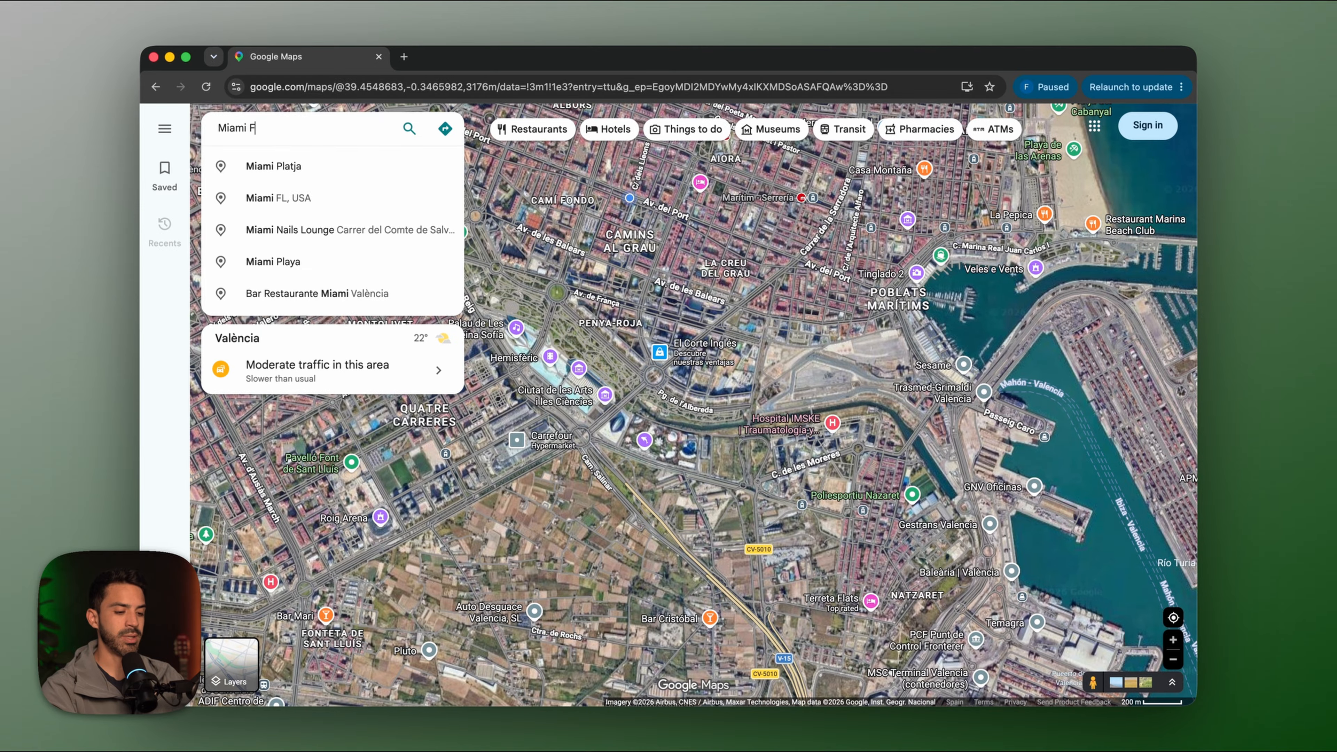
Continue the Google Maps search text to 'Miami FL sc'.
type("sc")
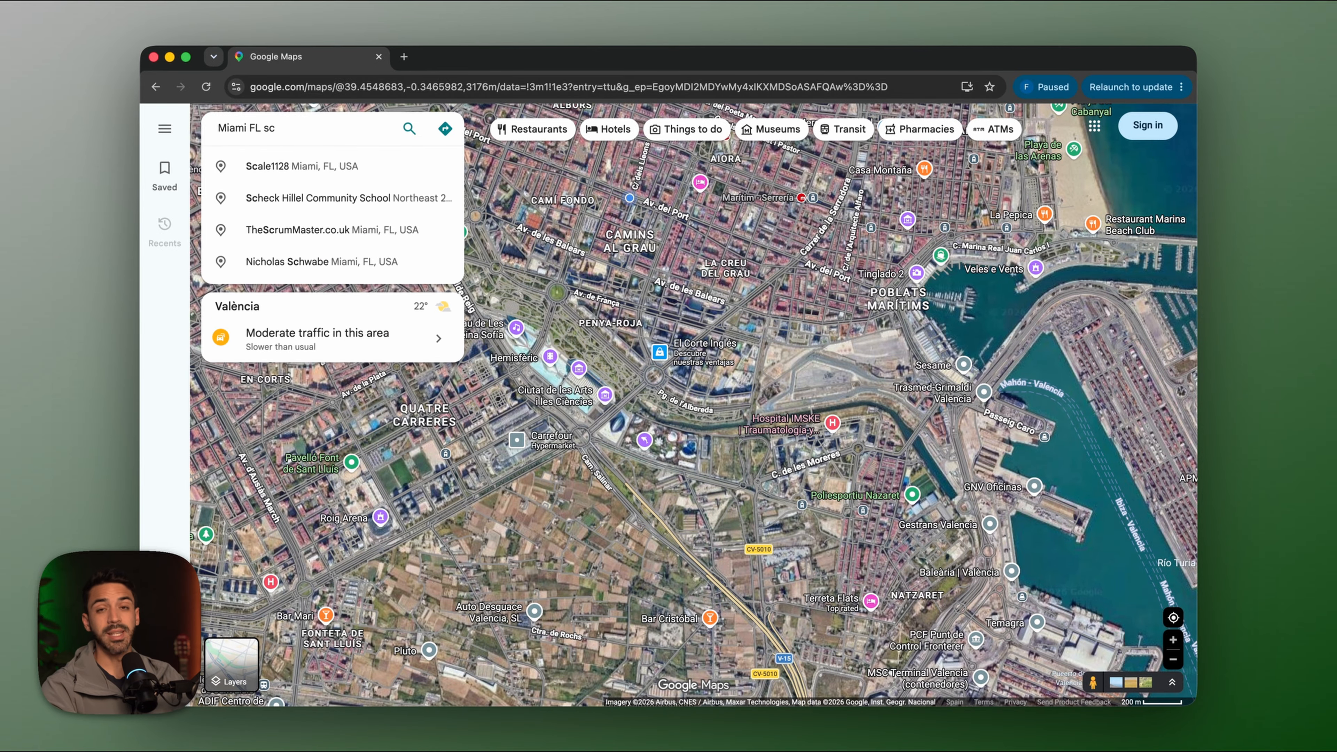
Search Maps for 'Miami FL soccer field' and open Stadio Soccer's website from its listing.
key("BackSpace")
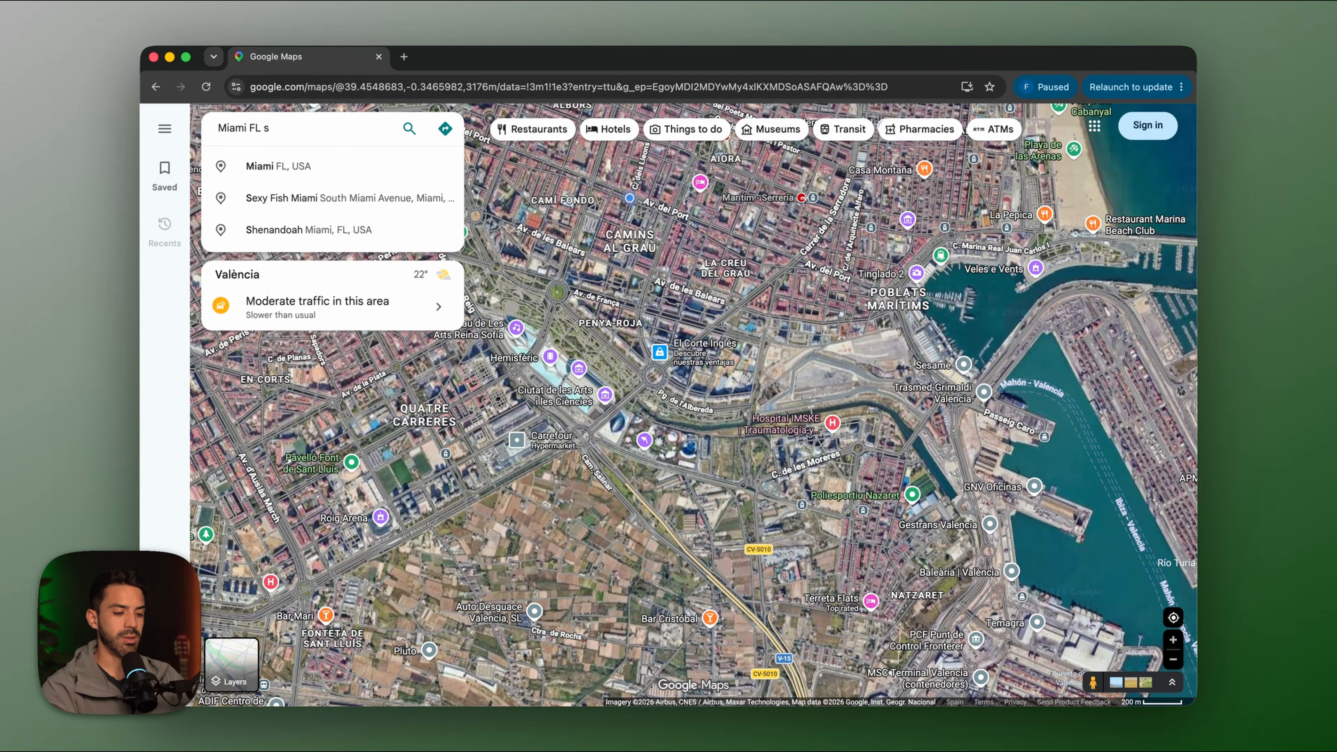
type("occer field")
key("Return")
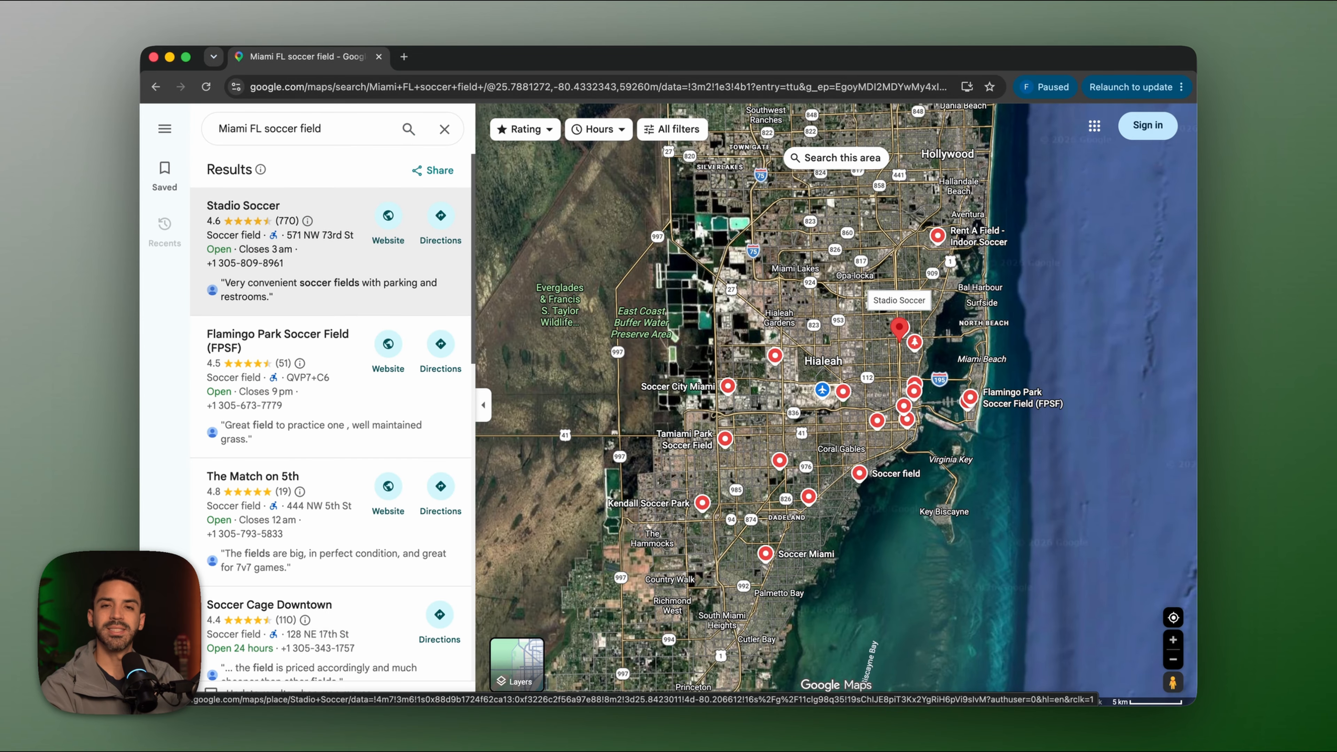
left_click(389, 218)
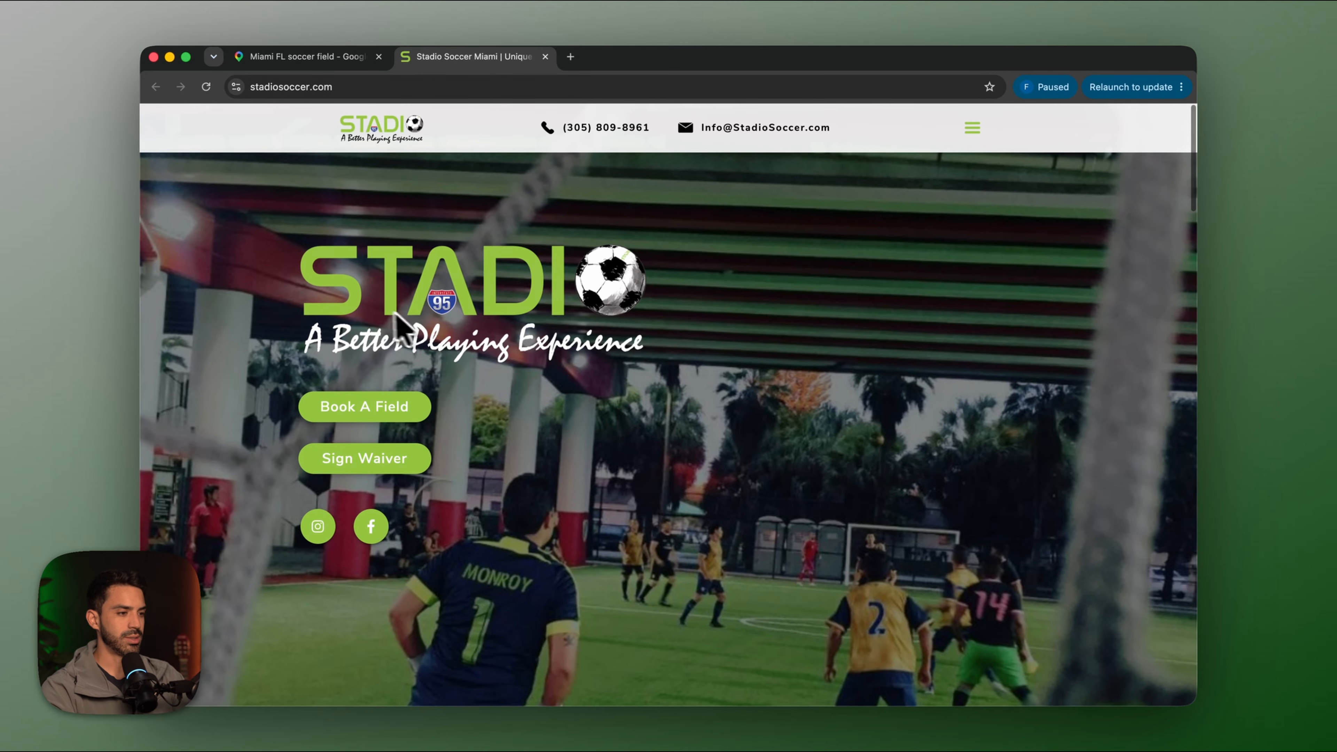
Scroll through the Stadio Soccer homepage, then go to its field booking page.
scroll(507, 432, "down", 1)
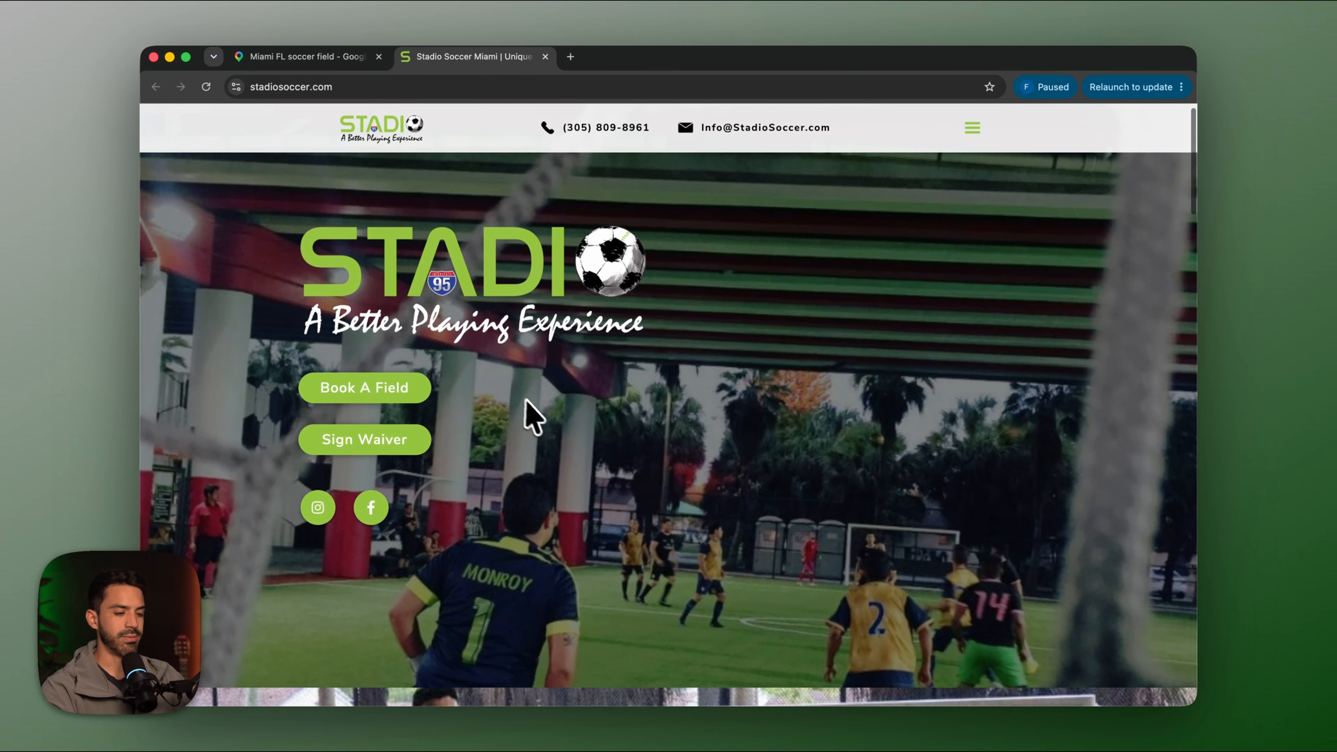
scroll(528, 405, "down", 10)
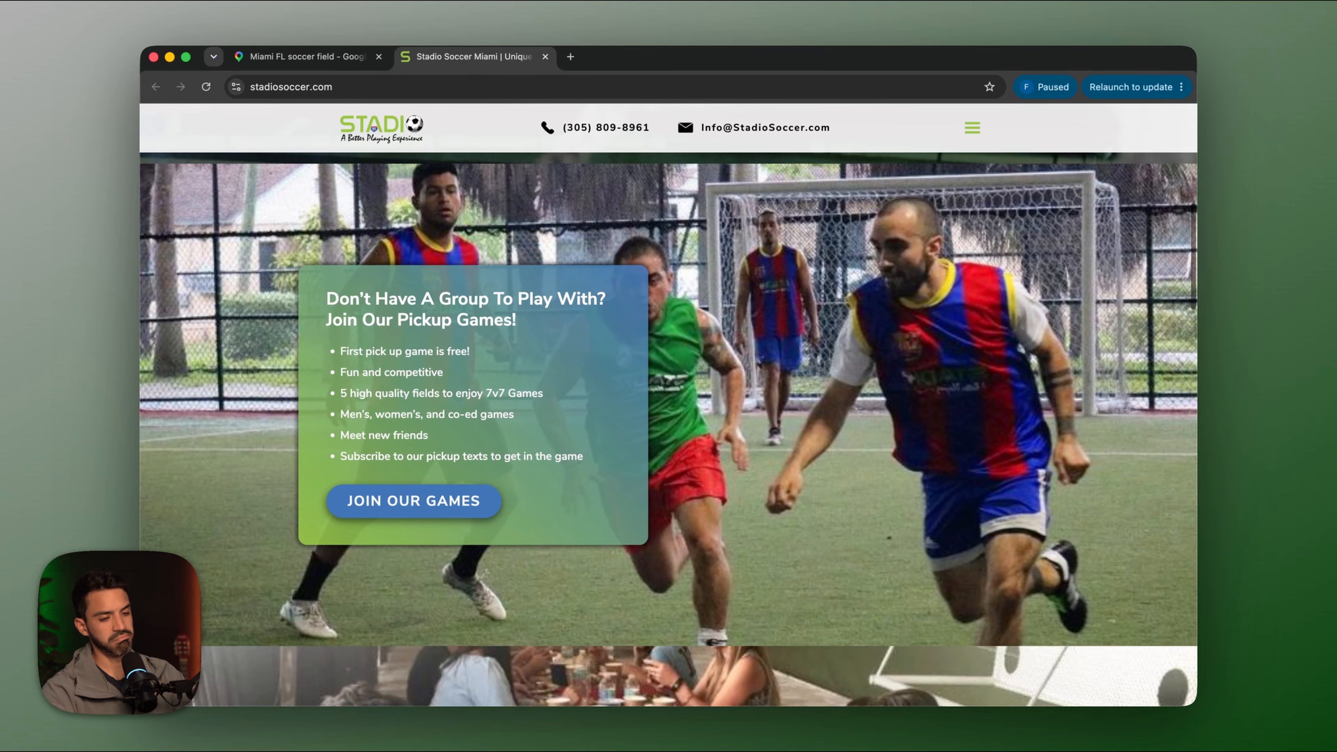
scroll(669, 421, "down", 10)
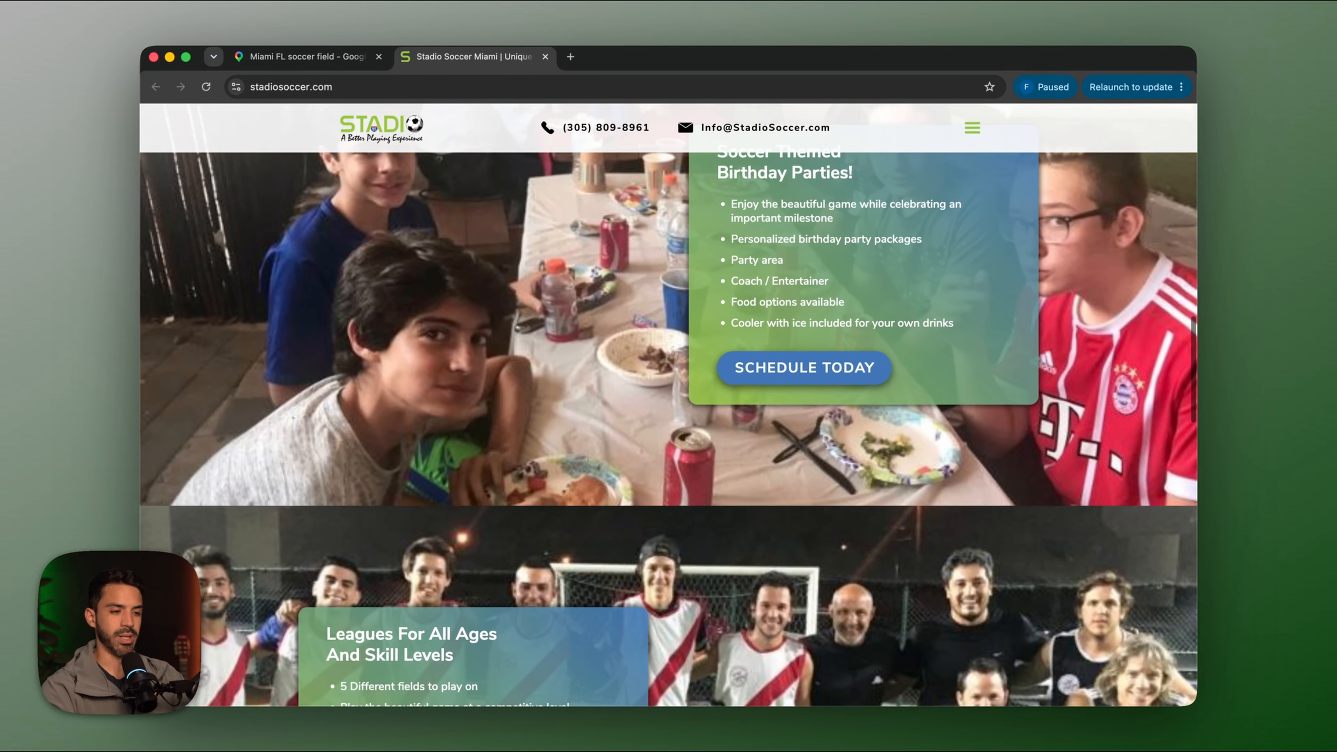
scroll(669, 421, "down", 4)
scroll(669, 422, "down", 10)
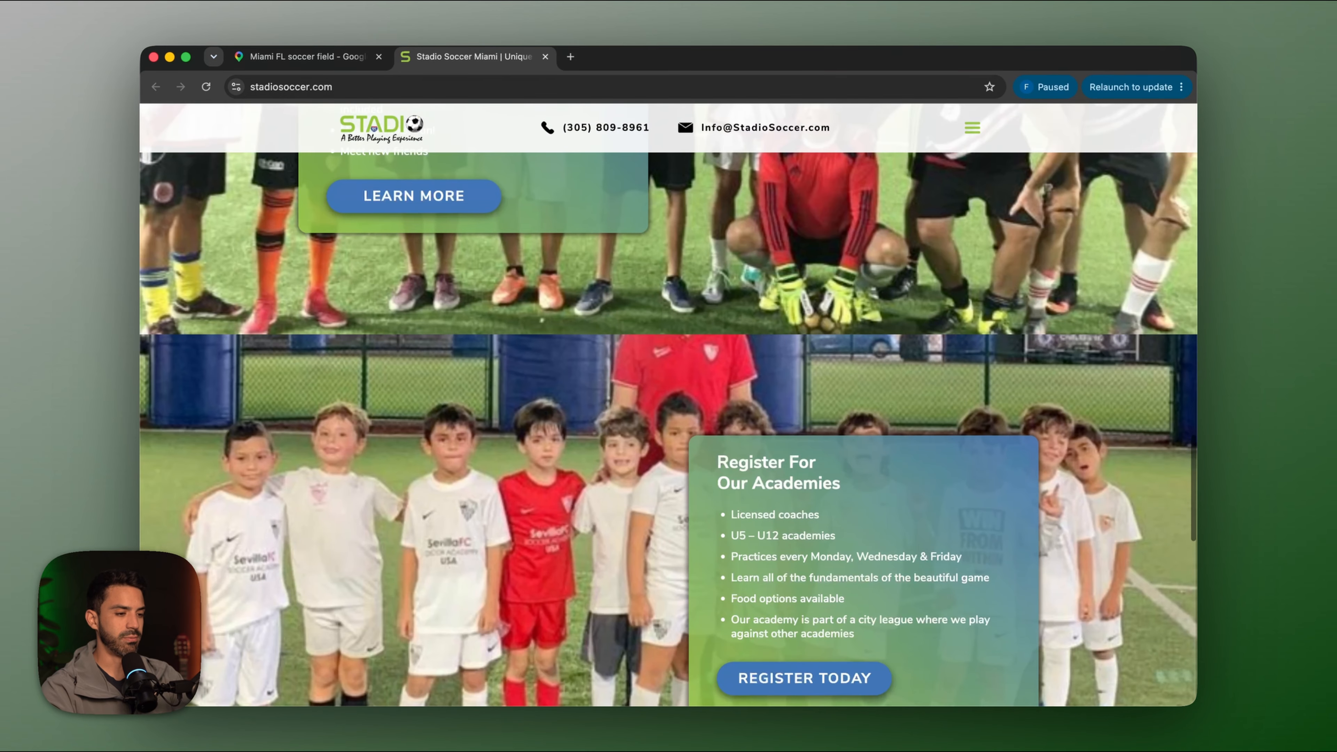
scroll(669, 422, "down", 15)
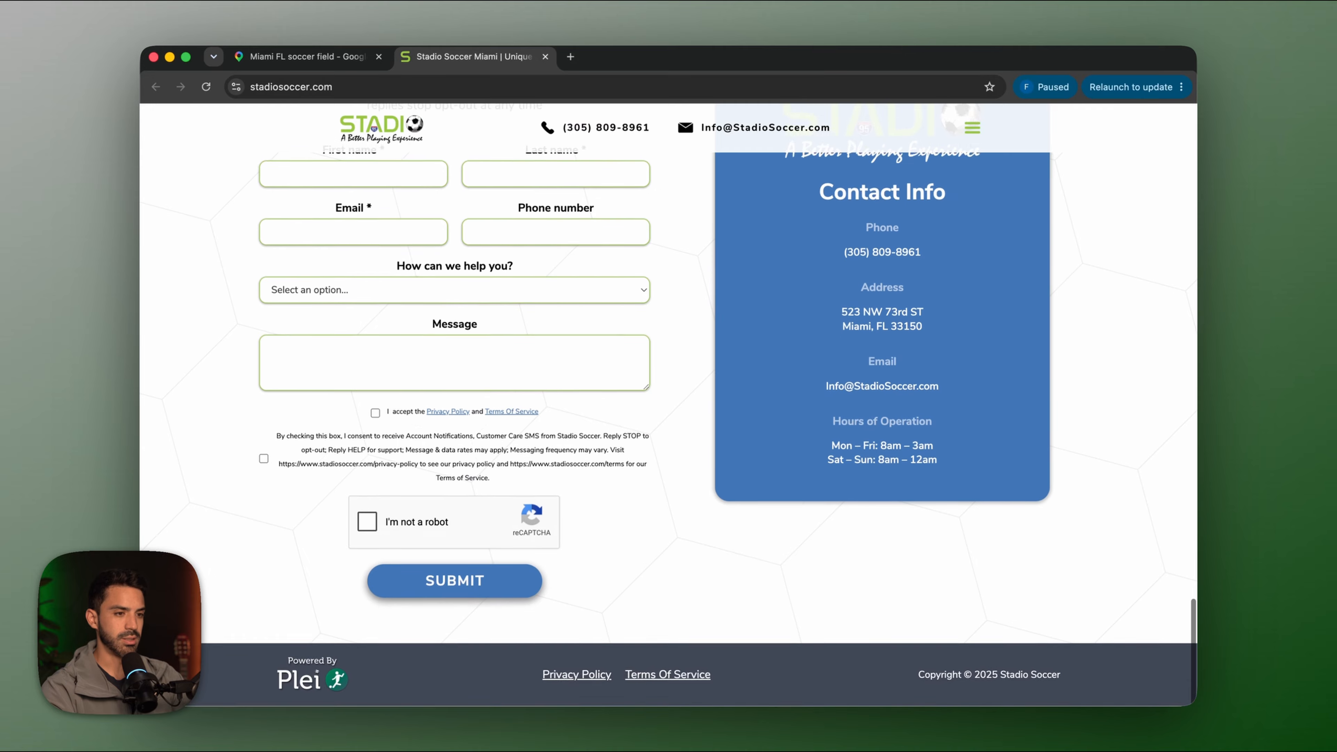
scroll(327, 426, "up", 20)
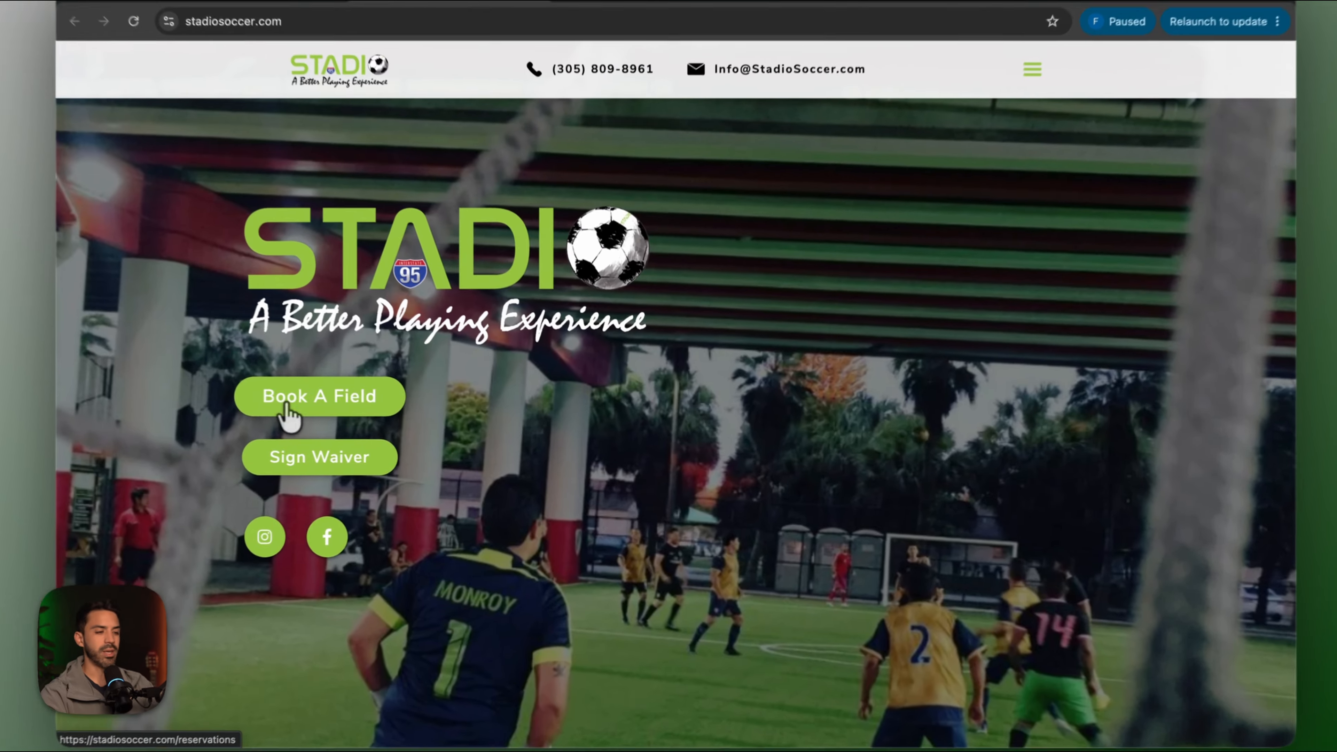
left_click(337, 416)
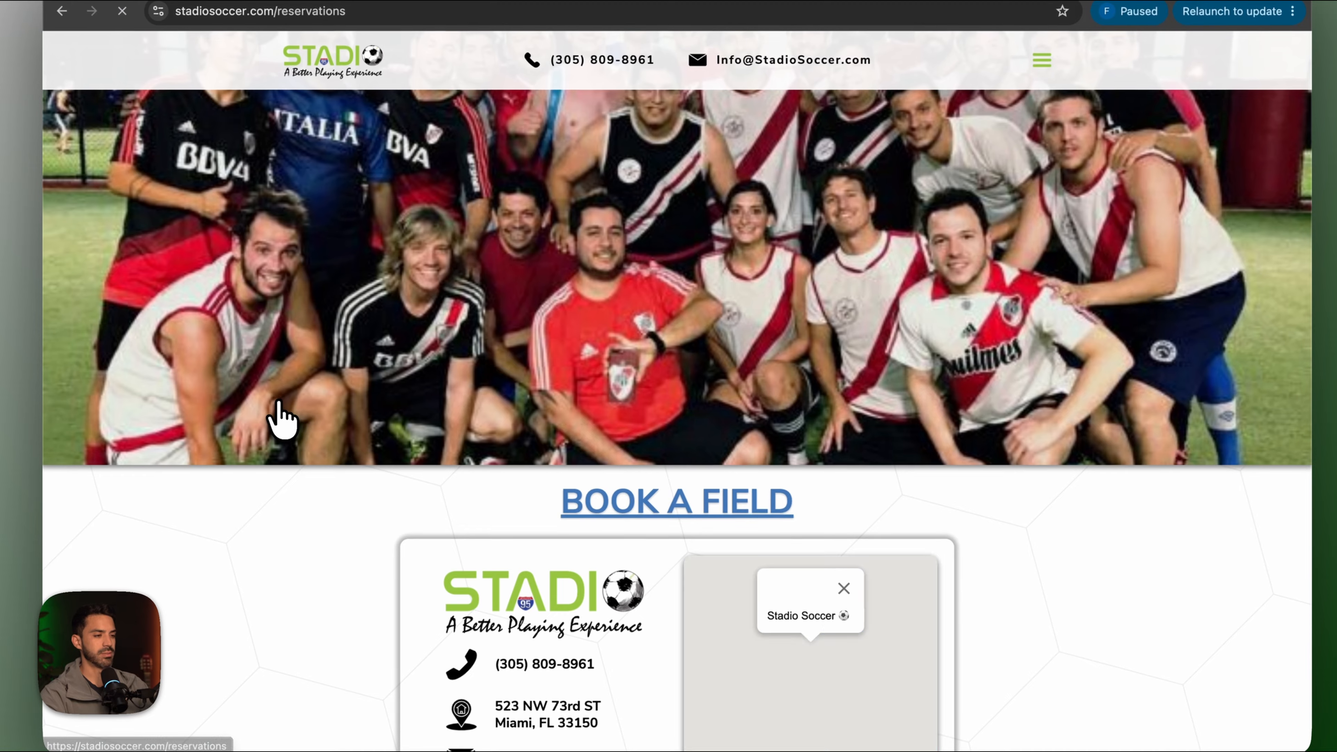
Fill the Book a Field form's first name, last name and saved e-mail address.
scroll(518, 514, "down", 4)
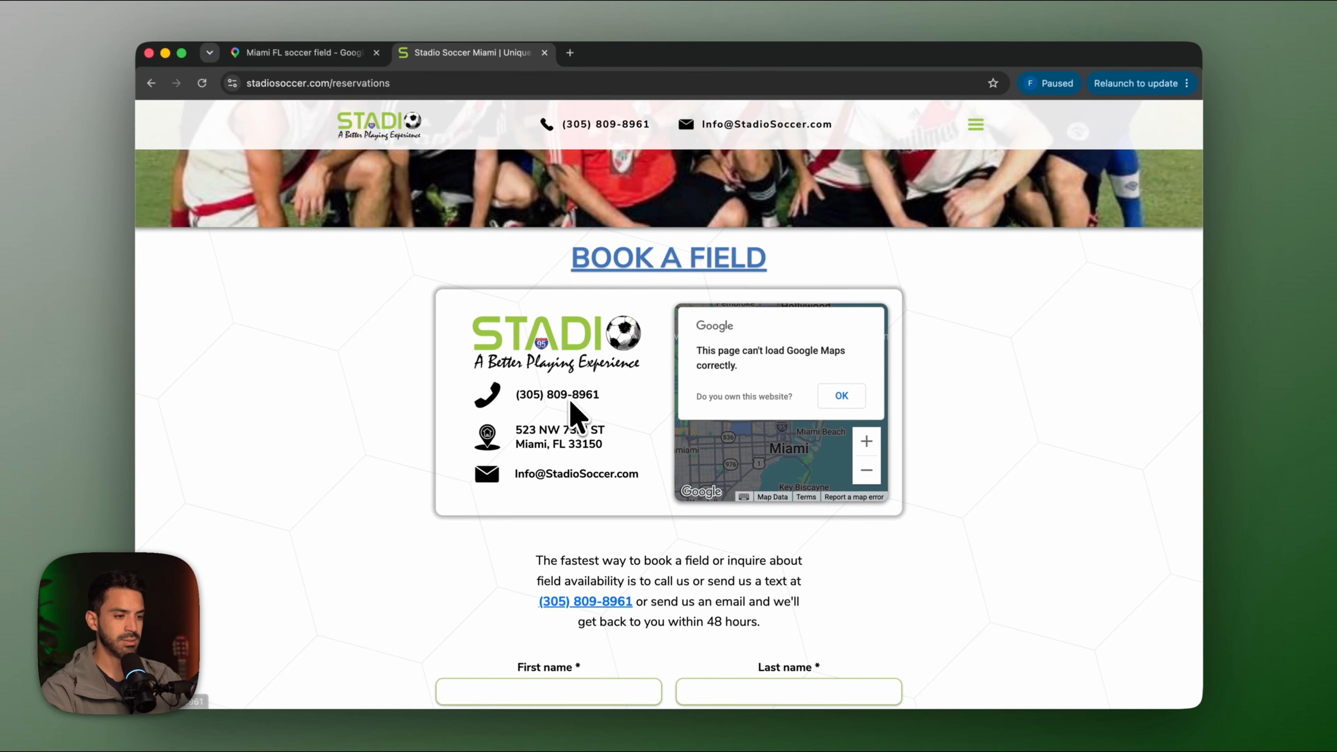
scroll(620, 594, "down", 12)
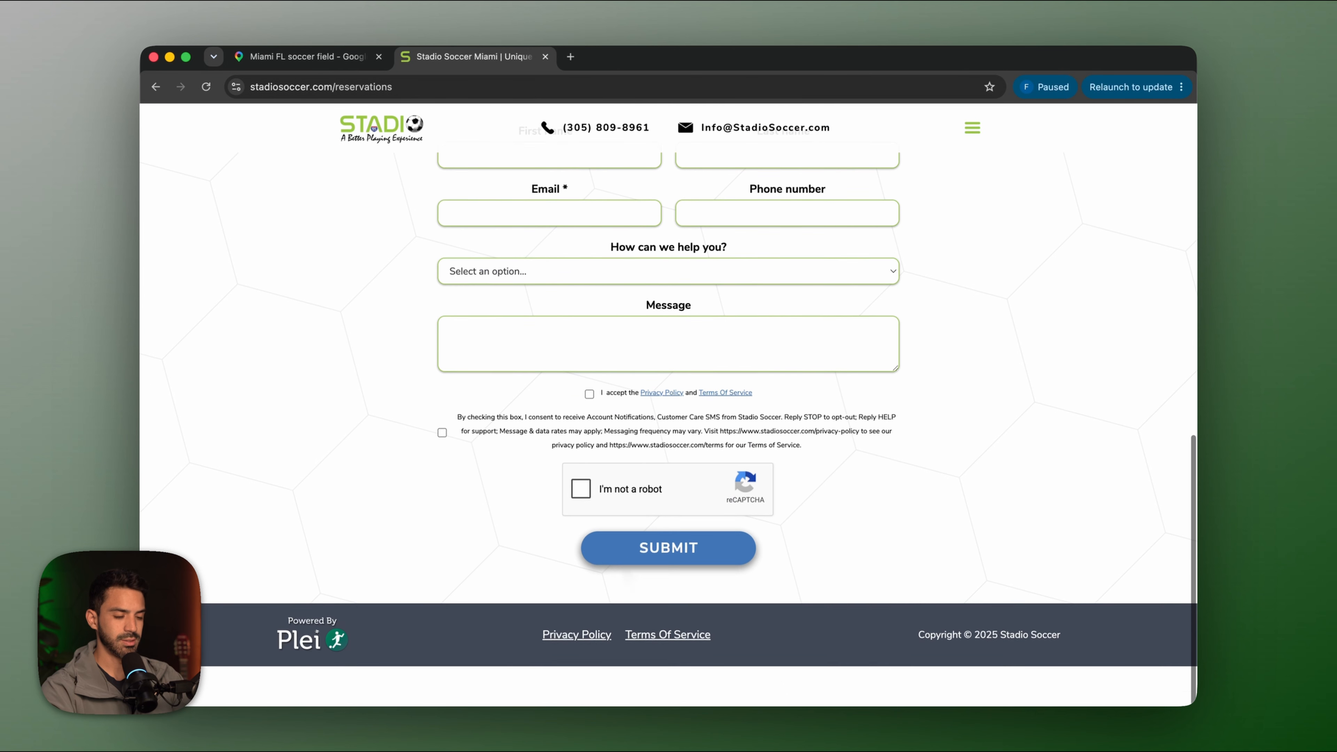
scroll(627, 573, "up", 4)
left_click(552, 320)
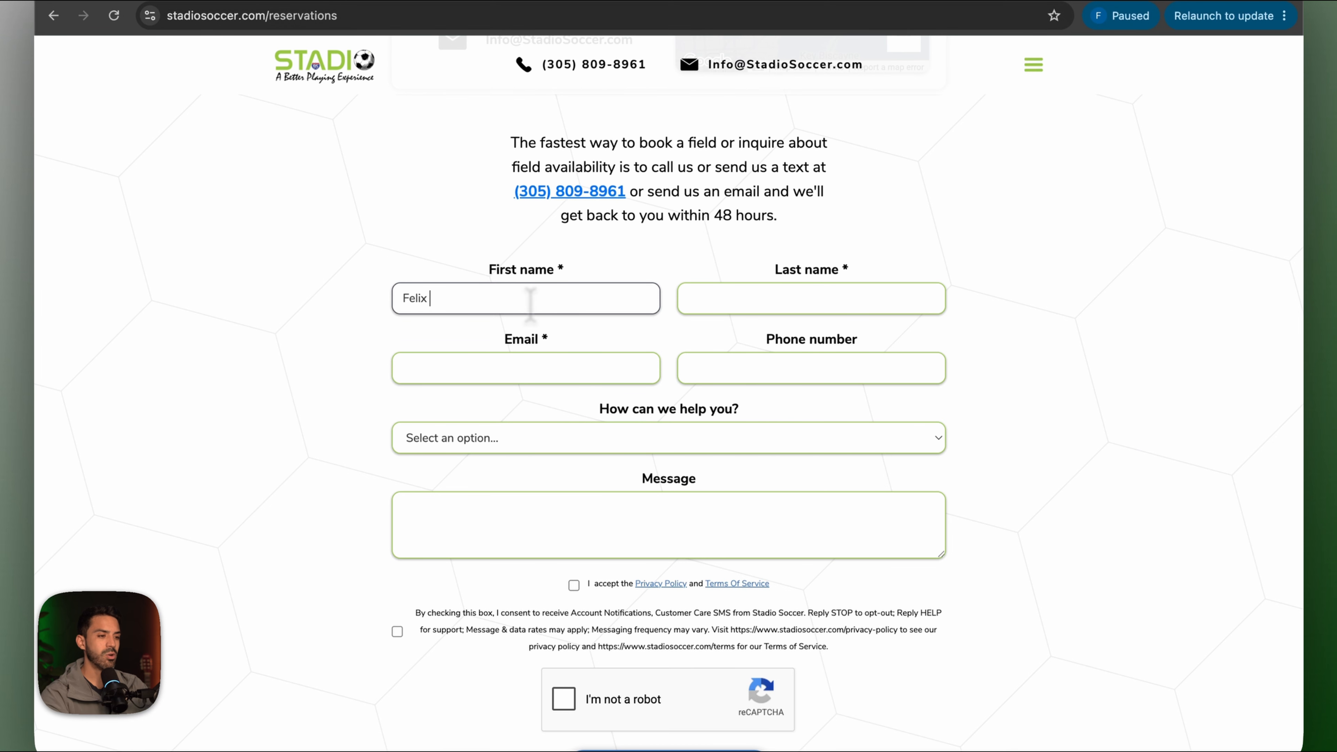
left_click(785, 287)
type("Perez")
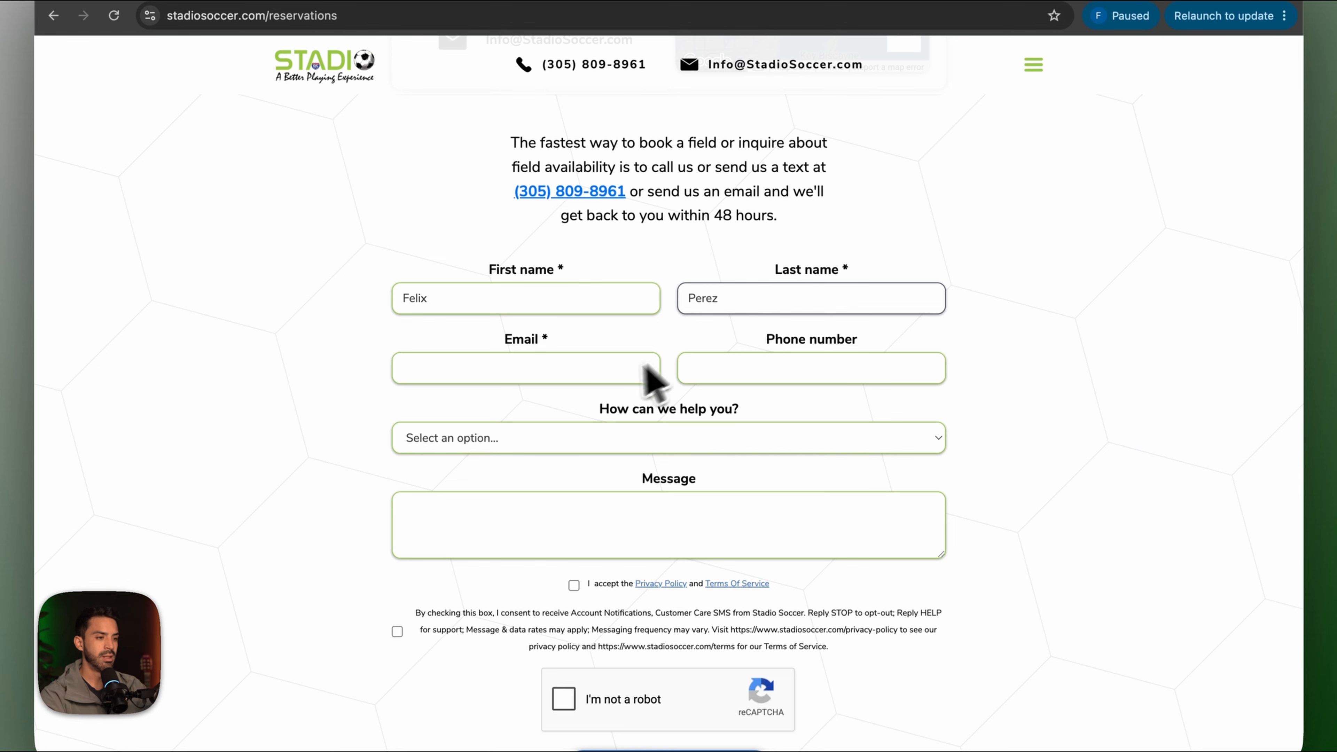
left_click(611, 377)
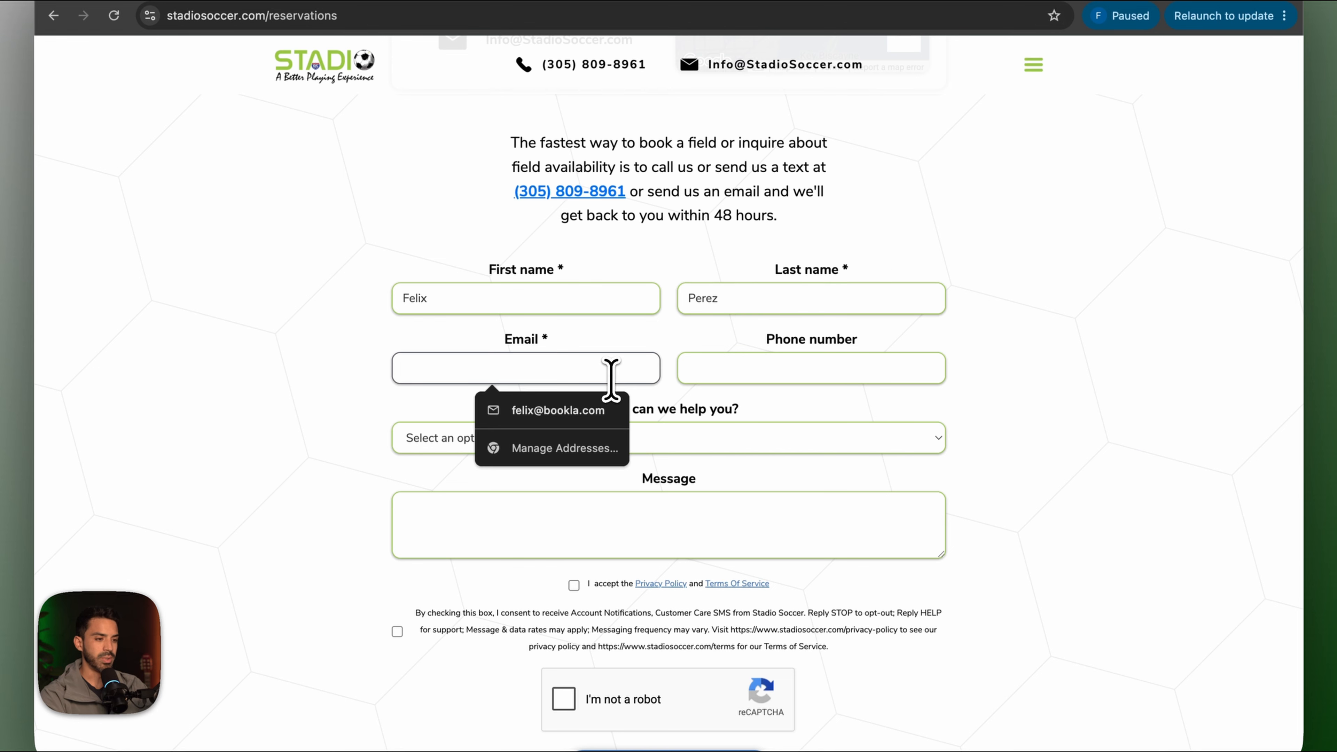
left_click(605, 413)
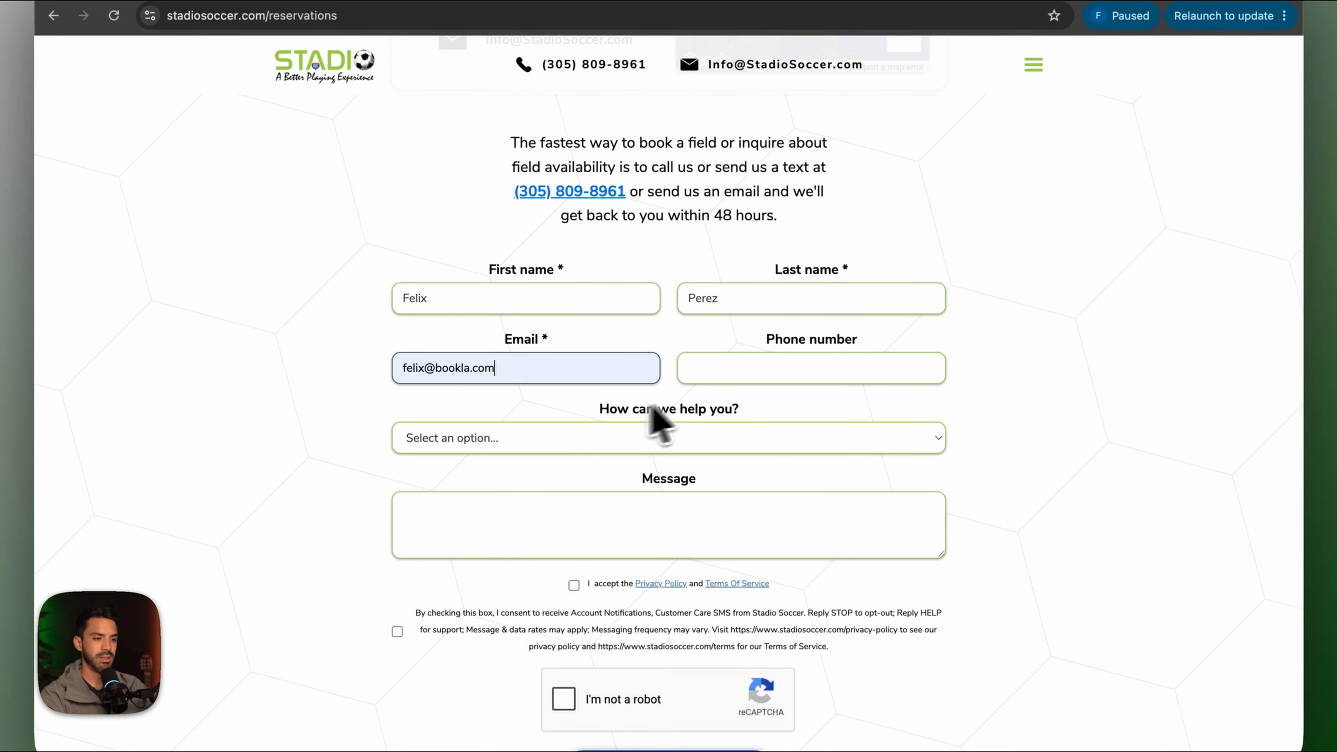
Choose Field Rentals, write the message 'I want to go in', pass the robot check and submit.
left_click(629, 445)
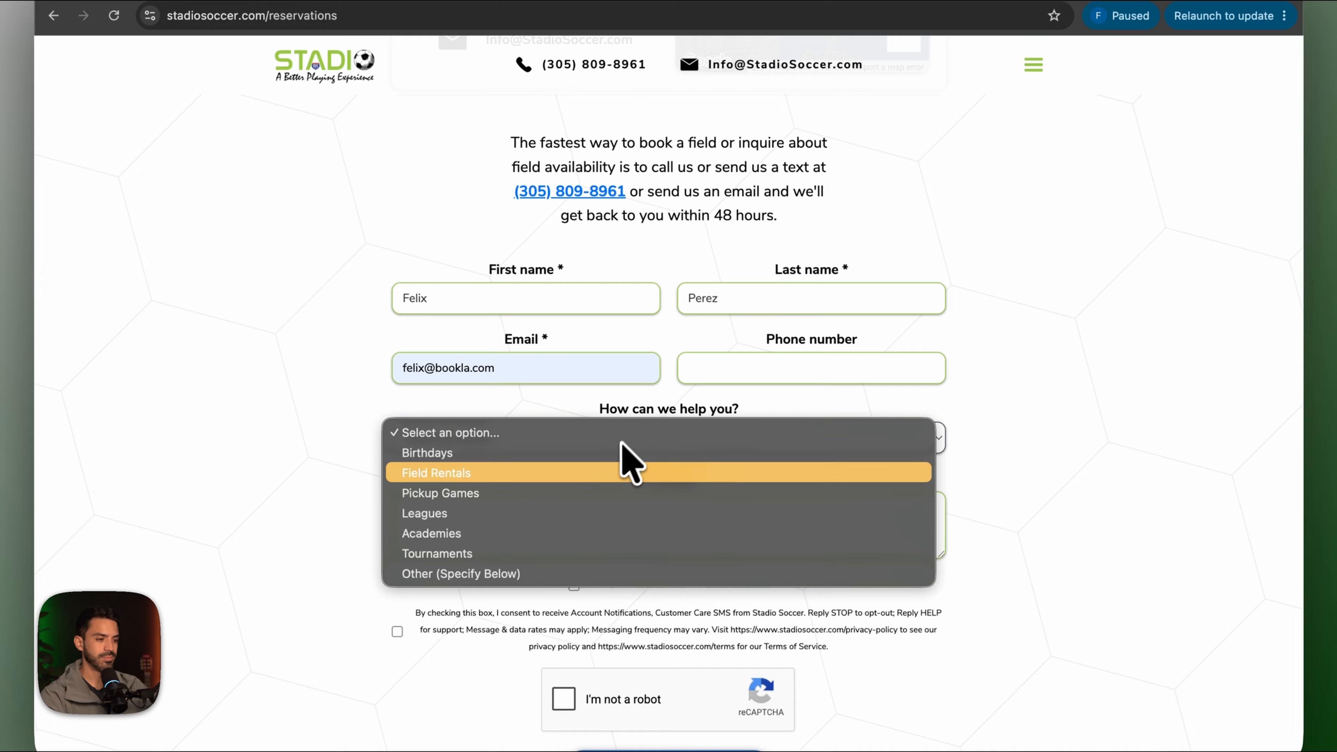
left_click(606, 473)
left_click(524, 534)
type("I want")
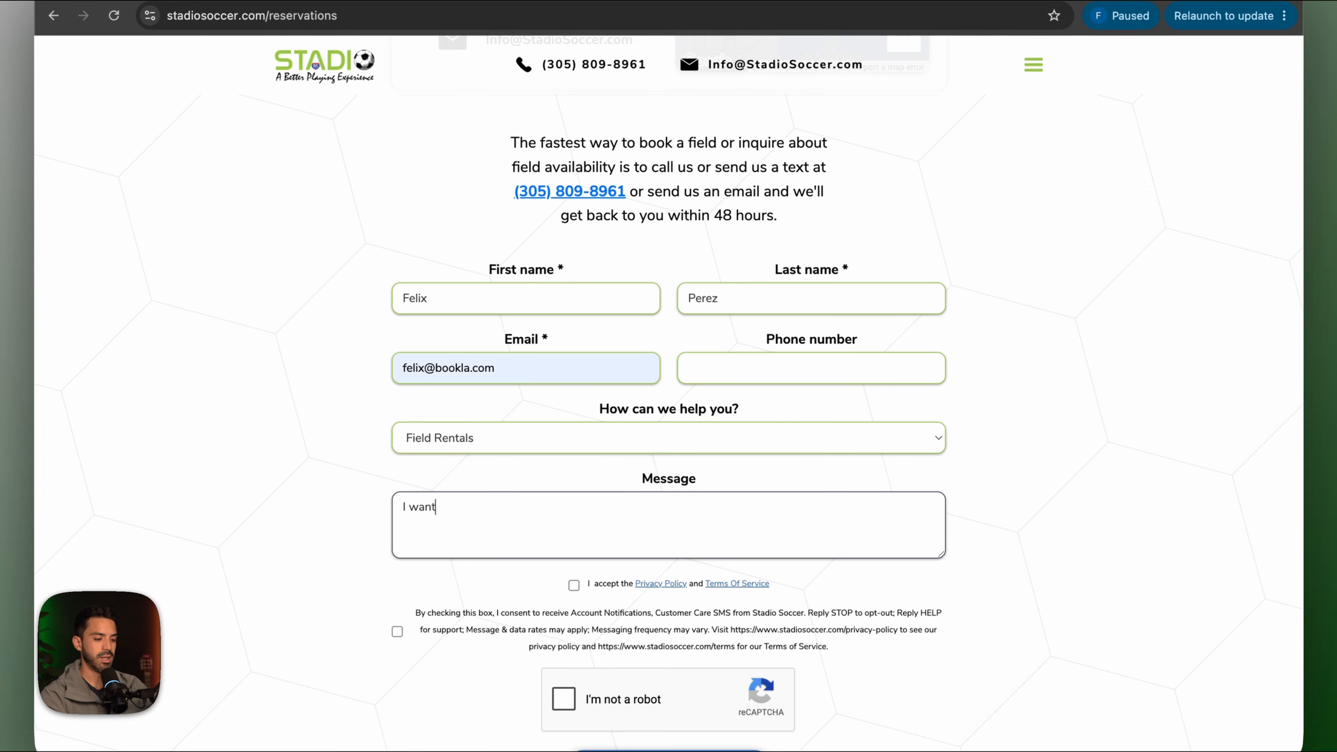
type(" to go in 1 hours")
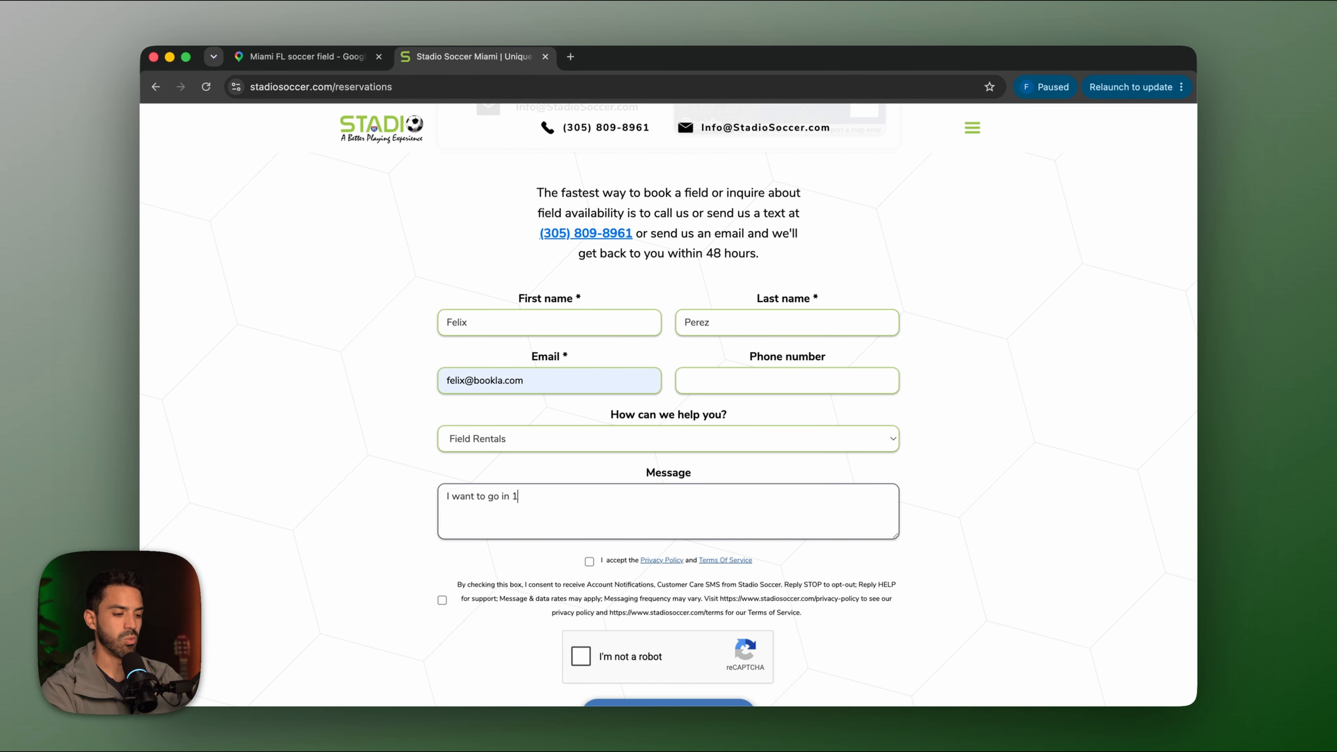
scroll(701, 546, "down", 5)
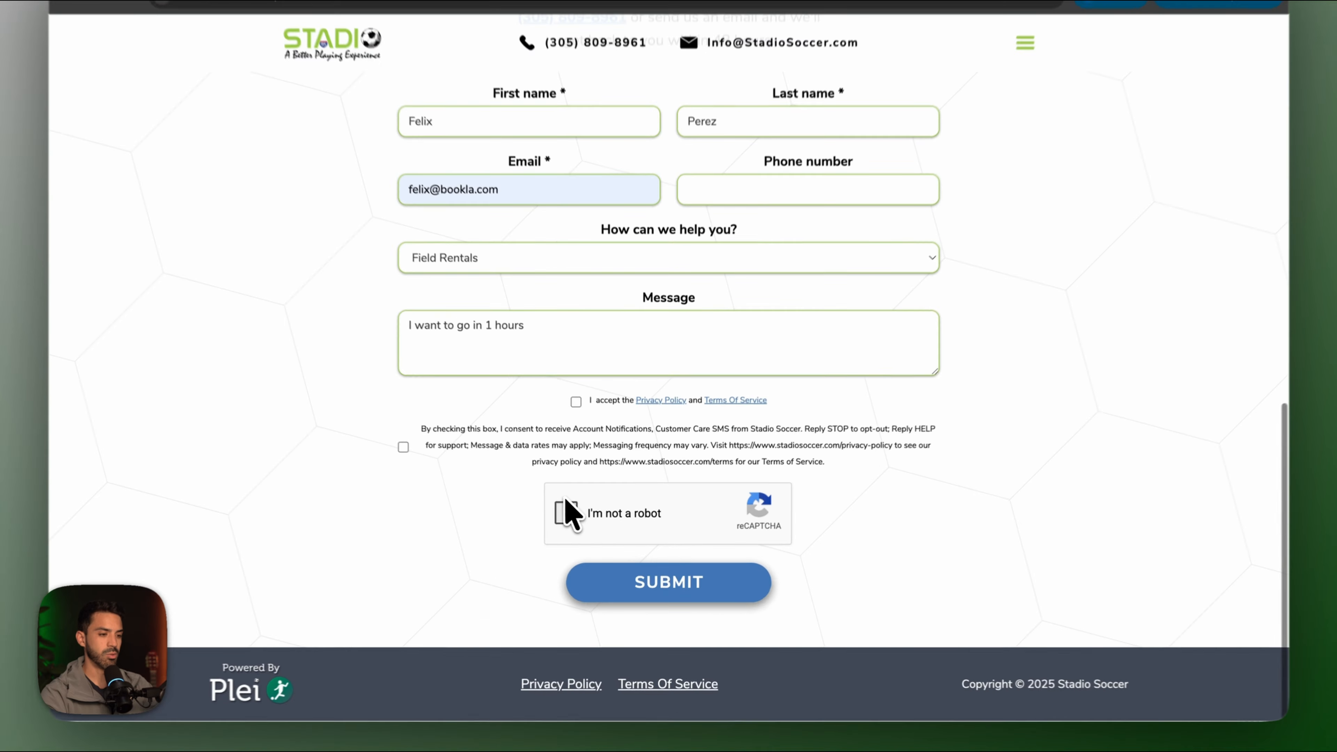
left_click(578, 516)
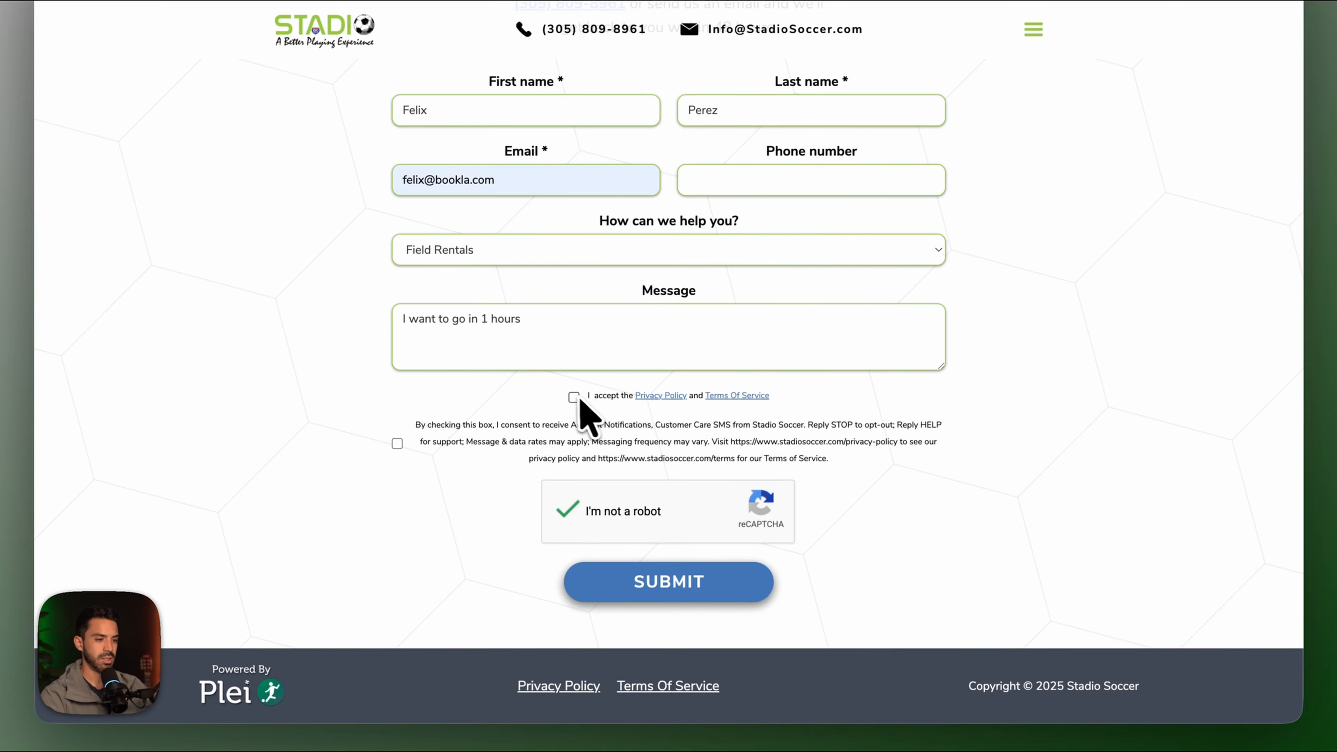
left_click(639, 582)
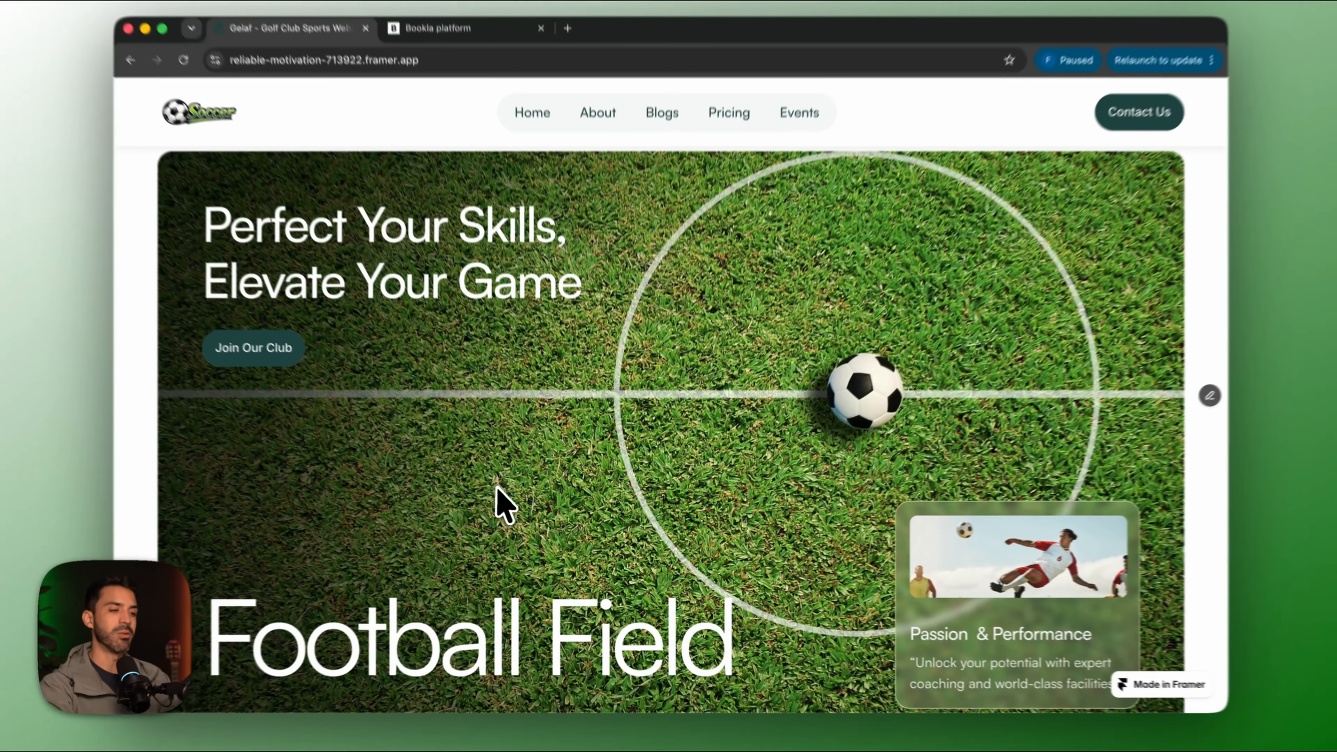
Scroll the published Soccer site down to the field cards and open the Junior Field booking page.
scroll(487, 493, "down", 2)
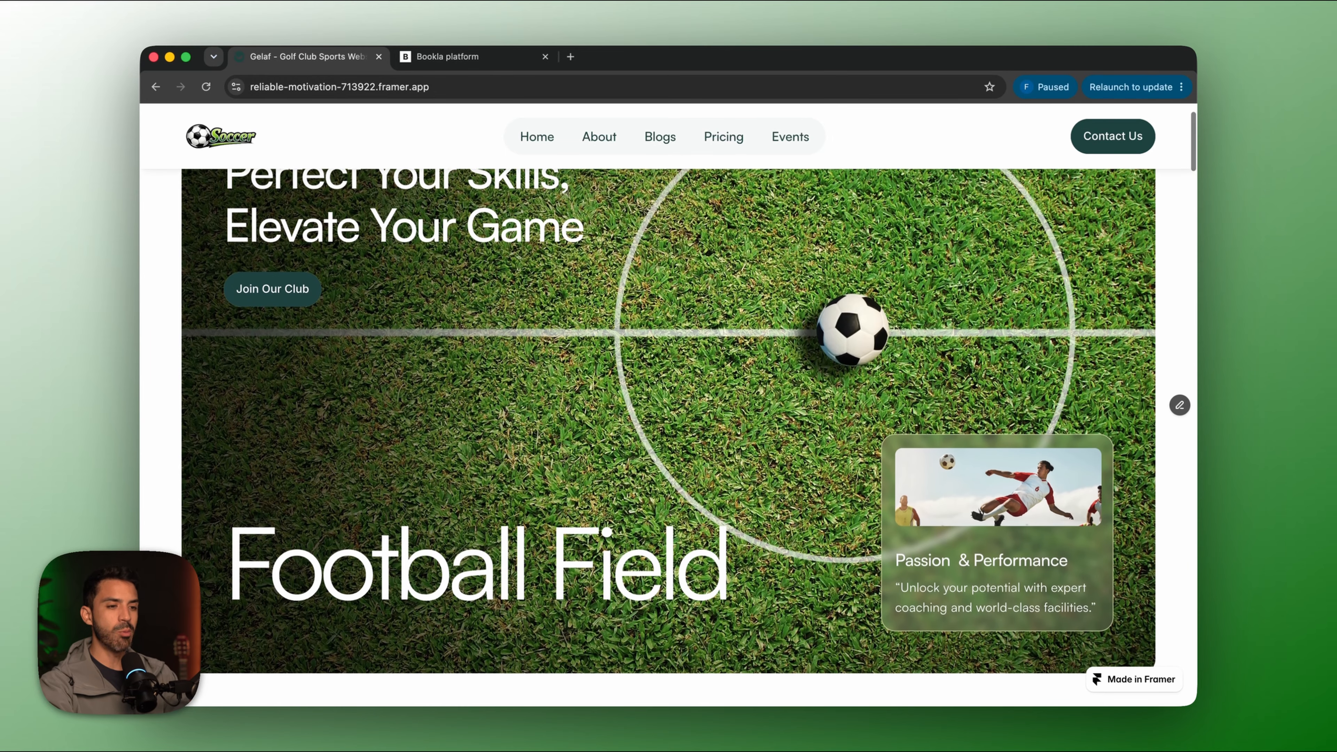
scroll(504, 494, "up", 2)
scroll(505, 495, "down", 10)
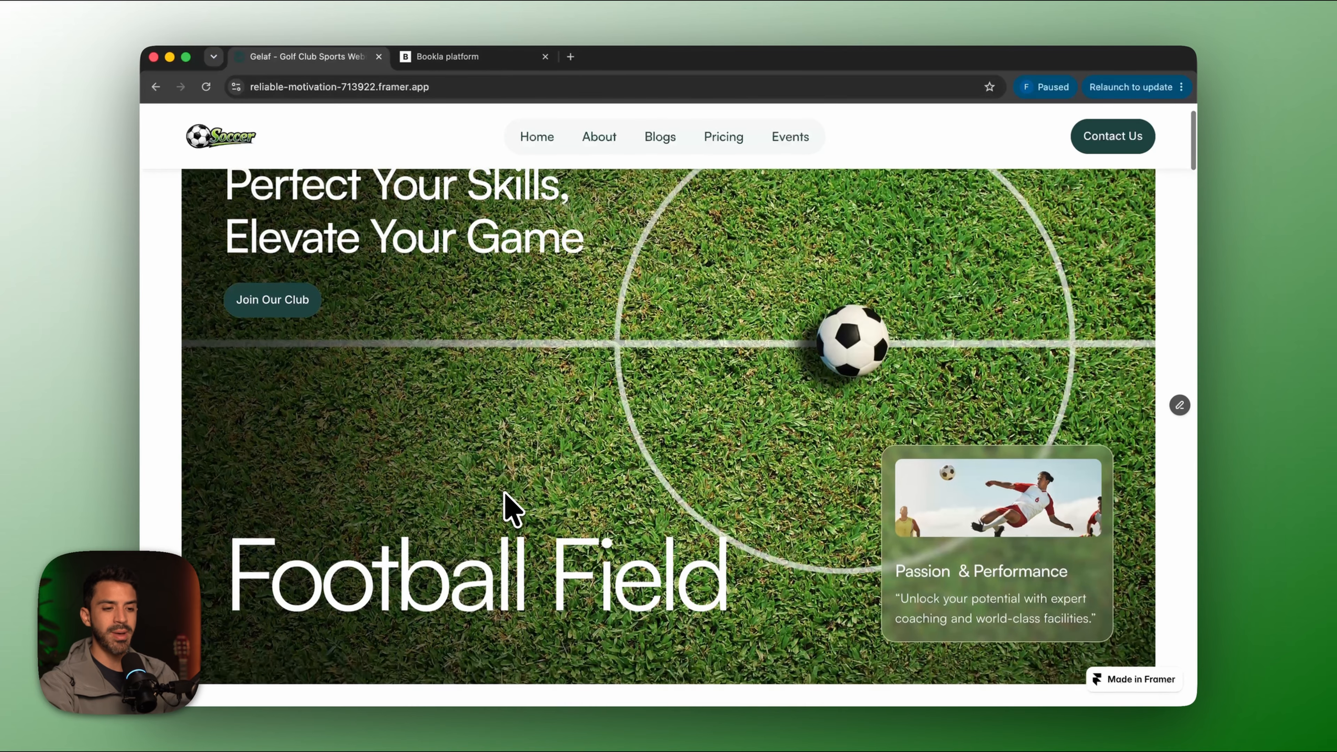
scroll(526, 485, "down", 3)
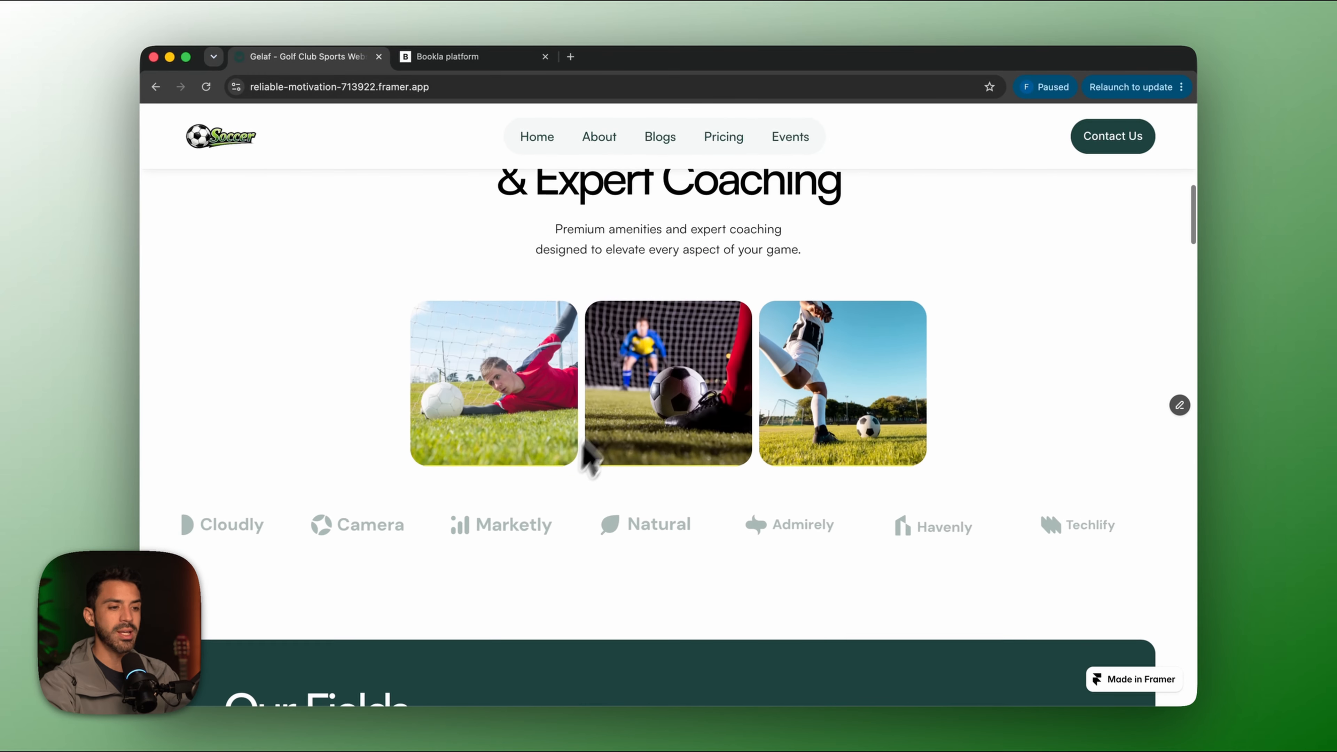
scroll(566, 419, "down", 2)
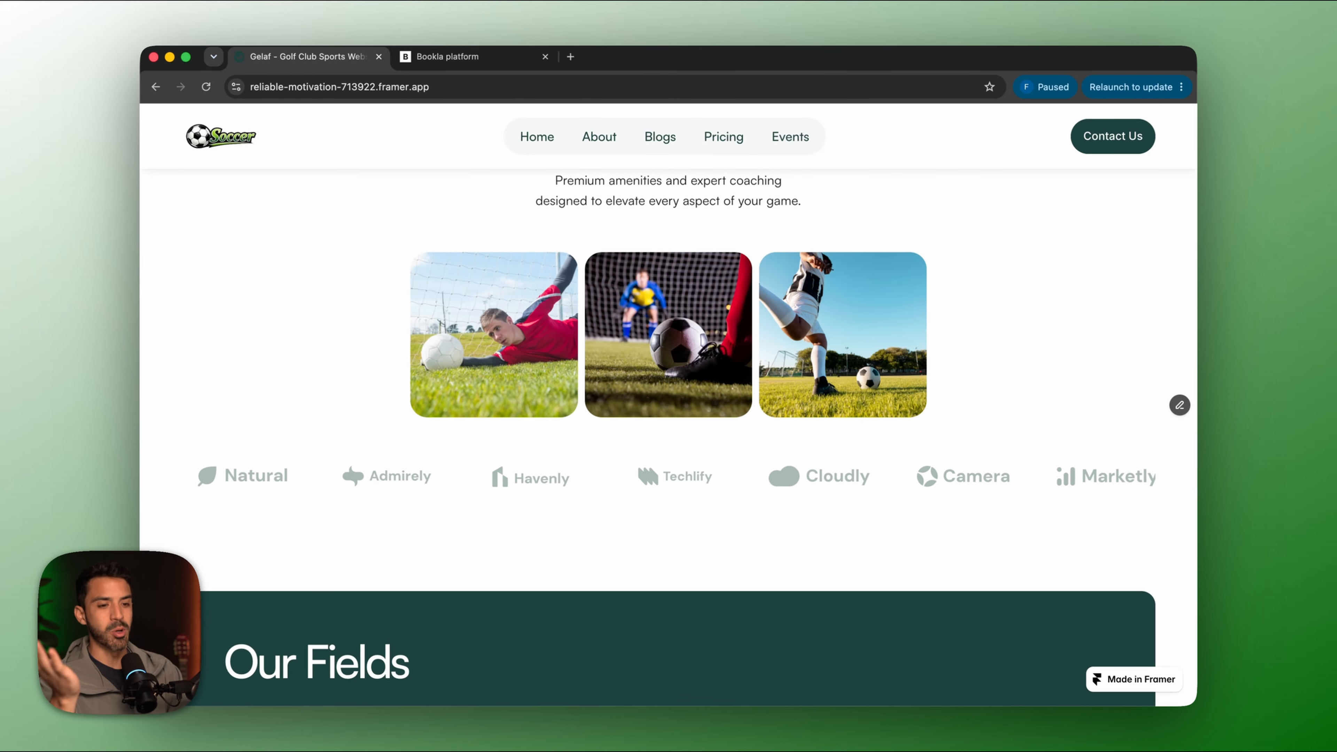
scroll(382, 487, "down", 8)
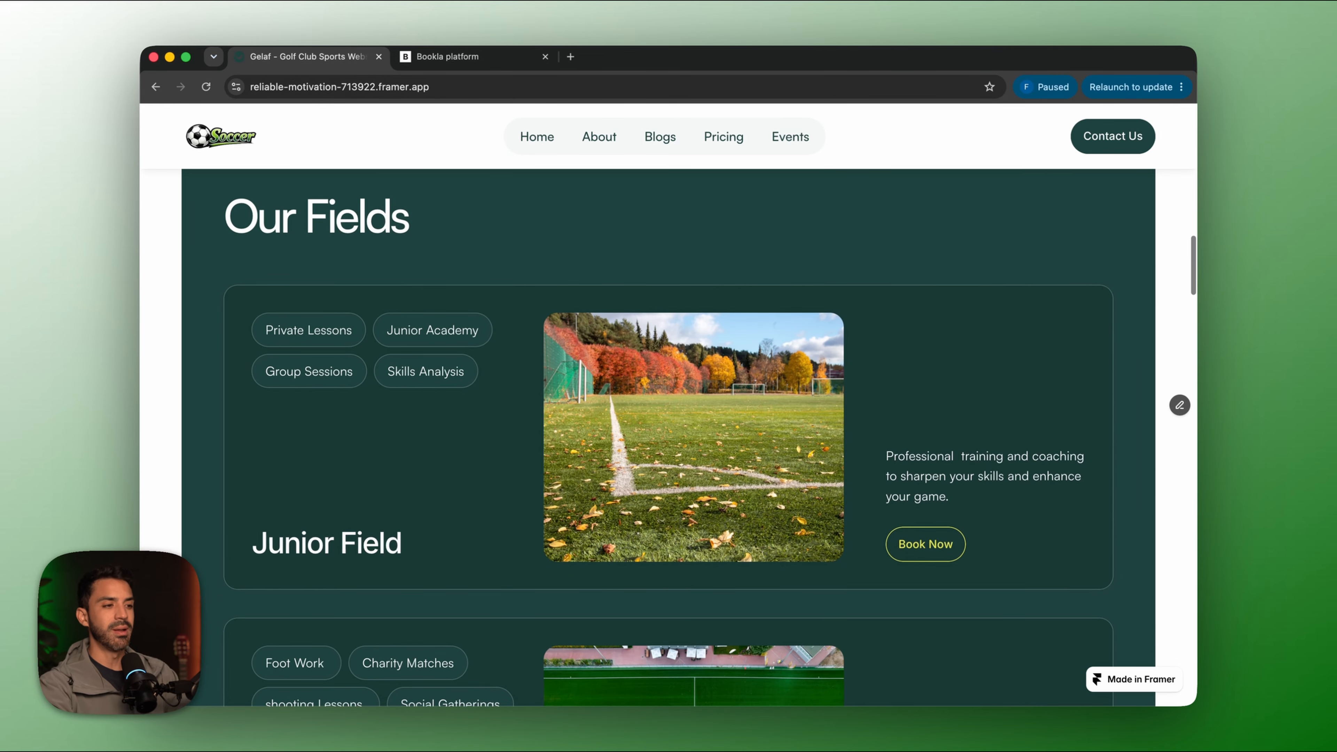
scroll(382, 487, "down", 10)
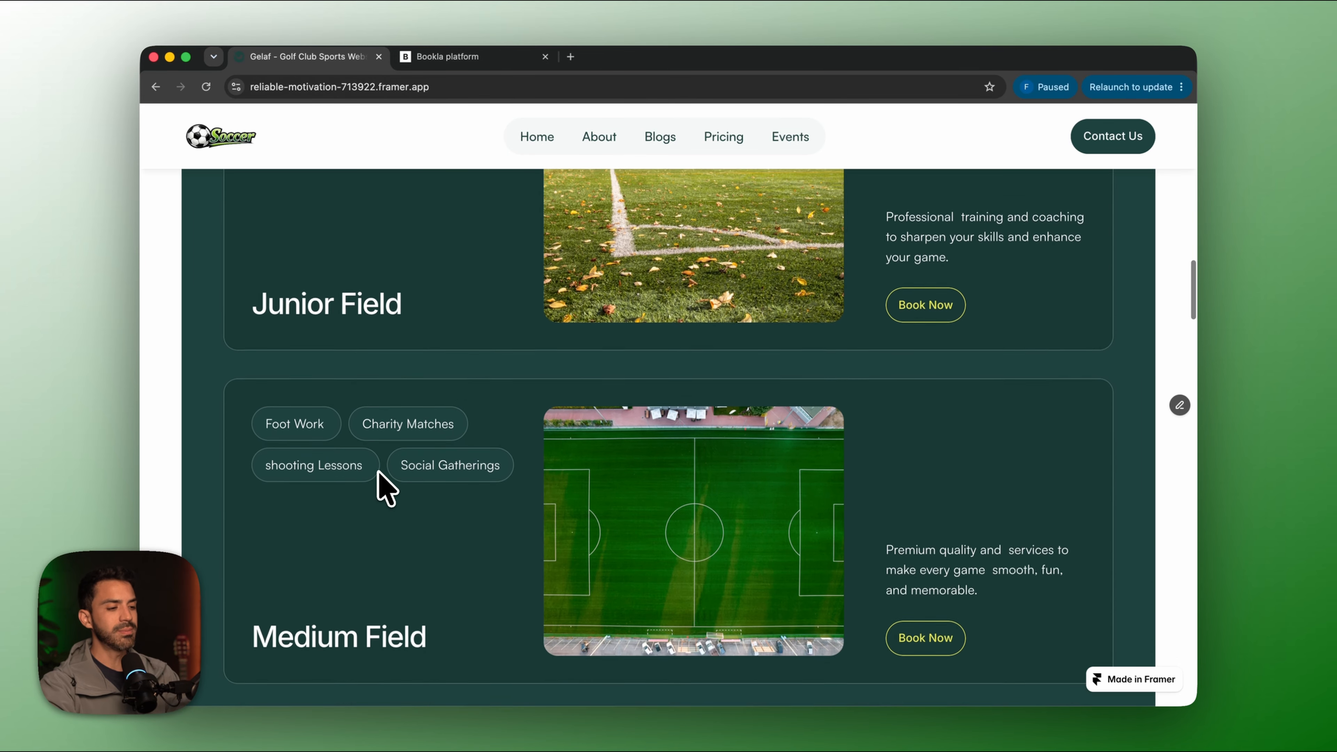
scroll(382, 487, "down", 8)
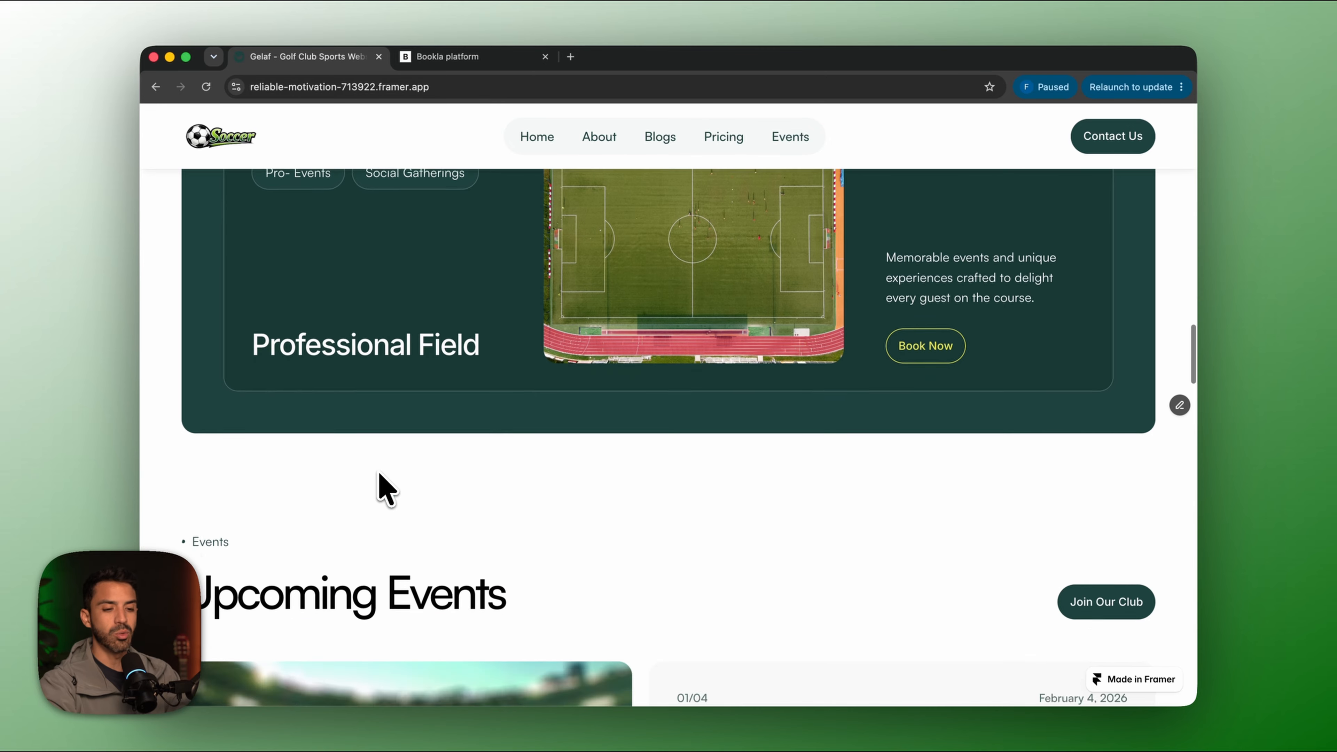
scroll(384, 487, "down", 10)
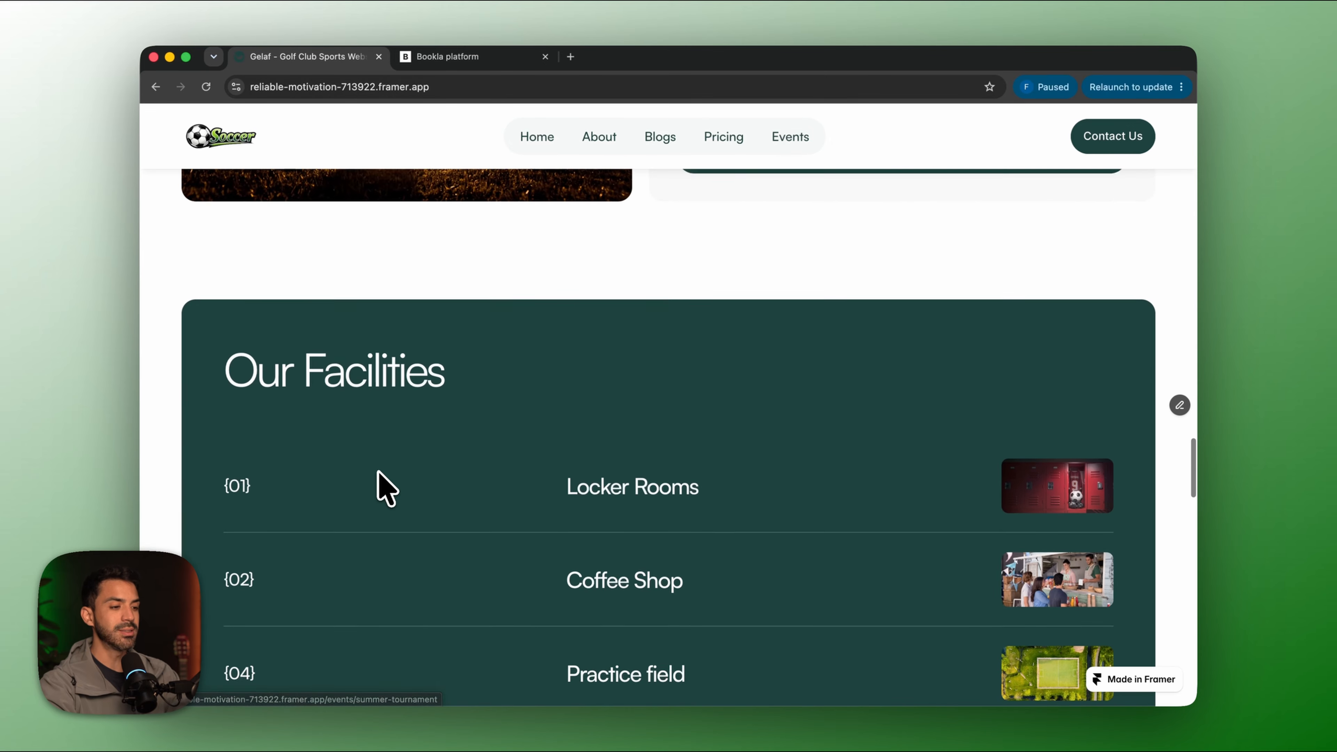
scroll(385, 487, "down", 7)
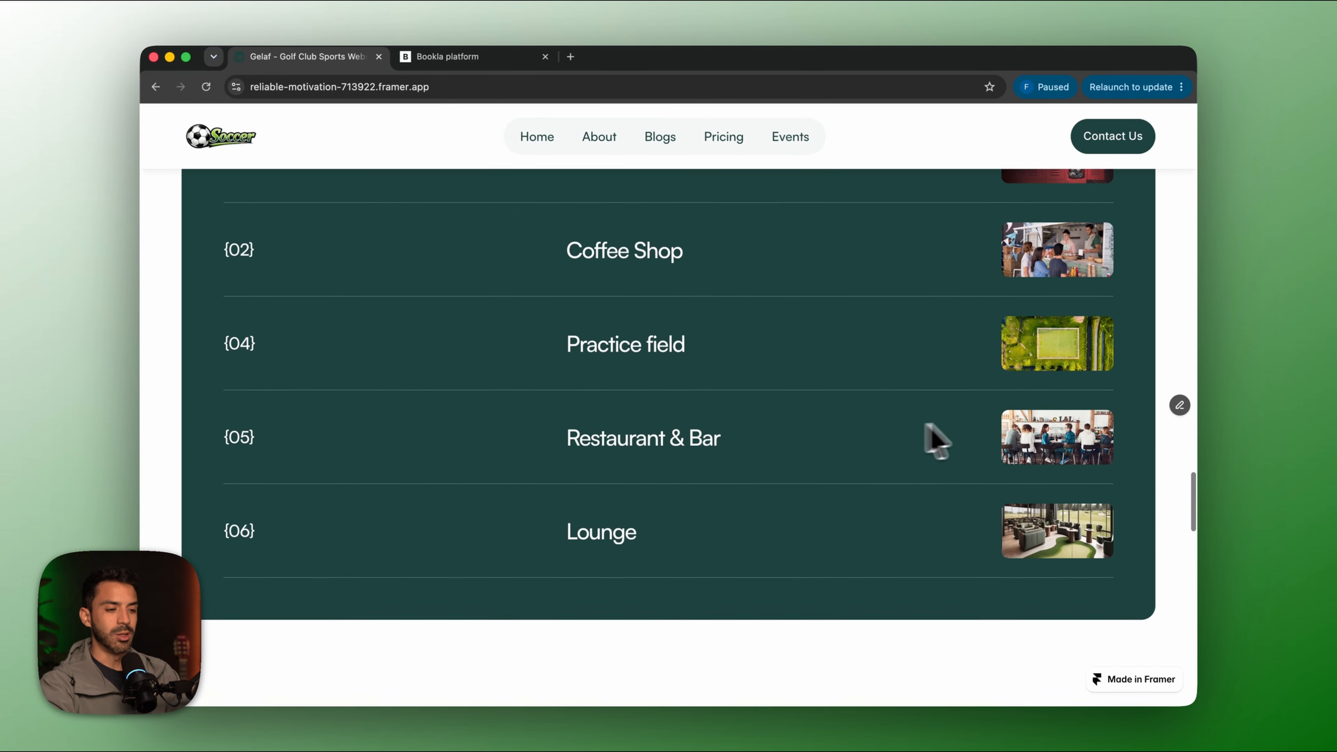
scroll(787, 454, "down", 7)
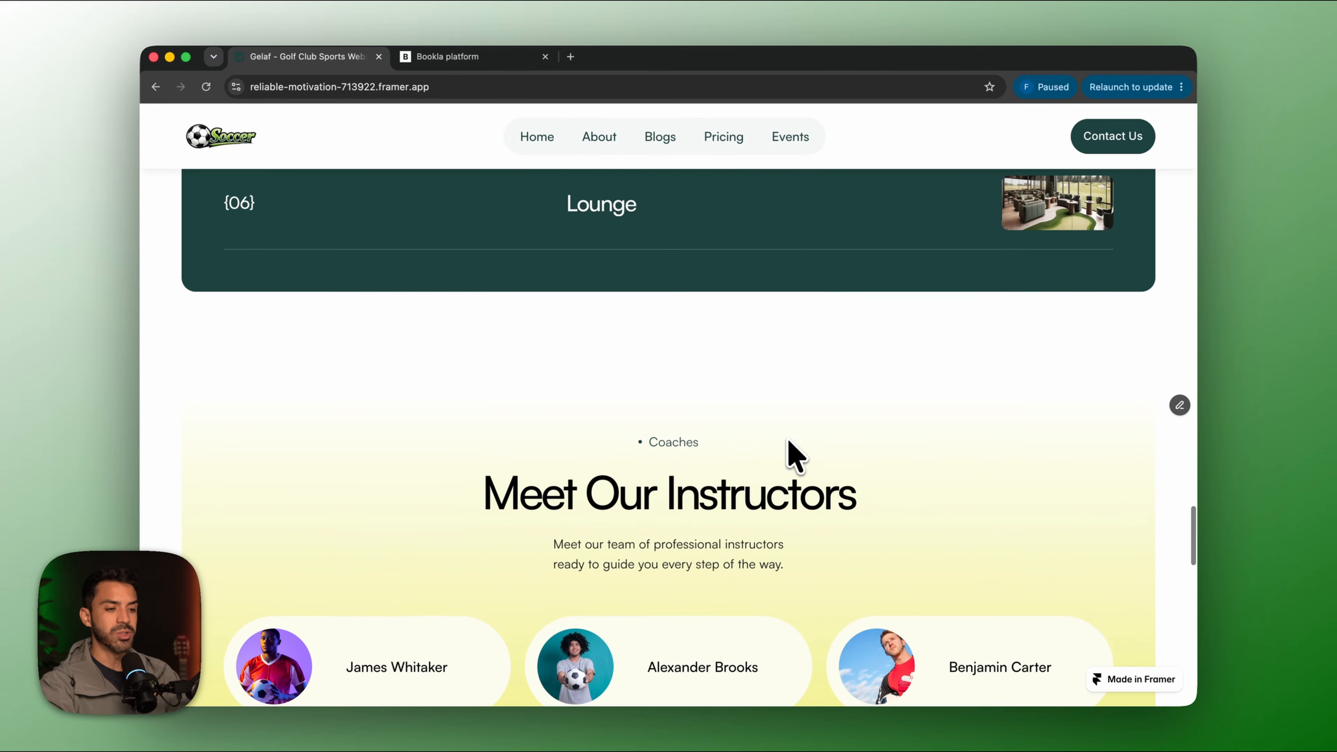
scroll(795, 455, "down", 8)
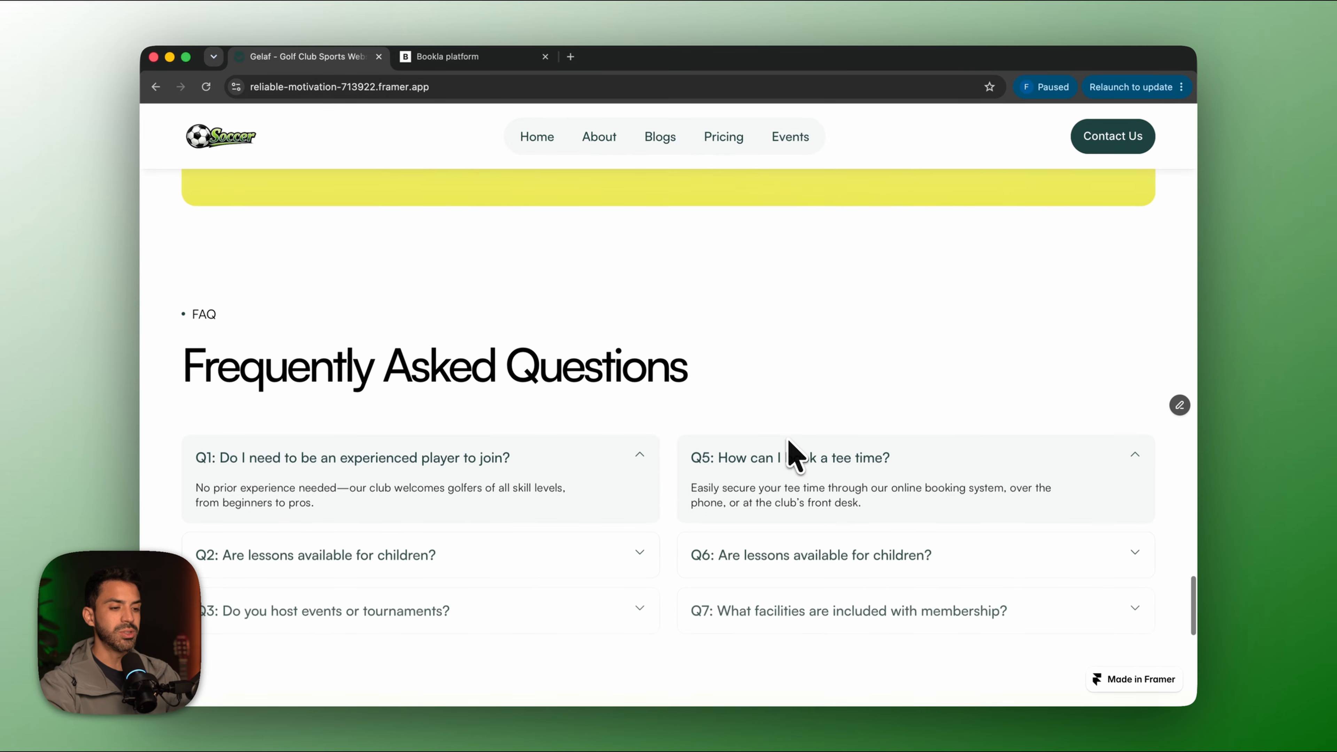
scroll(794, 455, "up", 15)
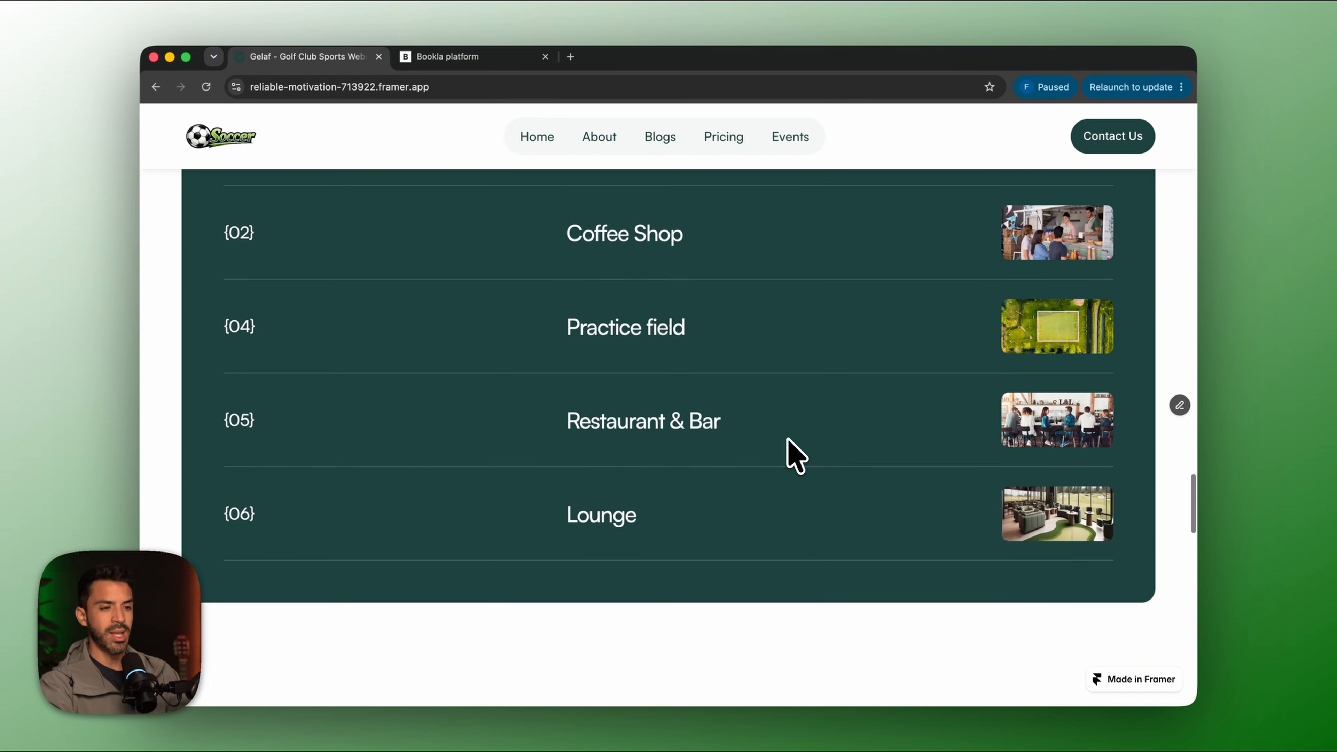
scroll(794, 455, "up", 12)
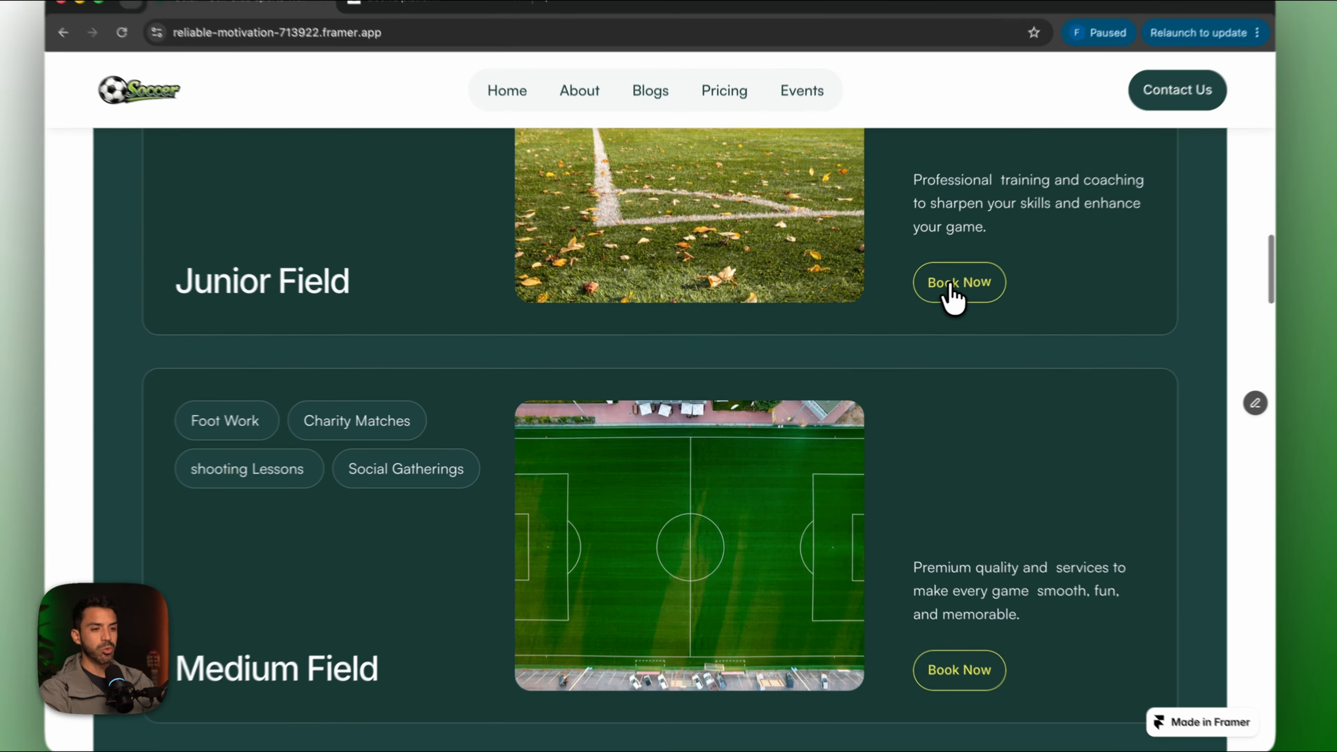
left_click(927, 289)
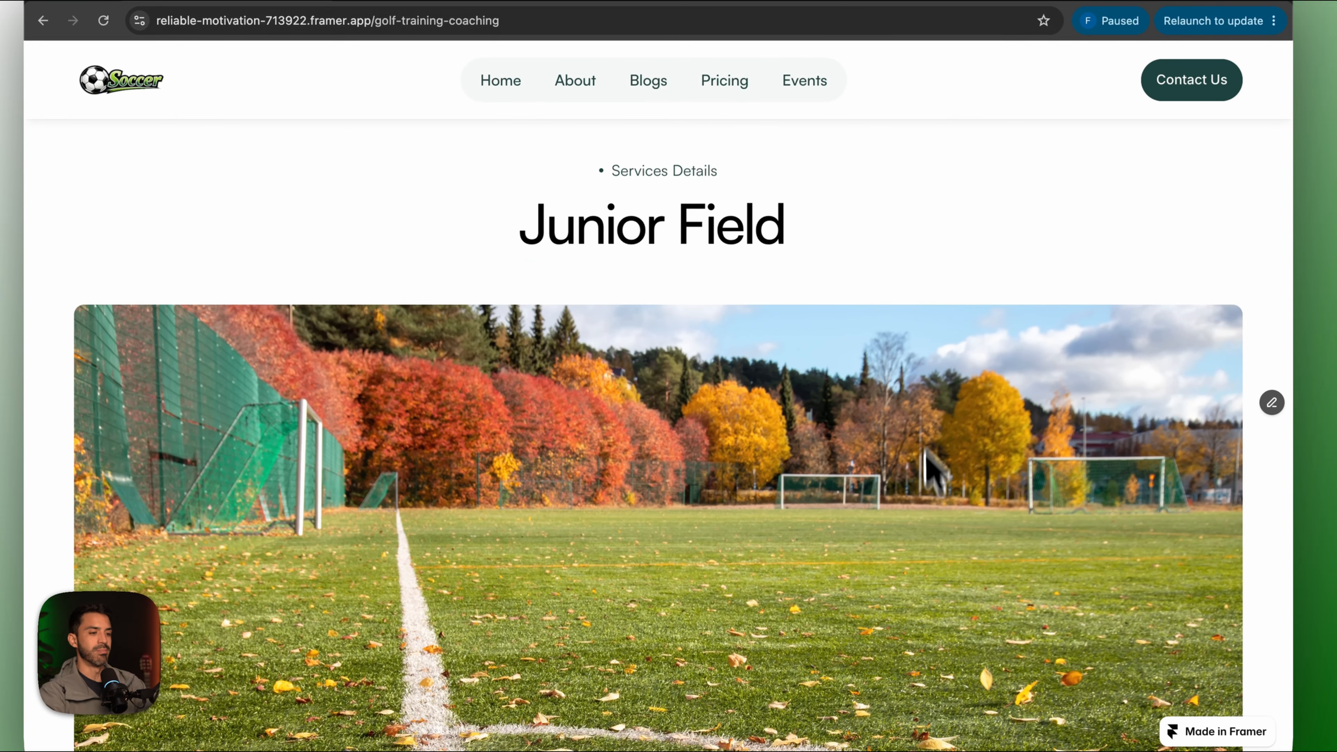
Book Junior Field for Thursday June 11, 2 hr 30 min, in the 10:00 AM $450.00 slot.
scroll(931, 468, "down", 15)
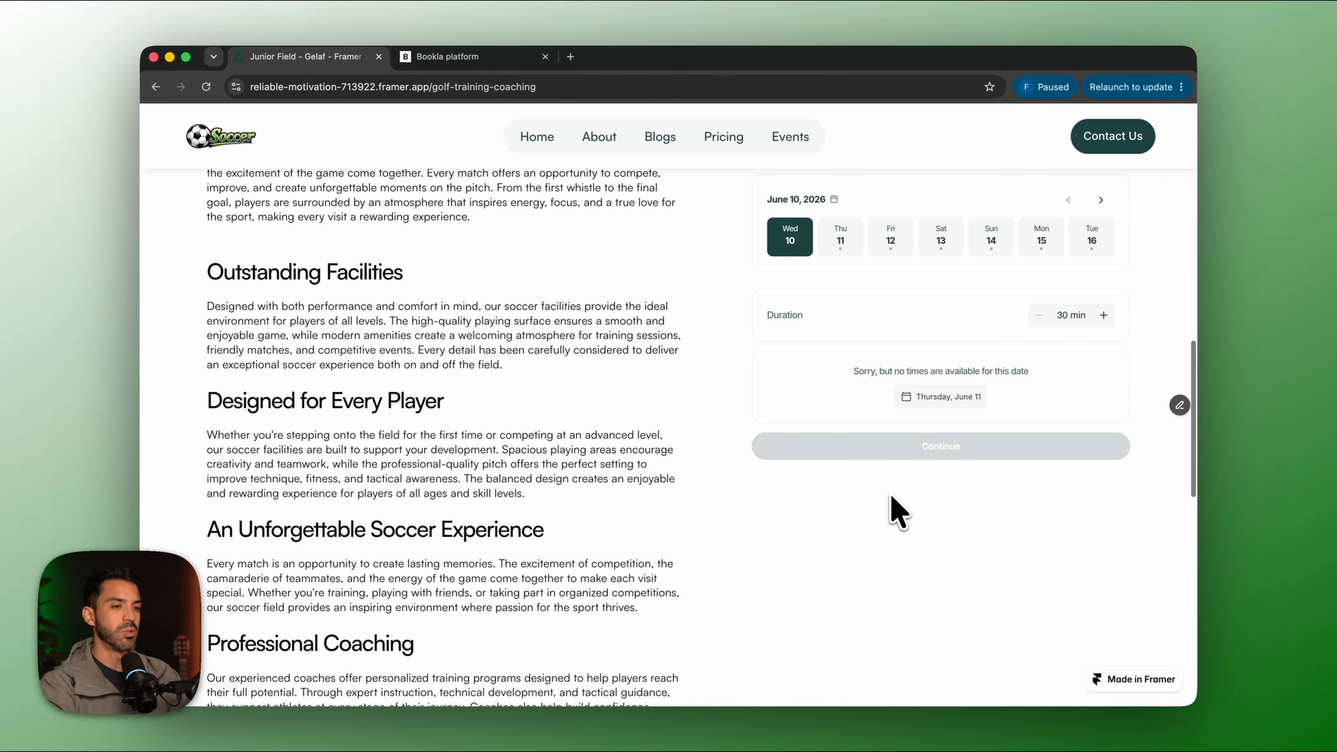
scroll(889, 495, "up", 2)
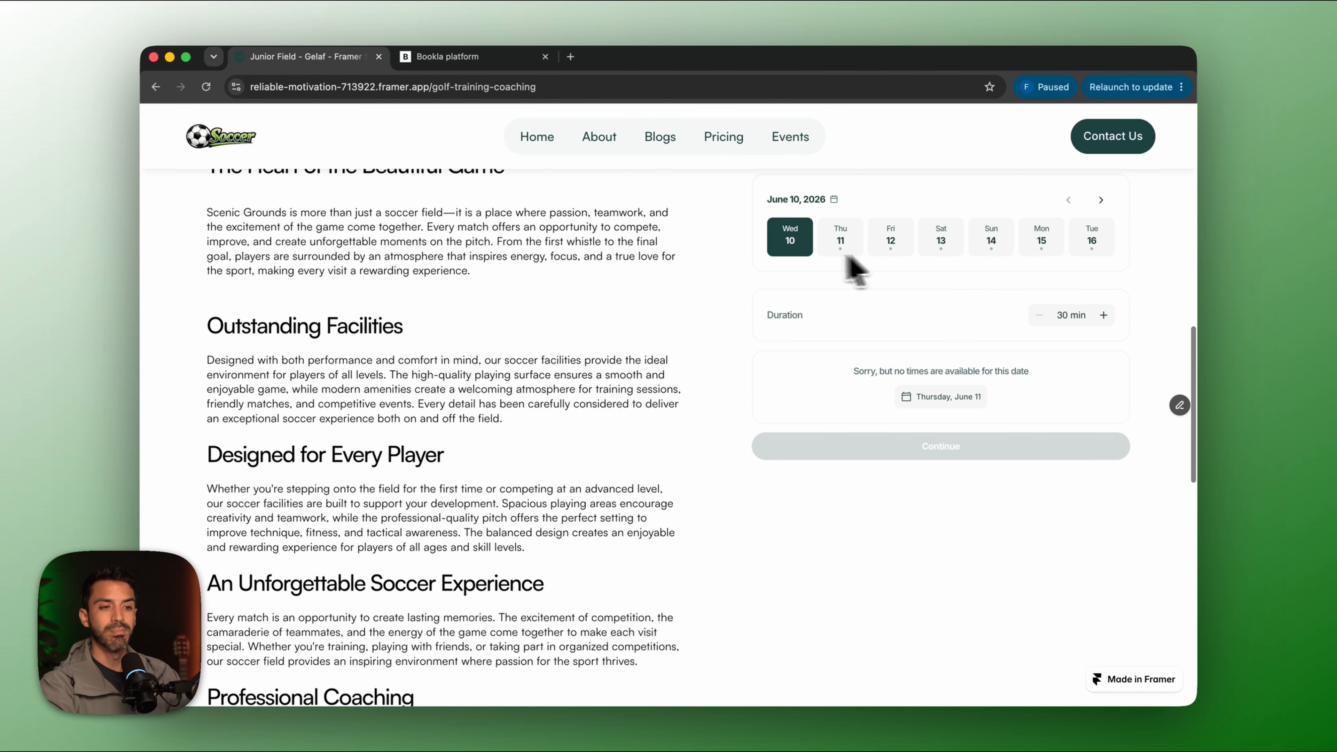
scroll(924, 584, "down", 5)
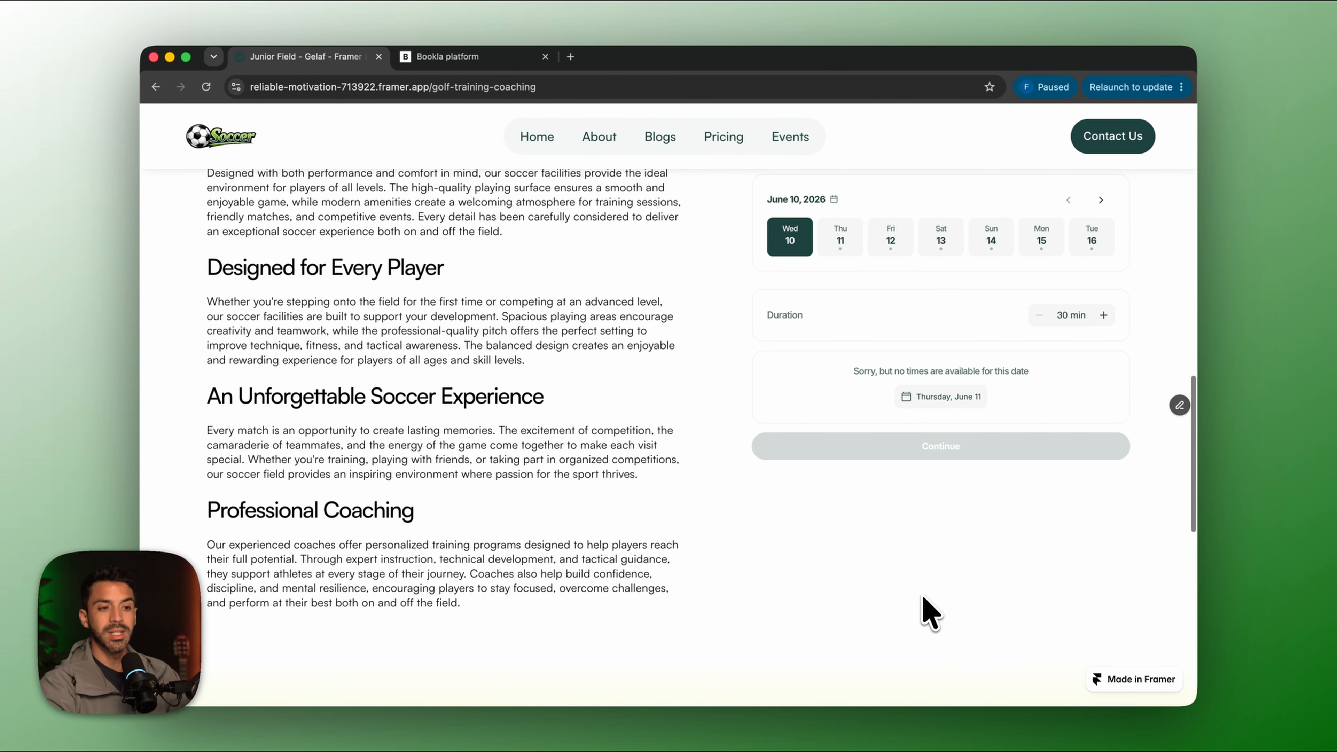
scroll(928, 613, "up", 4)
left_click(841, 238)
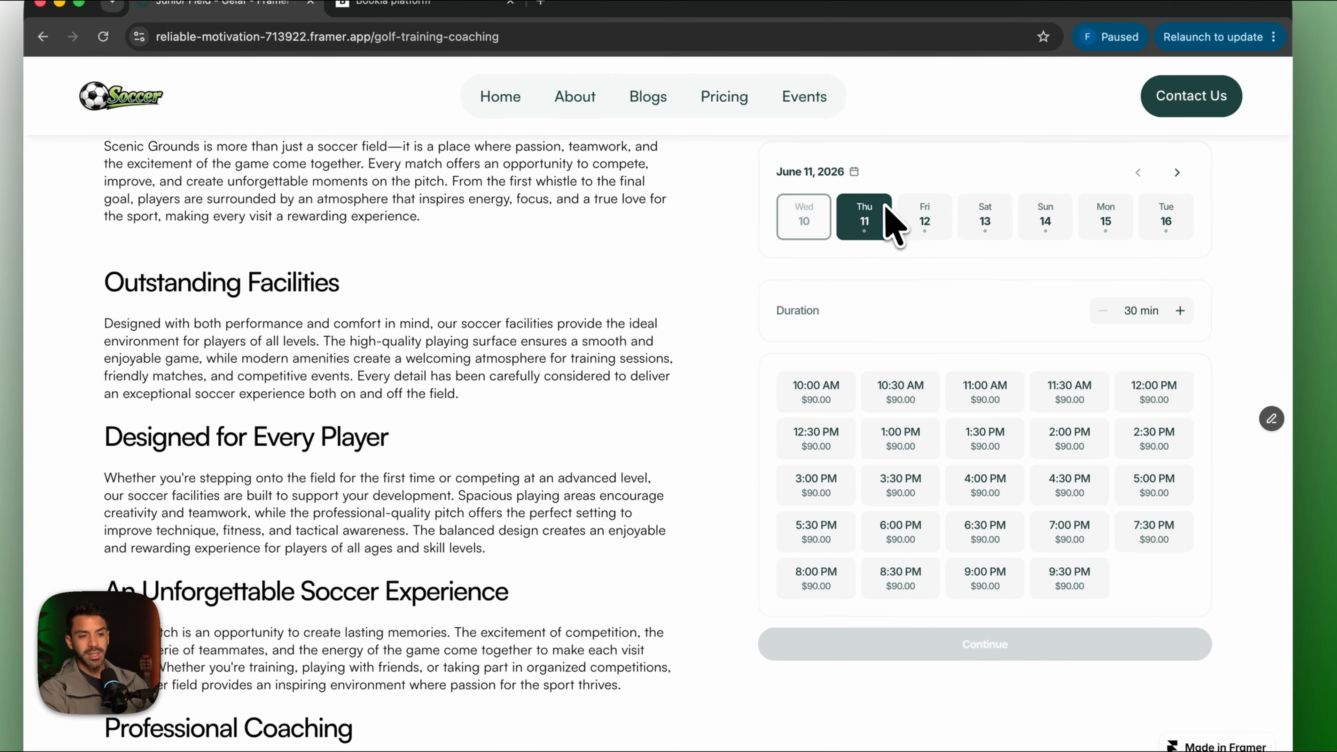
left_click(1180, 310)
left_click(1179, 311)
left_click(1180, 310)
left_click(1180, 310)
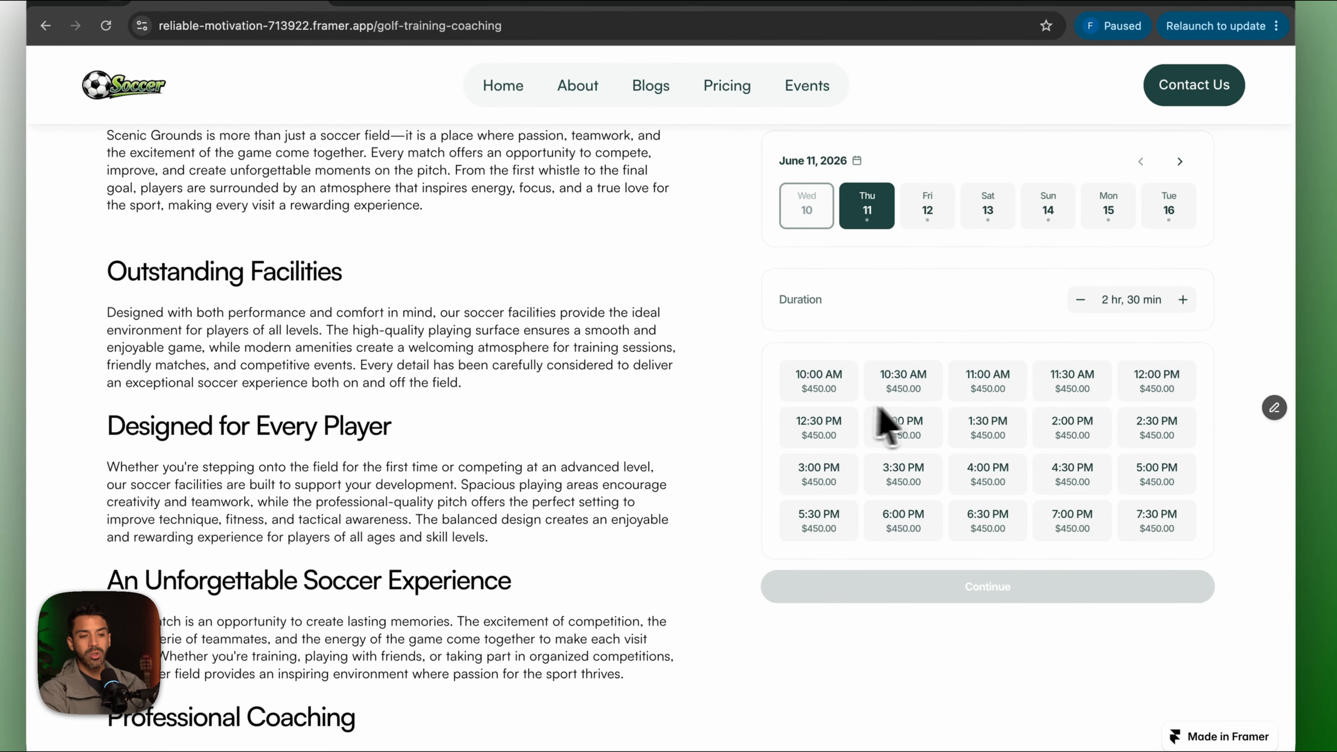
left_click(828, 384)
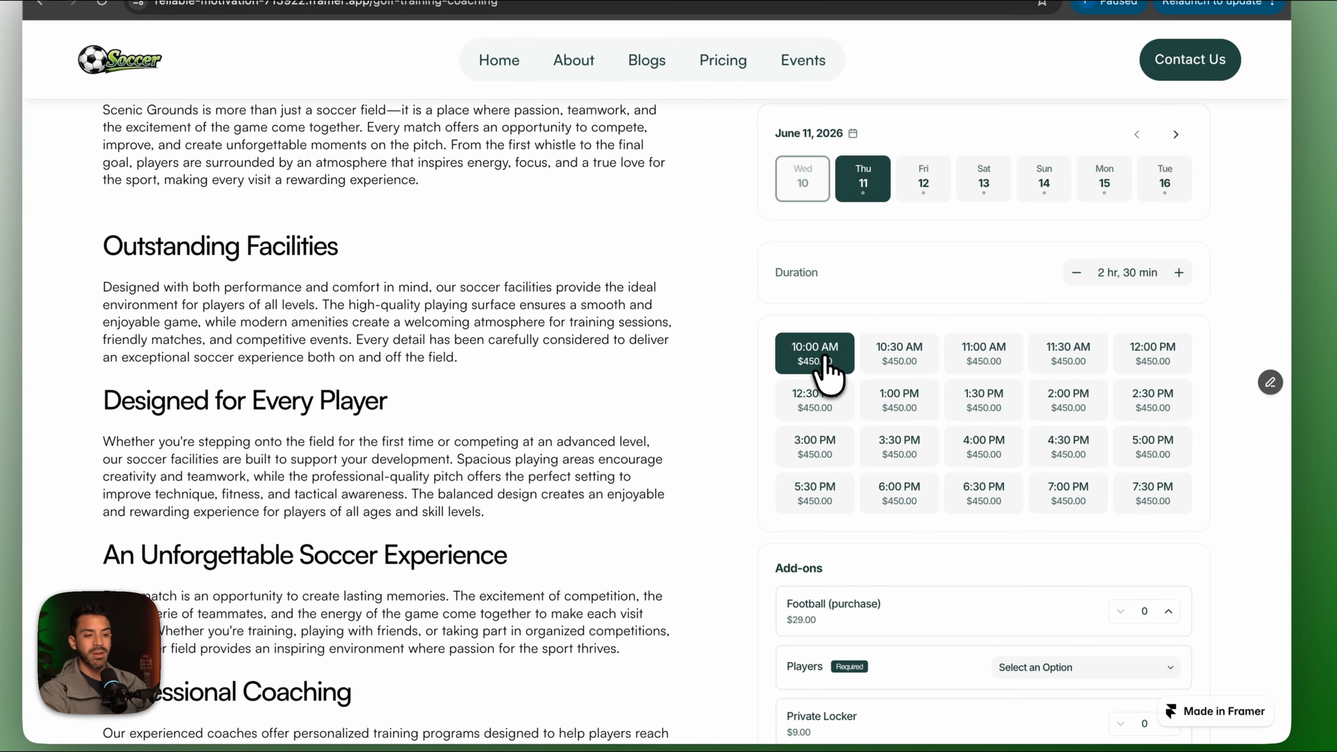
scroll(890, 538, "down", 3)
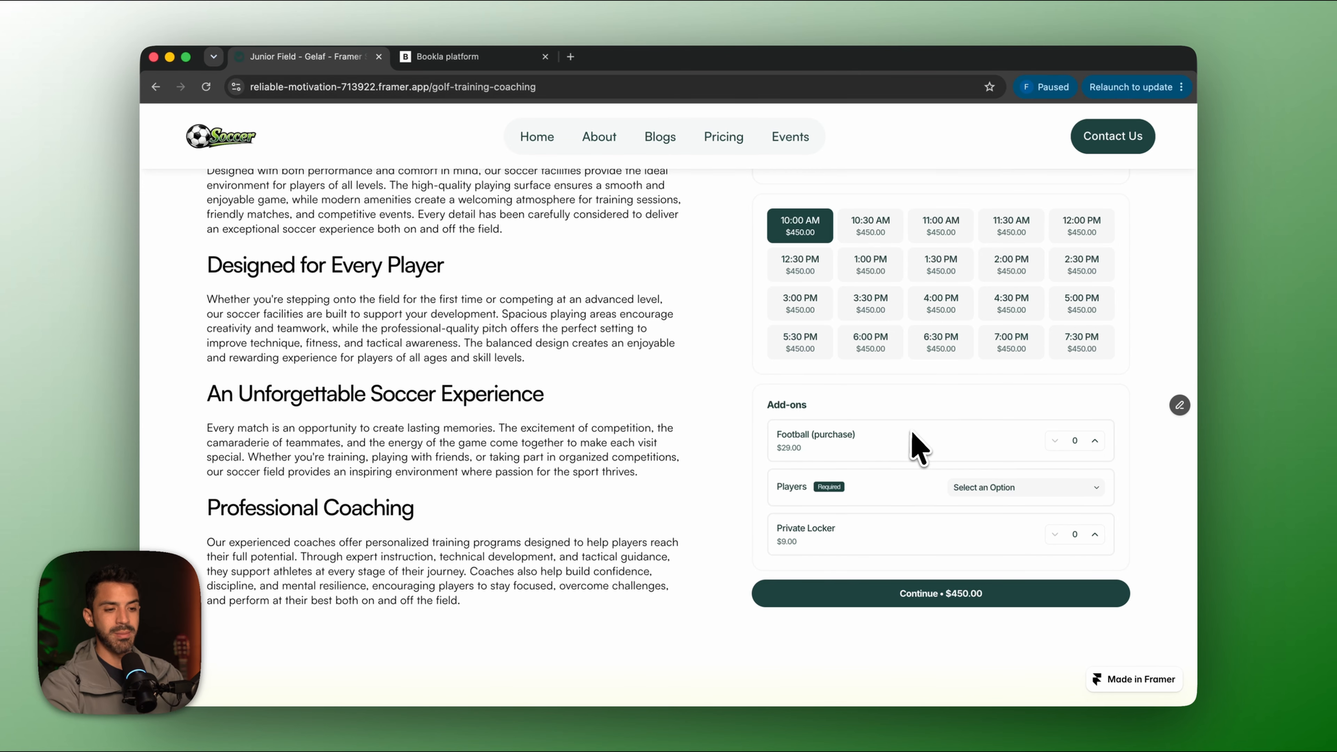
left_click(977, 488)
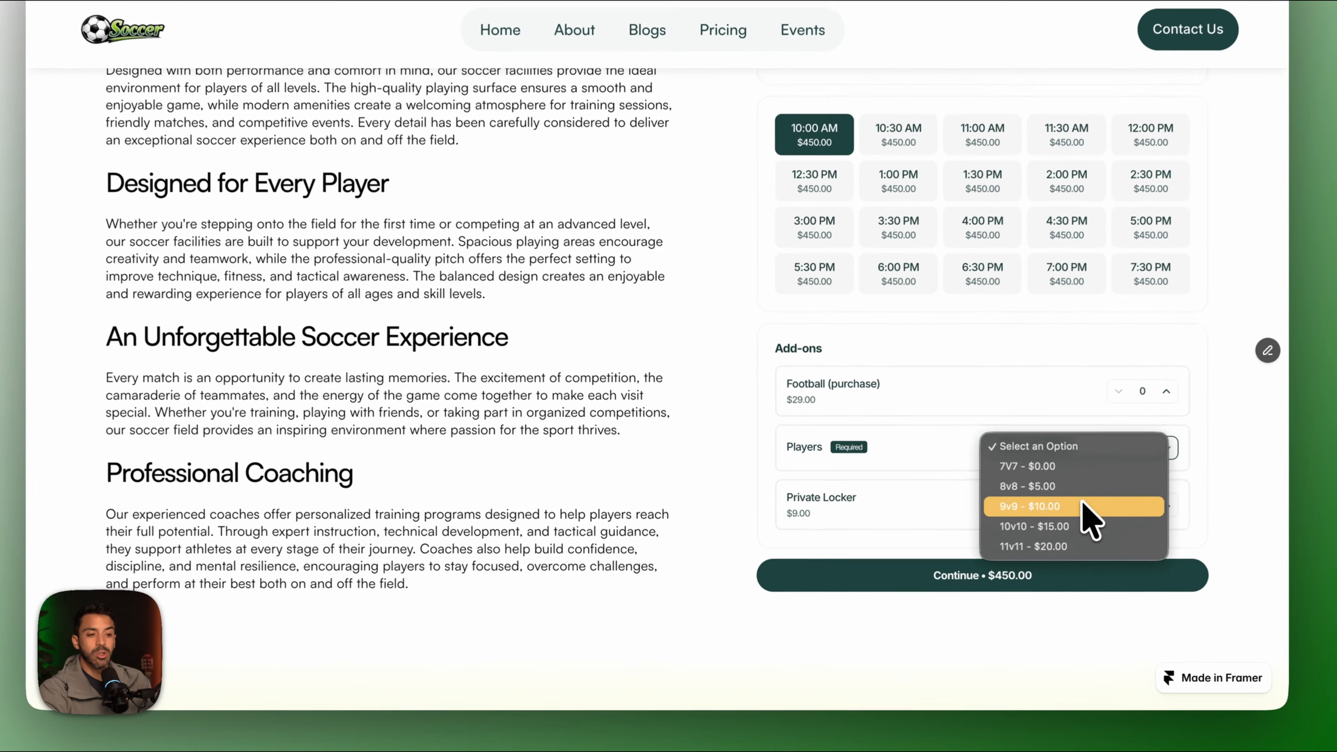
Add 9v9 players, two footballs and two private lockers, bringing the total to $536.00.
left_click(1030, 535)
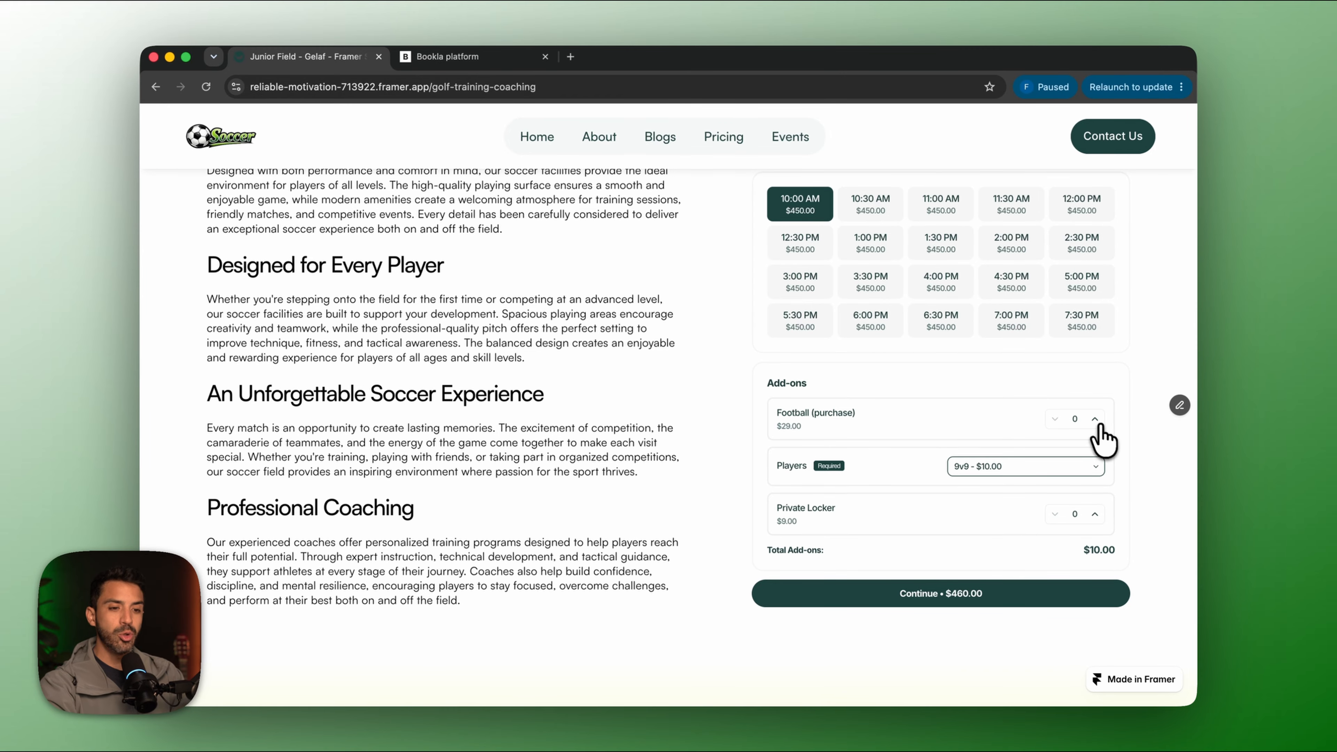
left_click(1094, 419)
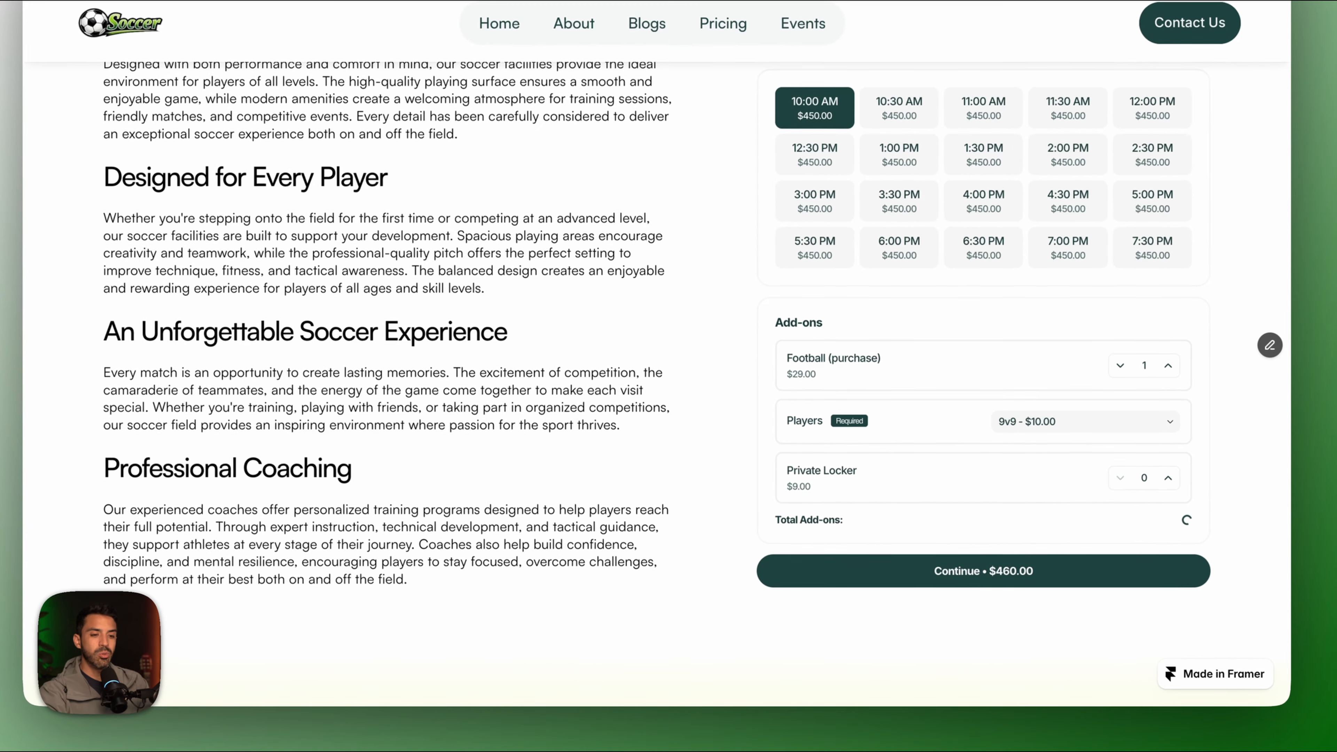
left_click(1095, 419)
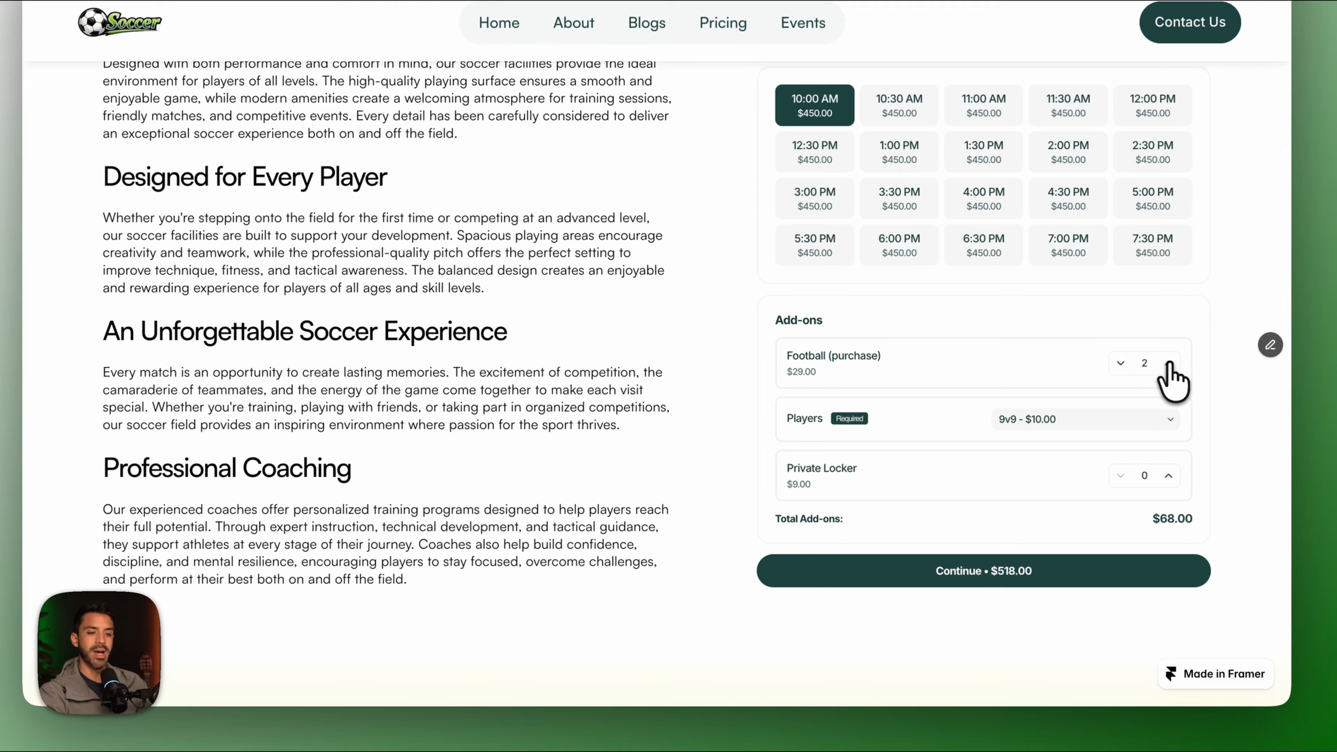
left_click(1168, 476)
left_click(1169, 476)
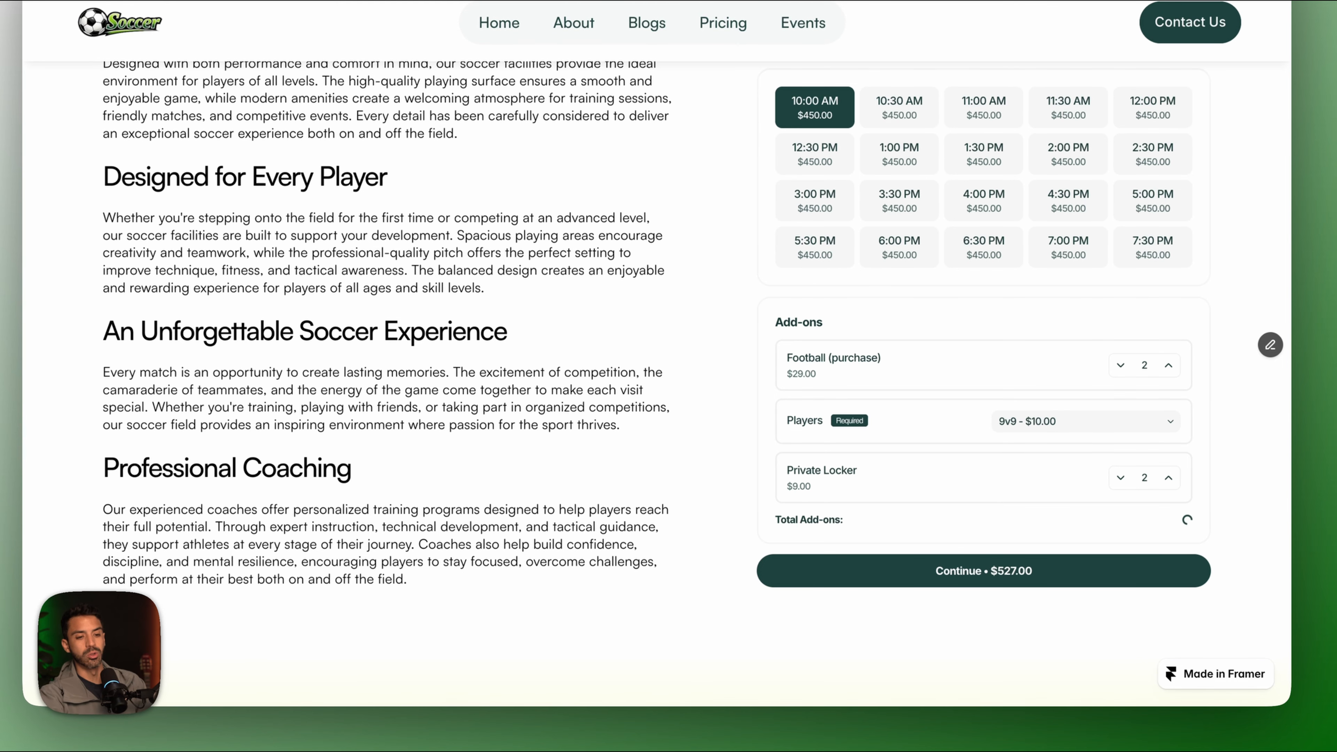
scroll(1010, 464, "up", 1)
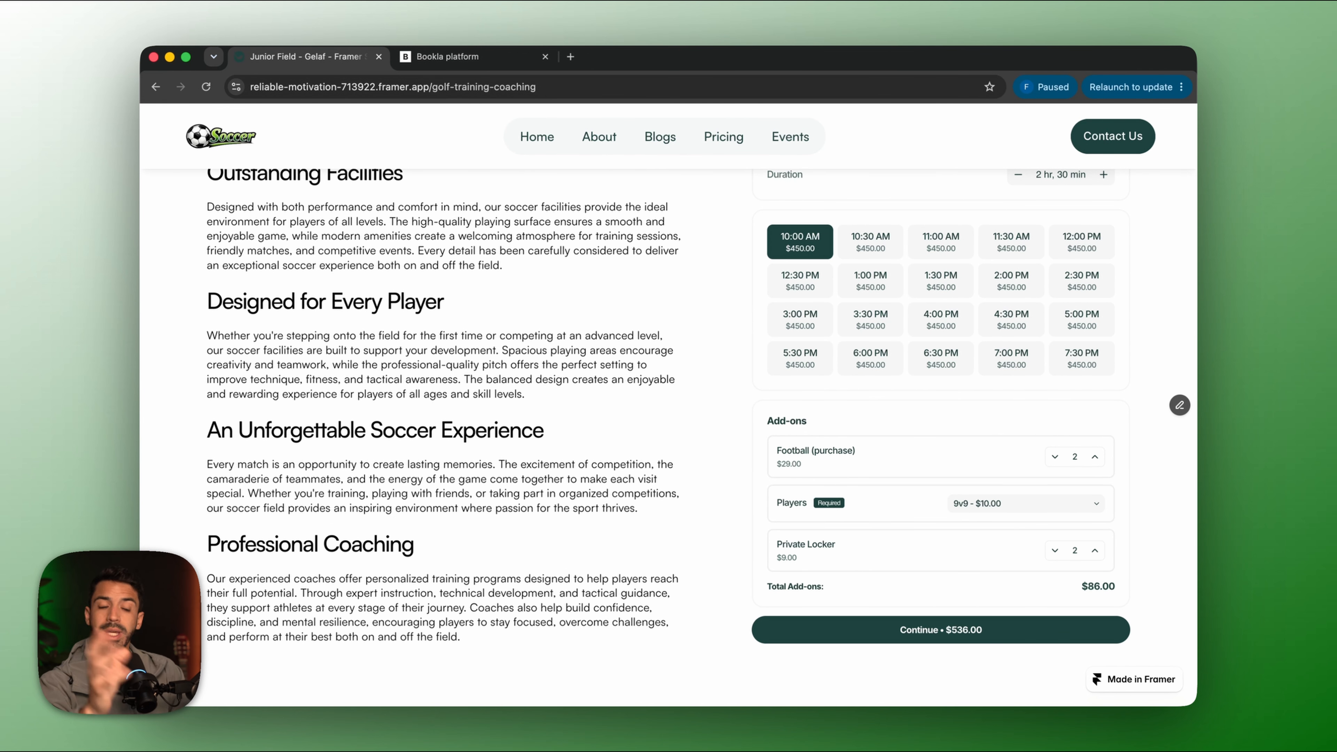
scroll(537, 238, "up", 20)
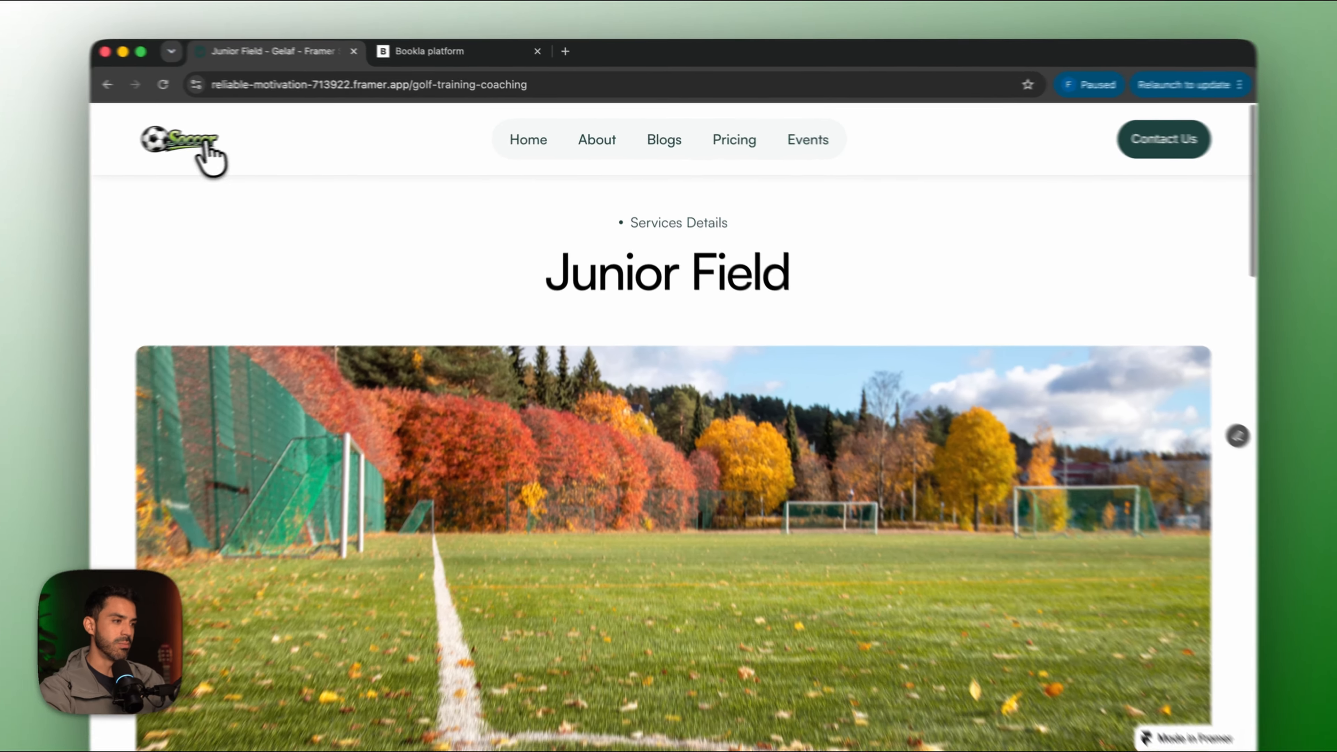
left_click(232, 138)
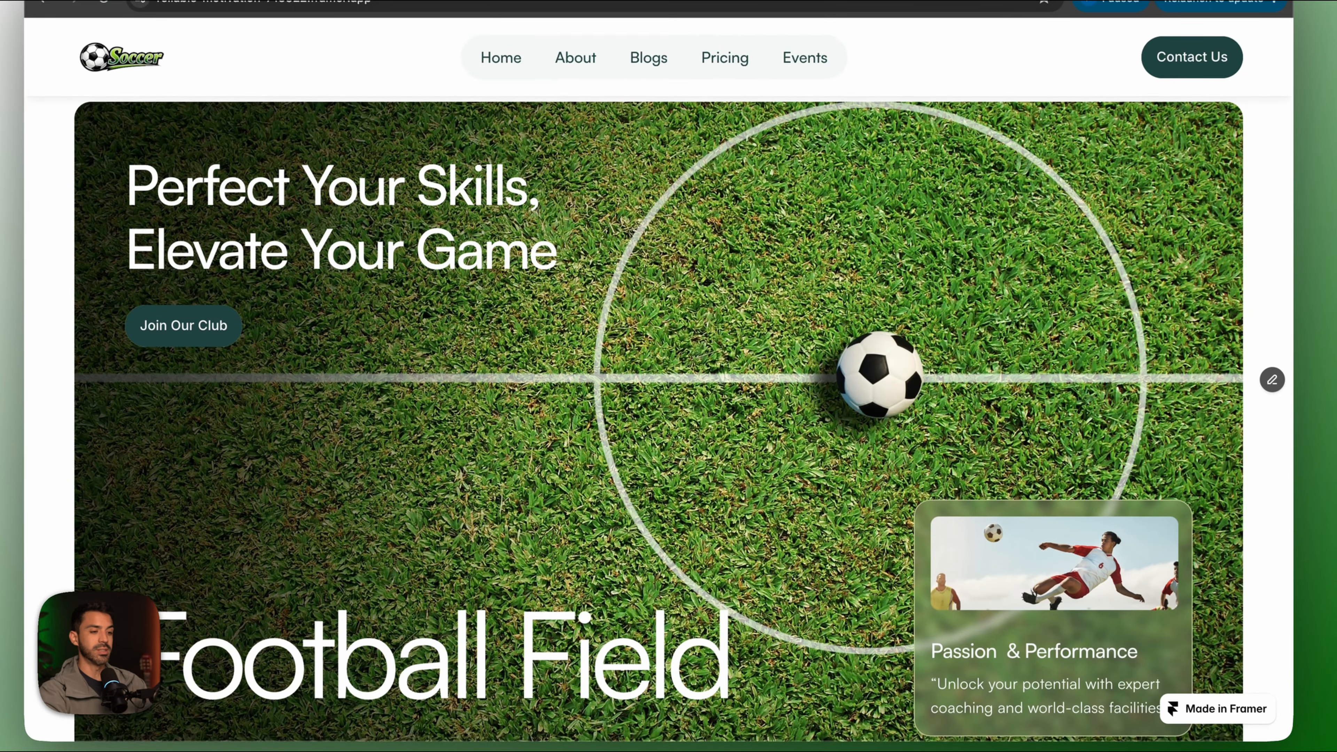
Book Professional Field for Thursday June 11, 1 hr 30 min, at 10:00 AM for $450.00.
scroll(692, 346, "down", 20)
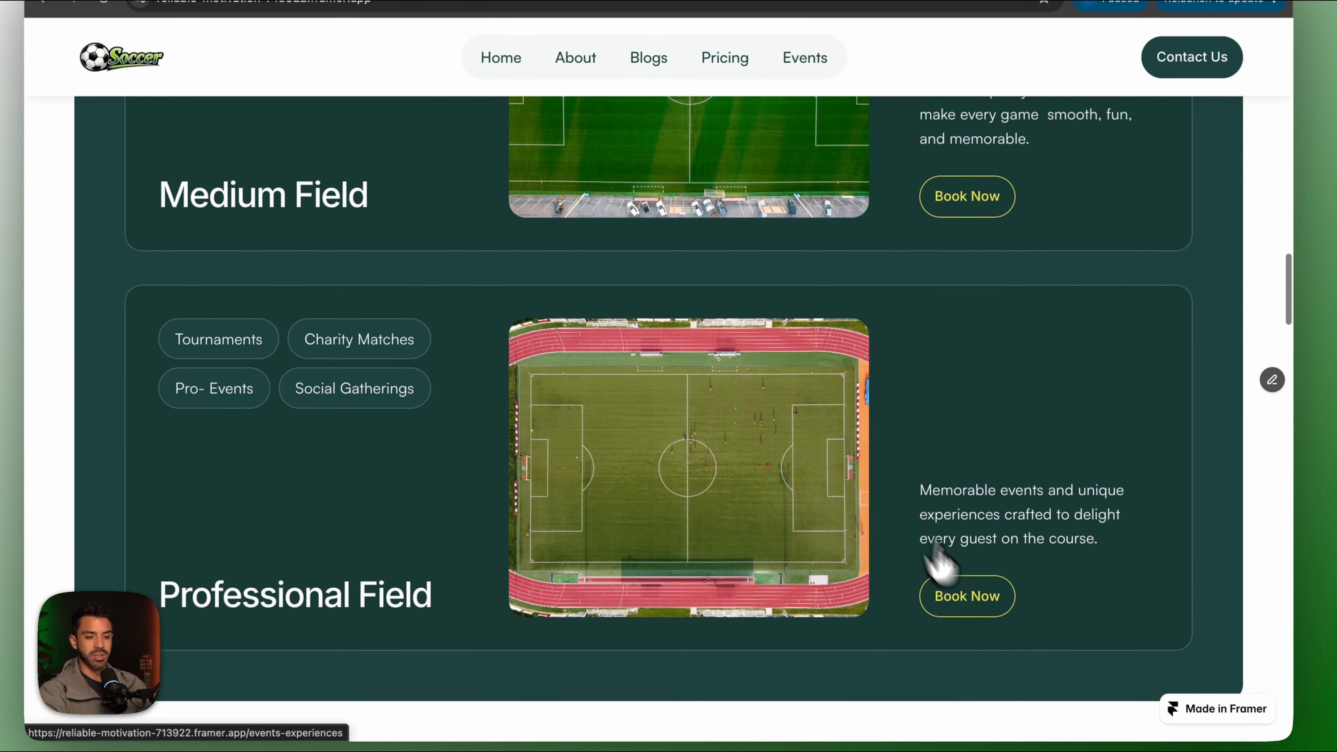
left_click(971, 571)
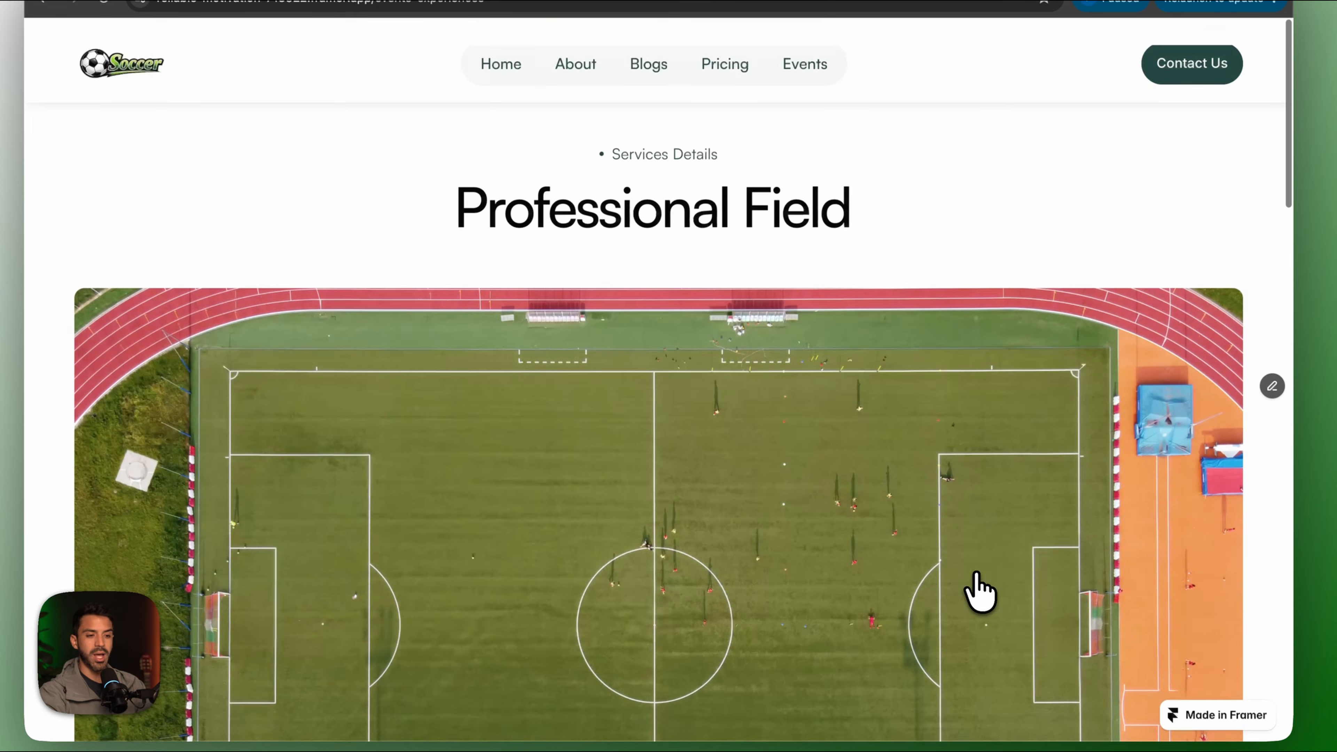
scroll(979, 592, "down", 10)
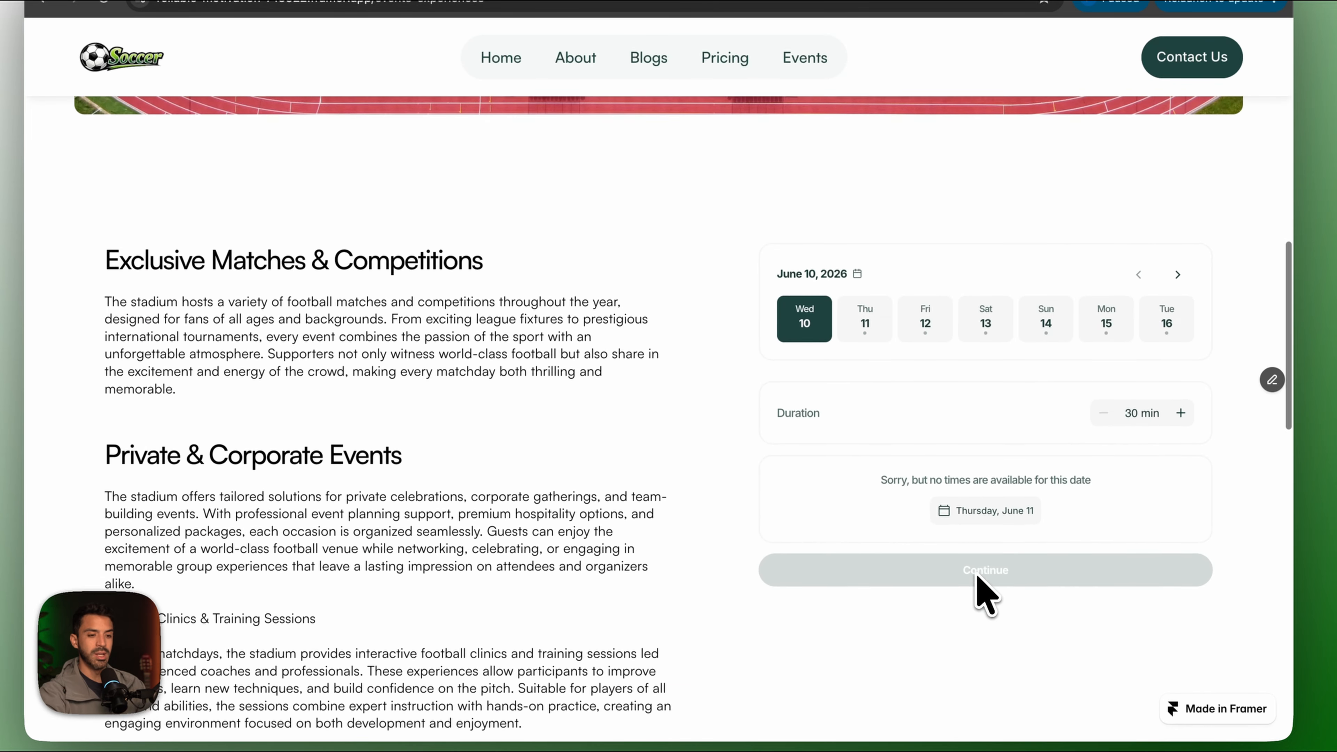
left_click(1180, 362)
left_click(1180, 360)
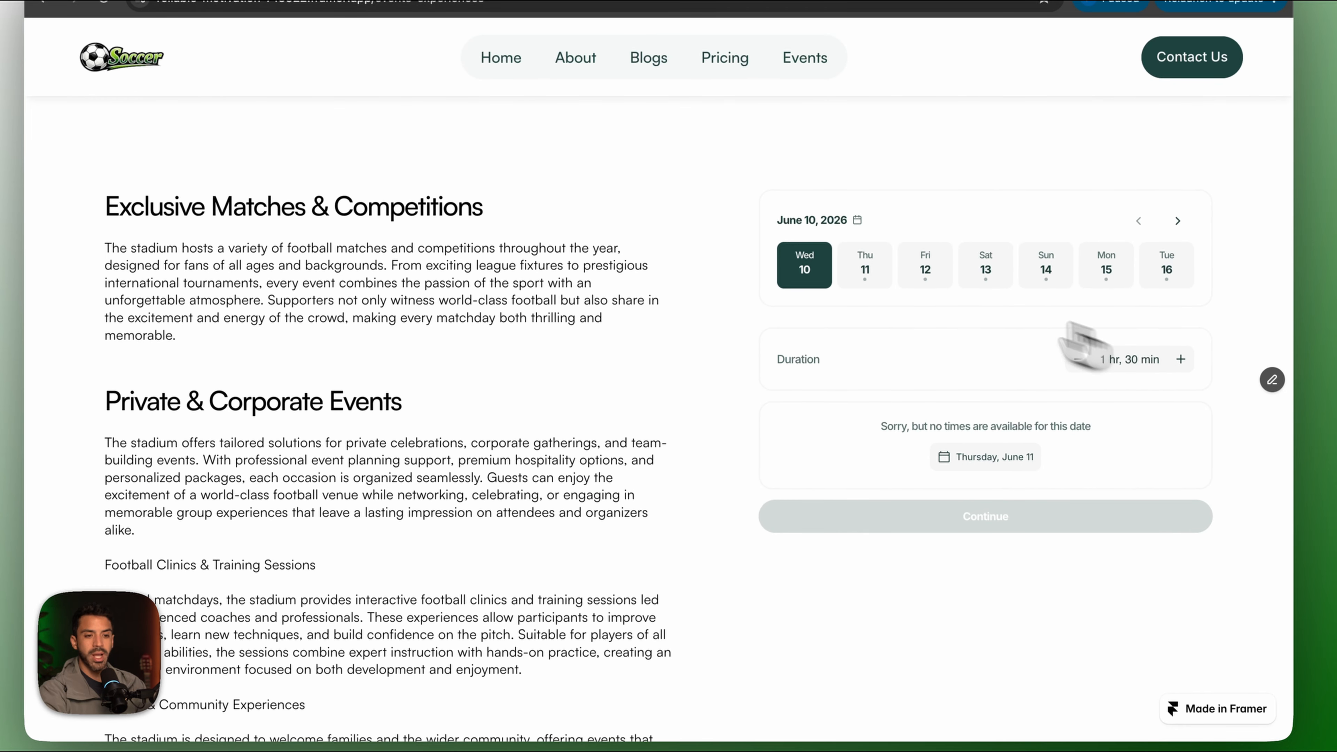
left_click(883, 271)
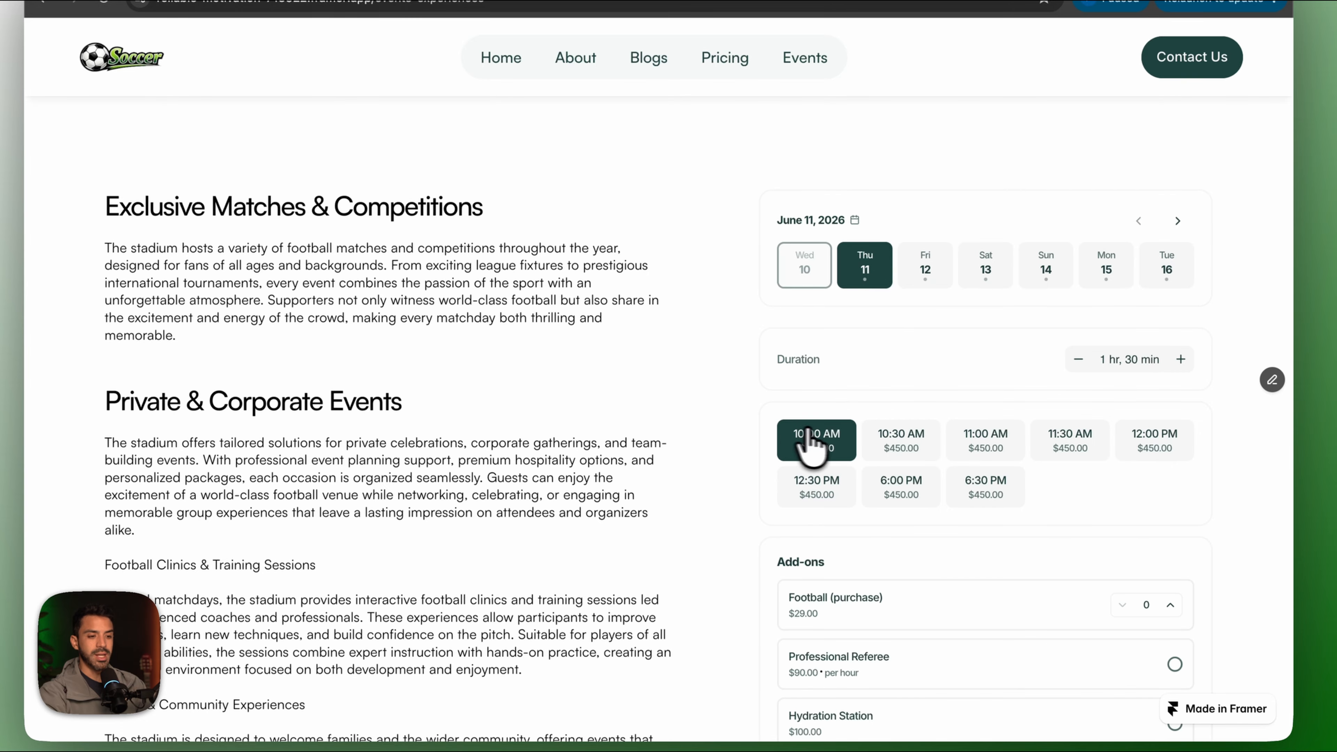
scroll(947, 476, "down", 2)
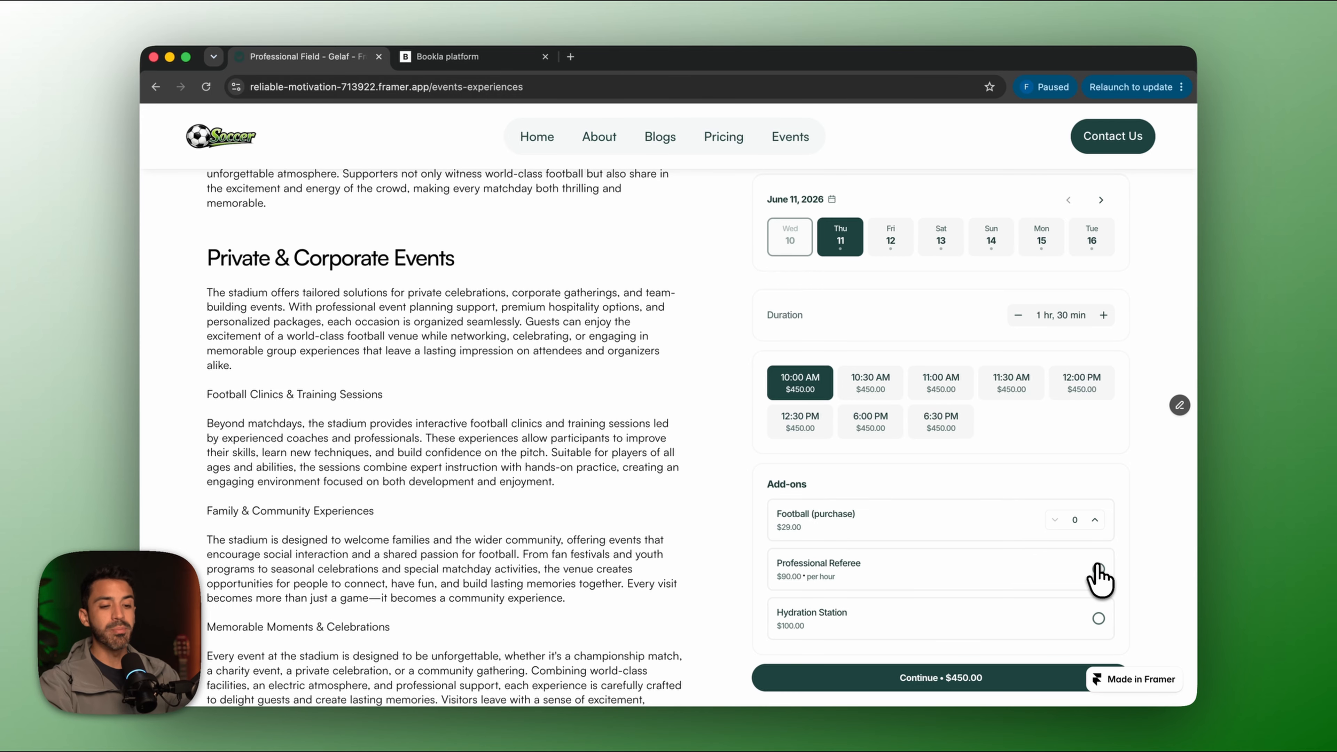
Add a Professional Referee and one football to the Professional Field booking, totalling $659.00.
left_click(788, 578)
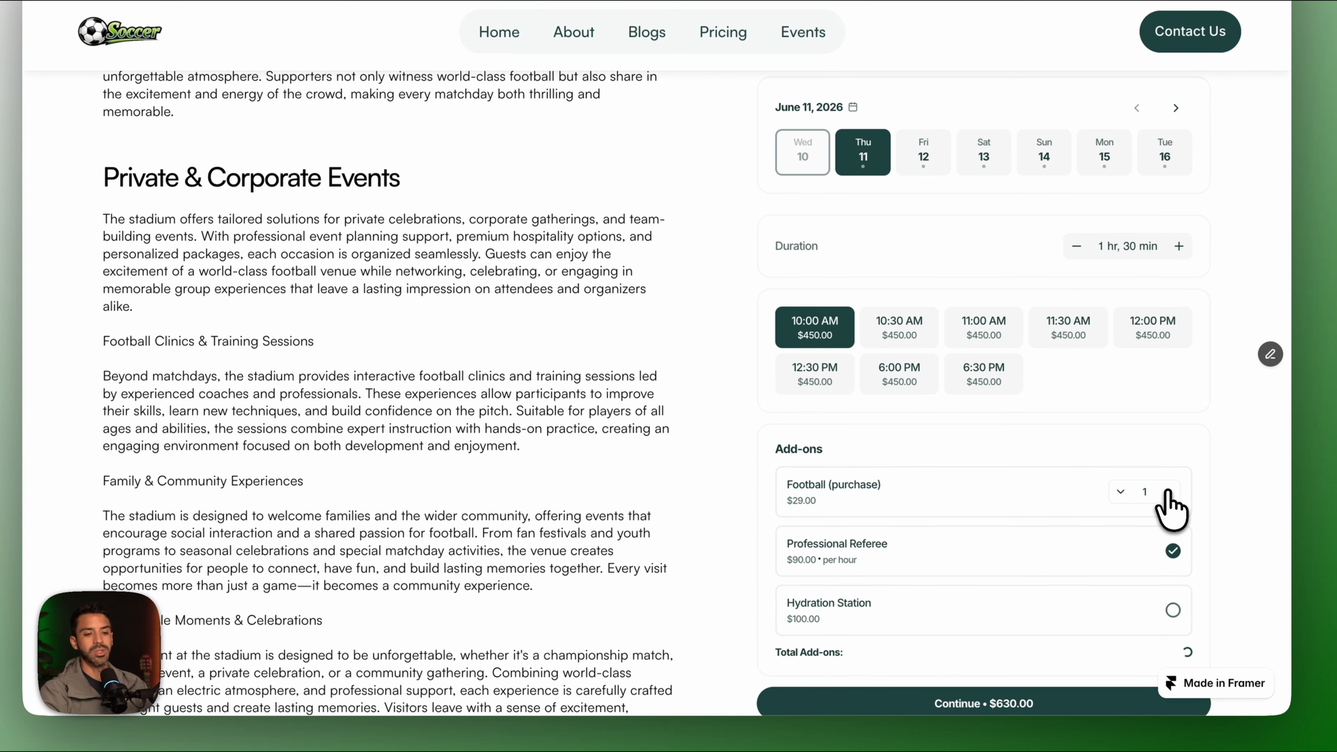
left_click(1095, 519)
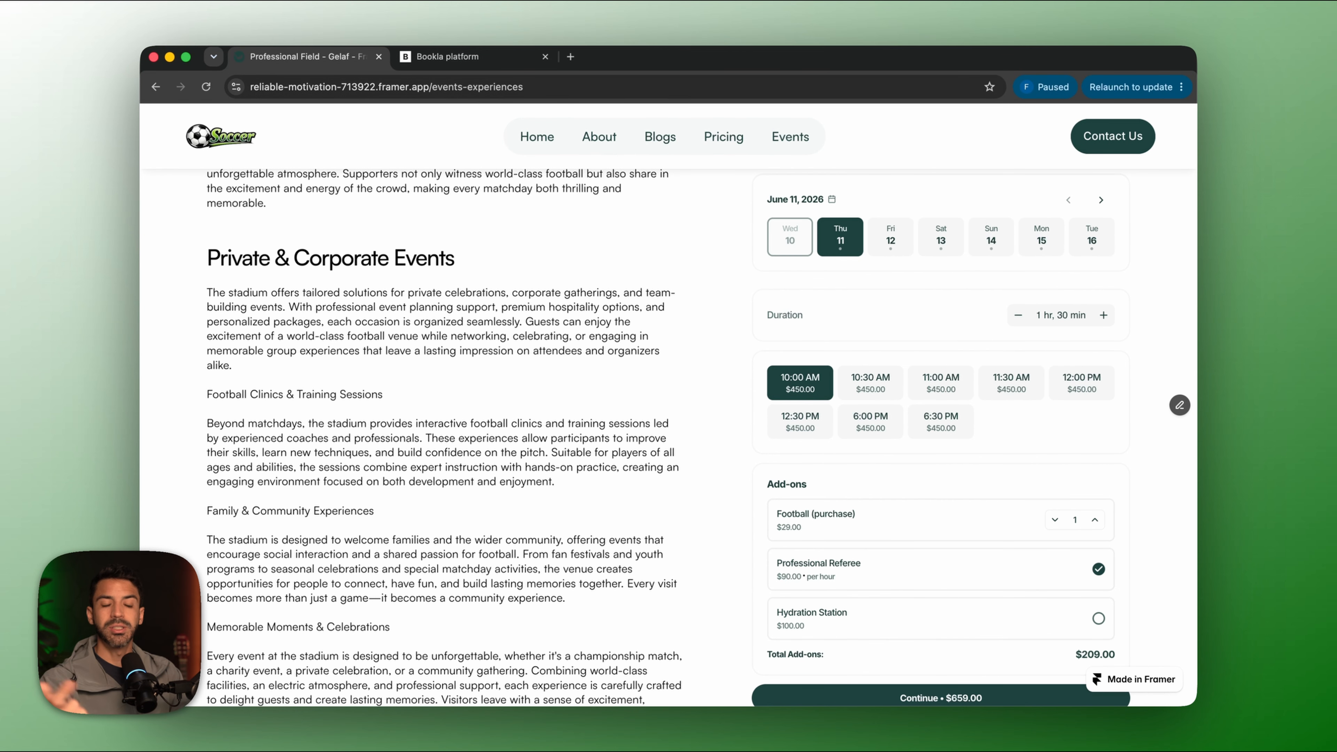
scroll(1052, 532, "up", 15)
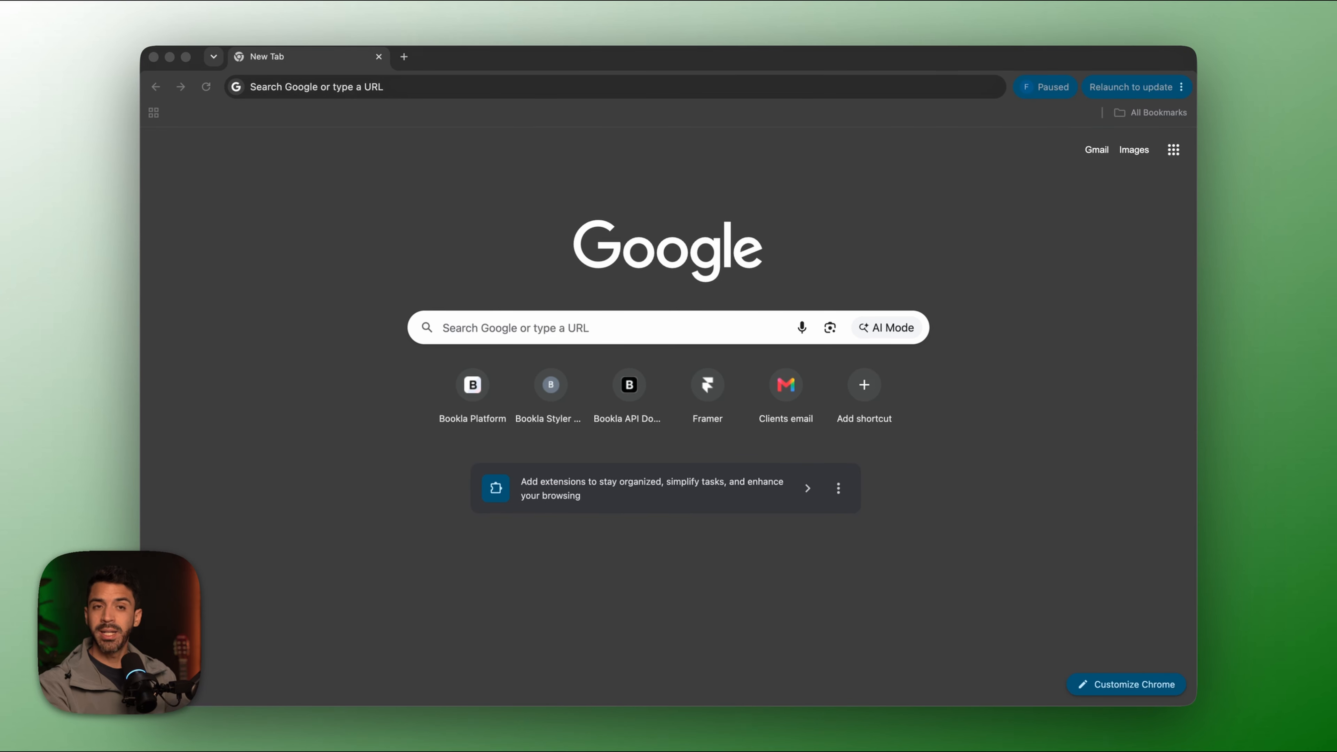
Go to framer.com, start a new project and browse all website templates.
left_click(296, 88)
type("framer.com")
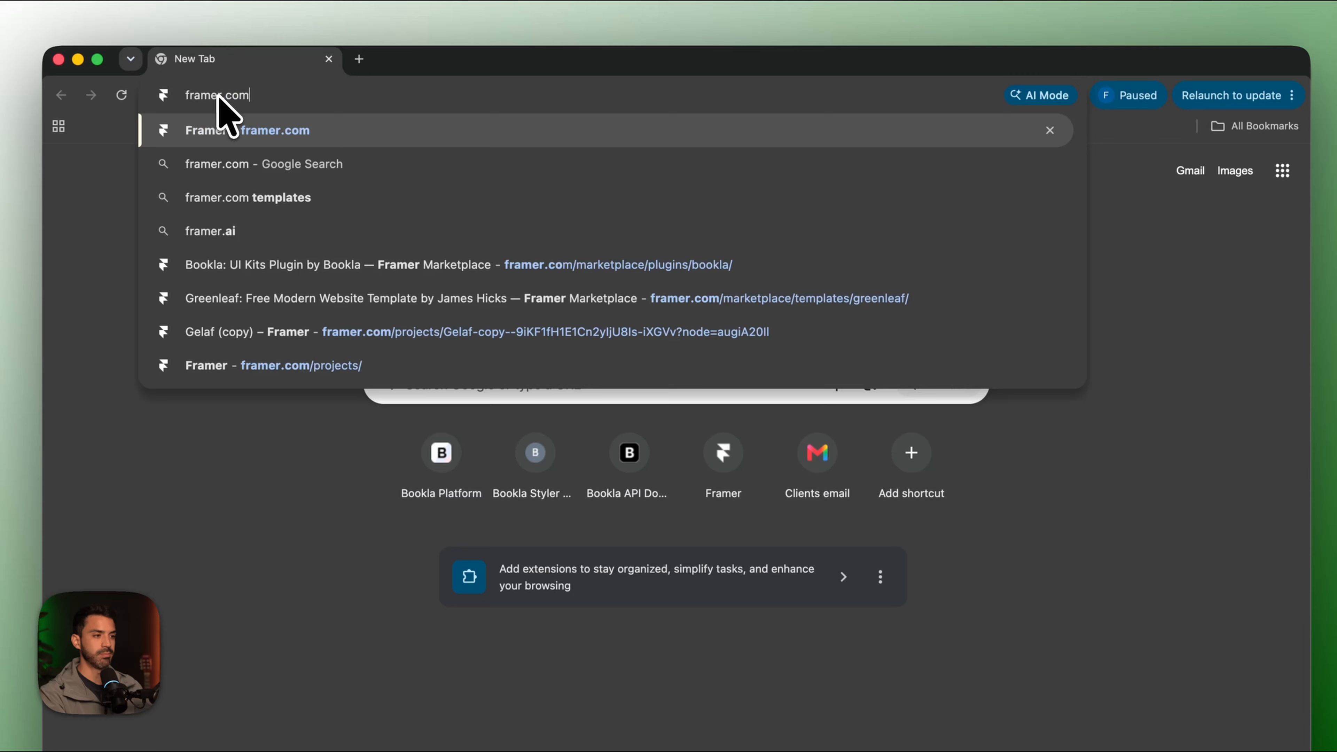
key("Return")
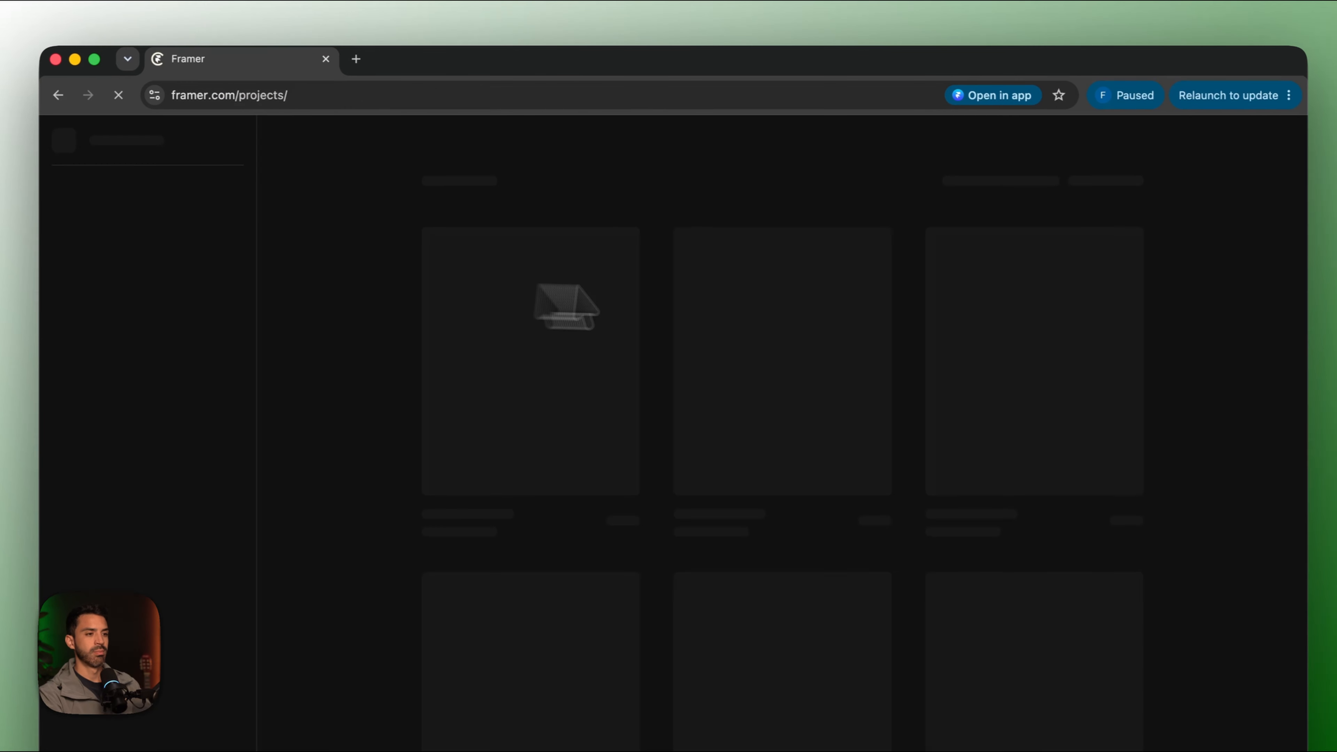
left_click(1093, 181)
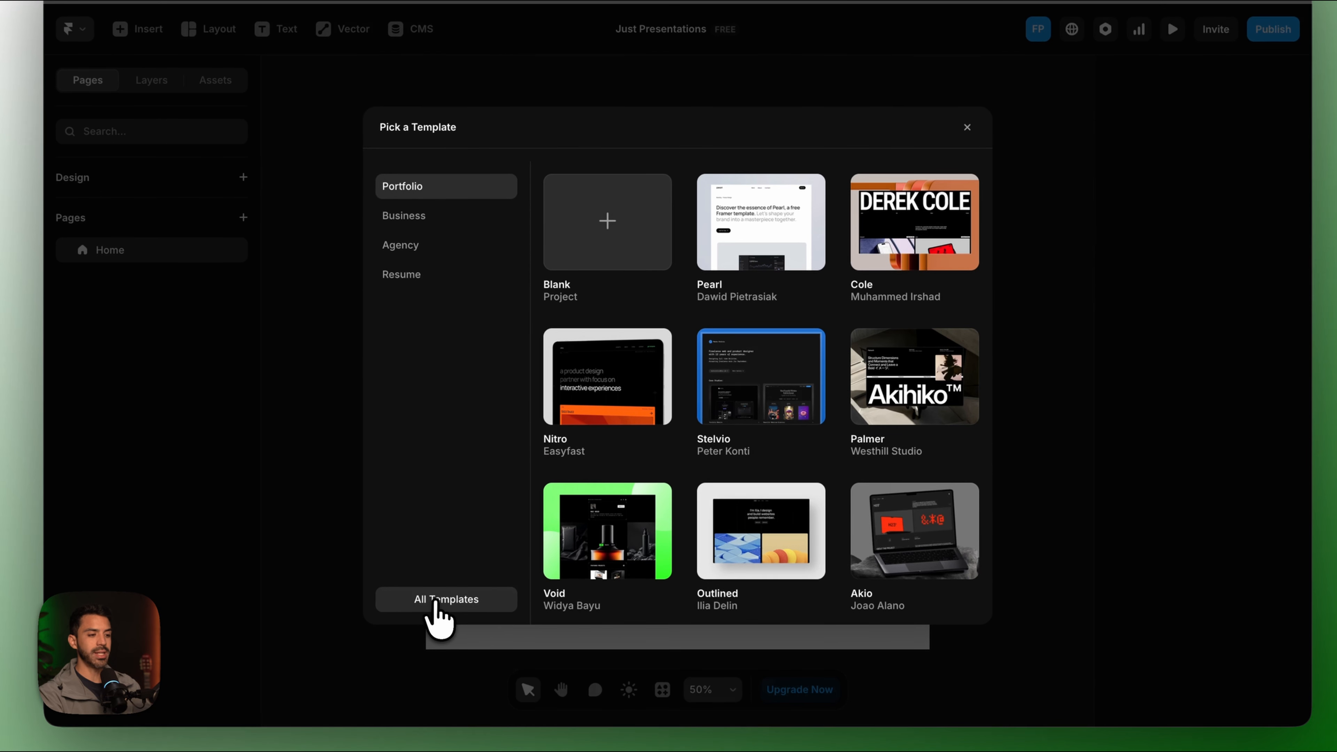
left_click(435, 601)
Filter the template marketplace by Pricing to show only Free templates.
scroll(432, 522, "down", 10)
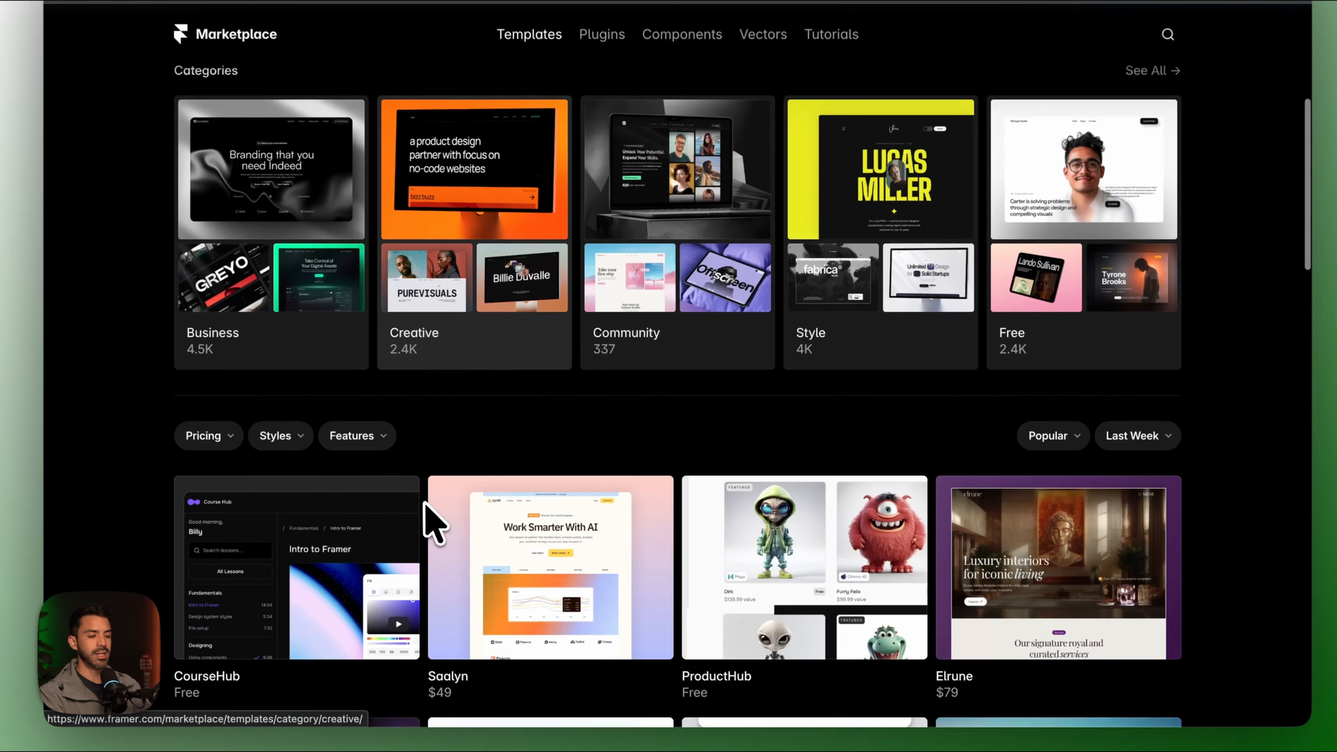
left_click(227, 384)
left_click(224, 428)
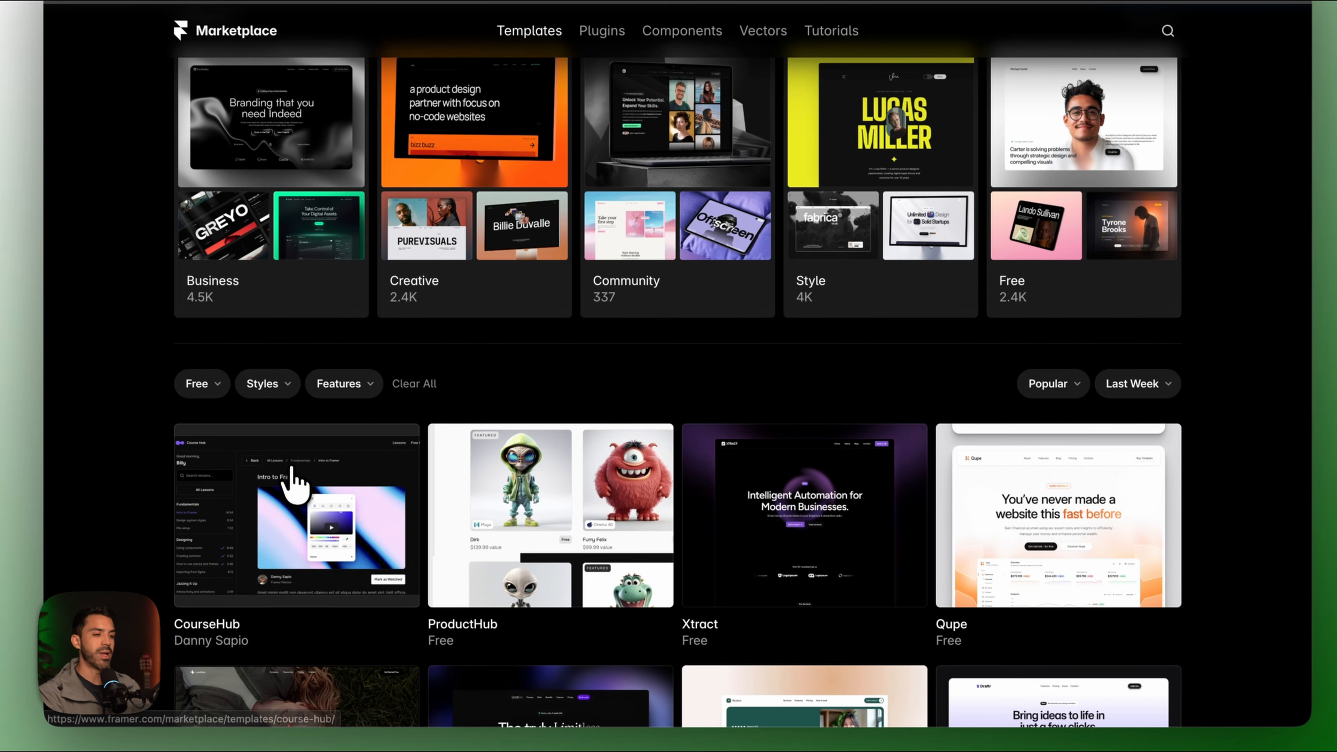
scroll(293, 479, "up", 10)
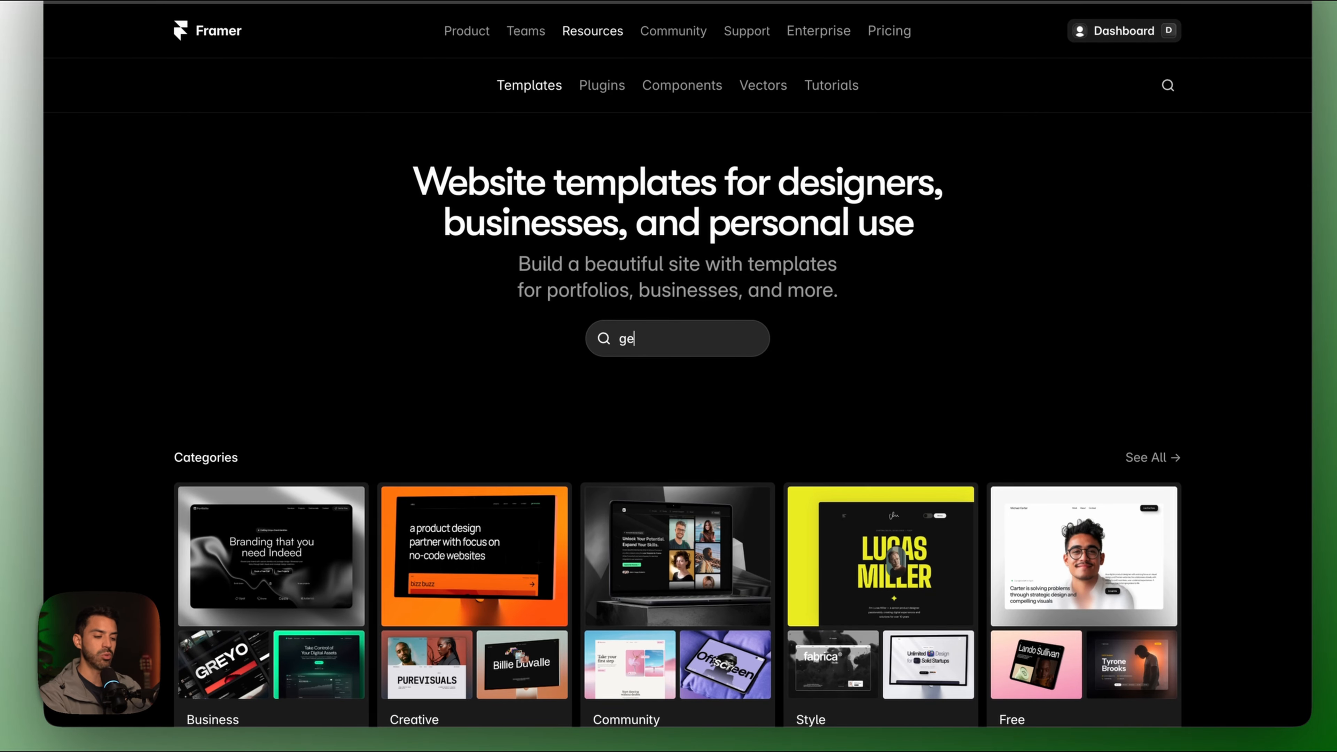
Search the Marketplace for 'gelaf' and open the Gelaf template page.
type("laf")
key("Return")
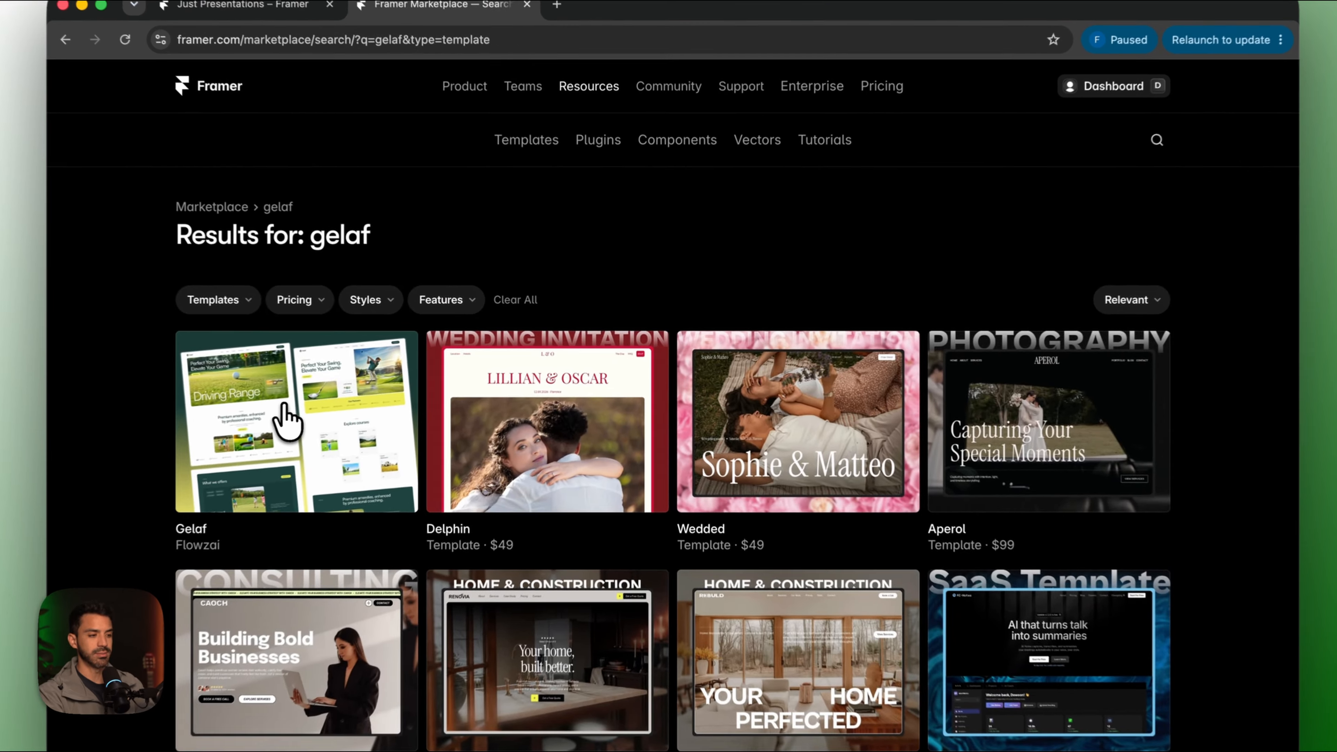
left_click(342, 406)
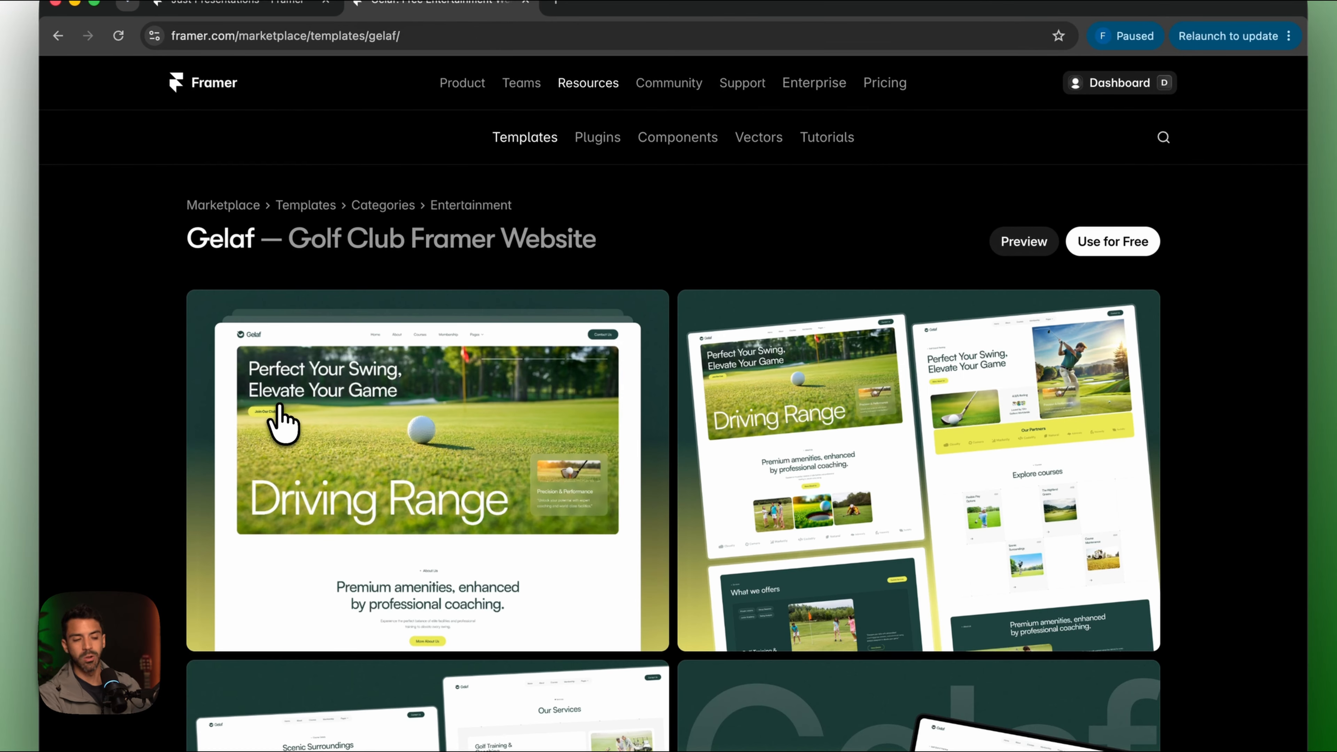
Browse the Gelaf golf-club live preview down the page, then close it.
left_click(1023, 242)
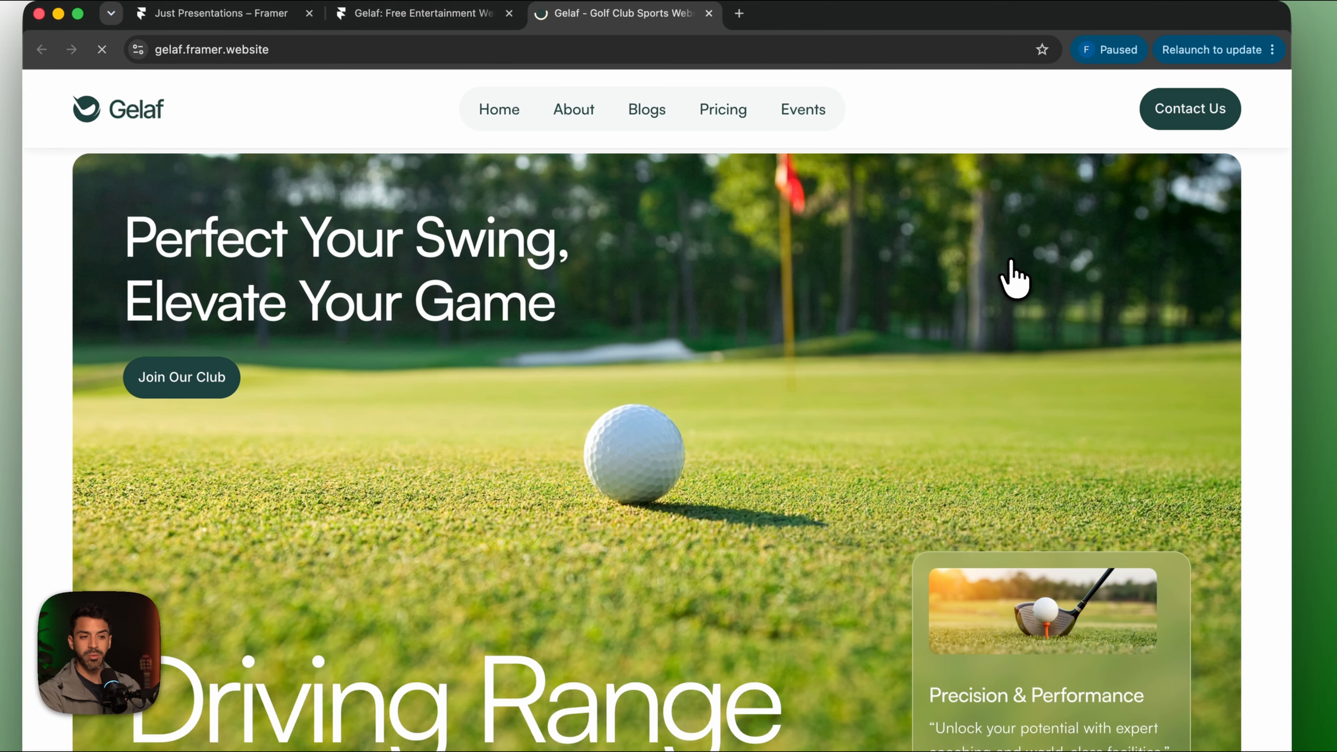
scroll(820, 443, "down", 15)
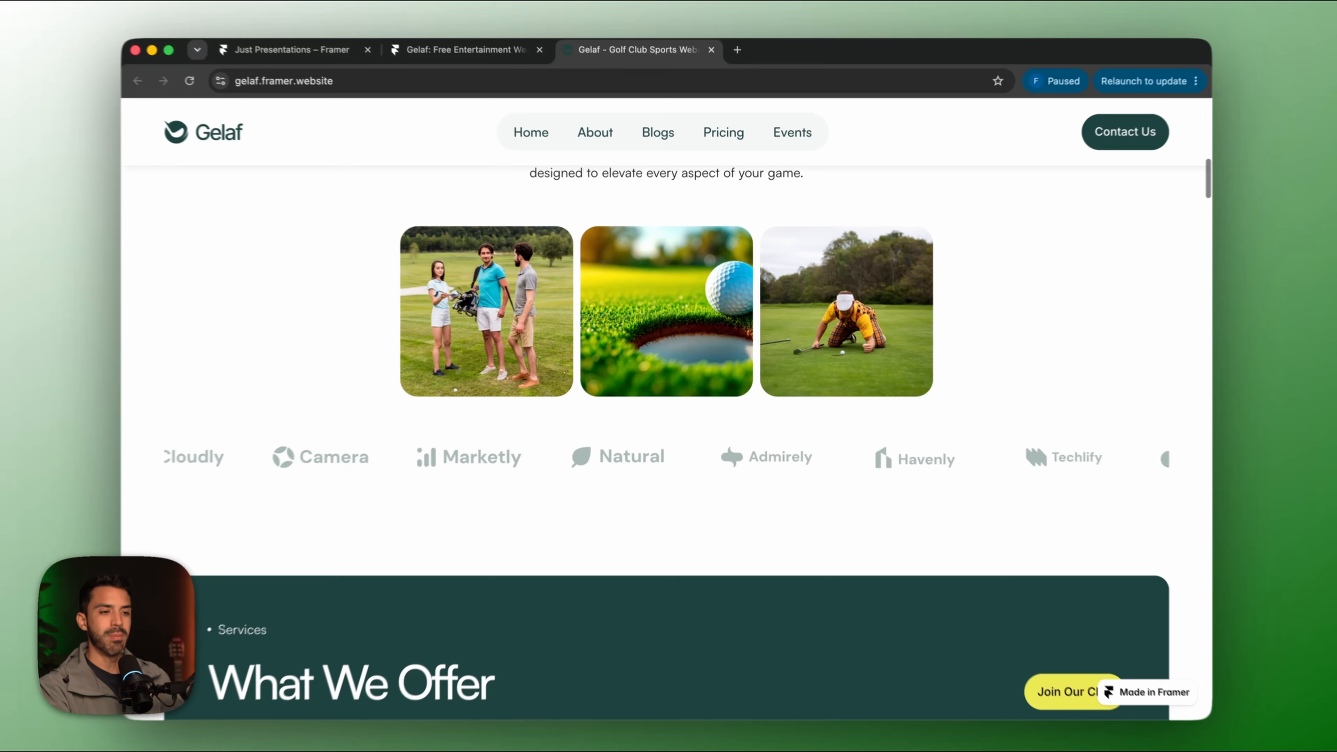
scroll(818, 430, "down", 2)
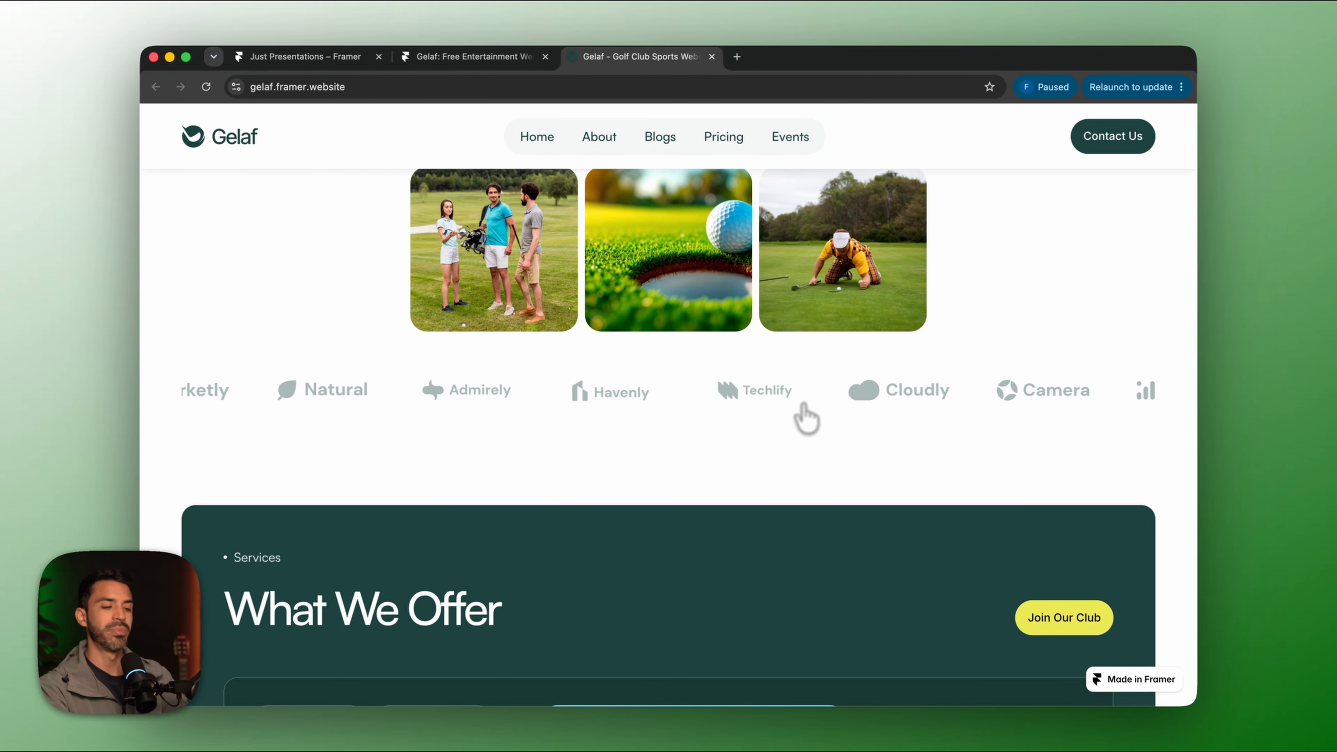
scroll(778, 467, "down", 10)
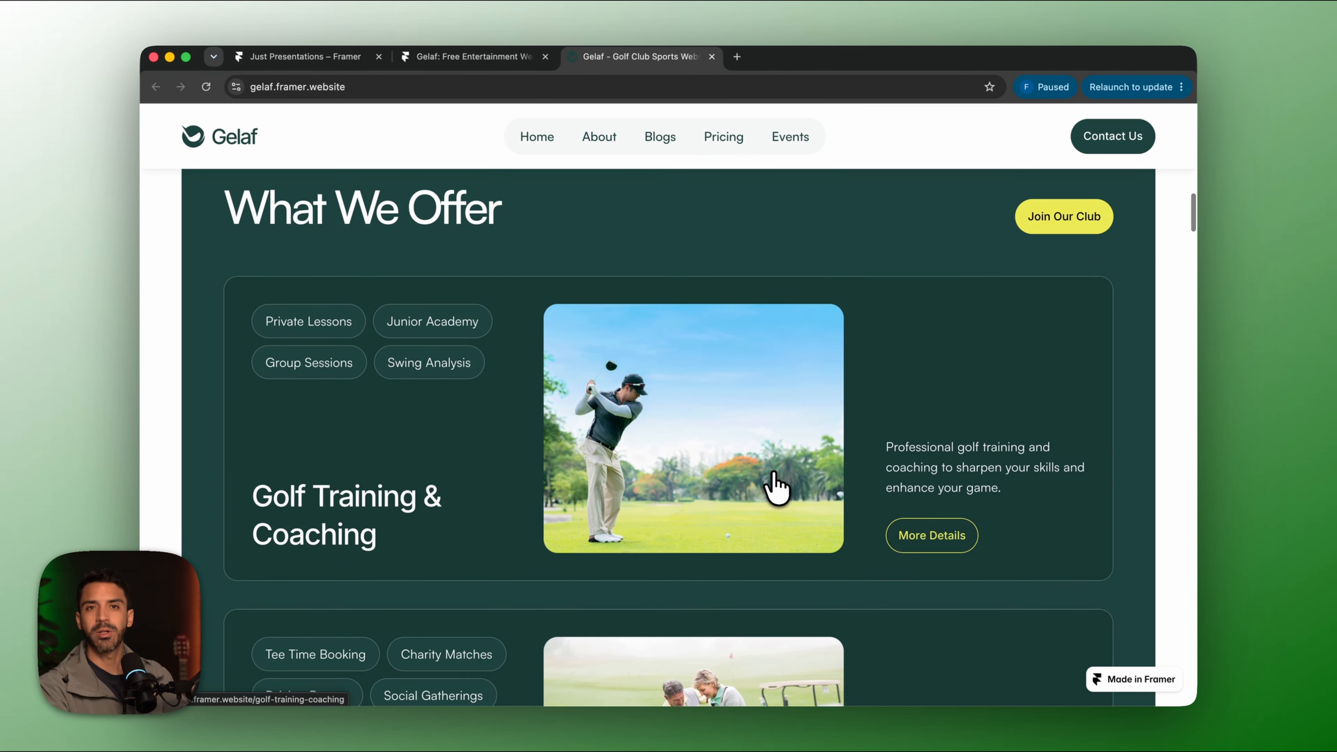
scroll(776, 487, "down", 15)
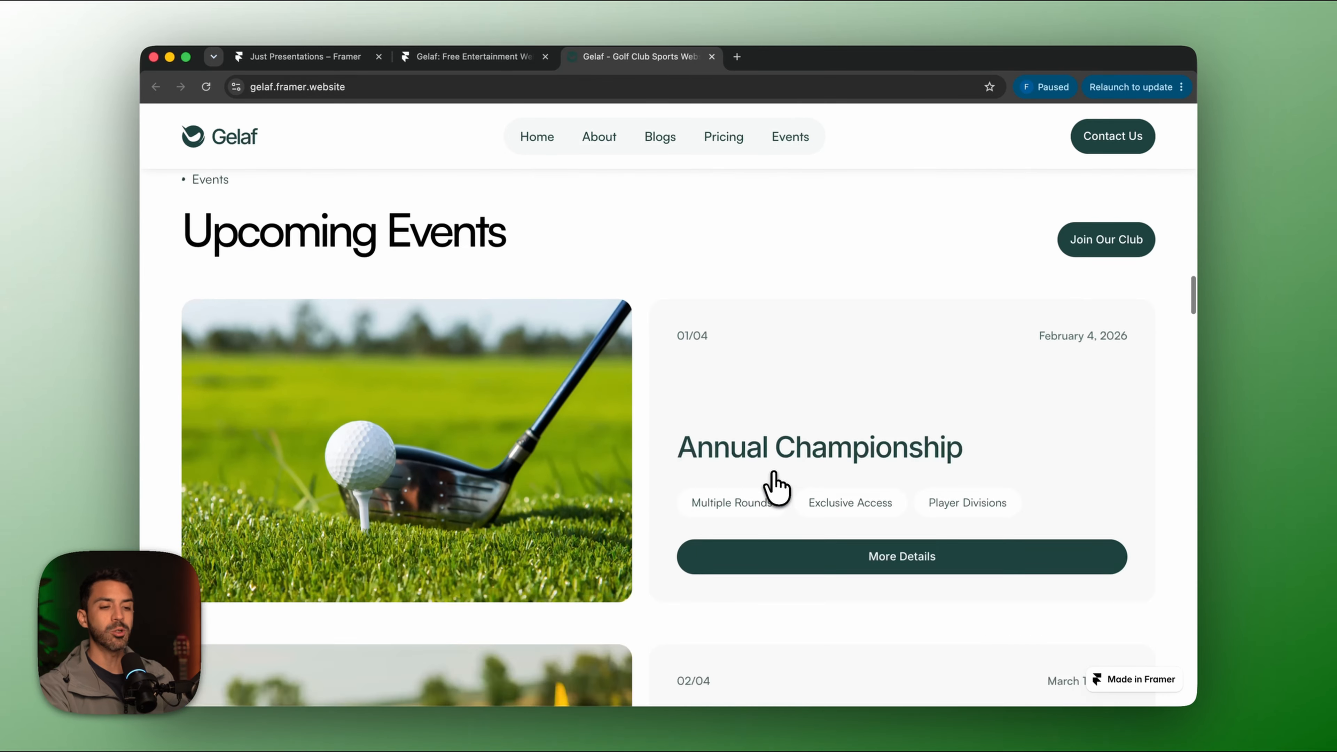
scroll(776, 487, "down", 10)
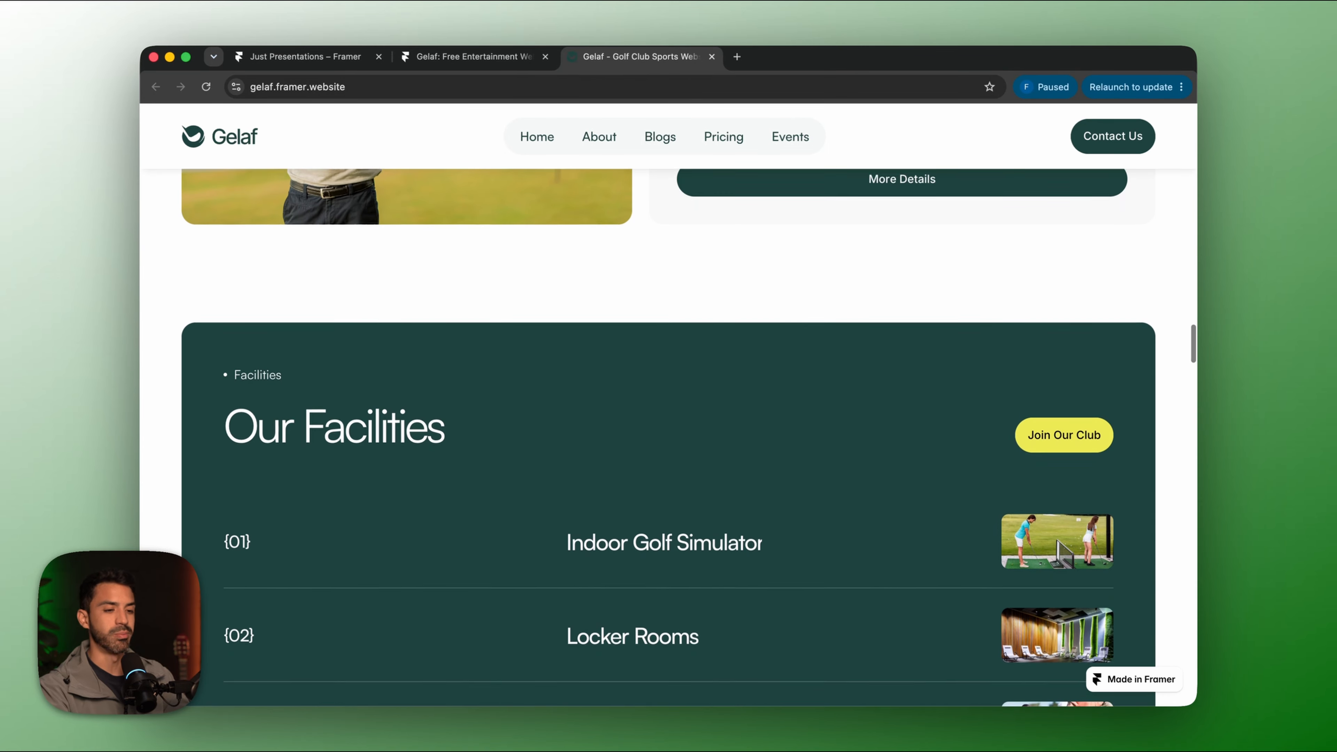
scroll(776, 487, "up", 20)
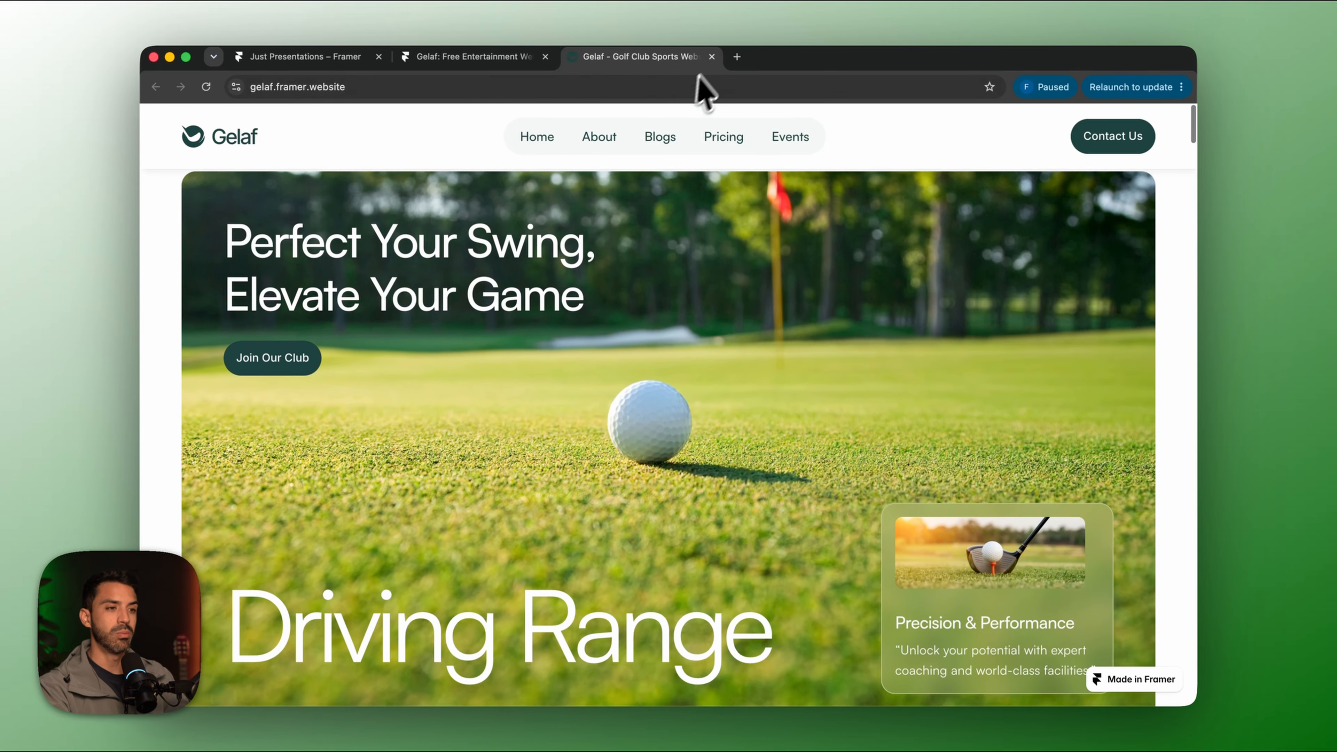
left_click(711, 56)
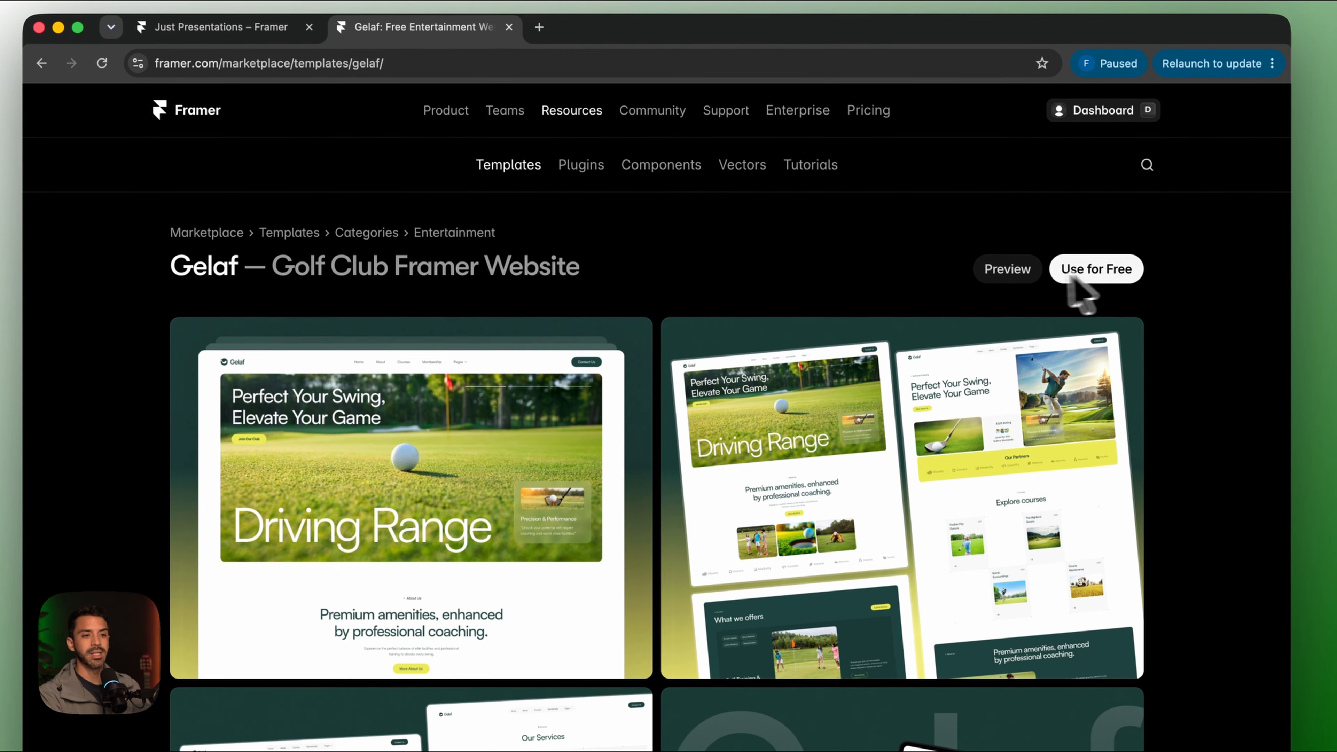
Create 'Gelaf (copy)' from the template and inspect its Desktop, Tablet and Phone Home layouts.
left_click(1100, 271)
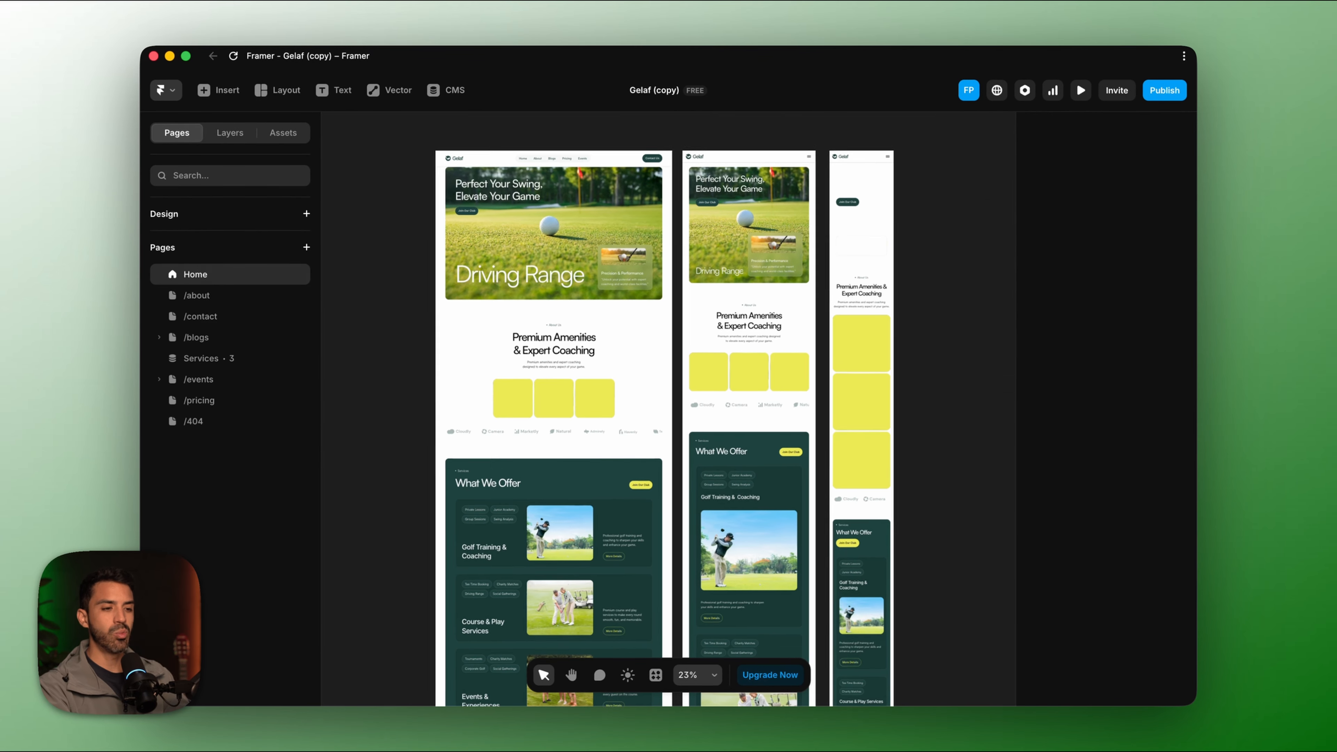
scroll(546, 514, "right", 1)
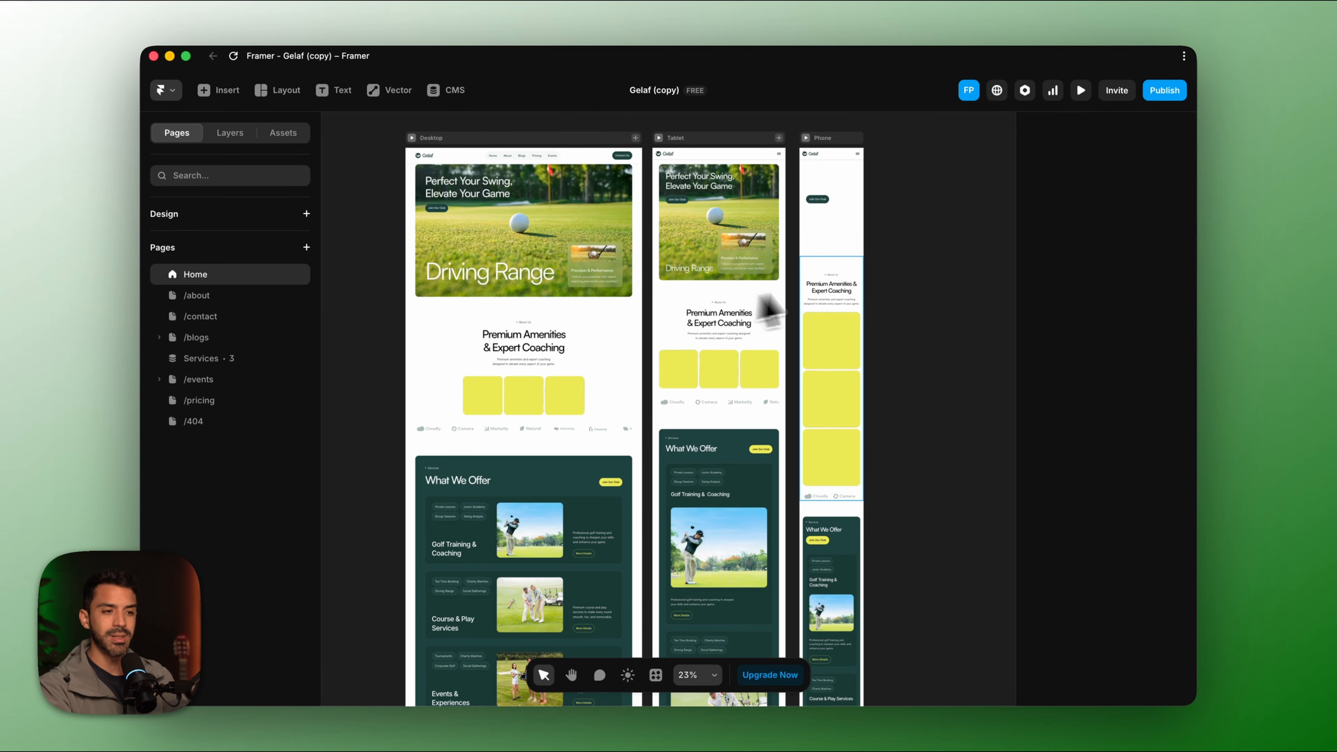
scroll(844, 416, "down", 10)
scroll(844, 416, "down", 5)
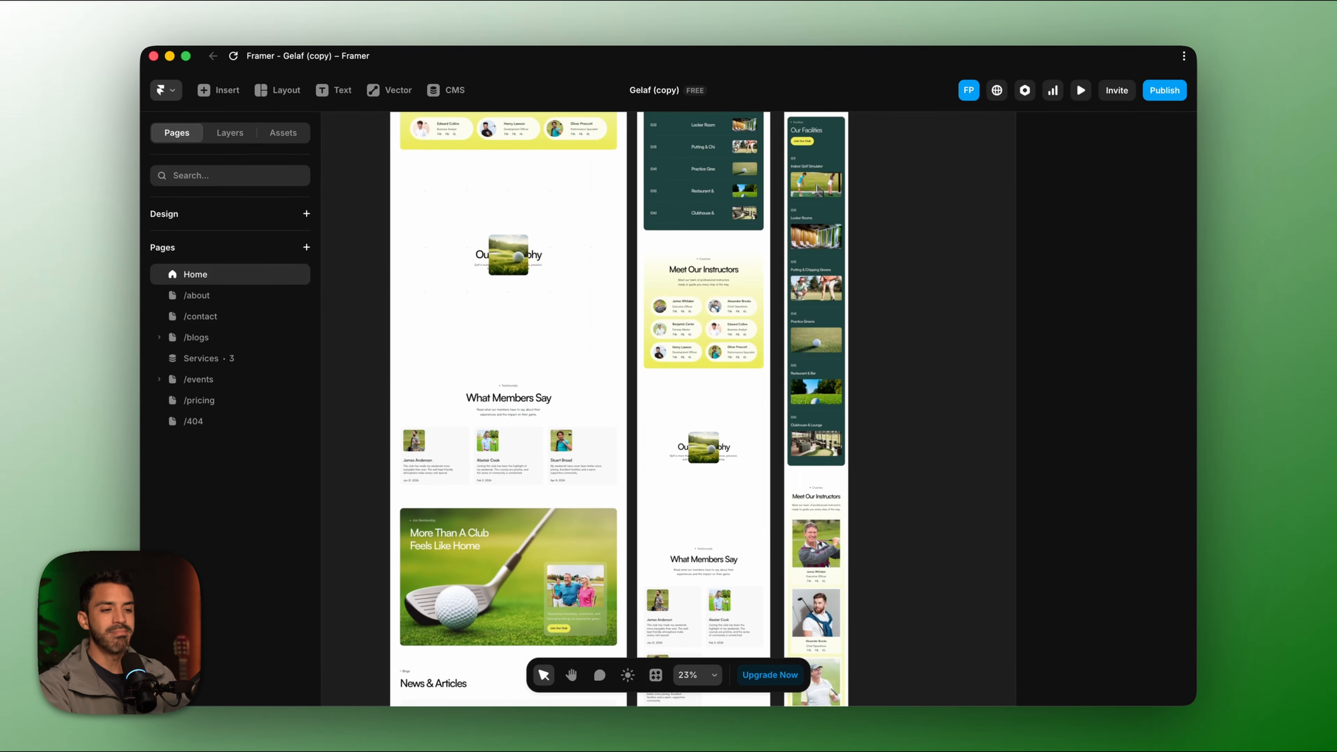
scroll(845, 416, "up", 12)
scroll(844, 416, "up", 5)
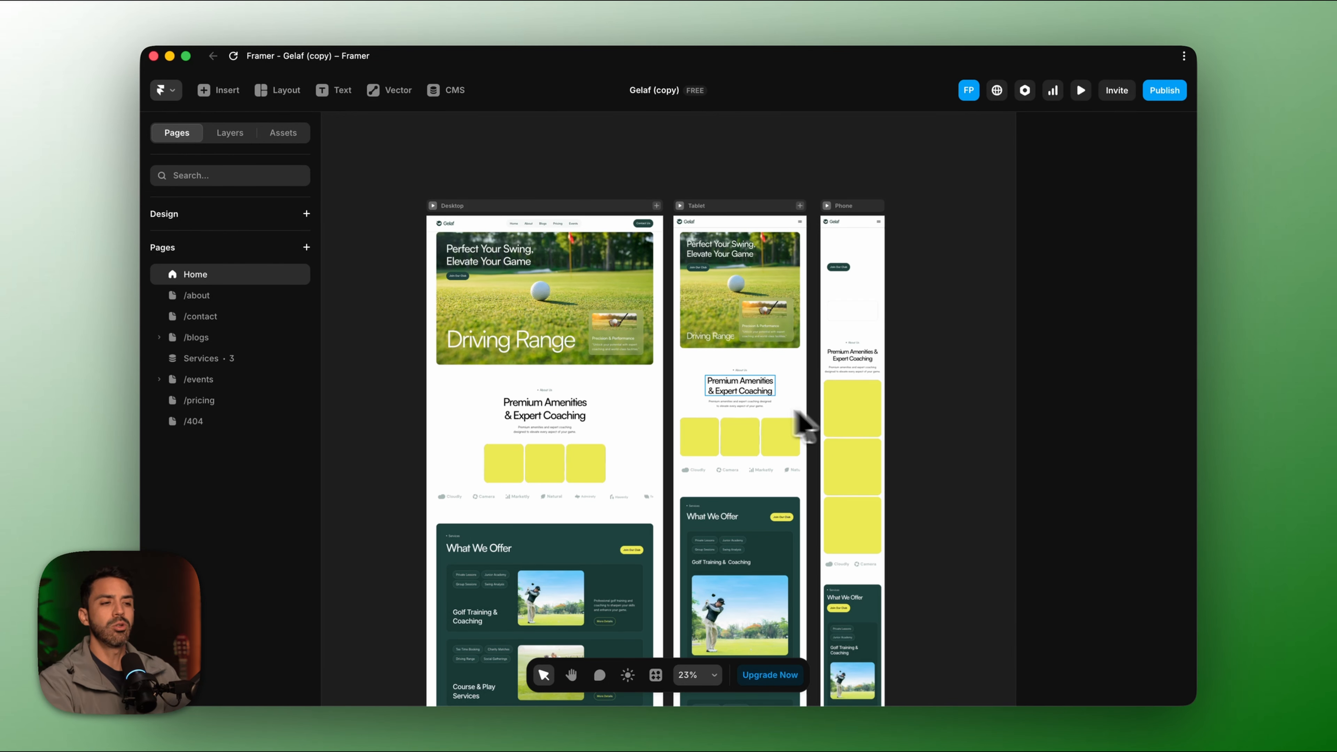
scroll(554, 337, "up", 5)
scroll(490, 295, "left", 1)
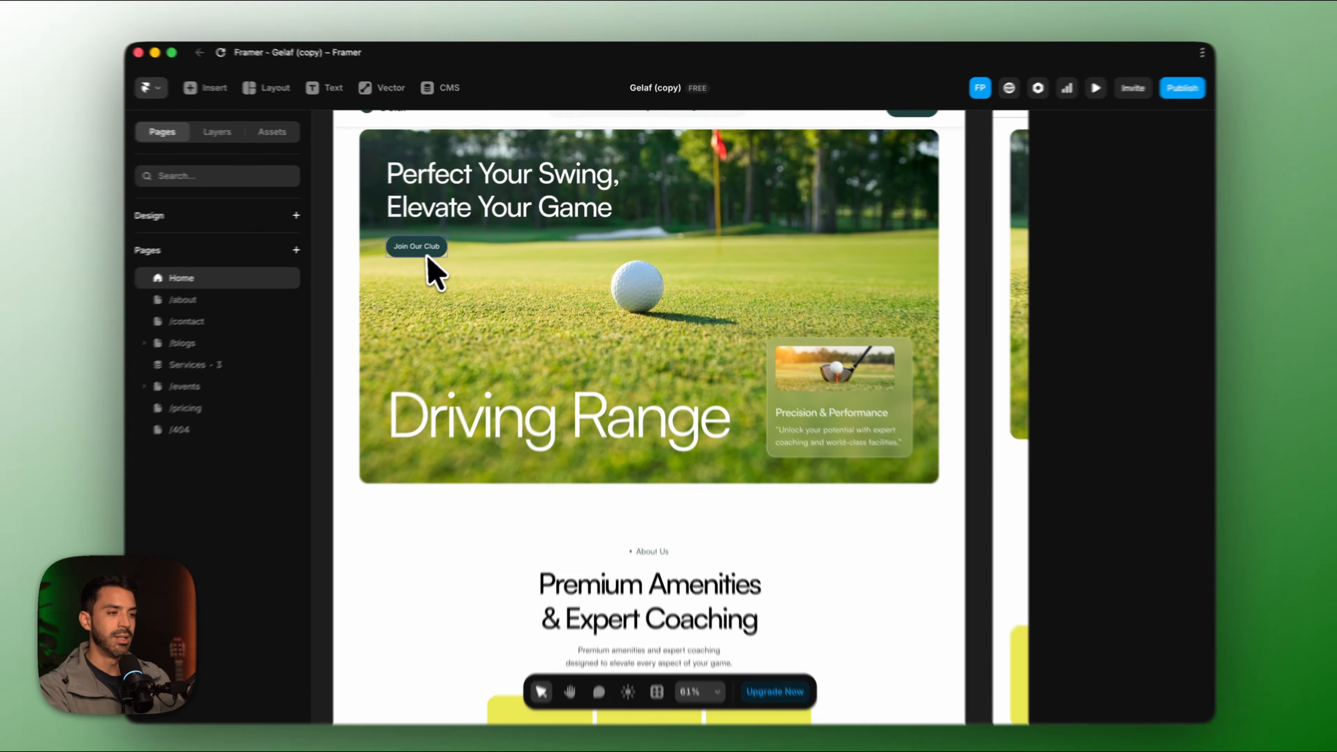
Delete the hero's Join Our Club button and select the logo inside the Navigation component.
left_click(421, 244)
key("Delete")
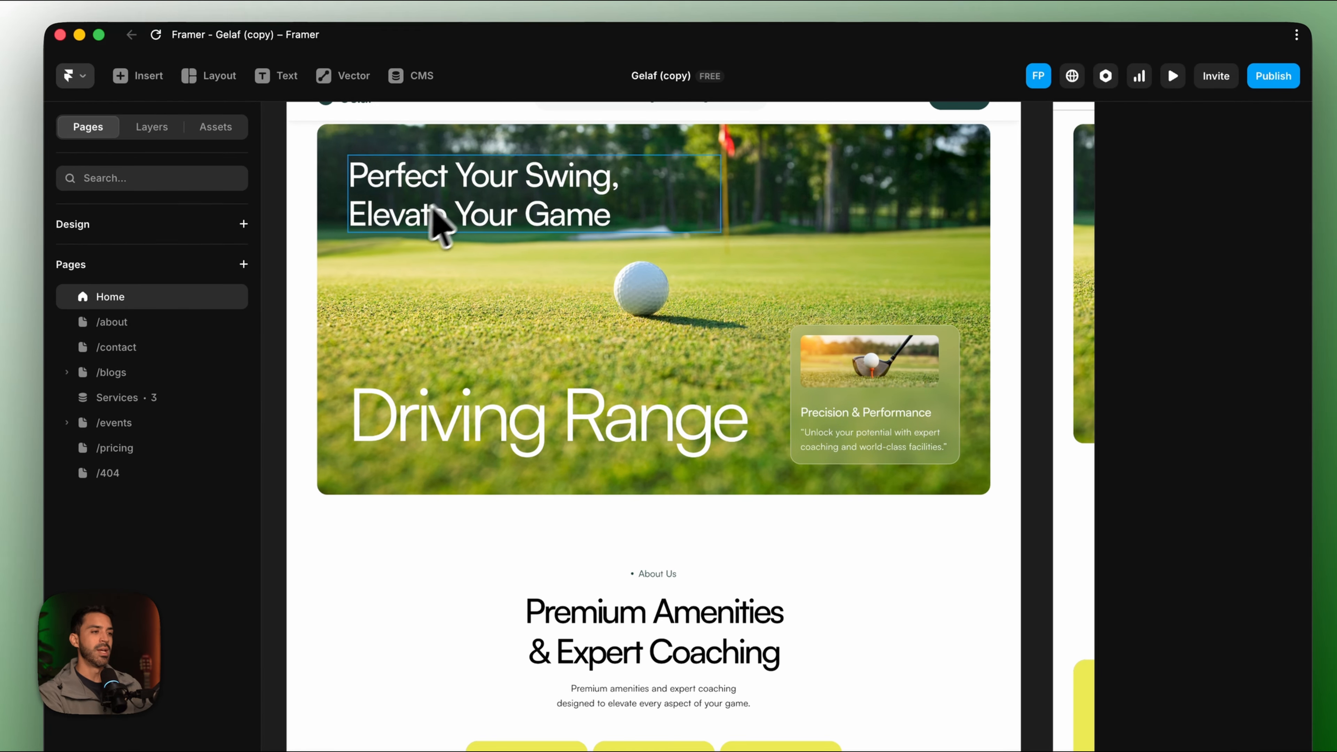
scroll(432, 205, "up", 1)
double_click(368, 154)
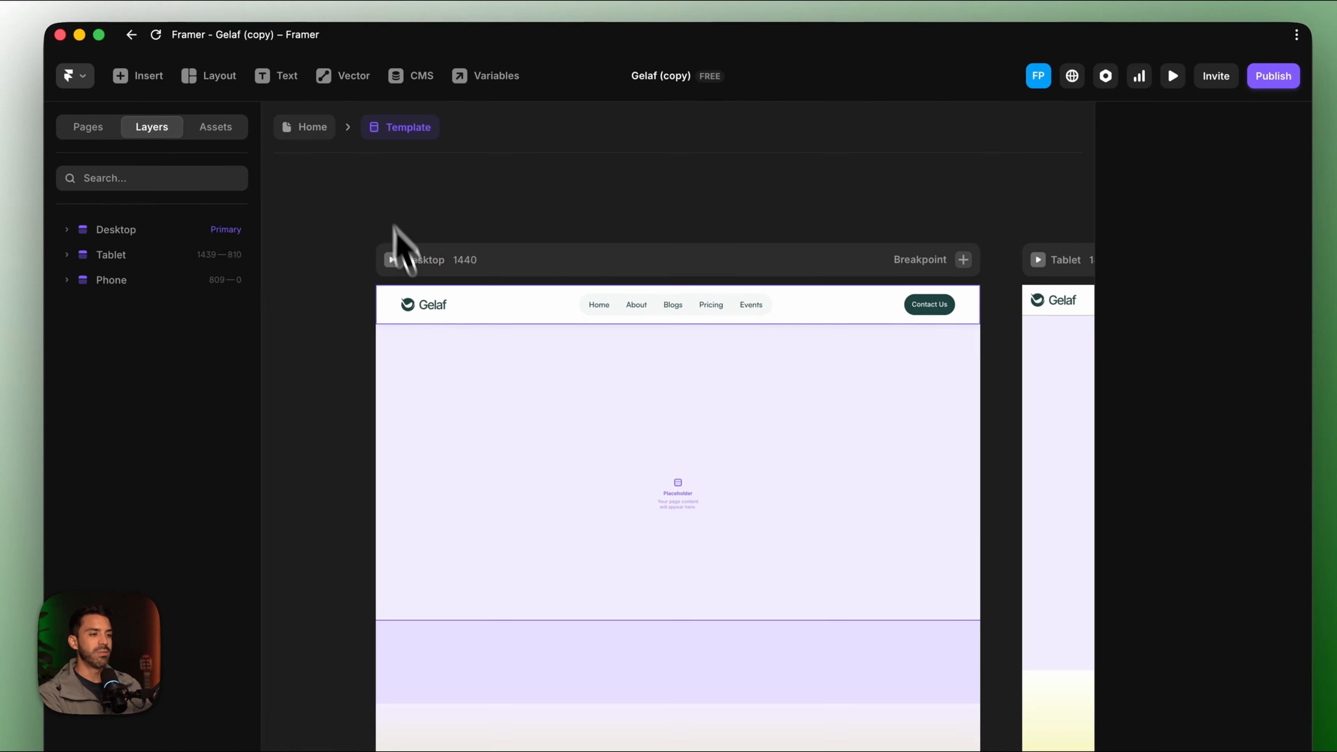
double_click(421, 313)
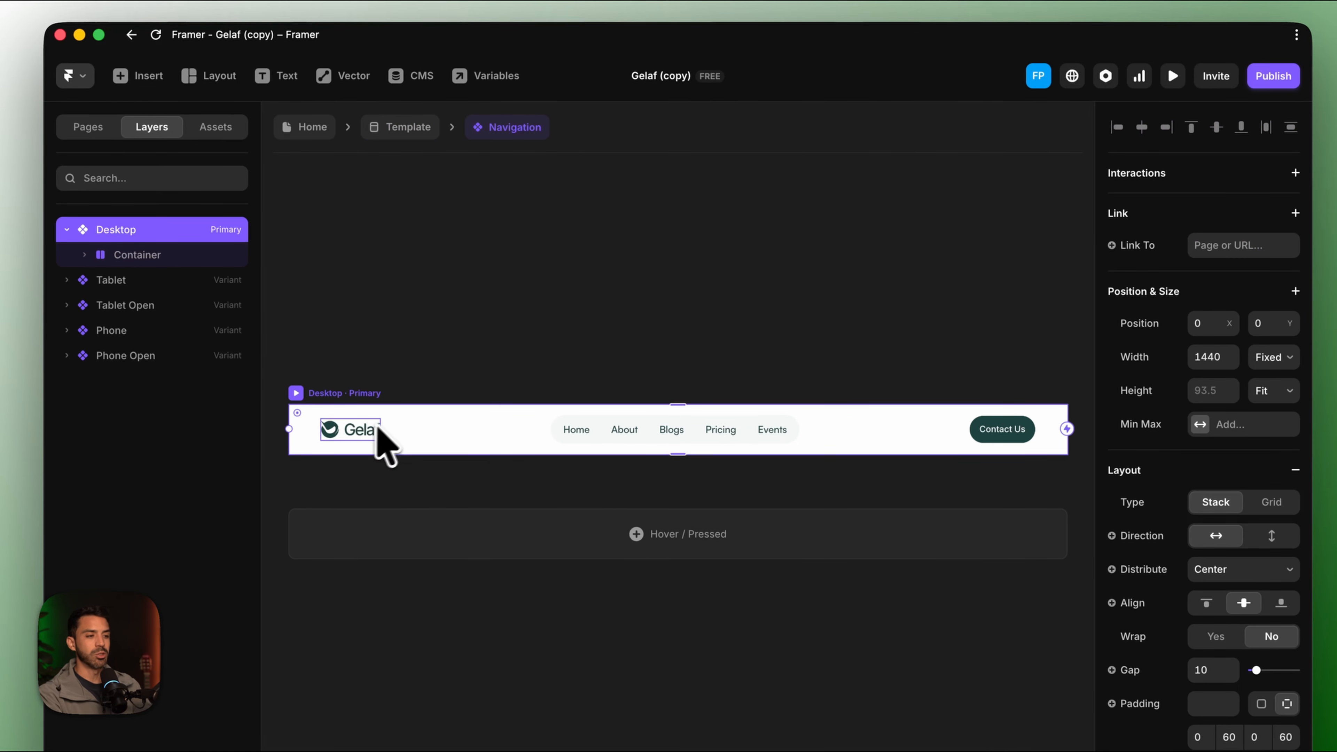
left_click(377, 430)
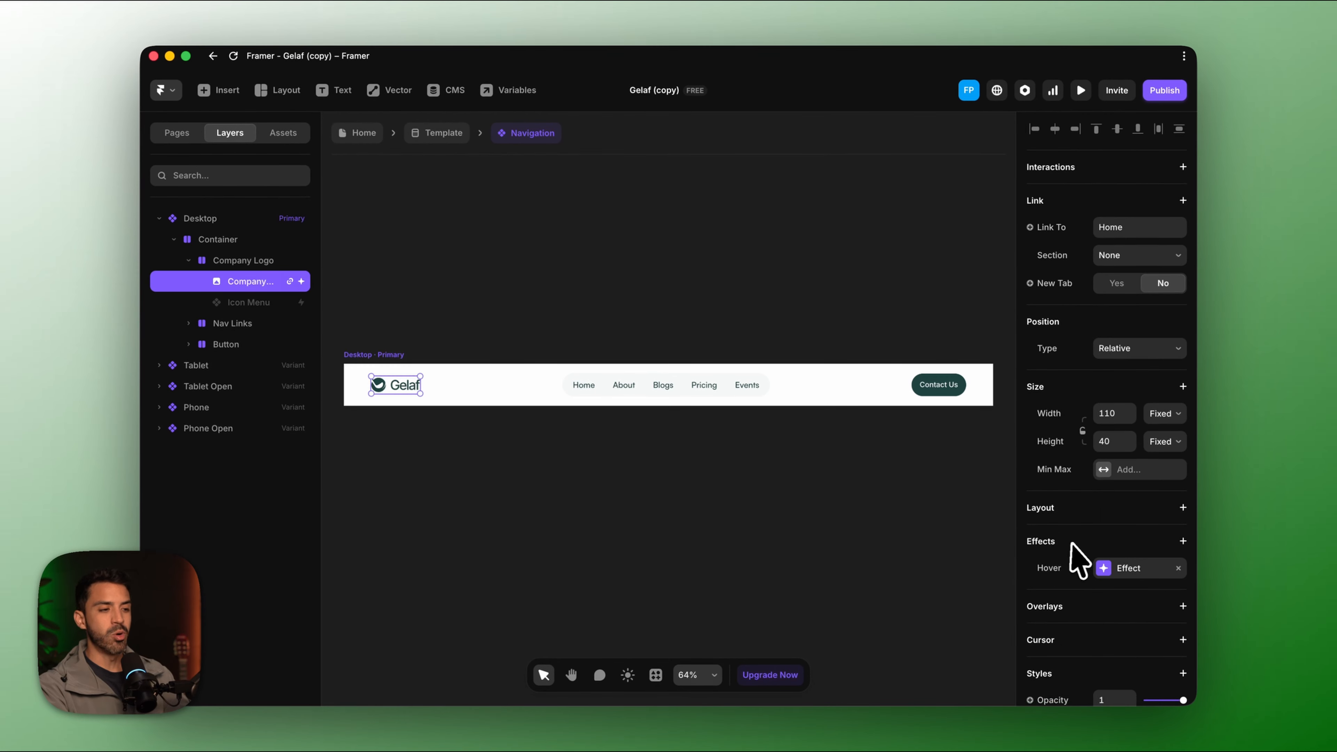
Replace the navigation logo's image fill with Logo.png.
scroll(1072, 545, "down", 6)
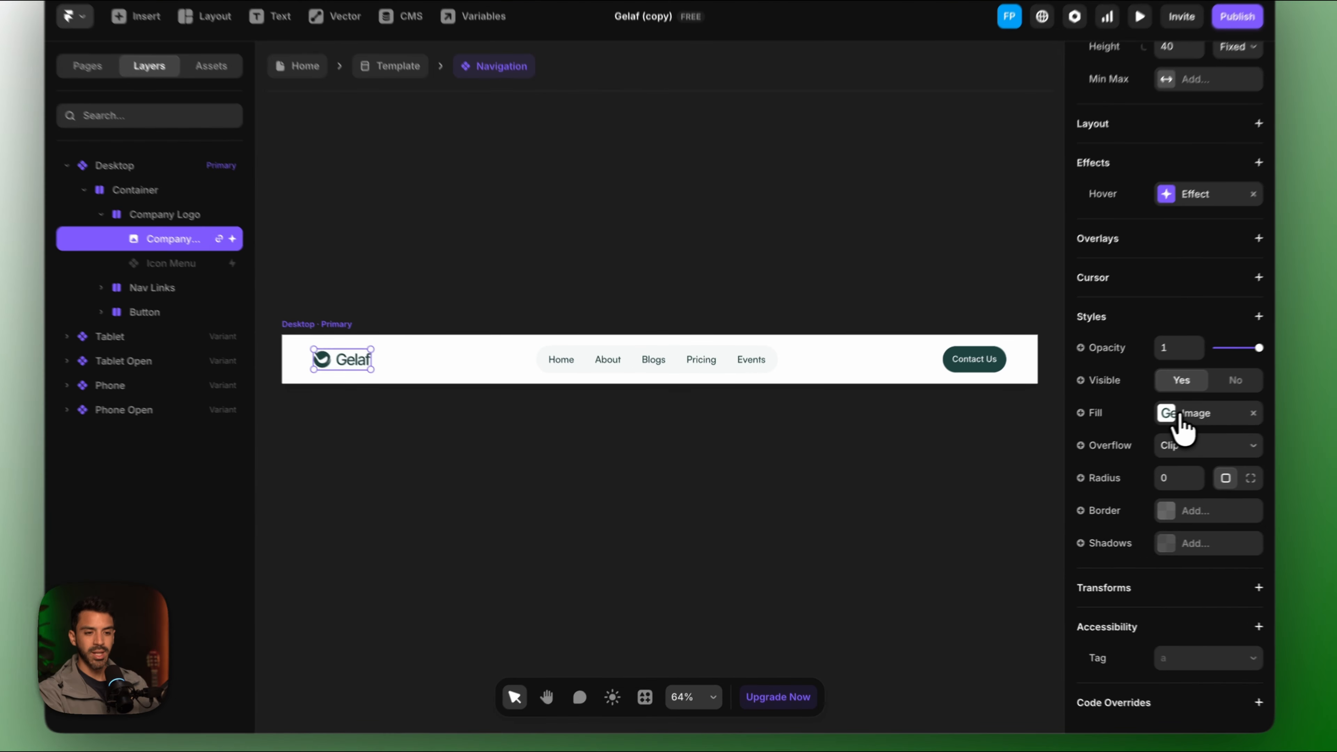
left_click(1113, 431)
mouse_move(932, 474)
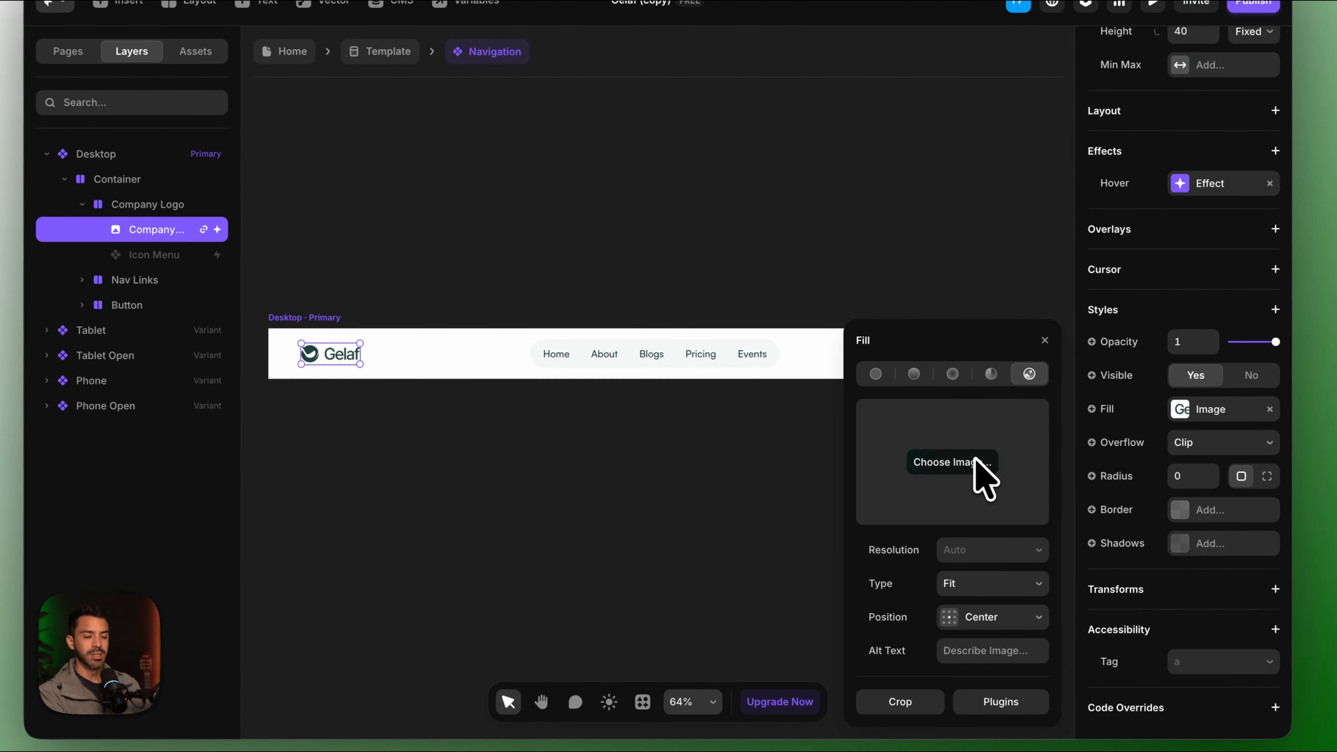
left_click(978, 463)
scroll(508, 369, "down", 6)
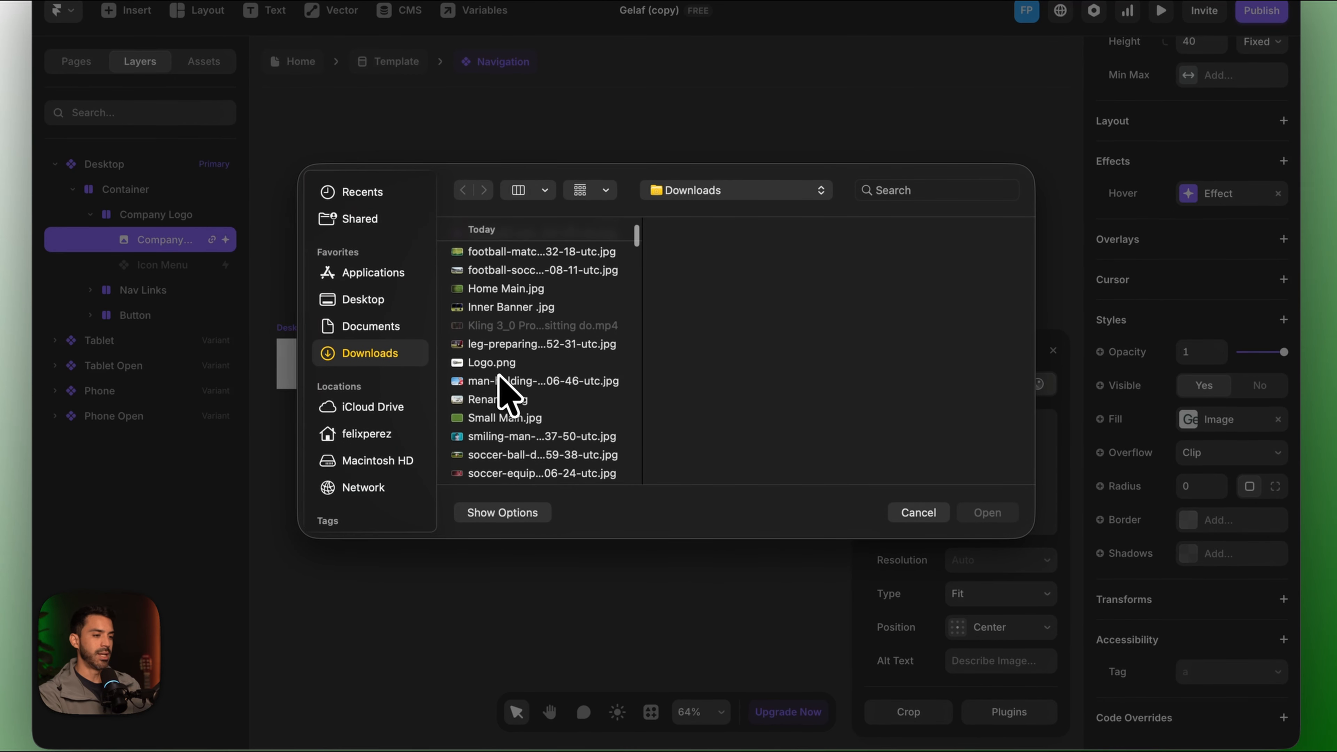
left_click(495, 354)
left_click(974, 511)
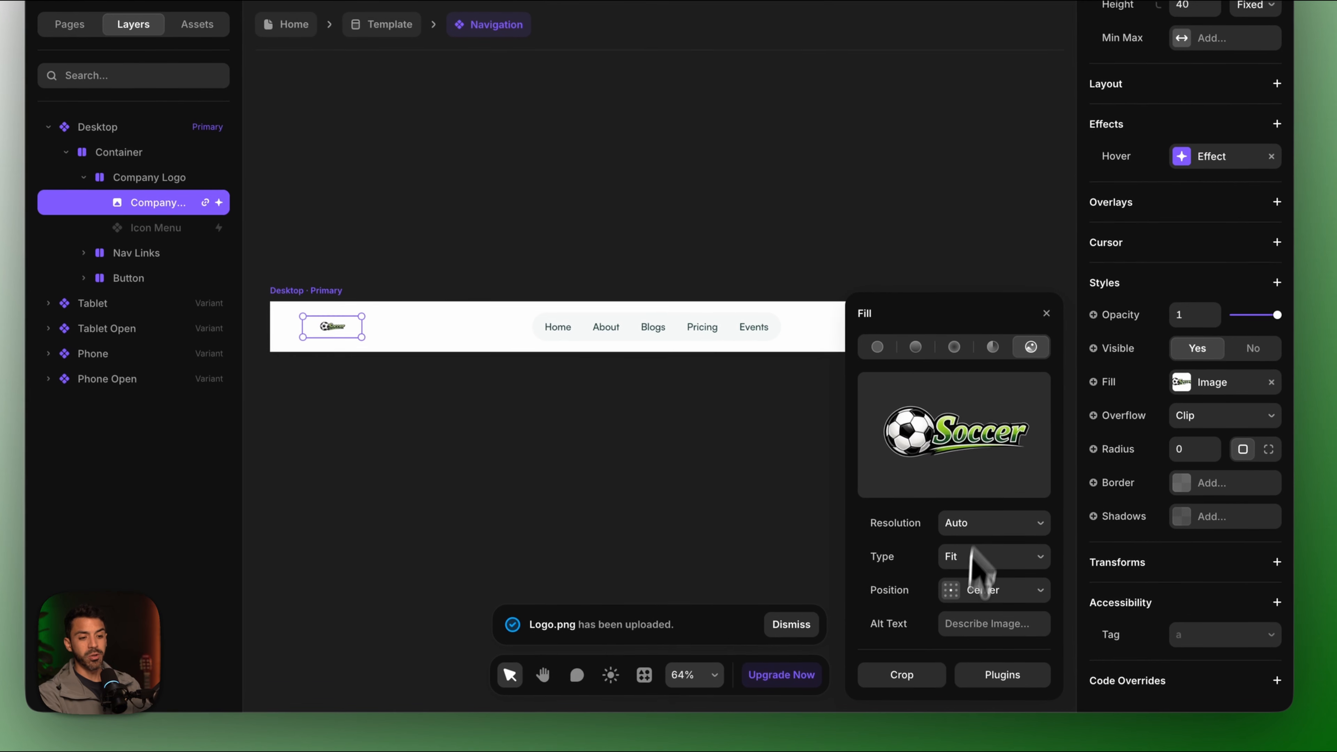
Crop away the empty space above and below the soccer logo.
left_click(901, 674)
left_click_drag(1025, 174, 1030, 295)
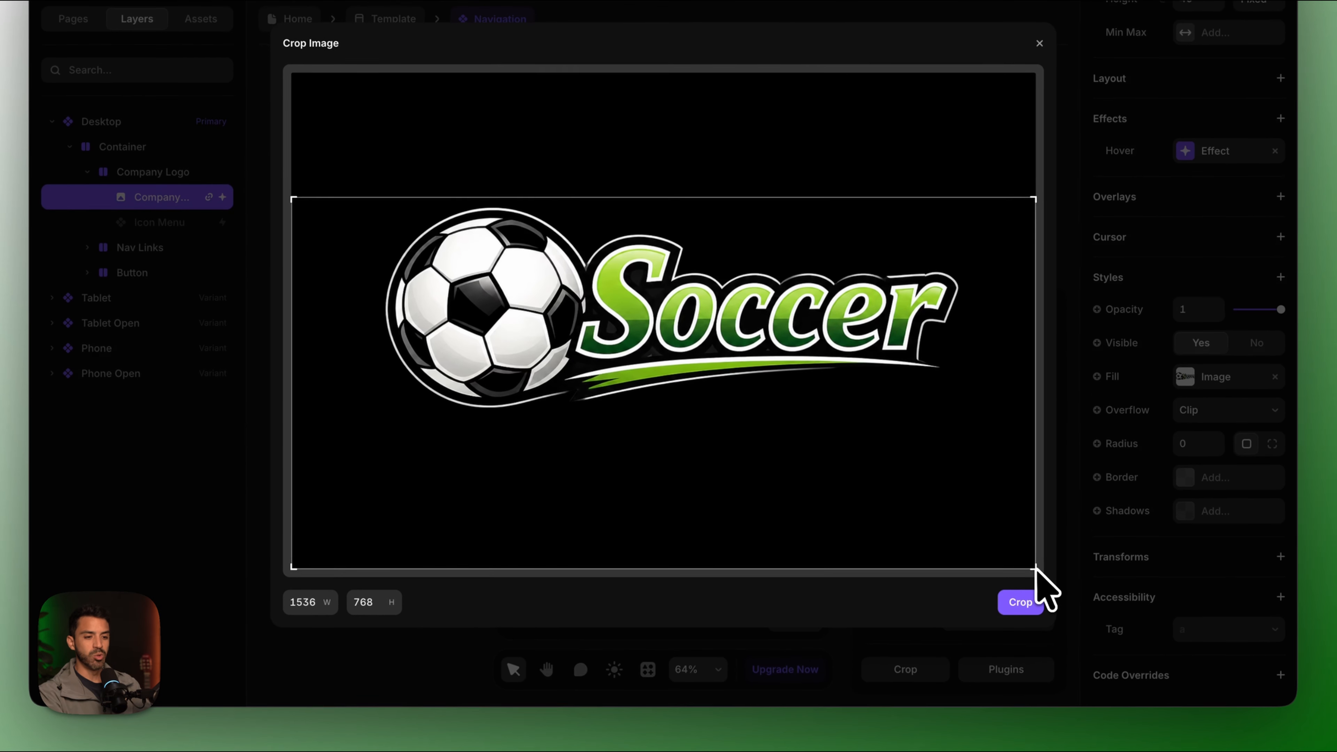
left_click_drag(1030, 666, 1032, 536)
left_click_drag(1038, 435, 1044, 416)
left_click(1022, 601)
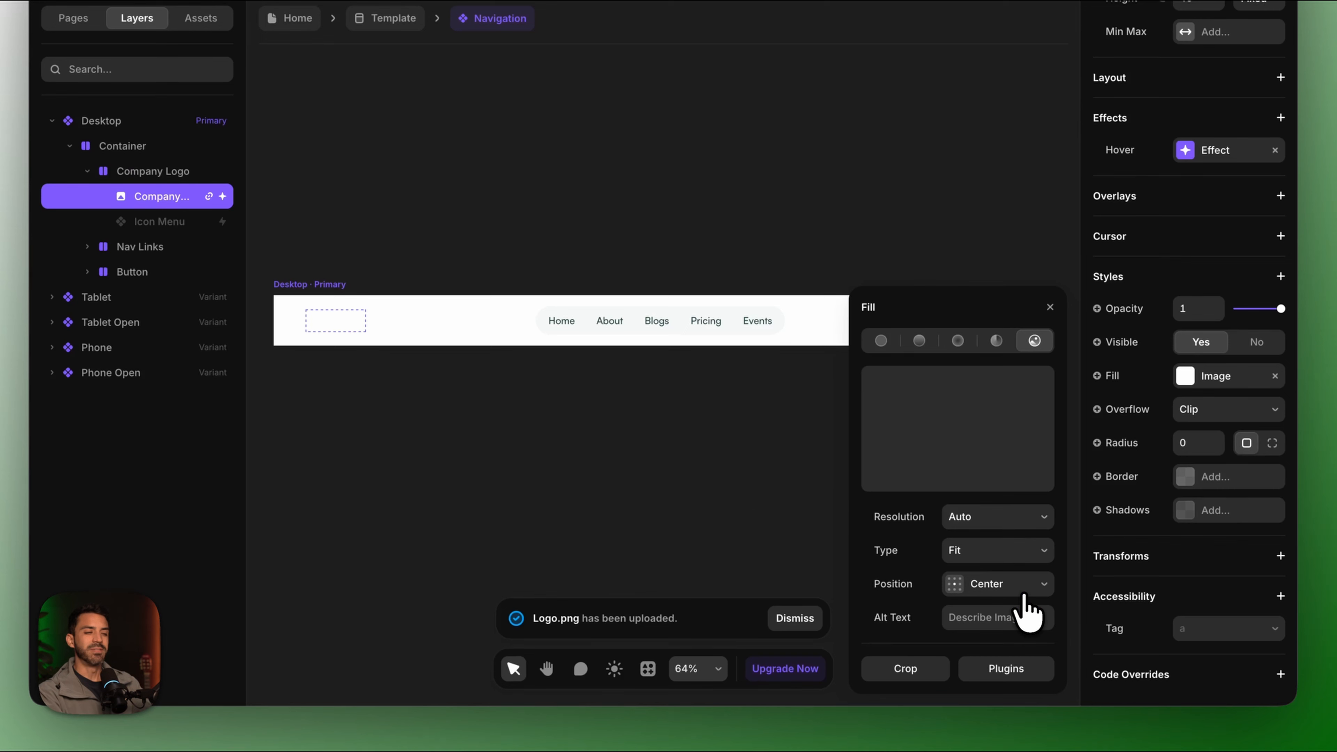
Enlarge the logo to 143 × 58 and return to the Home page.
left_click_drag(373, 392, 391, 386)
left_click(829, 328)
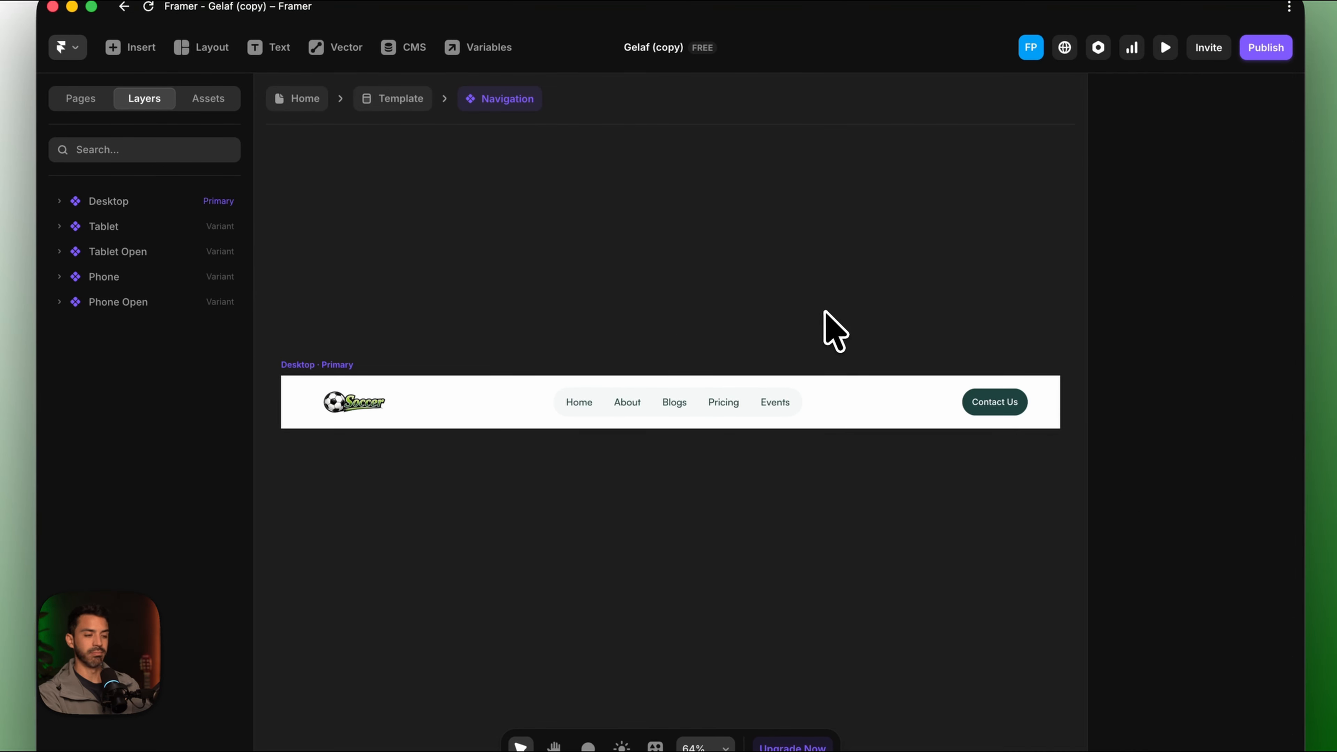
left_click(80, 98)
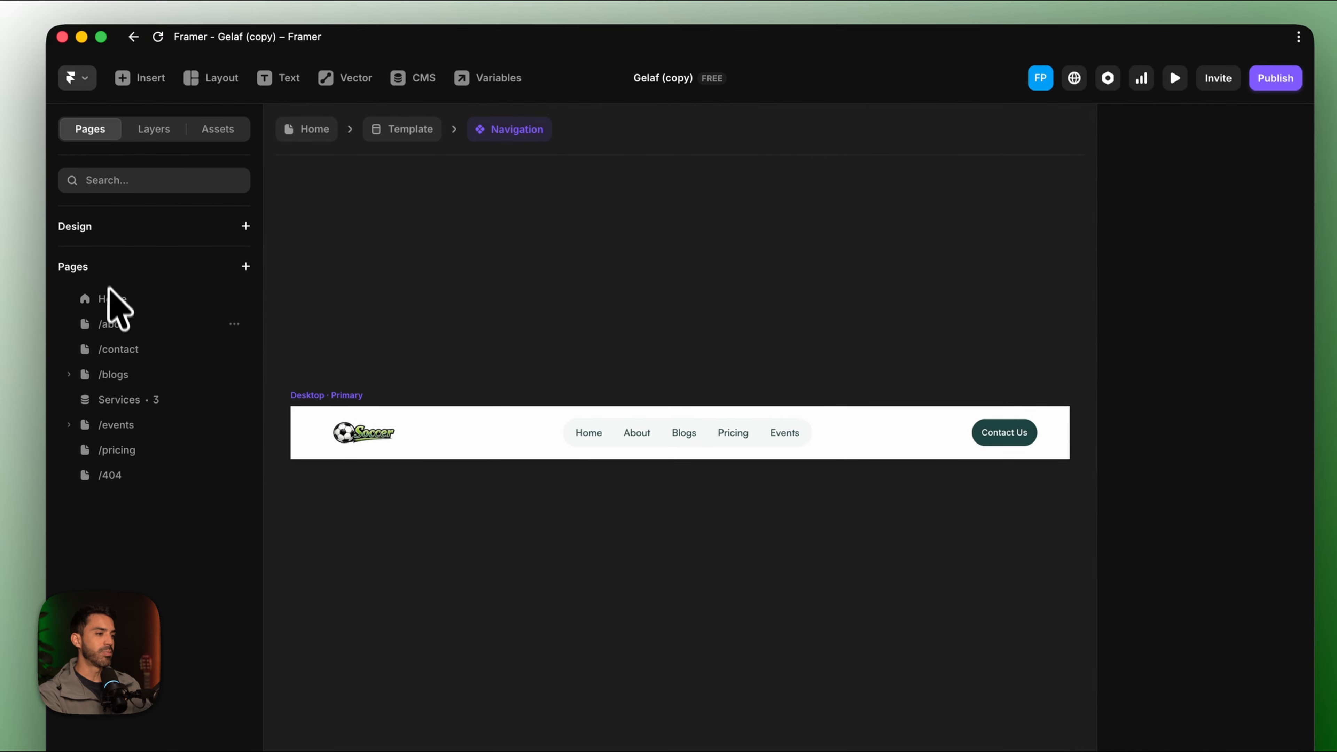
left_click(109, 296)
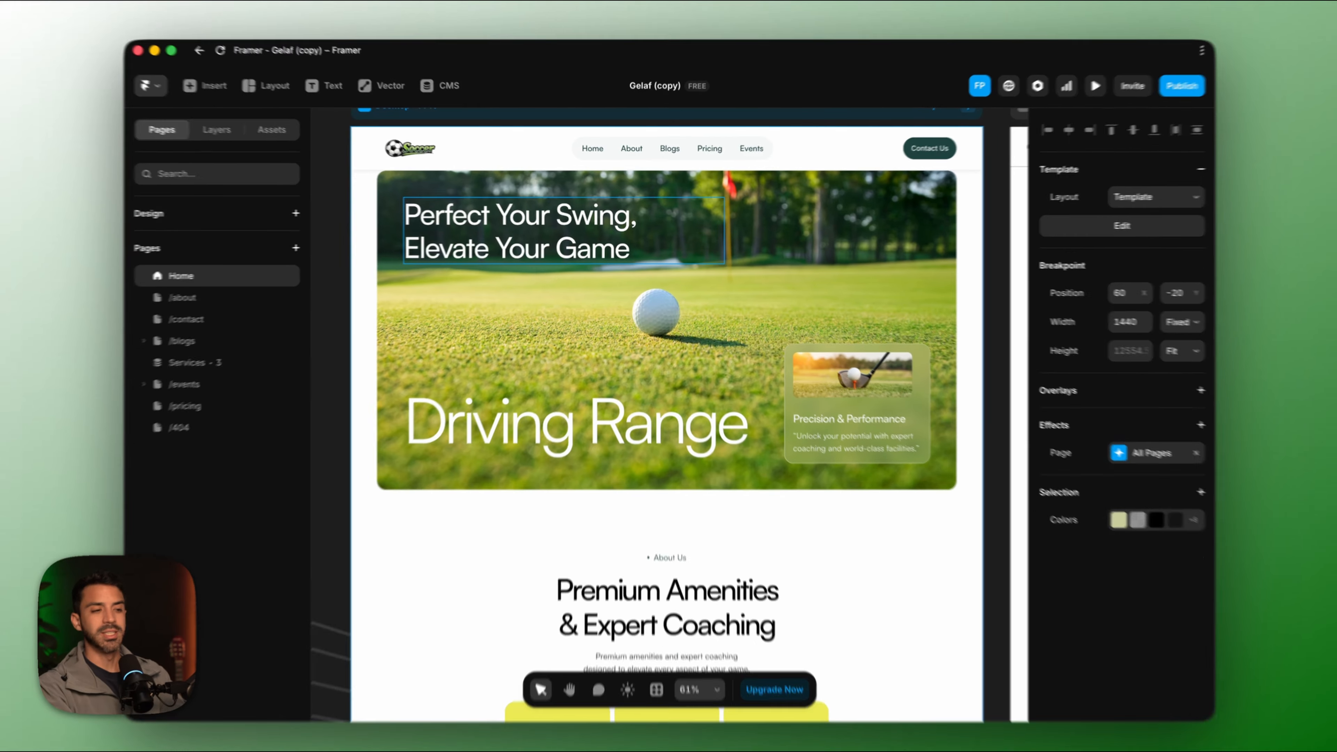
Change the hero heading to 'Perfect Your Skills, Elevate Your Game', with 'Elevate Your Game' on its own line.
left_click(538, 260)
double_click(556, 255)
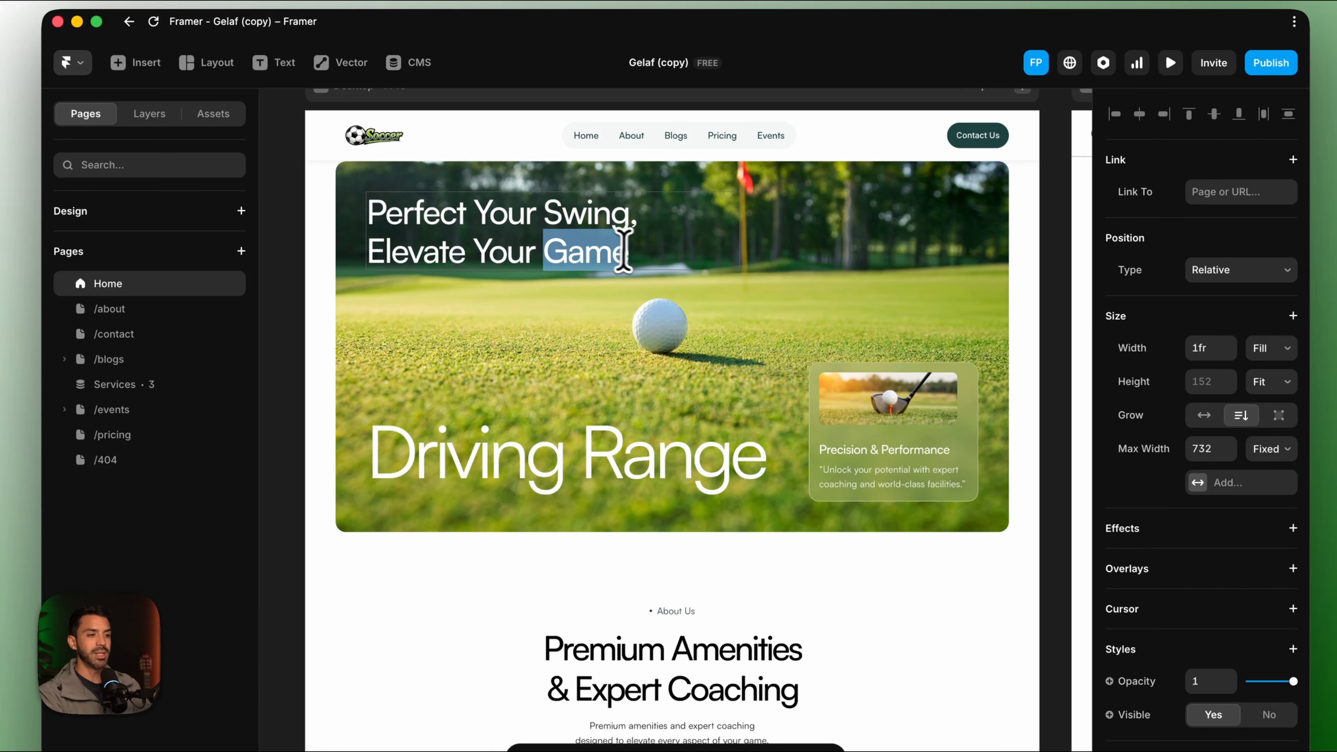
left_click_drag(620, 219, 567, 215)
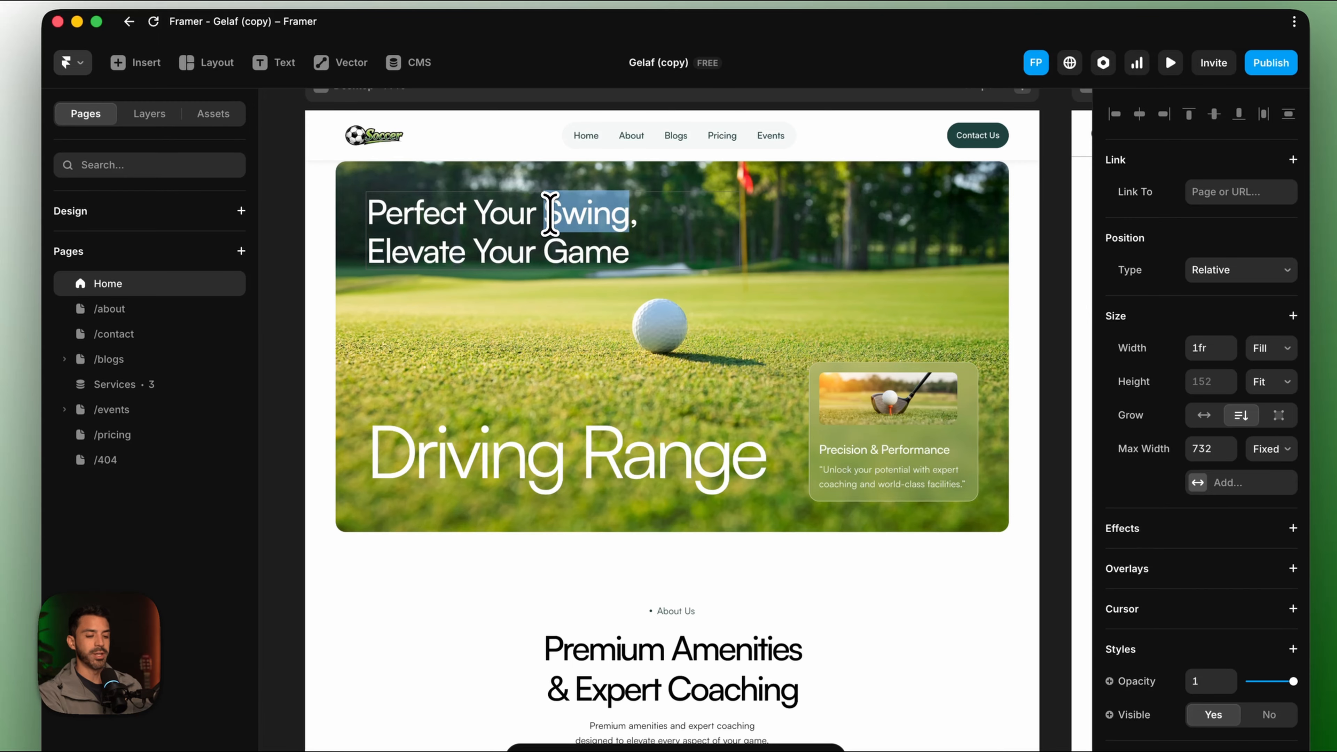
key("BackSpace")
type("Game")
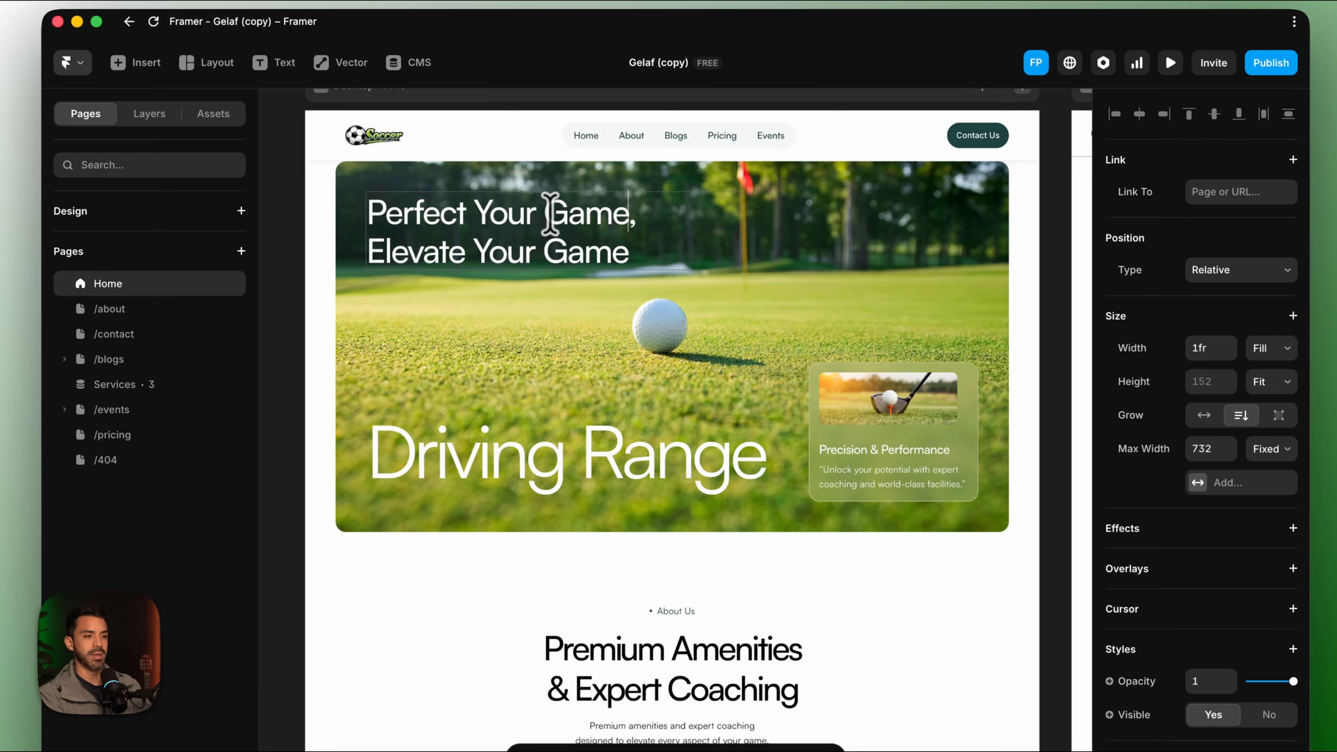
left_click_drag(629, 258, 533, 258)
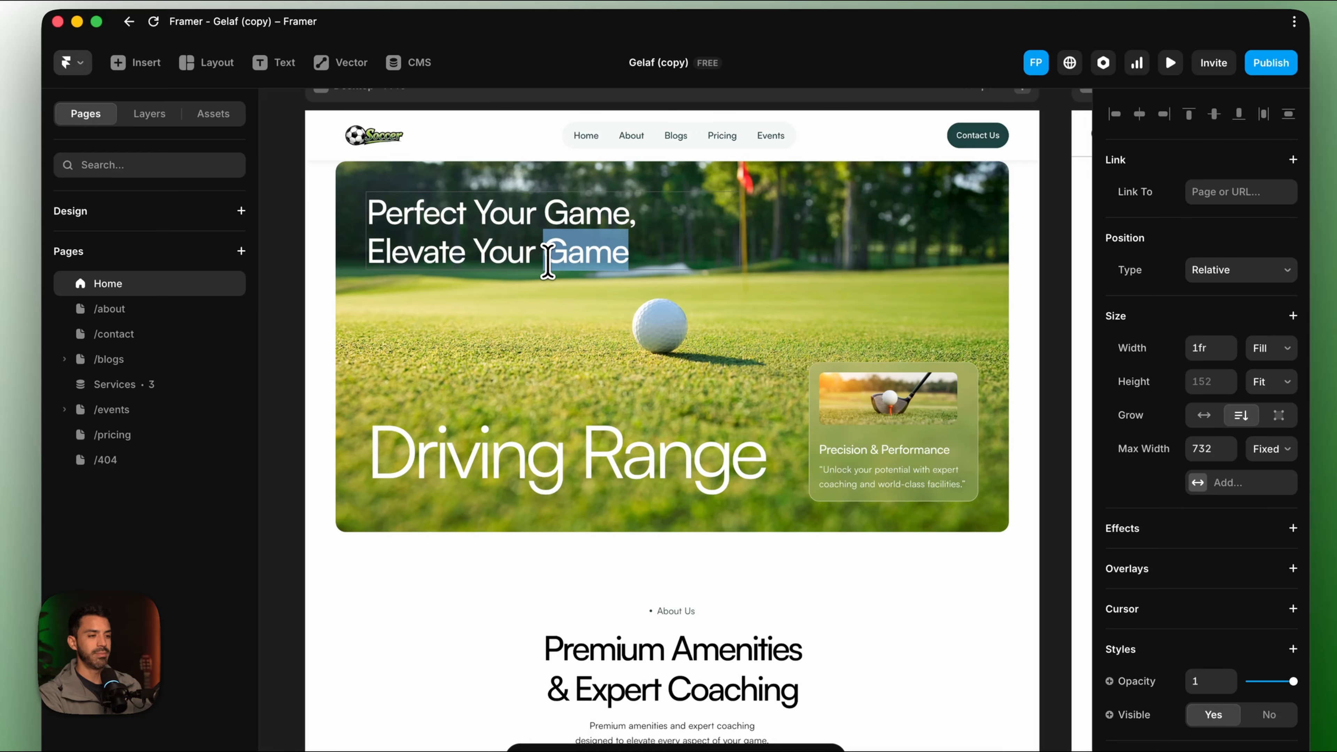
left_click(625, 219)
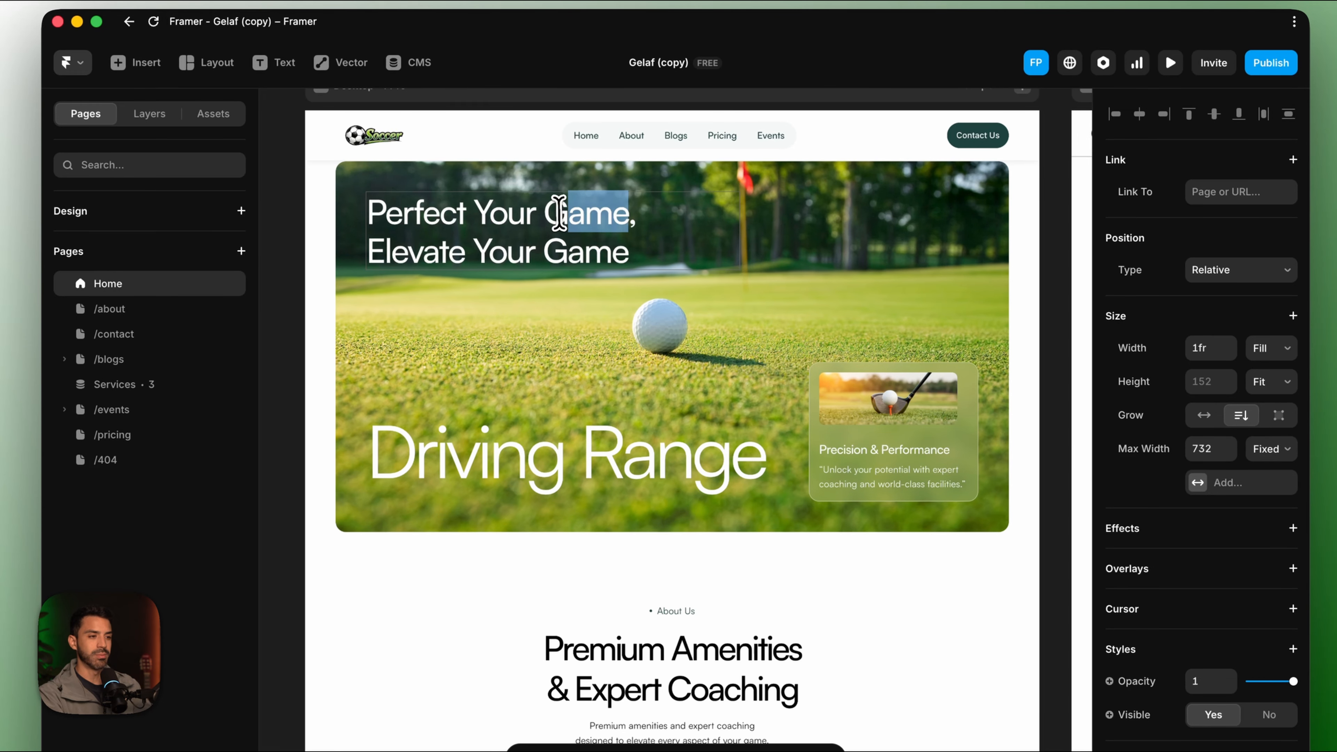
left_click_drag(559, 213, 545, 212)
key("BackSpace")
type("skills")
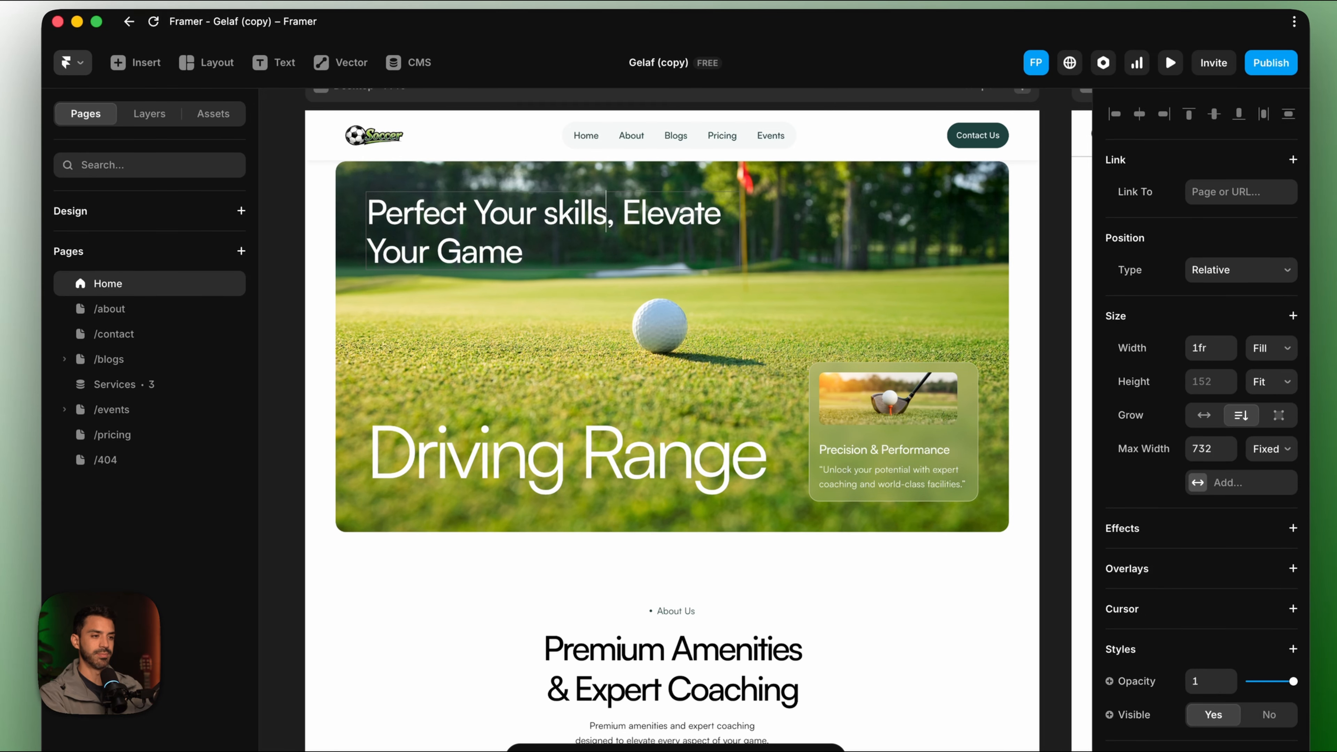
left_click(551, 219)
key("BackSpace")
type("S")
left_click(630, 220)
key("Return")
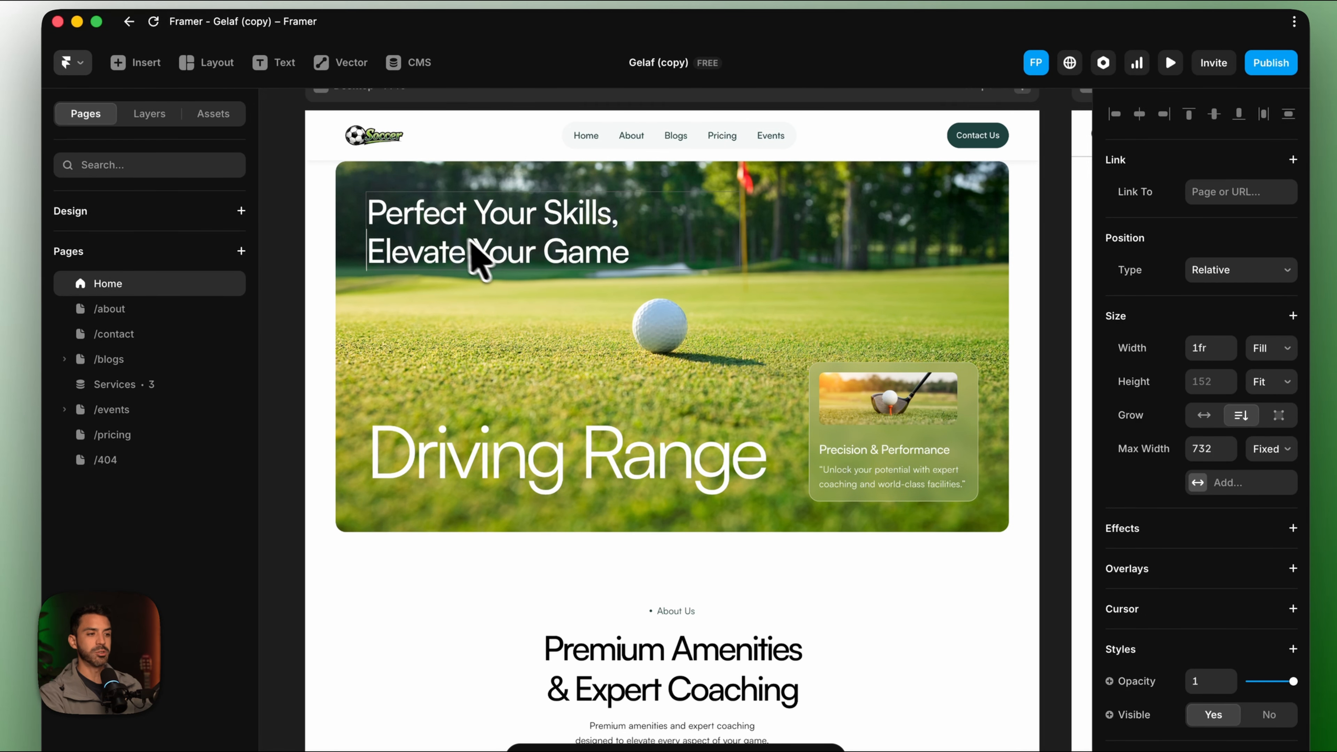
Replace the Driving Range hero title with 'Football Field'.
scroll(518, 335, "down", 4)
scroll(518, 334, "right", 1)
left_click(593, 432)
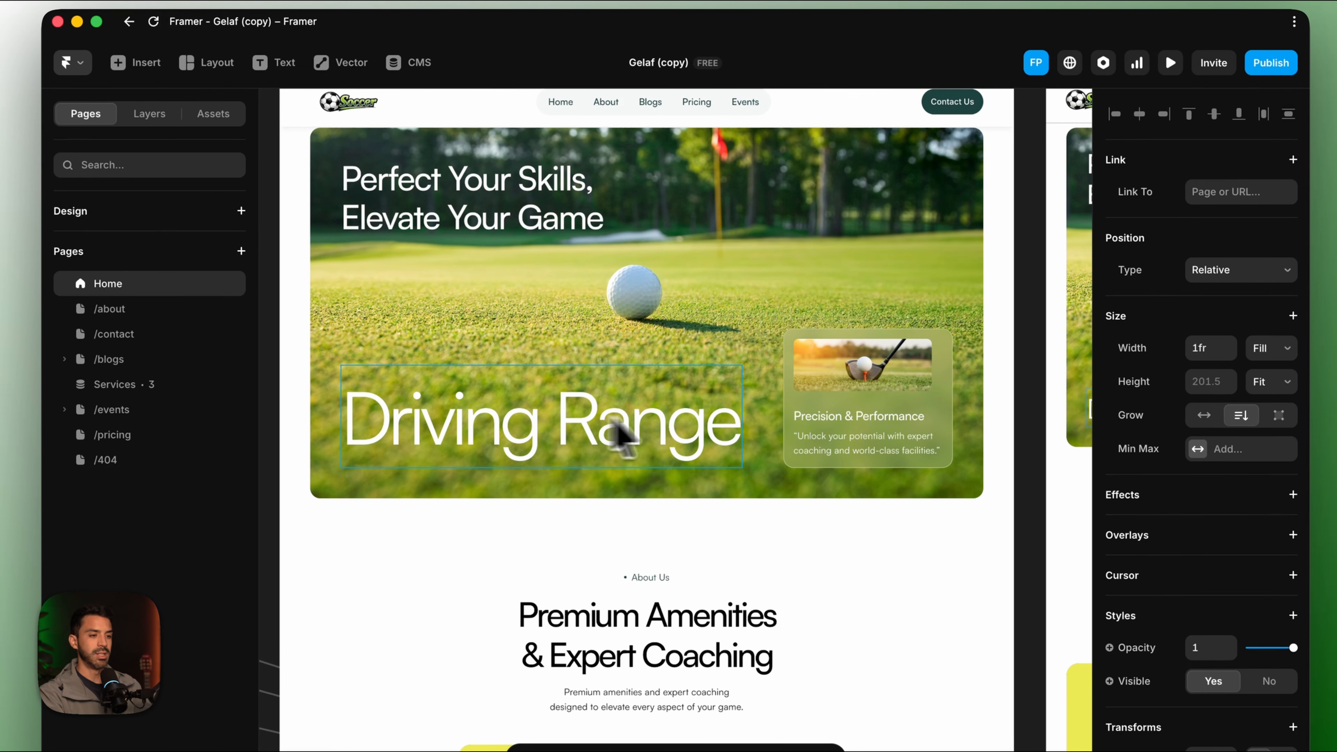
key("super+a")
type("Football Field")
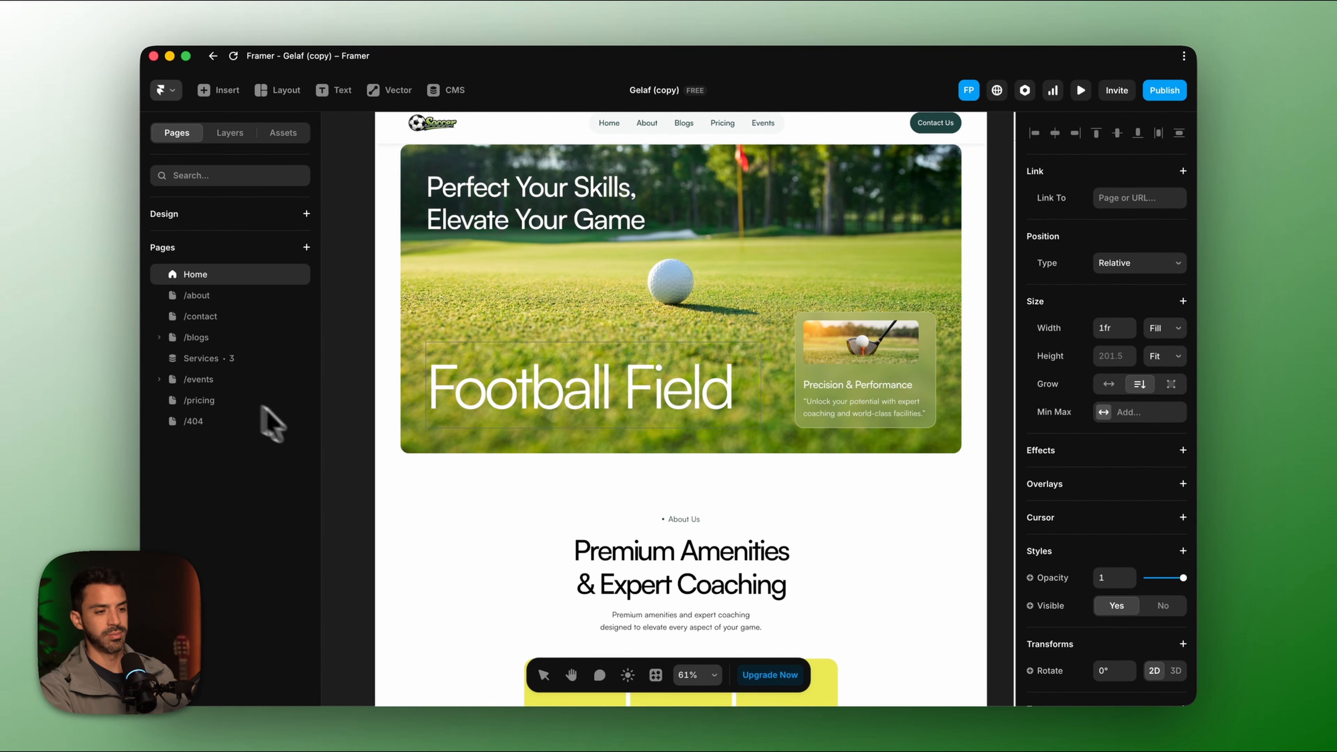
scroll(358, 442, "down", 3)
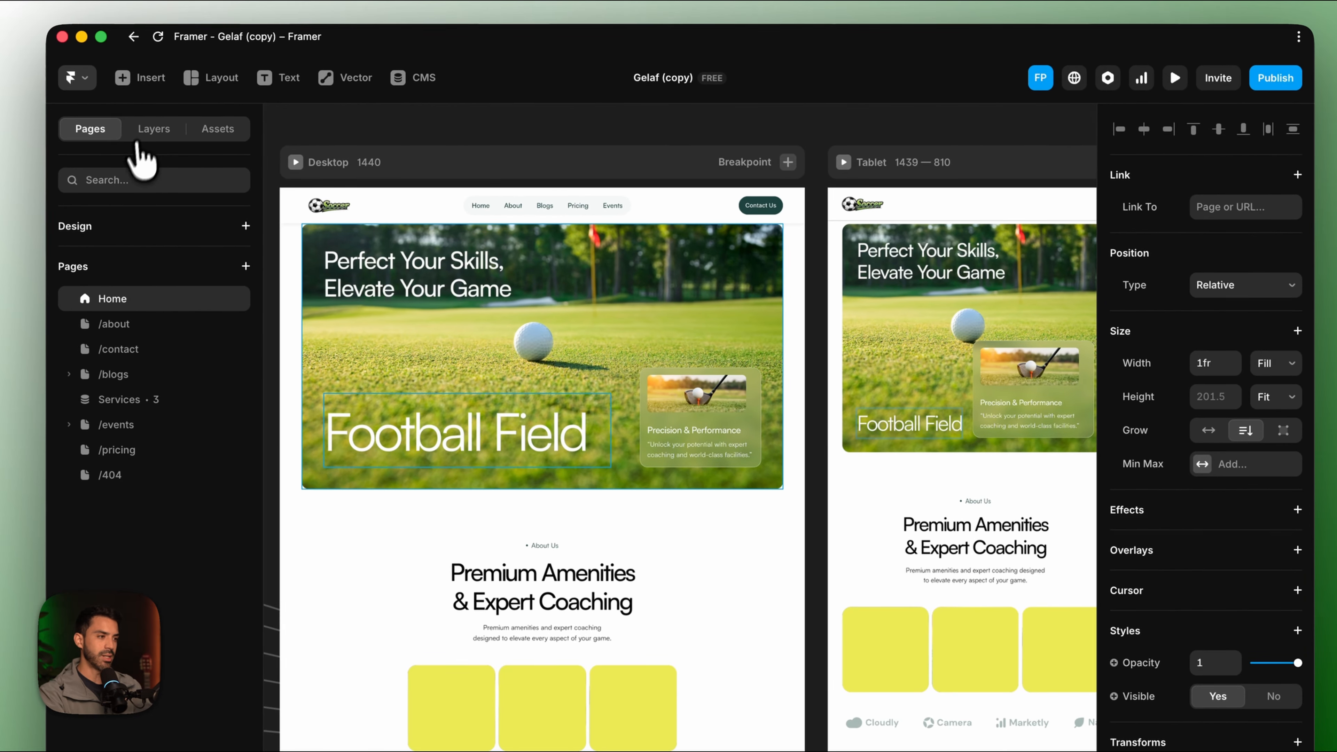
Set the hero BG Image fill to Home Main.jpg.
left_click(229, 132)
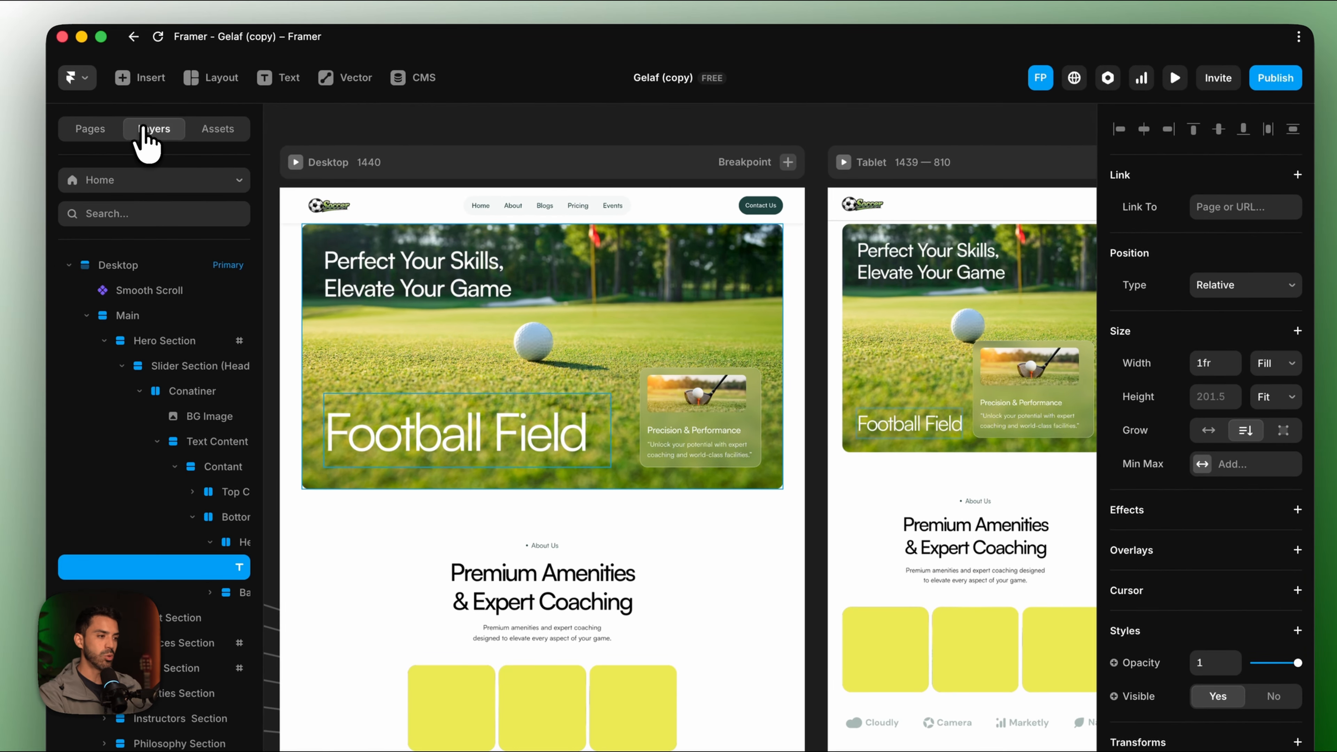
left_click(194, 422)
scroll(1234, 600, "down", 10)
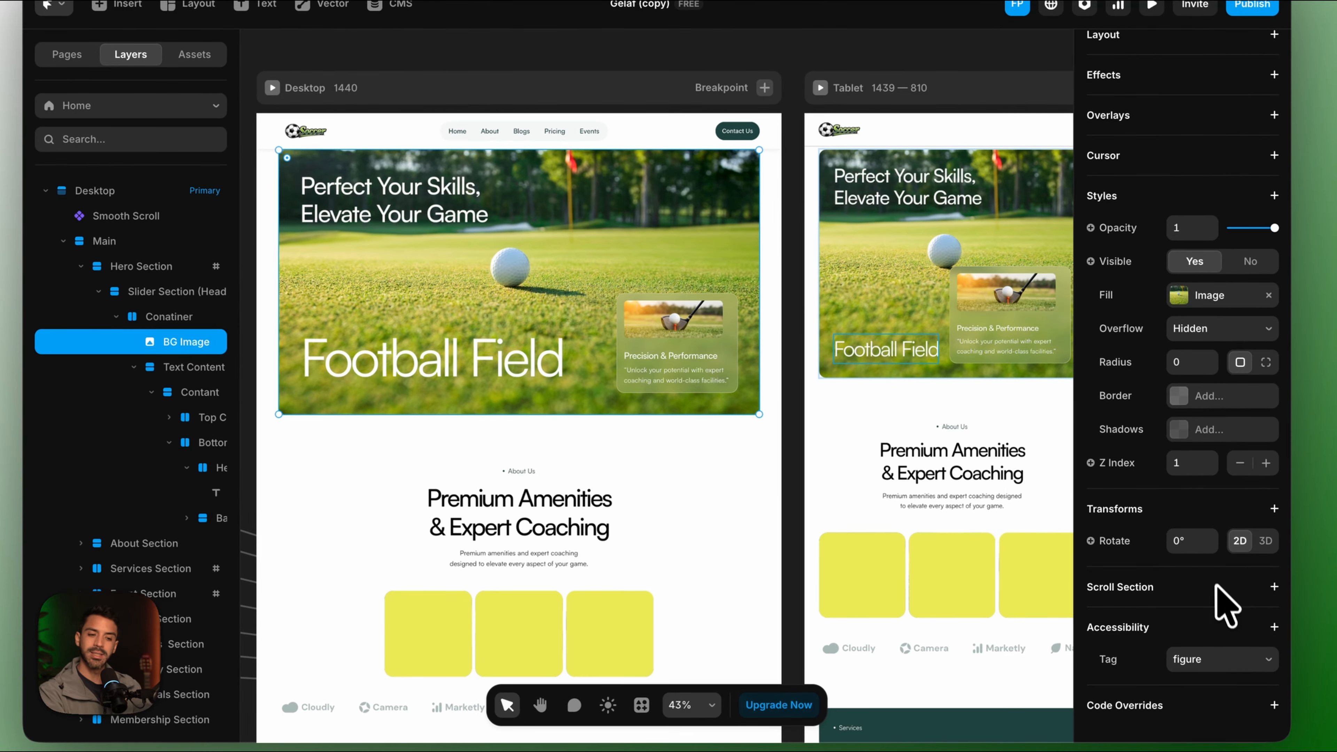
left_click(1181, 296)
mouse_move(1037, 384)
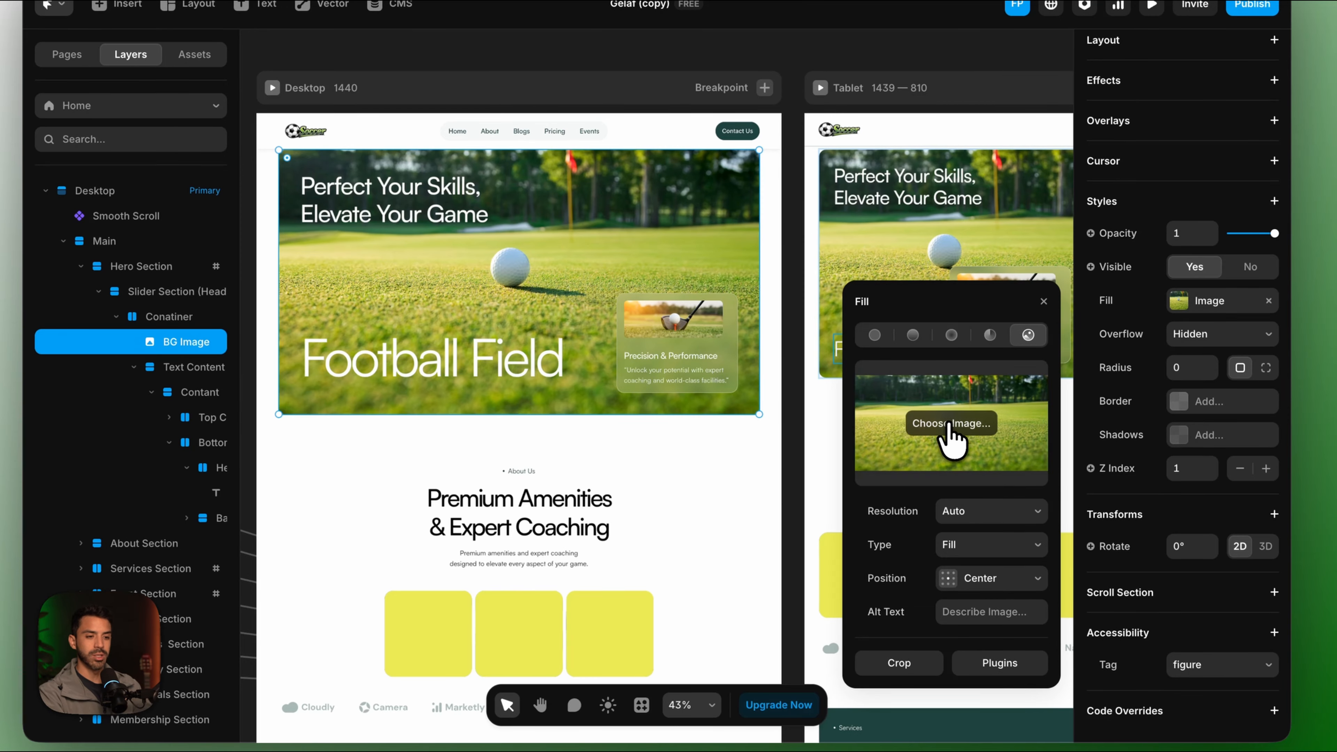
left_click(950, 424)
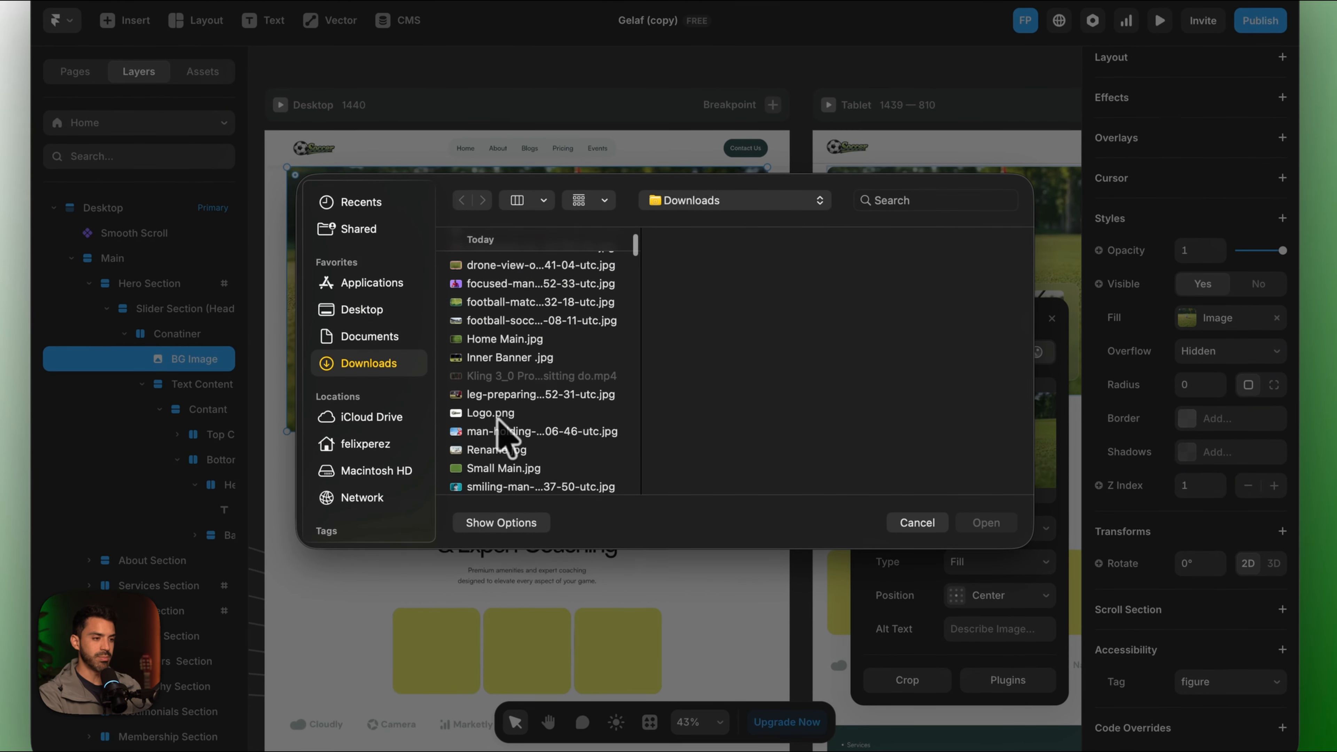
left_click(499, 342)
left_click(986, 524)
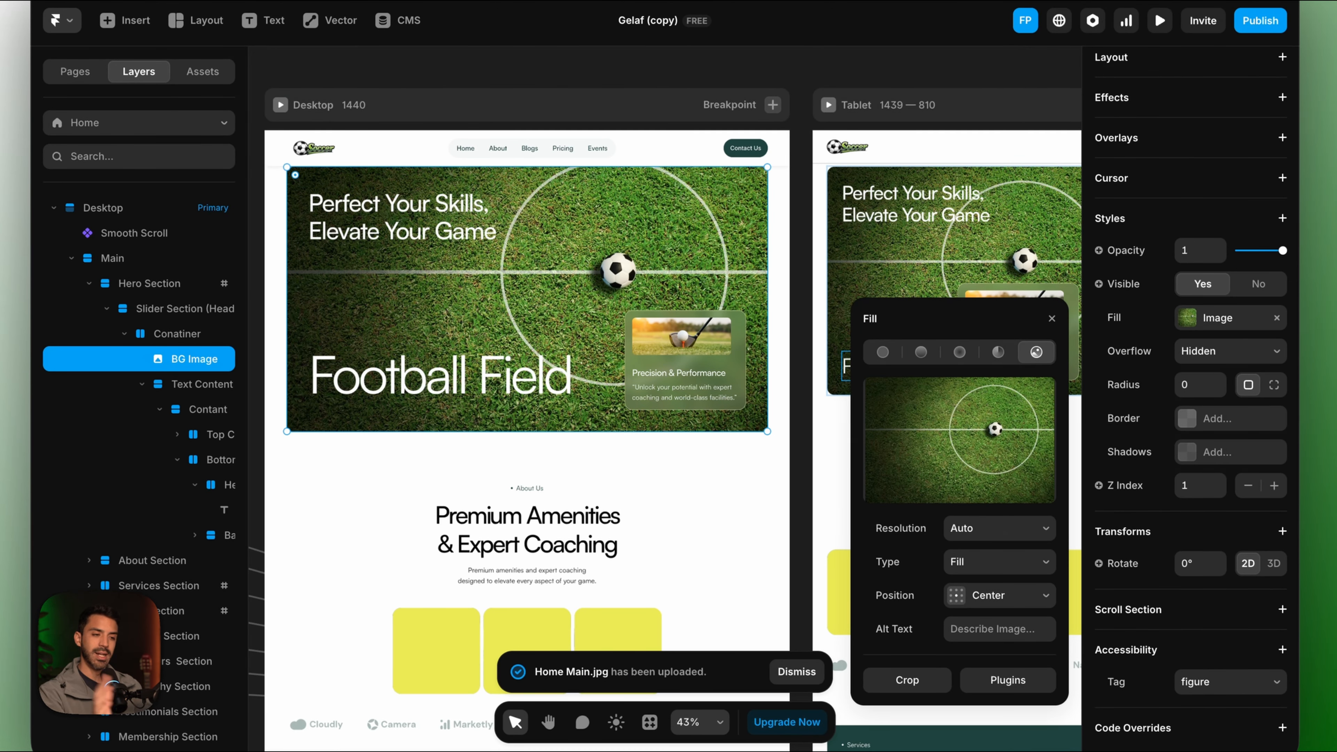
Replace the hero card's golf image with the closeup football field photo.
left_click(665, 337)
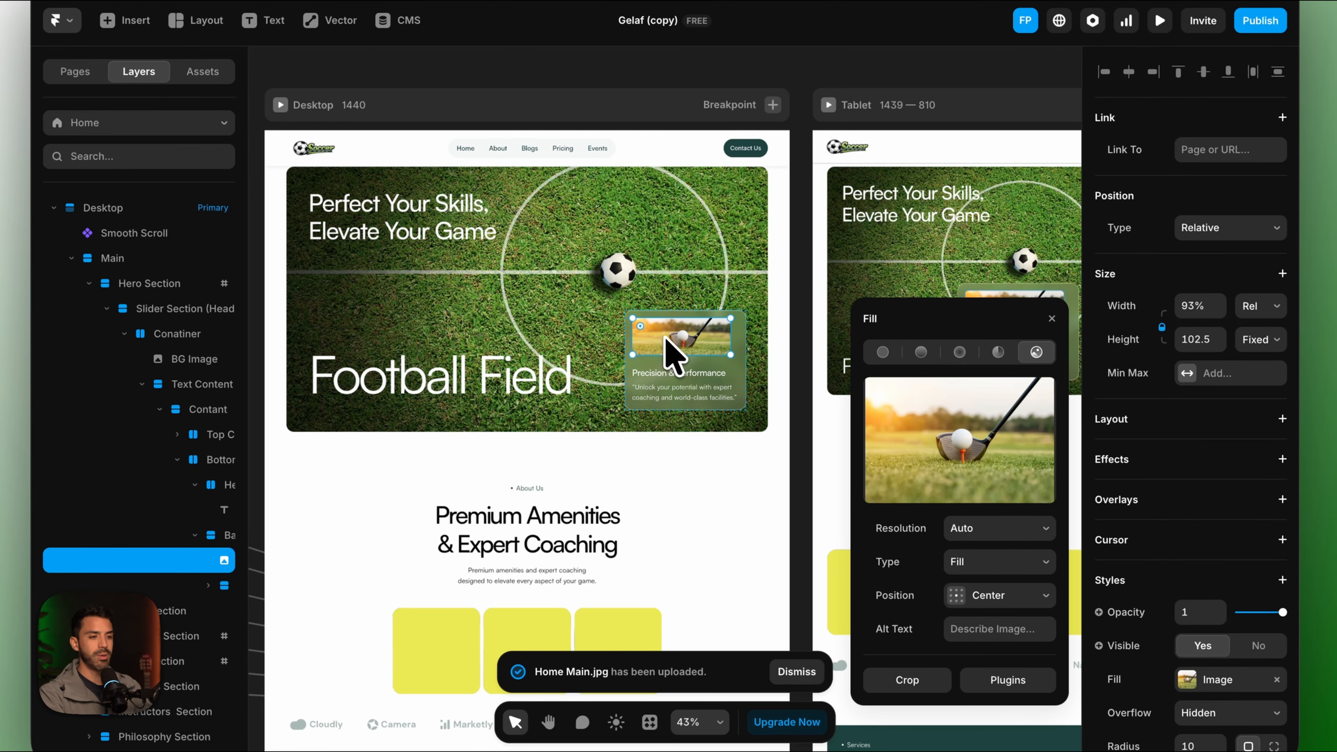
left_click(880, 448)
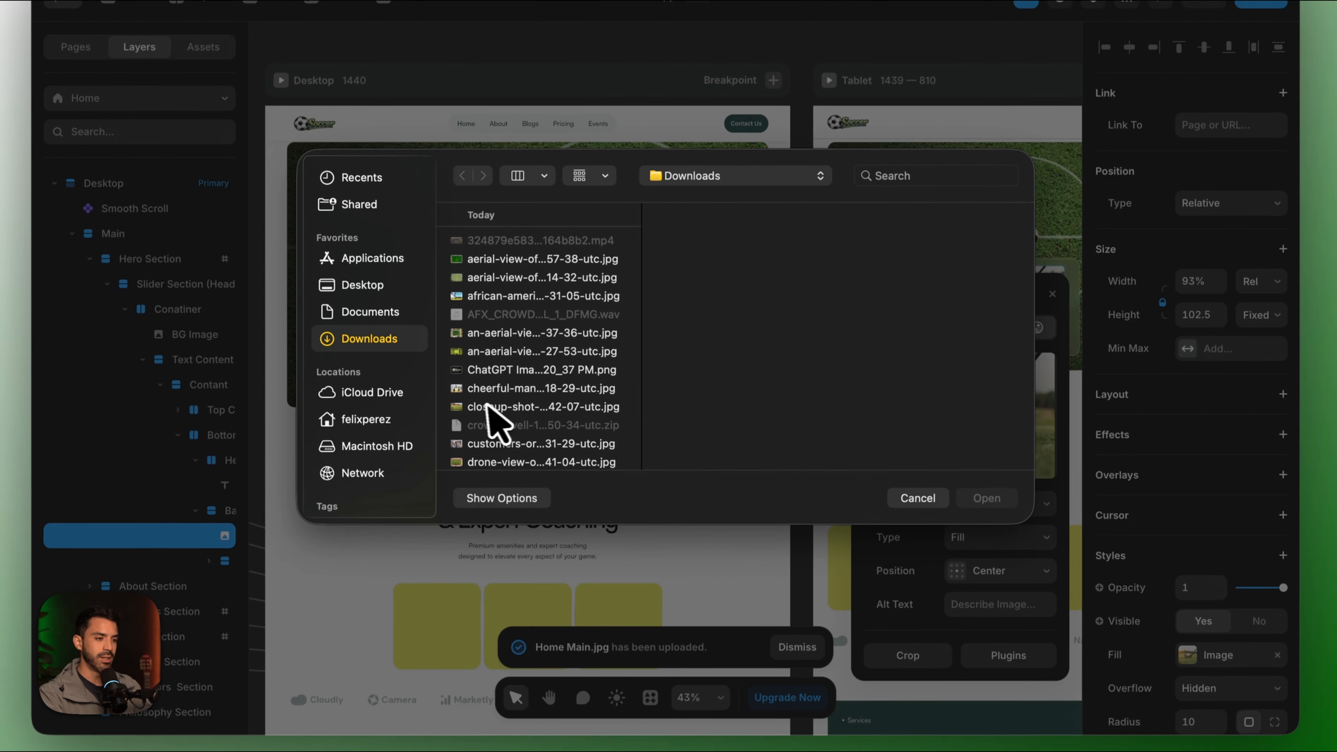
left_click(480, 431)
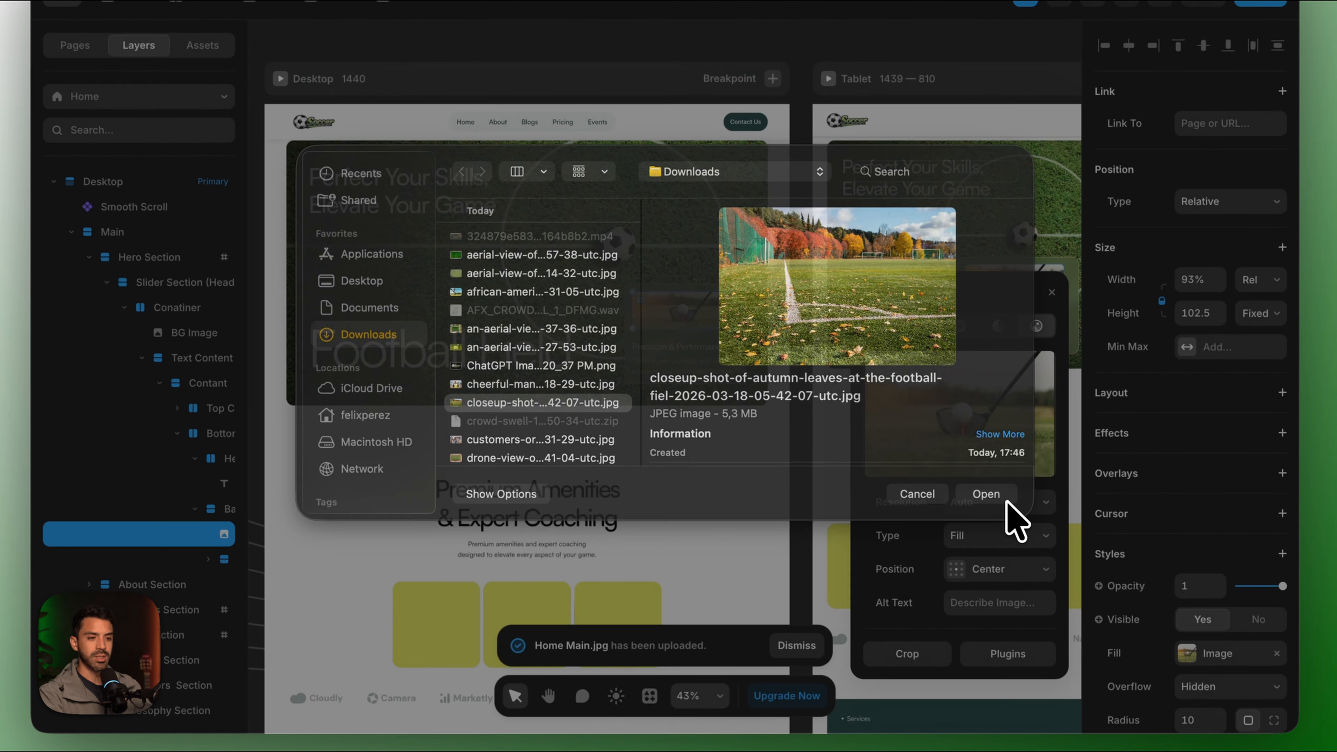
left_click(1000, 498)
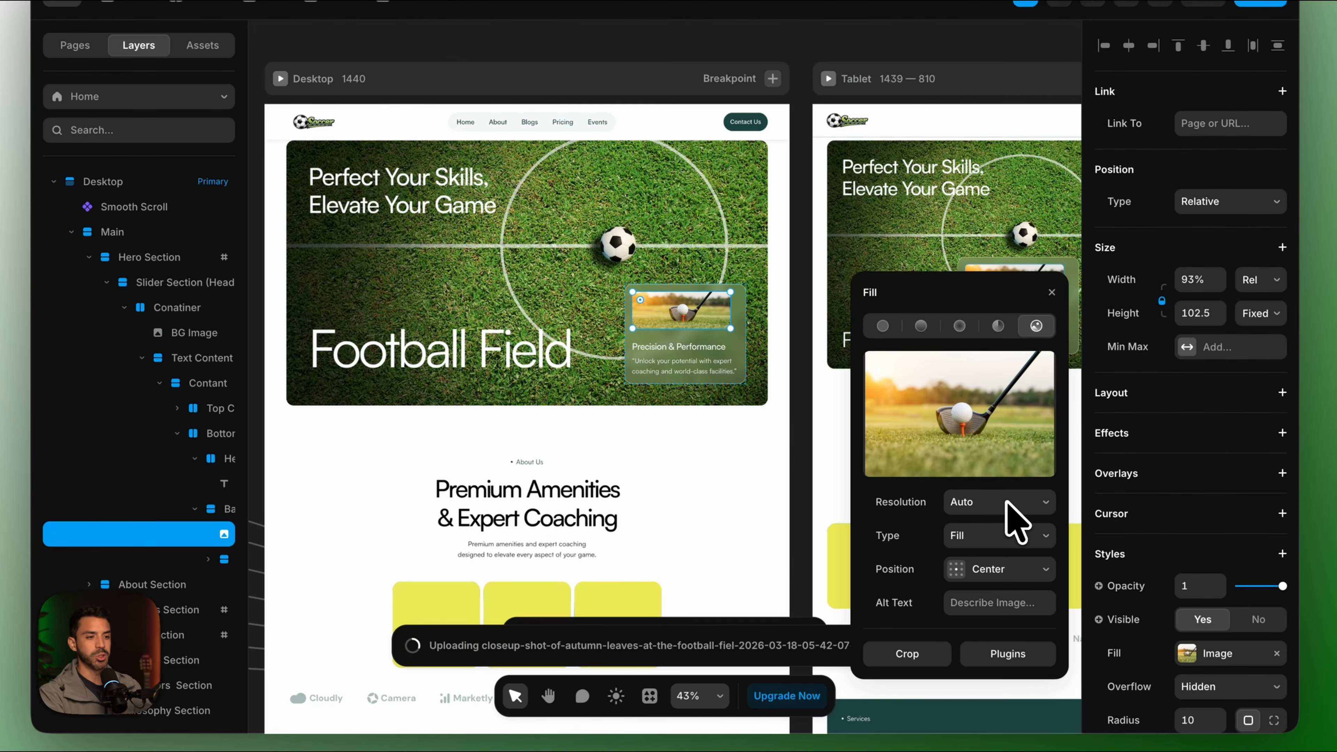
scroll(508, 416, "down", 3)
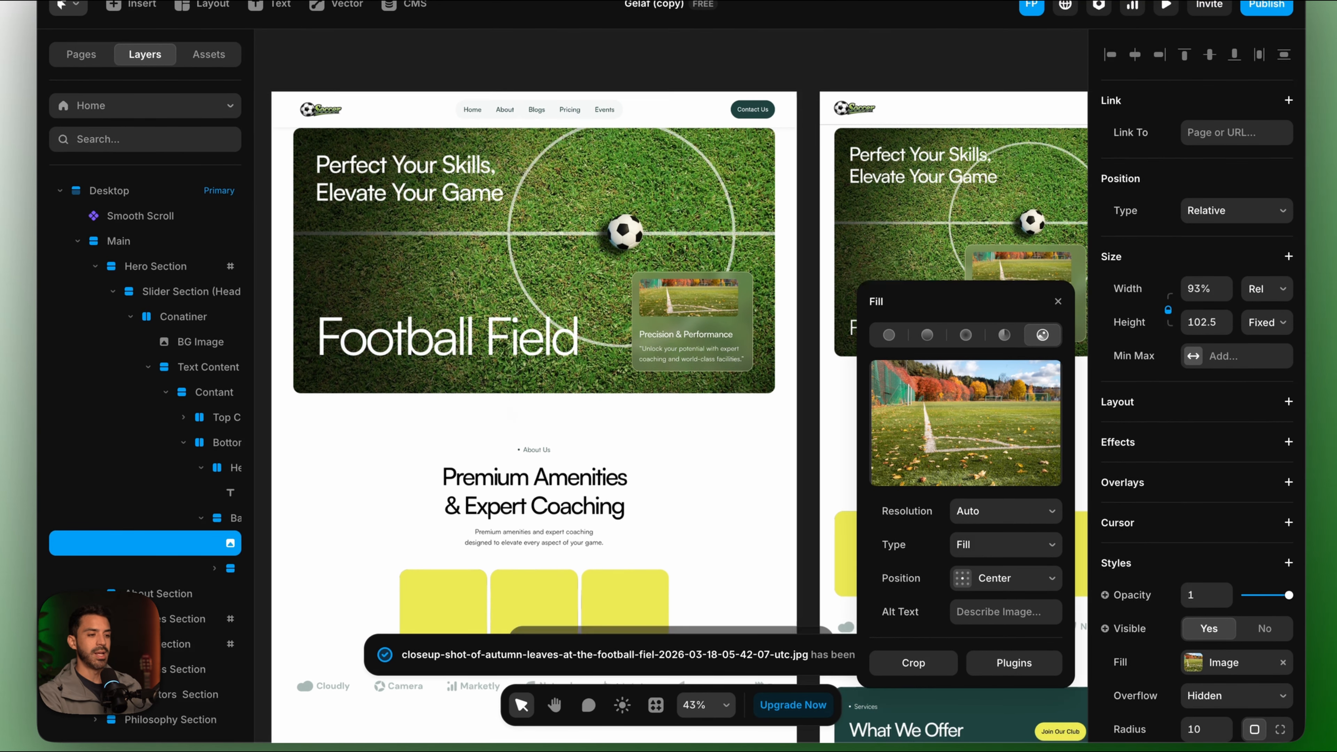
left_click(516, 437)
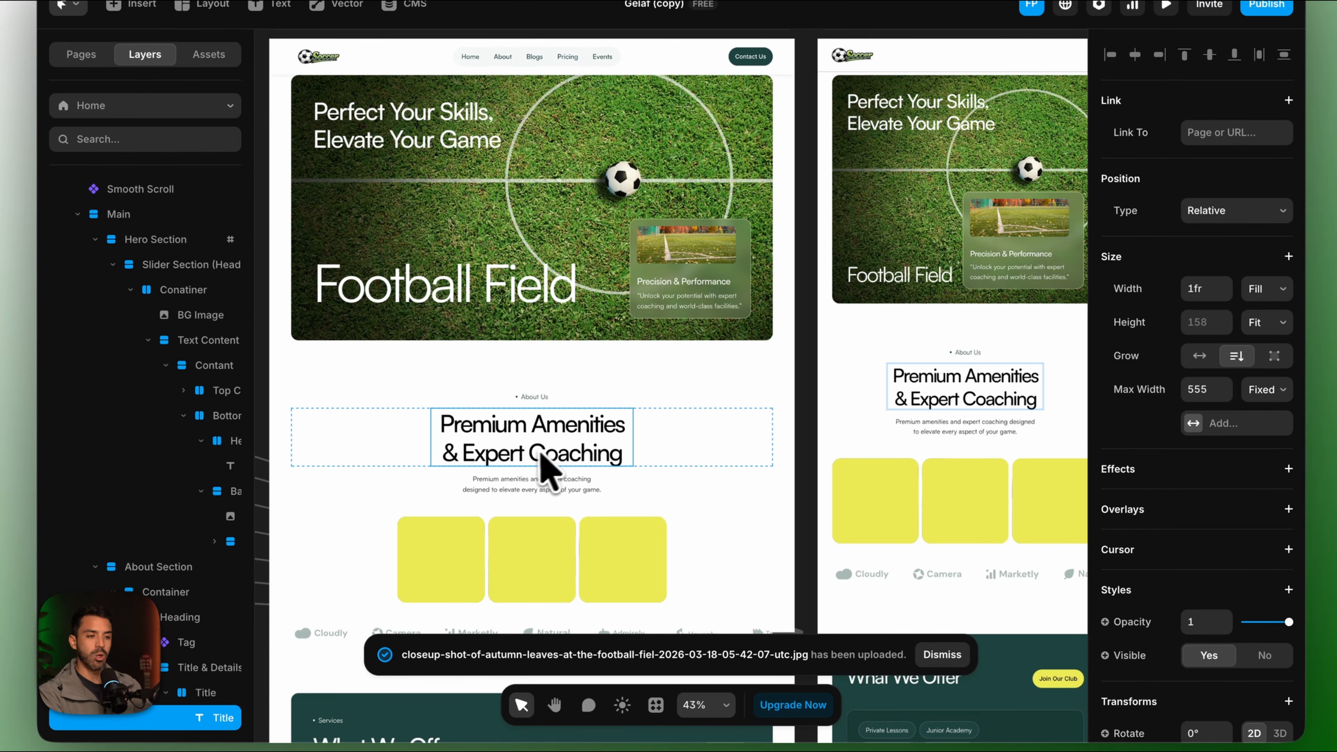
Scroll the Home page and select the Golf Training service card.
scroll(537, 474, "down", 10)
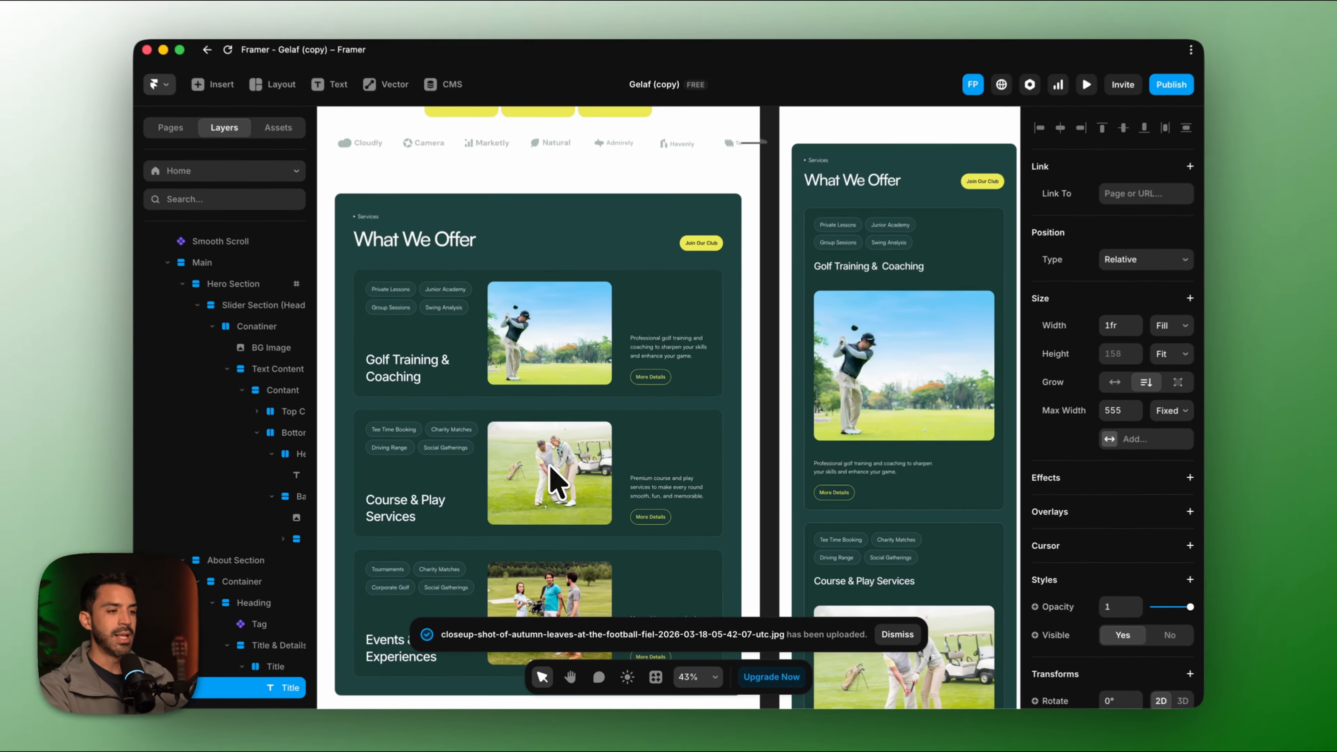
scroll(518, 472, "down", 5)
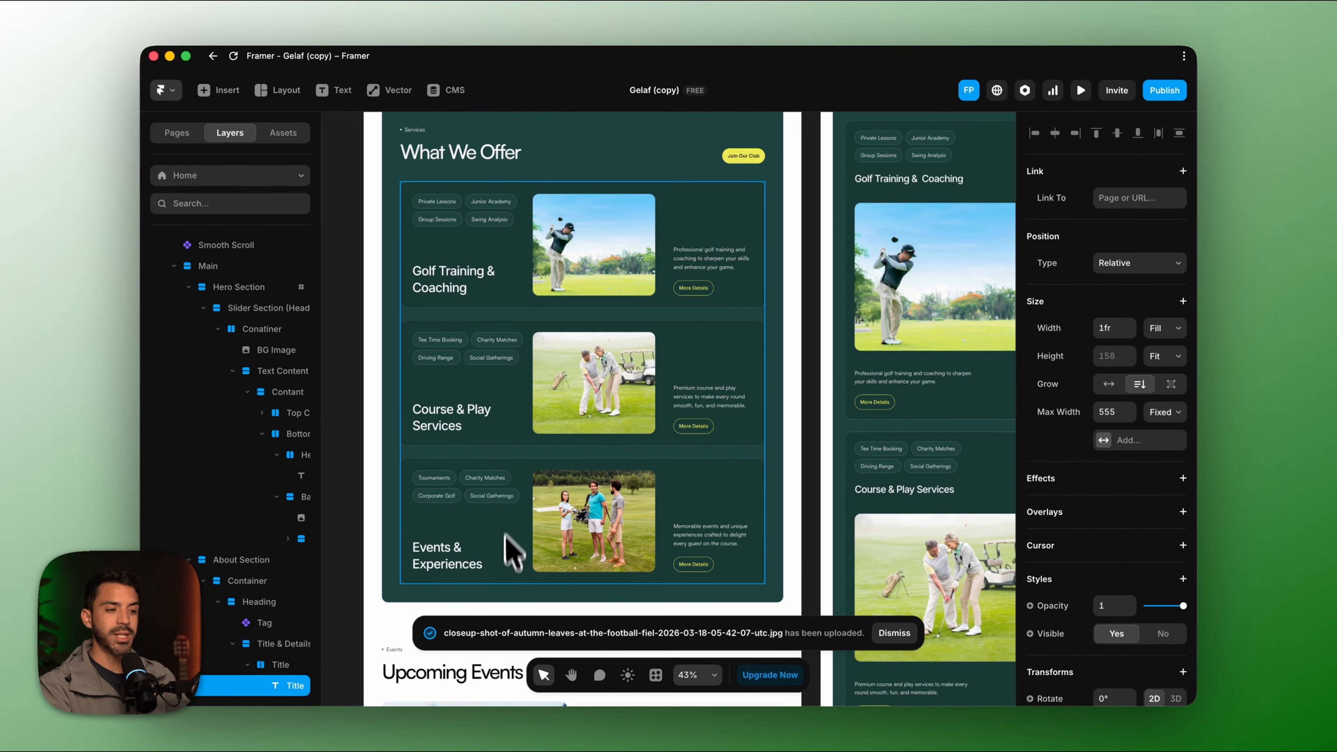
scroll(513, 579, "down", 2)
scroll(513, 579, "up", 5)
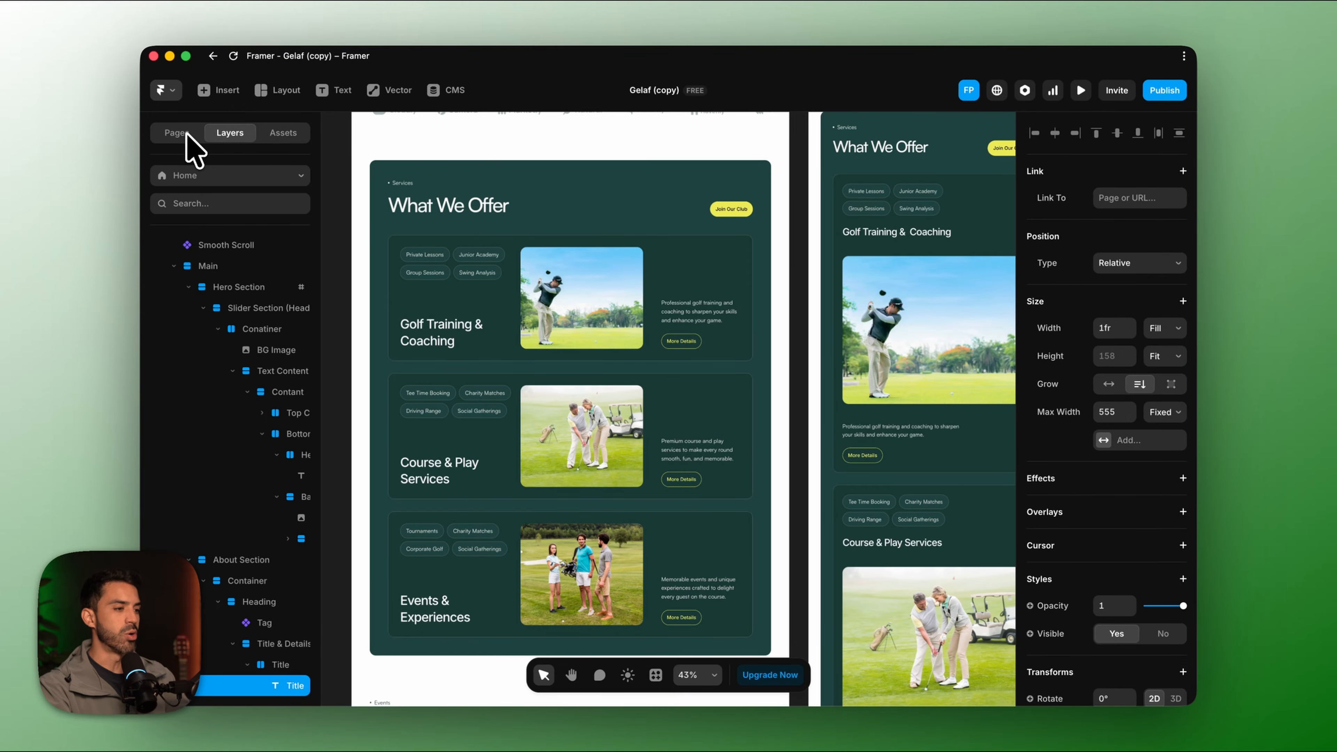
left_click(511, 310)
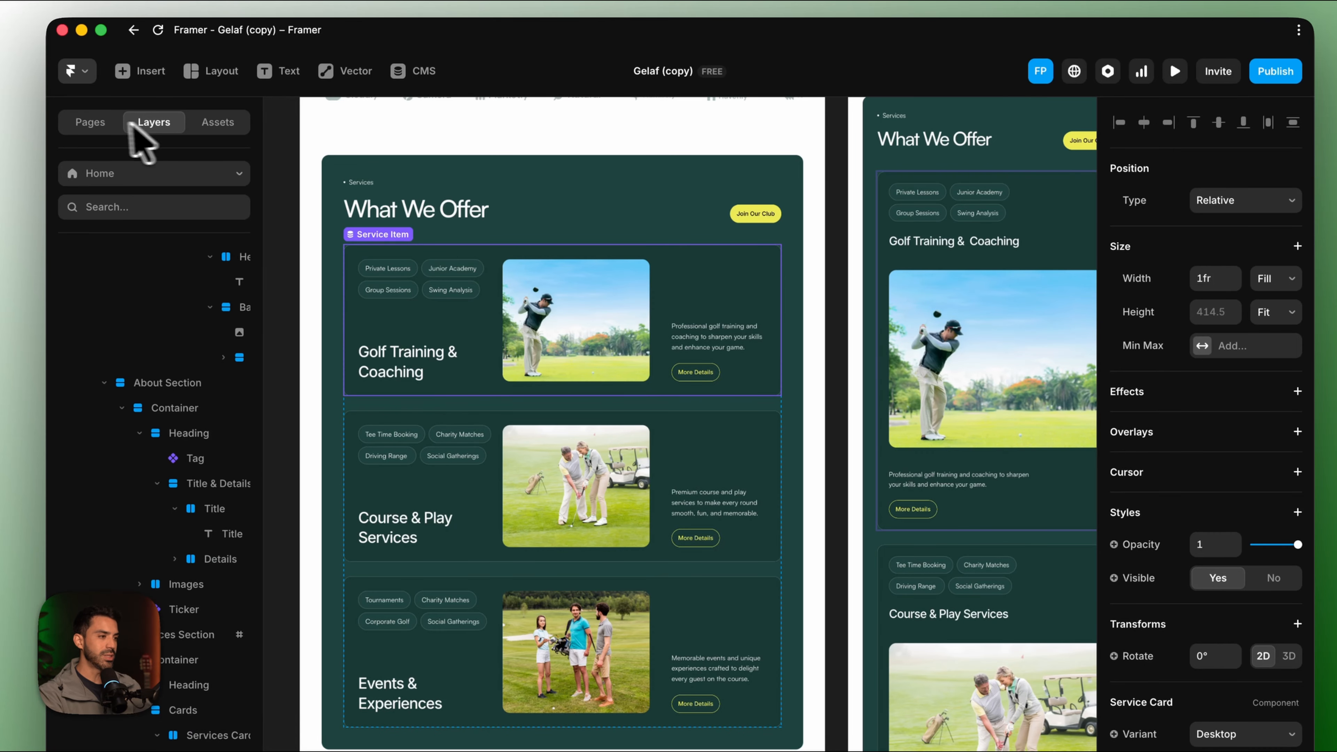
Open the Services detail page and switch to the Course & Play Services item.
left_click(88, 122)
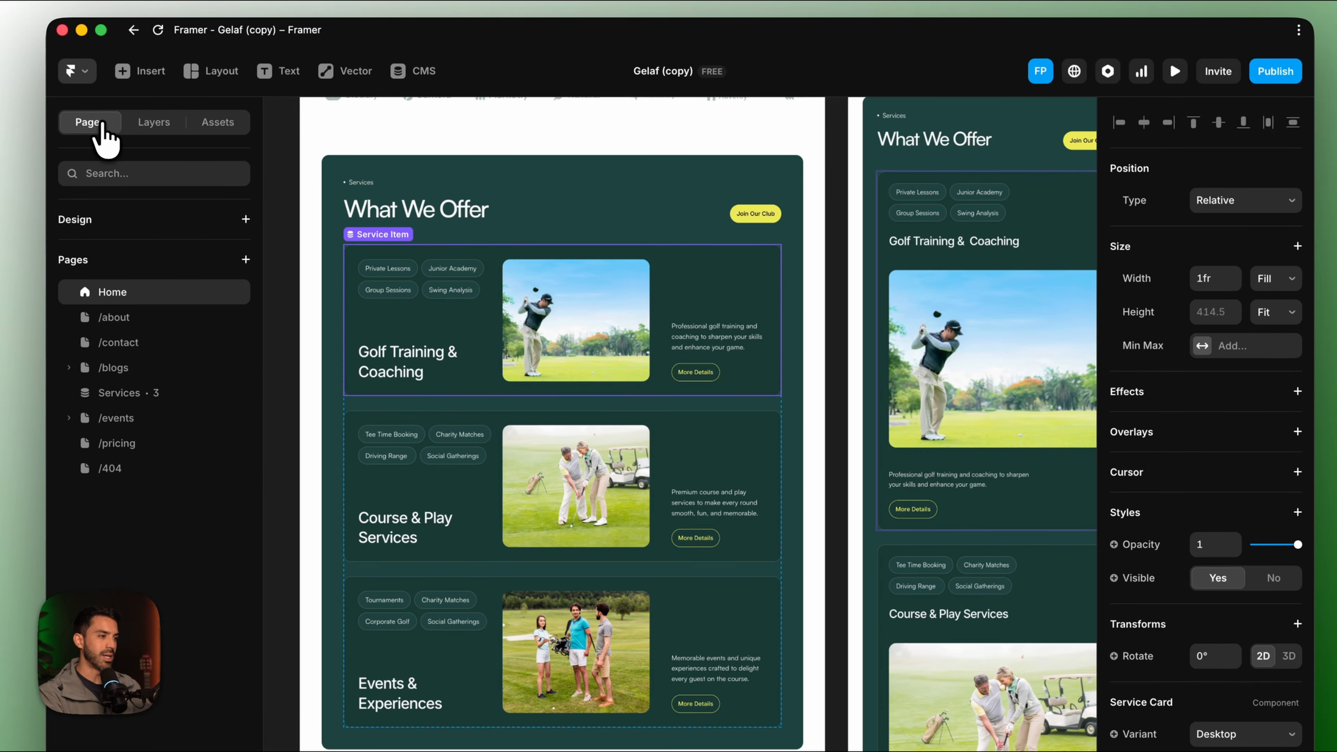
left_click(119, 394)
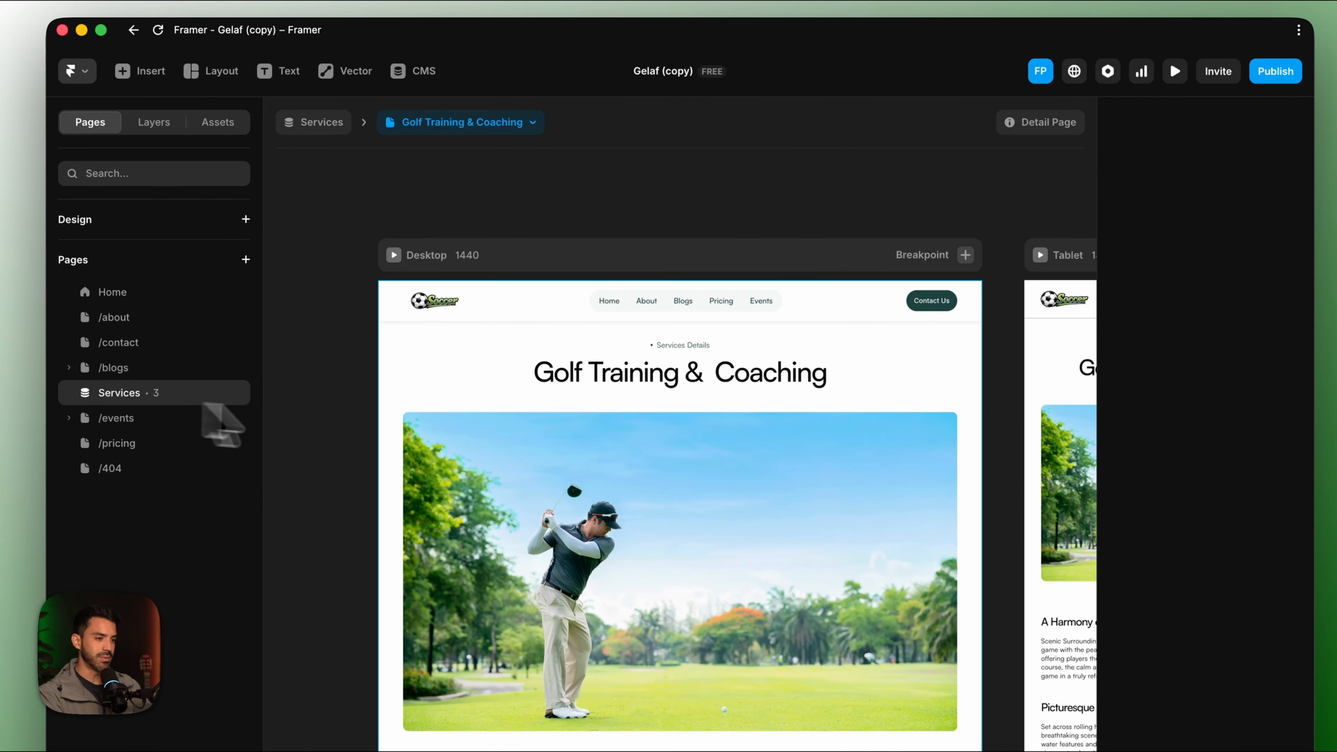
scroll(547, 471, "up", 3)
scroll(549, 472, "down", 5)
scroll(549, 473, "up", 7)
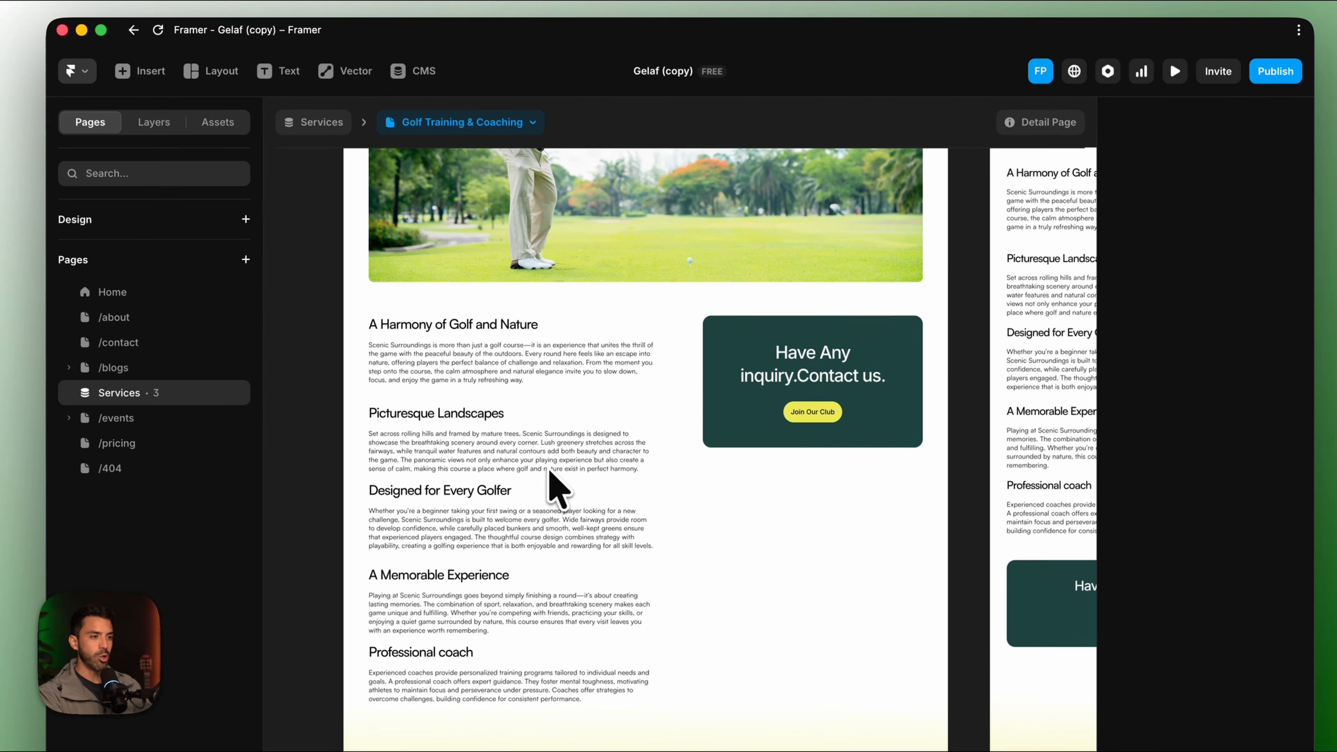
left_click(530, 124)
left_click(505, 219)
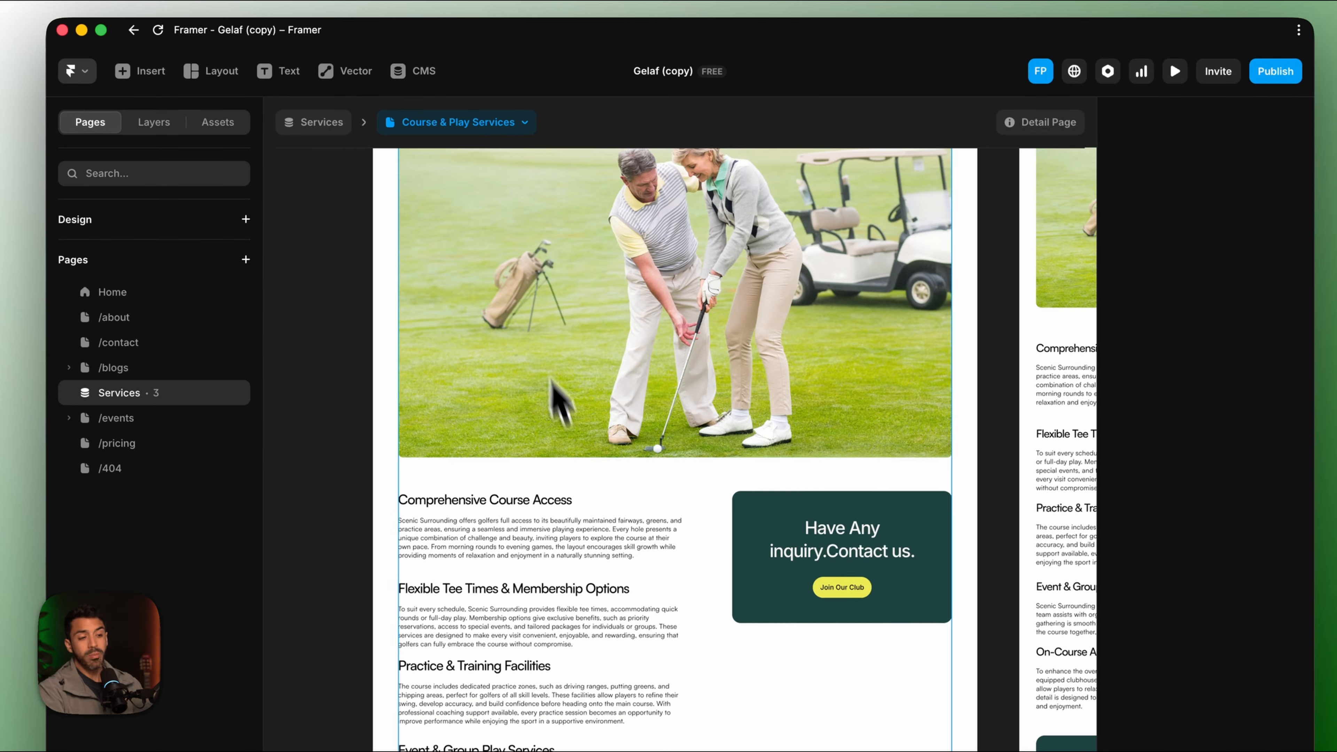
scroll(566, 437, "down", 5)
scroll(579, 480, "down", 3)
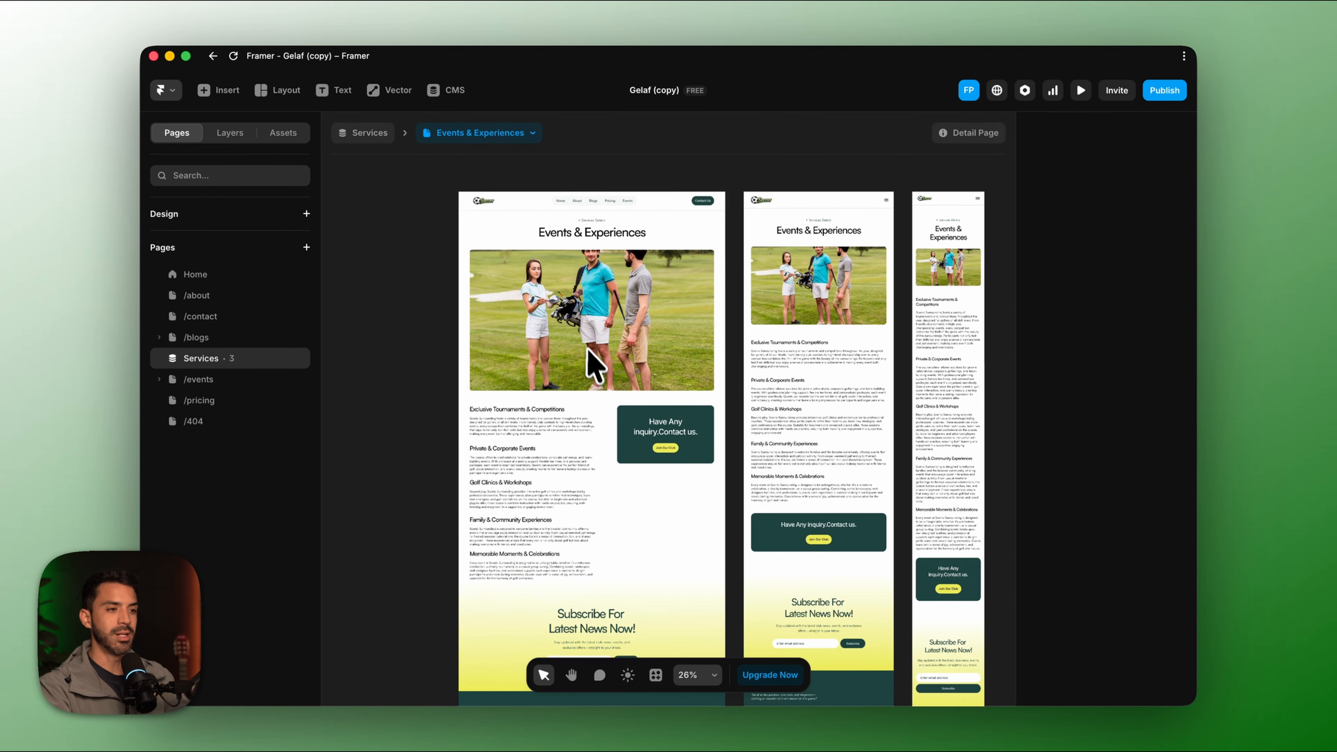
scroll(590, 363, "down", 3)
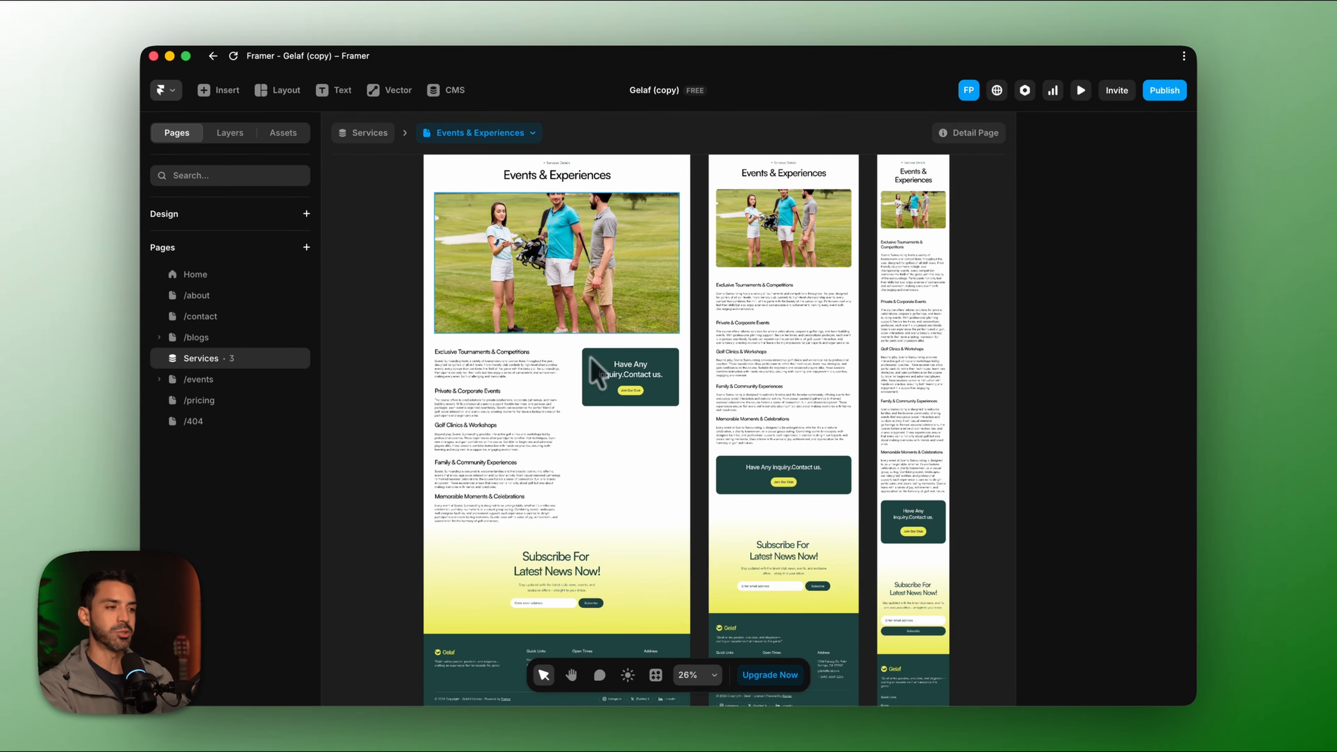
Open the Services collection in the CMS and the Golf Training & Coaching item.
left_click(297, 358)
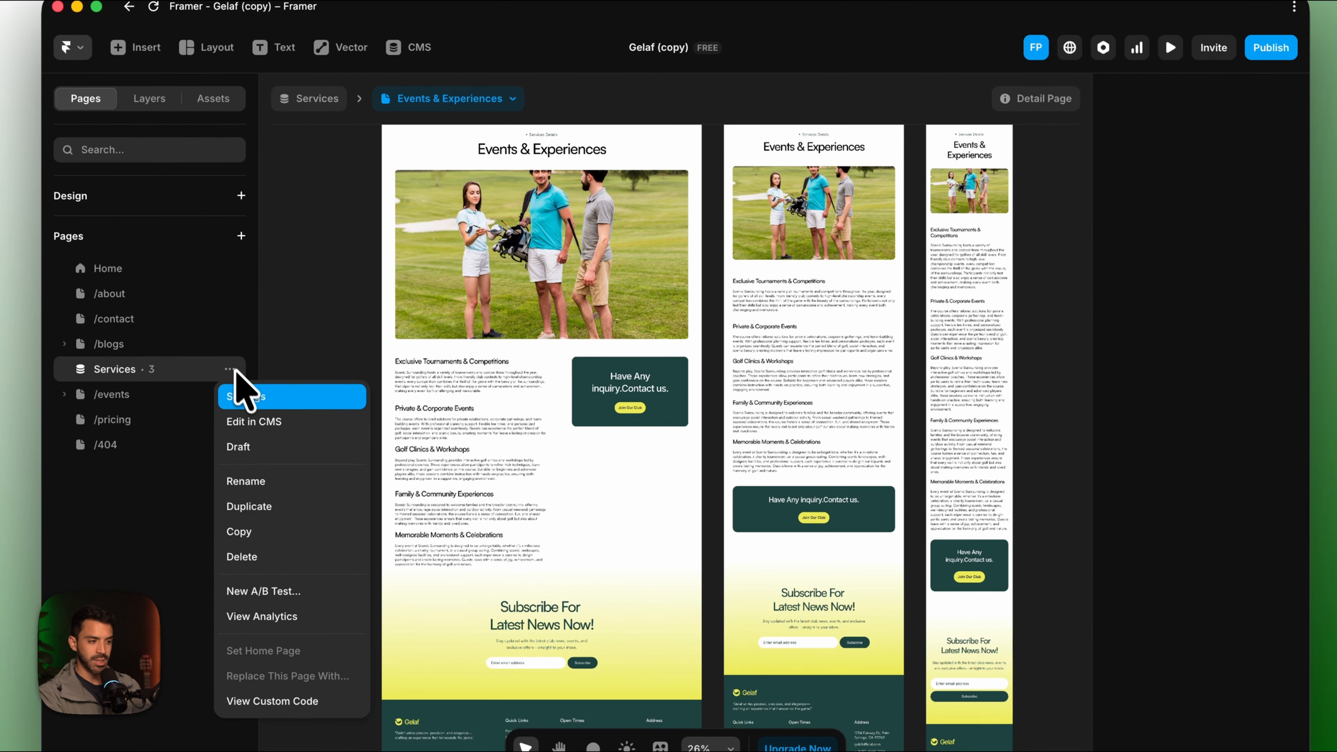
left_click(317, 405)
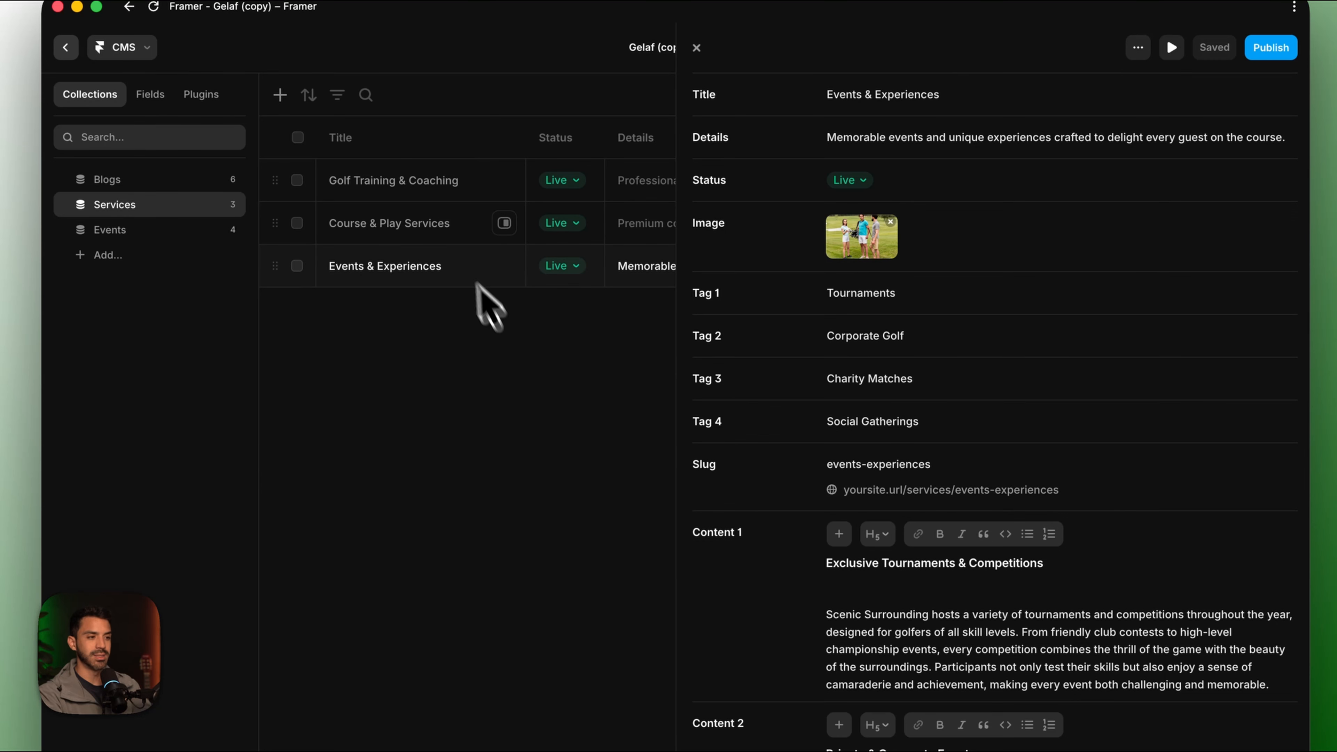
left_click(438, 189)
left_click(427, 226)
left_click(426, 263)
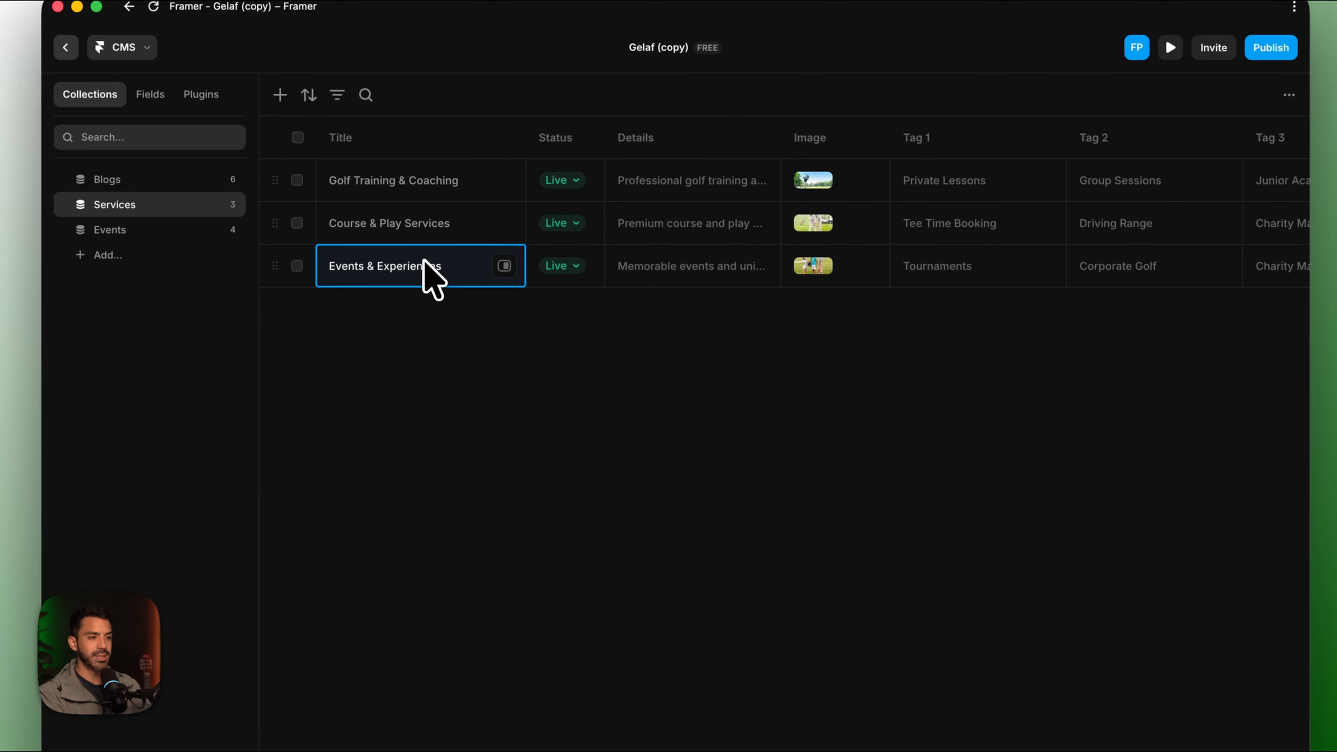
scroll(684, 247, "right", 10)
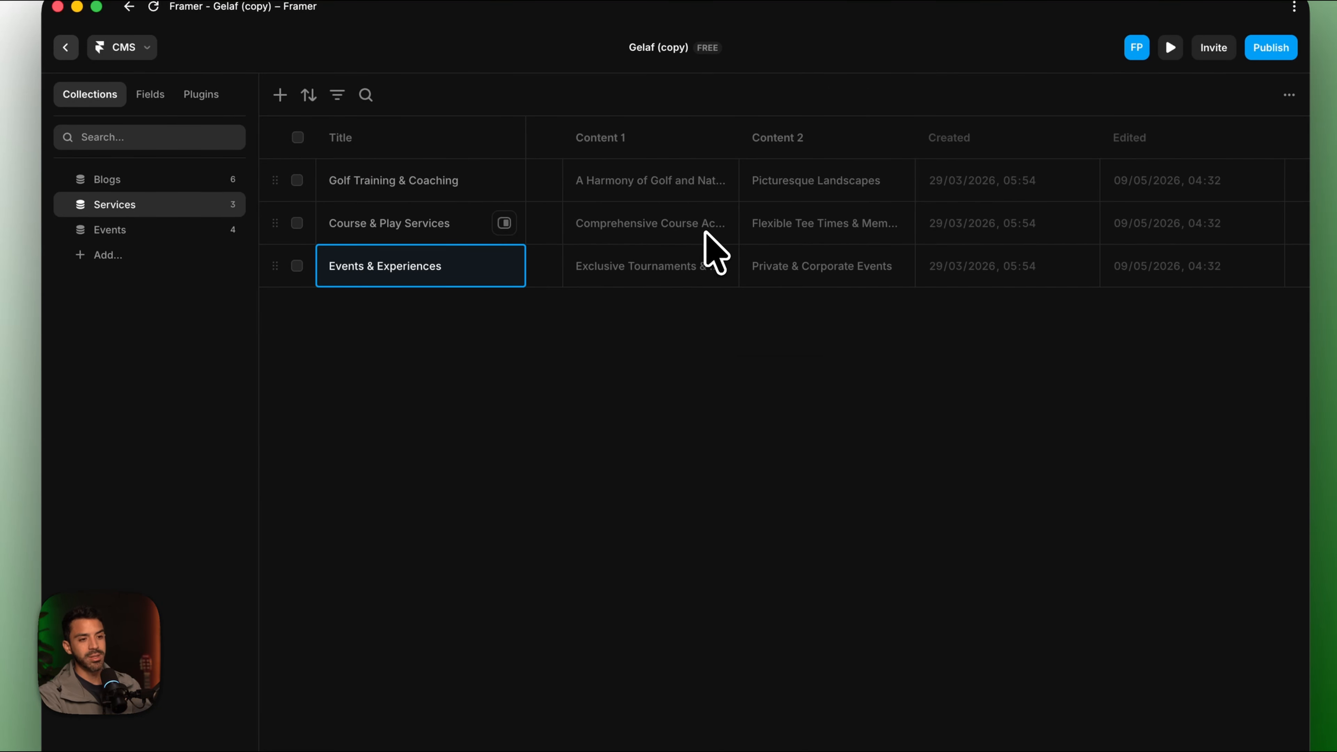
scroll(707, 235, "left", 10)
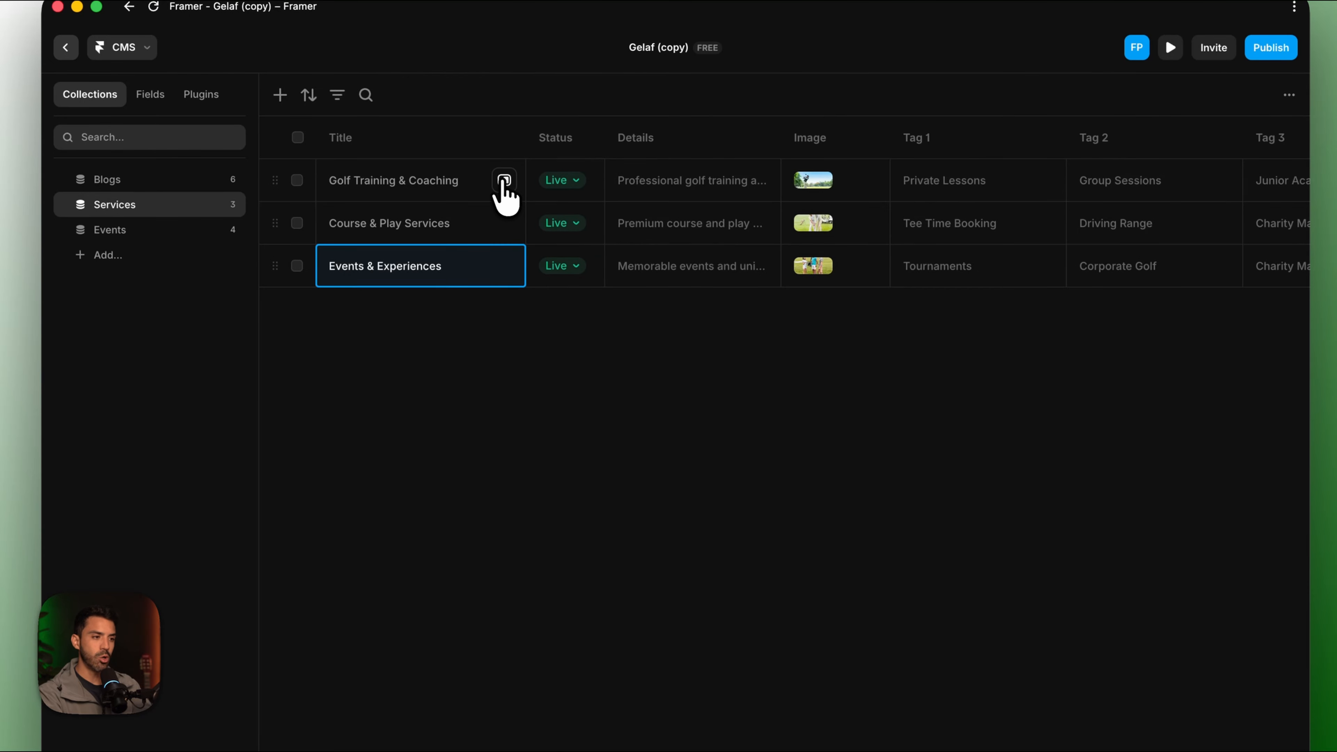
left_click(502, 182)
scroll(963, 506, "down", 15)
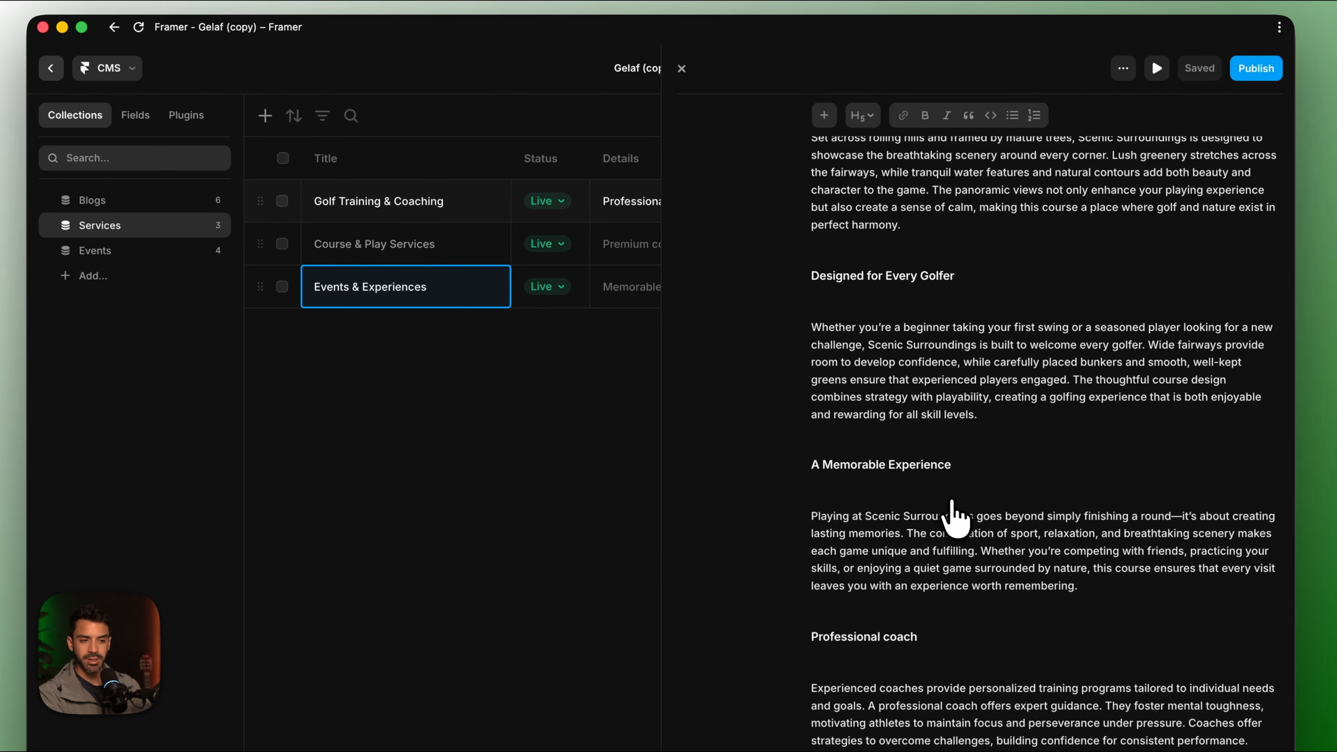
scroll(955, 519, "up", 15)
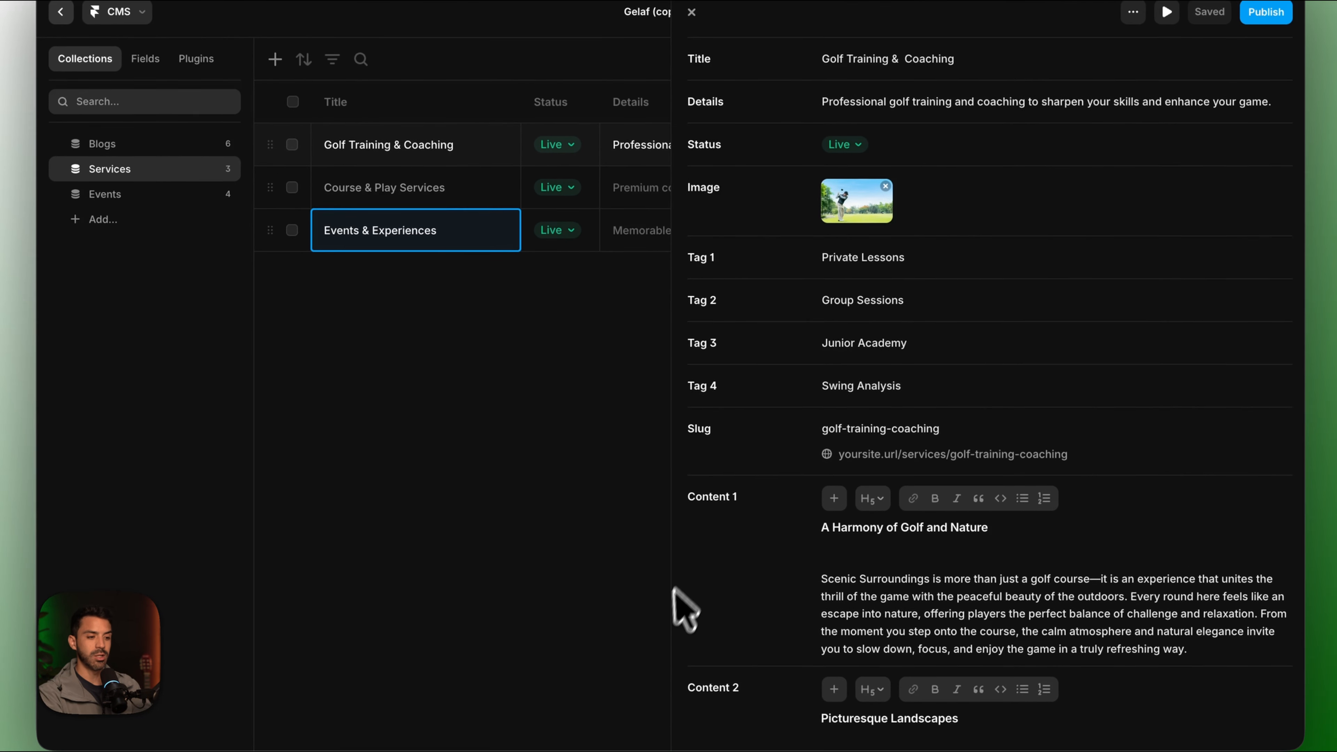
left_click(848, 202)
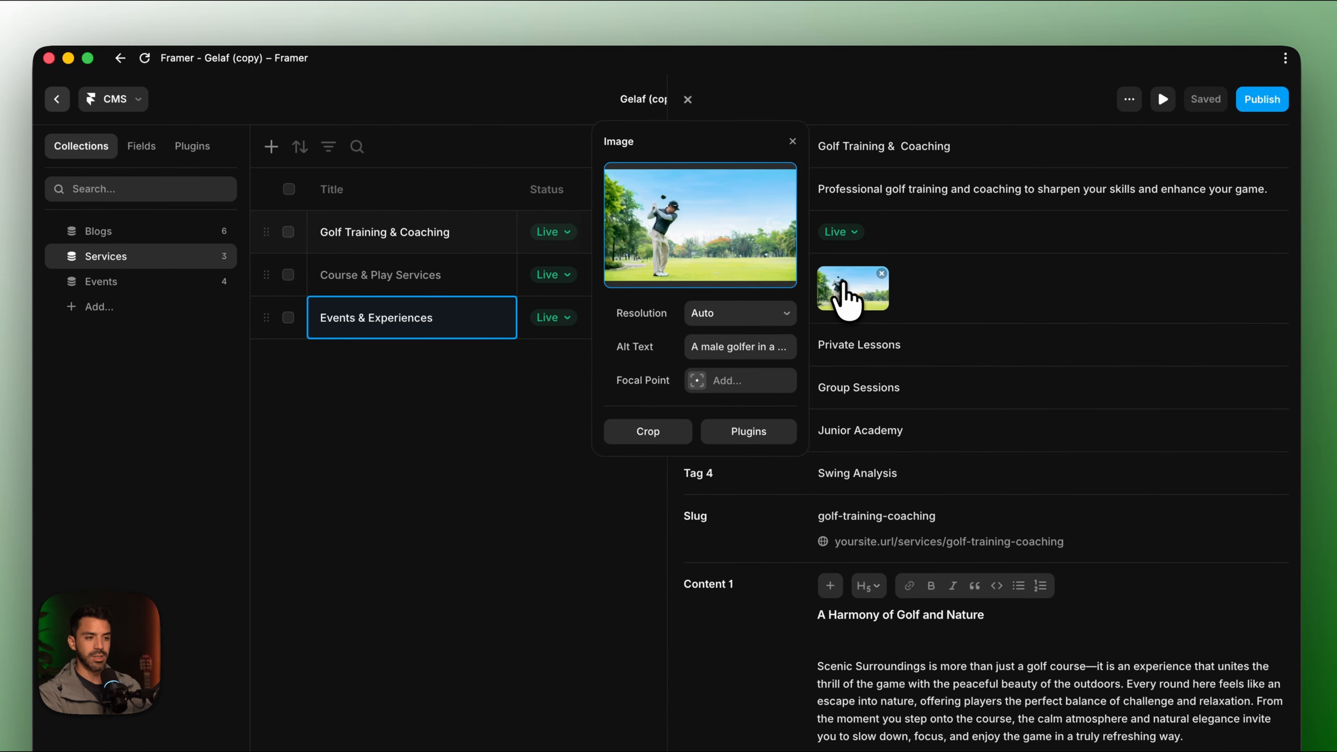
left_click(465, 239)
left_click(453, 237)
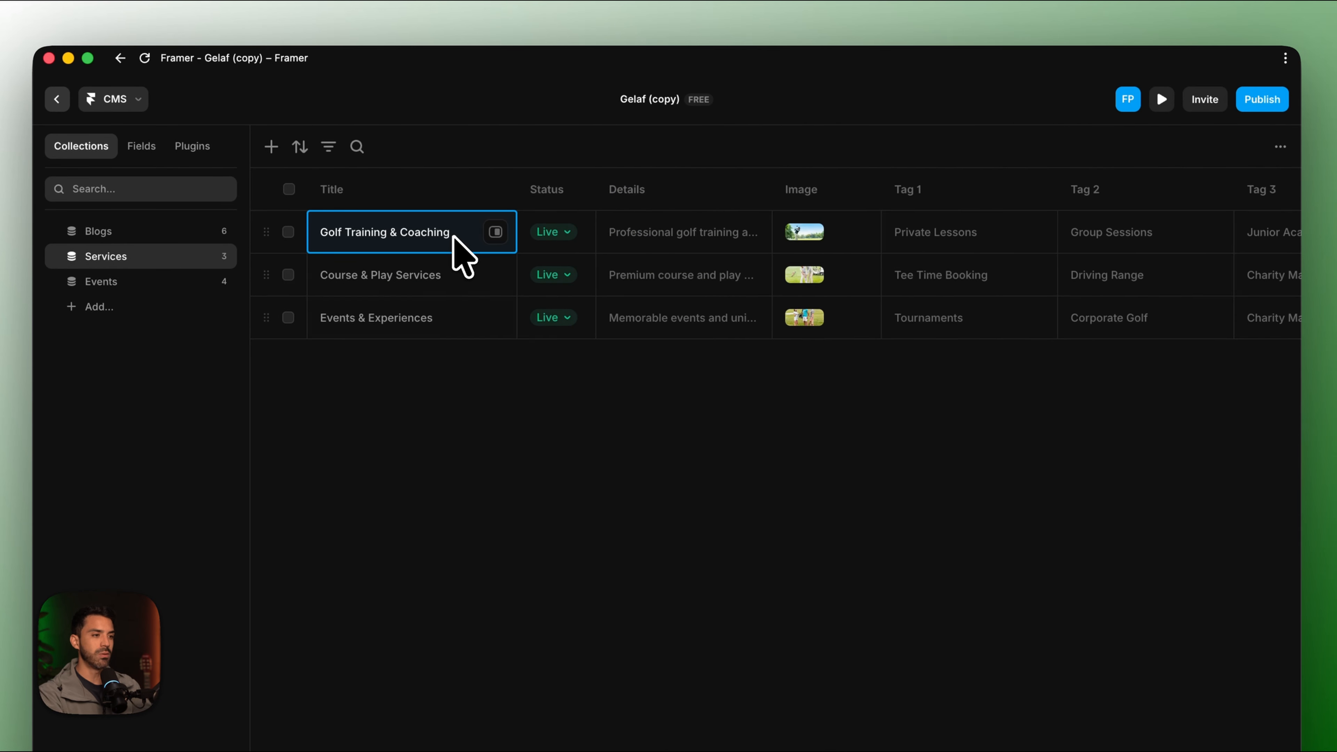
left_click(494, 232)
Retitle the item 'Junior Field' and replace 'golf' with 'soccer' in its Details.
left_click(973, 147)
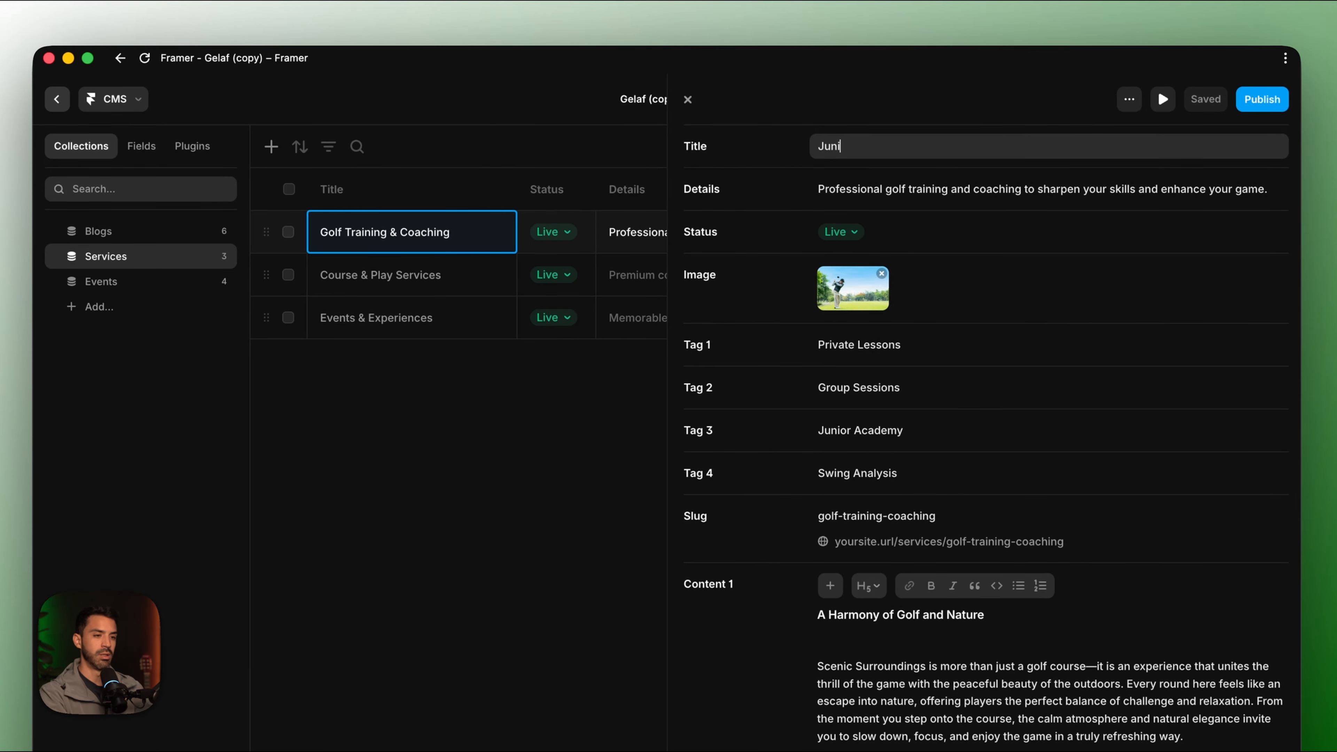
type("Junior Field")
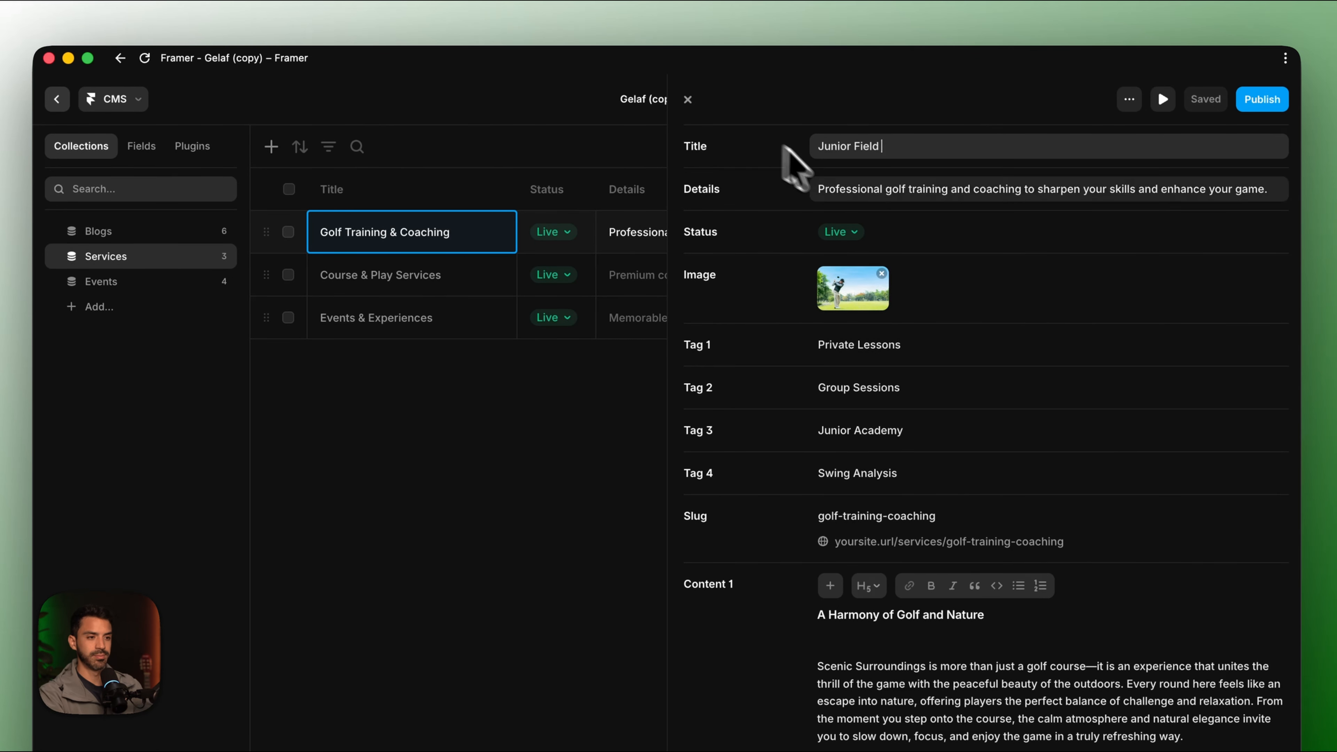
key("Tab")
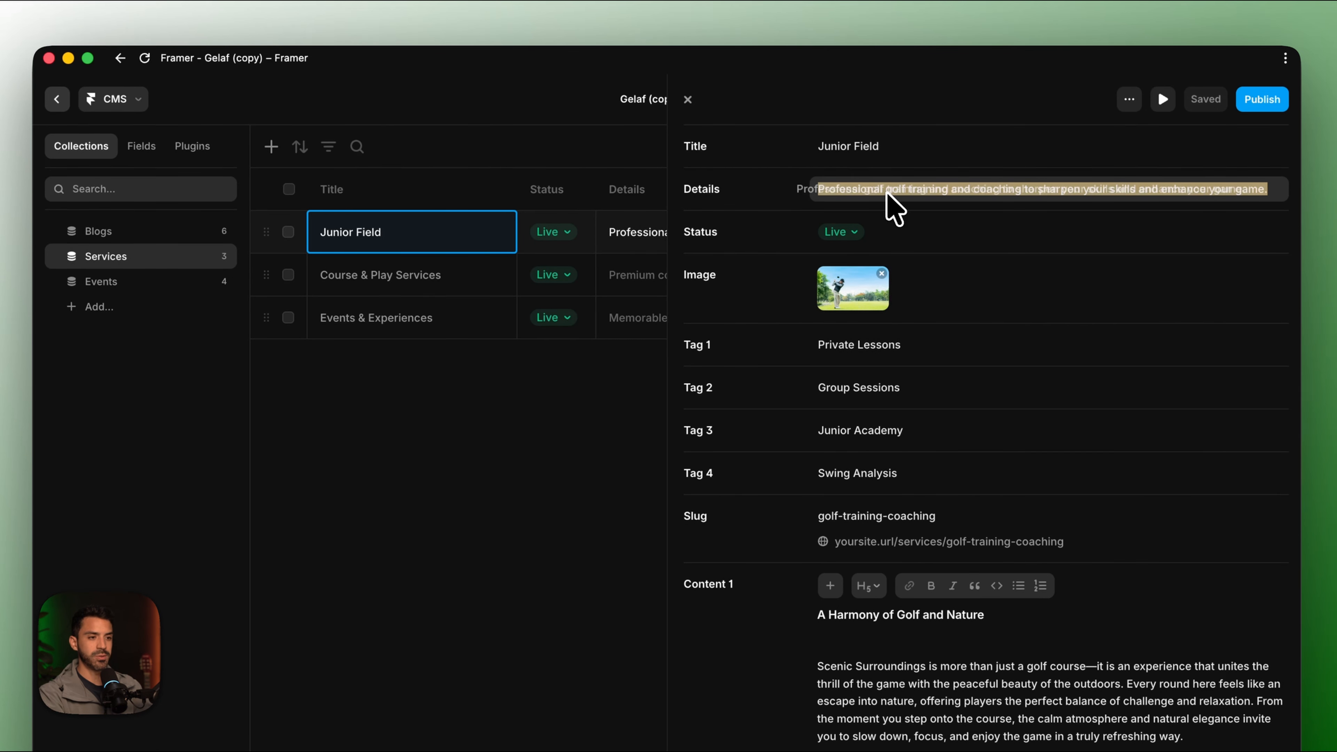
left_click(914, 190)
key("BackSpace")
key("BackSpace")
key("BackSpace")
key("BackSpace")
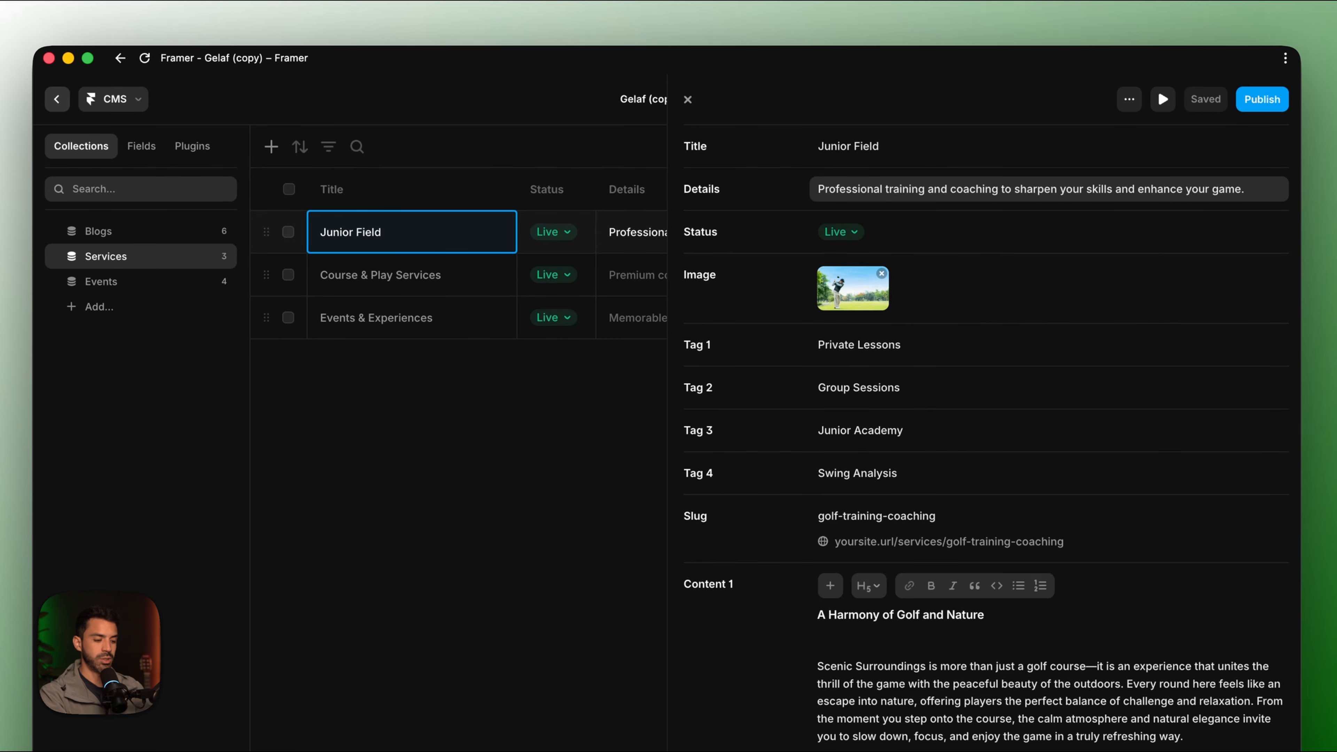
type("soccer")
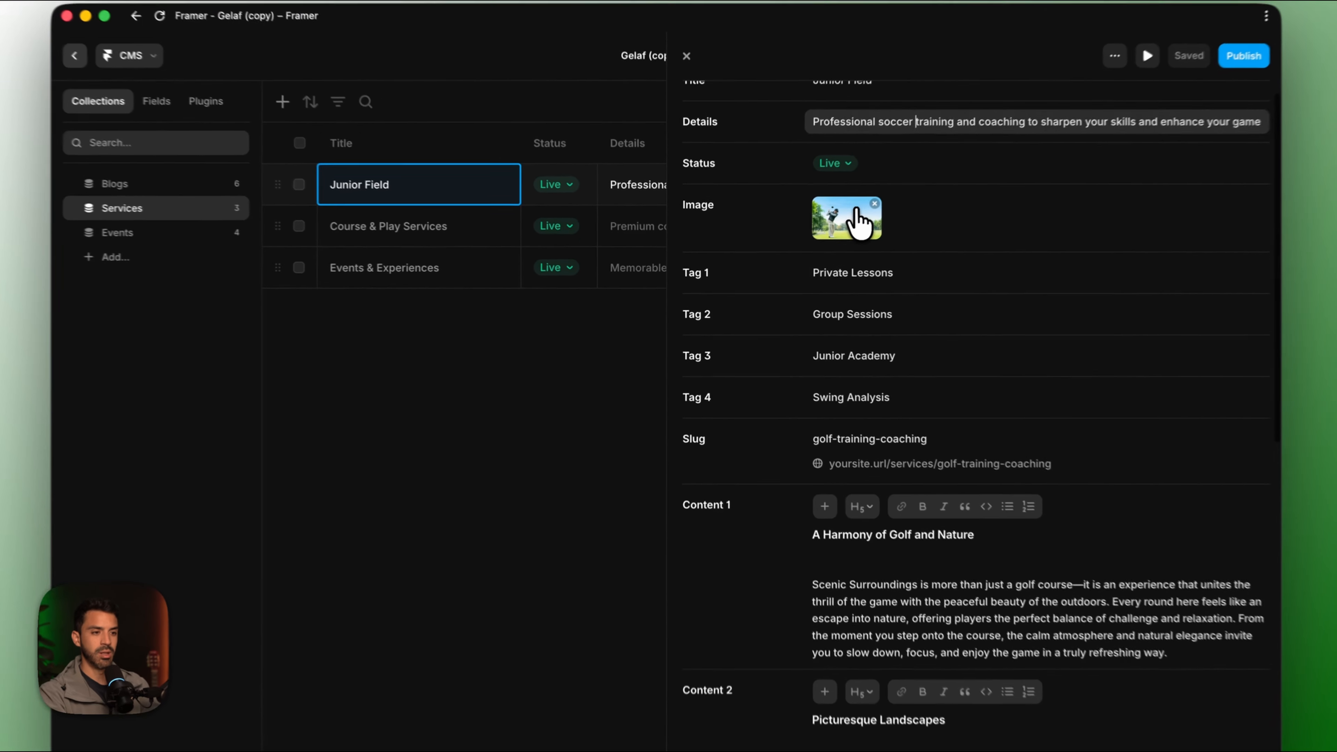
Set Junior Field's image to the autumn-leaves football field close-up from Downloads.
left_click(831, 248)
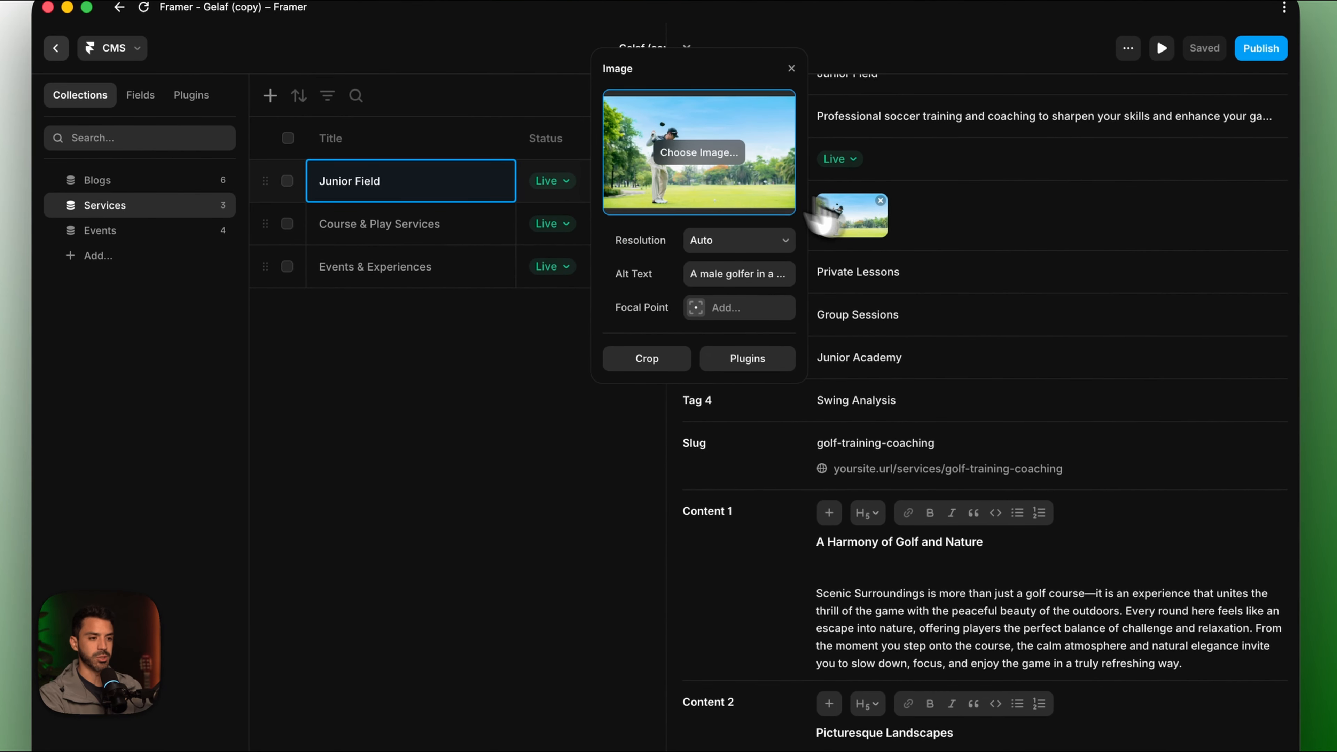
left_click(684, 153)
left_click(513, 387)
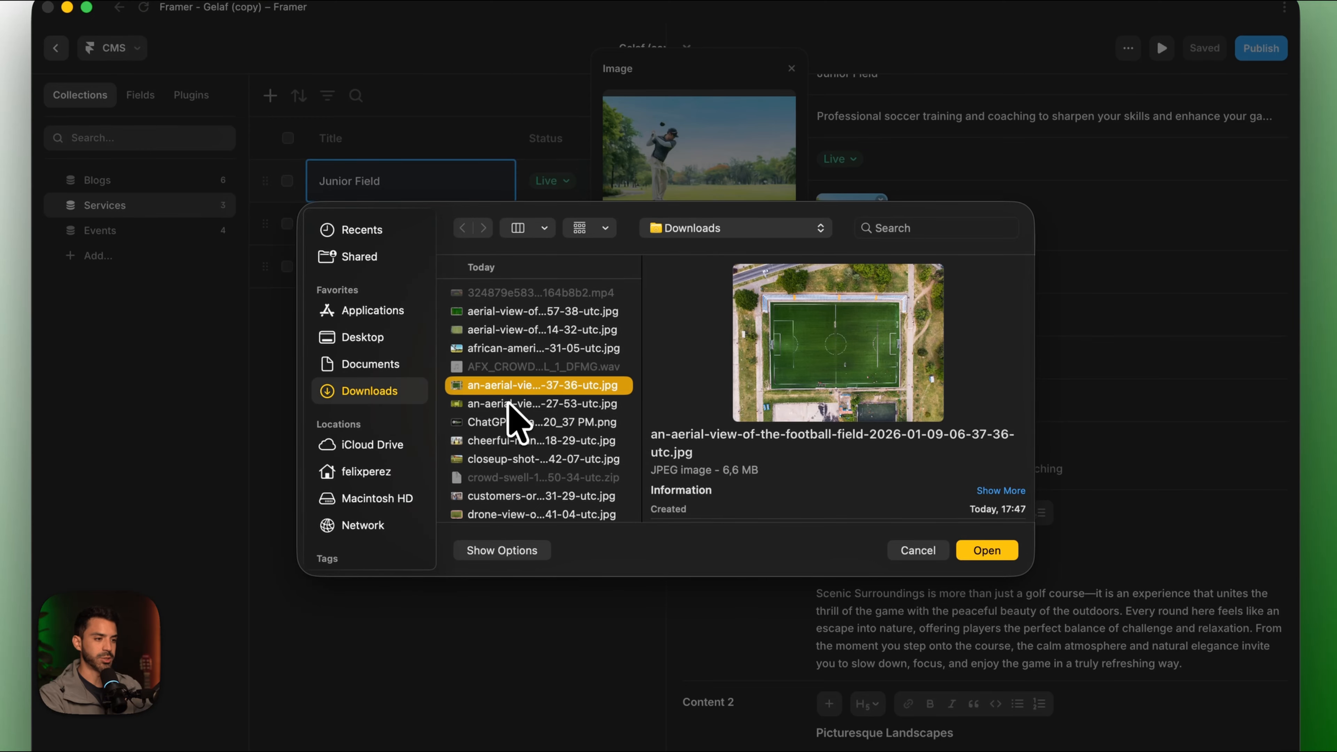
left_click(508, 404)
scroll(474, 463, "down", 3)
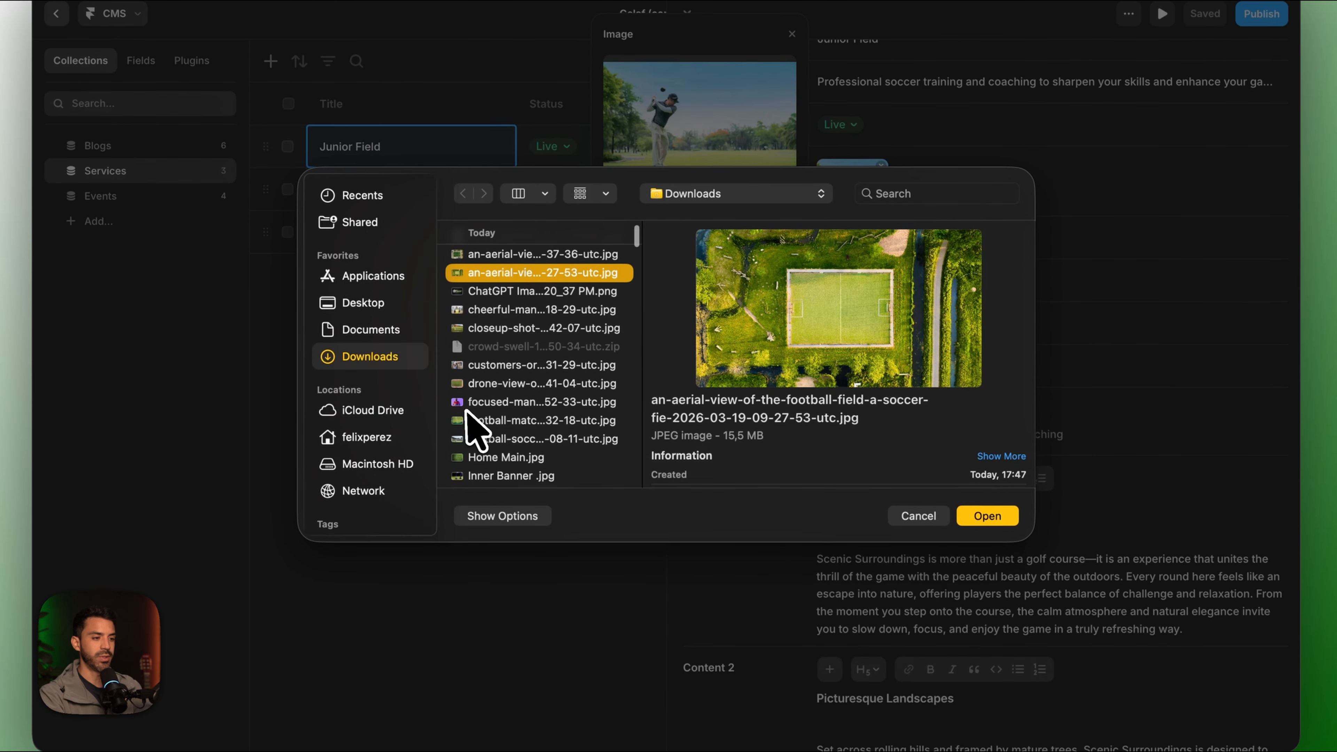
left_click(498, 384)
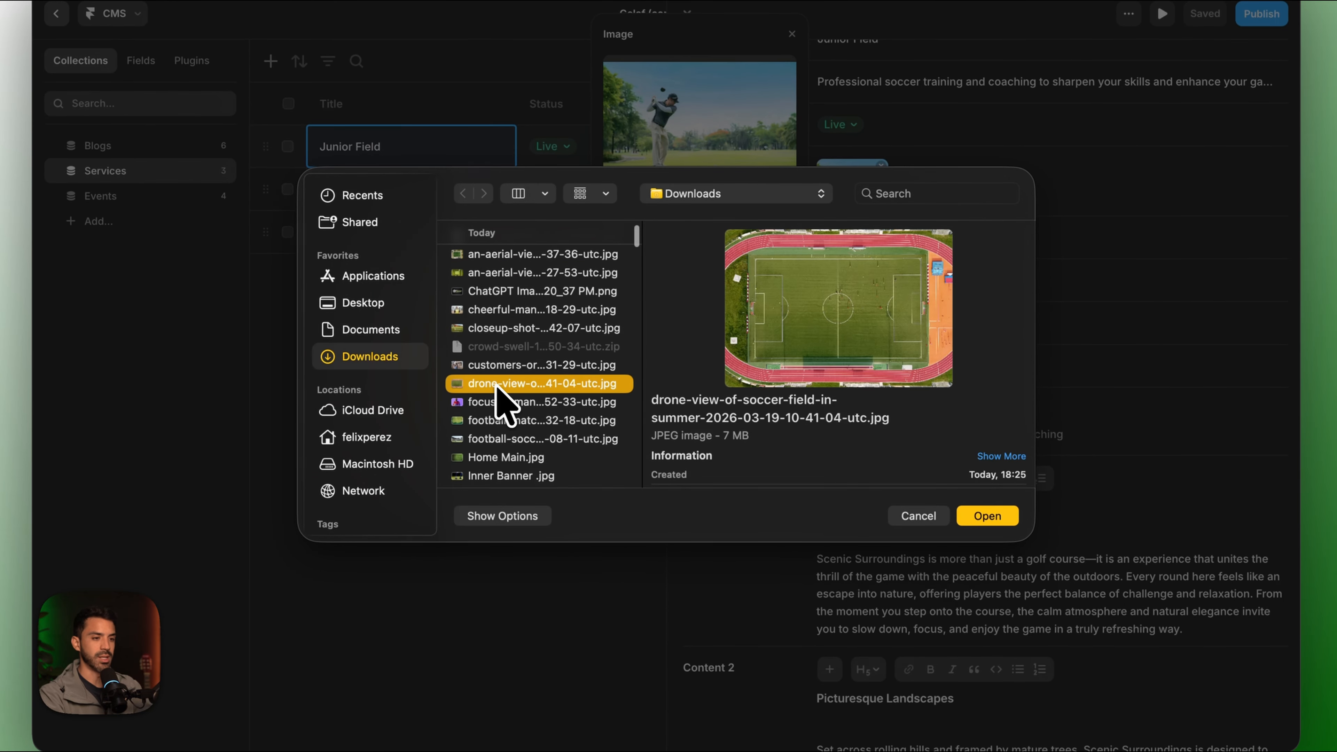
left_click(513, 457)
scroll(511, 456, "down", 10)
left_click(502, 419)
scroll(502, 420, "up", 10)
left_click(503, 350)
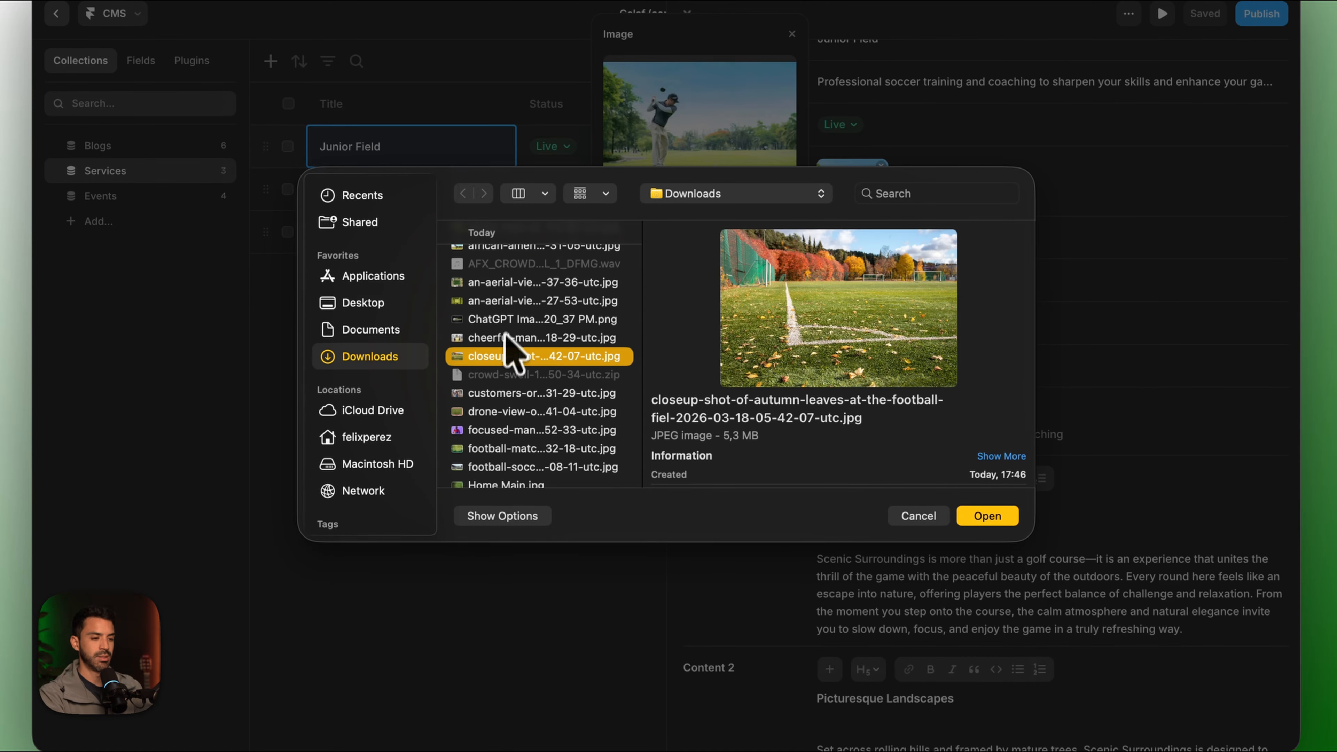
left_click(995, 515)
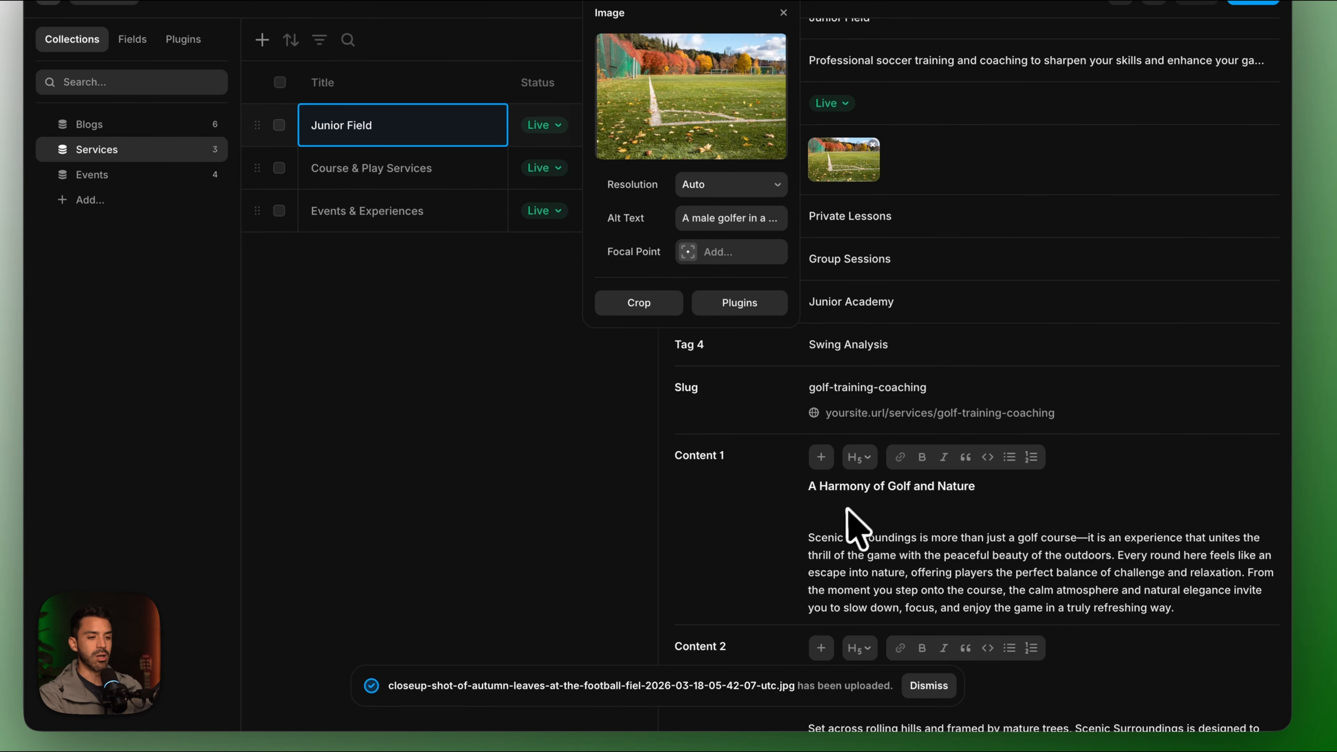
left_click(1180, 610)
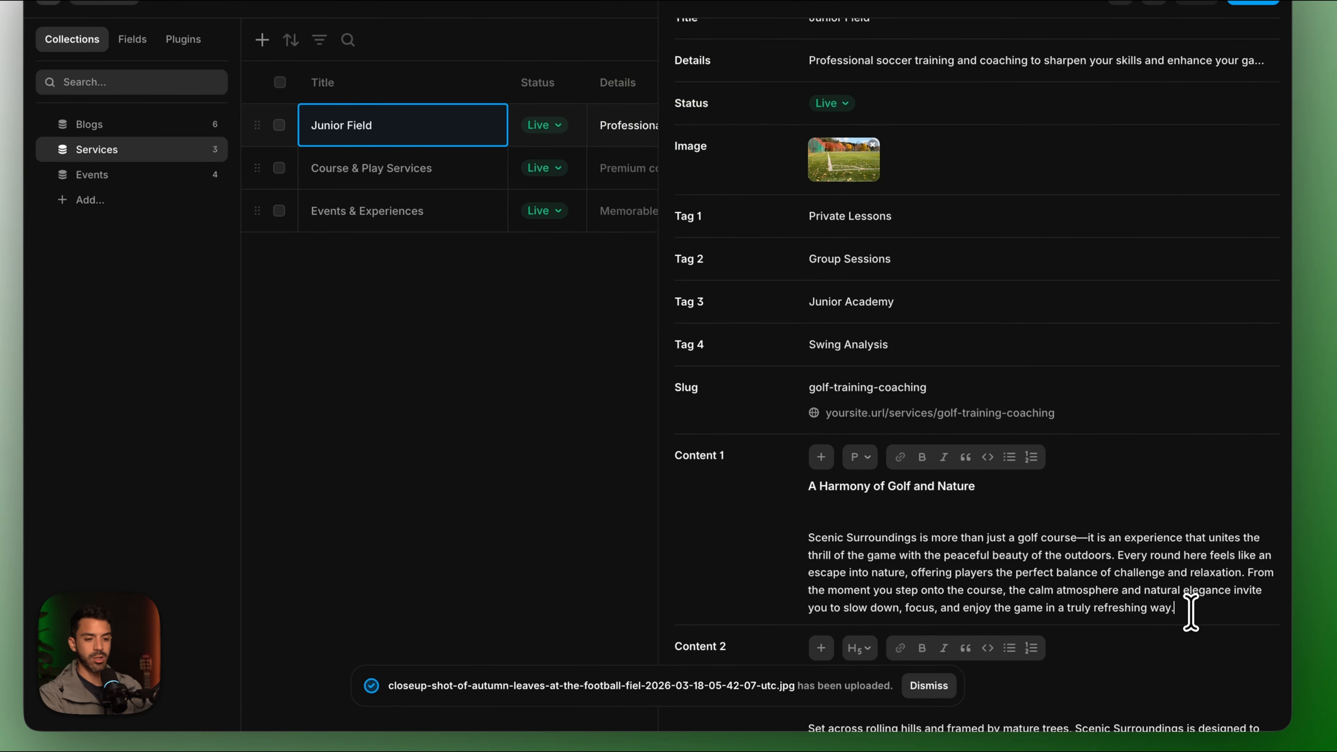
Rename the Content 1 heading to 'PErfect place to play'.
left_click_drag(1190, 611, 810, 511)
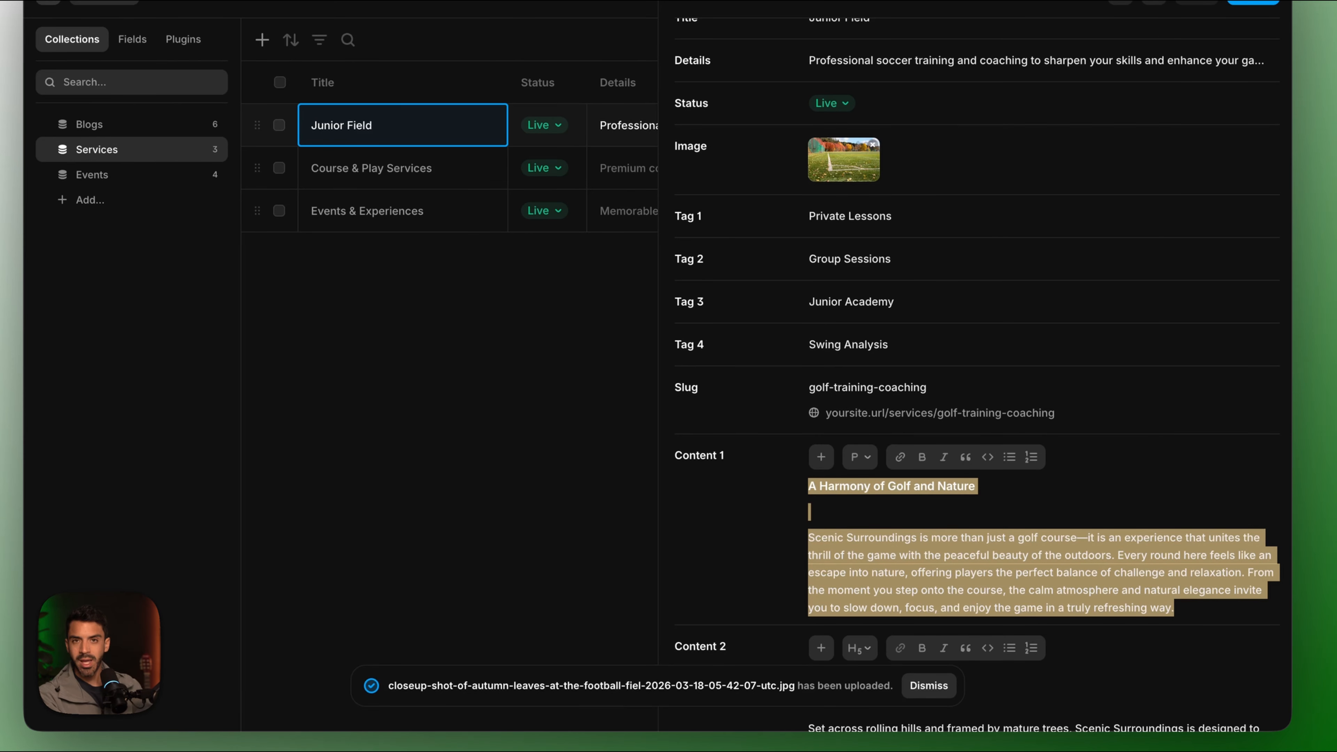
left_click(988, 493)
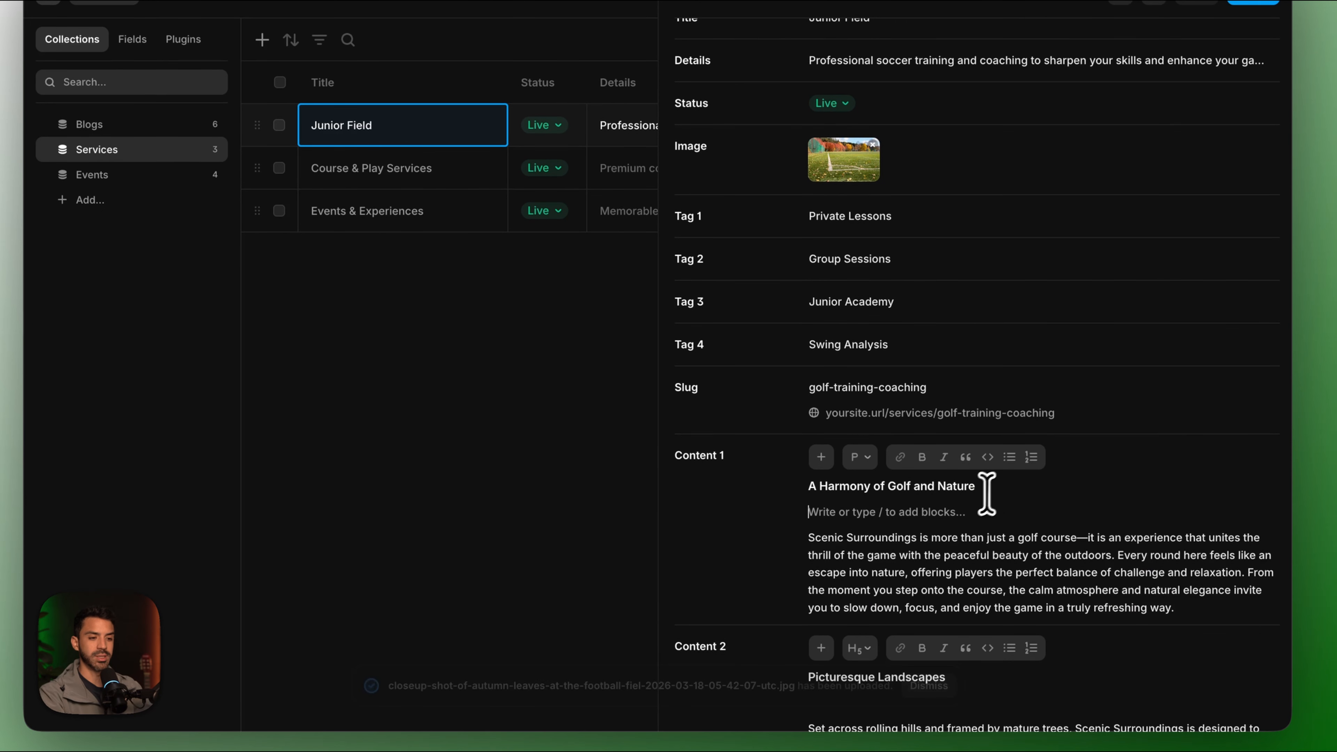
left_click_drag(988, 492, 704, 501)
type("PErfe")
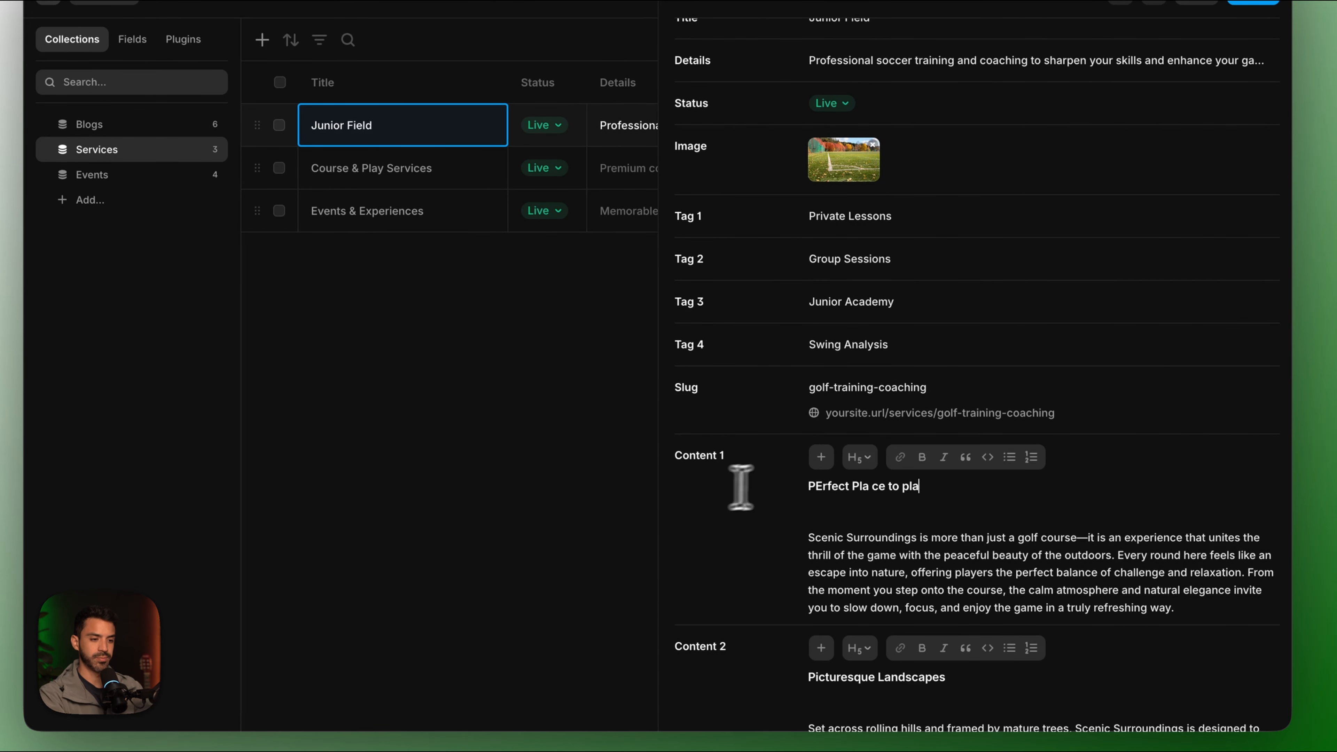
type("ct place to play")
Rename the Content 2 heading to 'The best on the city' and leave the CMS.
scroll(894, 516, "down", 4)
left_click(968, 509)
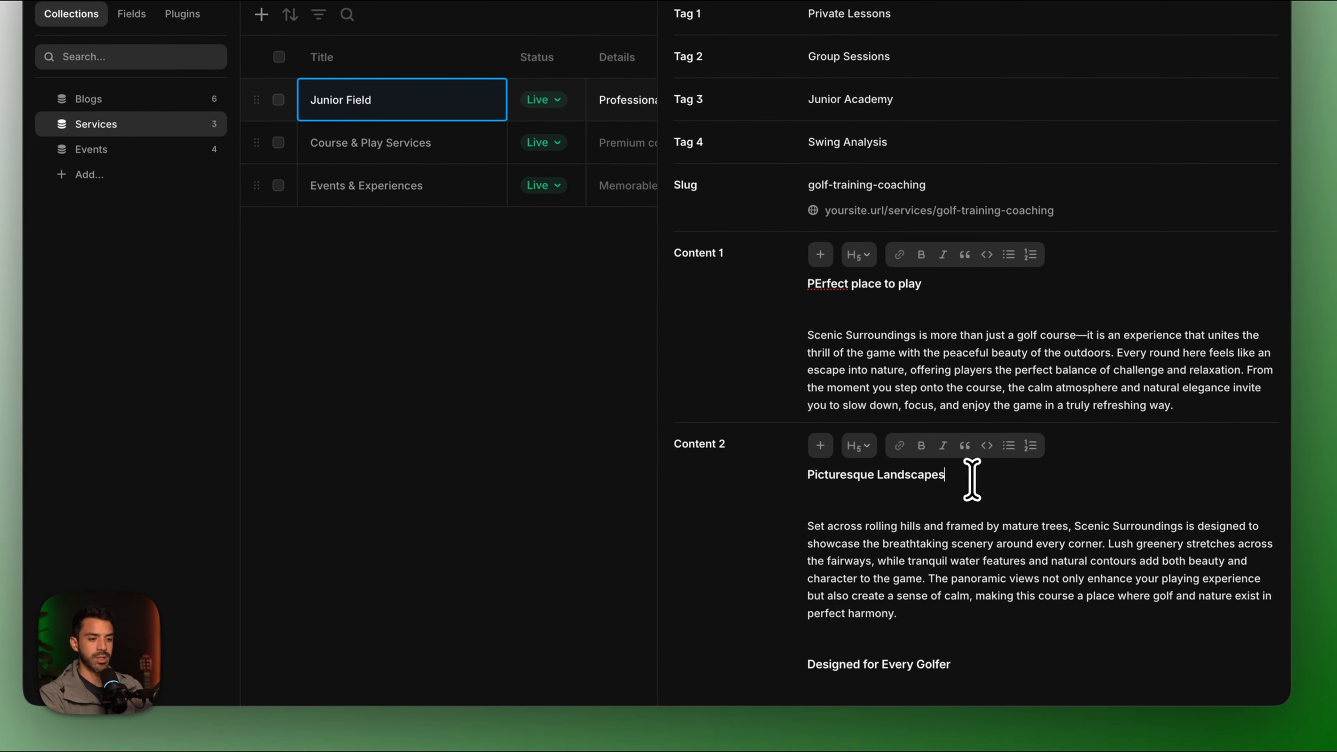
left_click_drag(971, 479, 726, 476)
type("The best on the city")
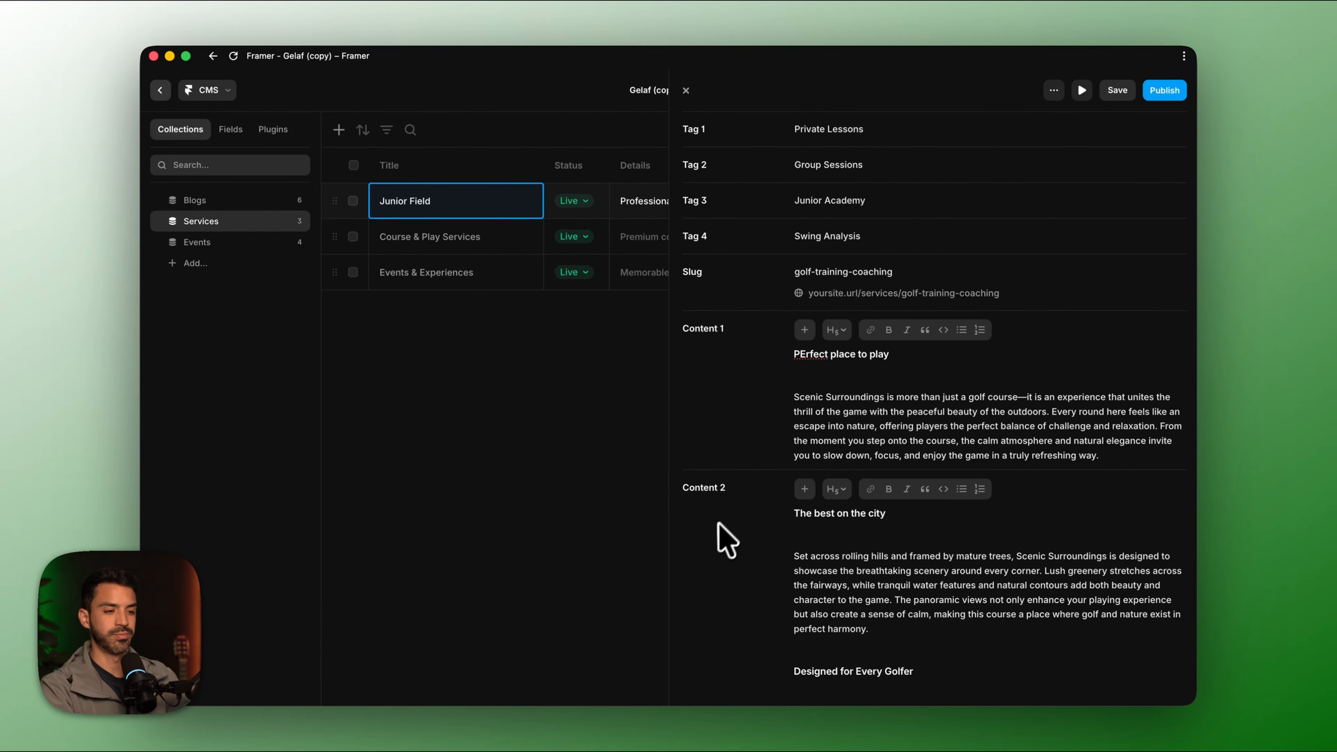
scroll(741, 546, "down", 8)
scroll(737, 526, "up", 12)
left_click(160, 90)
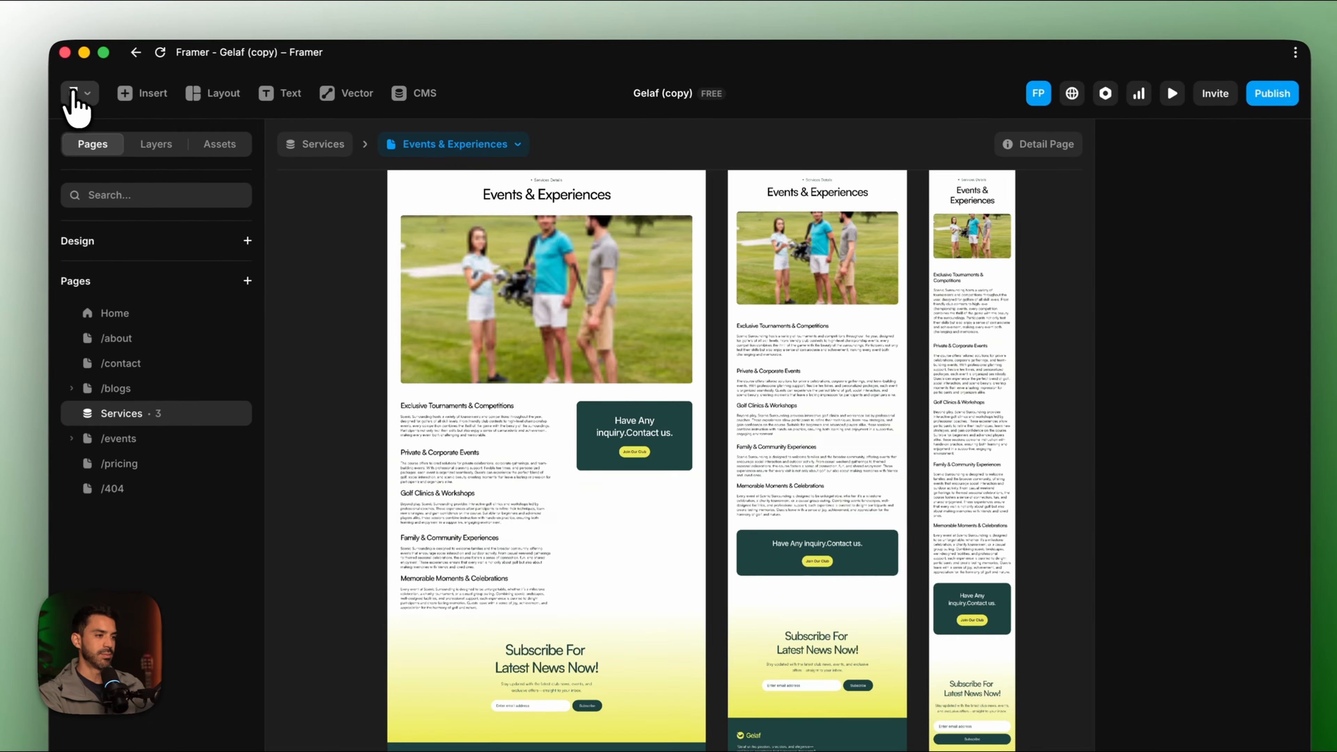
Review the Junior Field service page on the canvas and in the Services CMS collection.
scroll(563, 374, "up", 5)
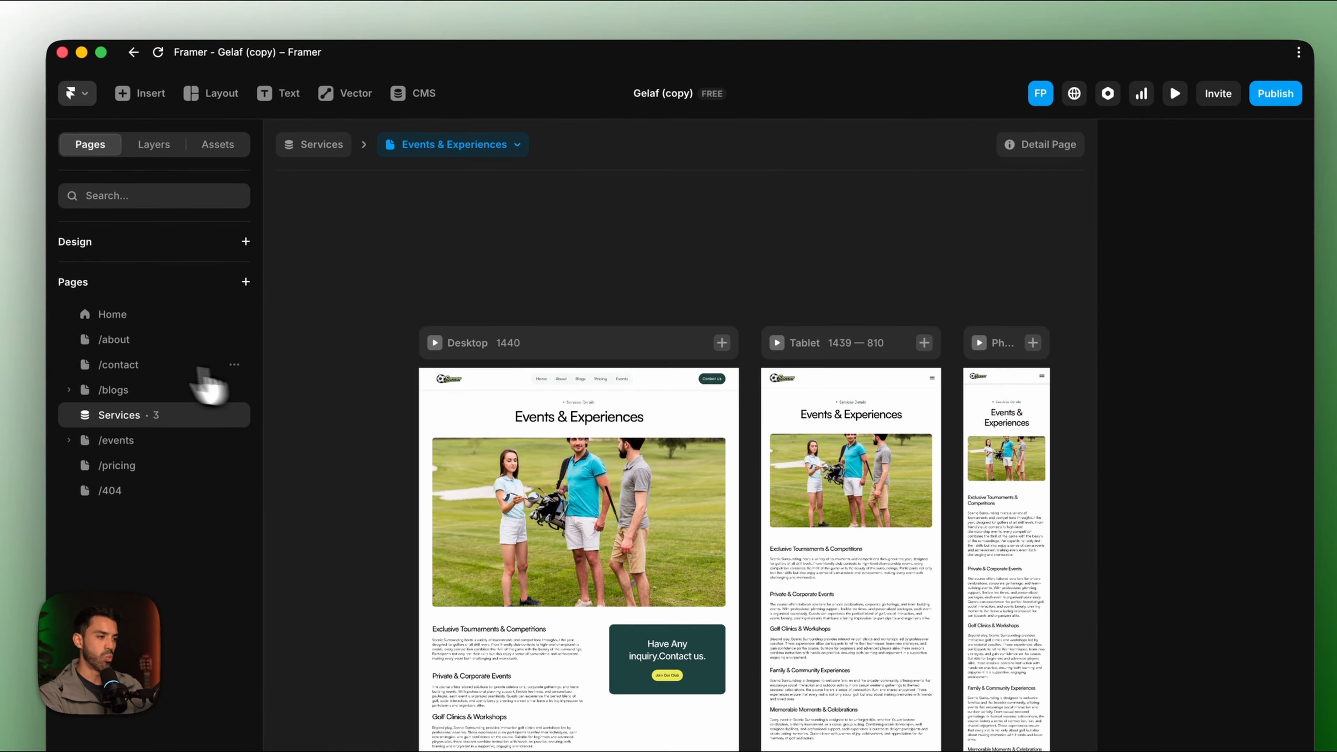
left_click(476, 146)
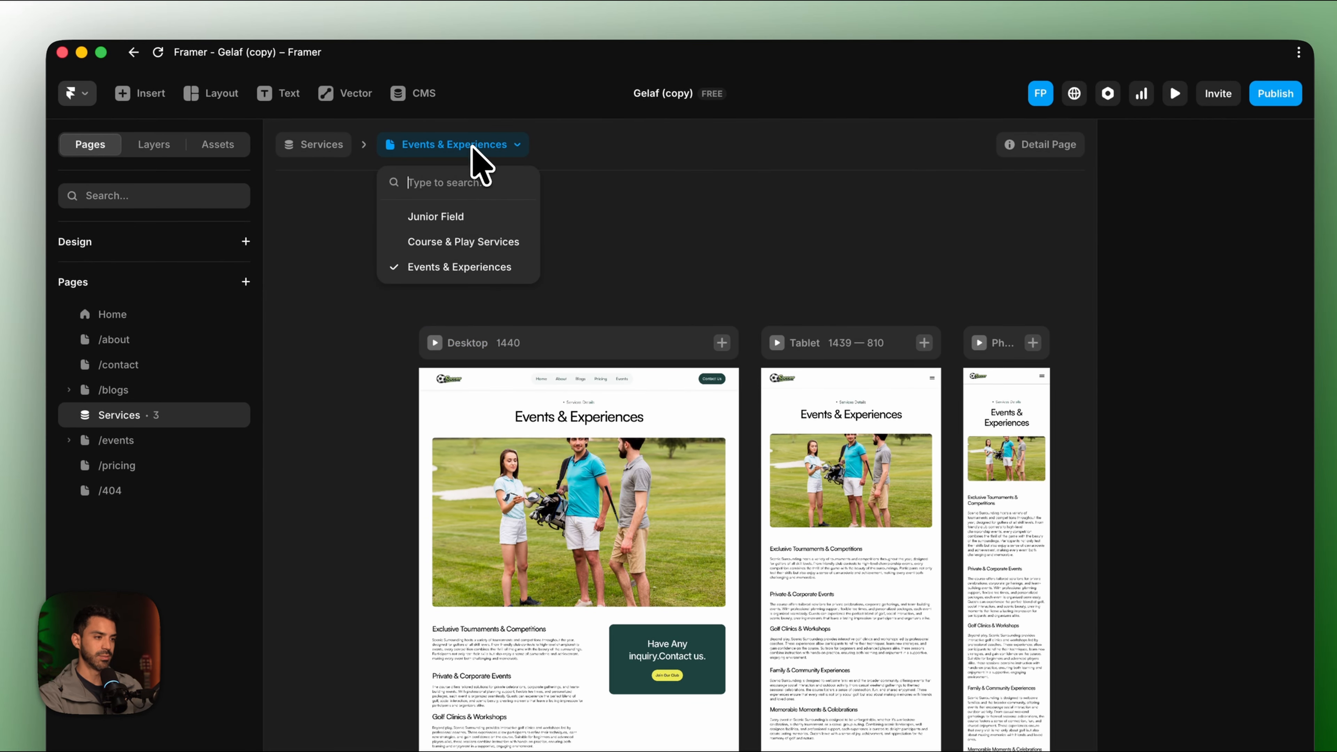
left_click(467, 217)
scroll(684, 464, "down", 5)
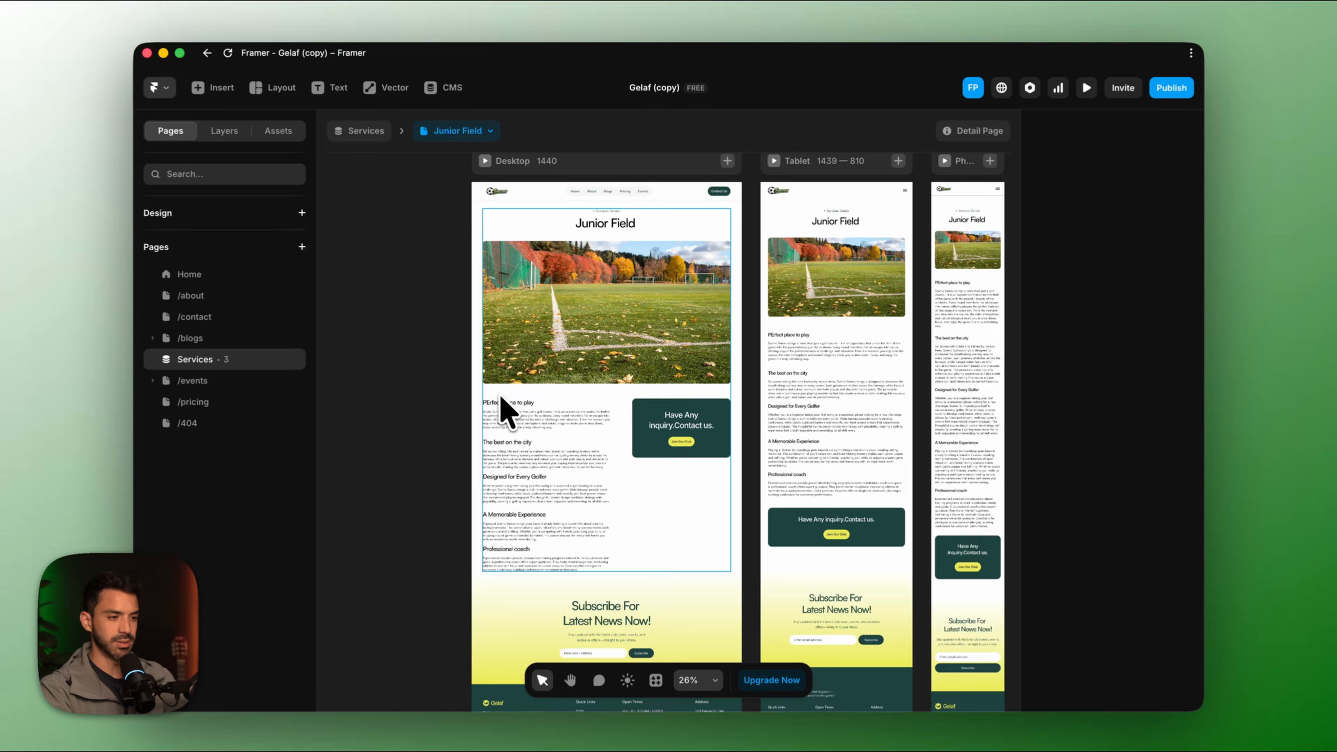
scroll(481, 426, "up", 8)
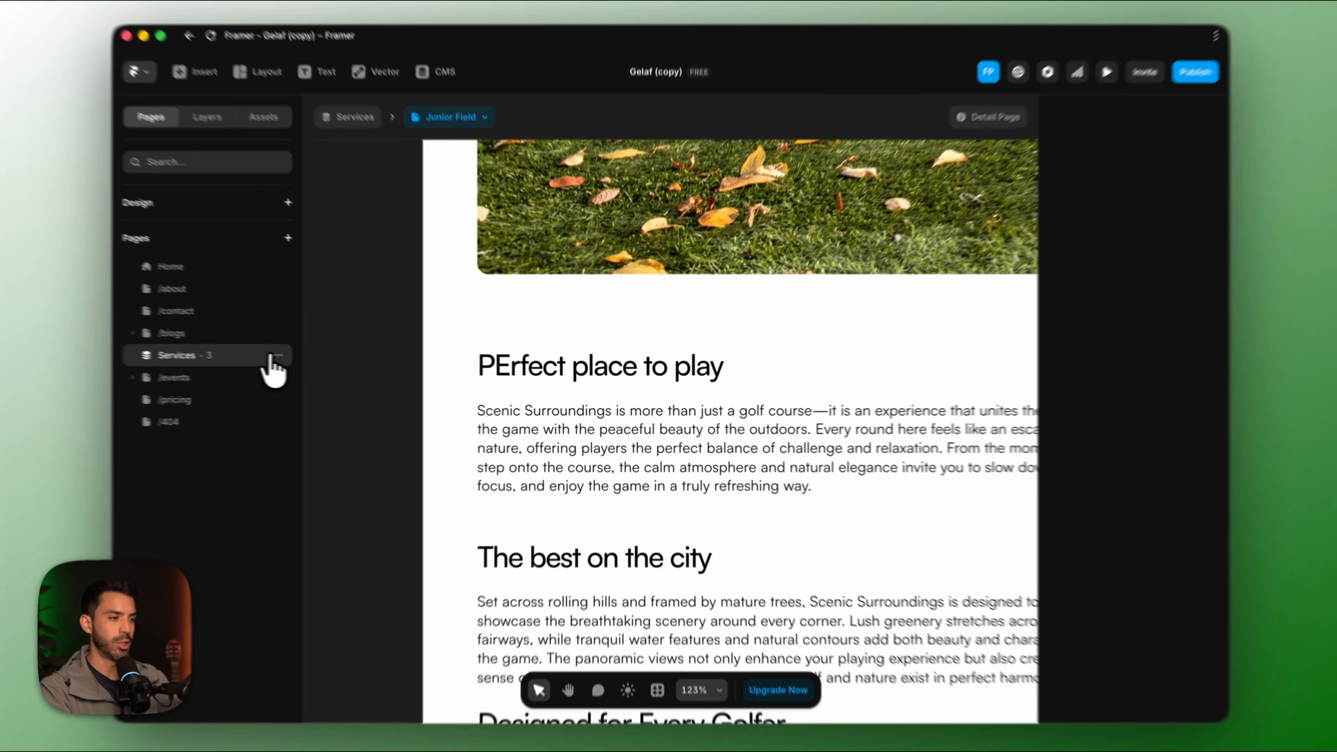
left_click(297, 358)
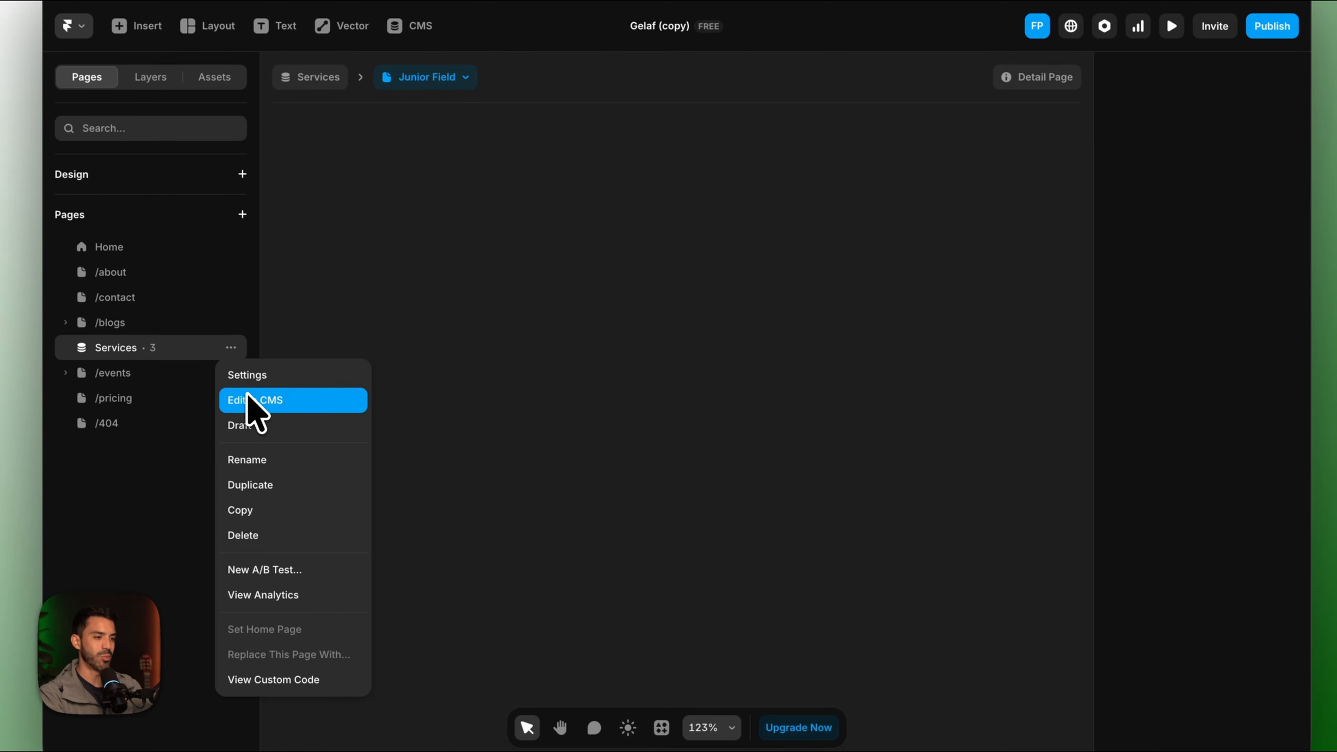
left_click(248, 399)
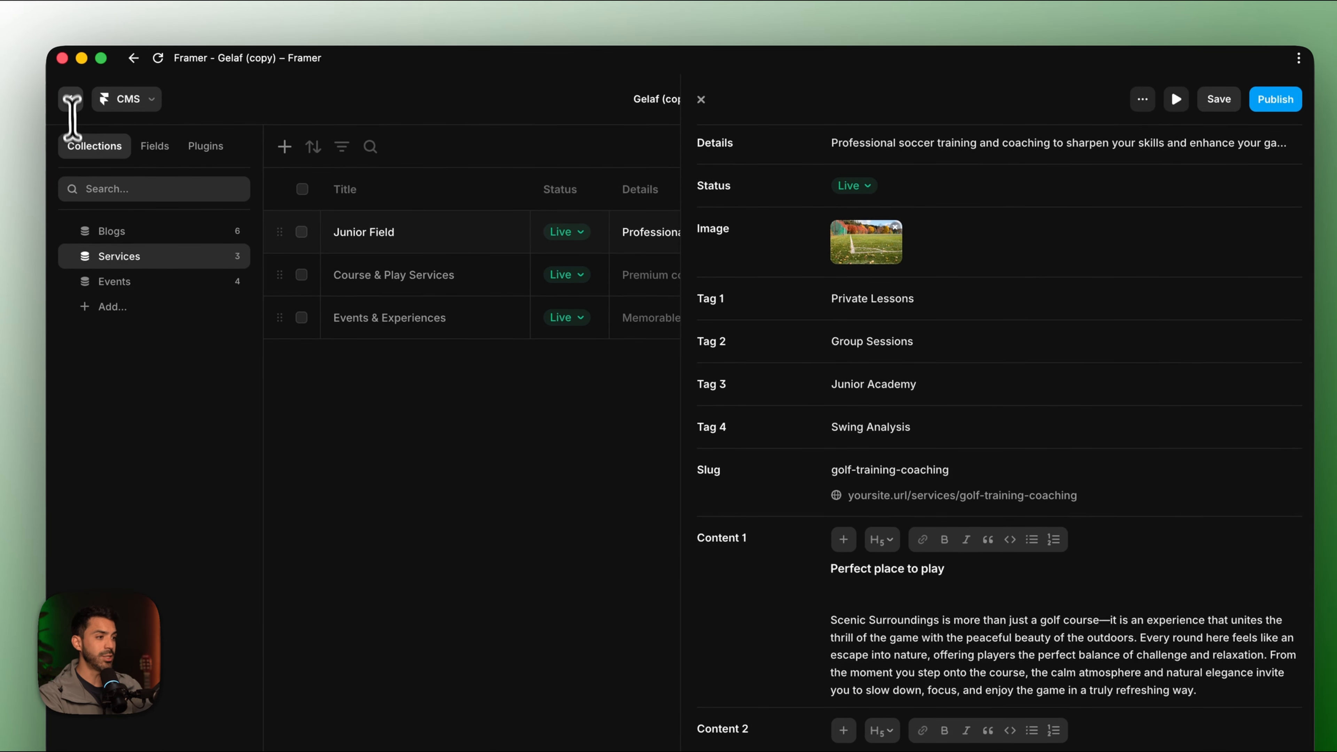
left_click(56, 15)
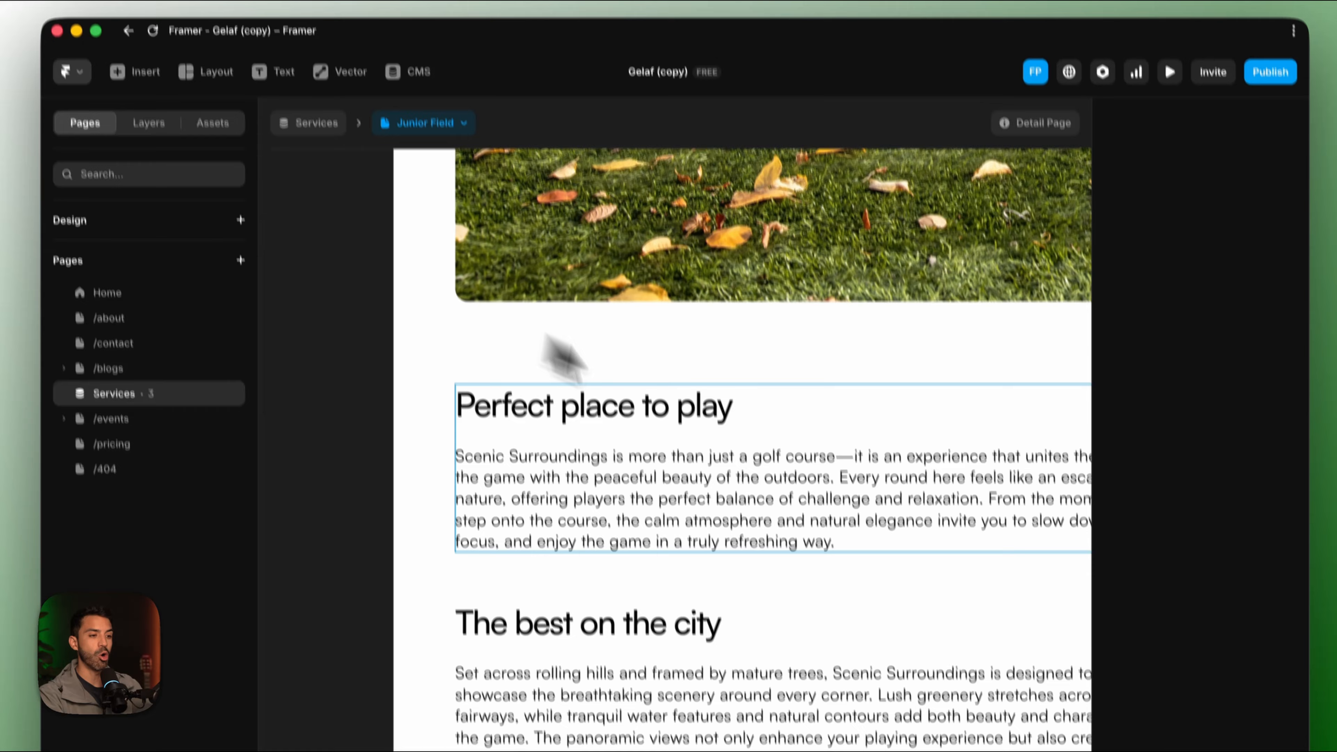
Leave the Gelaf (copy) editor for the dashboard using the Framer menu.
scroll(717, 426, "down", 10)
scroll(710, 440, "up", 4)
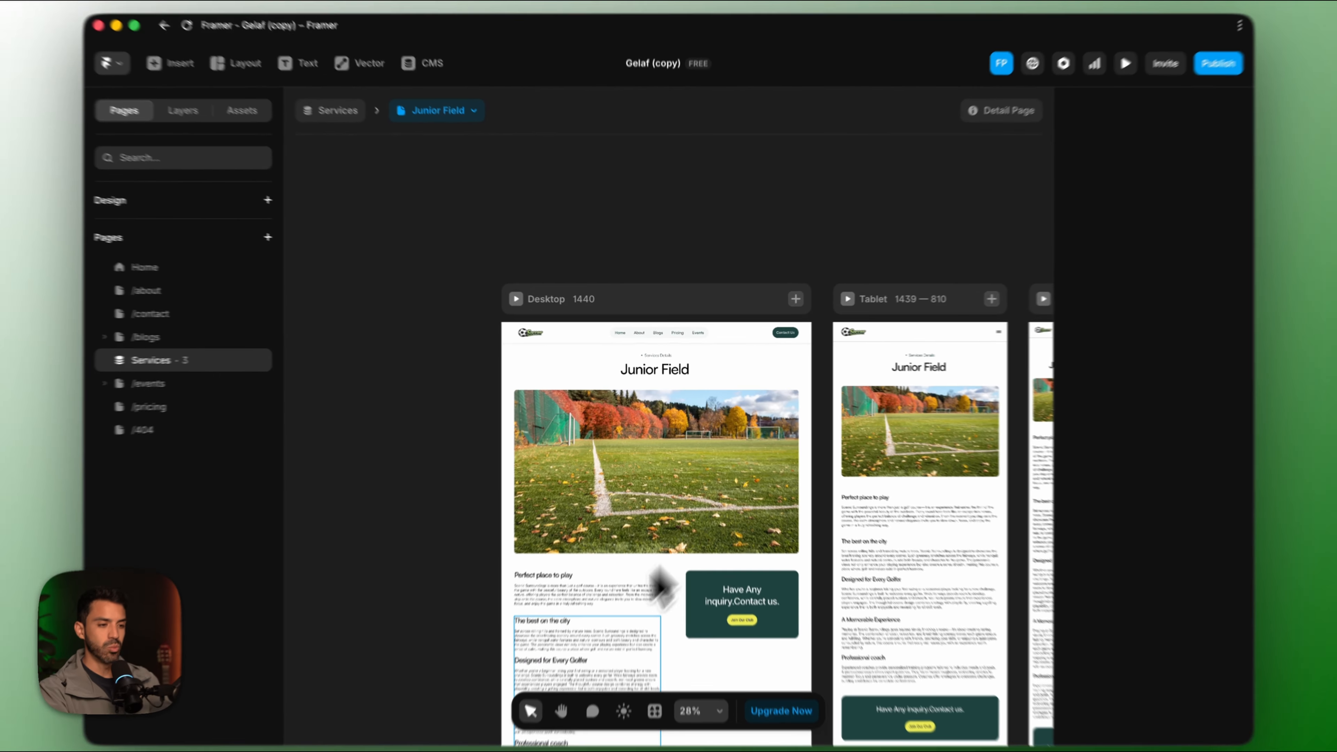
scroll(655, 617, "down", 2)
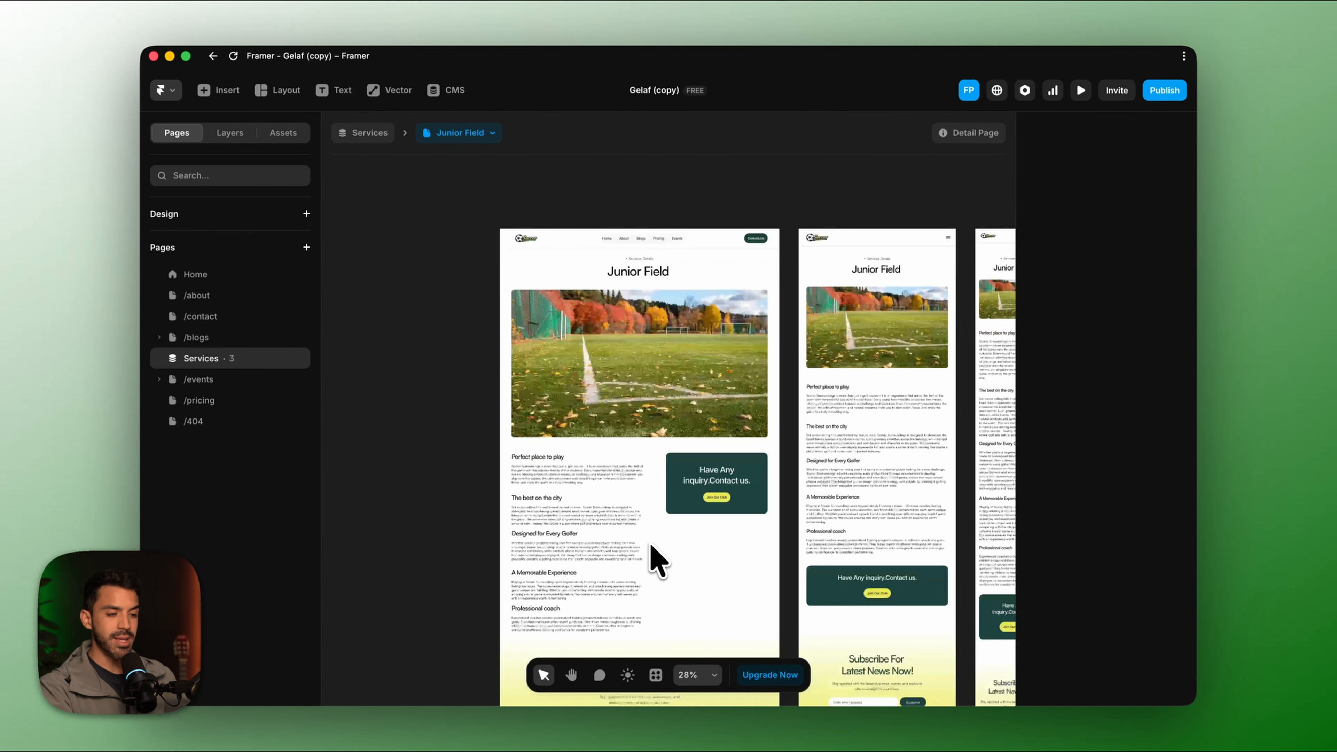
scroll(651, 545, "down", 1)
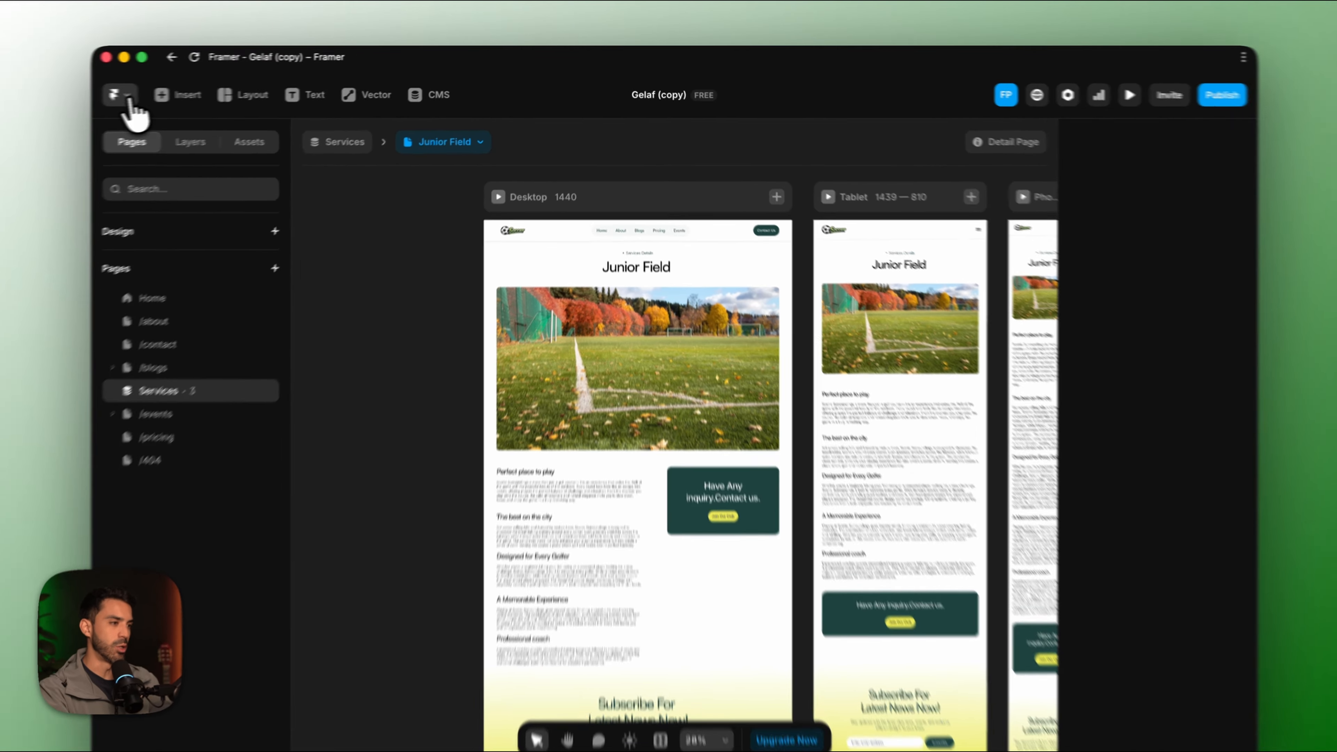
left_click(165, 90)
left_click(149, 174)
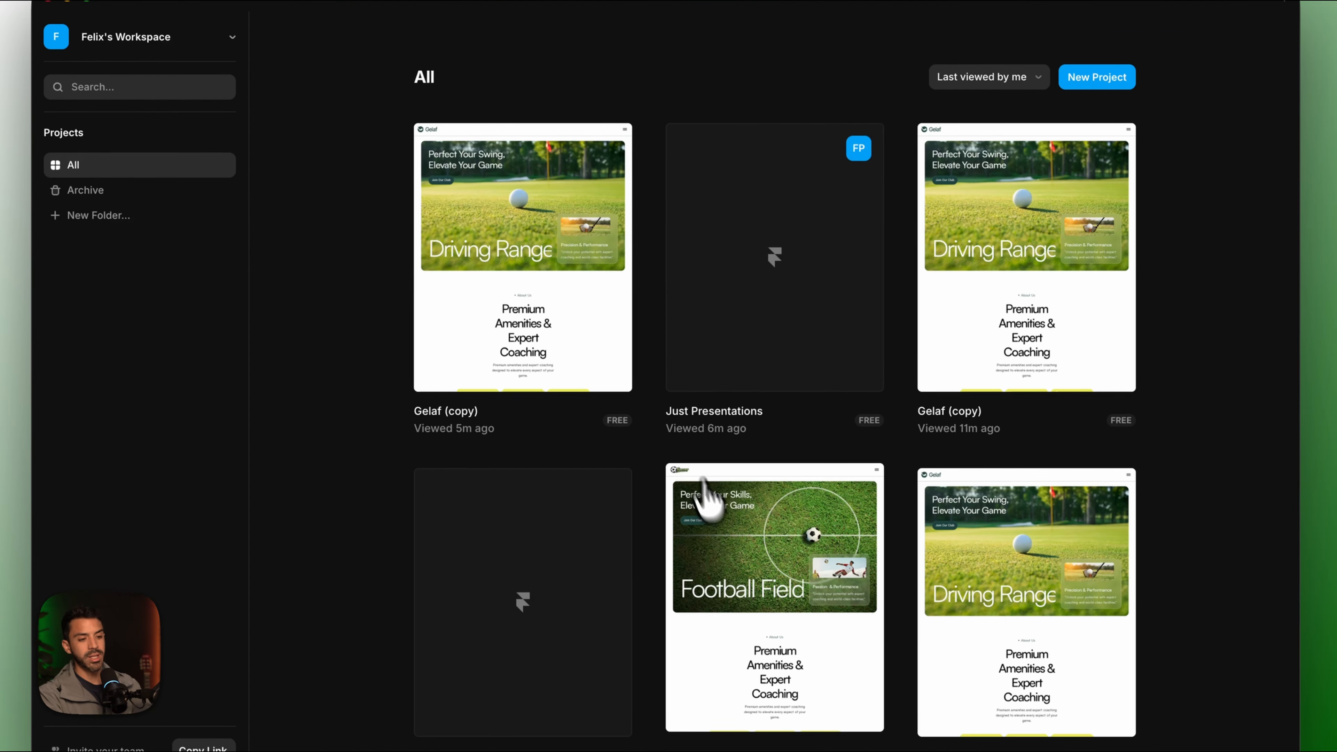
Open the Gelaf Bookla project, look over its home page, and view the Junior Field service page.
scroll(754, 547, "down", 2)
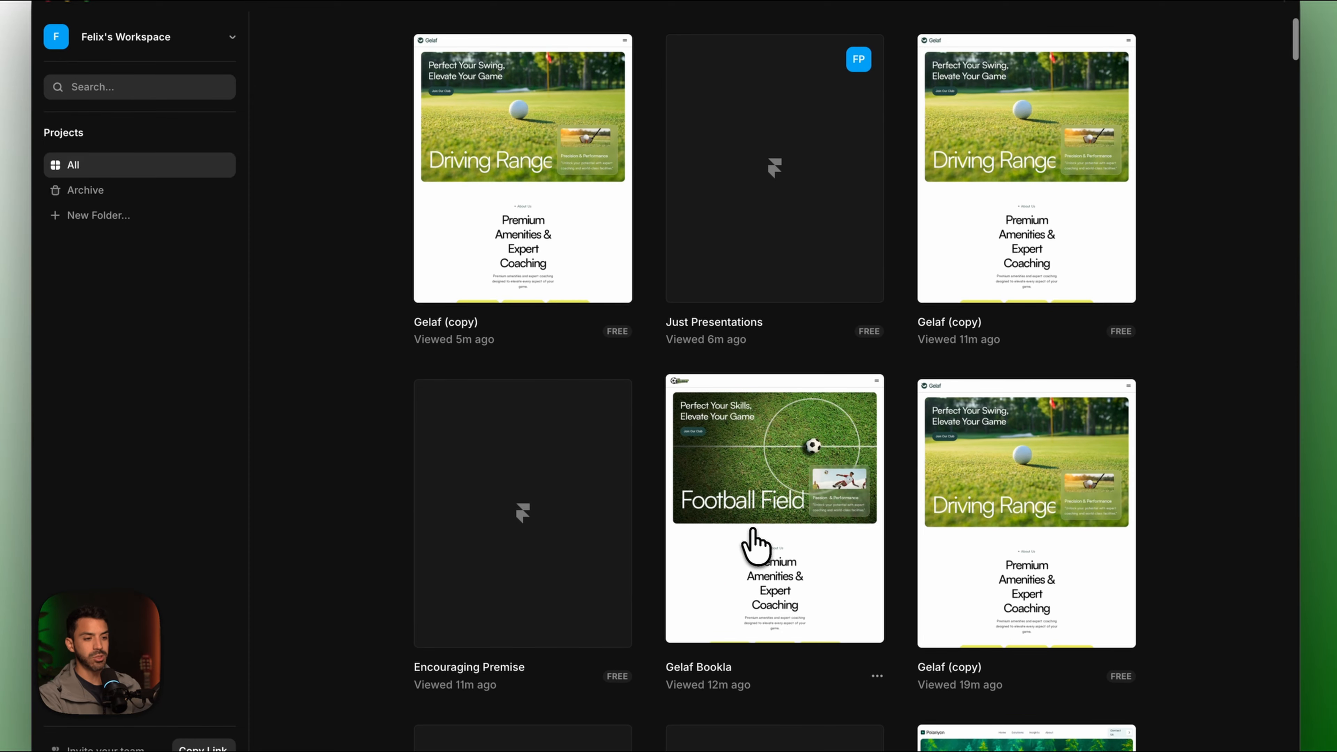
left_click(752, 530)
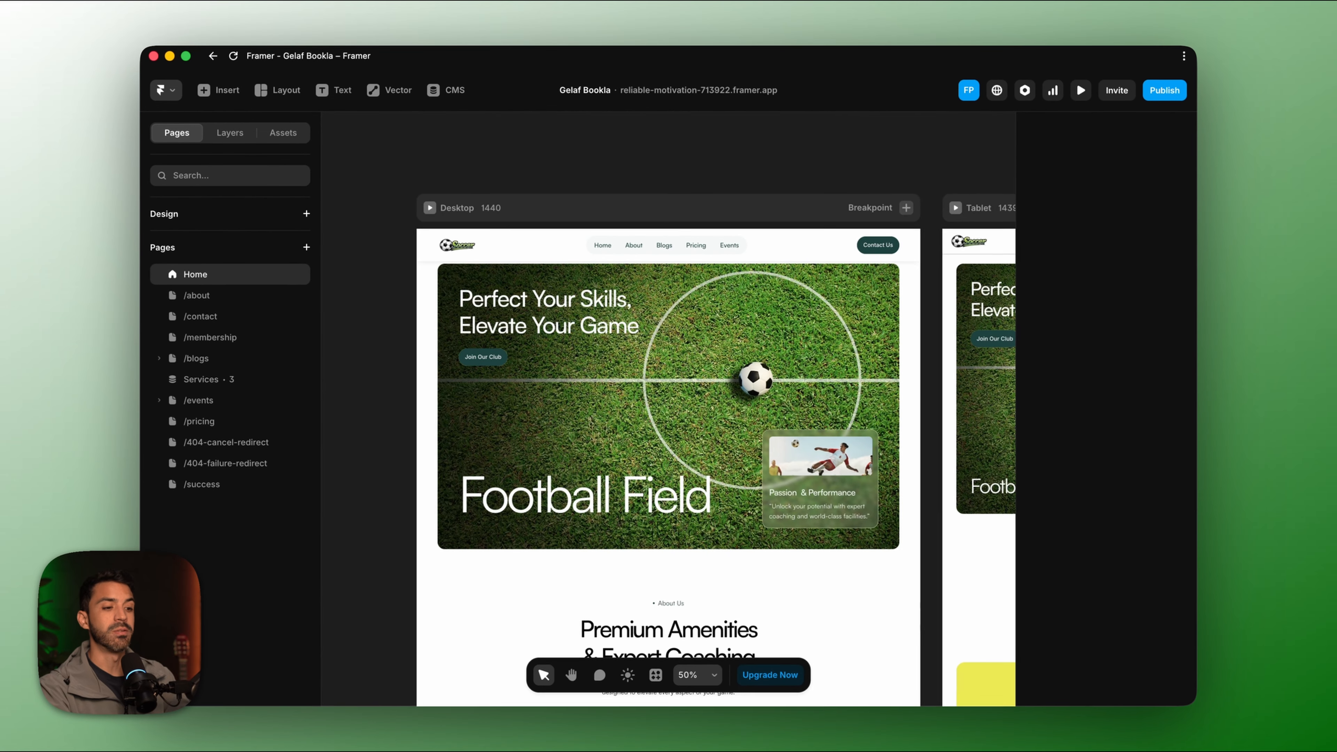
scroll(674, 411, "down", 5)
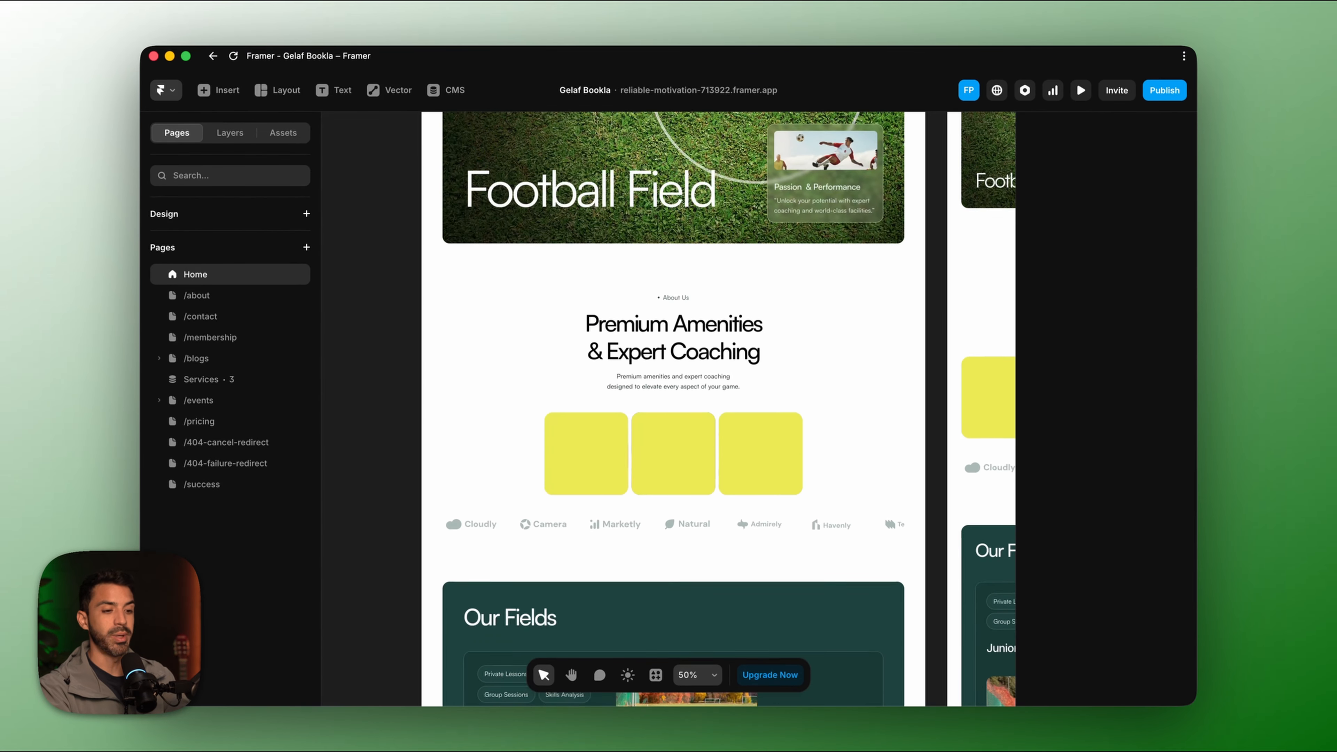
scroll(673, 410, "down", 10)
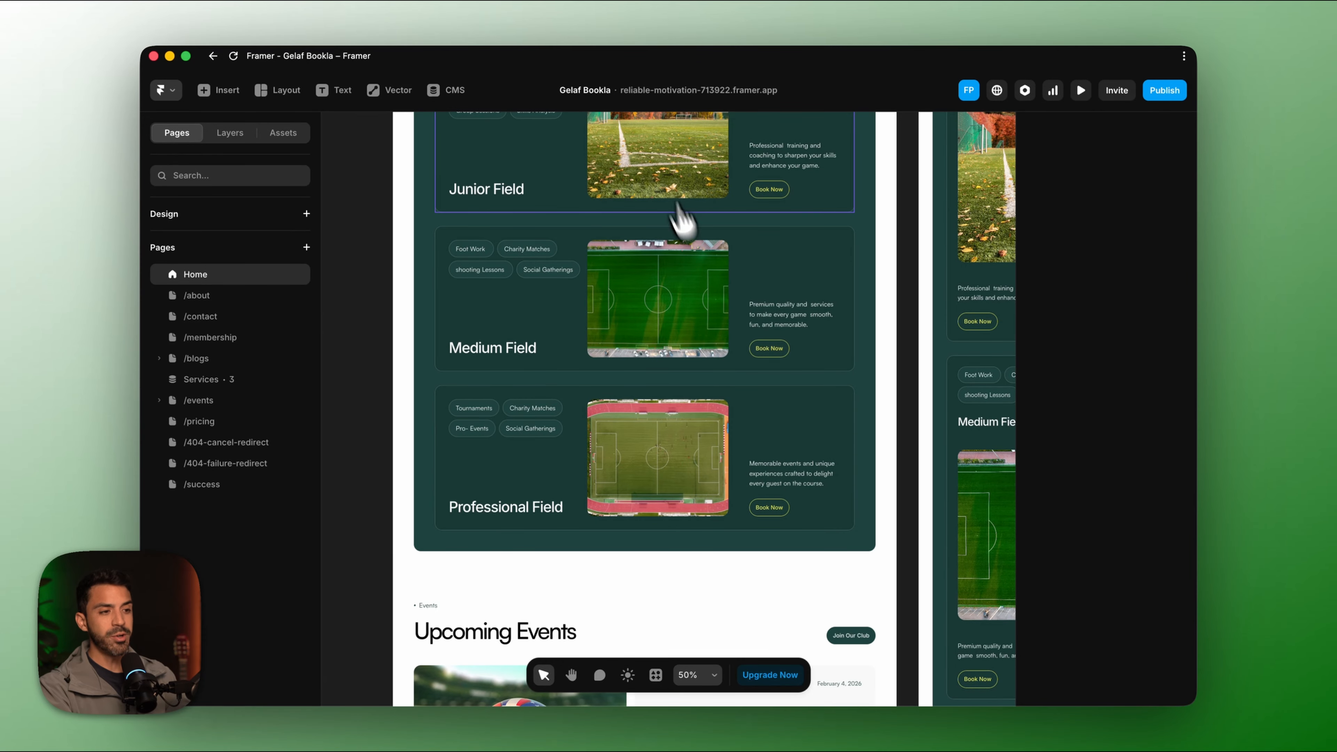
scroll(653, 232, "up", 3)
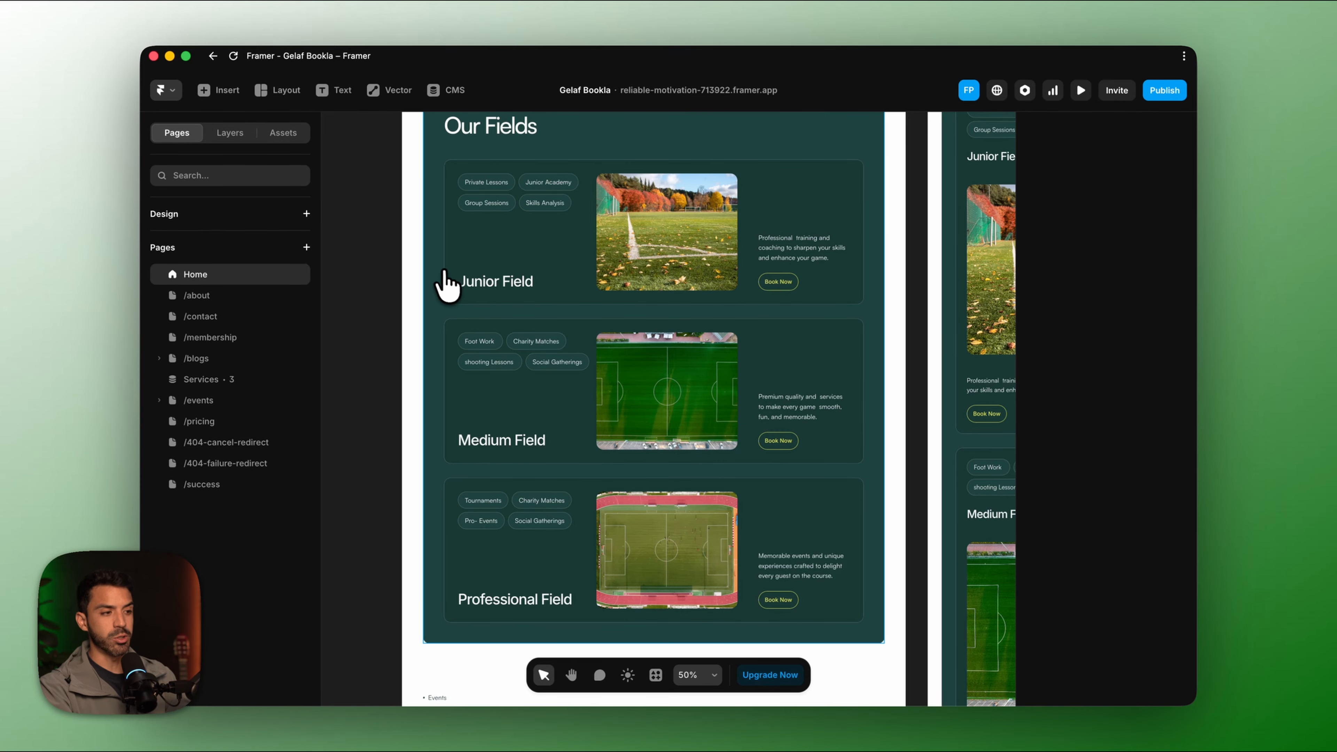
scroll(644, 316, "up", 4)
scroll(642, 318, "up", 1)
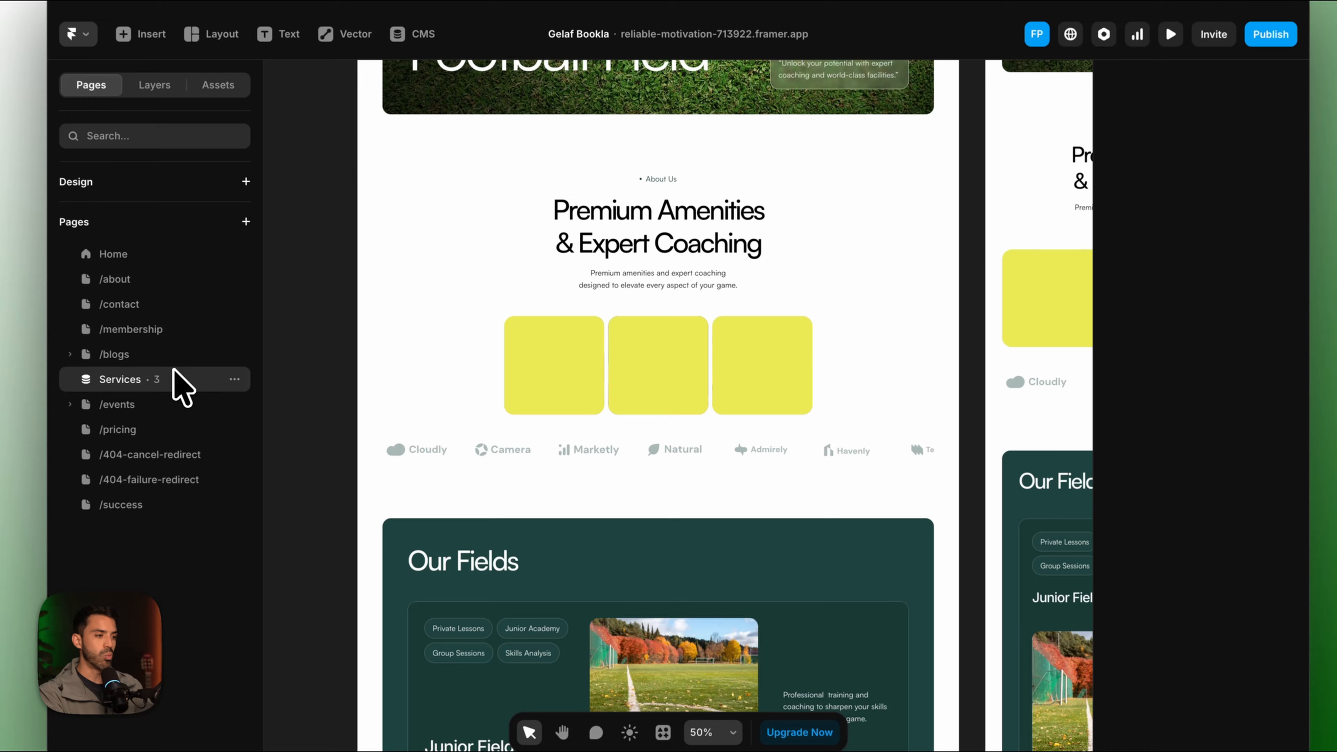
left_click(284, 379)
scroll(612, 507, "down", 10)
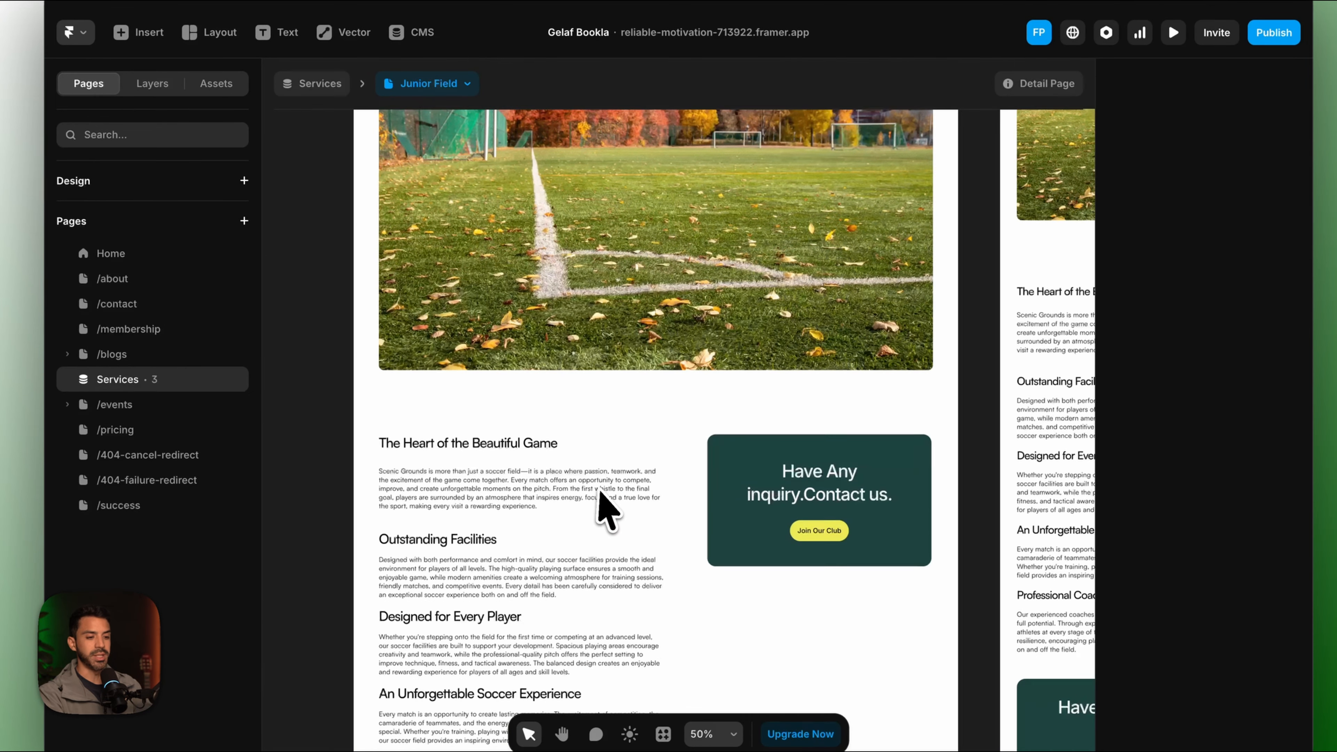
scroll(645, 295, "up", 3)
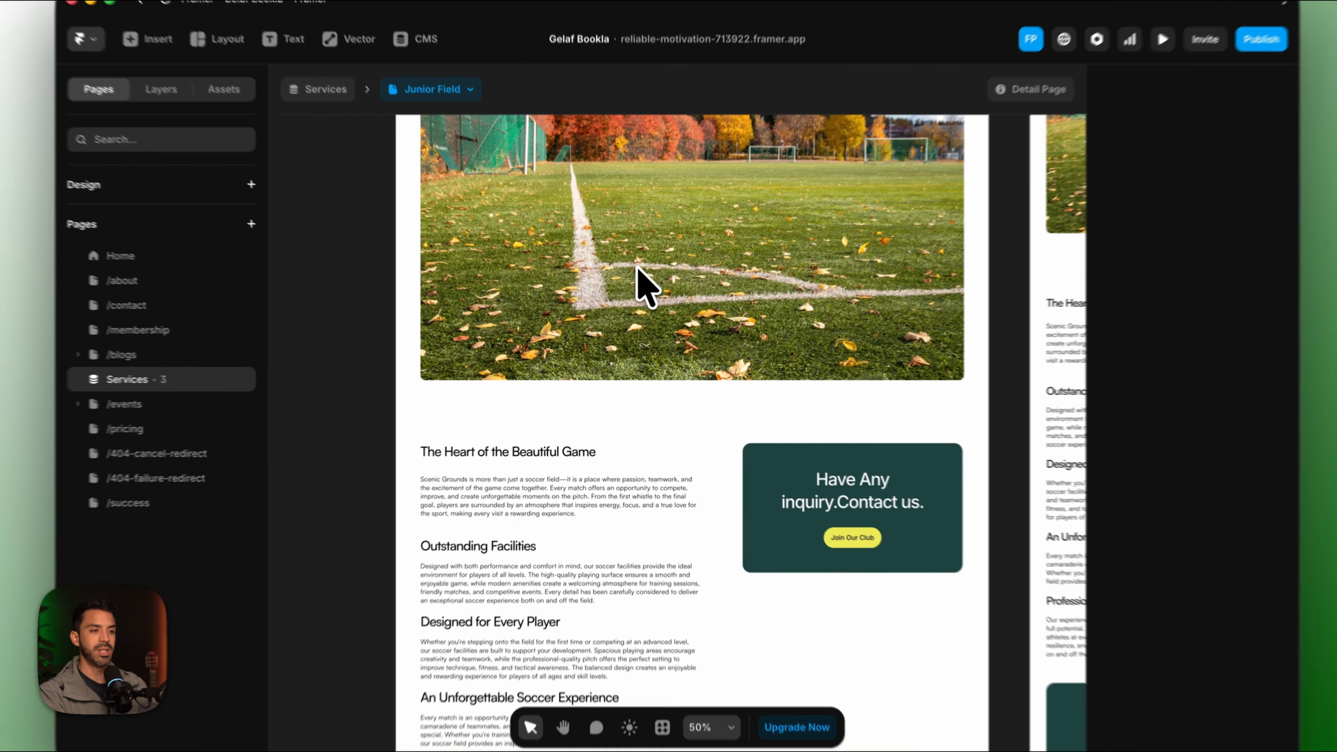
scroll(638, 274, "down", 3)
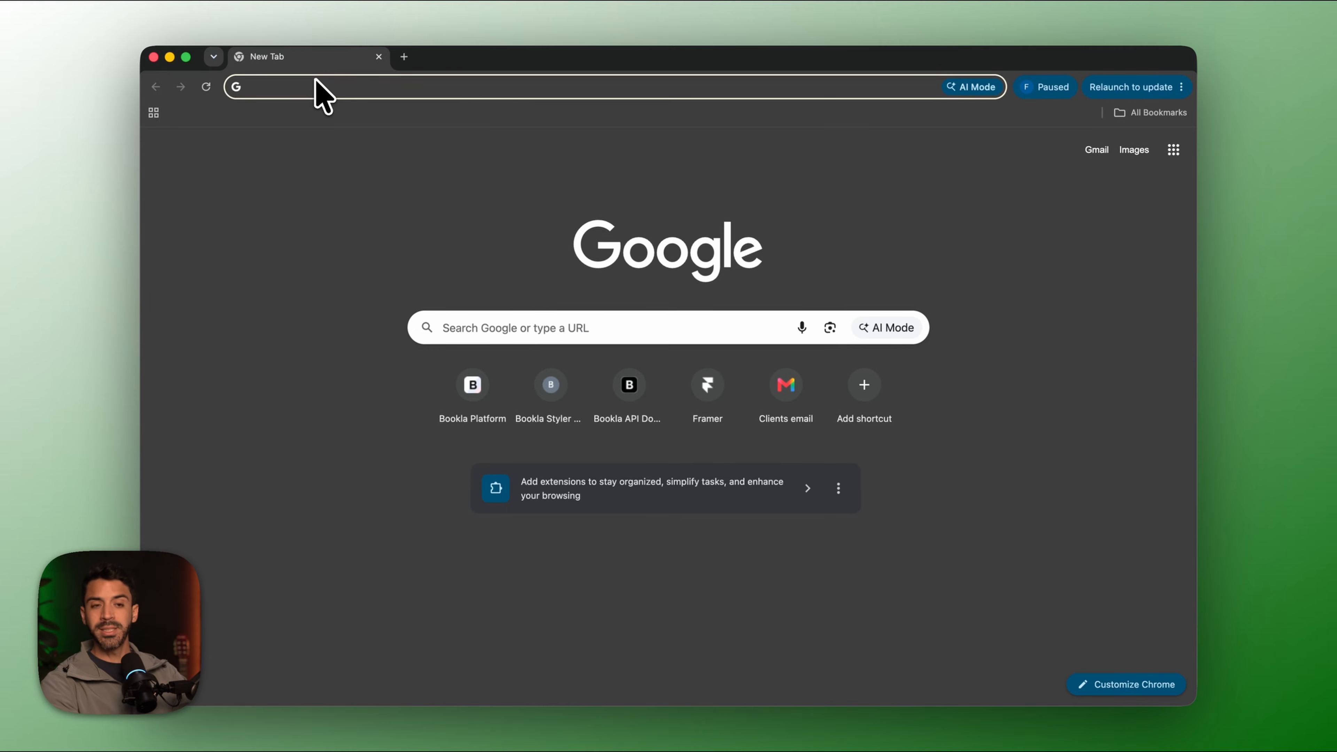
Load bookla.com, sign in, and switch the active company to Football Fields.
type("b")
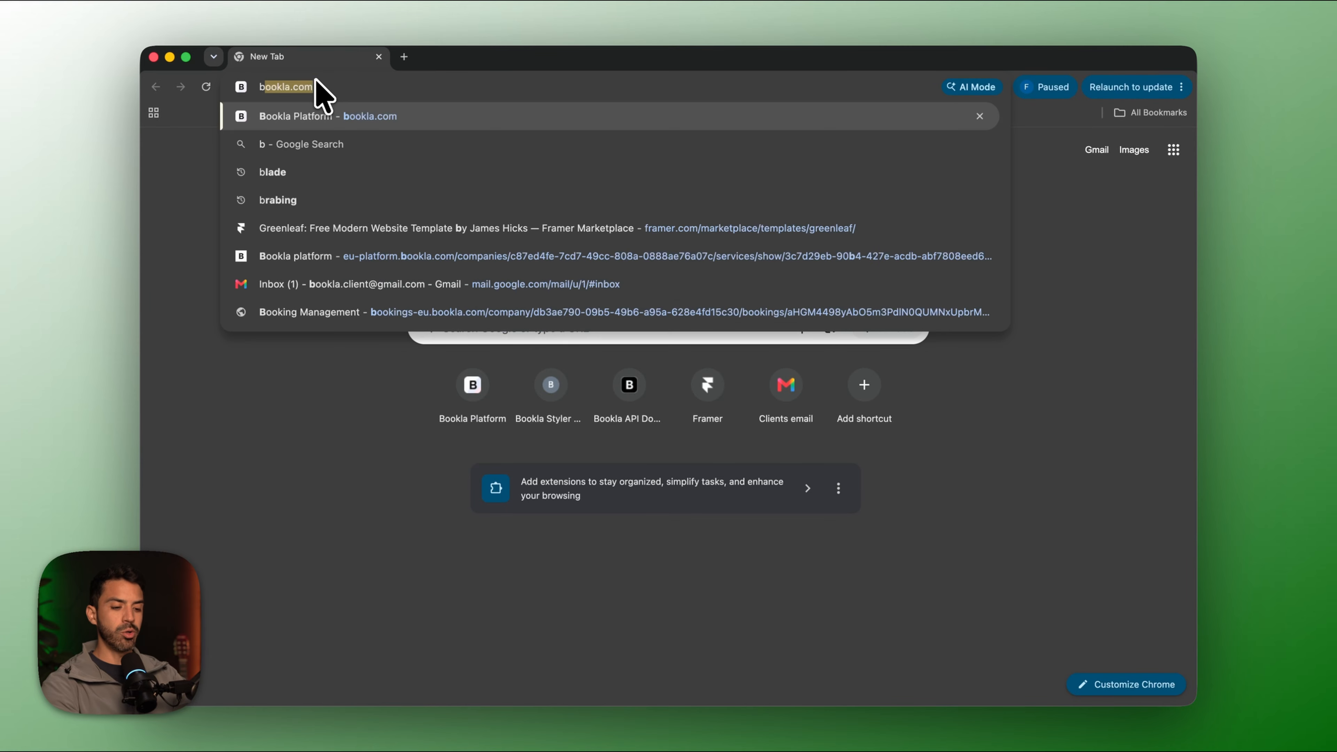
type("ookla.com")
key("Return")
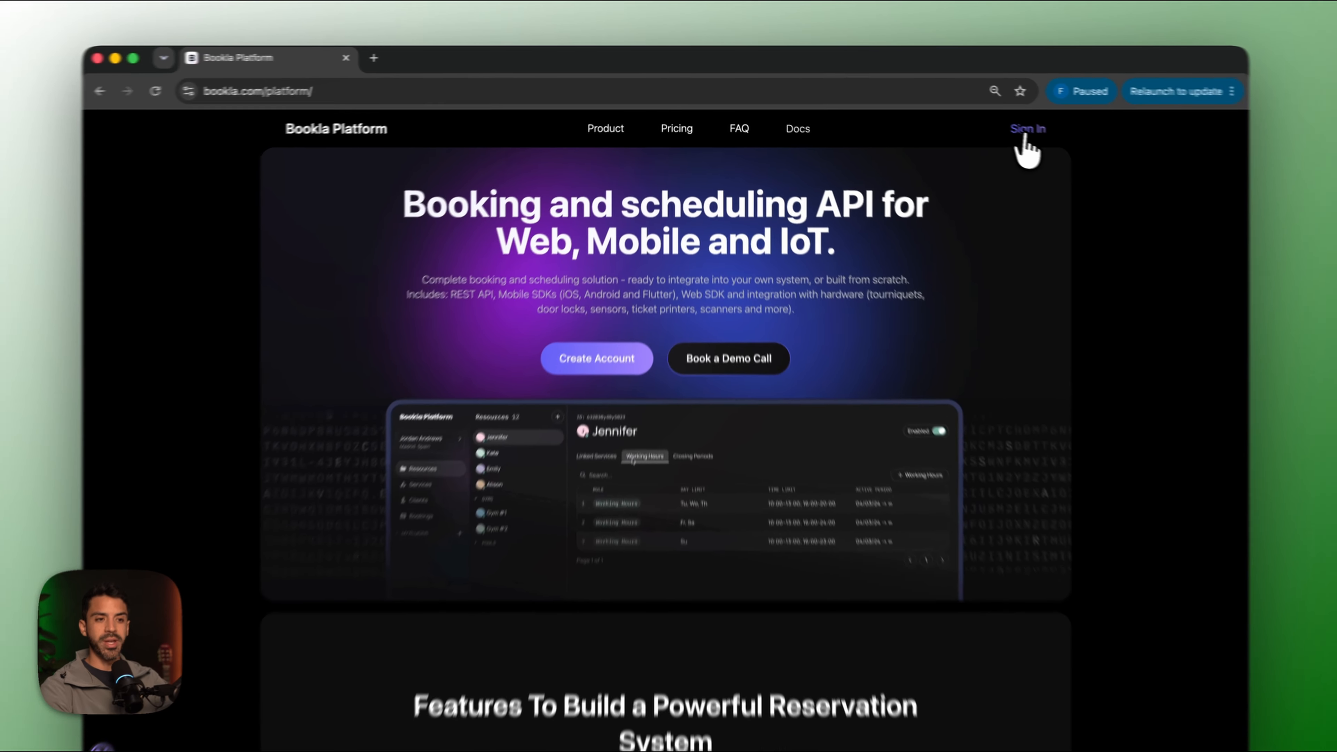
left_click(996, 122)
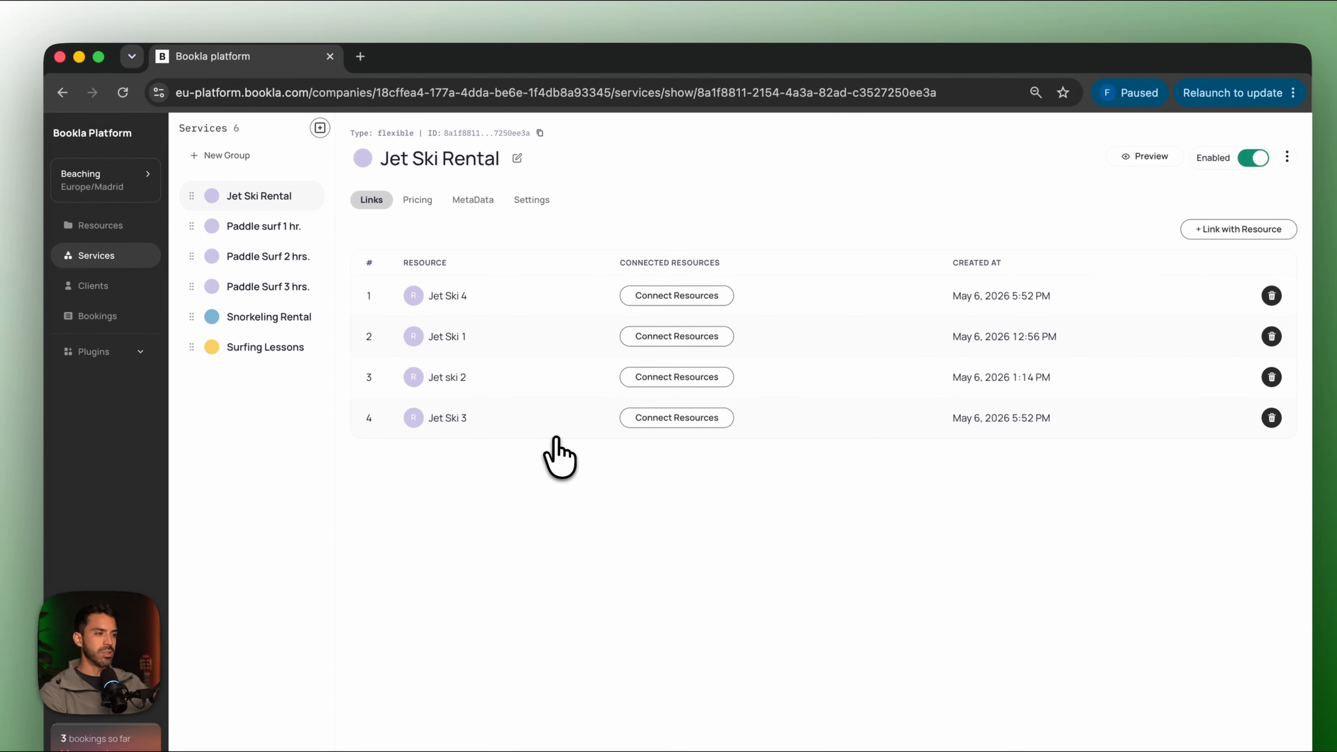
left_click(100, 173)
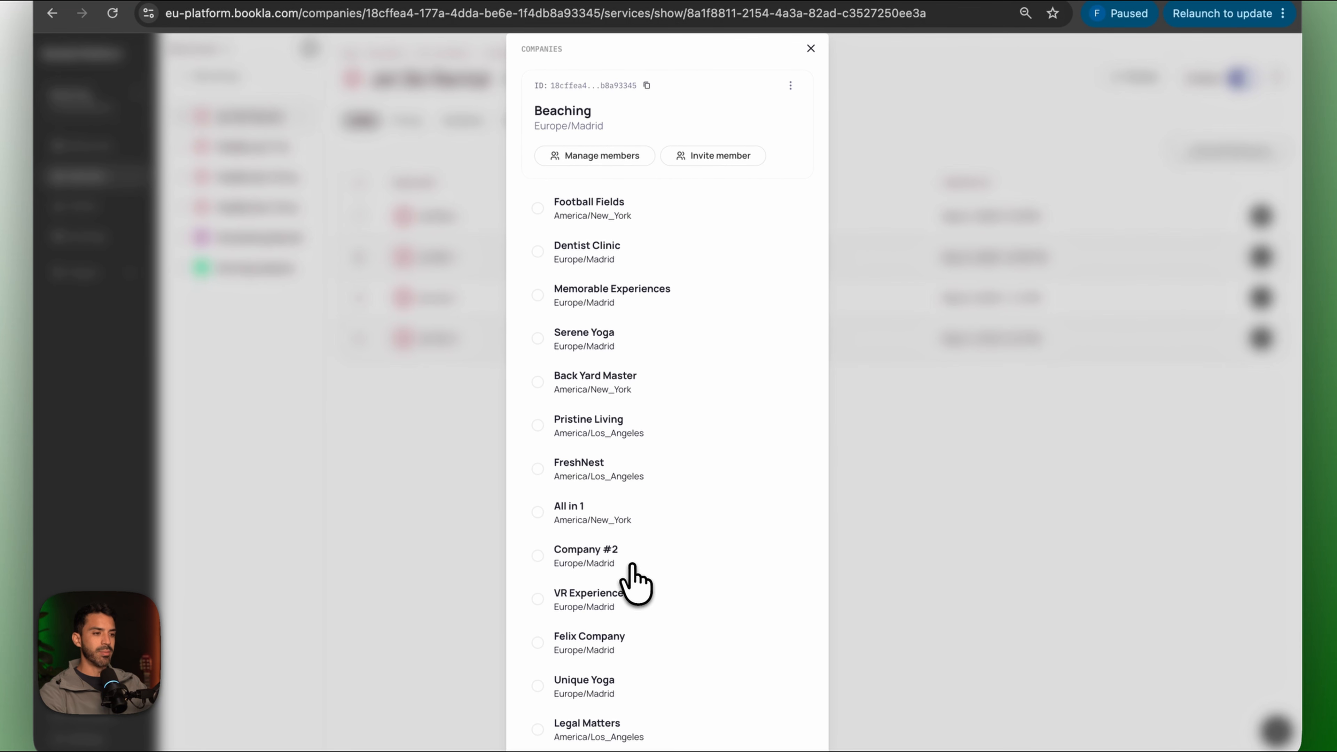
left_click(539, 214)
scroll(731, 663, "down", 5)
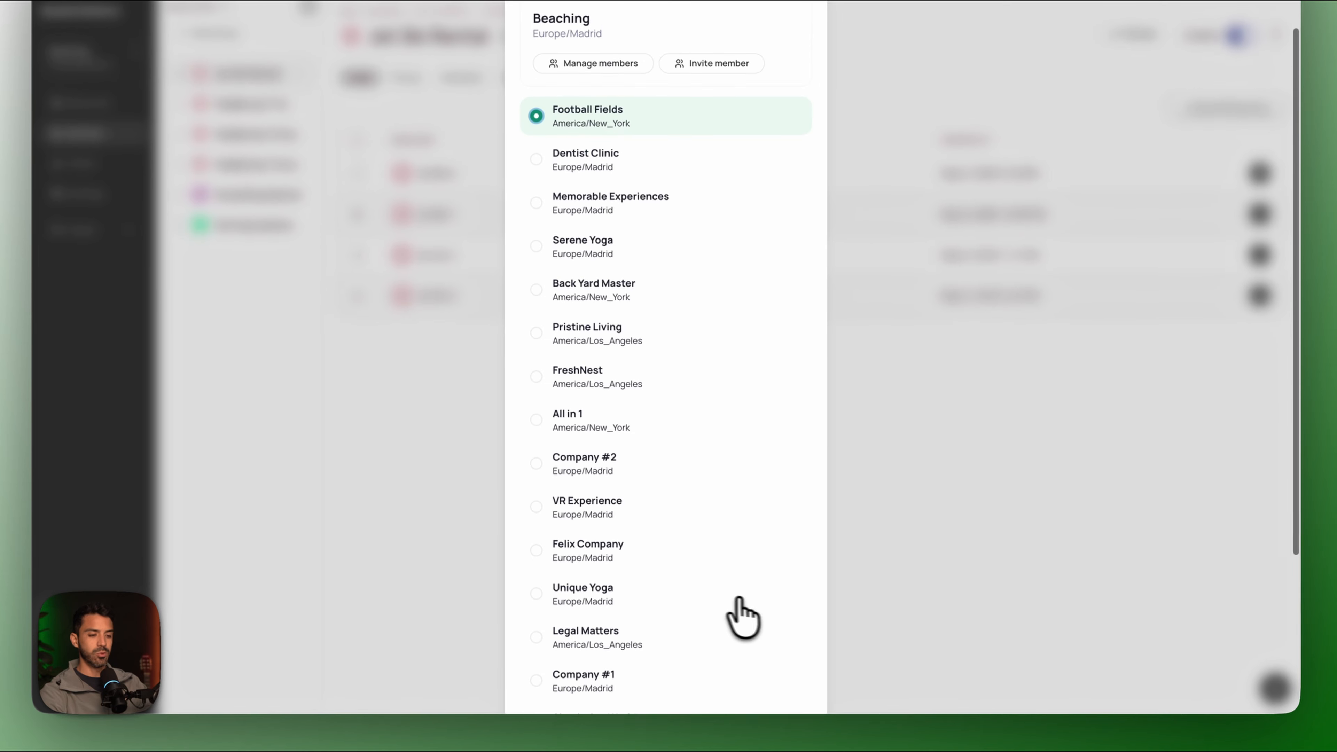
left_click(776, 734)
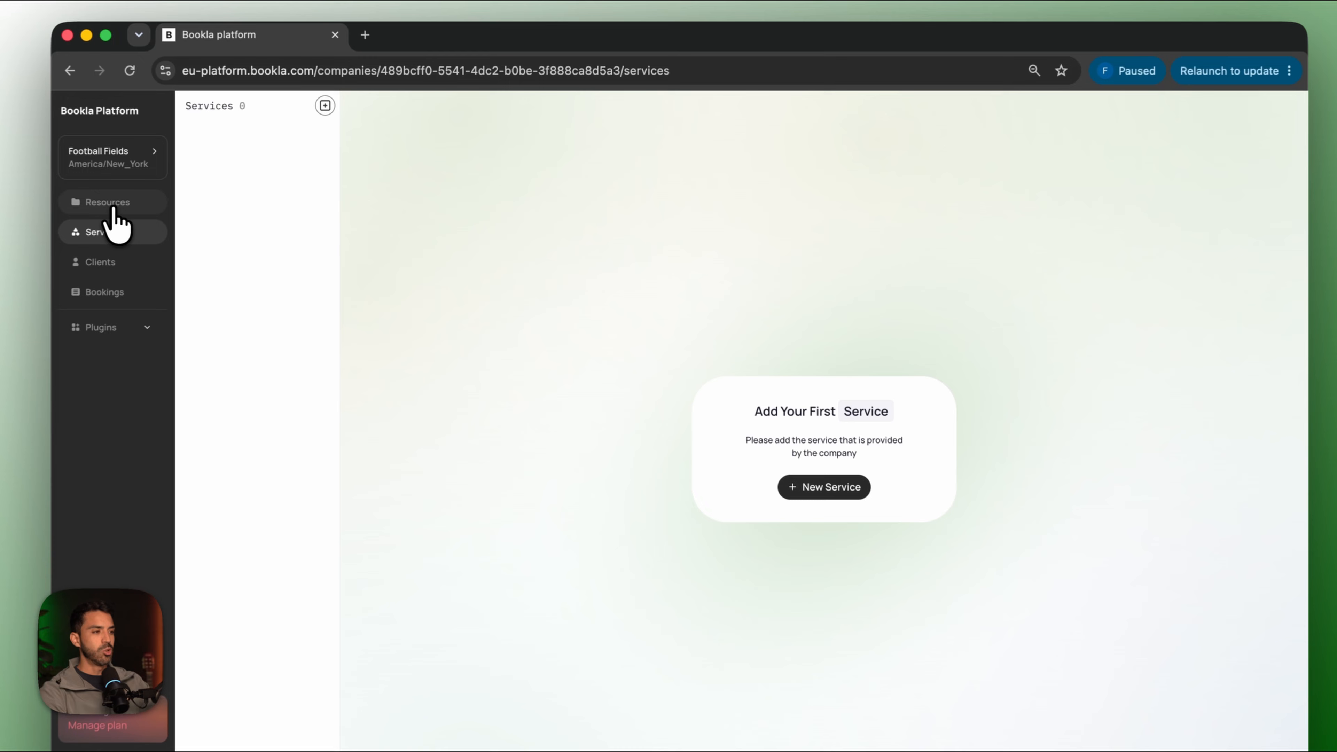
Create a new resource named Junior Field.
left_click(184, 198)
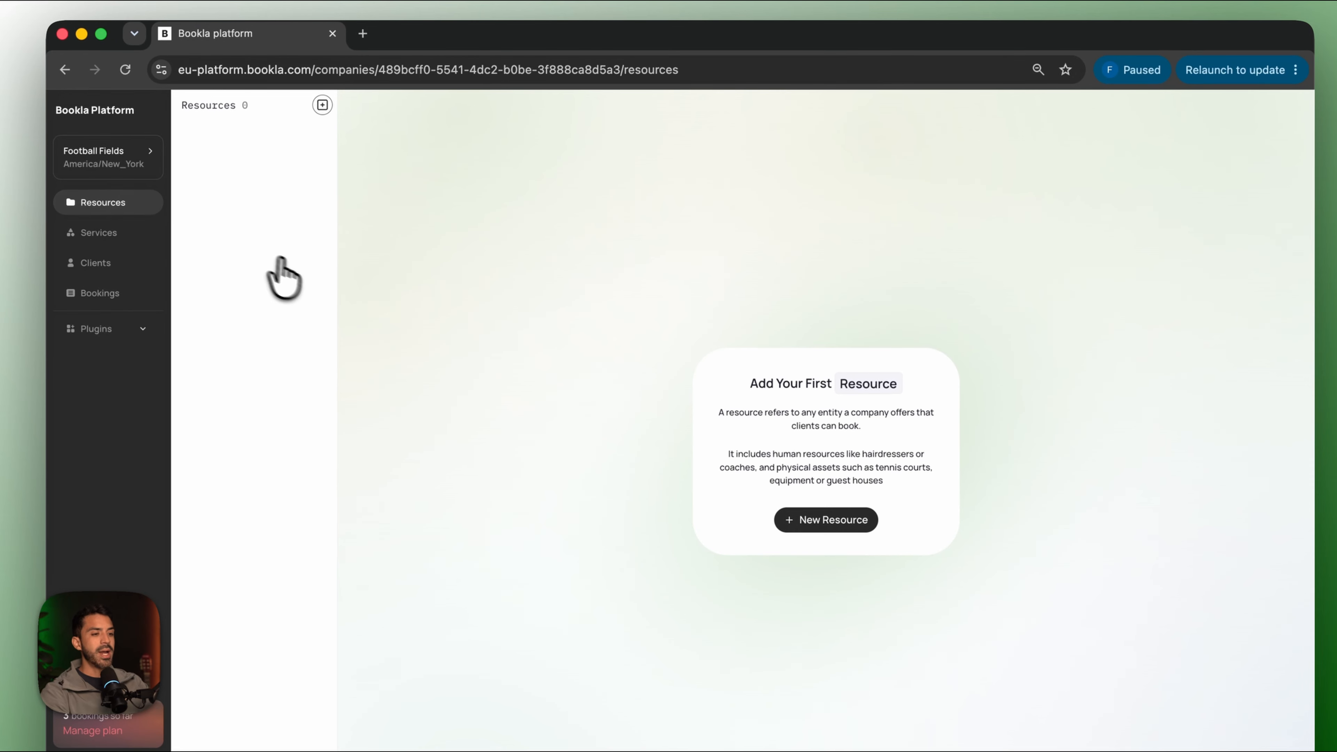
left_click(795, 521)
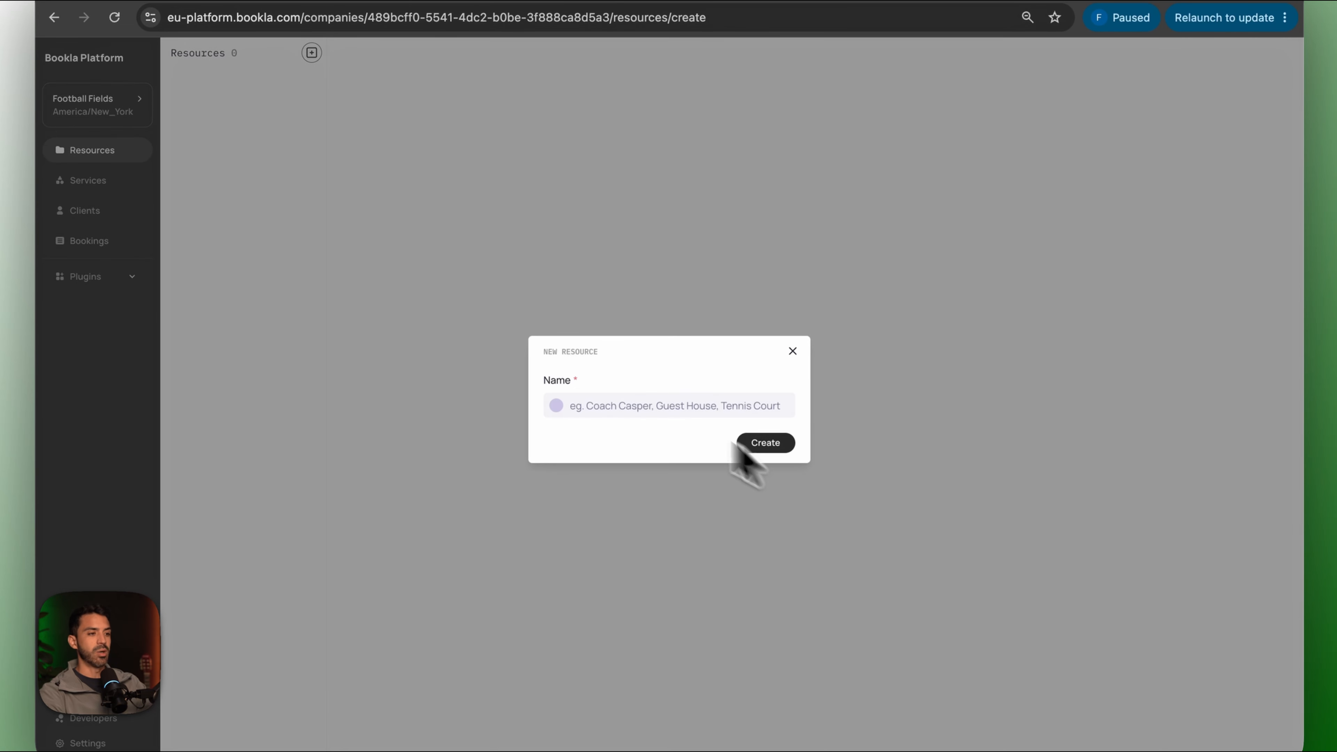
left_click(578, 413)
type("Junior Field")
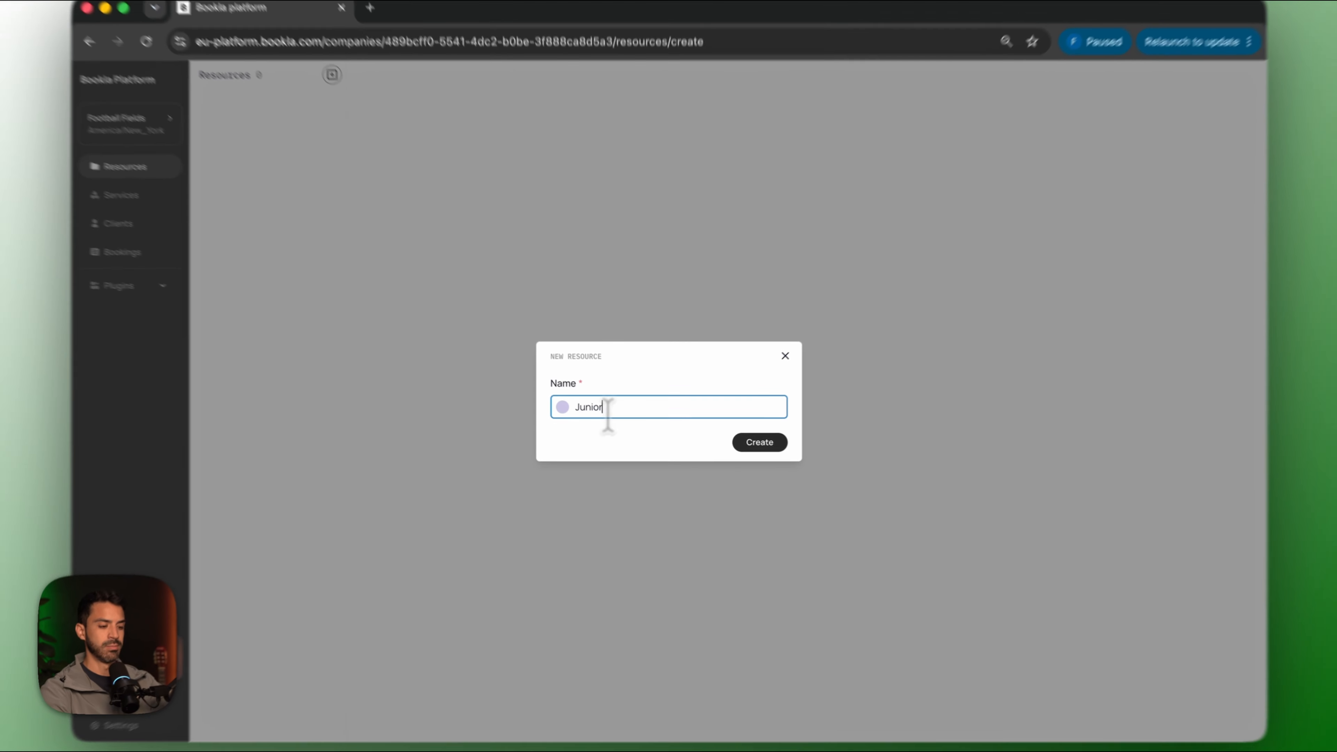
left_click(767, 442)
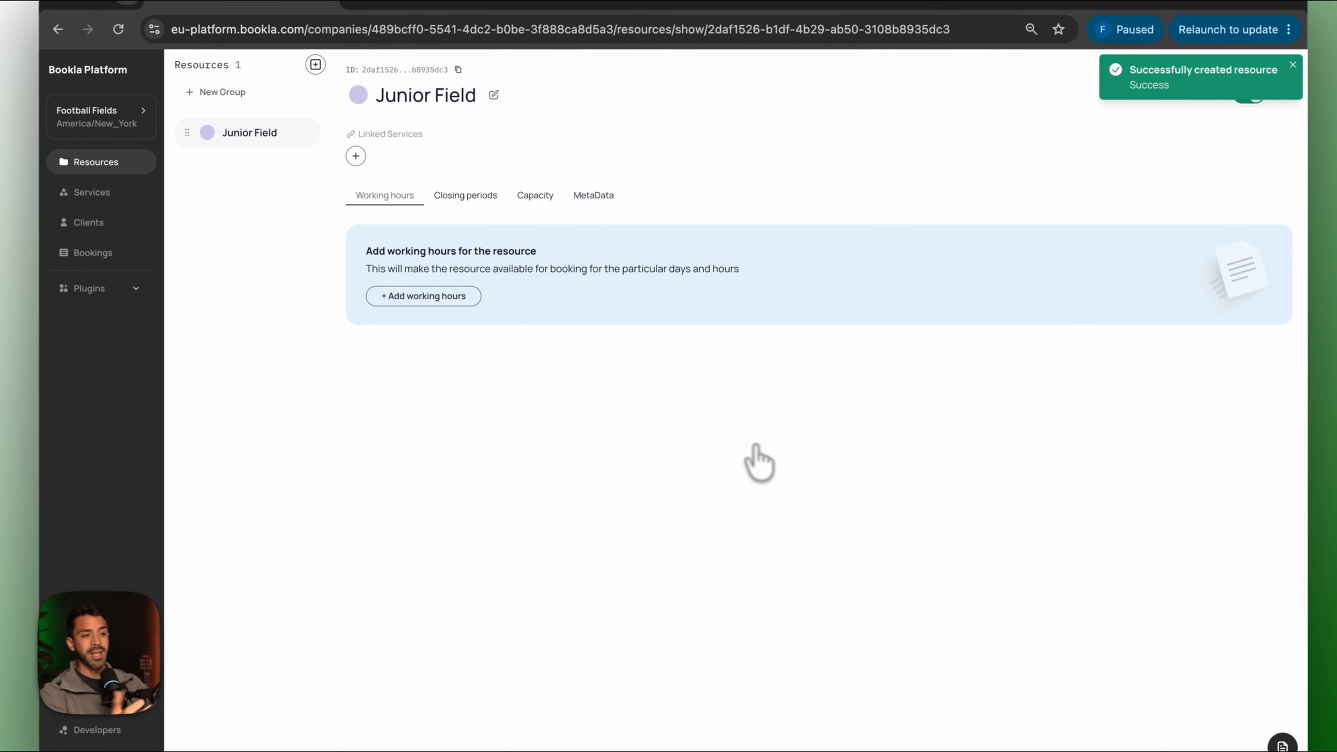
left_click(392, 296)
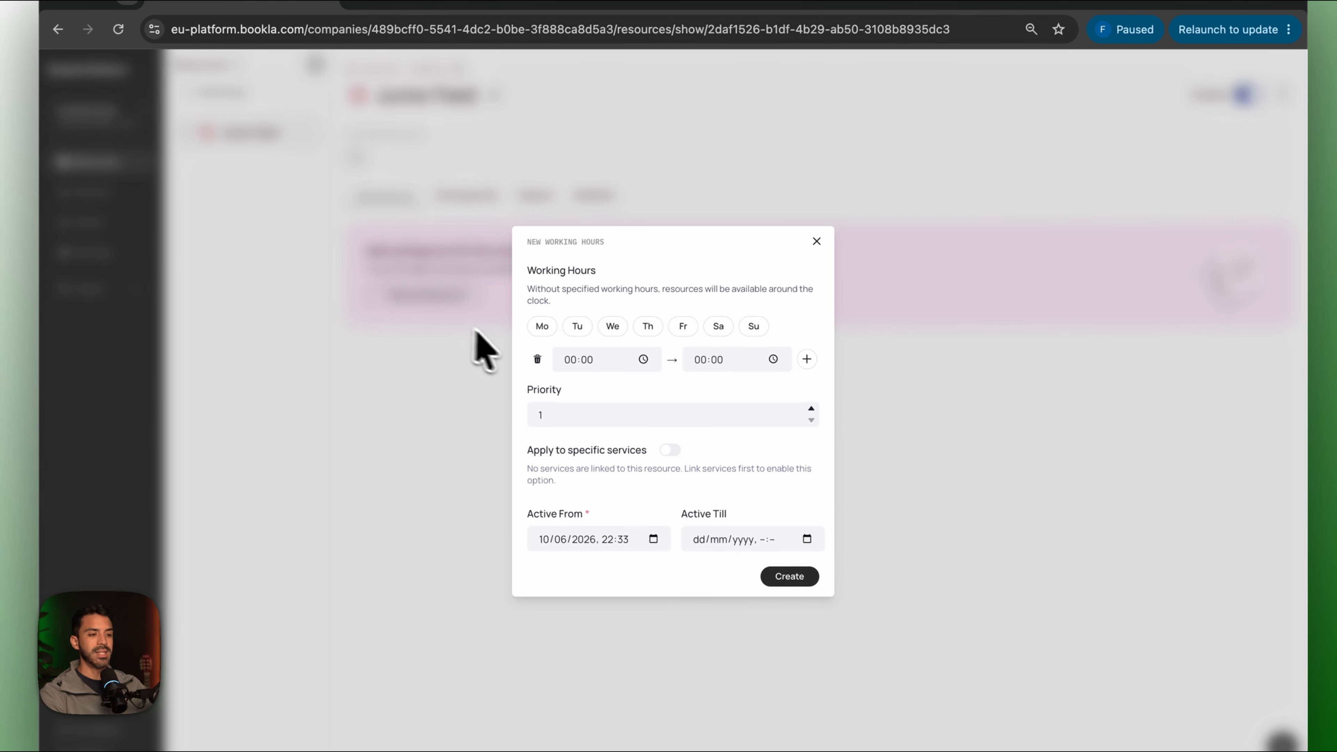
left_click(569, 360)
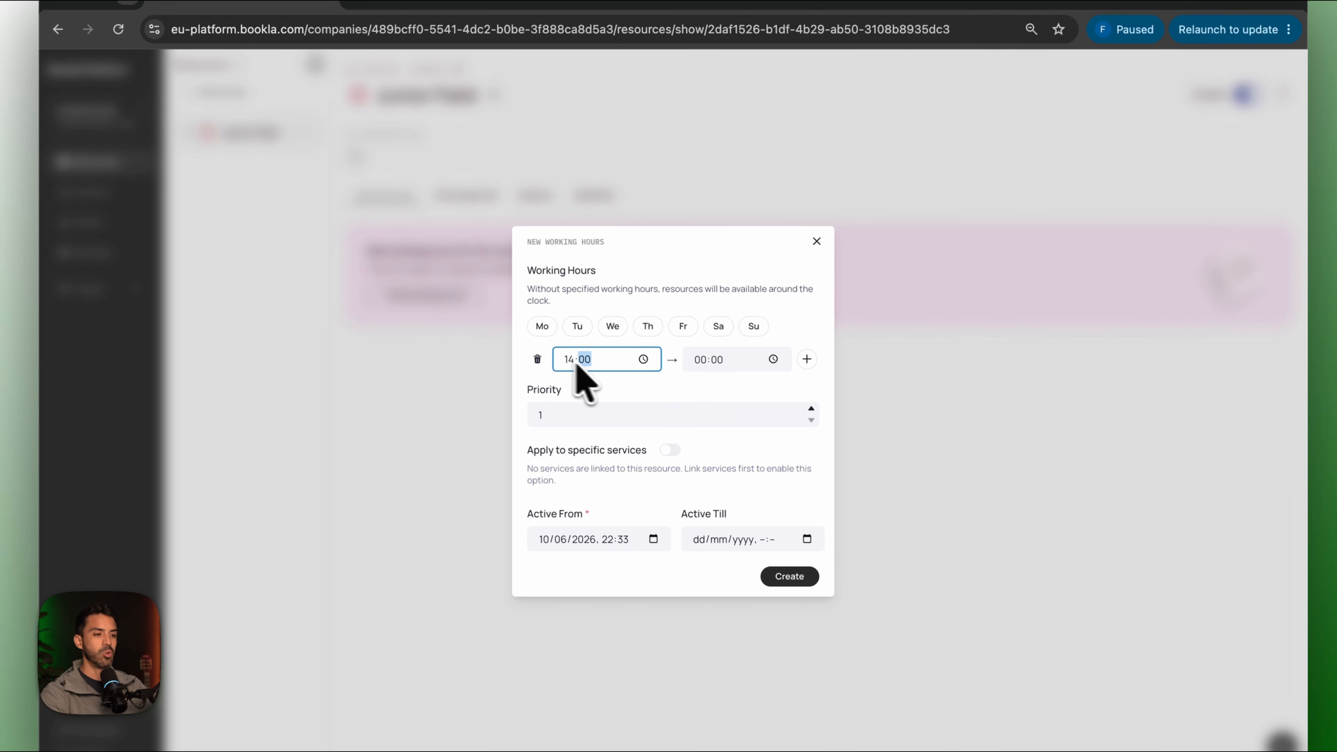
left_click(705, 363)
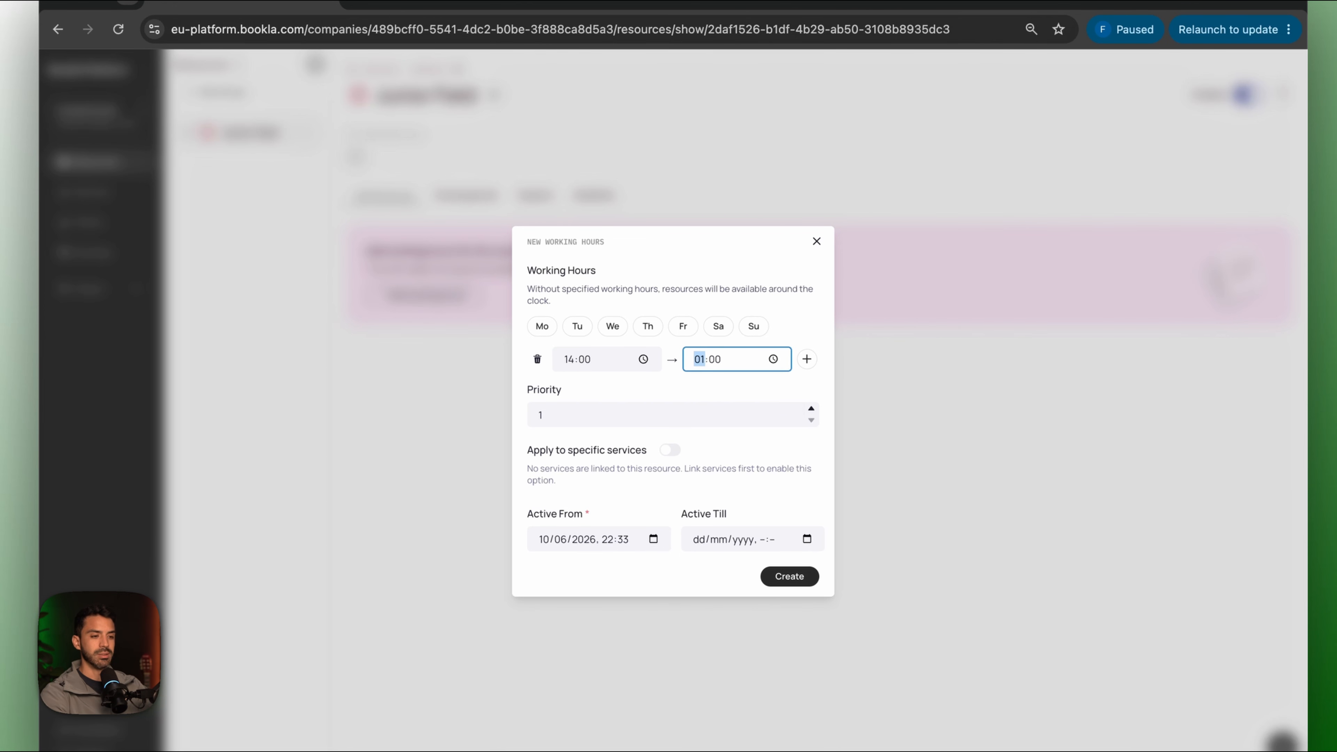
type("2000")
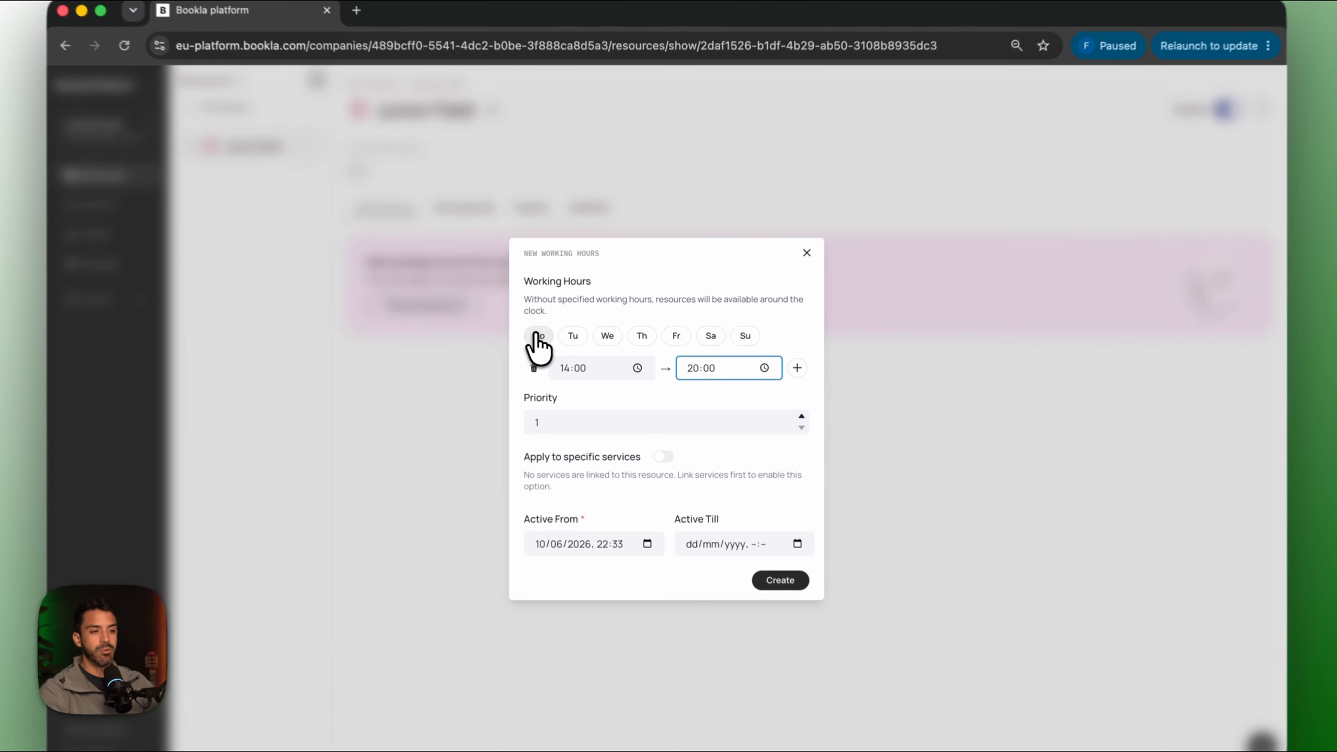
left_click(537, 335)
left_click(573, 337)
left_click(573, 337)
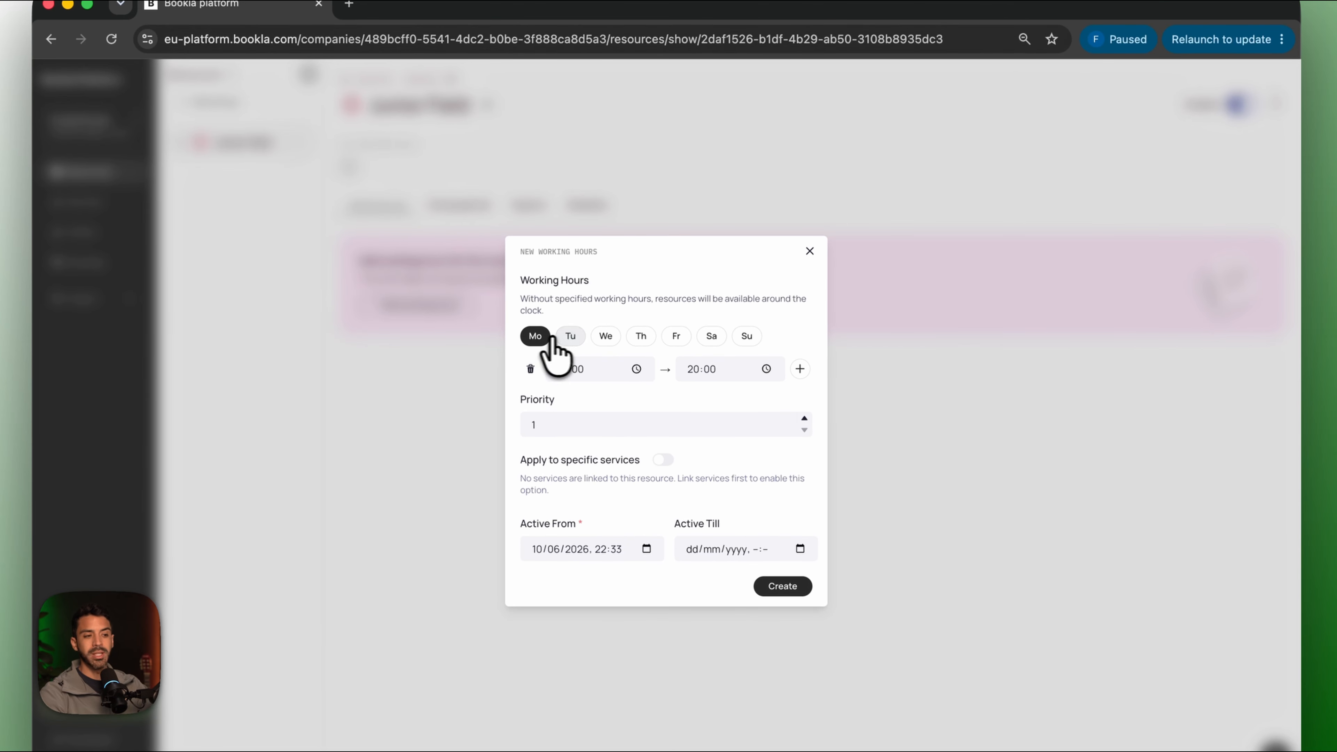
left_click(542, 338)
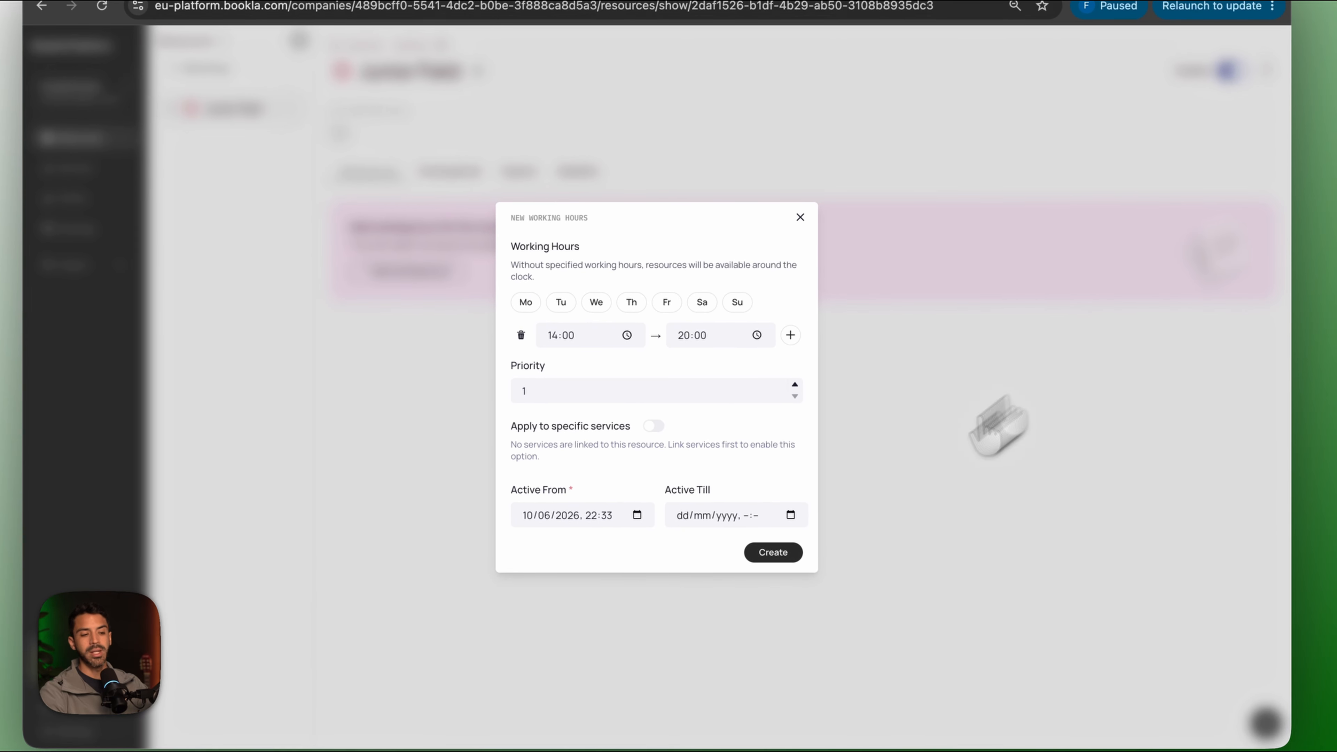
left_click(773, 553)
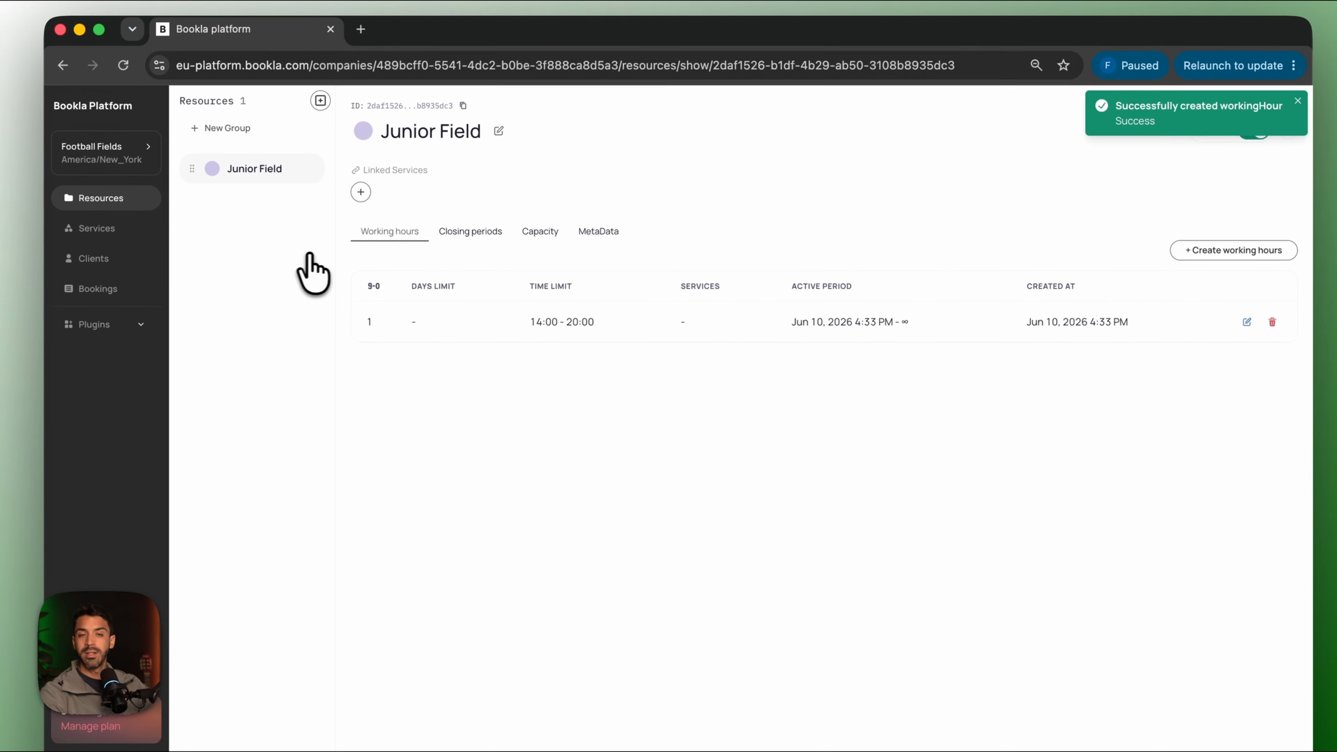
left_click(320, 101)
Create a Medium Field resource with 10:00–15:00 working hours.
left_click(632, 451)
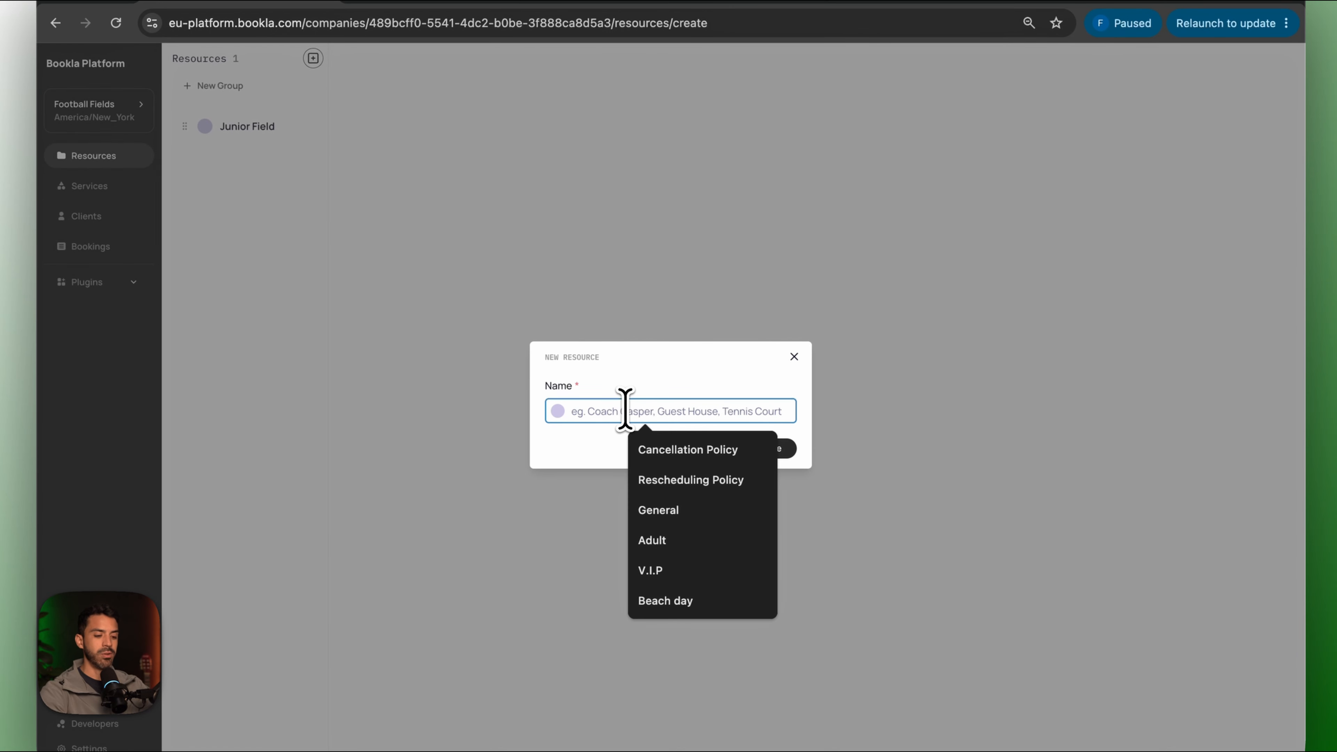
type("Medium Field")
left_click(665, 448)
left_click(767, 448)
left_click(463, 296)
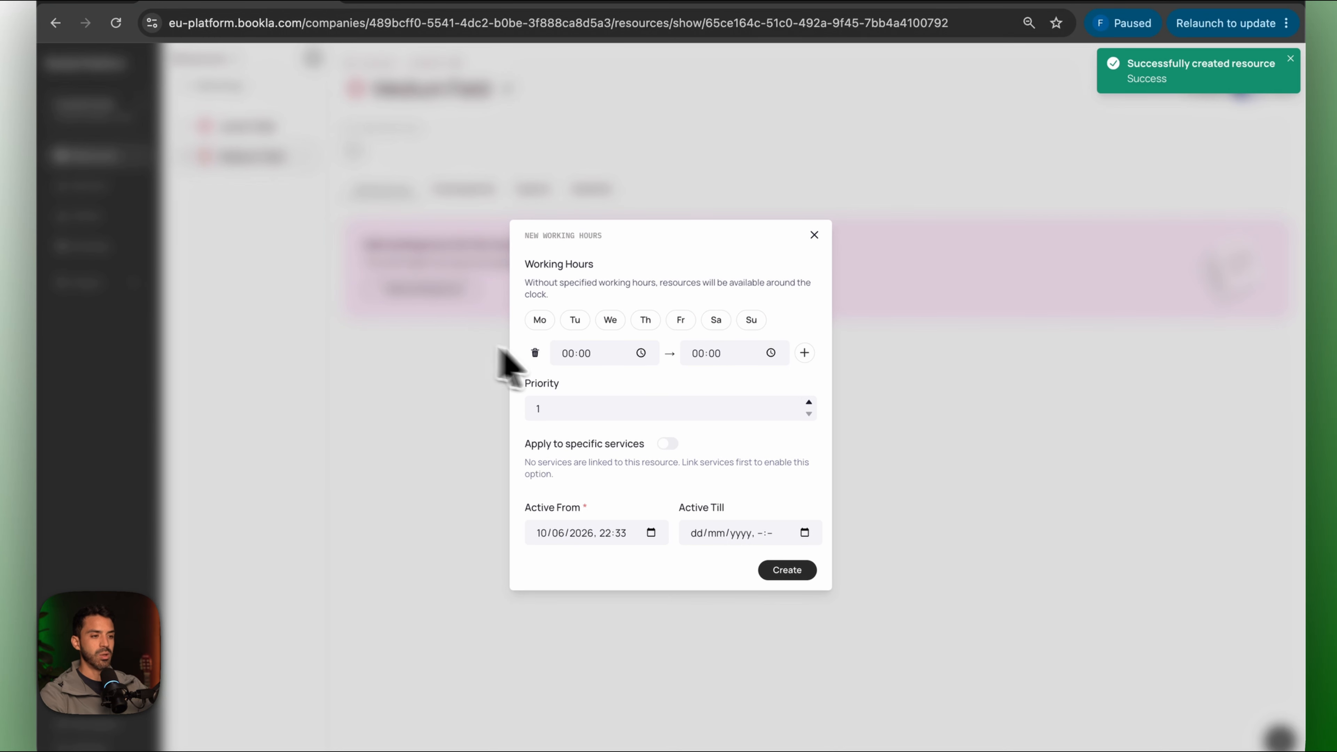
left_click(567, 355)
type("10")
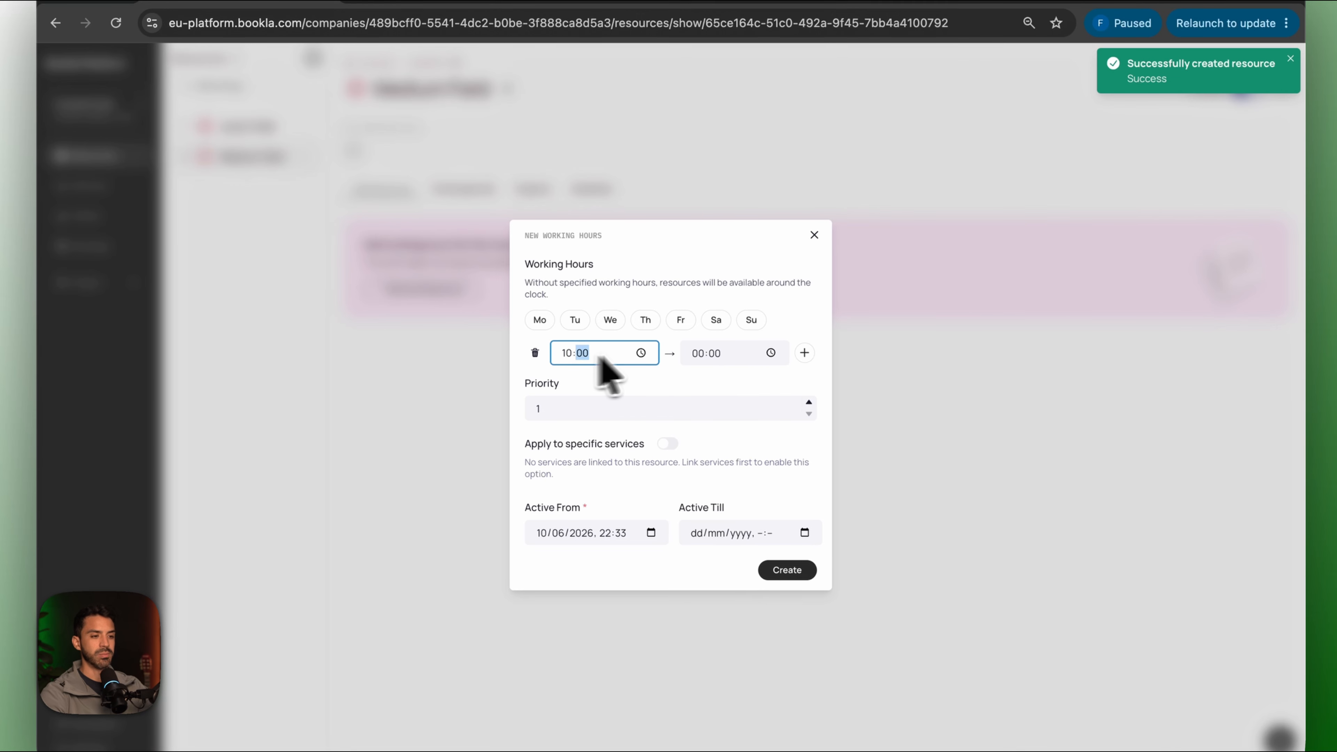
left_click(697, 353)
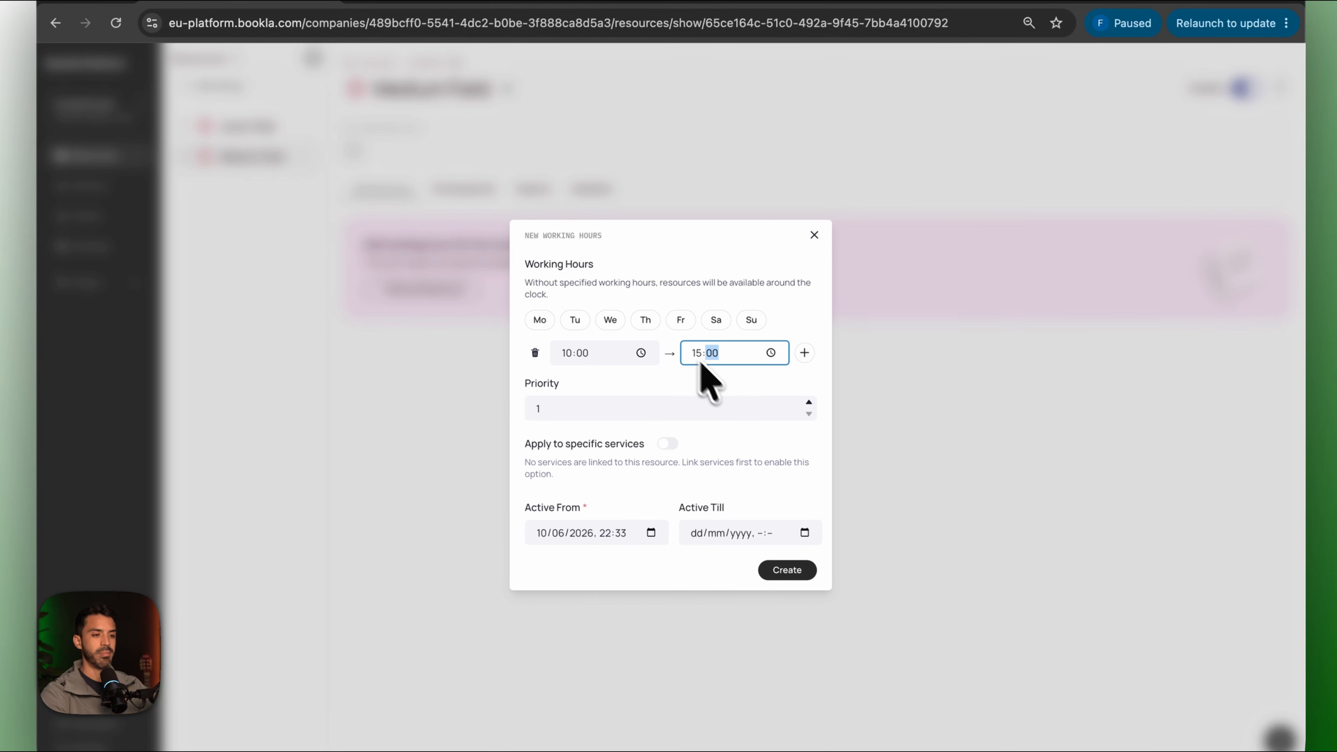
left_click(787, 570)
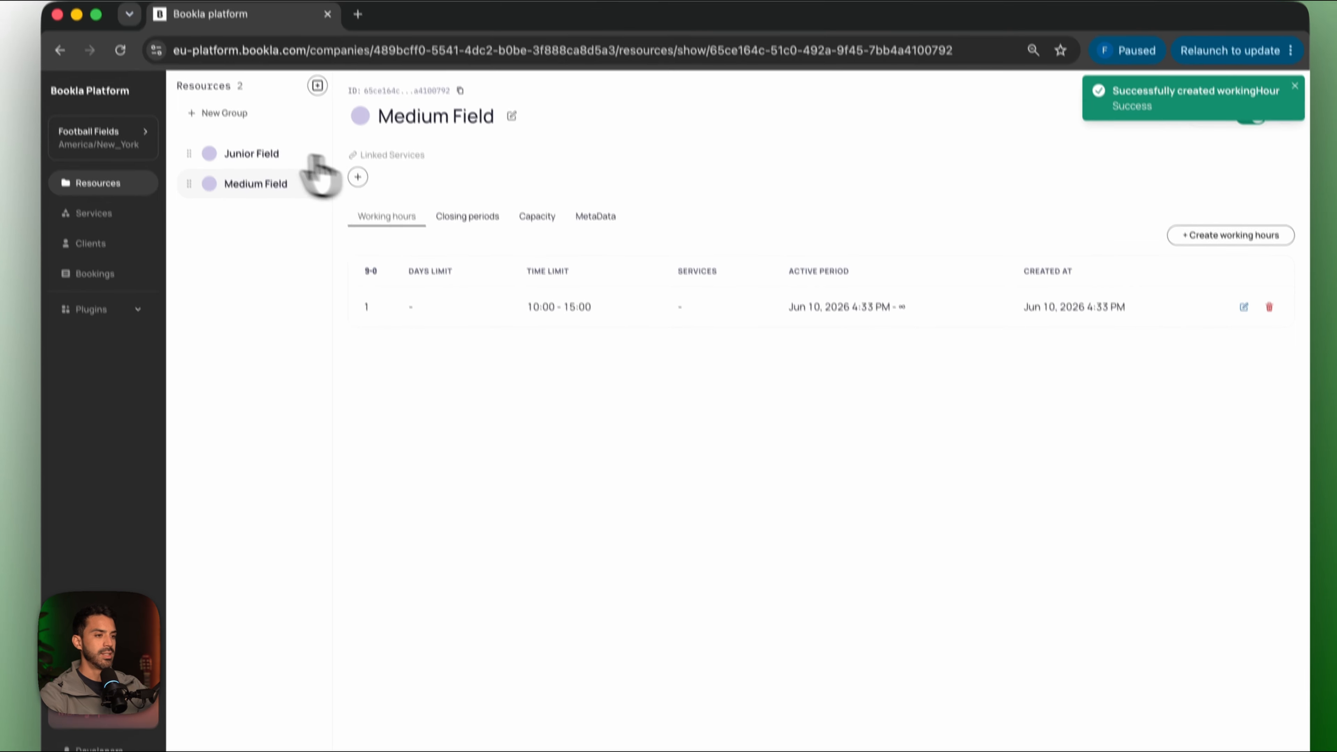
Add a Professional Field resource with 10:00–16:00 working hours.
left_click(317, 86)
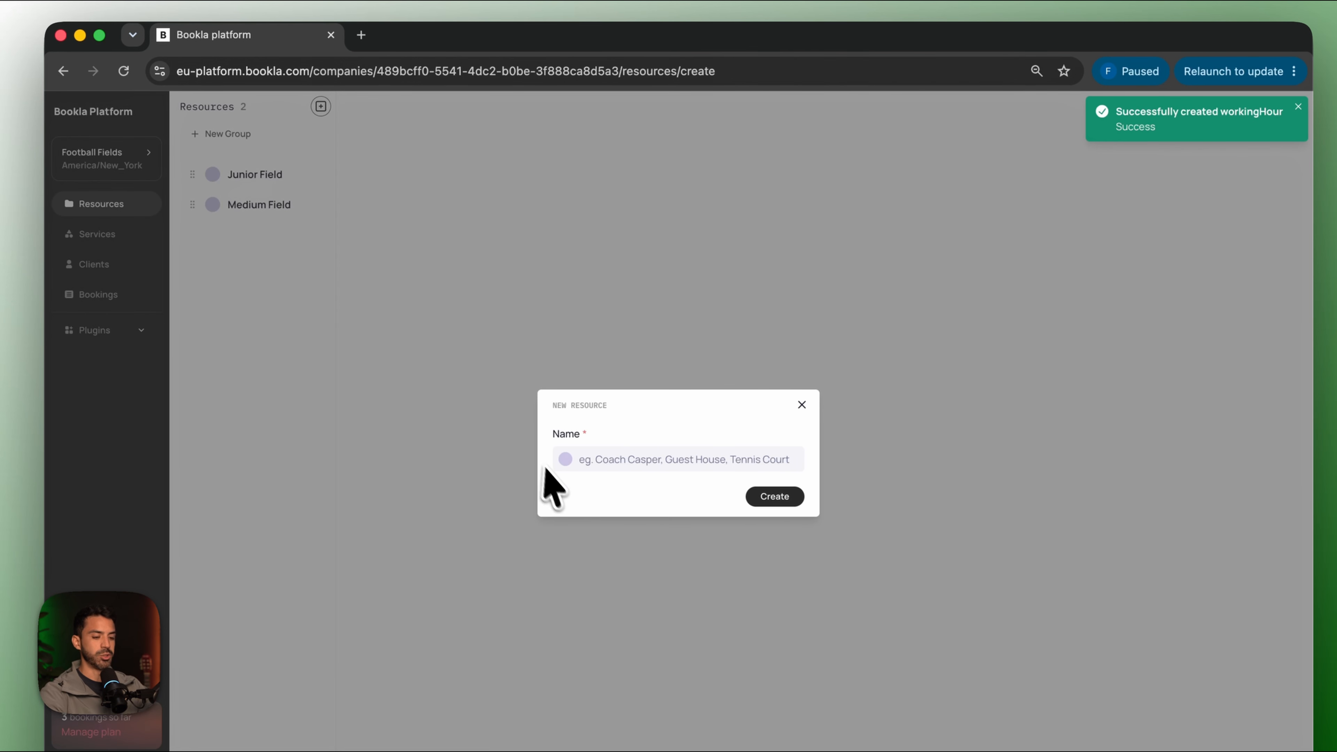
left_click(613, 459)
type("Professional Field")
key("Return")
left_click(416, 341)
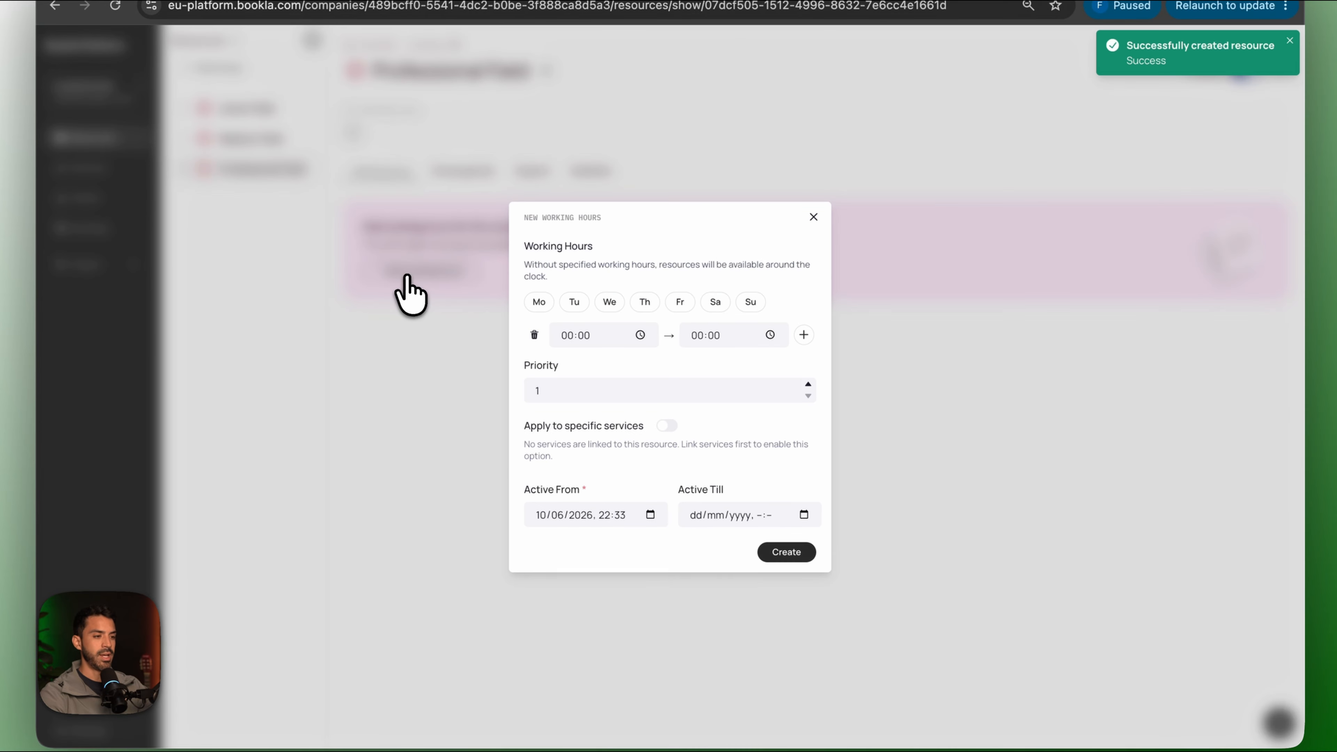
left_click(566, 337)
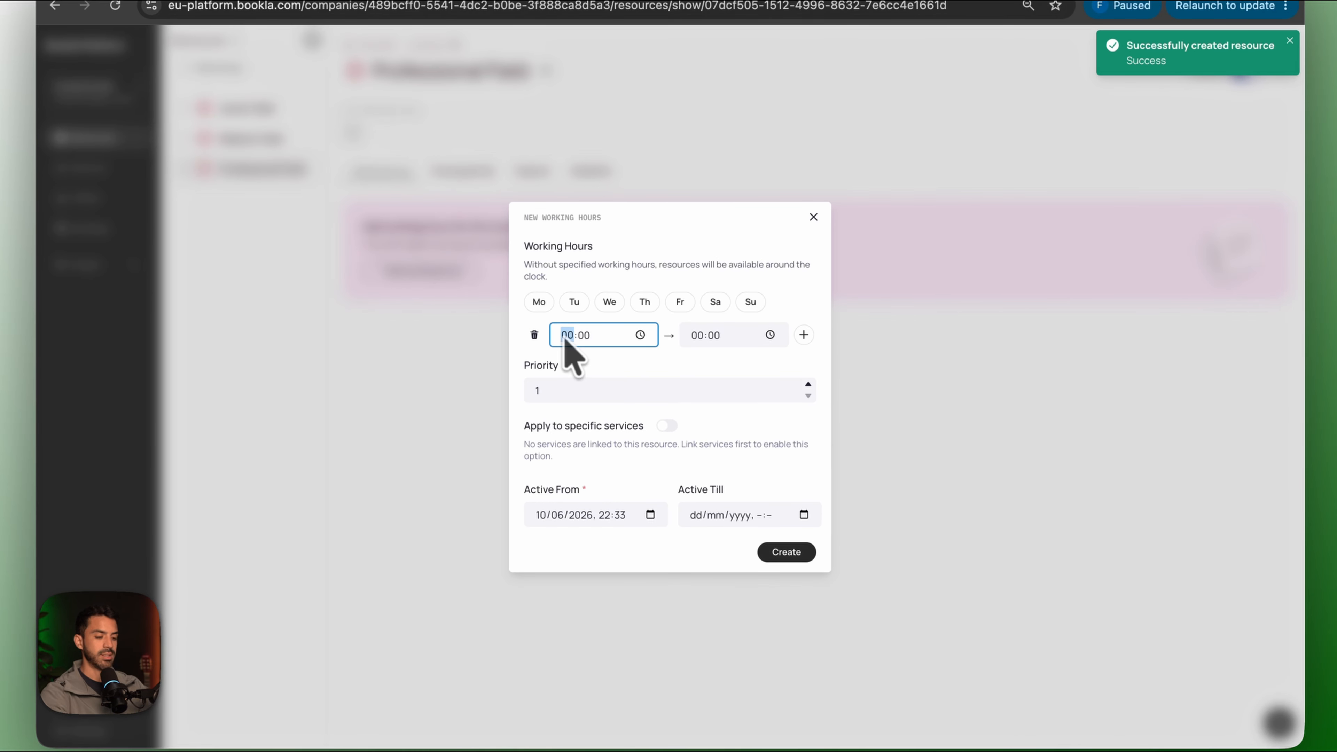
type("10")
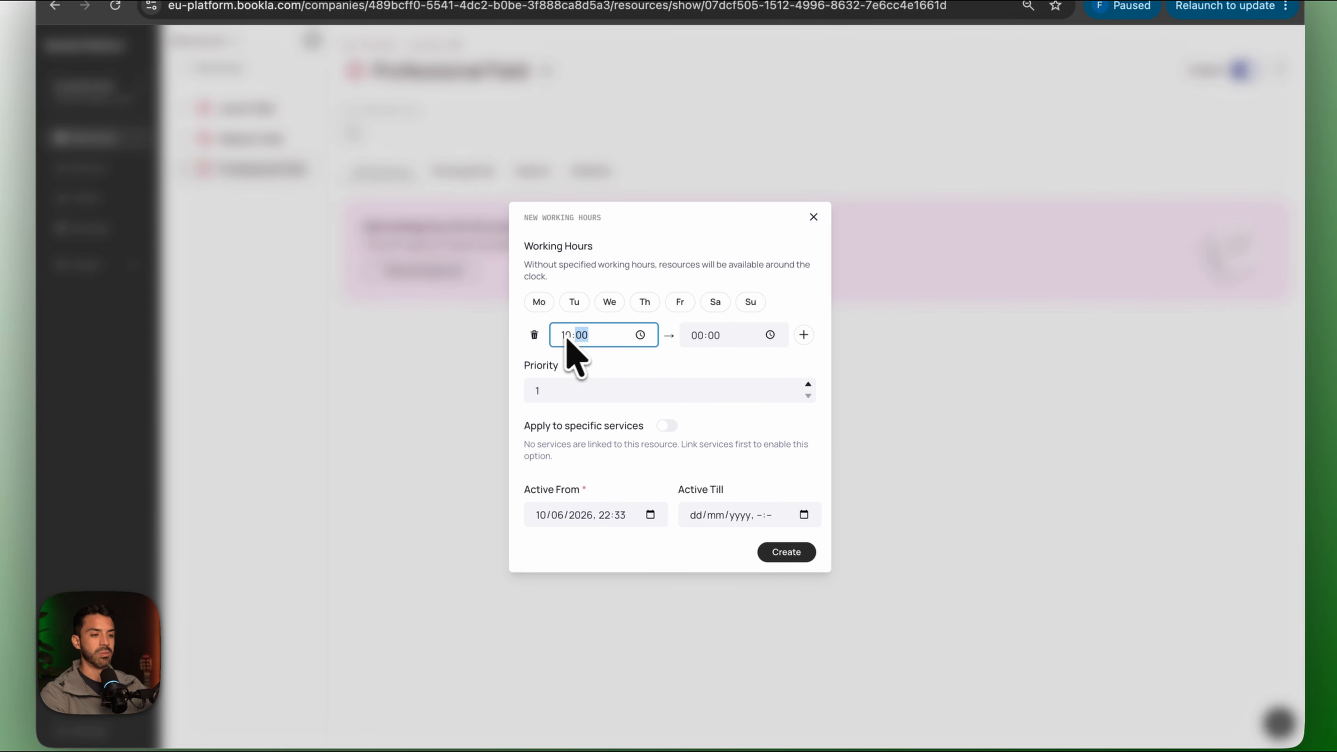
left_click(696, 339)
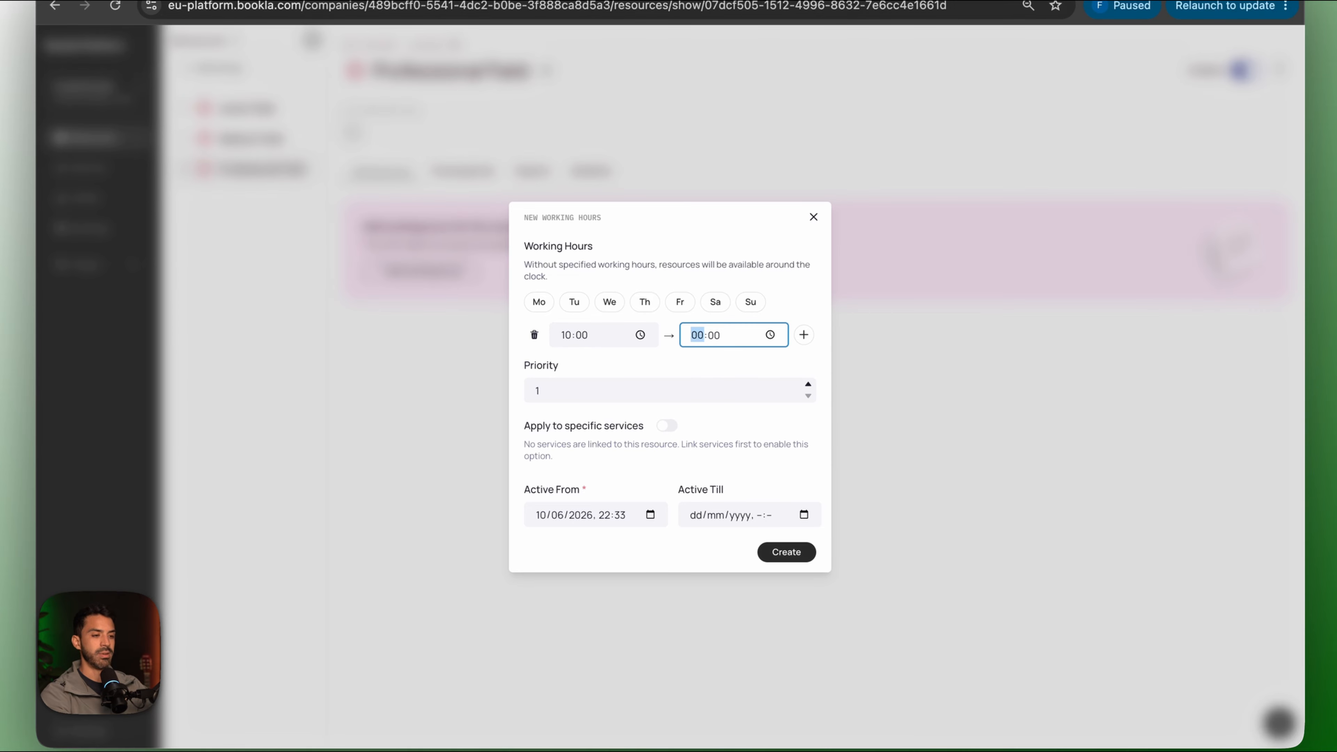
type("16")
left_click(785, 553)
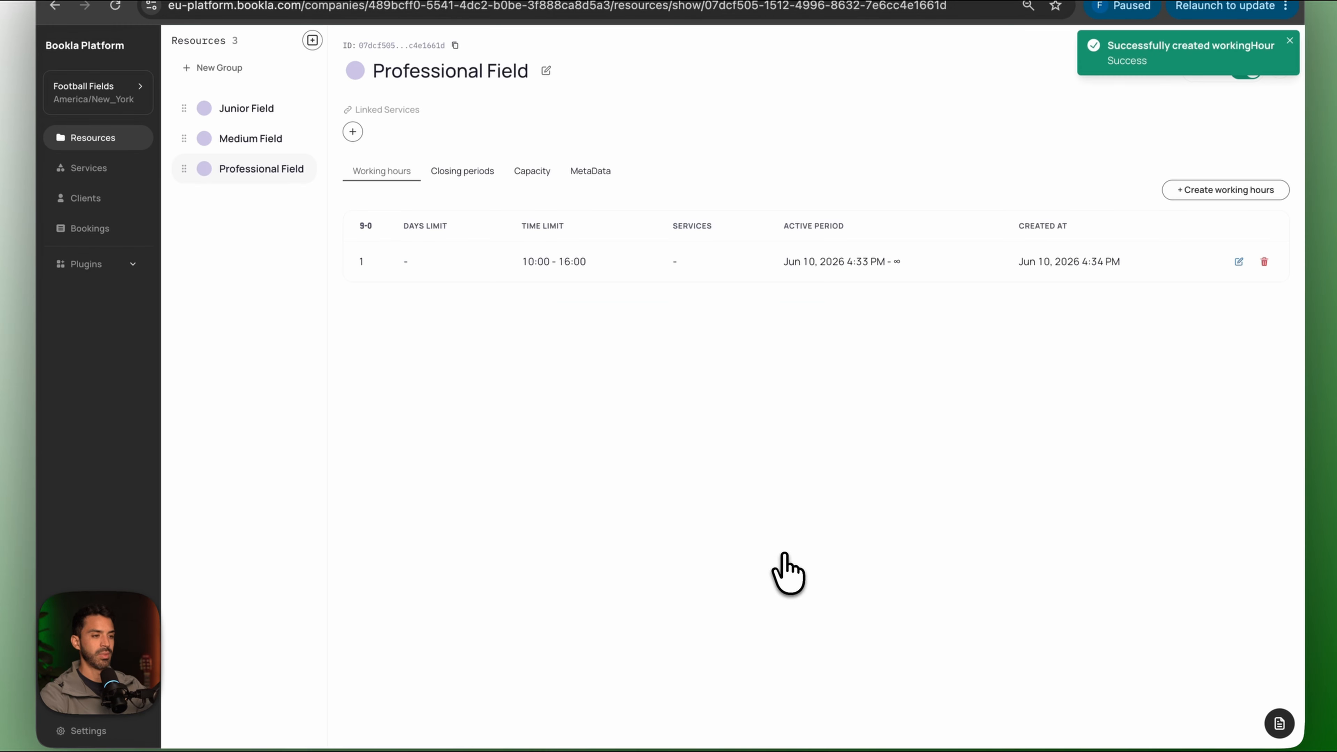
Add a second 17:00–20:00 range to Professional Field's 10:00–16:00 working hours.
left_click(1228, 297)
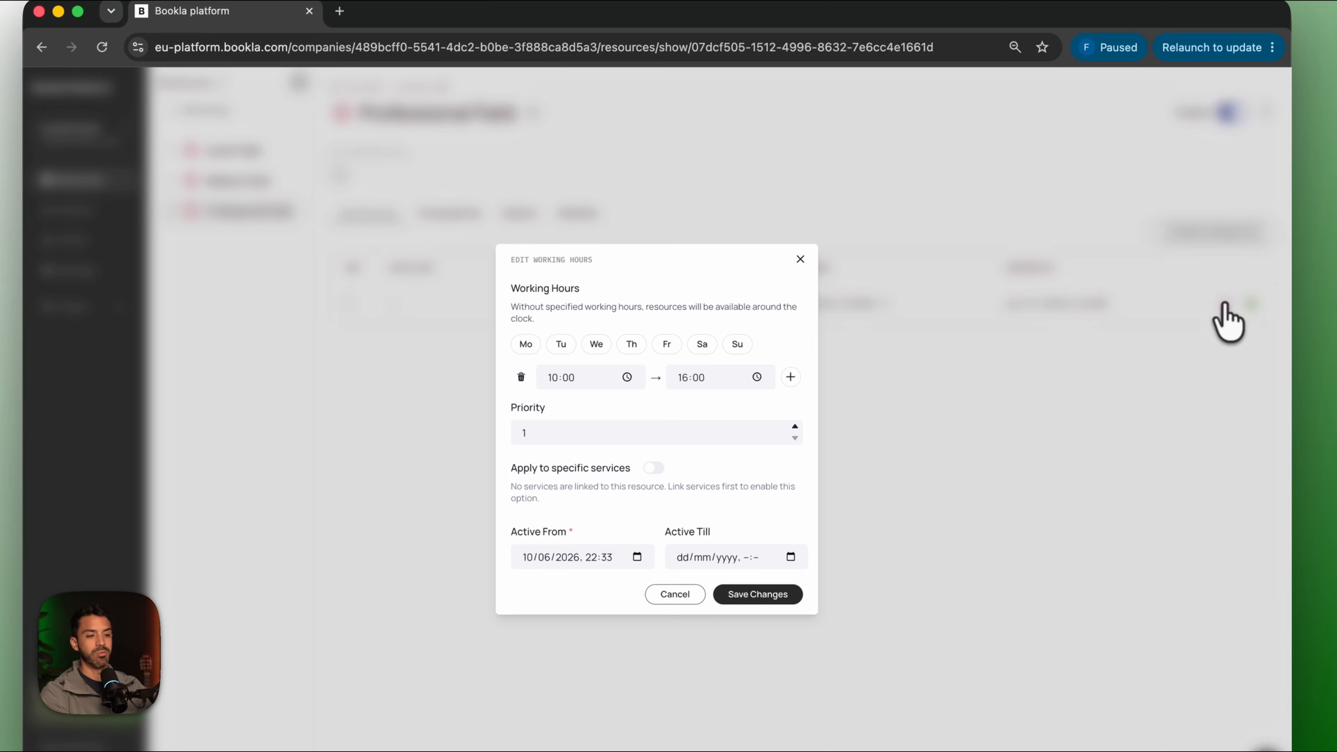
left_click(790, 376)
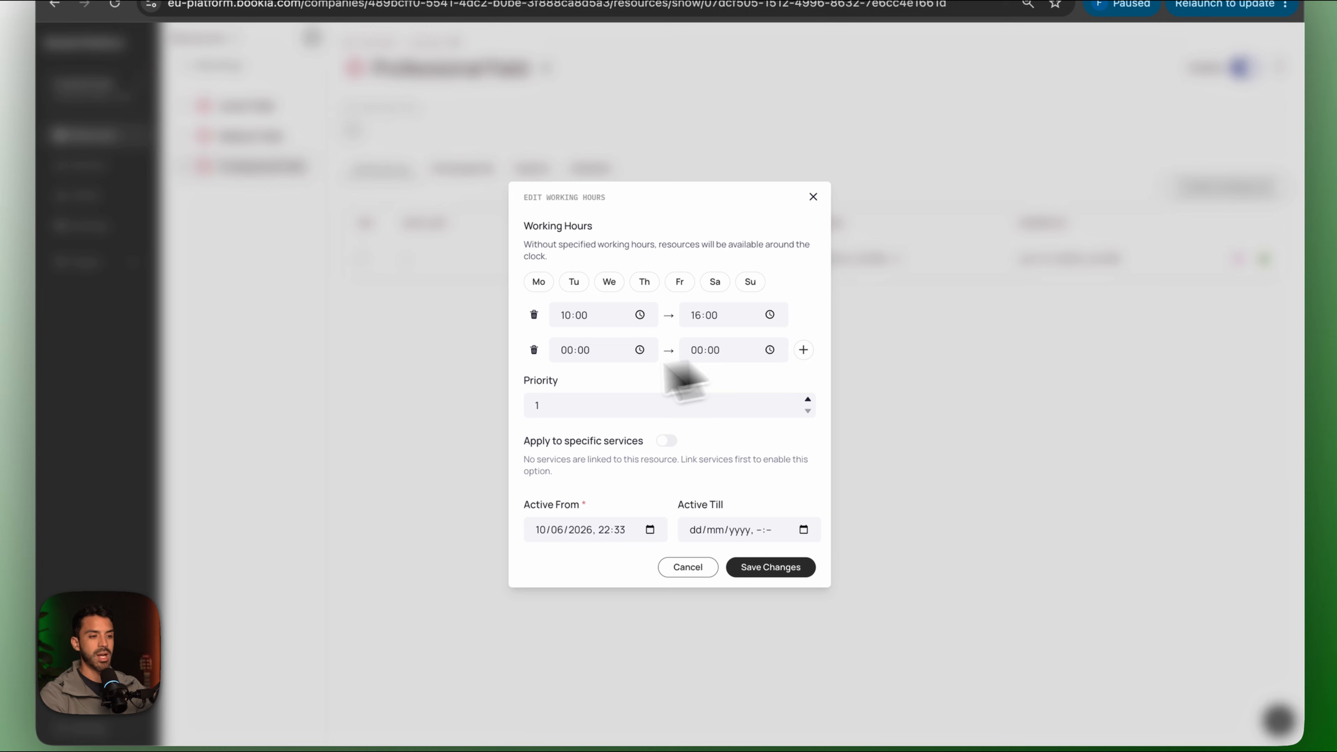
left_click(567, 351)
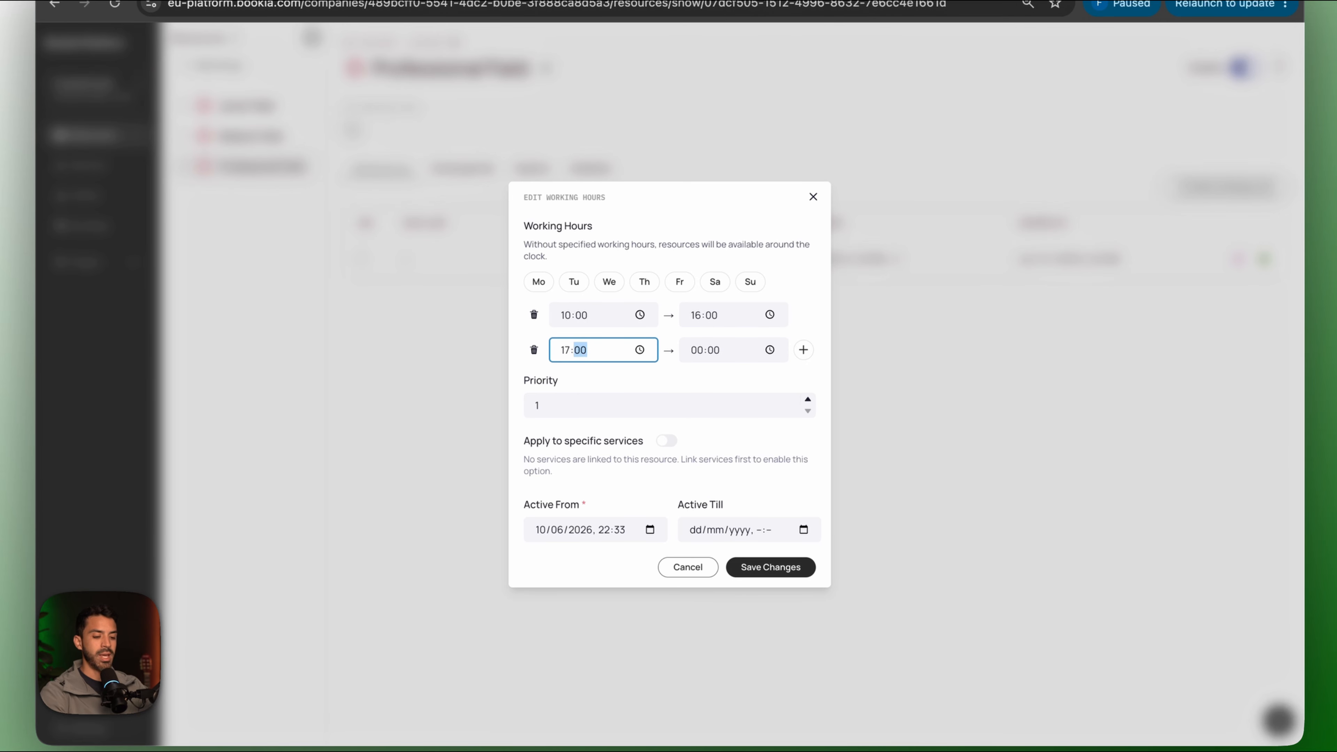
left_click(694, 352)
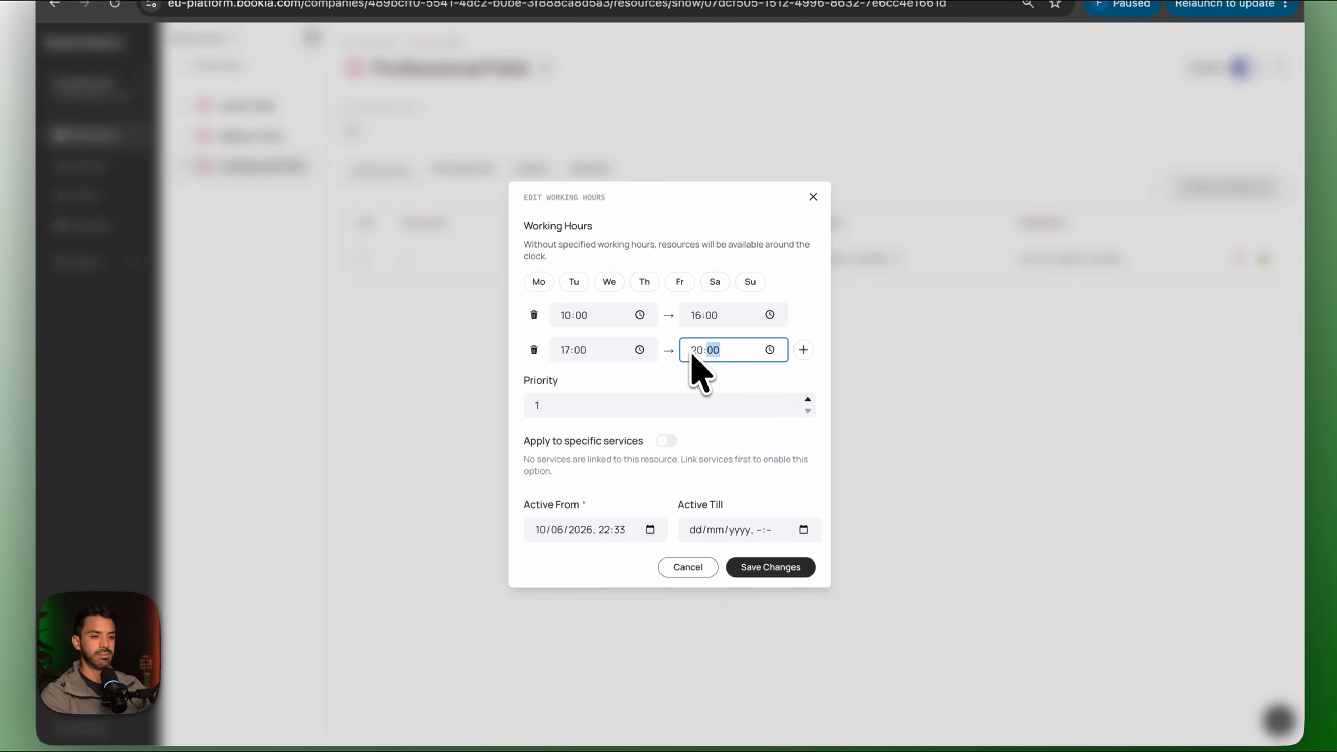
left_click(758, 567)
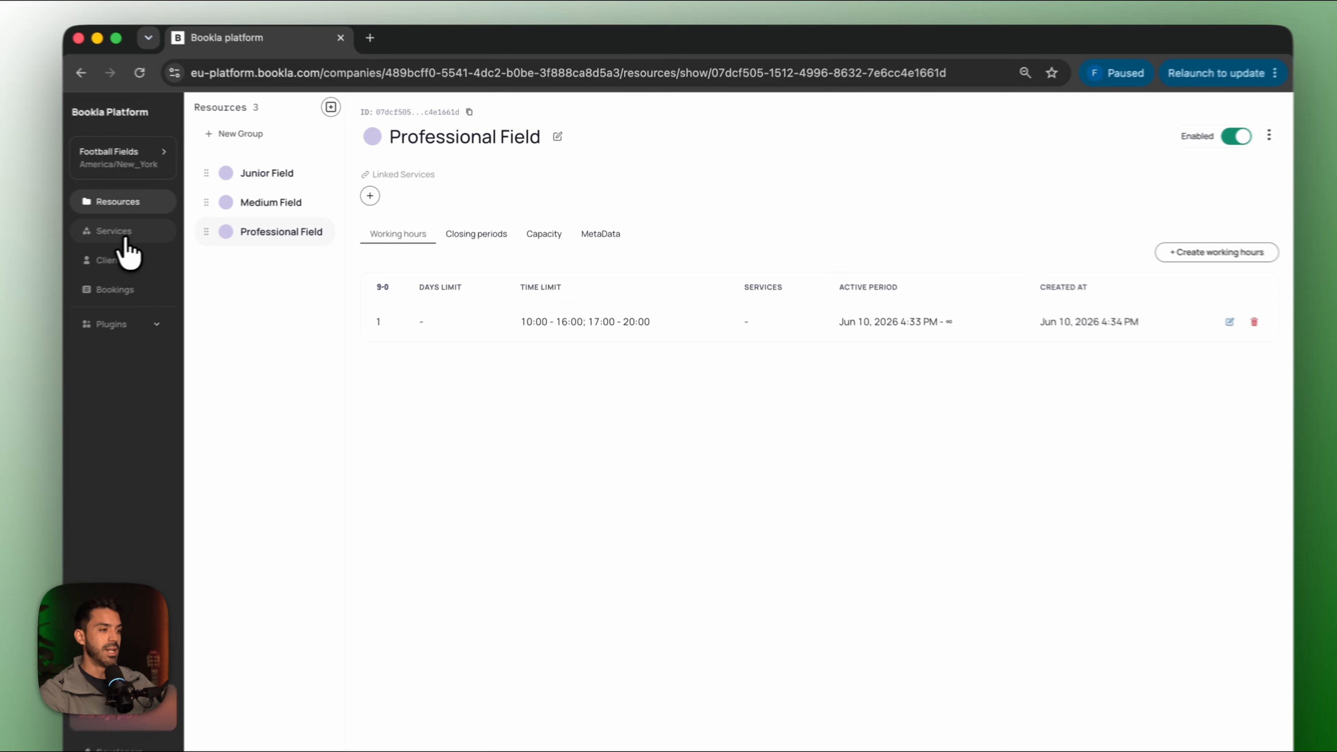
Start a new flexible-duration service named Junior Field.
left_click(184, 222)
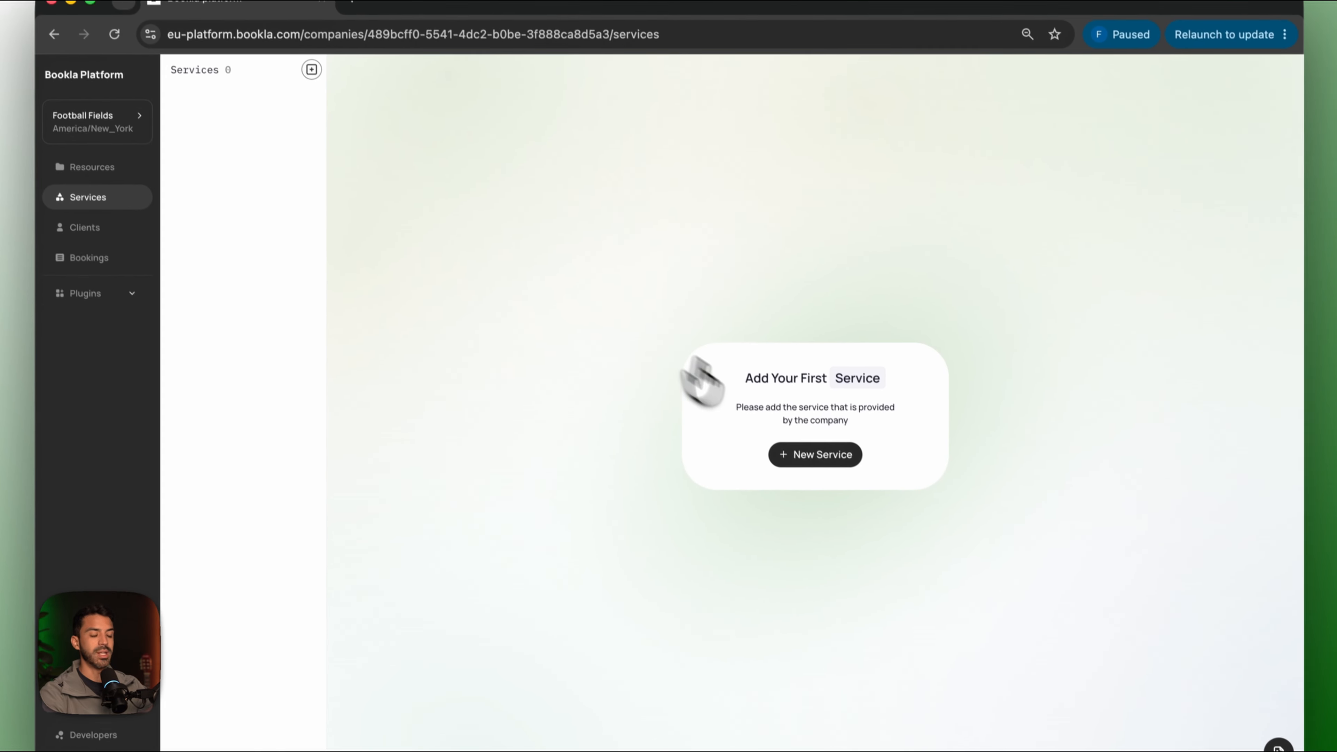
left_click(808, 454)
left_click(605, 429)
type("J")
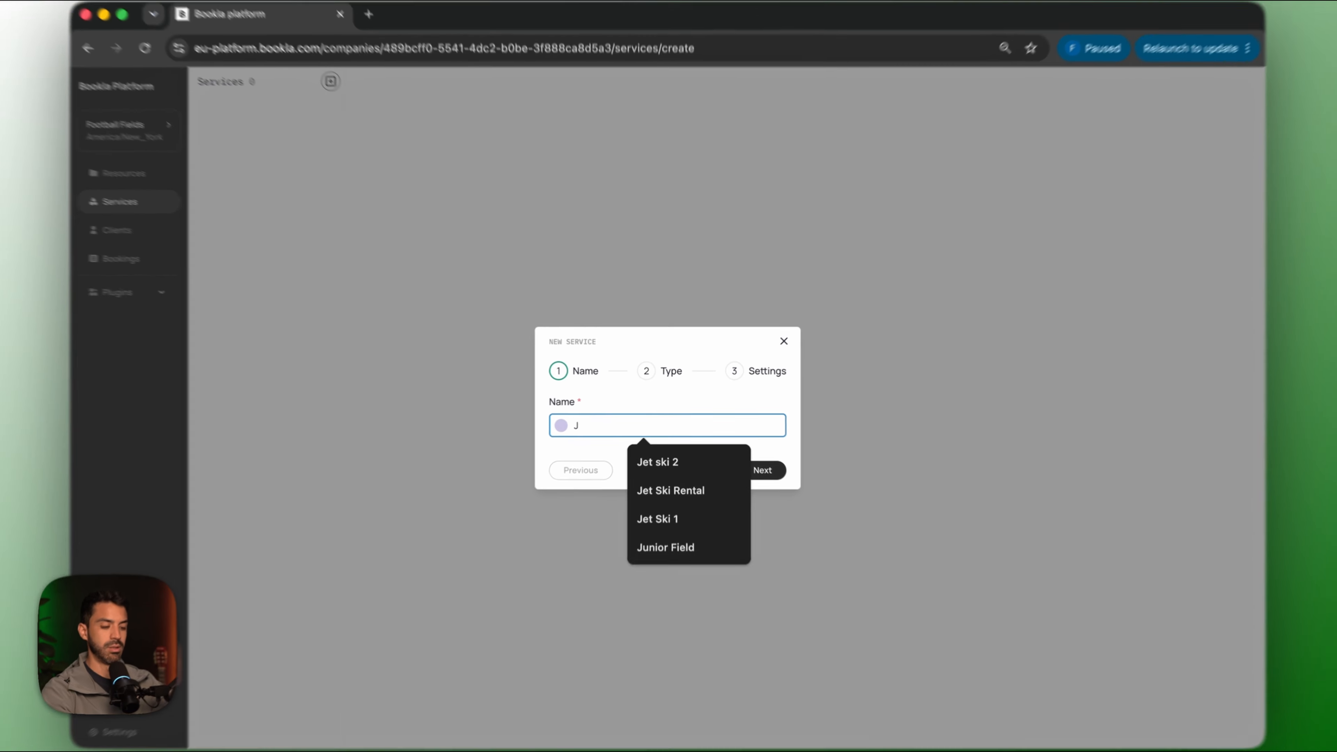
type("unior Field")
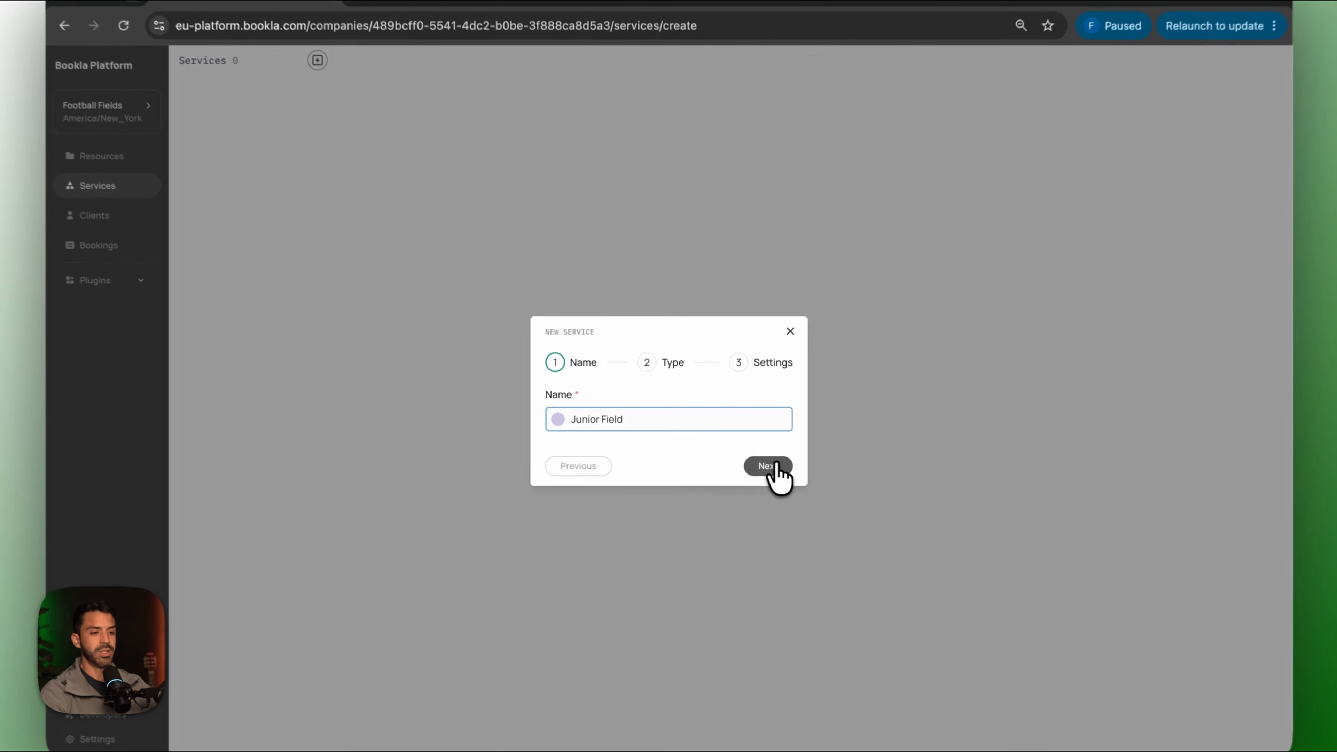
left_click(767, 471)
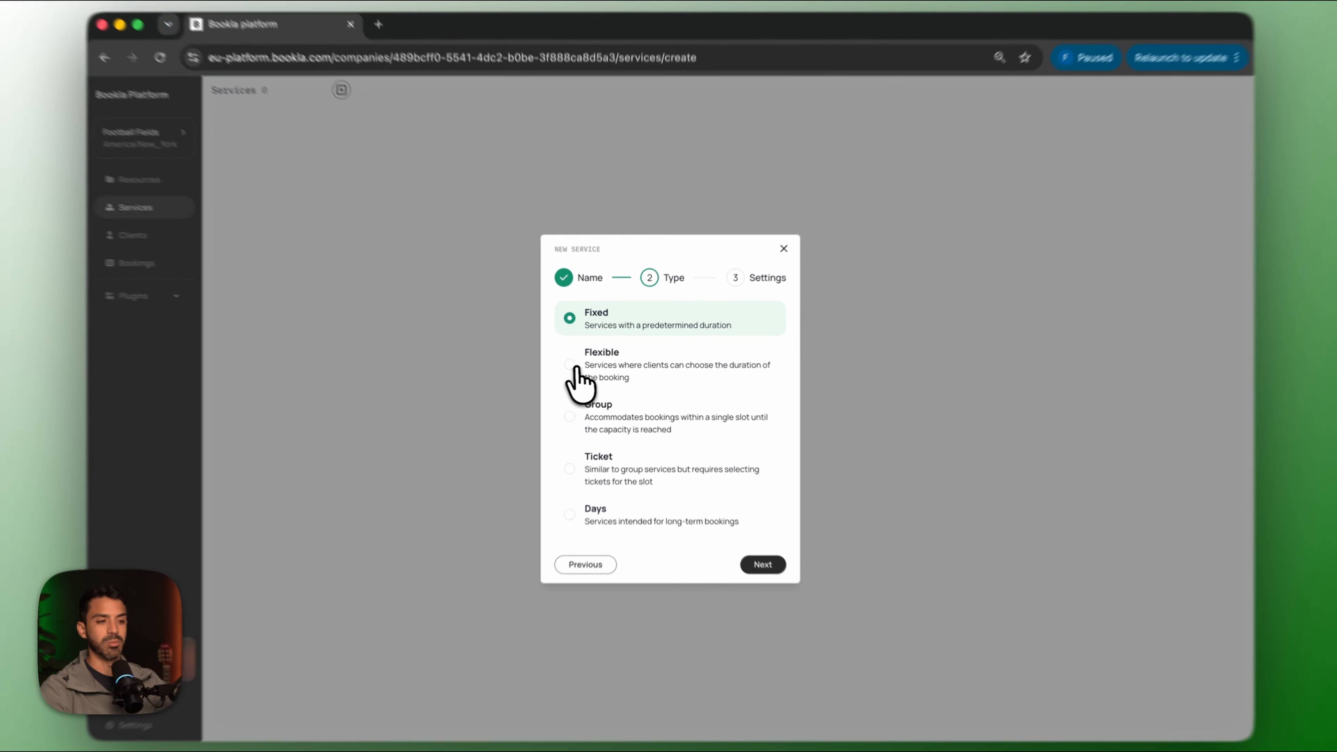
left_click(577, 365)
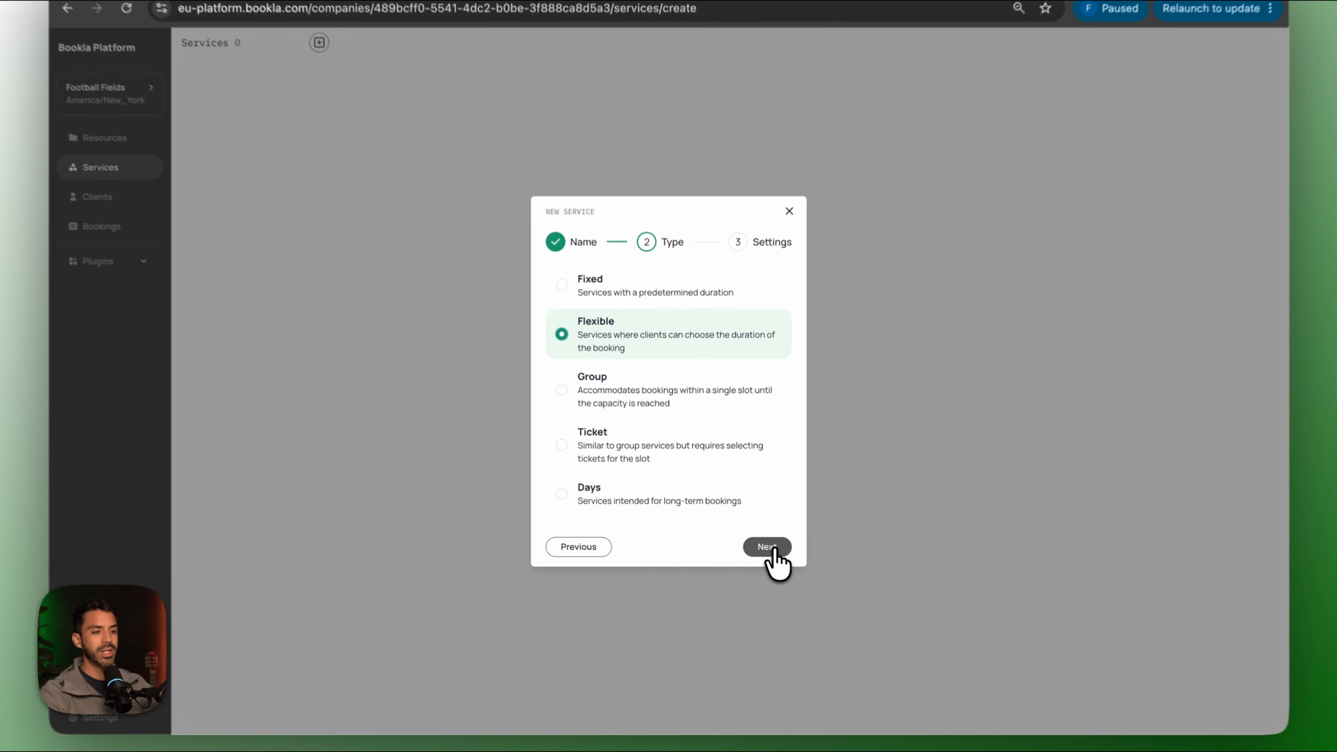
left_click(752, 547)
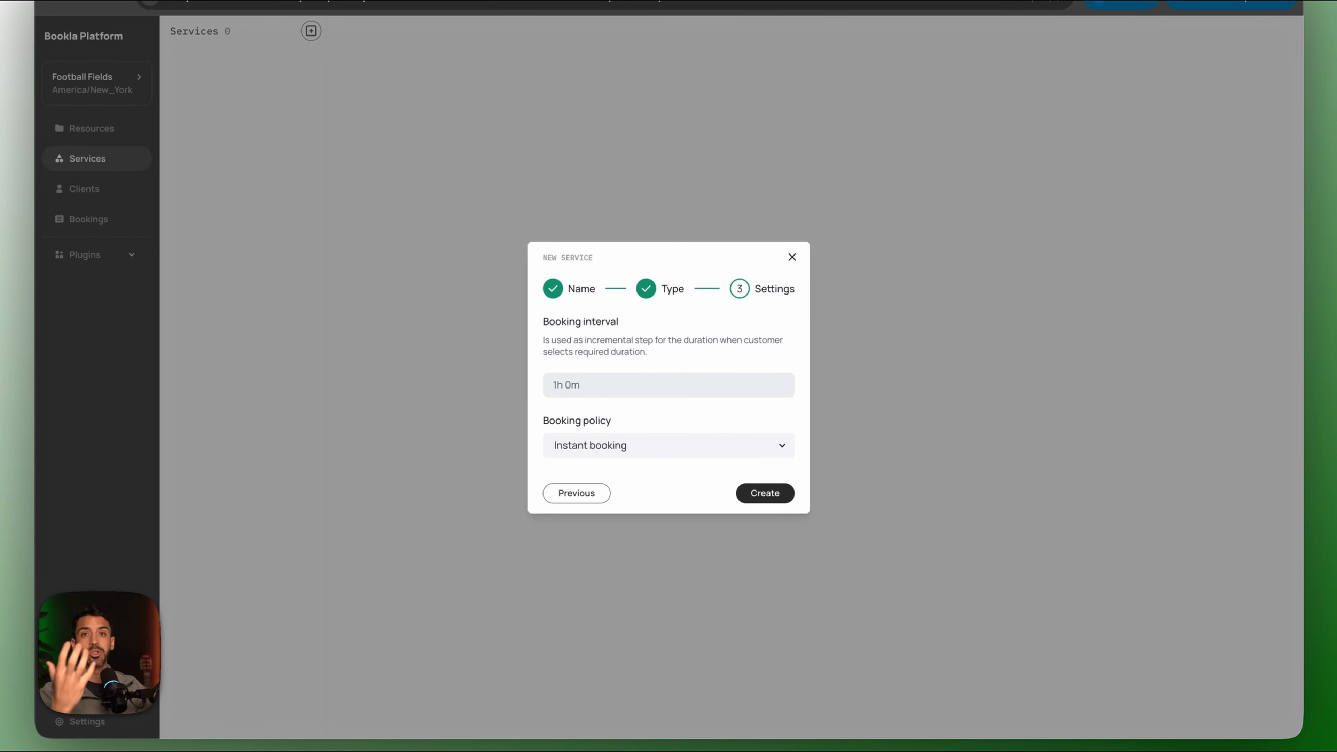
Set a 0h 30m booking interval with instant booking and create the service.
left_click(574, 387)
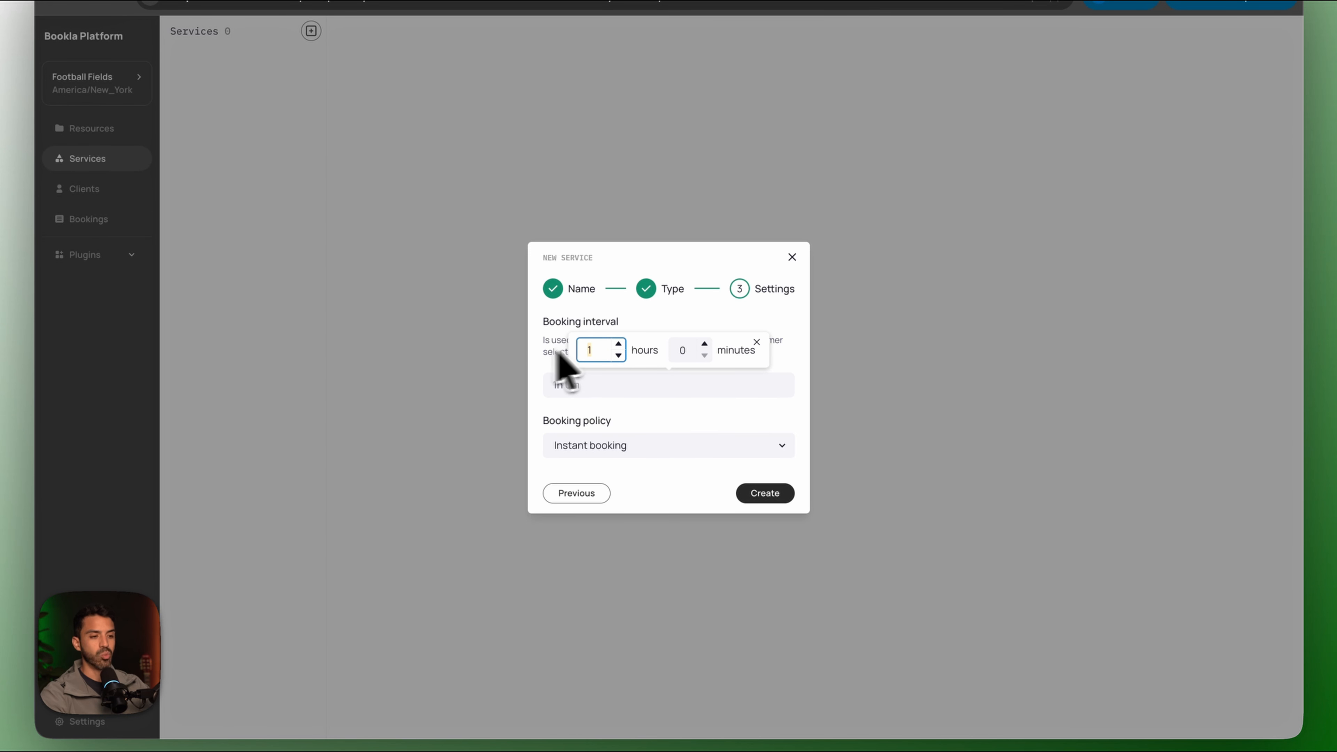
left_click(688, 349)
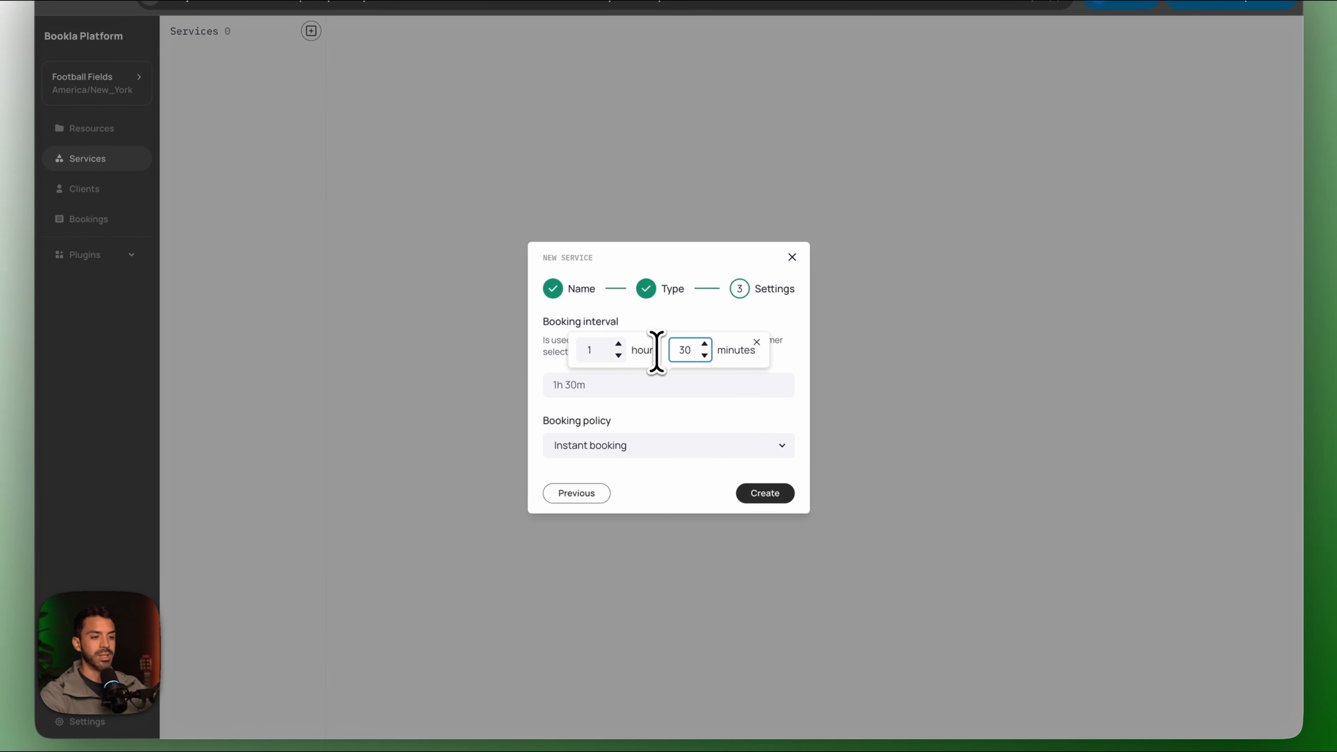
left_click(579, 350)
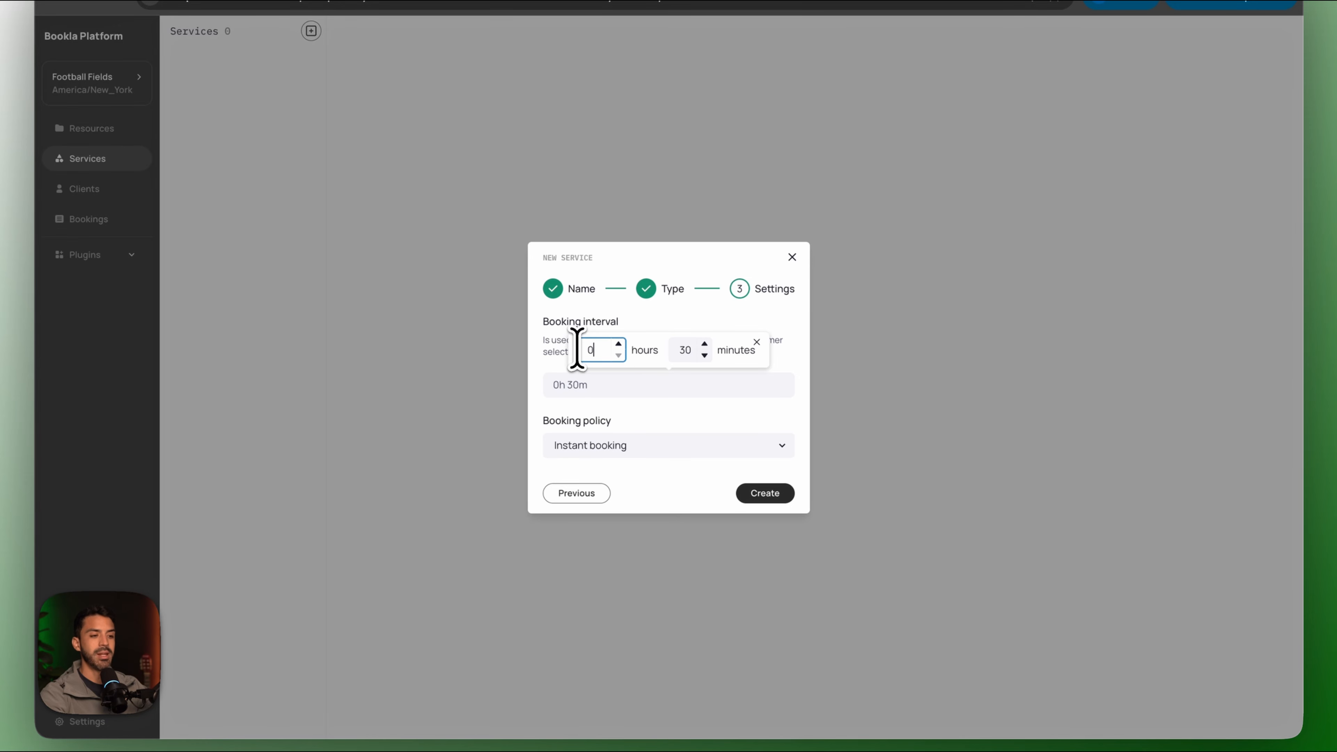
left_click(653, 445)
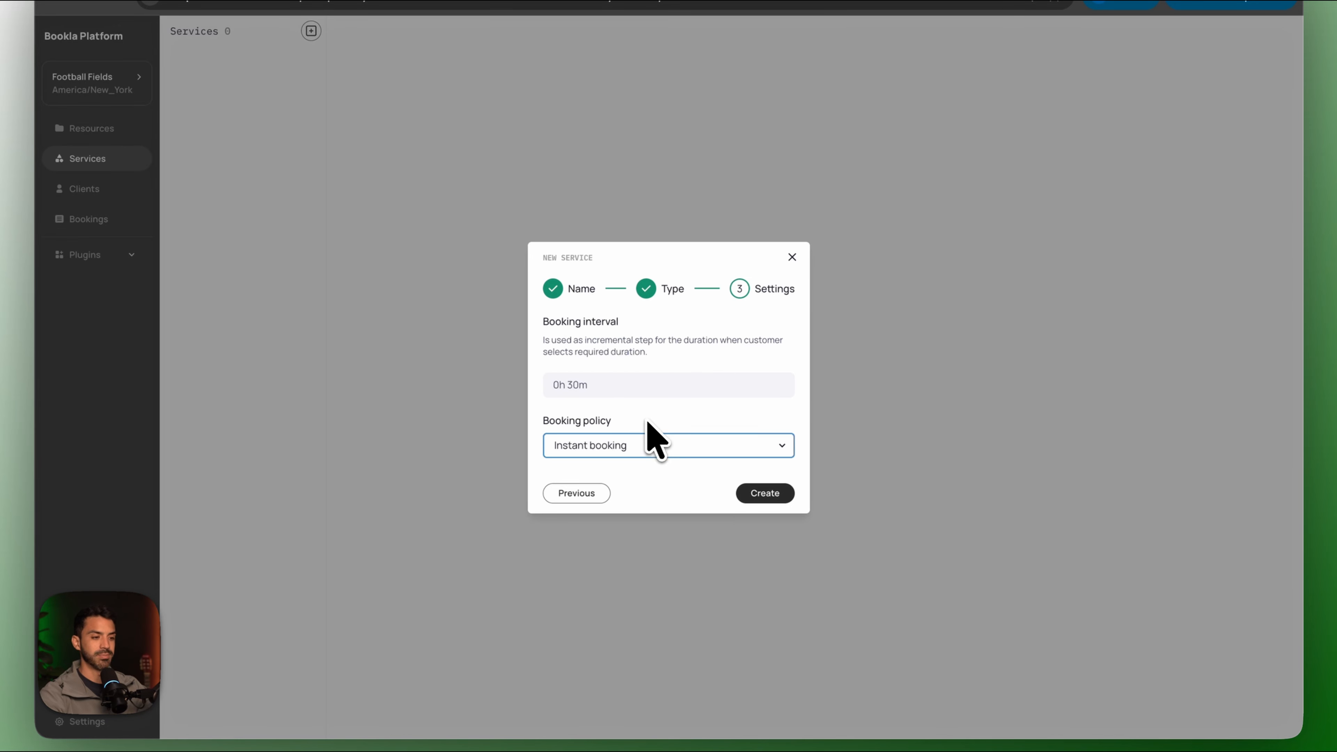
left_click(573, 453)
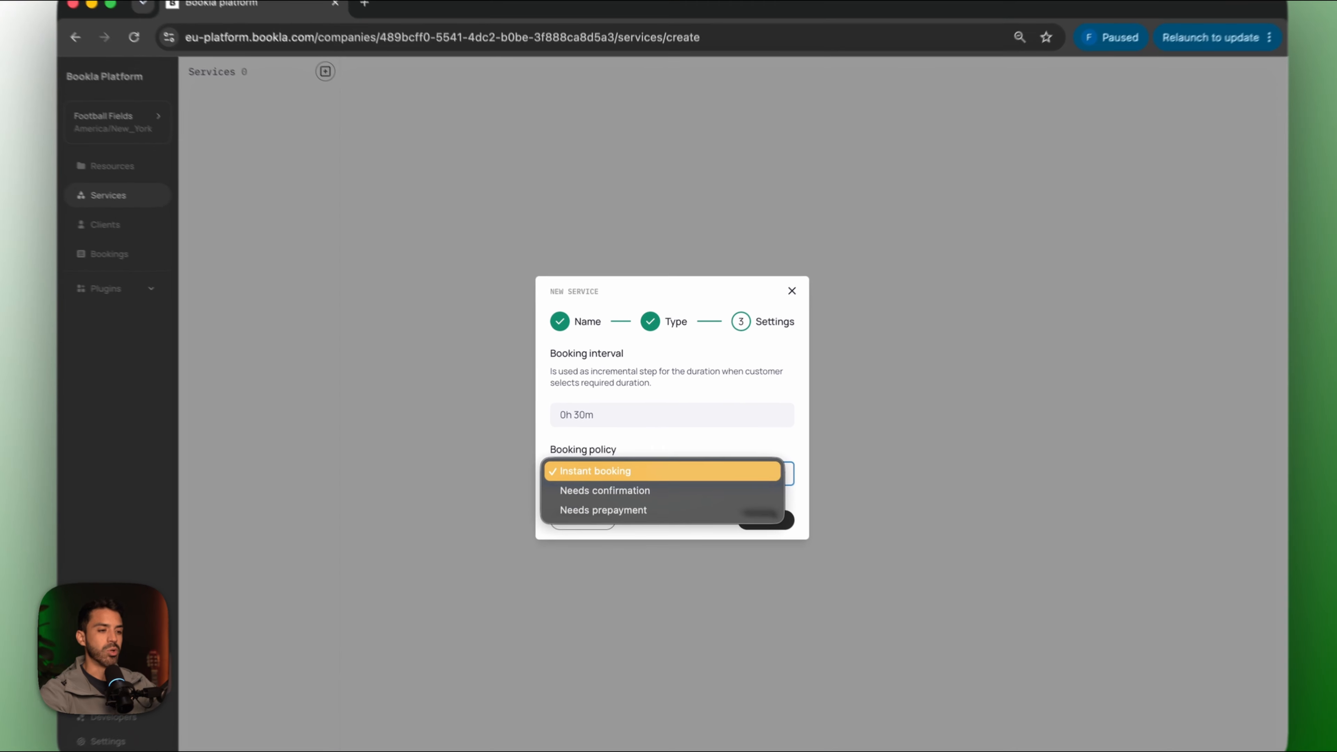
left_click(580, 463)
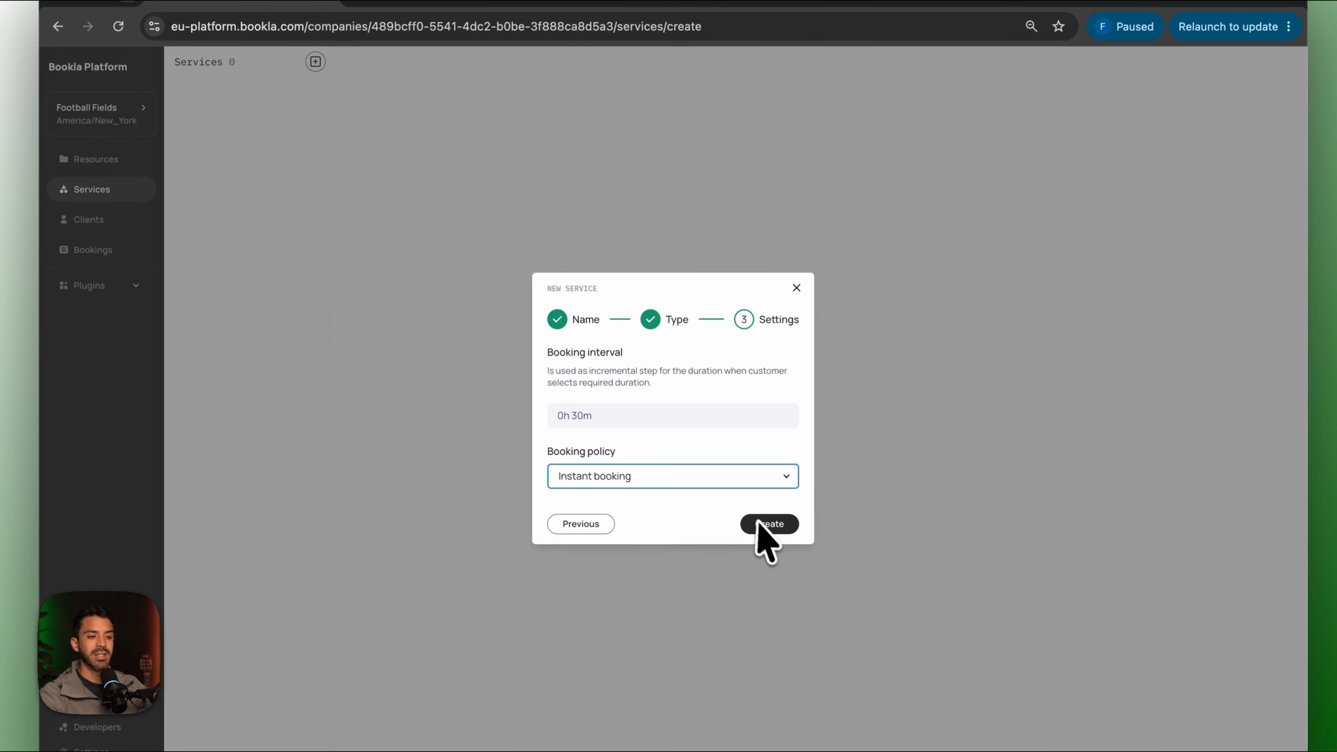
left_click(747, 500)
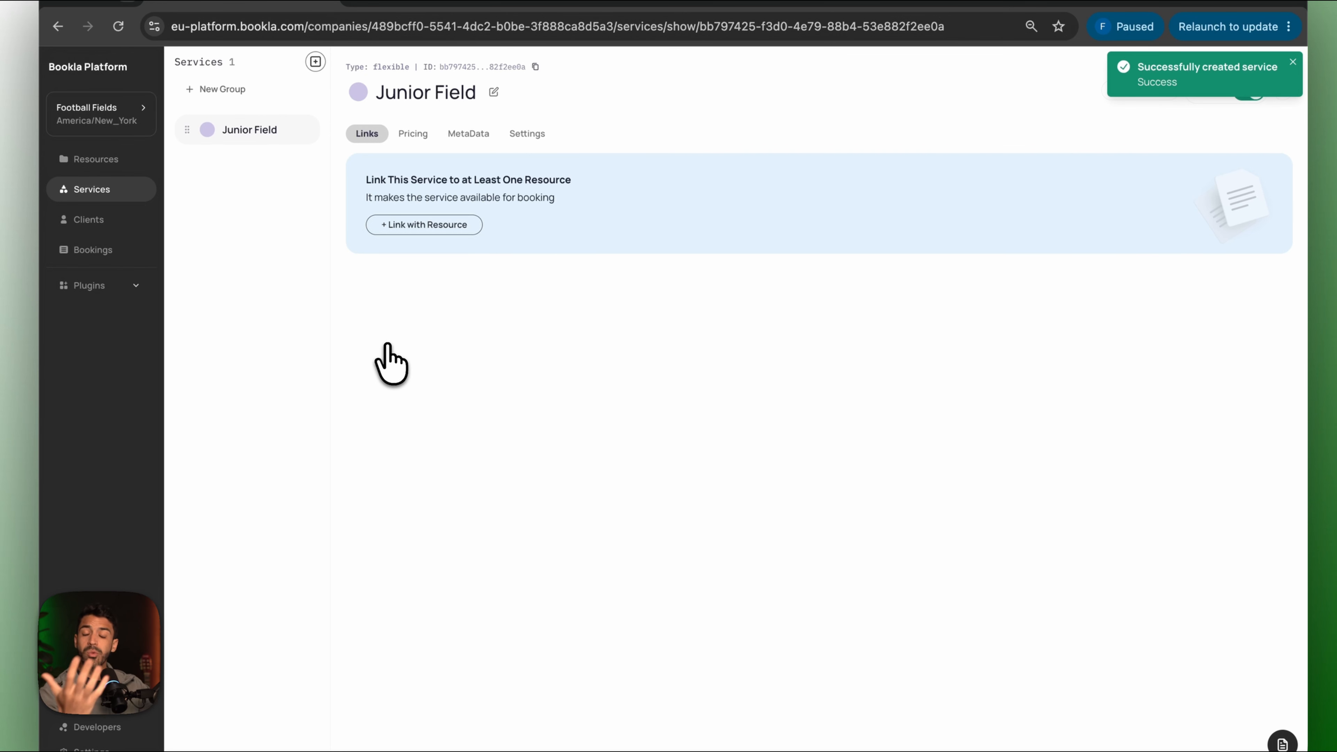
Link the Junior Field resource to the Junior Field service.
left_click(424, 224)
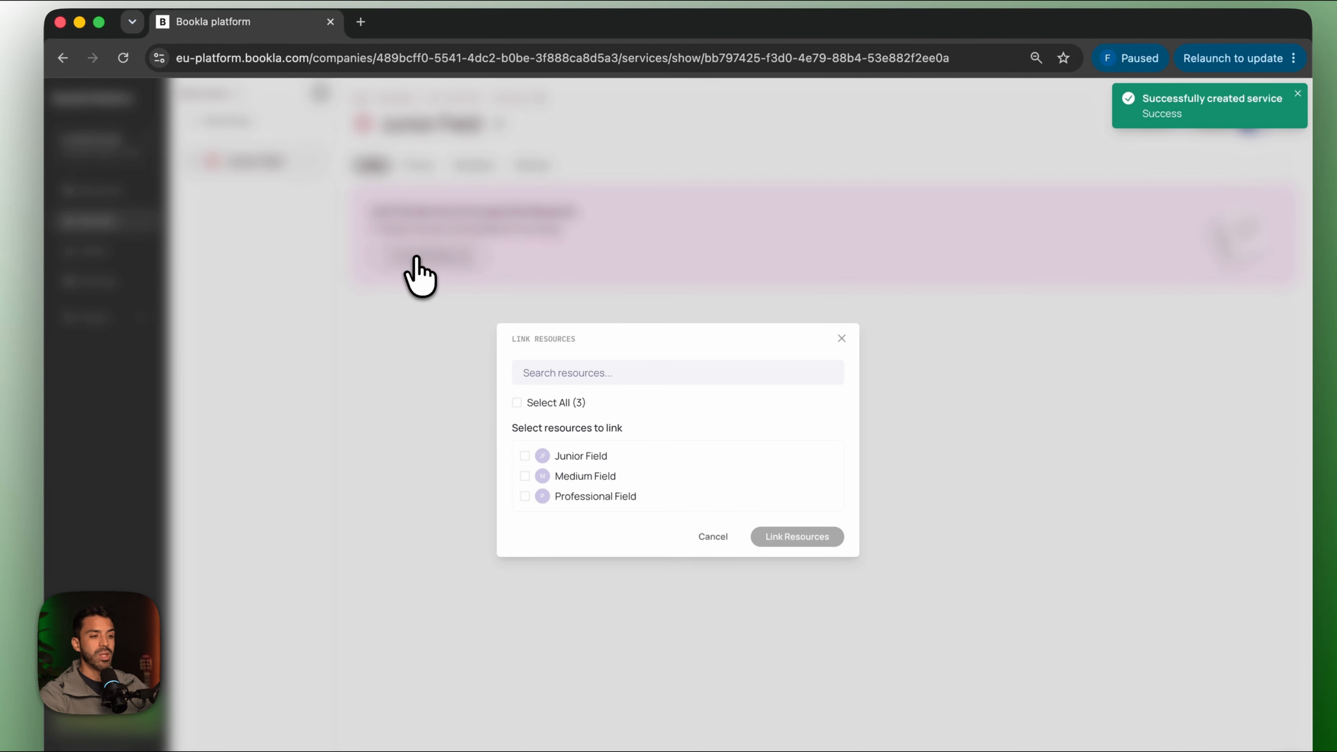
left_click(523, 455)
left_click(767, 538)
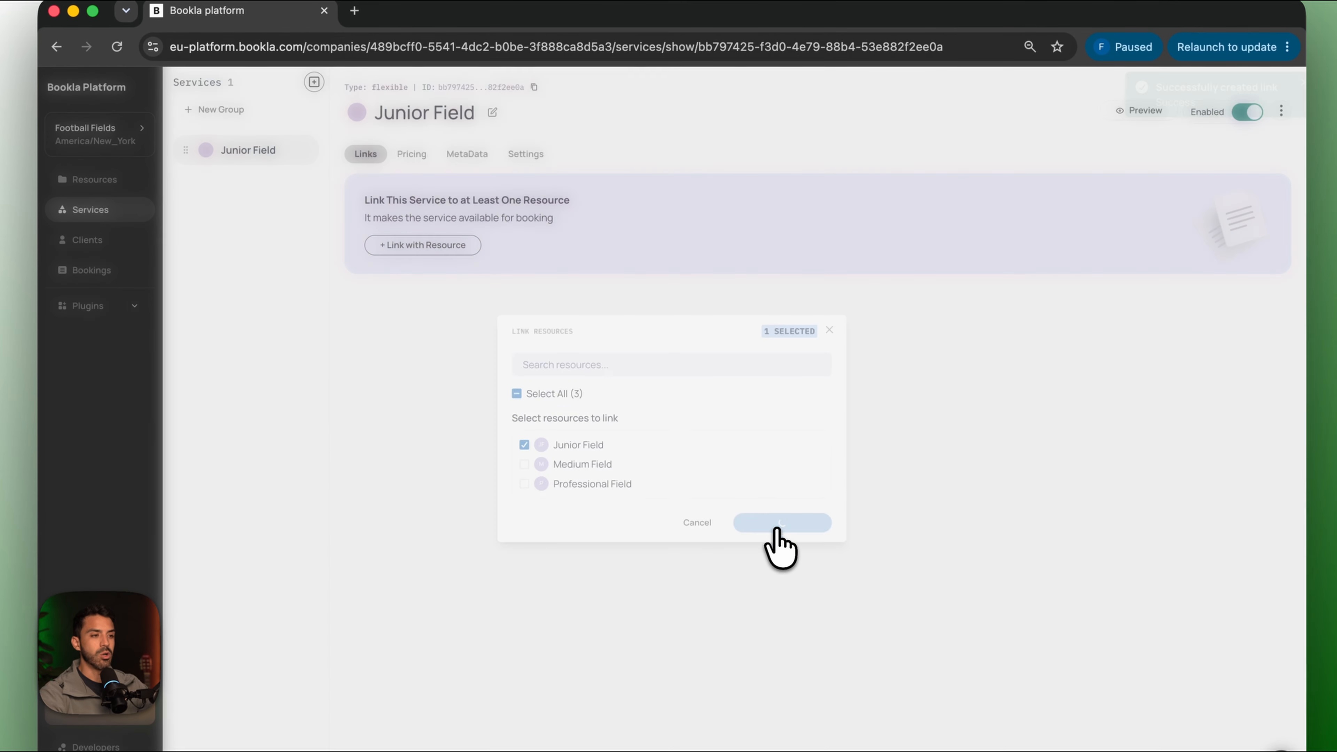
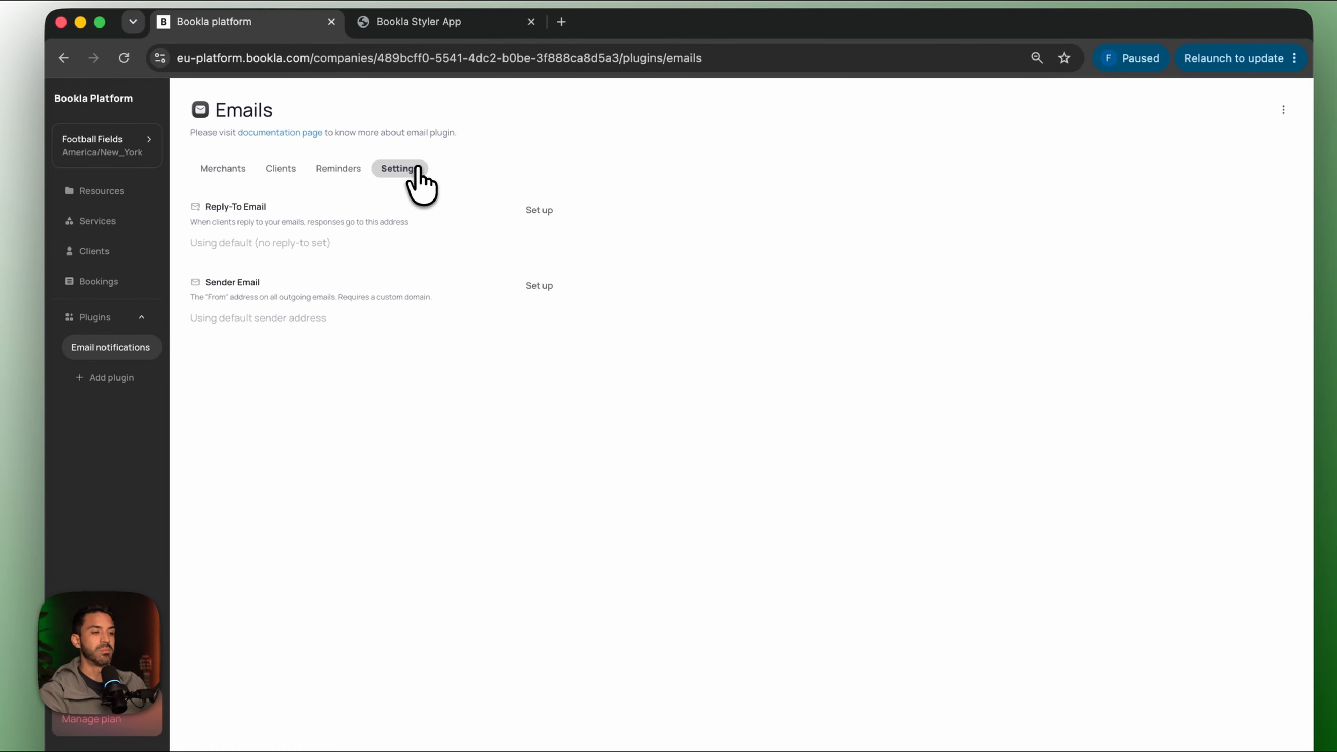
Set the Reply-To email to the suggested address and save it.
left_click(539, 211)
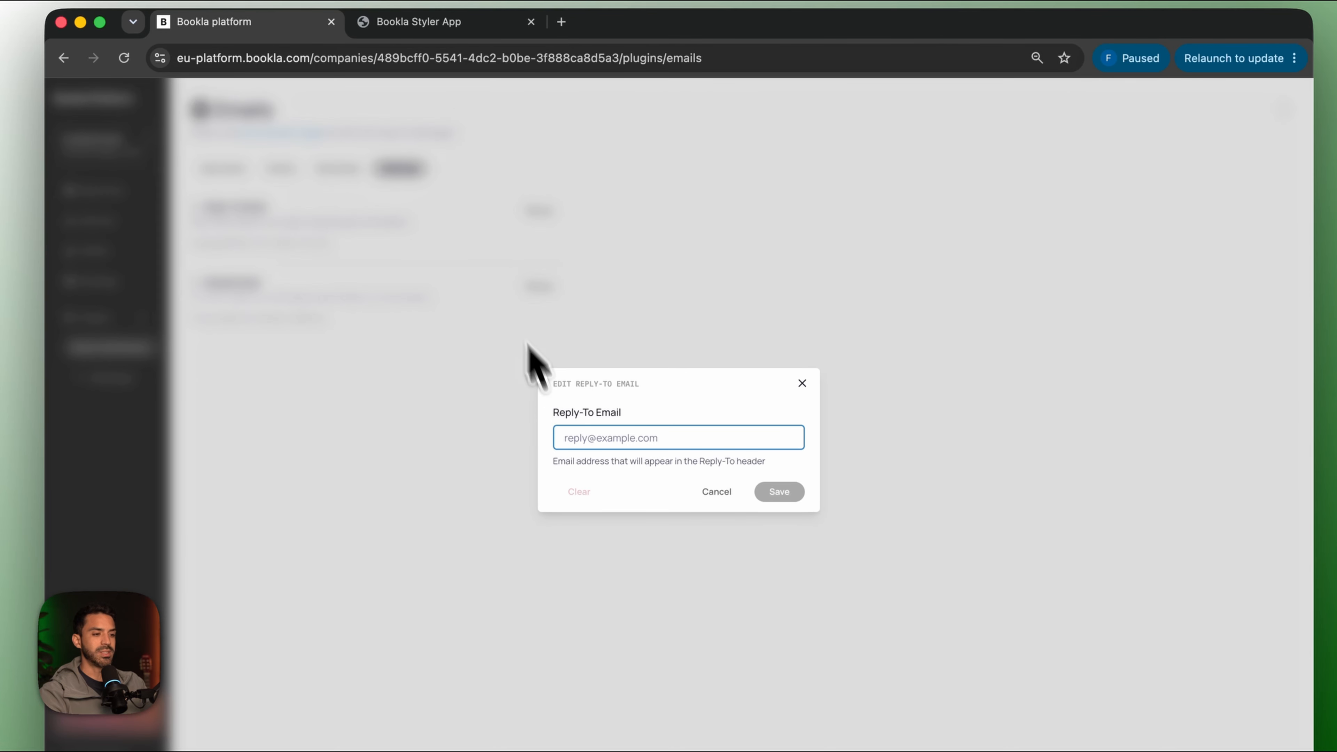
left_click(604, 437)
left_click(710, 477)
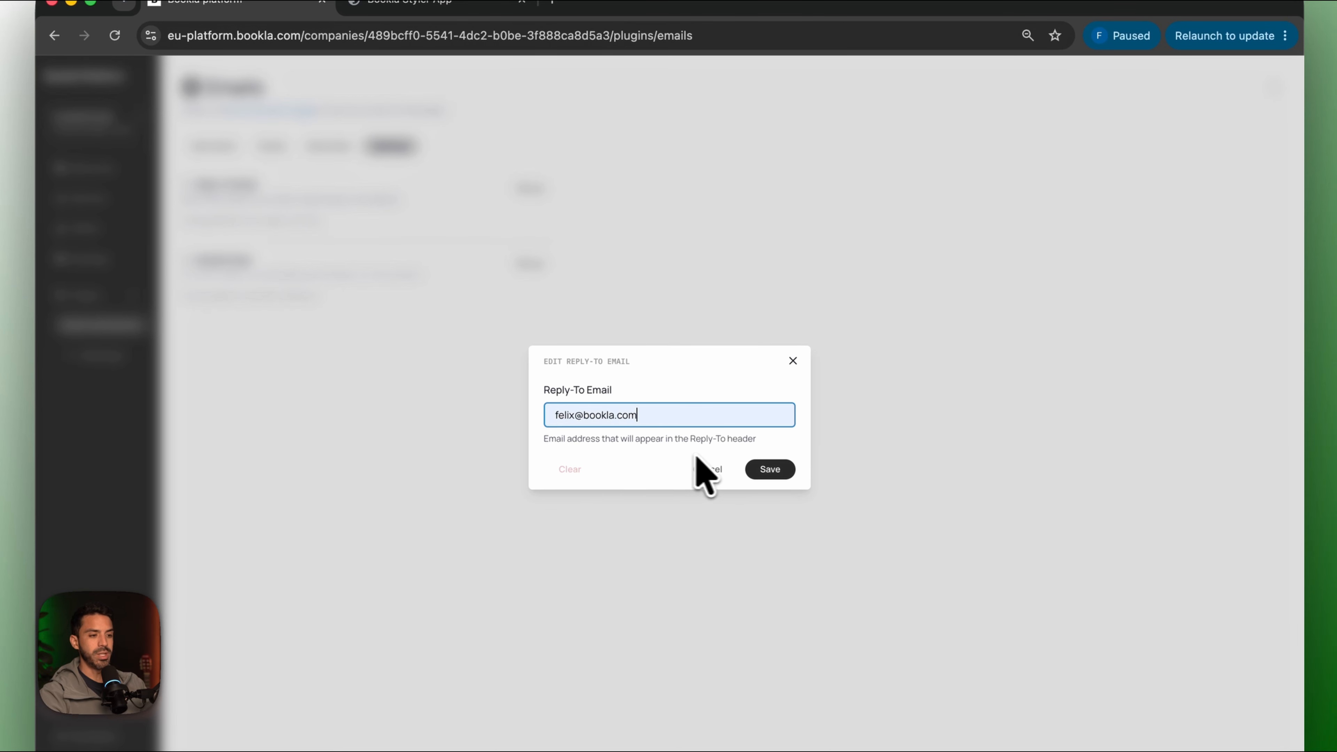
left_click(766, 469)
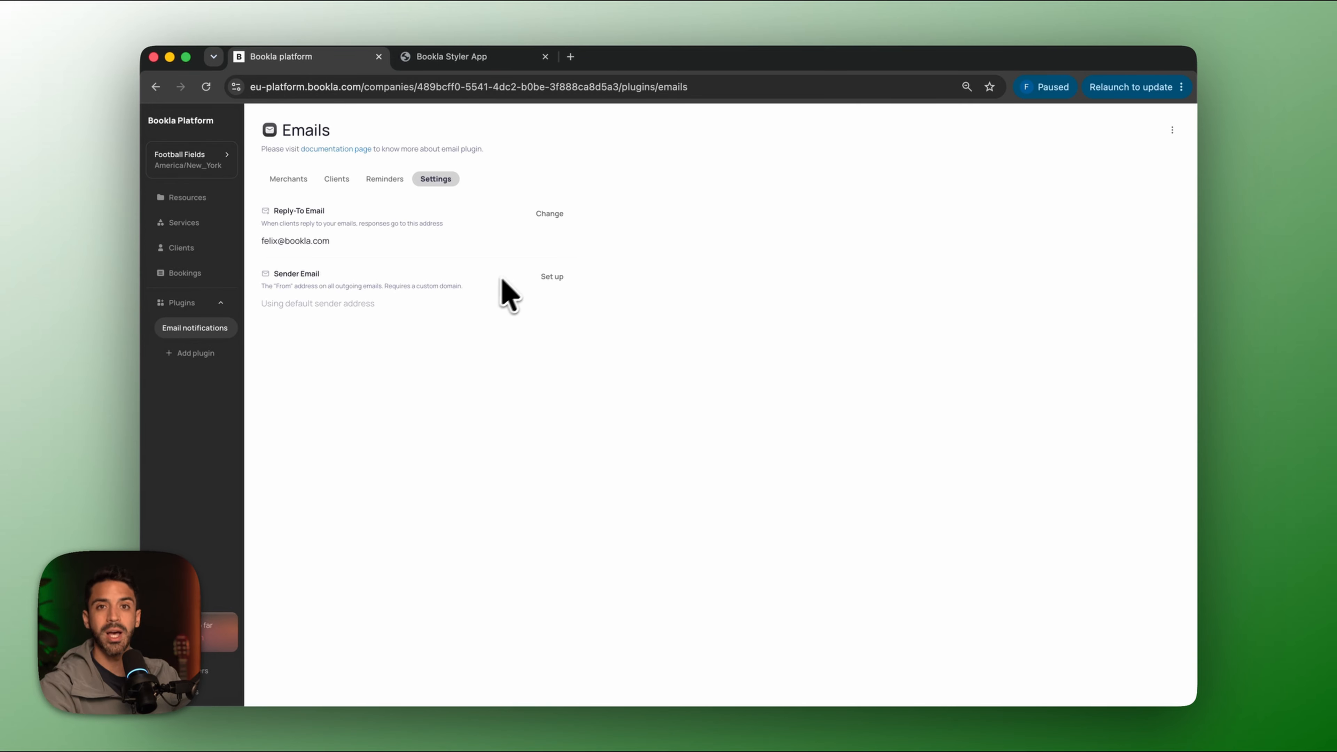
Cancel the Sender Email setup without saving and view the client email templates.
left_click(557, 280)
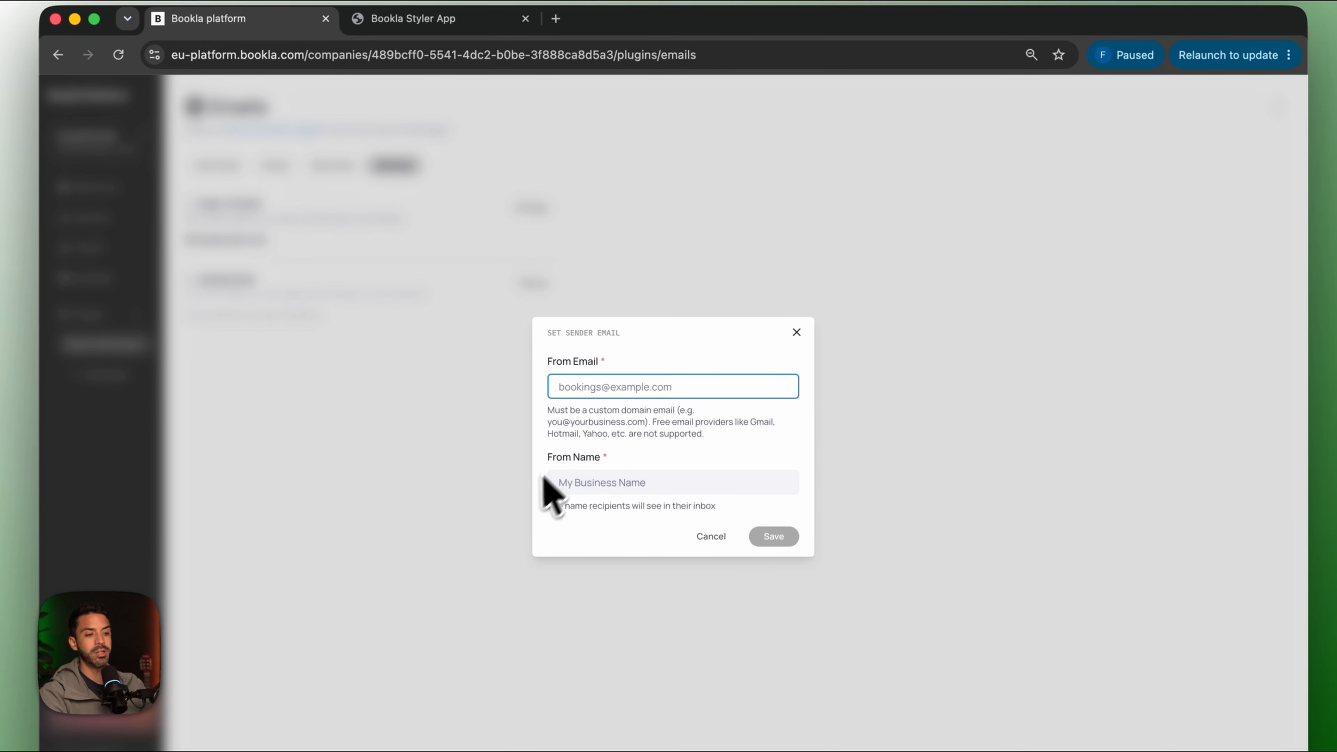
left_click(796, 332)
left_click(798, 338)
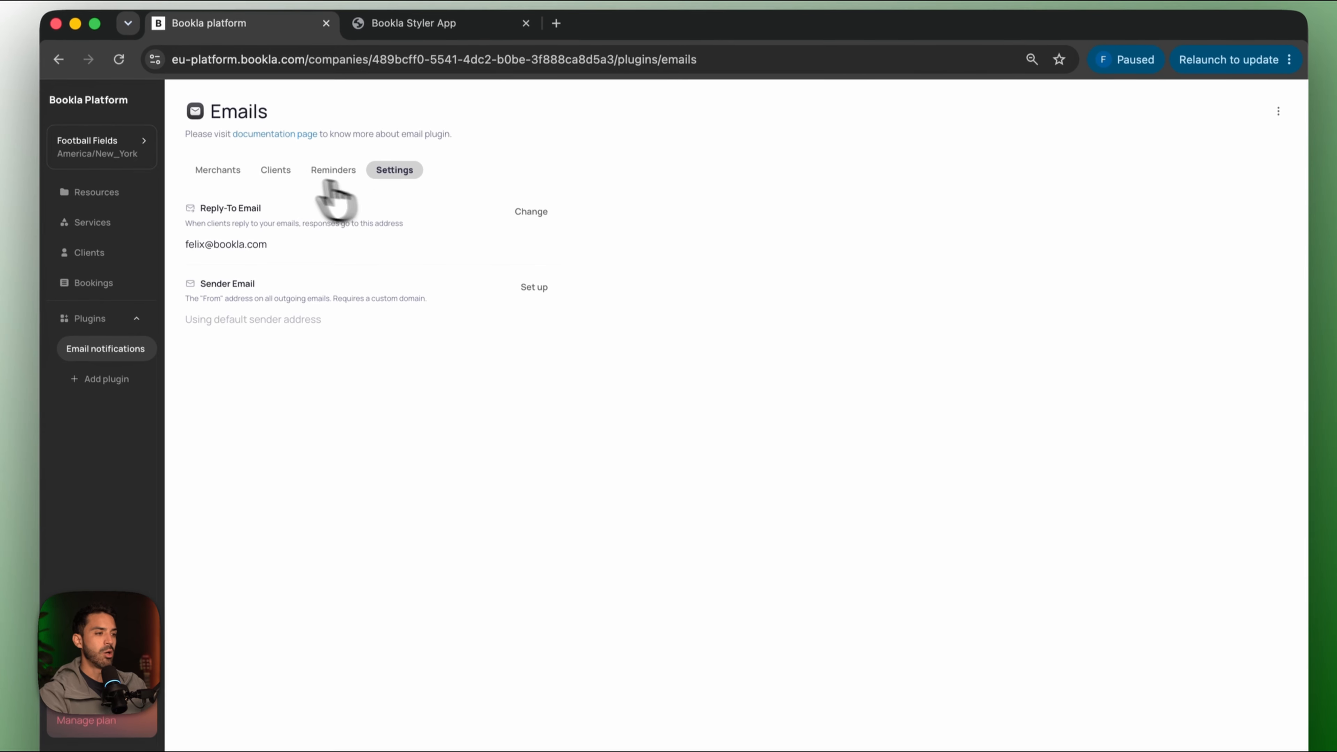
left_click(275, 166)
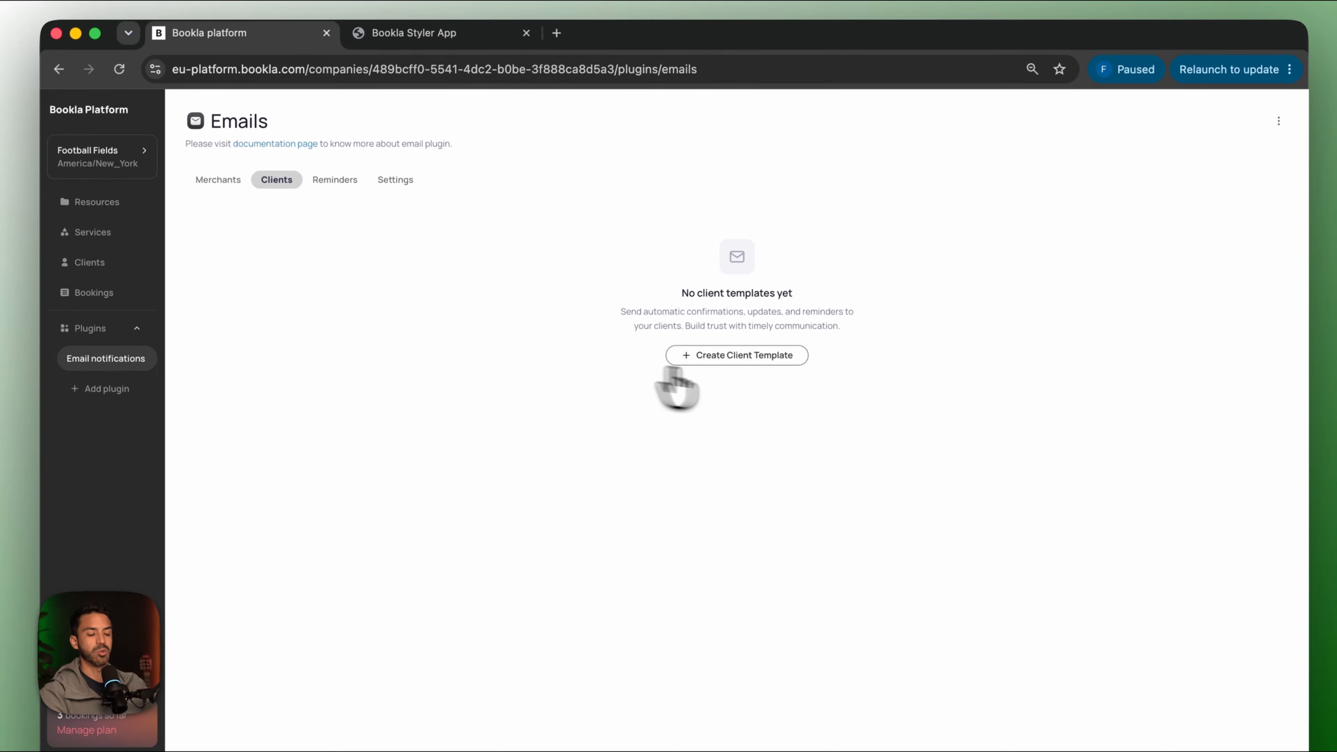
Start a new Client email template triggered by the Booking Confirmed event.
left_click(725, 367)
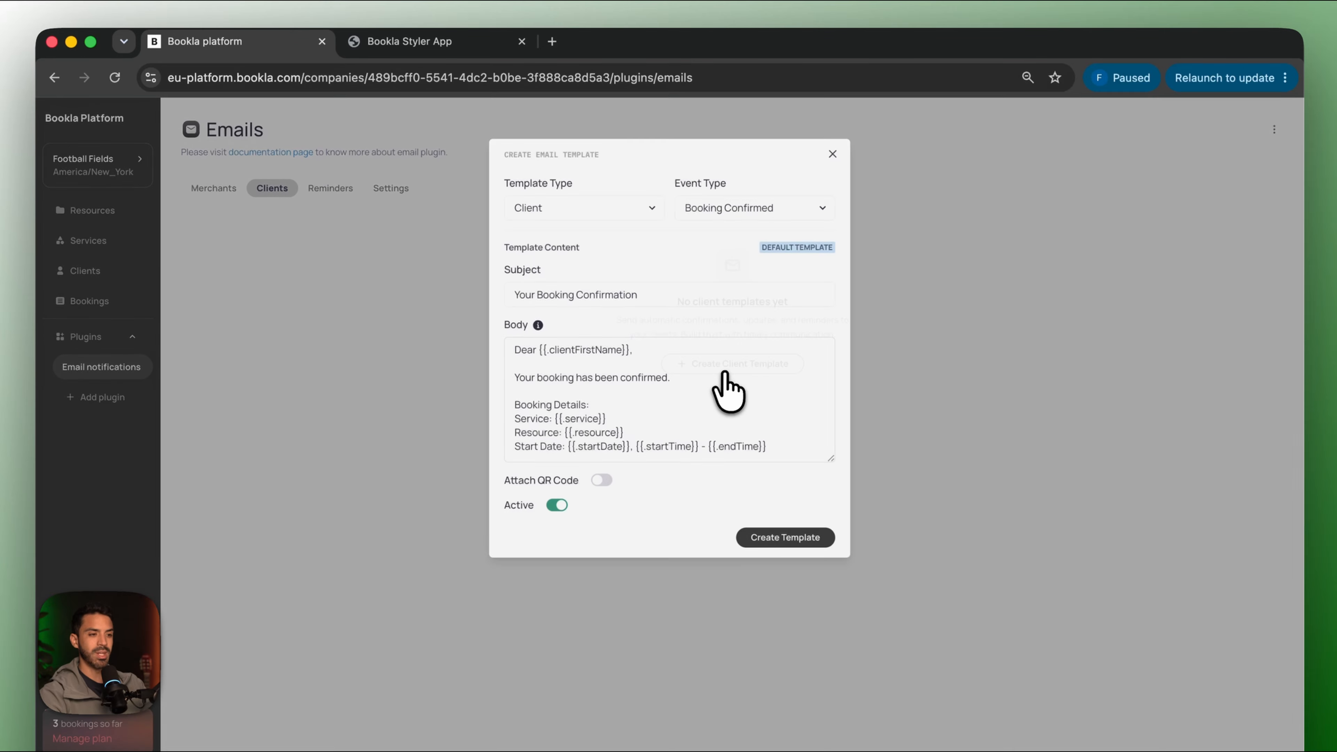
left_click(635, 208)
left_click(559, 210)
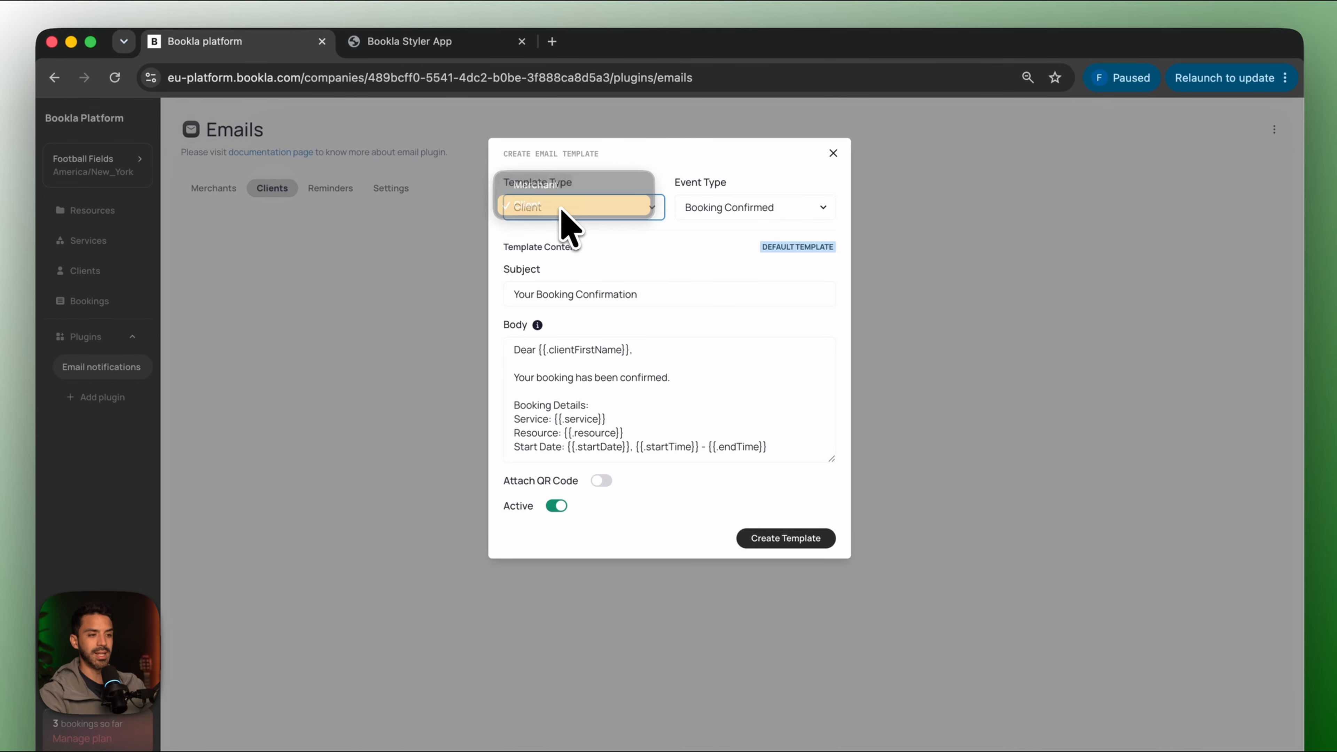
left_click(738, 209)
left_click(738, 209)
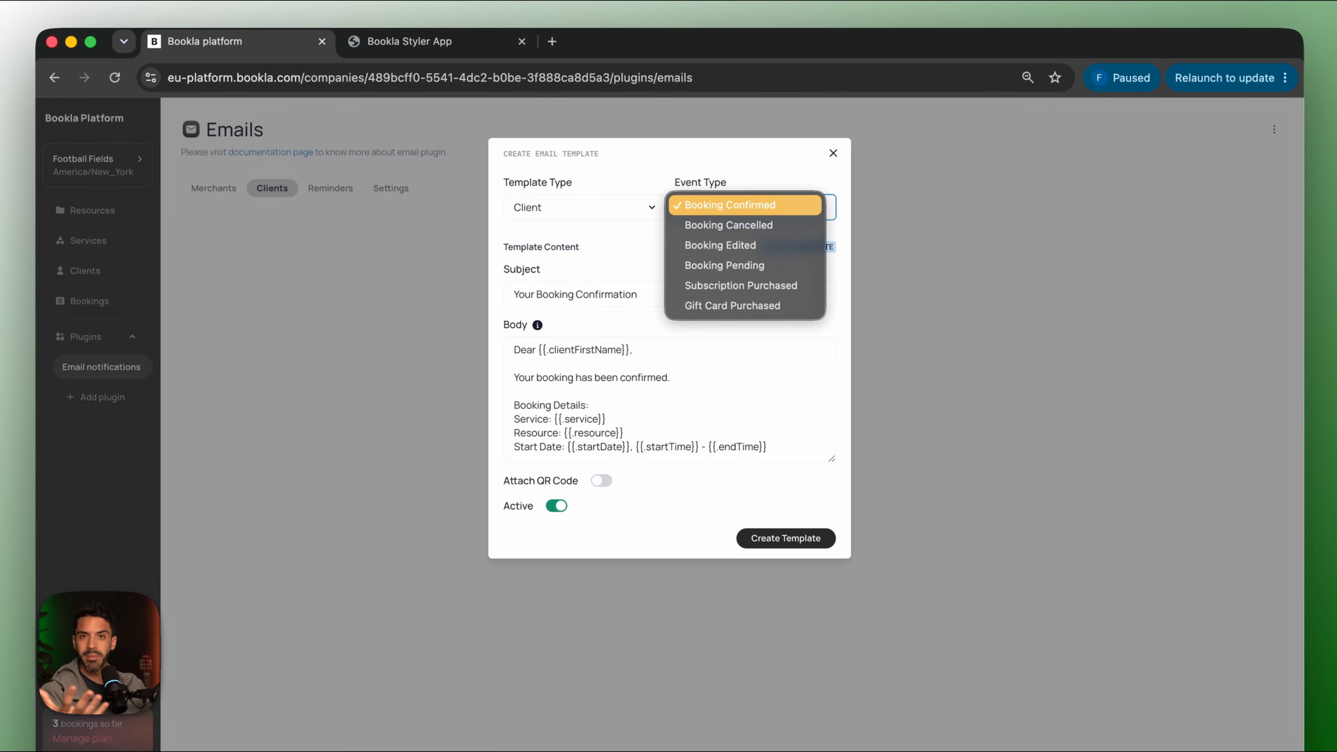
left_click(729, 208)
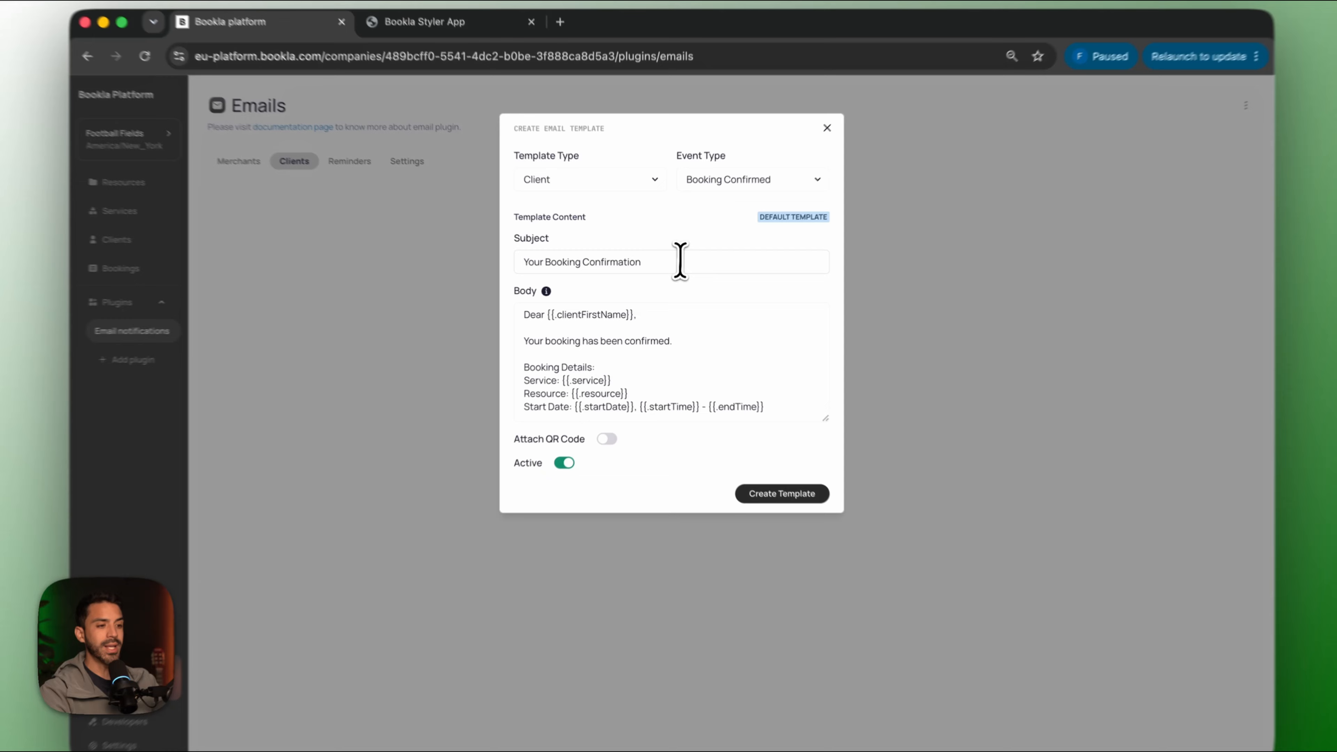
Rewrite the subject to 'hello {{.clientFirstName}} your field is ready'.
left_click_drag(676, 267, 437, 265)
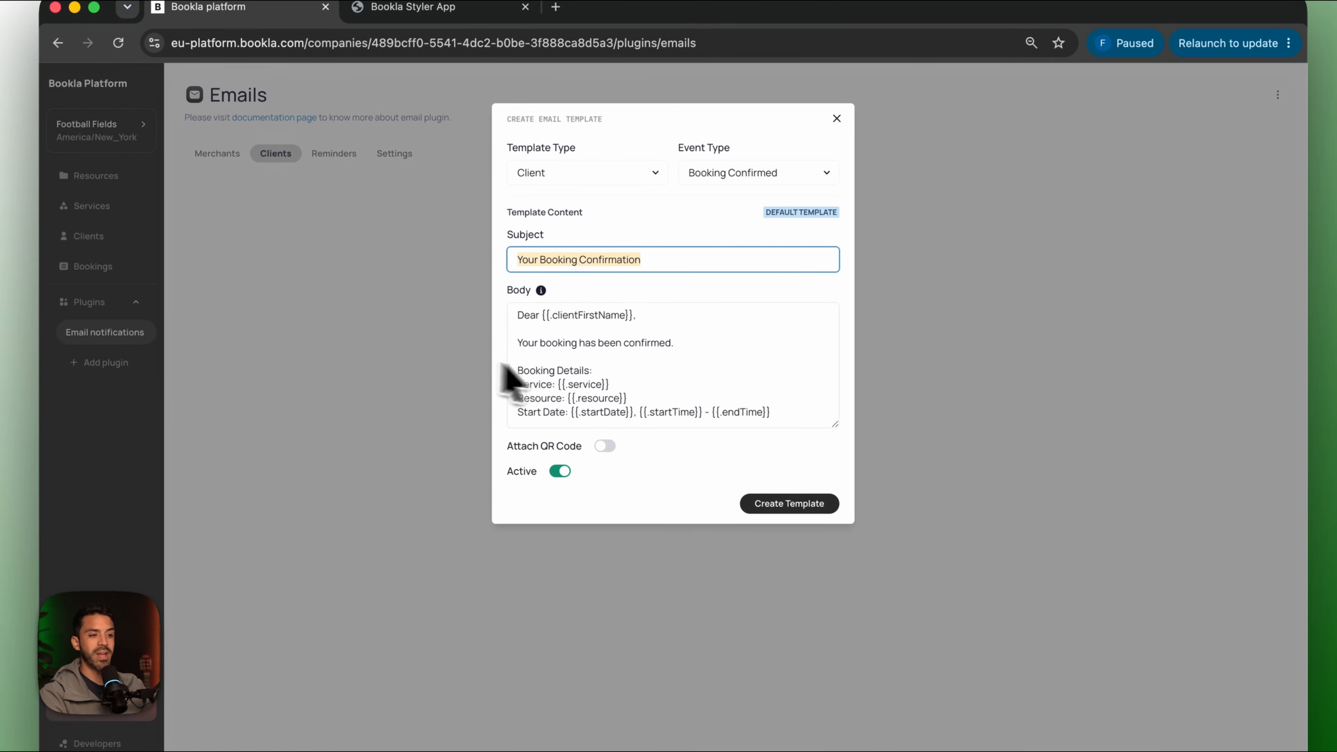
left_click(672, 327)
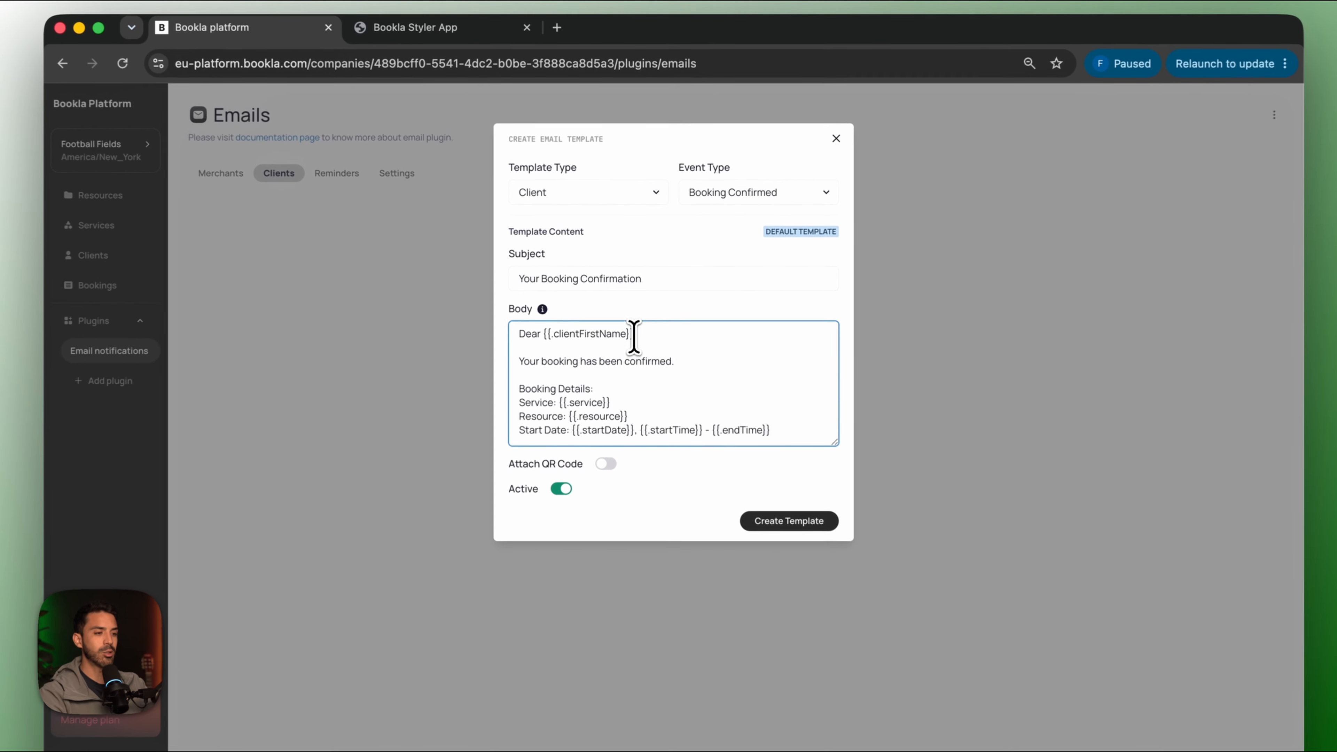
left_click_drag(634, 315, 569, 315)
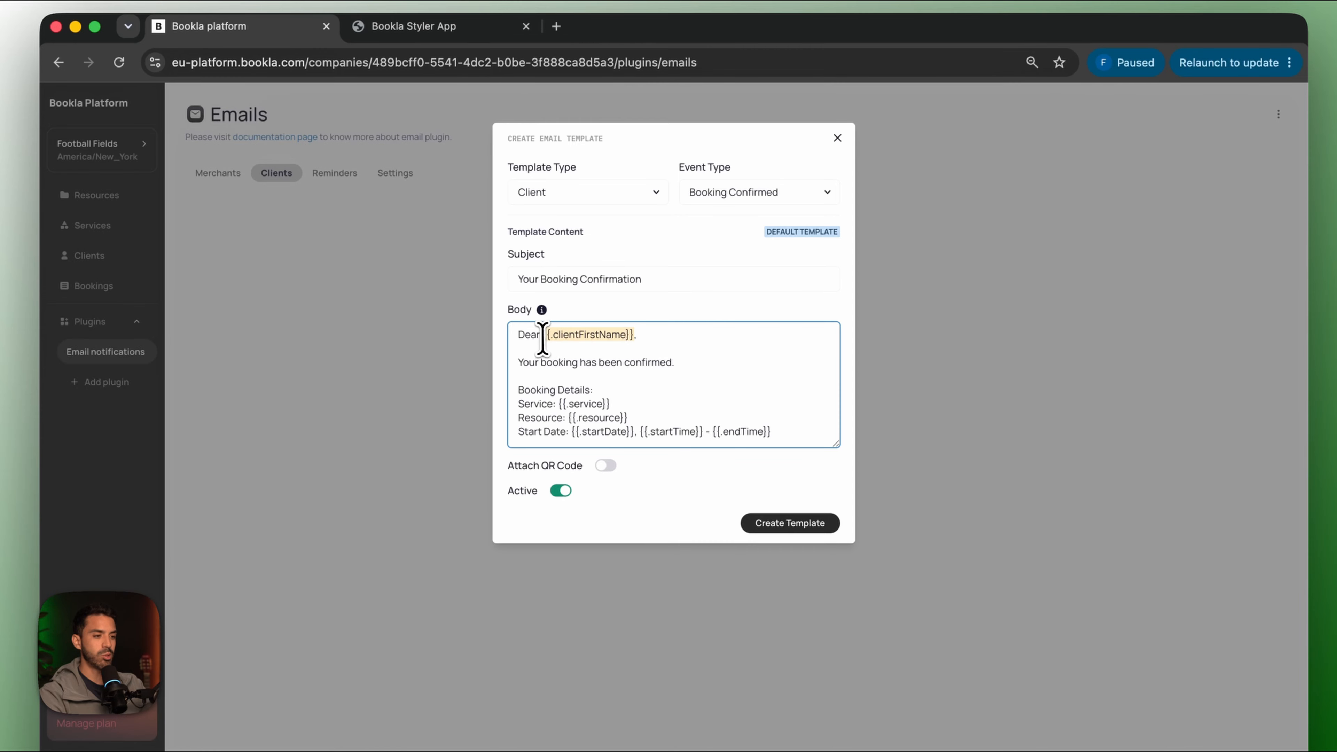
left_click_drag(647, 289, 383, 299)
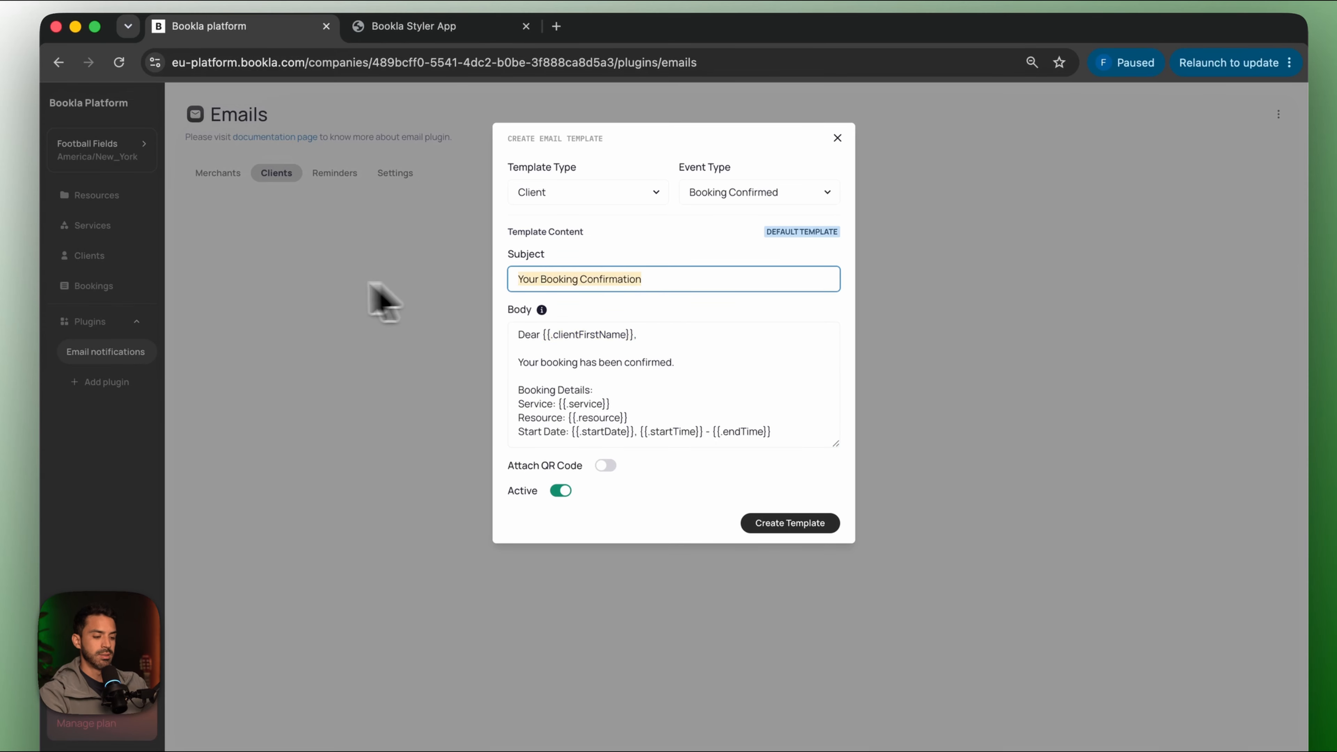
type("hello {{.clientFirstName}} your field is ready")
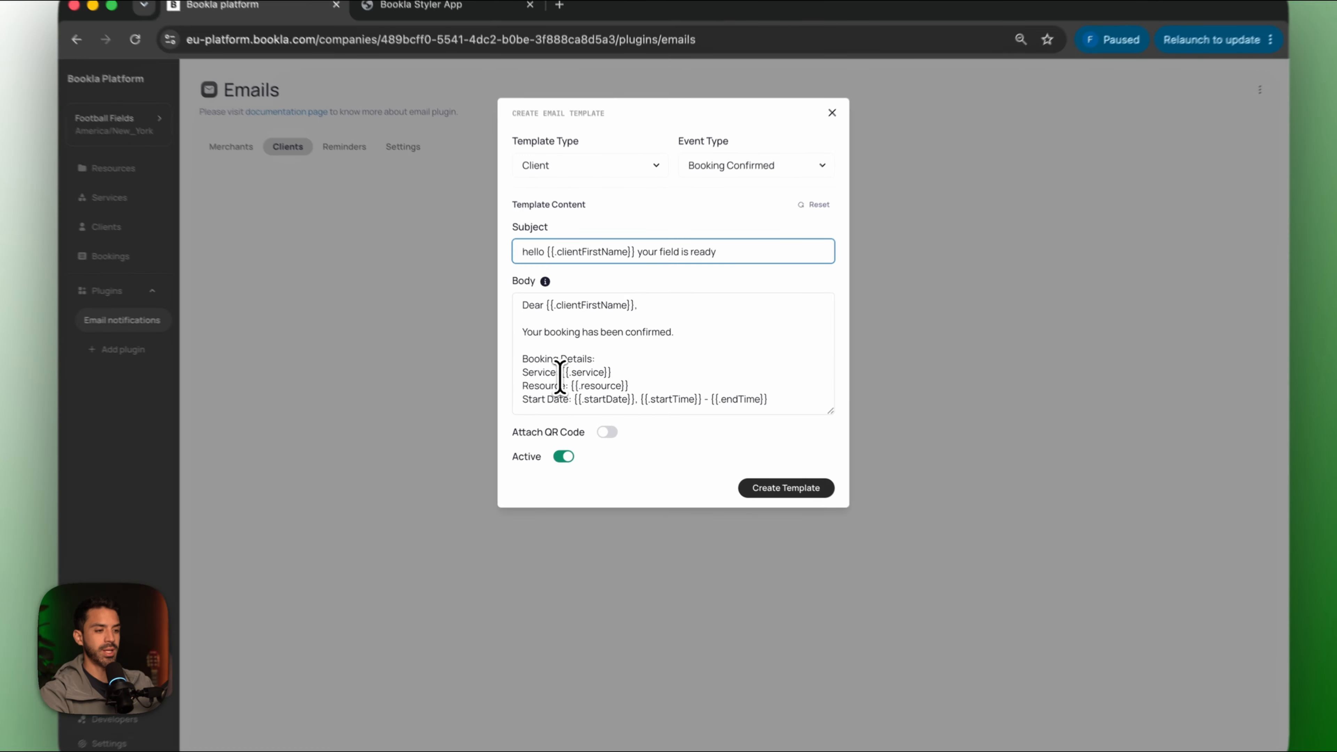
Reword the body with 'You just book', removing the Resource line and Start Date label.
left_click_drag(571, 373, 490, 375)
type("You just book")
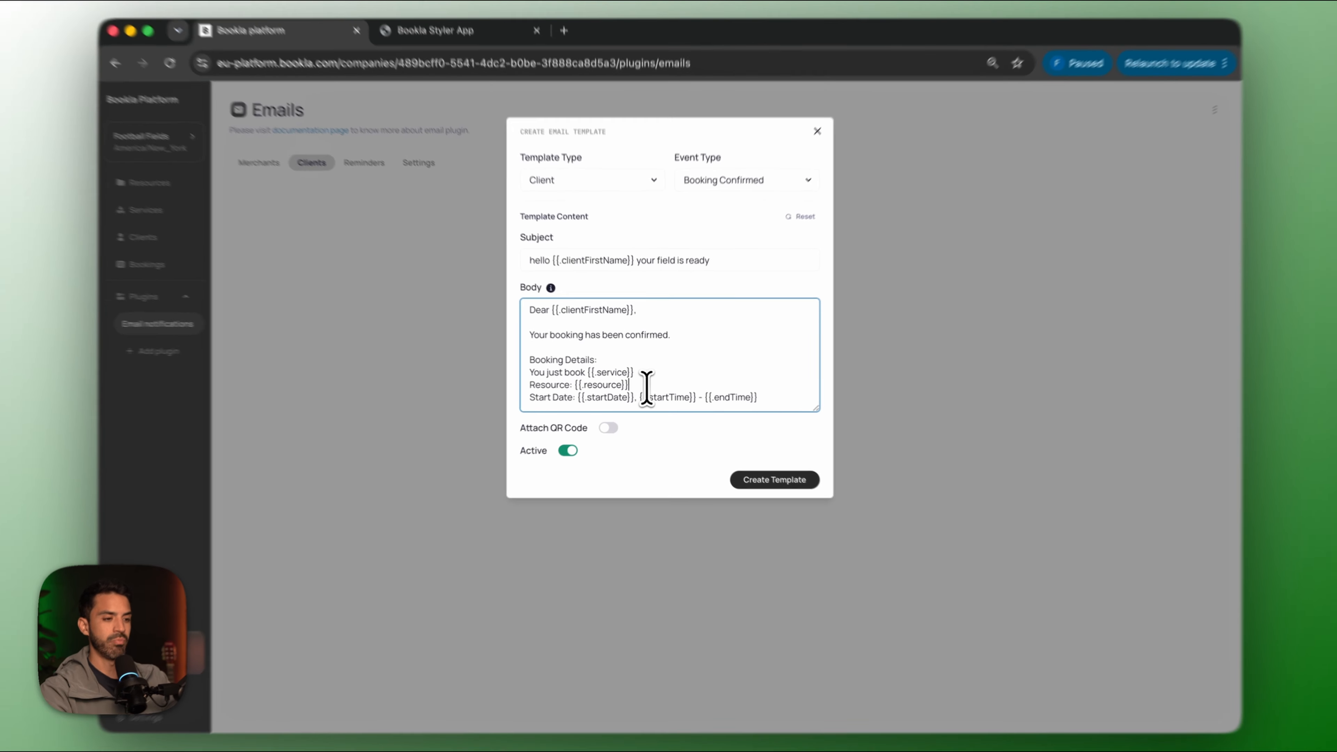
left_click_drag(648, 383, 513, 385)
key("BackSpace")
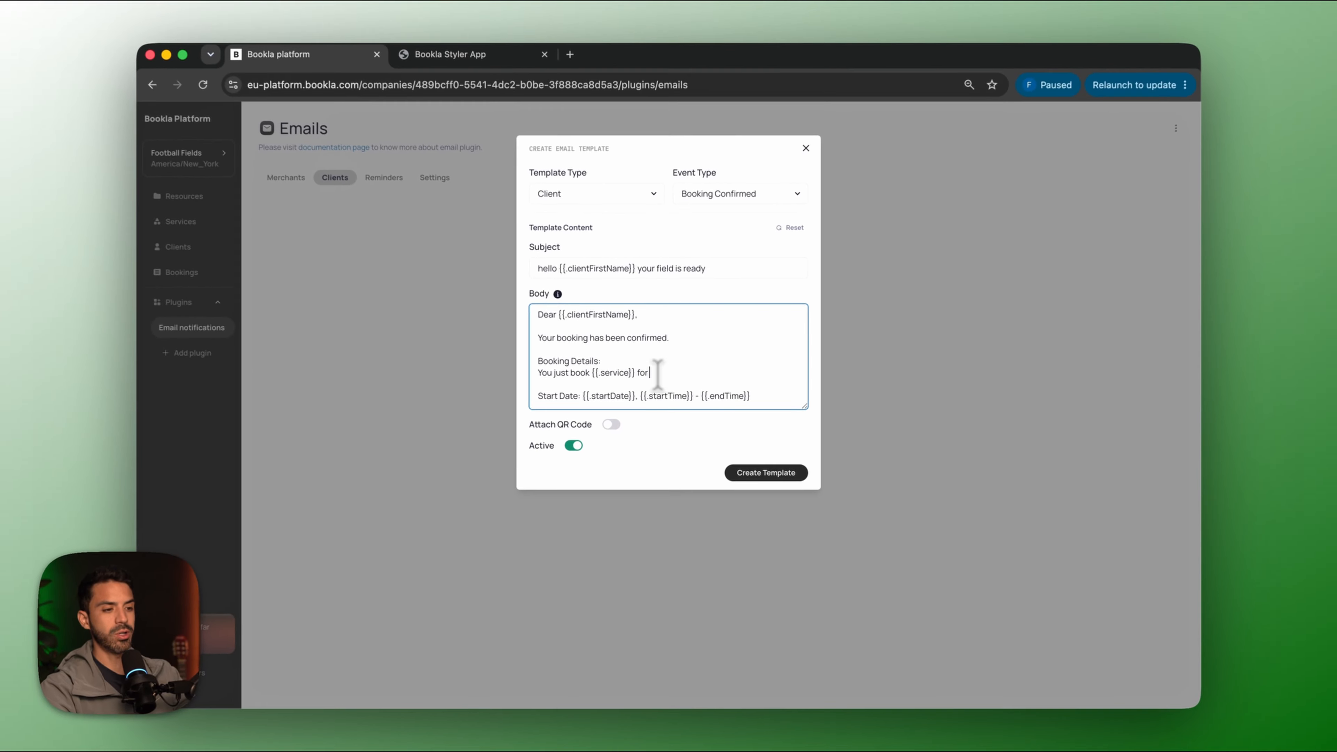
left_click_drag(568, 400, 510, 400)
key("BackSpace")
key("BackSpace")
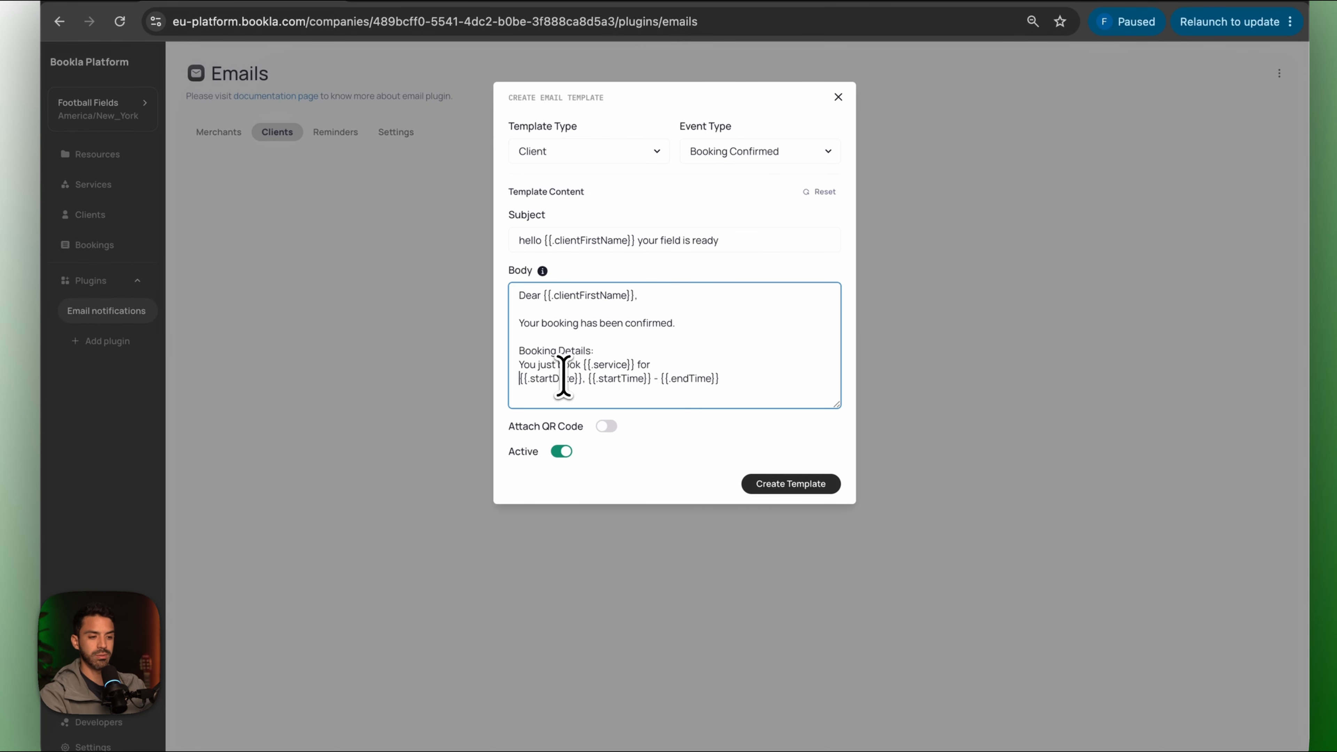
key("BackSpace")
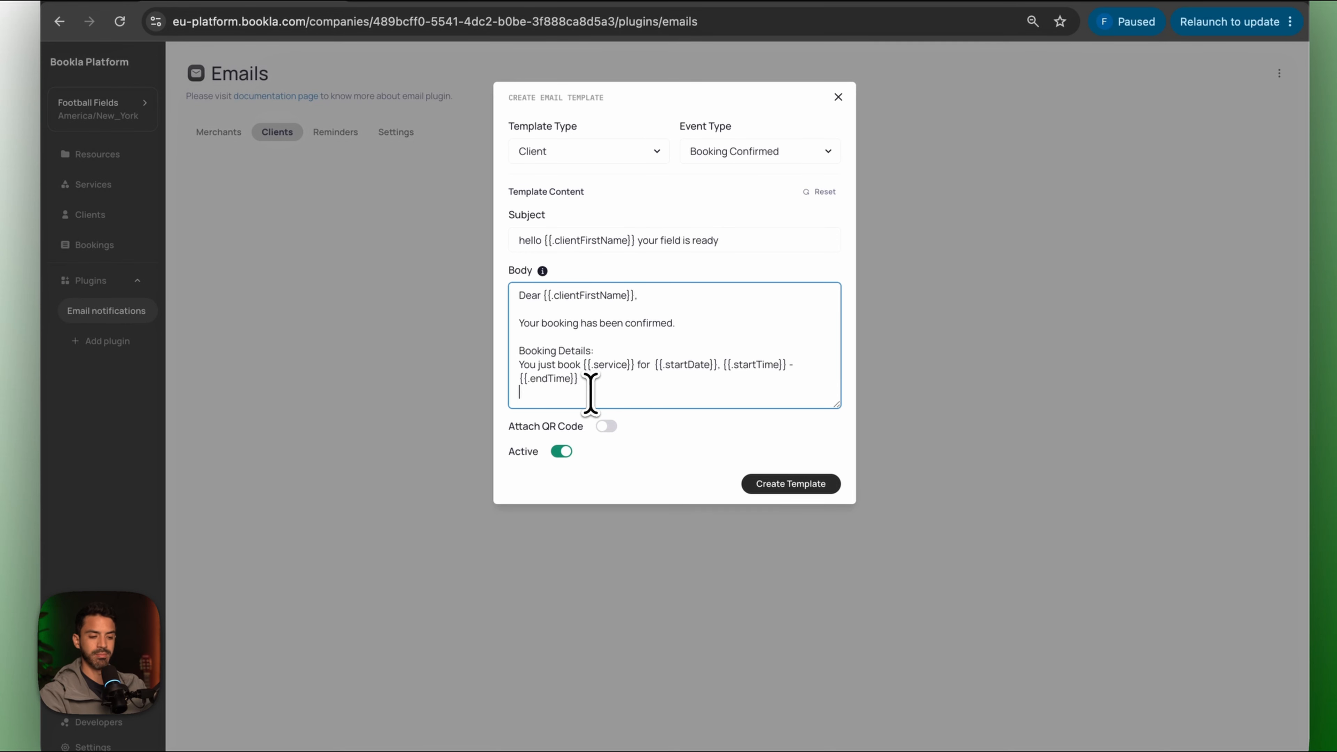
Add 'Thanks a lot' and 'If you need to find us' lines, correcting 'chossing' to 'choosing'.
key("Return")
type("Thanks a lot for chossing us")
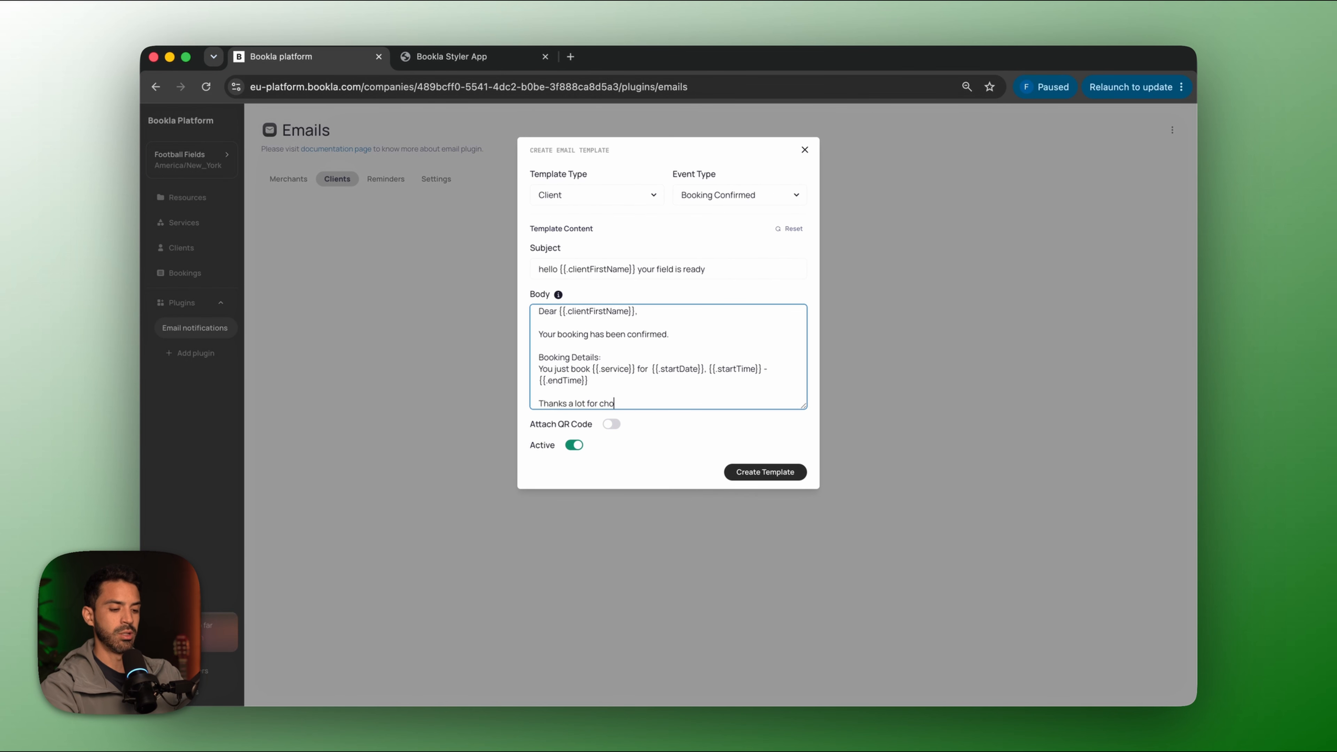
right_click(619, 404)
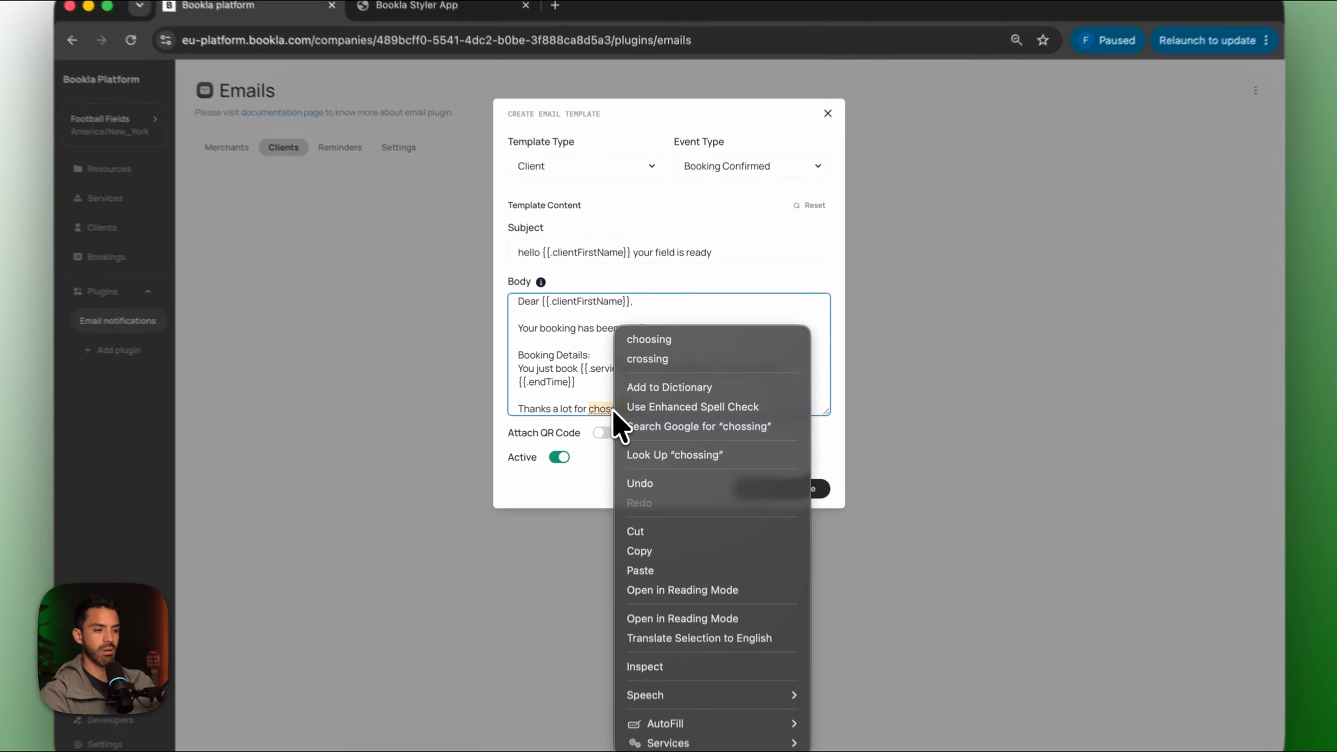
left_click(646, 344)
left_click(662, 401)
type(".")
key("Return")
key("Return")
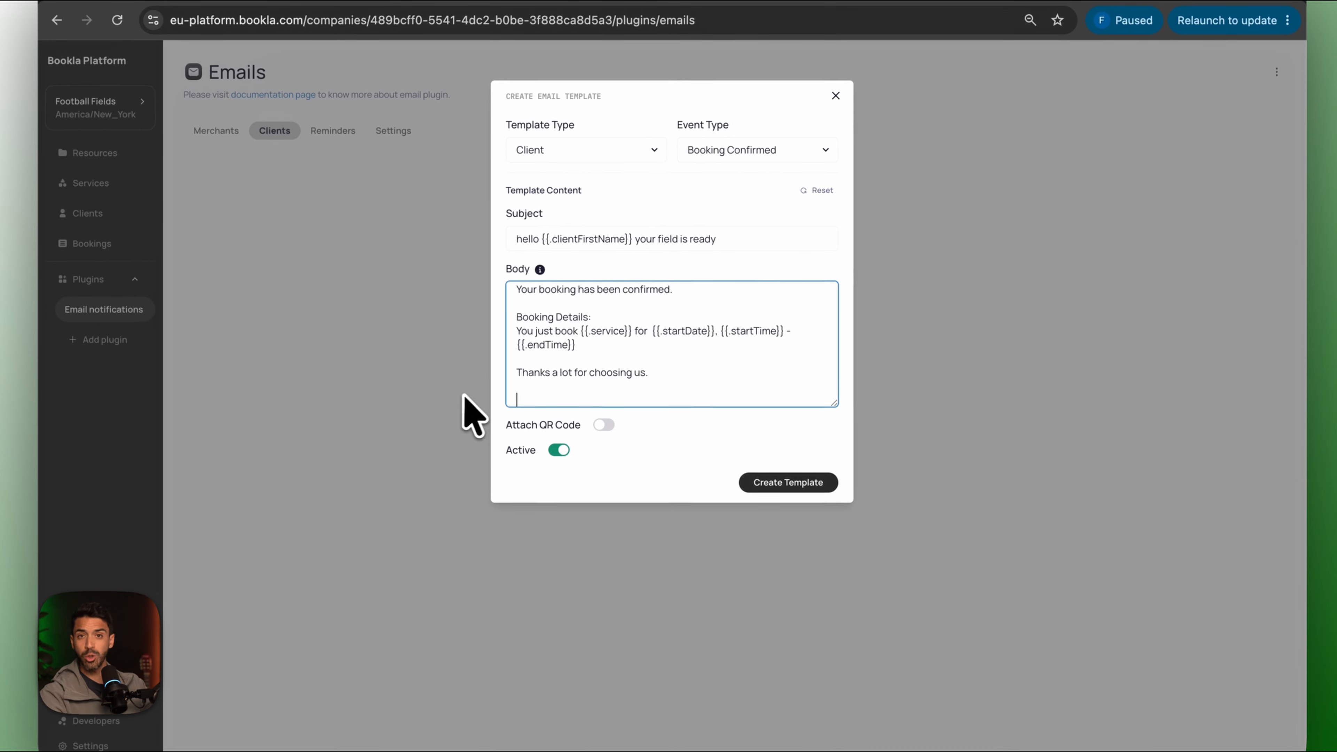
type("If you need to find us follow this link:")
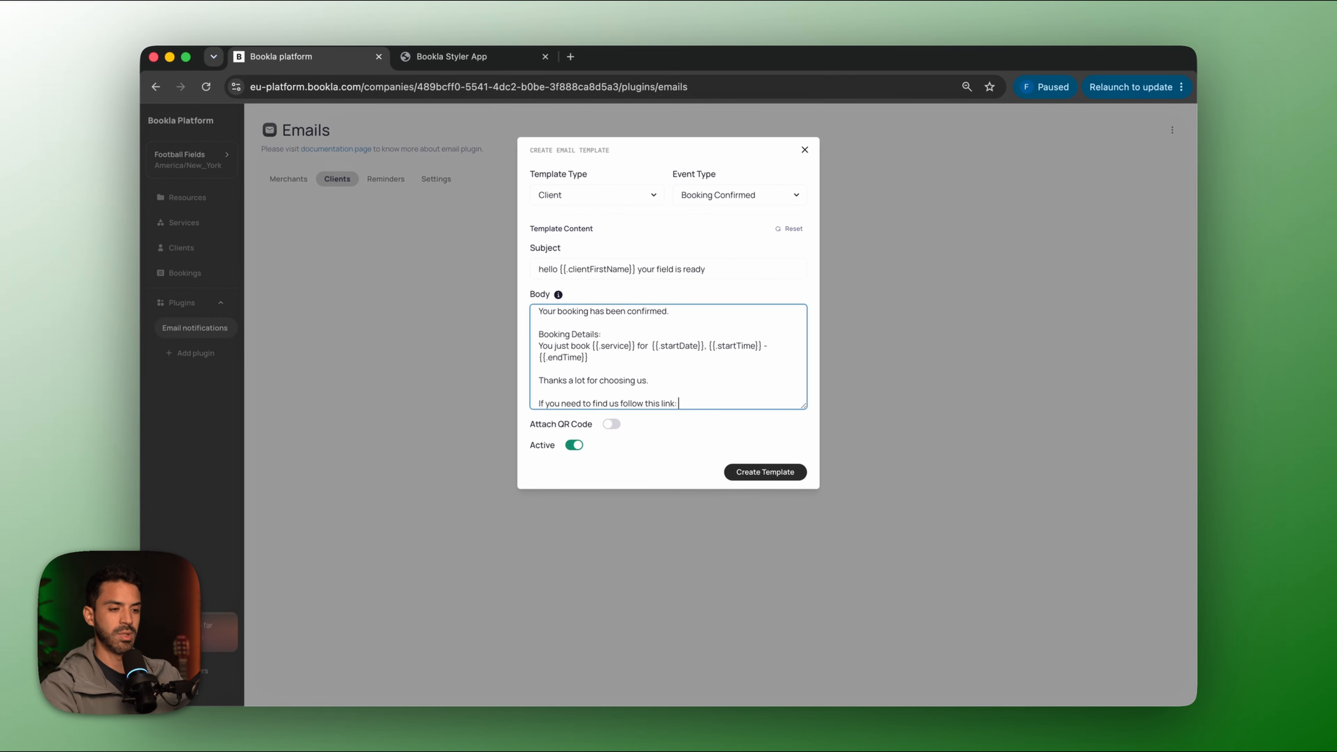
Copy the Google Maps link for Museo de las Ciencias Príncipe Felipe into the email body.
left_click(570, 57)
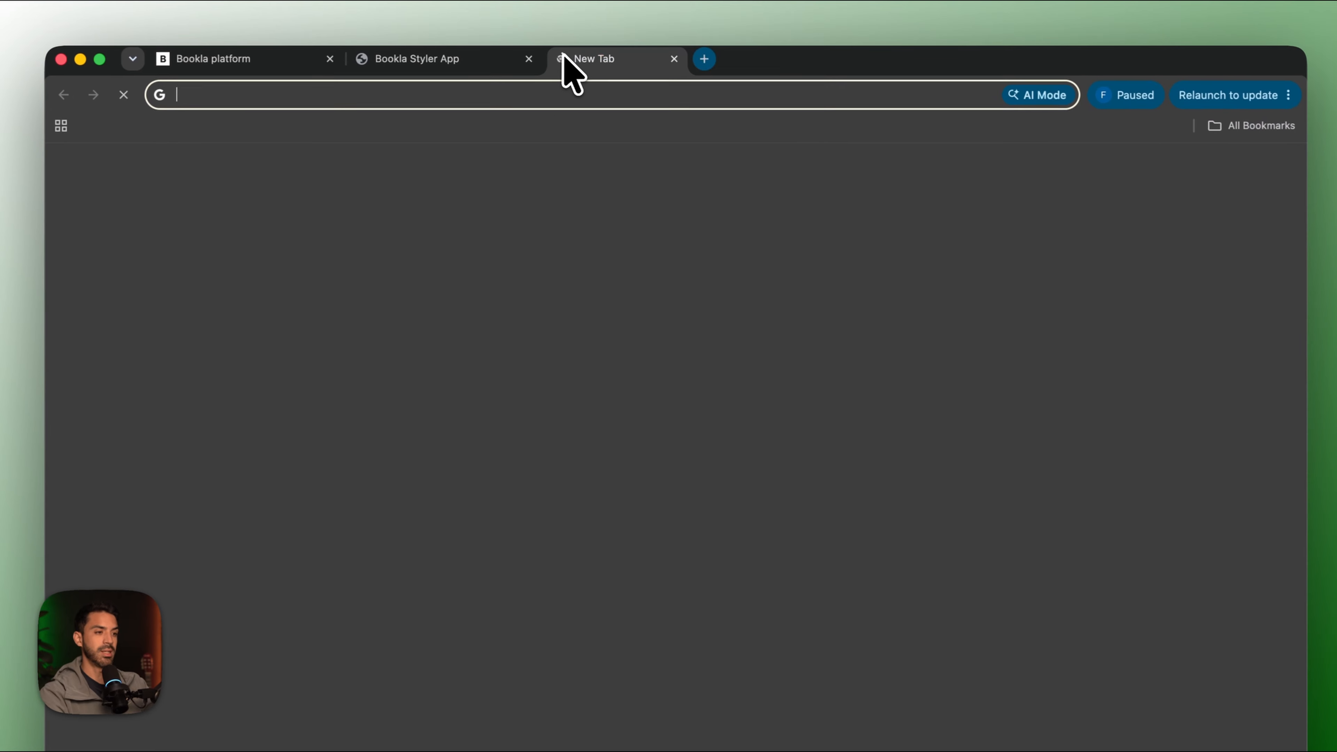
type("maps")
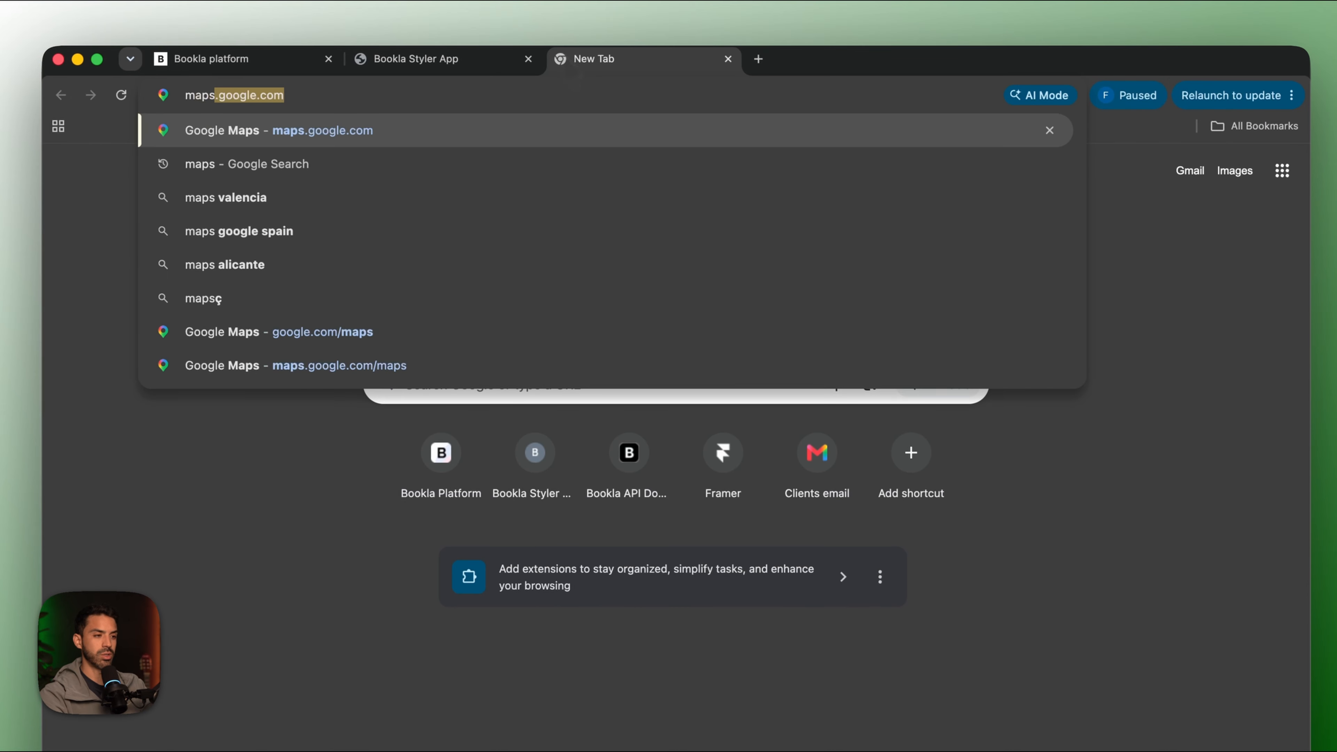
key("Return")
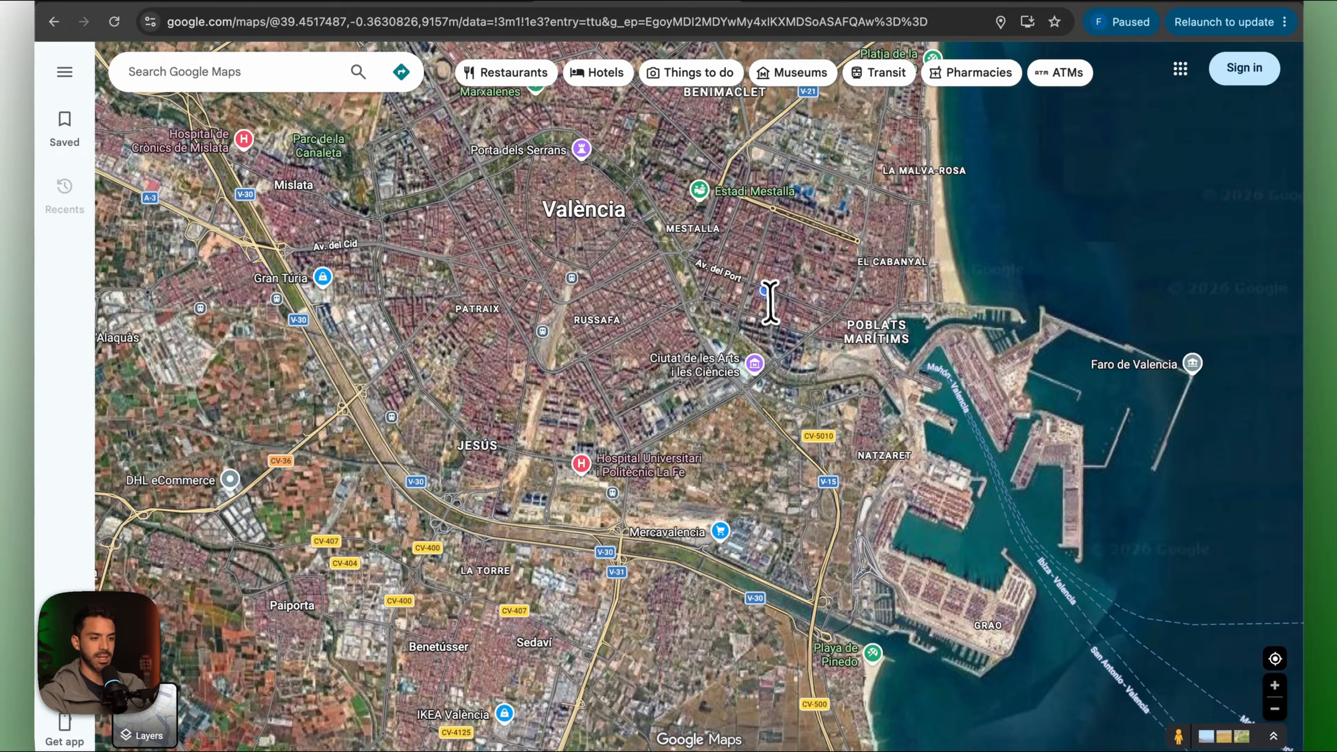
scroll(773, 351, "up", 5)
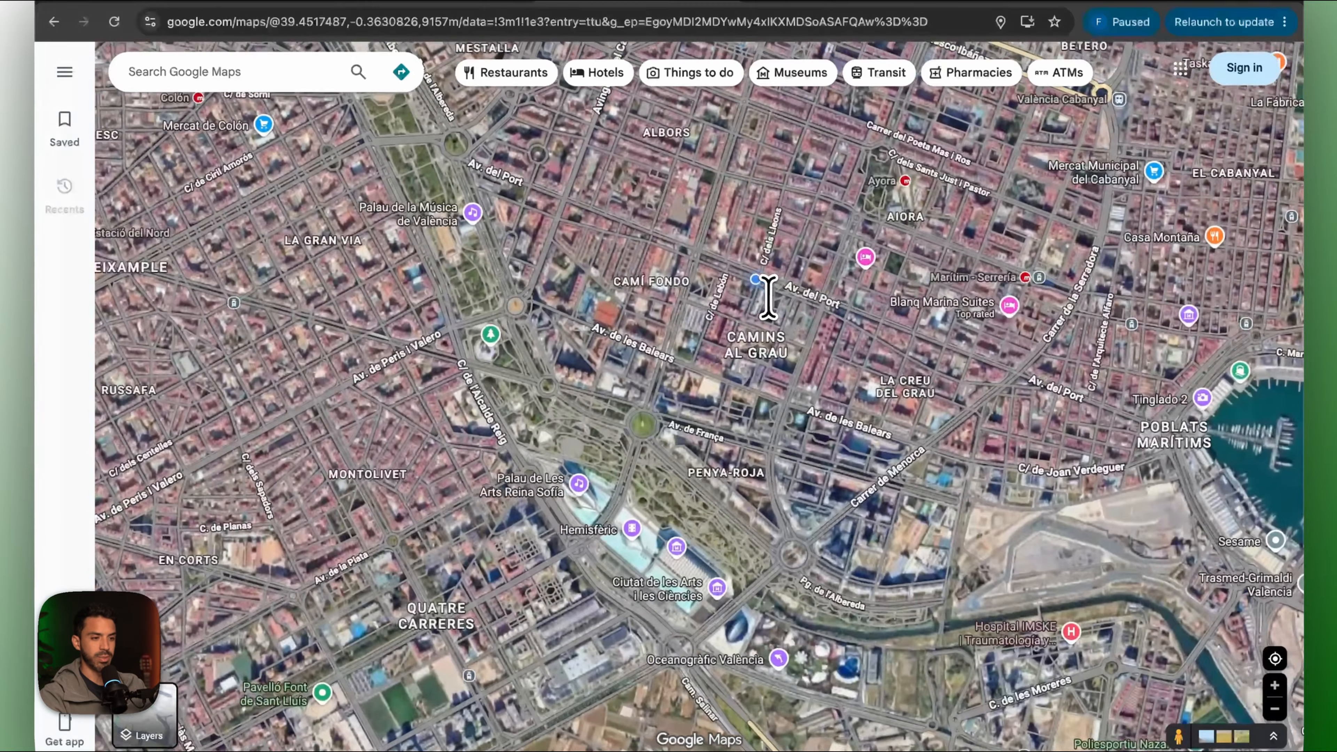
left_click(676, 547)
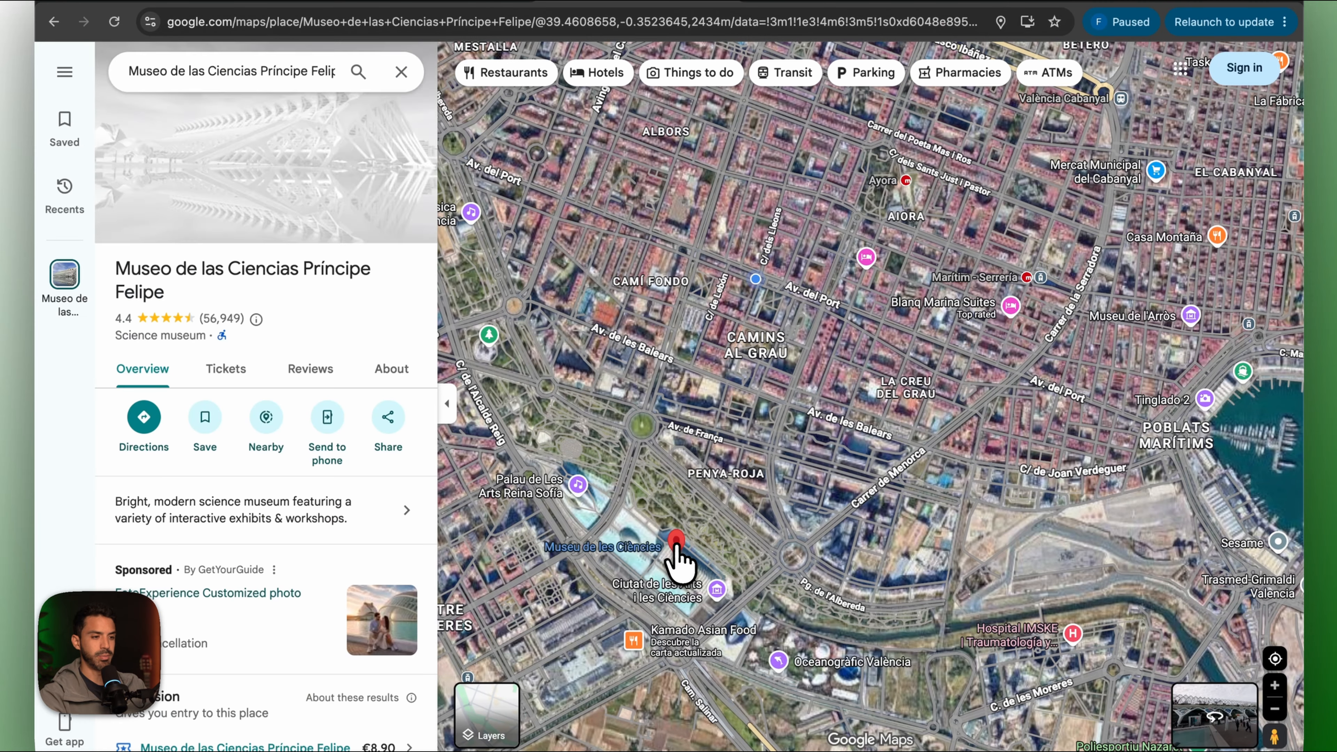
left_click(388, 417)
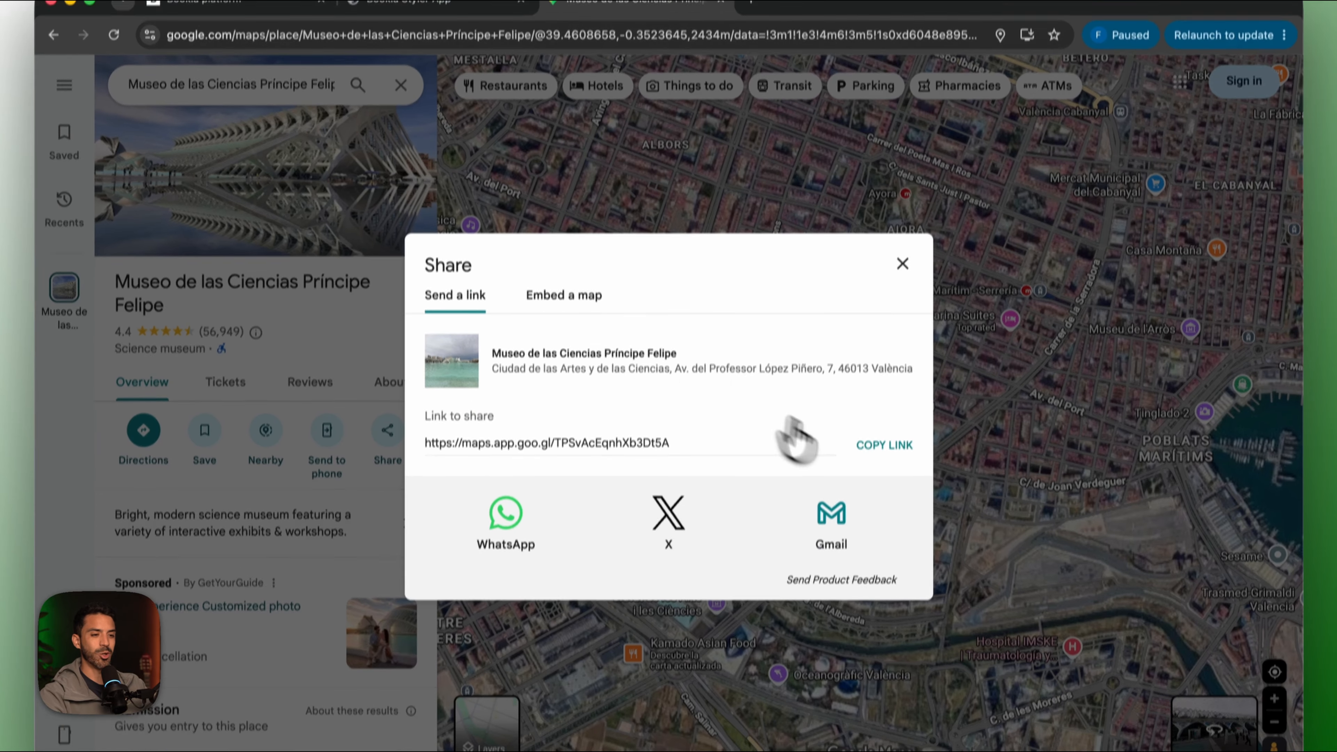
left_click(858, 433)
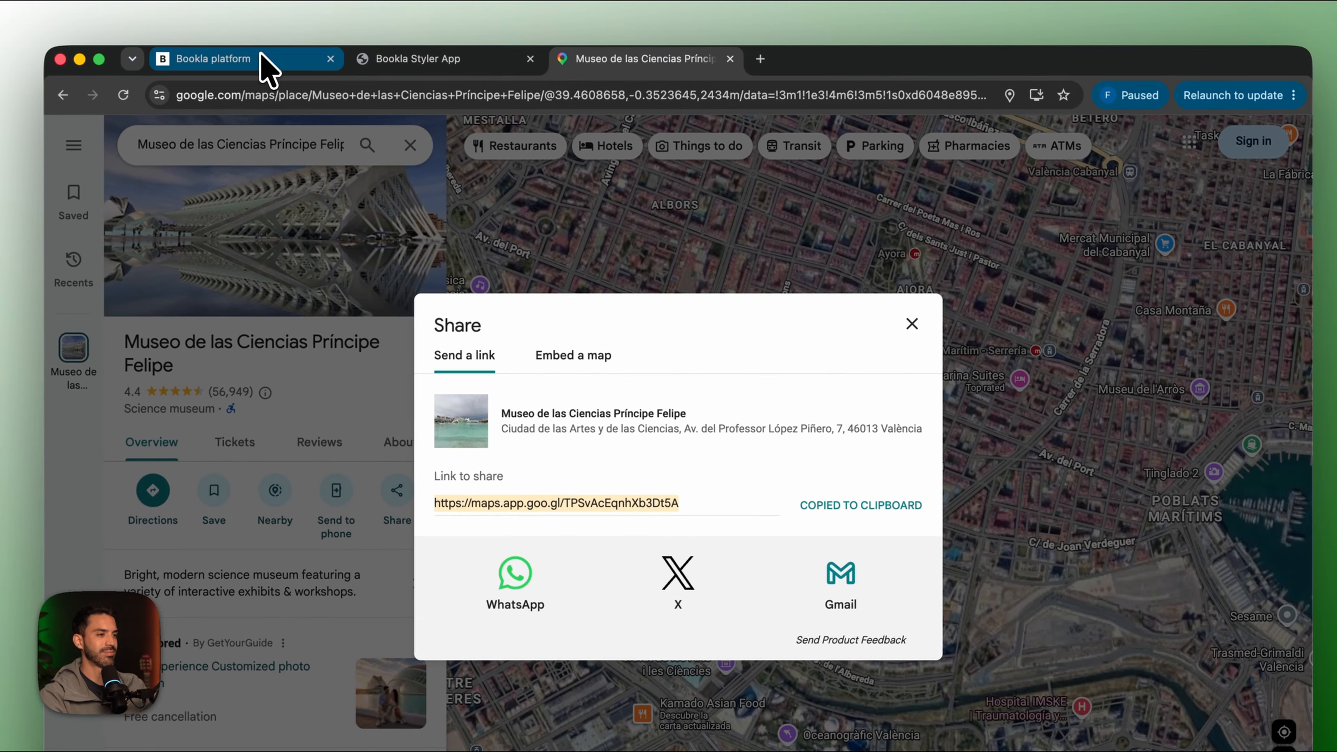
left_click(263, 23)
key("ctrl+v")
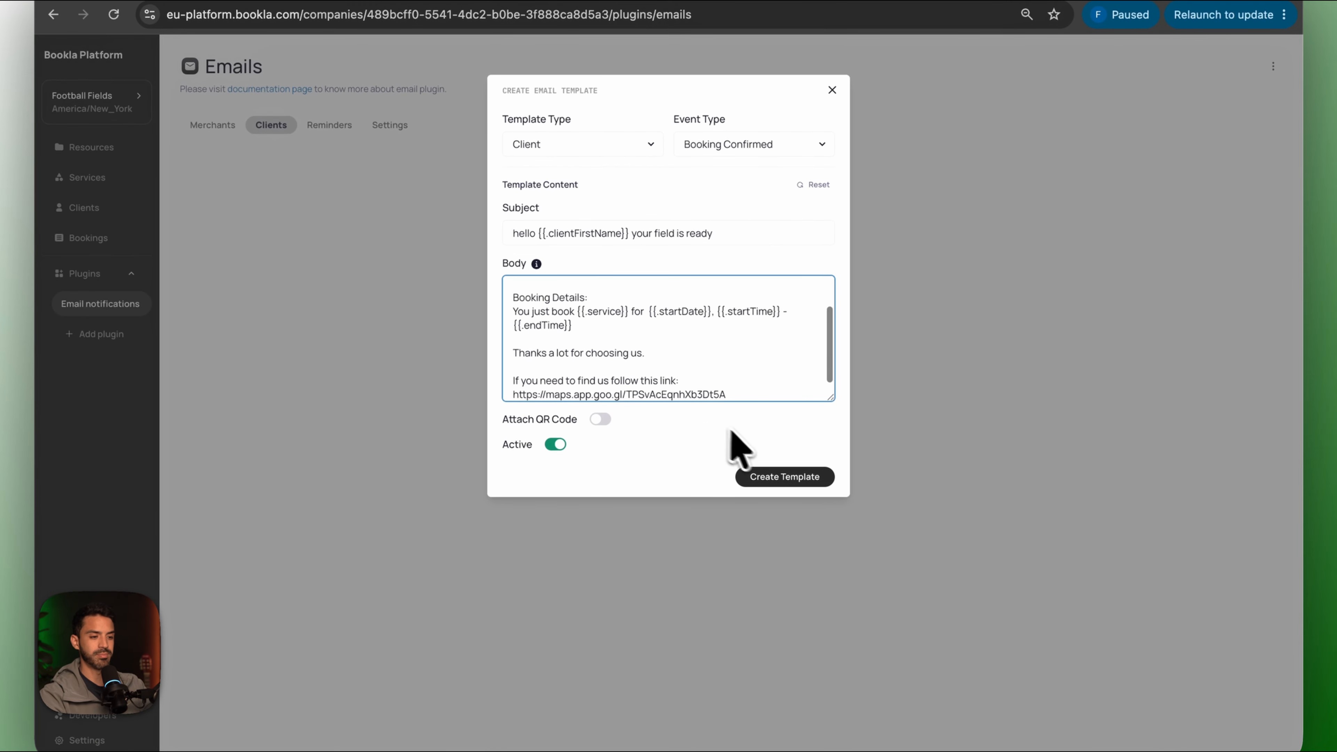
Create the client Booking Confirmed email template.
left_click(766, 479)
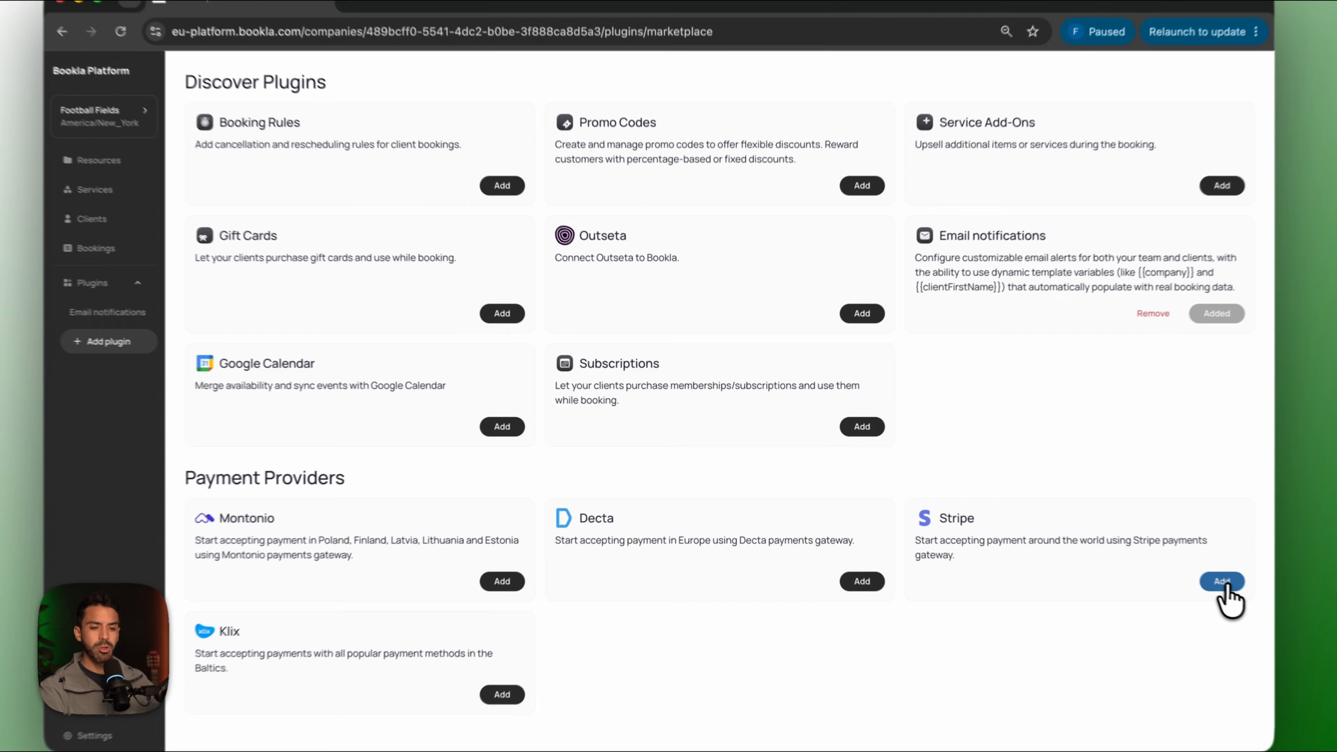
Add the Stripe plugin and start its connection form.
left_click(1152, 559)
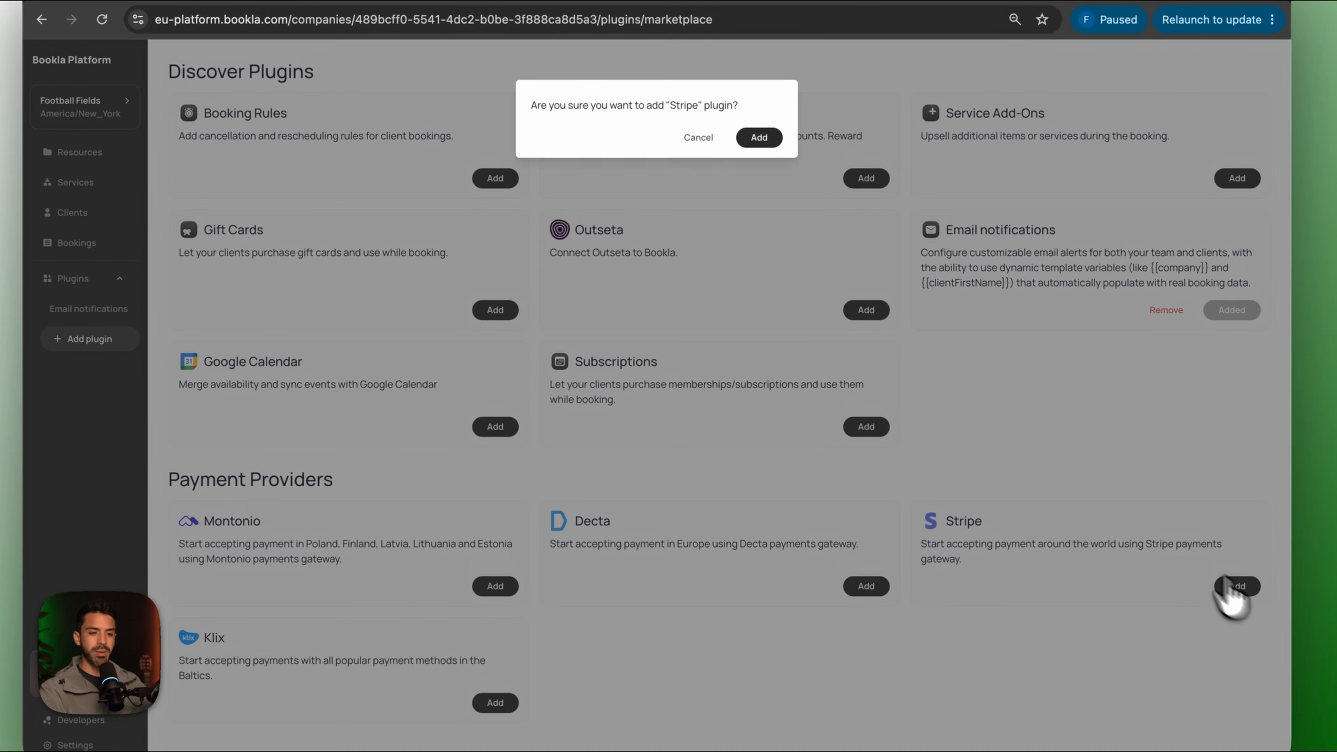
left_click(773, 189)
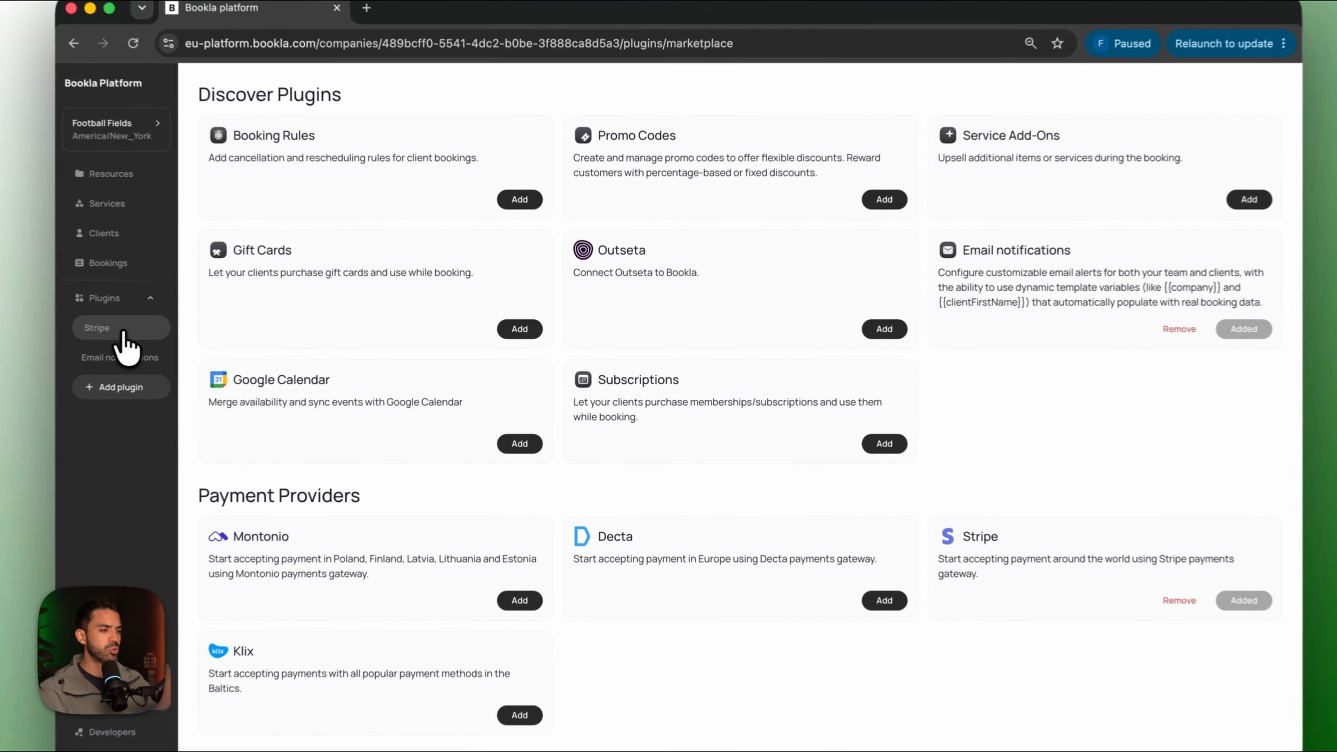
left_click(198, 330)
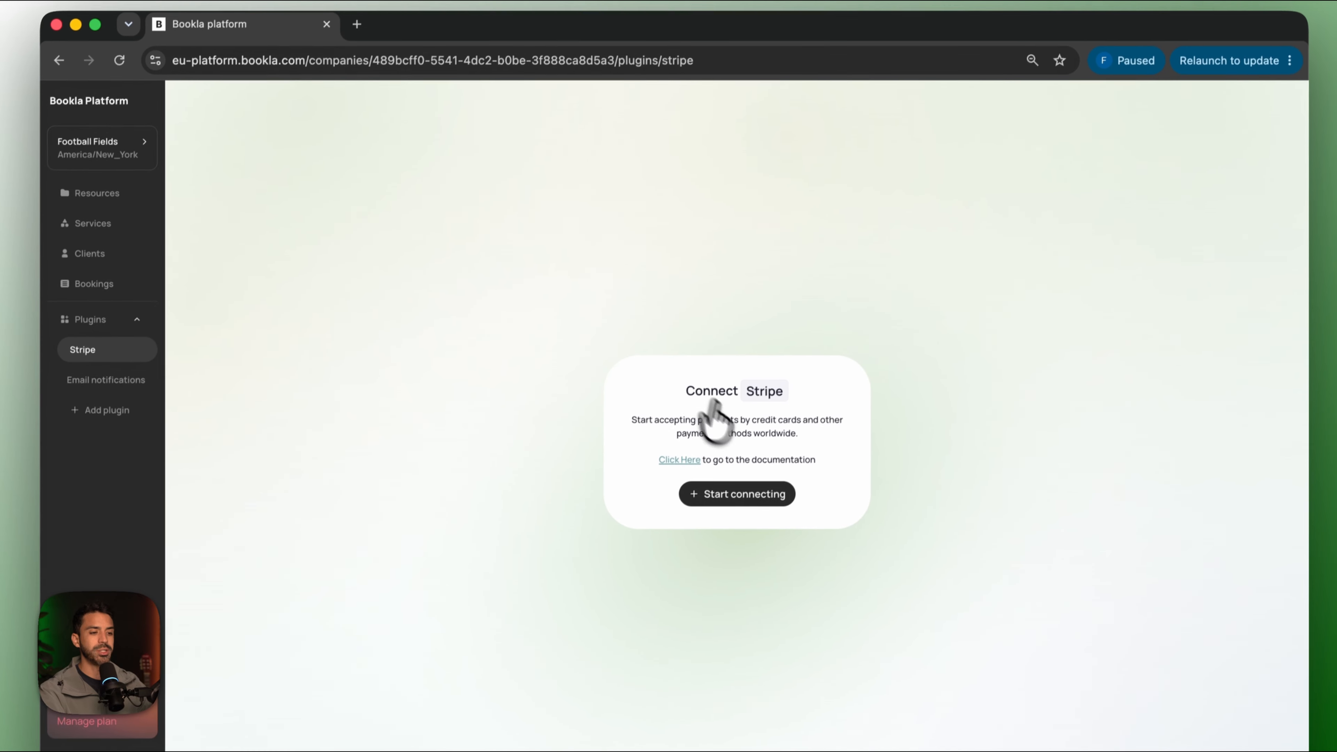
left_click(729, 479)
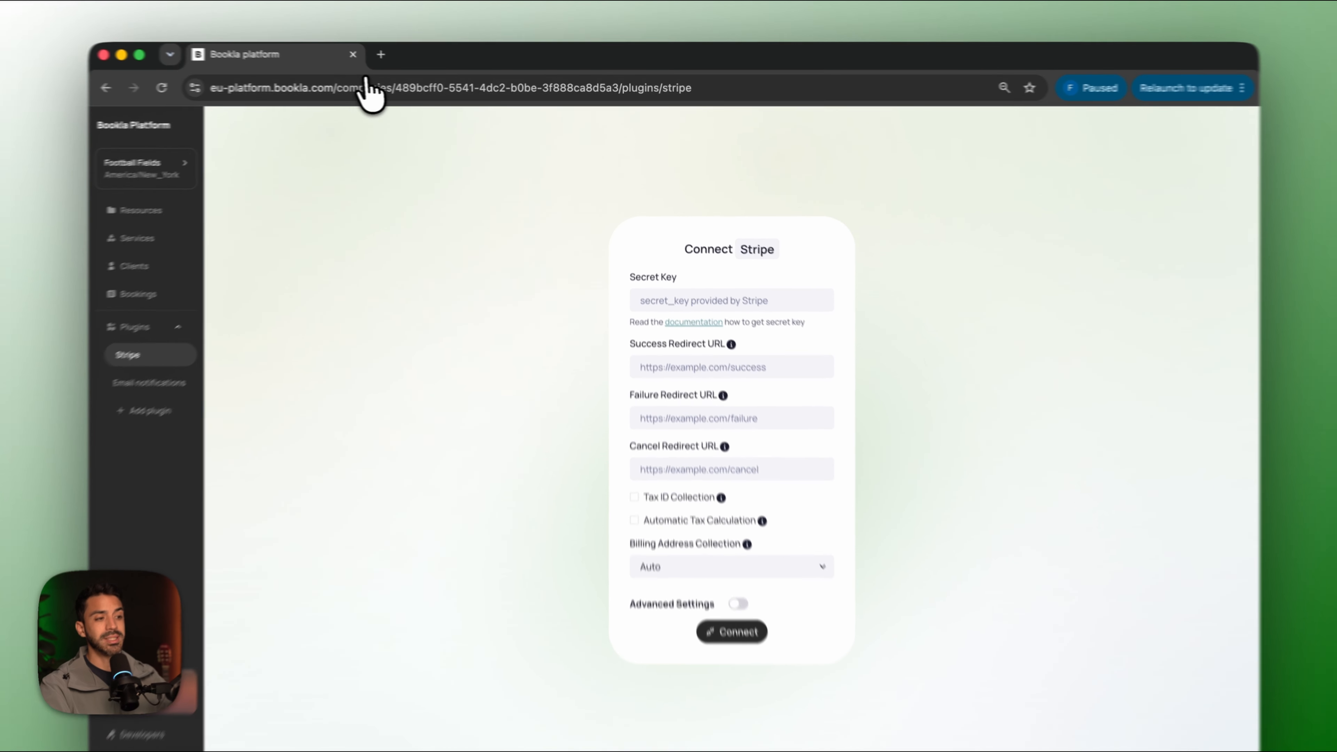
Paste the secret key from Stripe's API keys page into the Secret Key field.
left_click(380, 55)
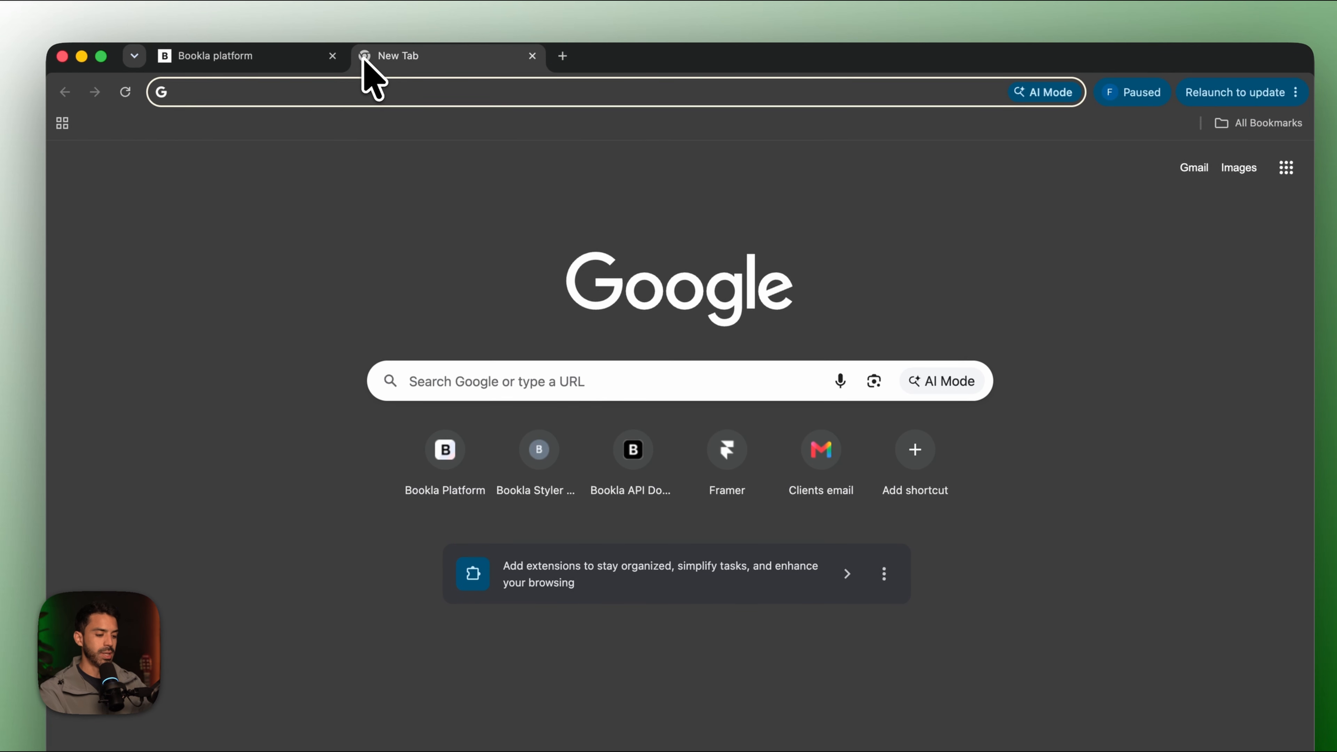
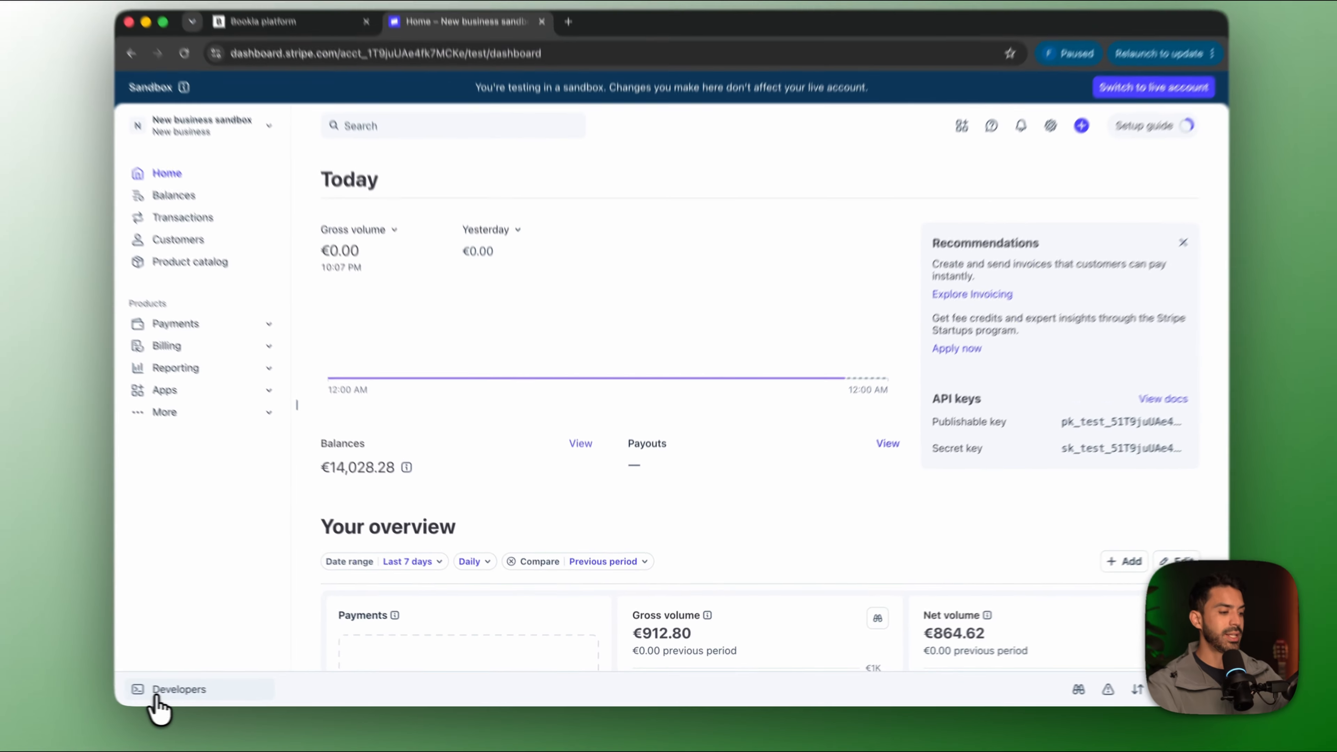
left_click(179, 694)
left_click(210, 610)
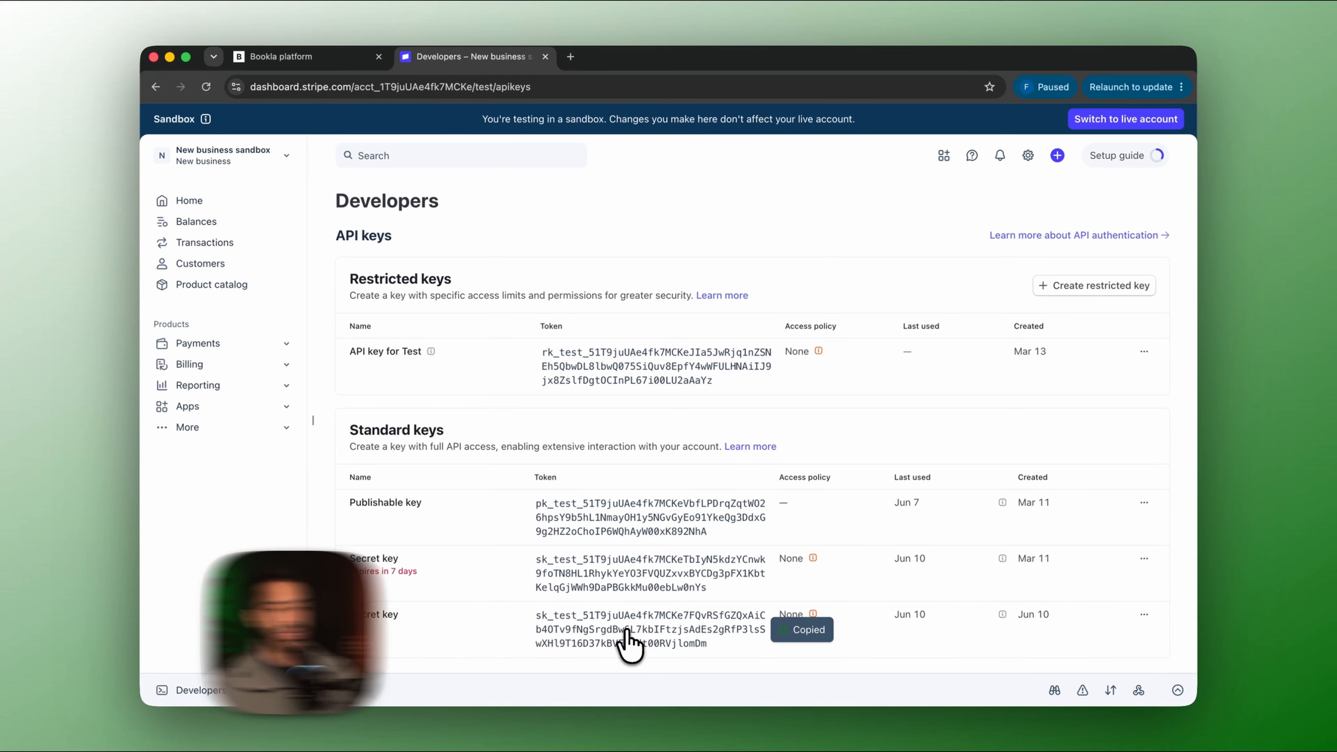
left_click(342, 56)
left_click(735, 278)
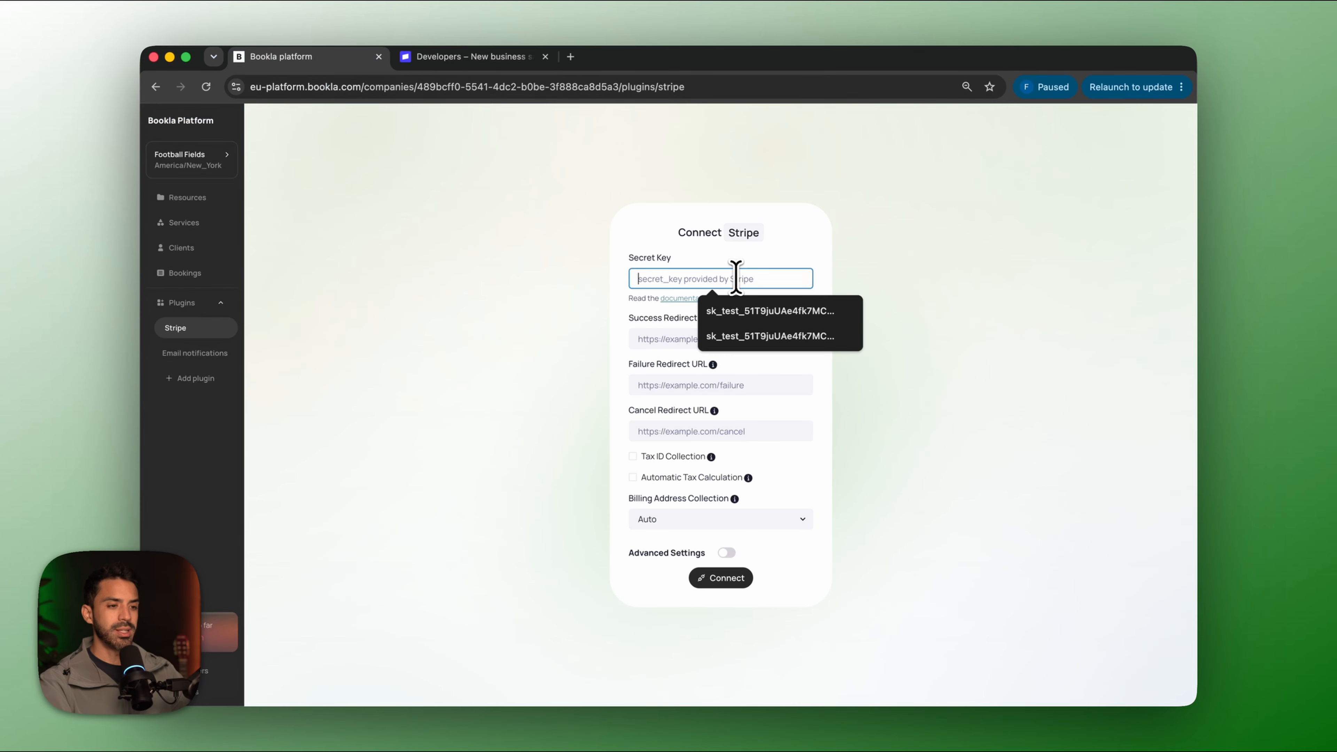
key("super+v")
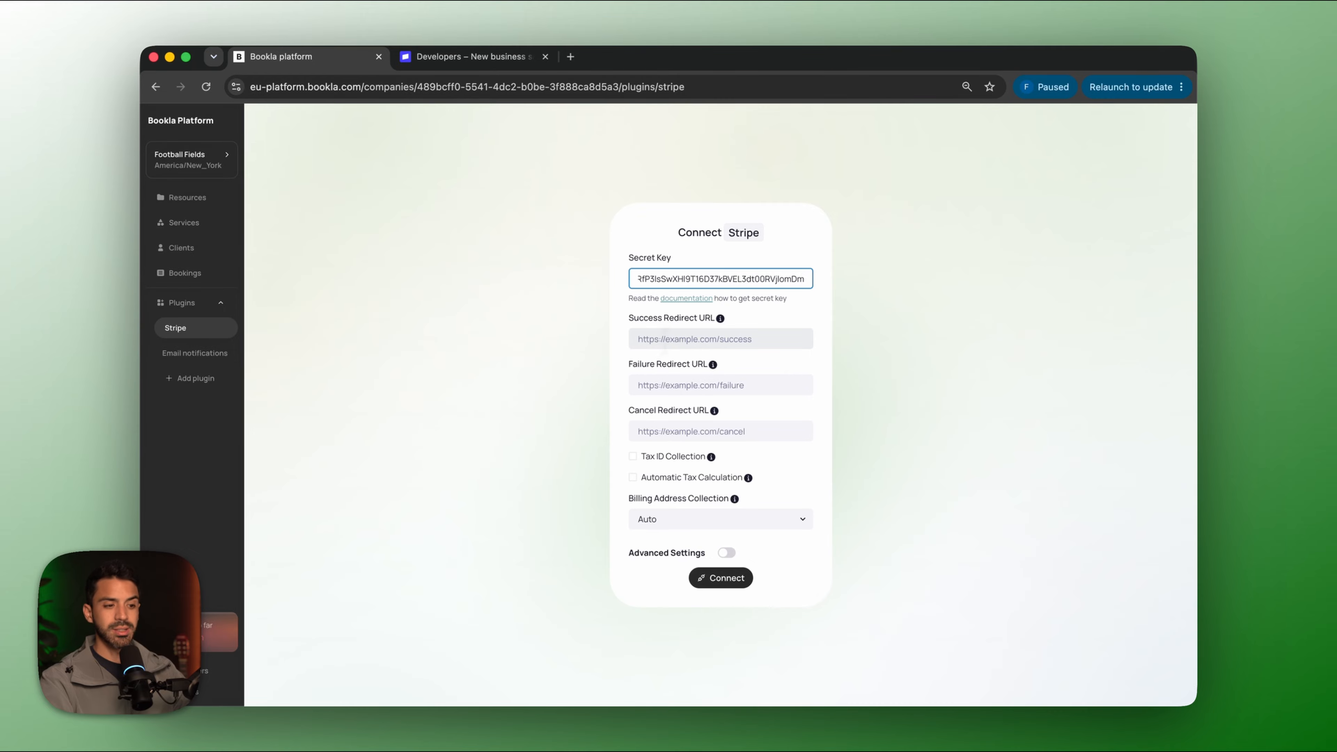
Open the published Framer site's /success page.
left_click(783, 707)
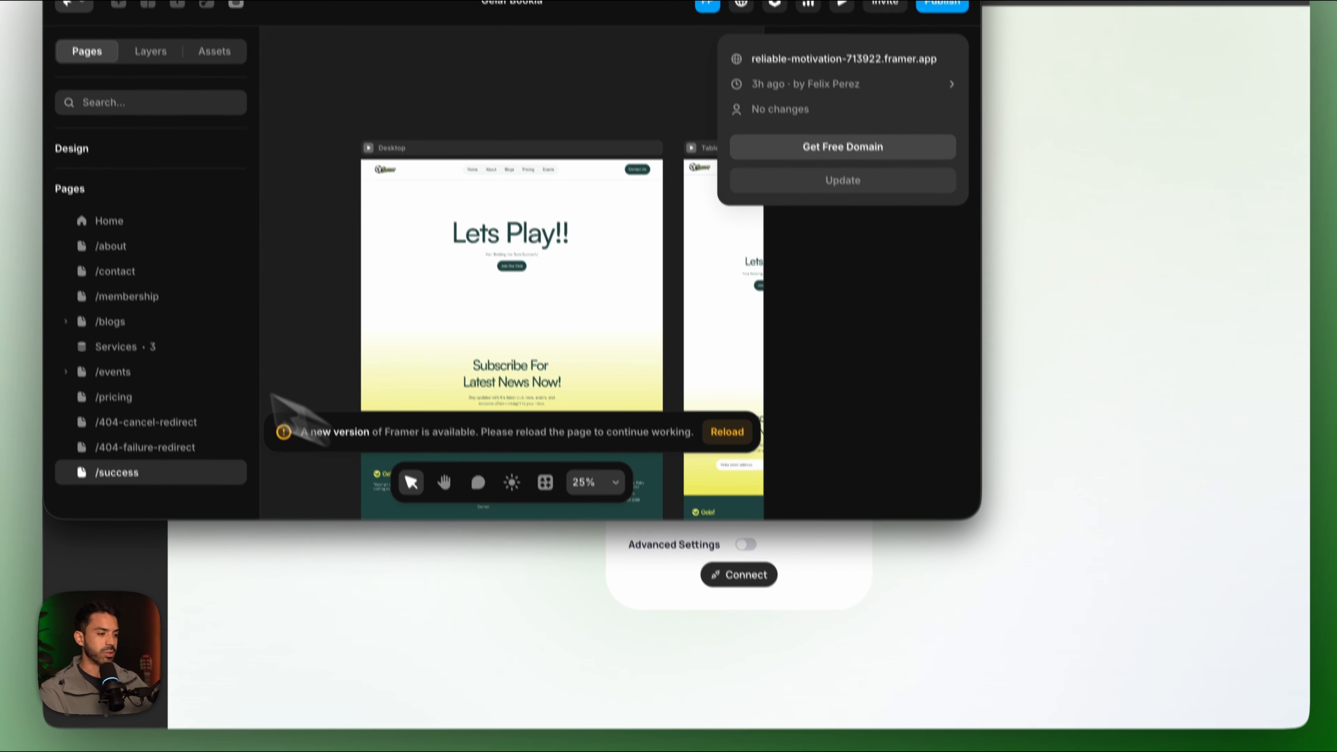
left_click(144, 450)
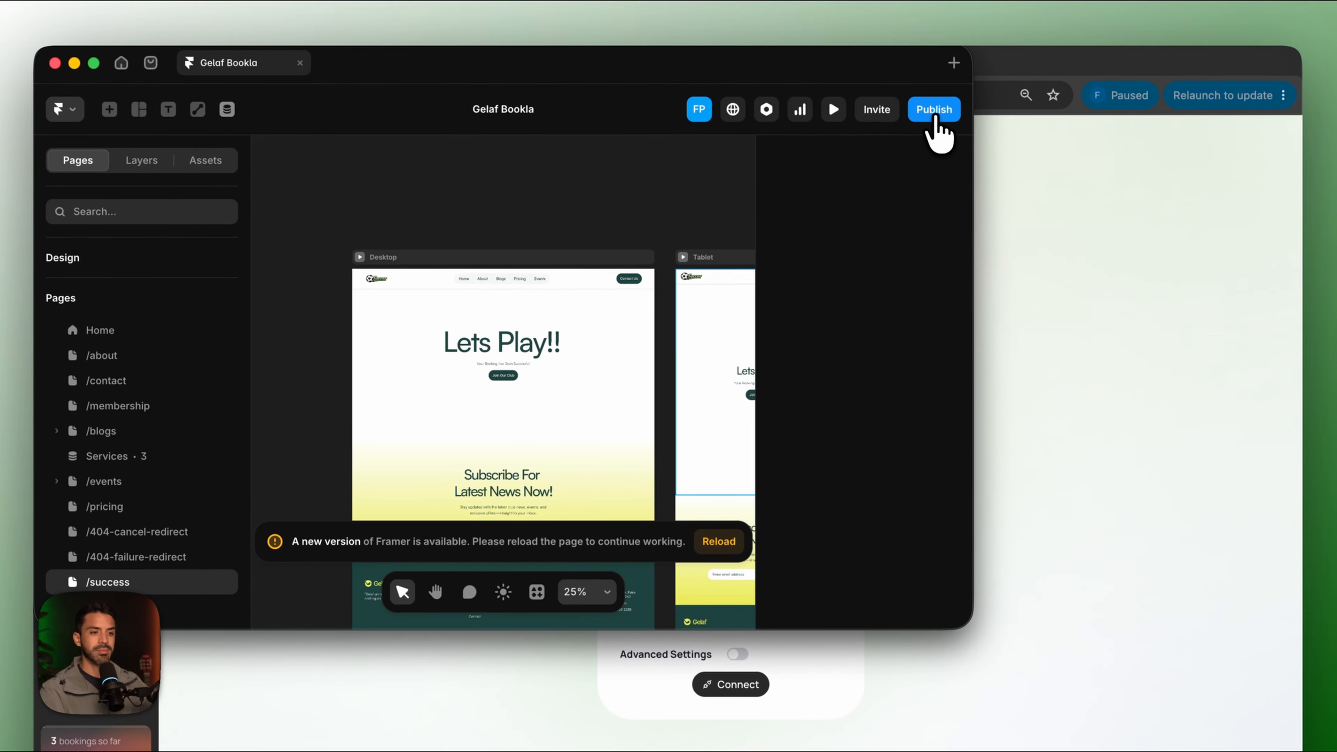
left_click(935, 122)
left_click(865, 179)
Set the Success Redirect URL to the Framer site's /success page address.
left_click(740, 99)
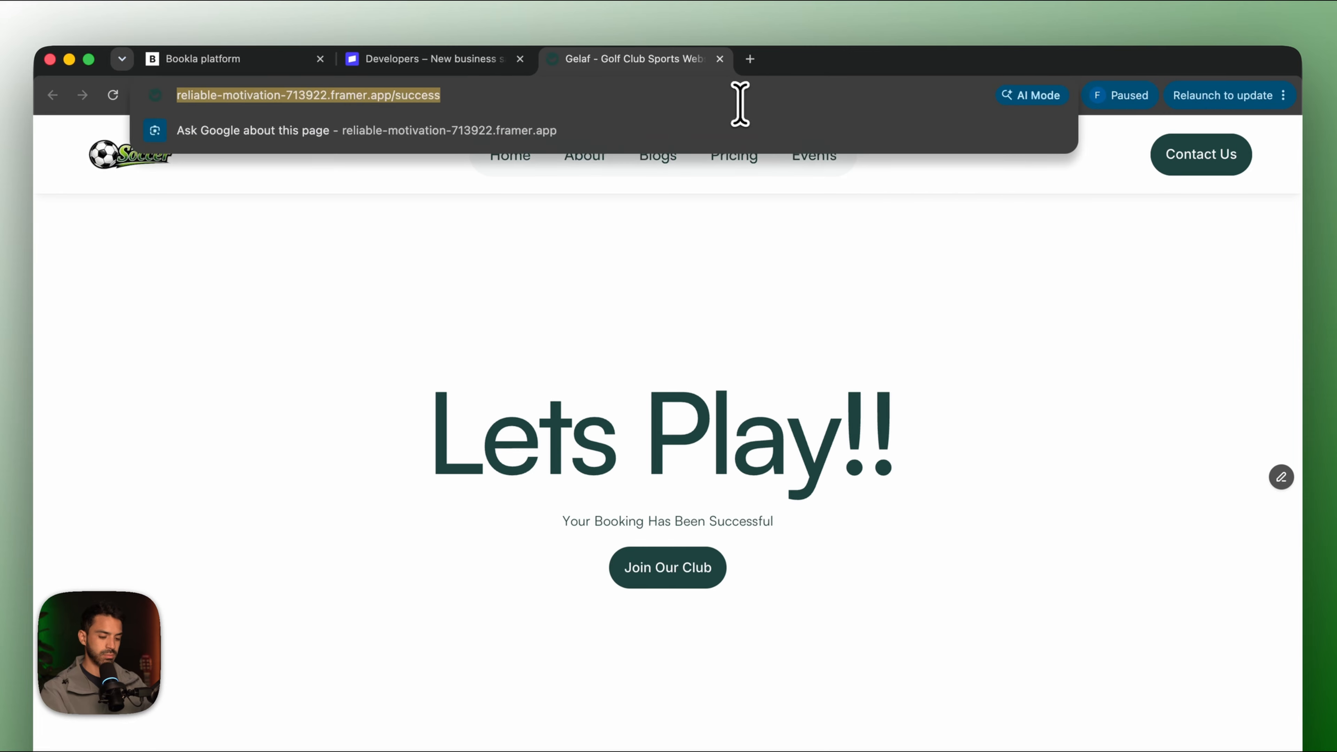
left_click(284, 53)
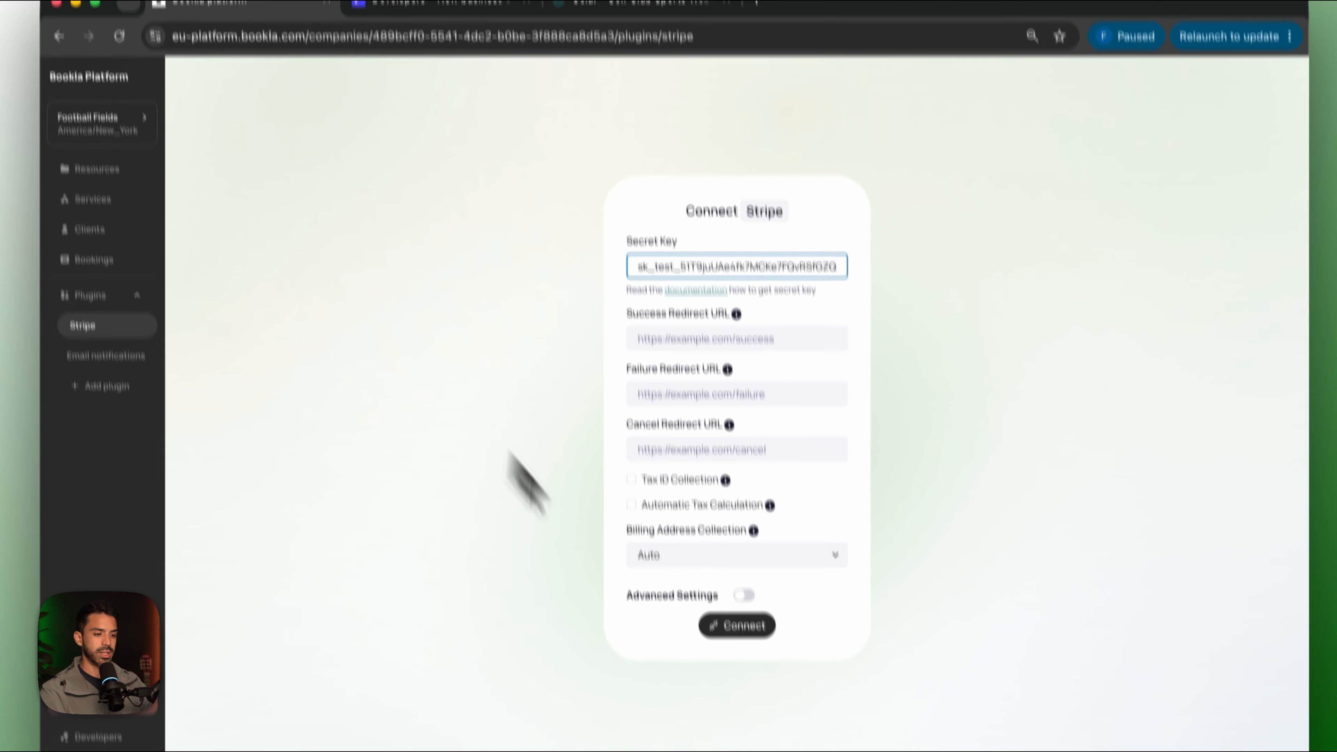
left_click(776, 345)
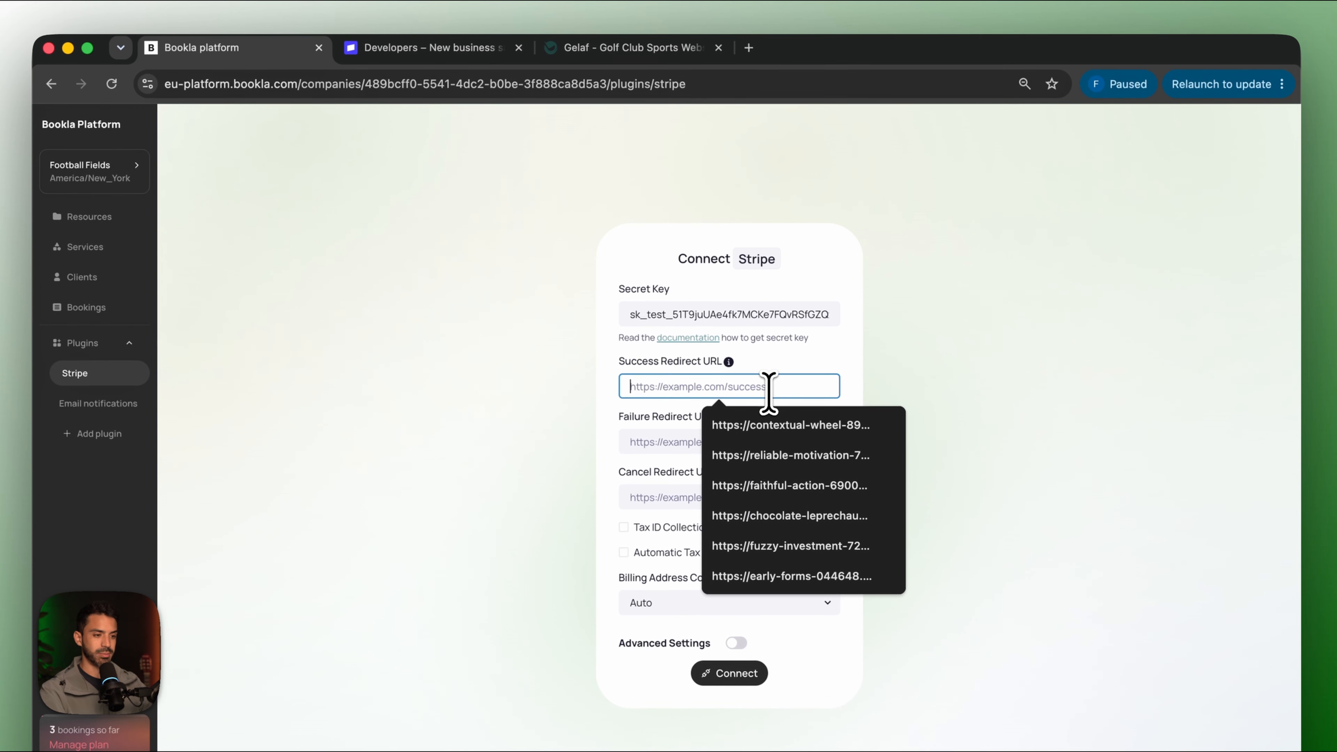
key("super+v")
type("success")
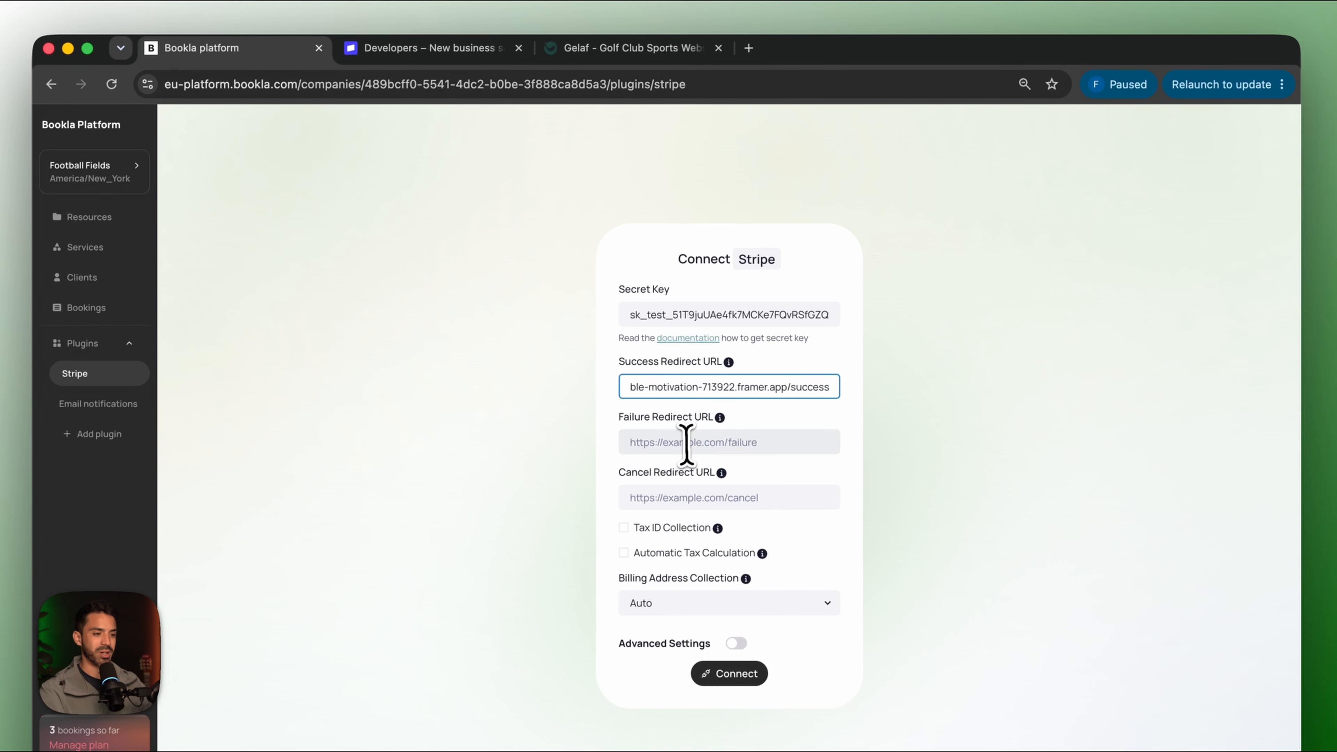
Set the Failure Redirect URL to the /404-failure-redirect page address.
left_click(686, 442)
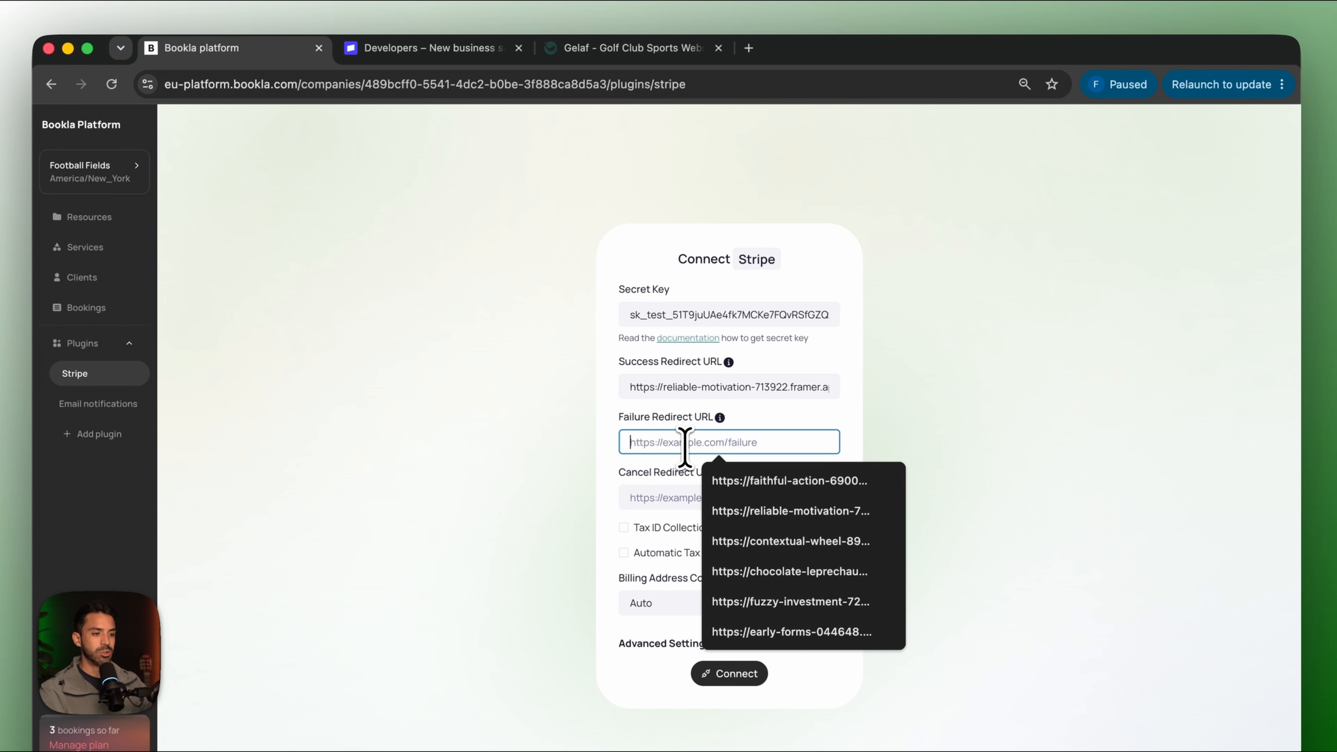
left_click(809, 683)
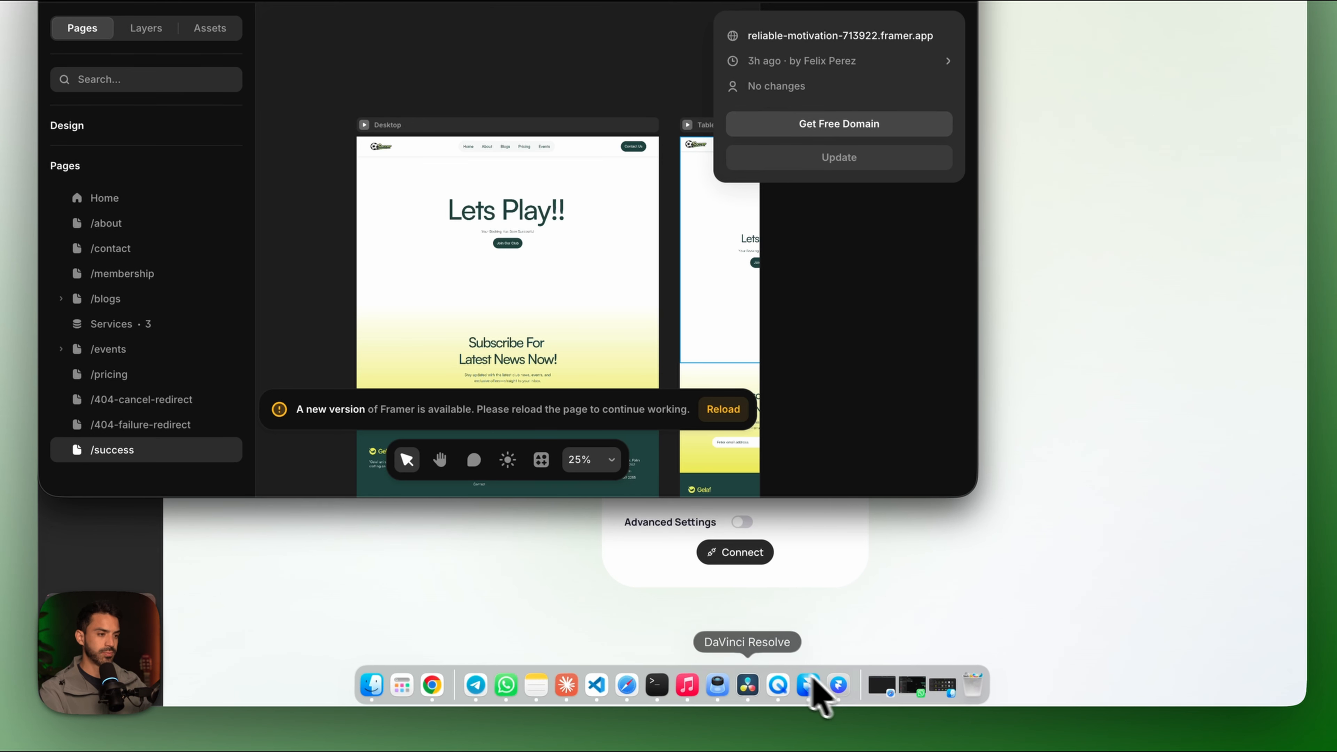
left_click(149, 457)
left_click(155, 487)
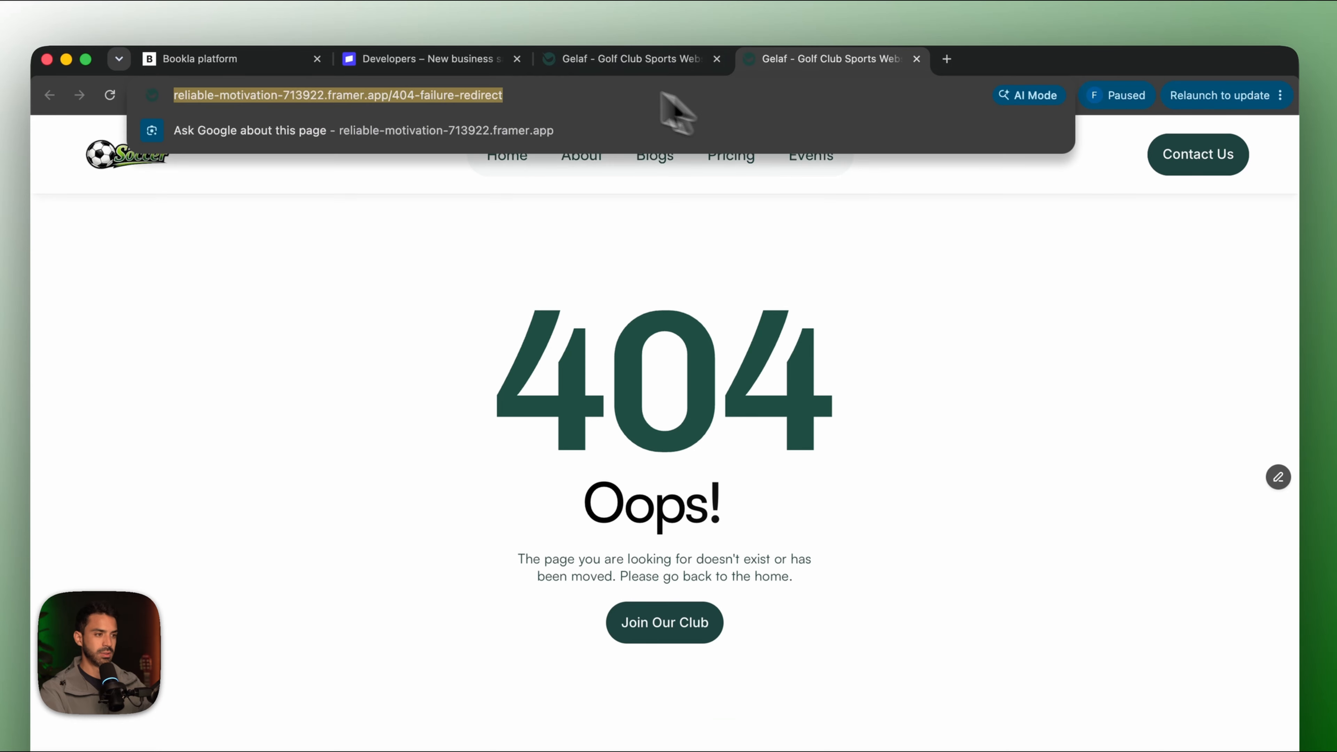
type("https://reliable-motivation-713922.framer.app/404-failure-redirect")
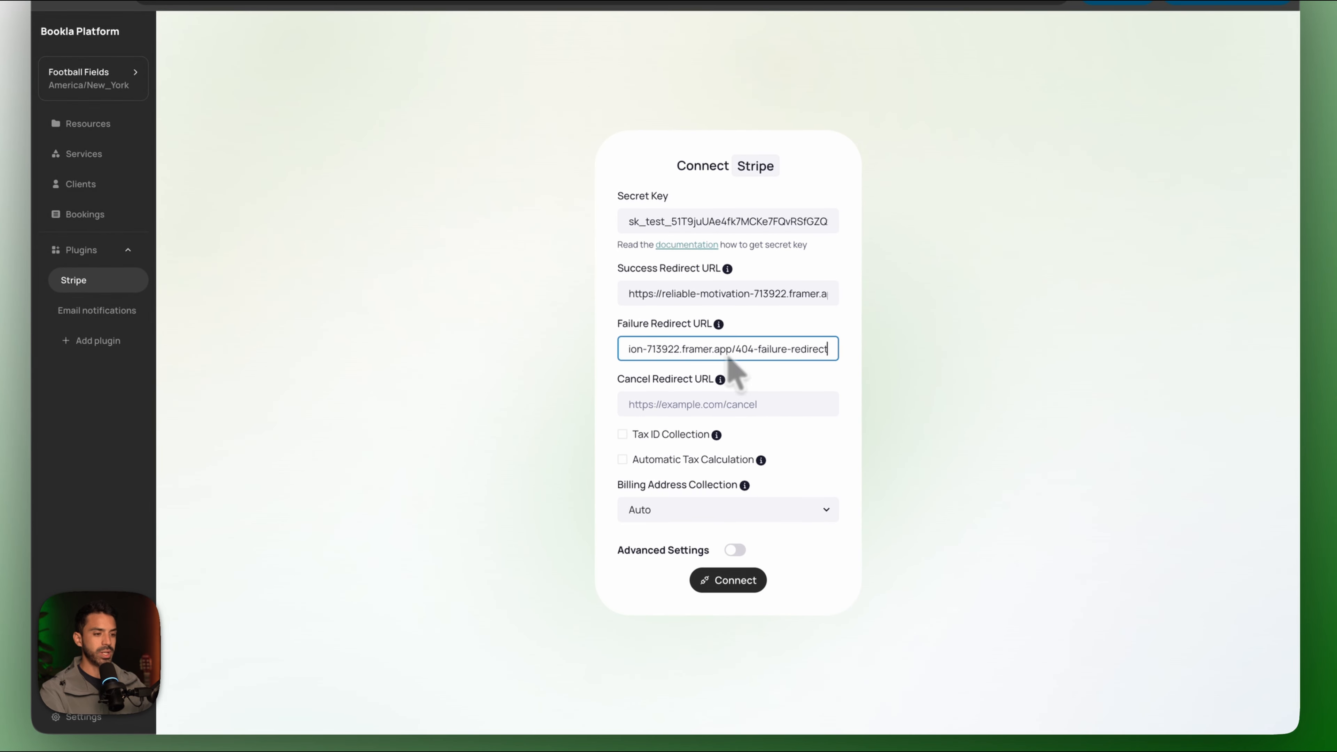
Set the Cancel Redirect URL to the /404-cancel-redirect address and connect Stripe.
left_click(809, 680)
left_click(176, 458)
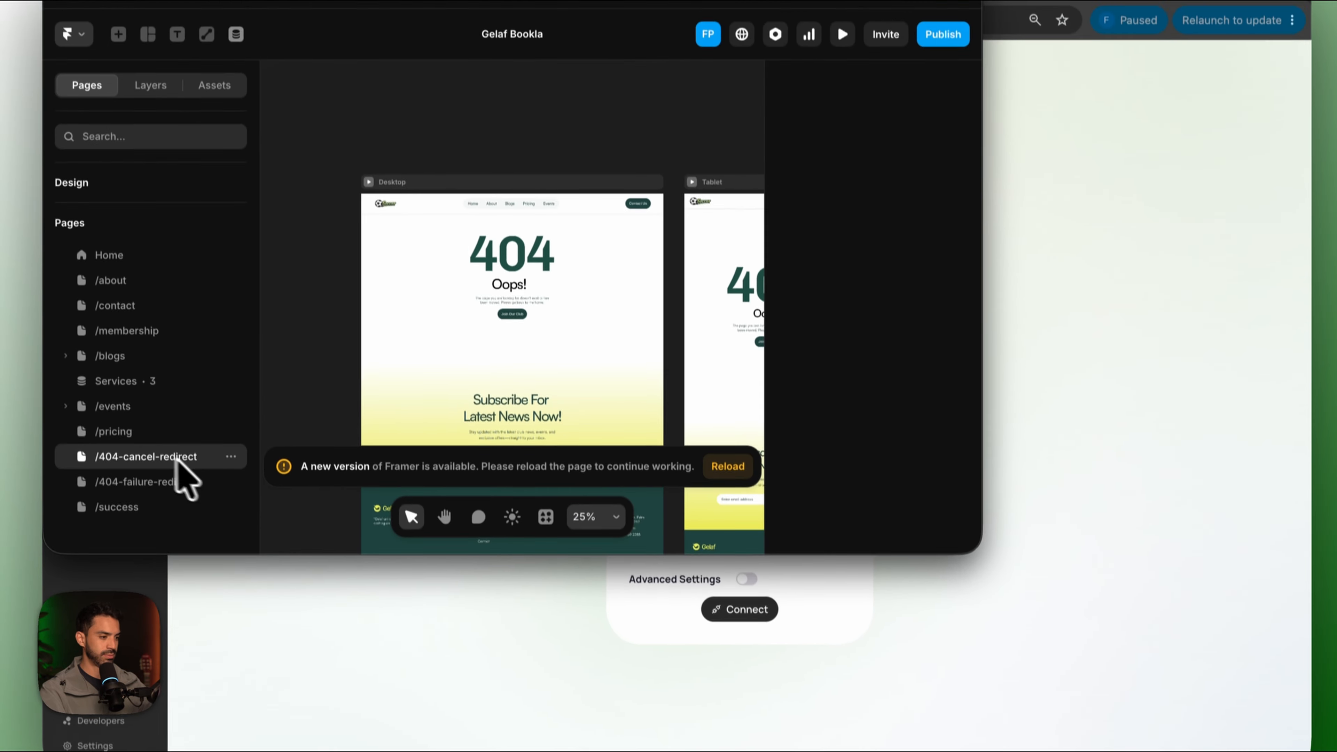
left_click(943, 34)
left_click(908, 160)
left_click(603, 97)
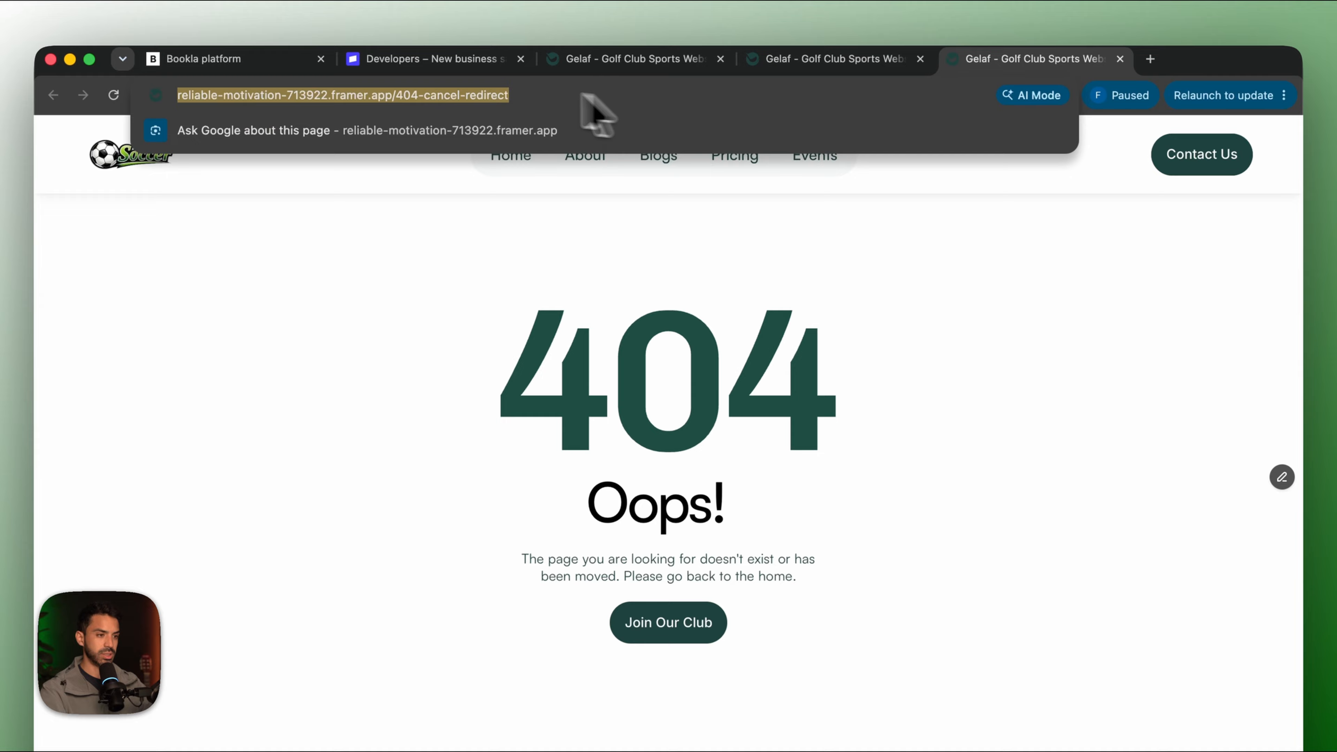
left_click(253, 59)
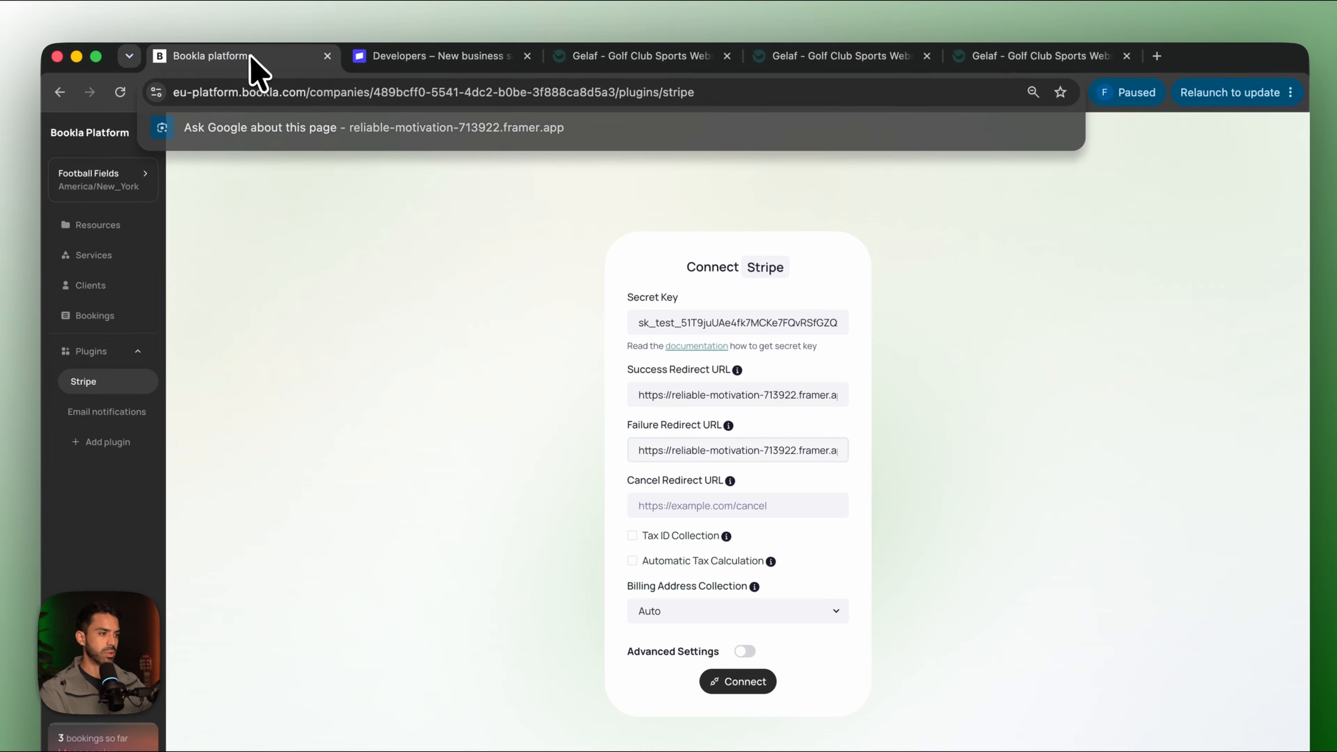
type("https://reliable-motivation-713922.framer.app/cancel-redirect")
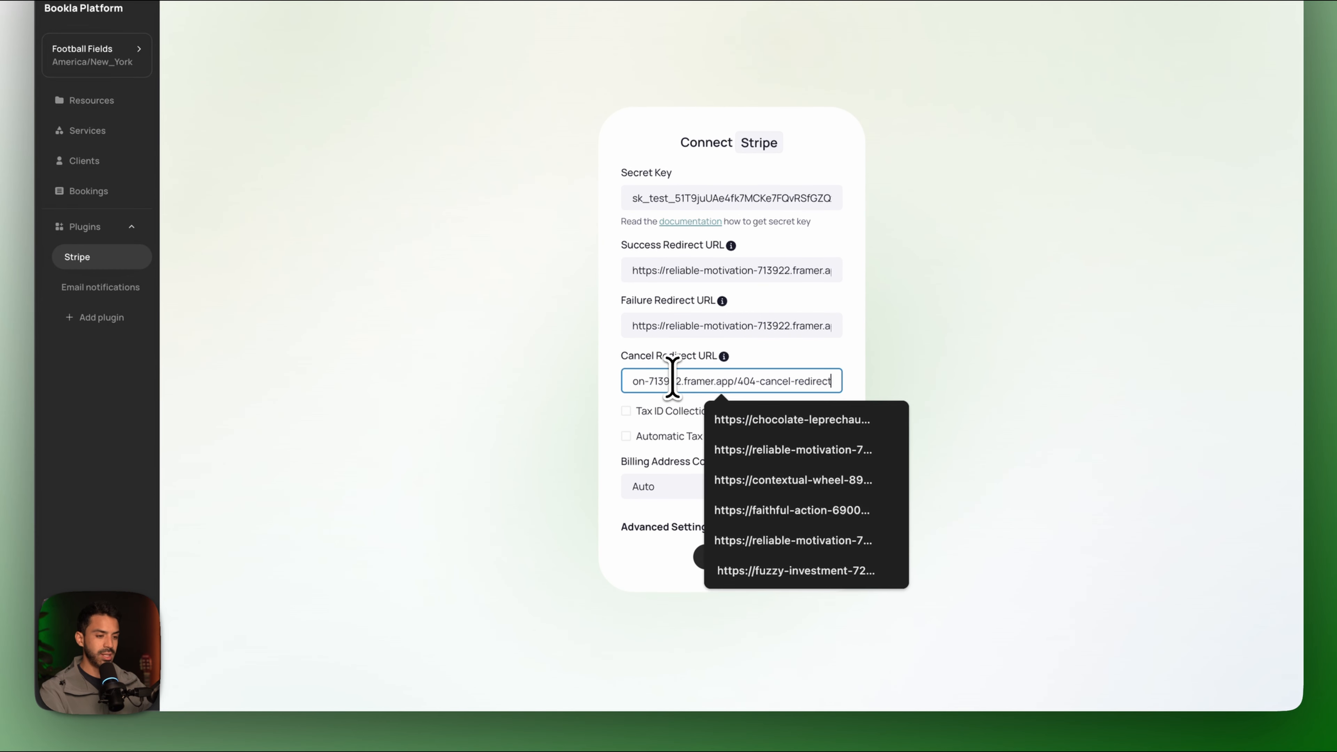
left_click(733, 559)
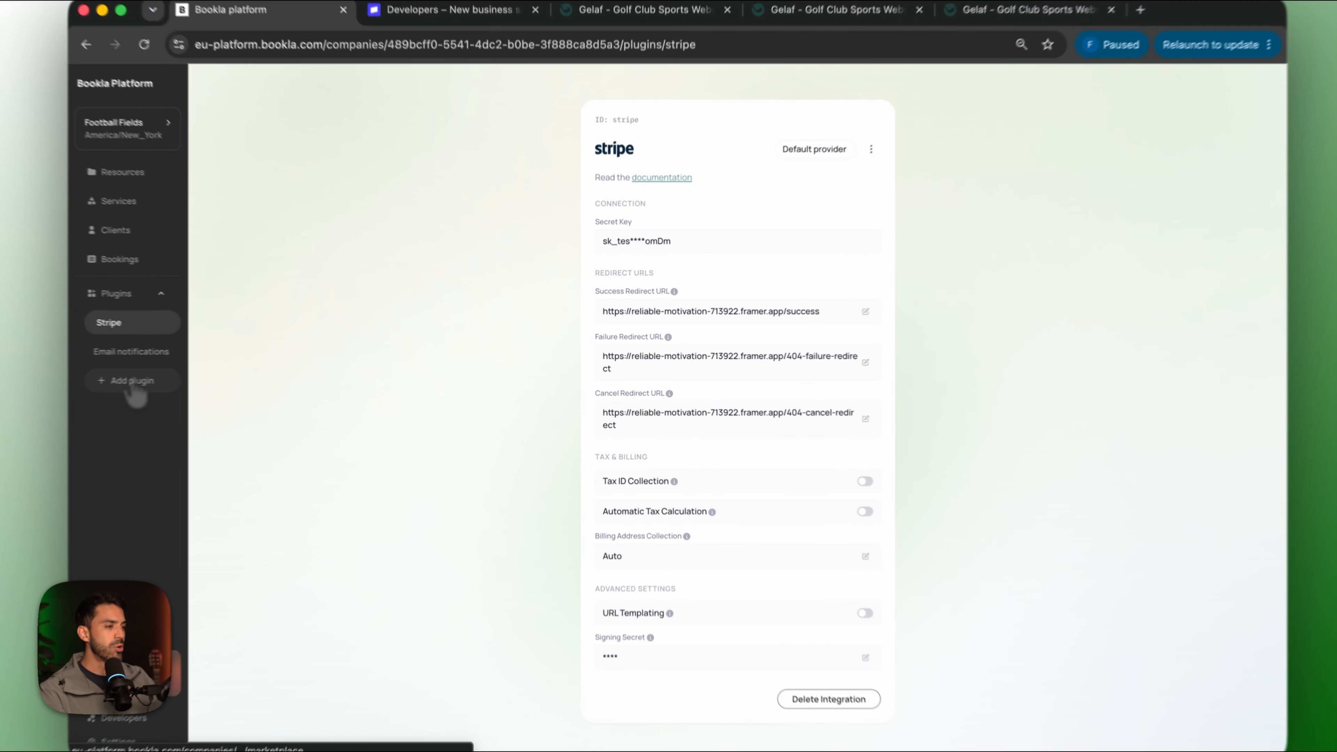
left_click(132, 383)
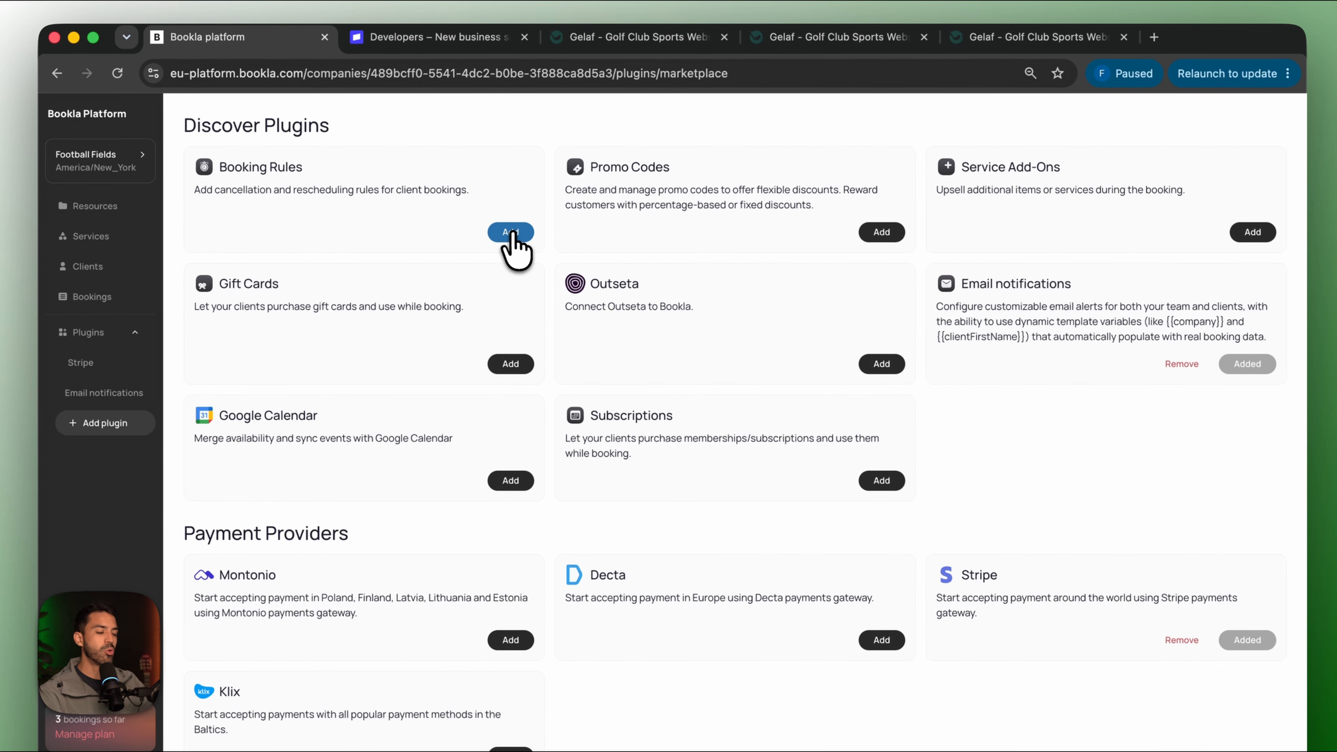
Add the Booking Rules plugin and start a cancellation rule named Cancellation Policy.
left_click(511, 234)
left_click(773, 189)
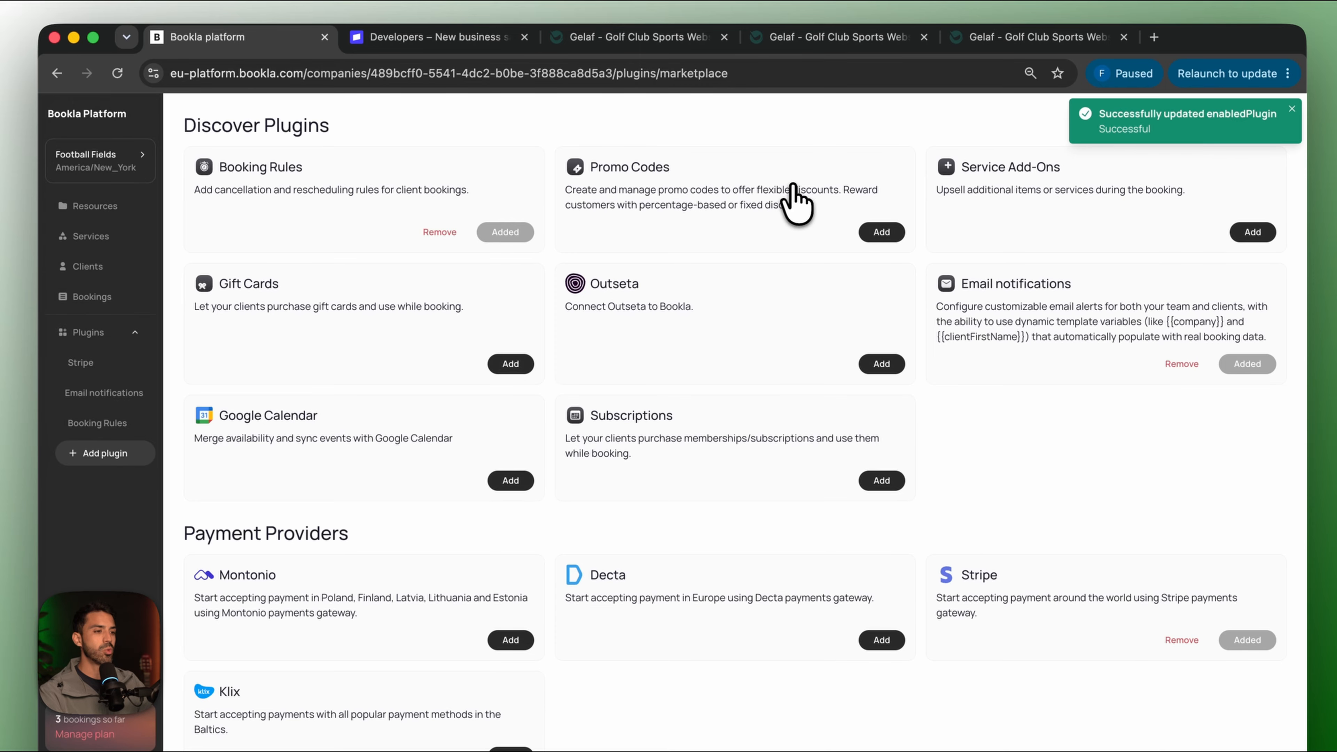
left_click(96, 423)
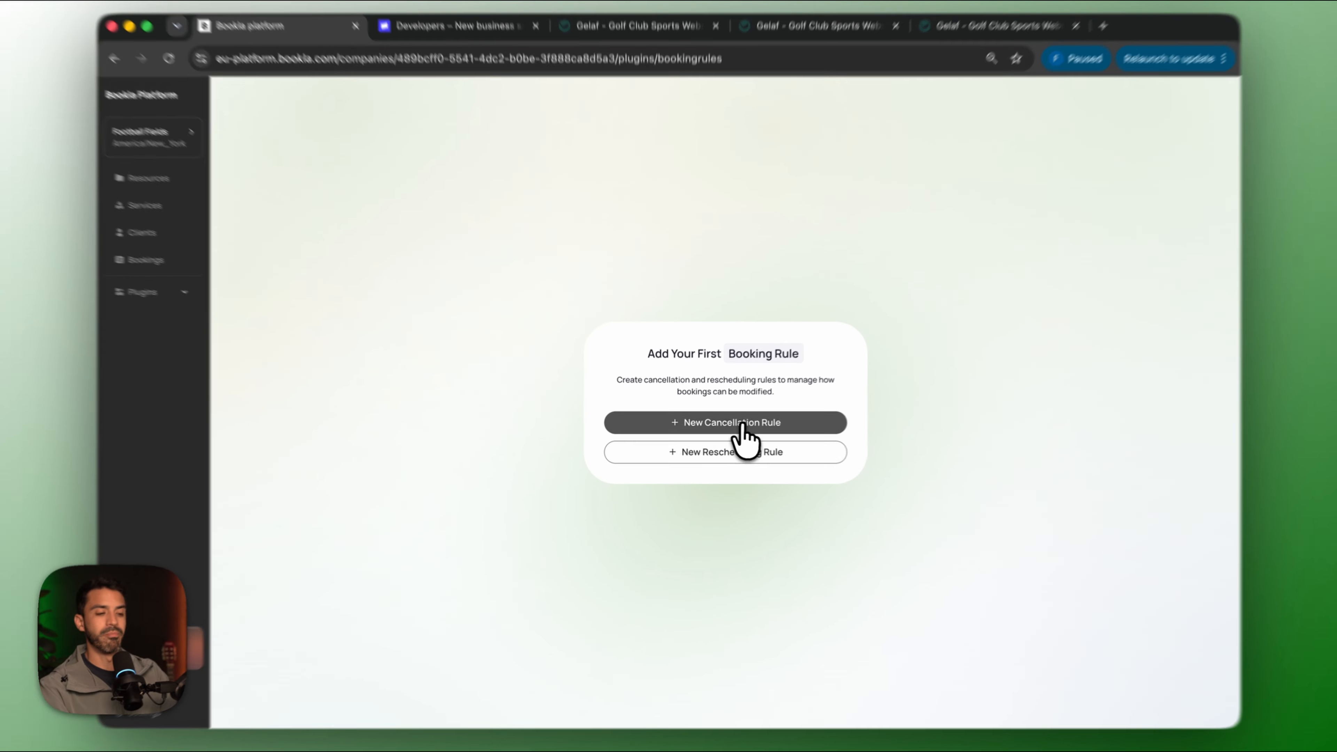
left_click(744, 427)
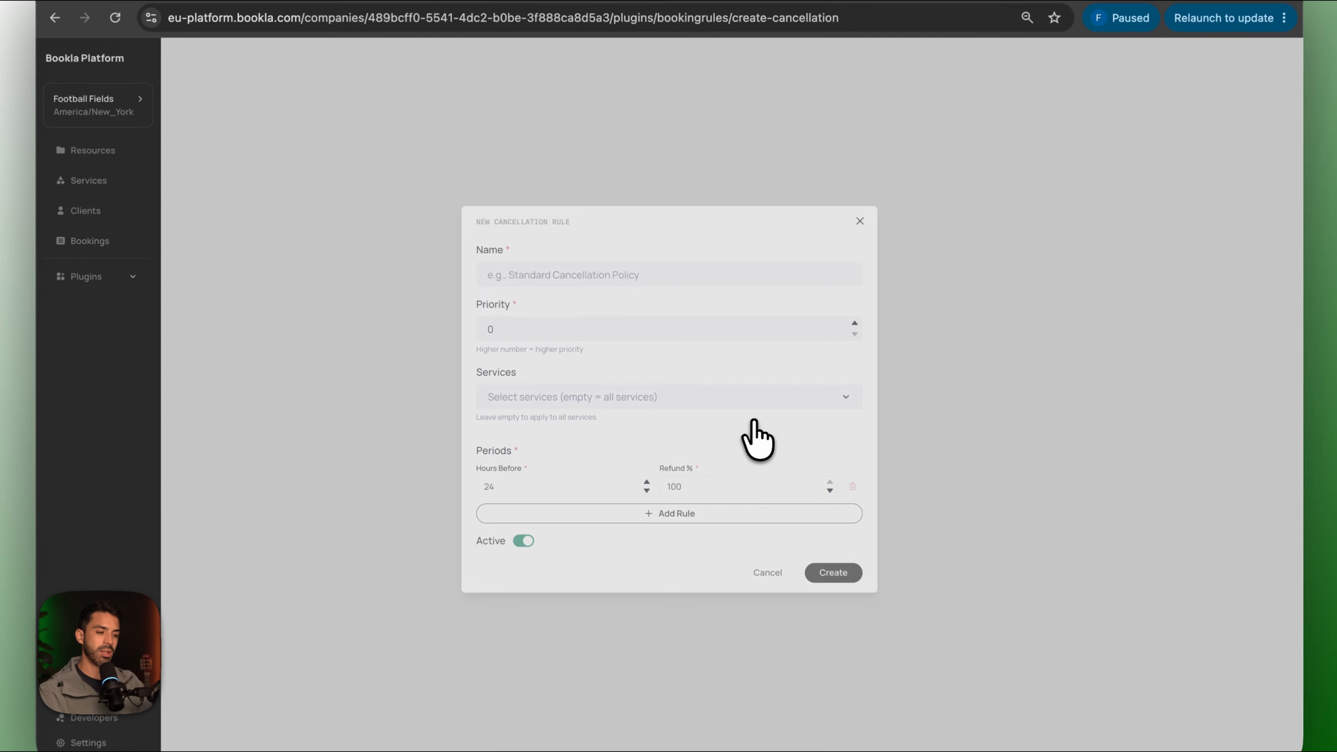
left_click(564, 298)
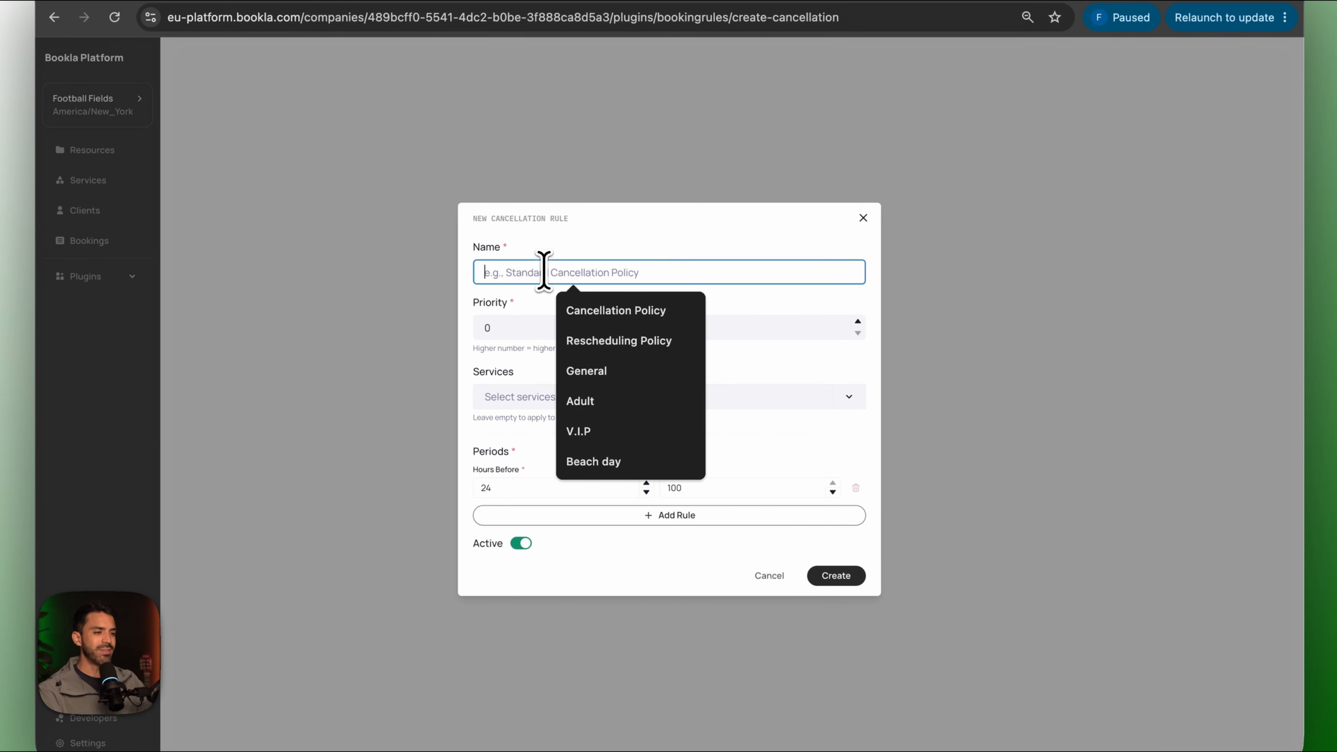
left_click(596, 311)
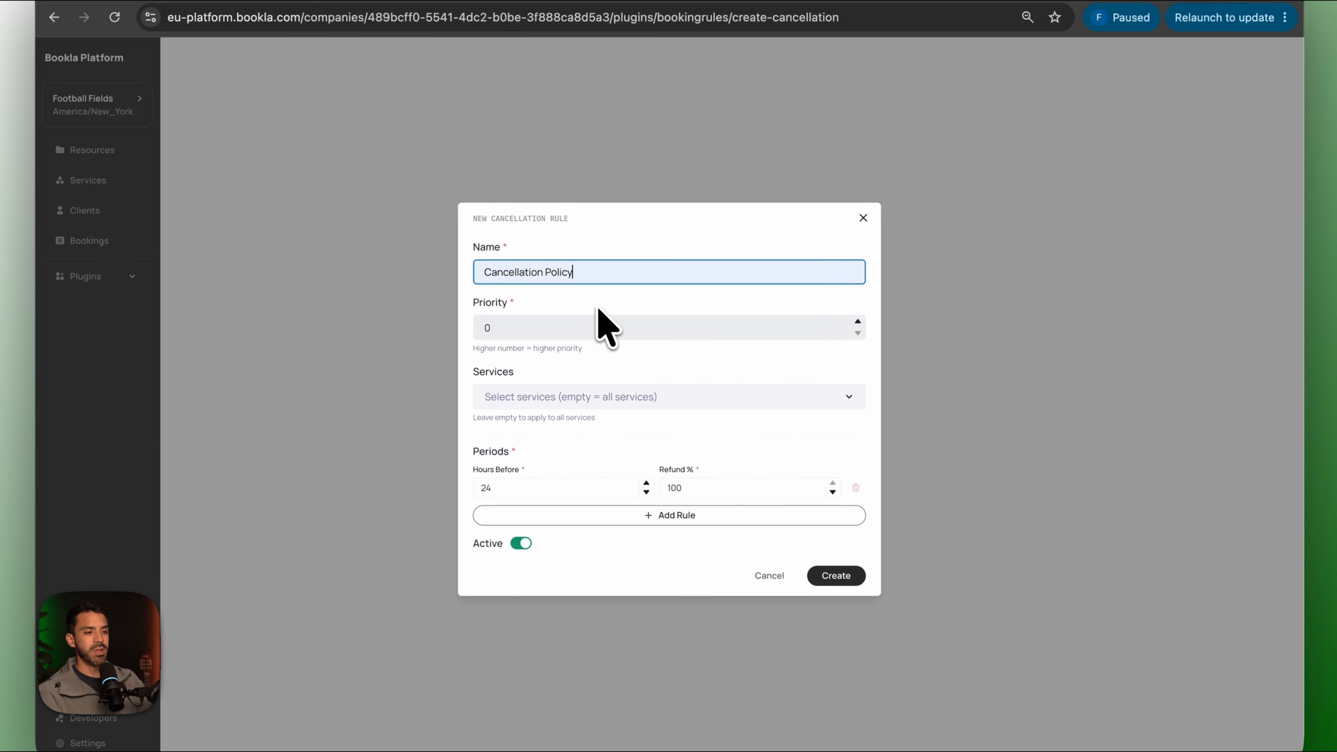
left_click(533, 327)
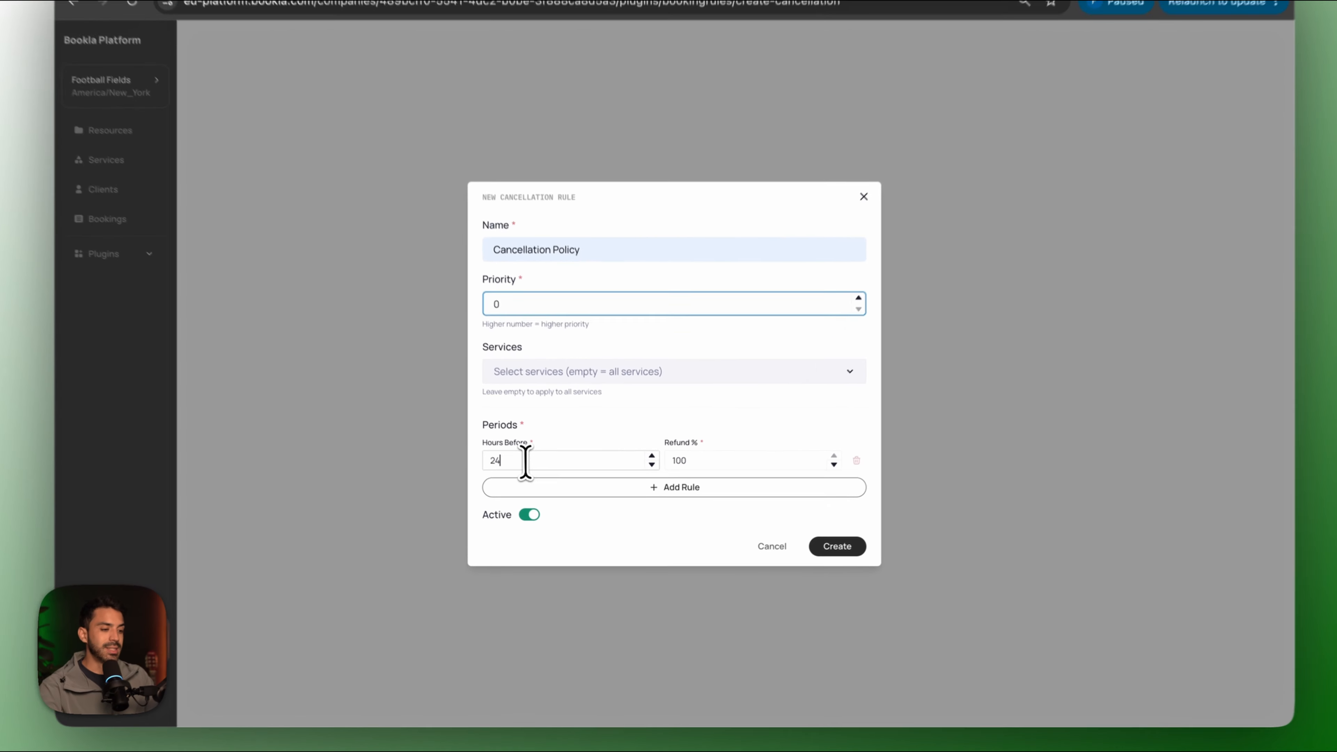
Set refunds of 95% at 48 hours and 50% at 24 hours, and create the rule.
left_click_drag(541, 479, 472, 479)
type("10")
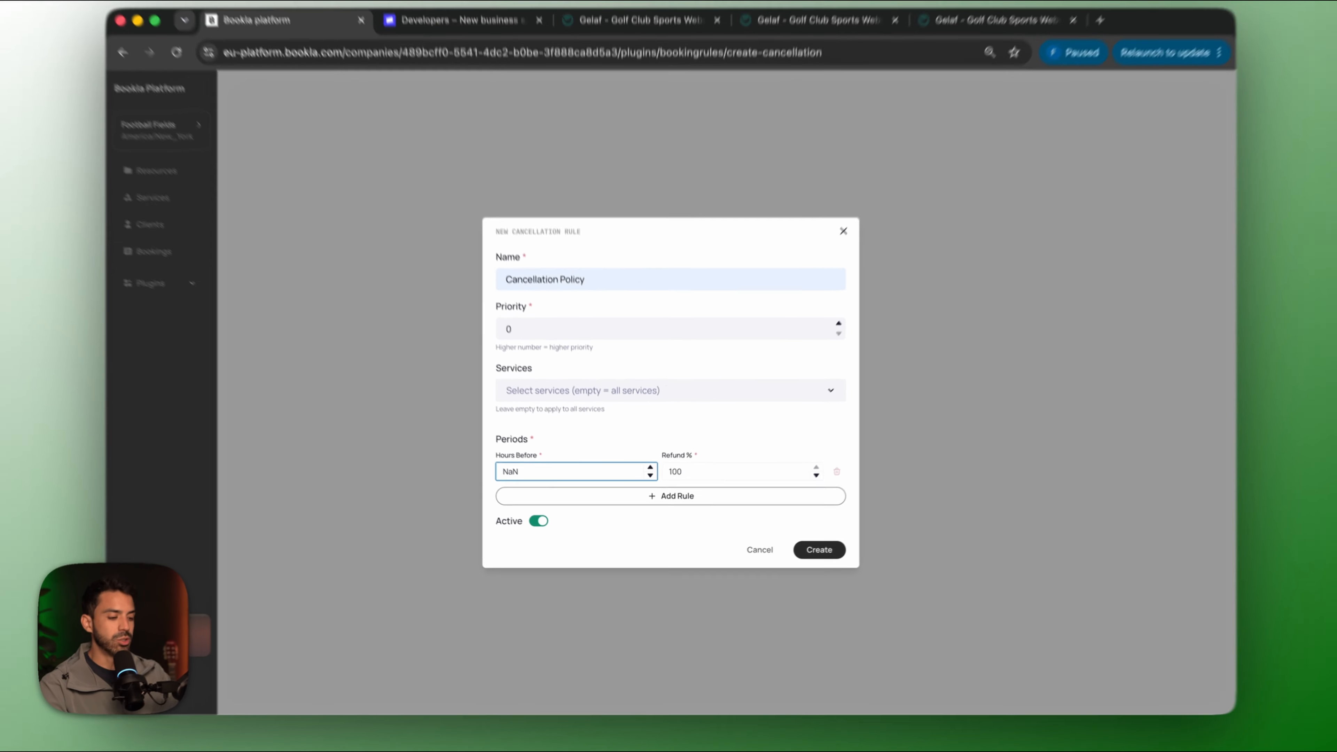
type("48")
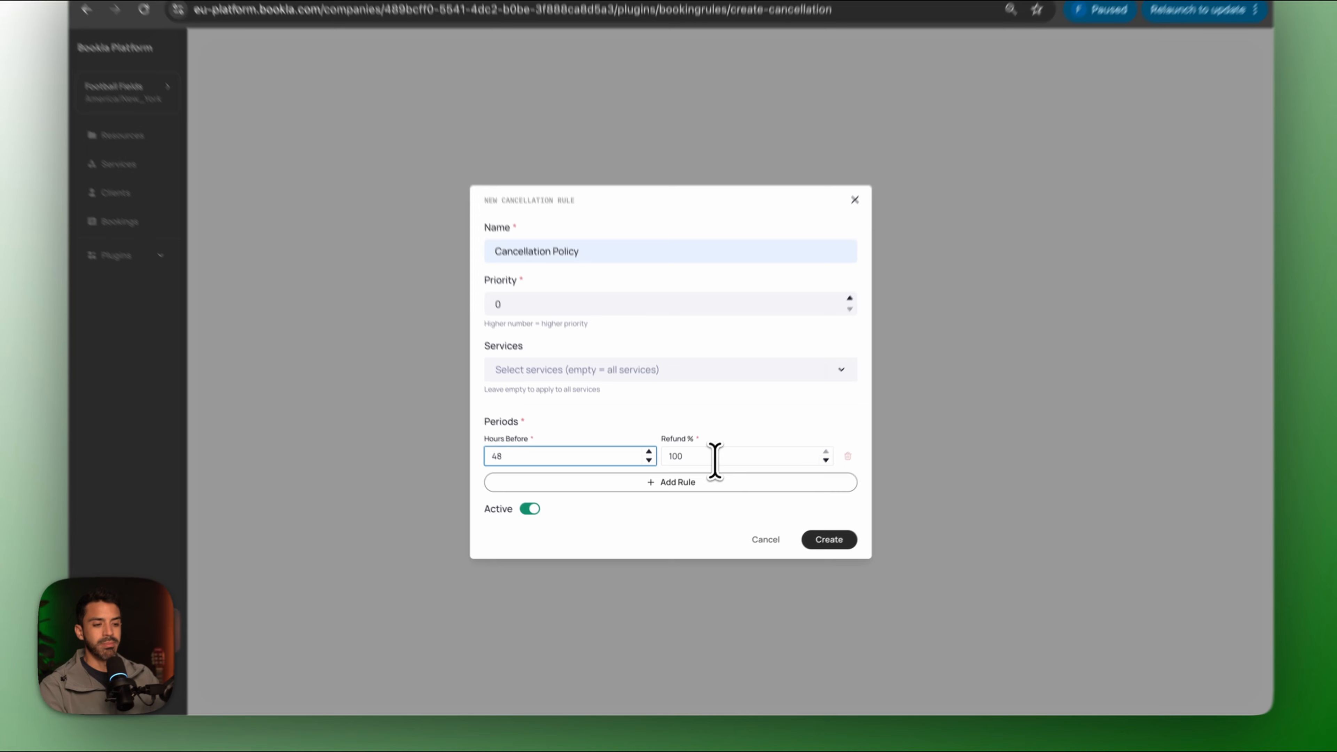
key("Tab")
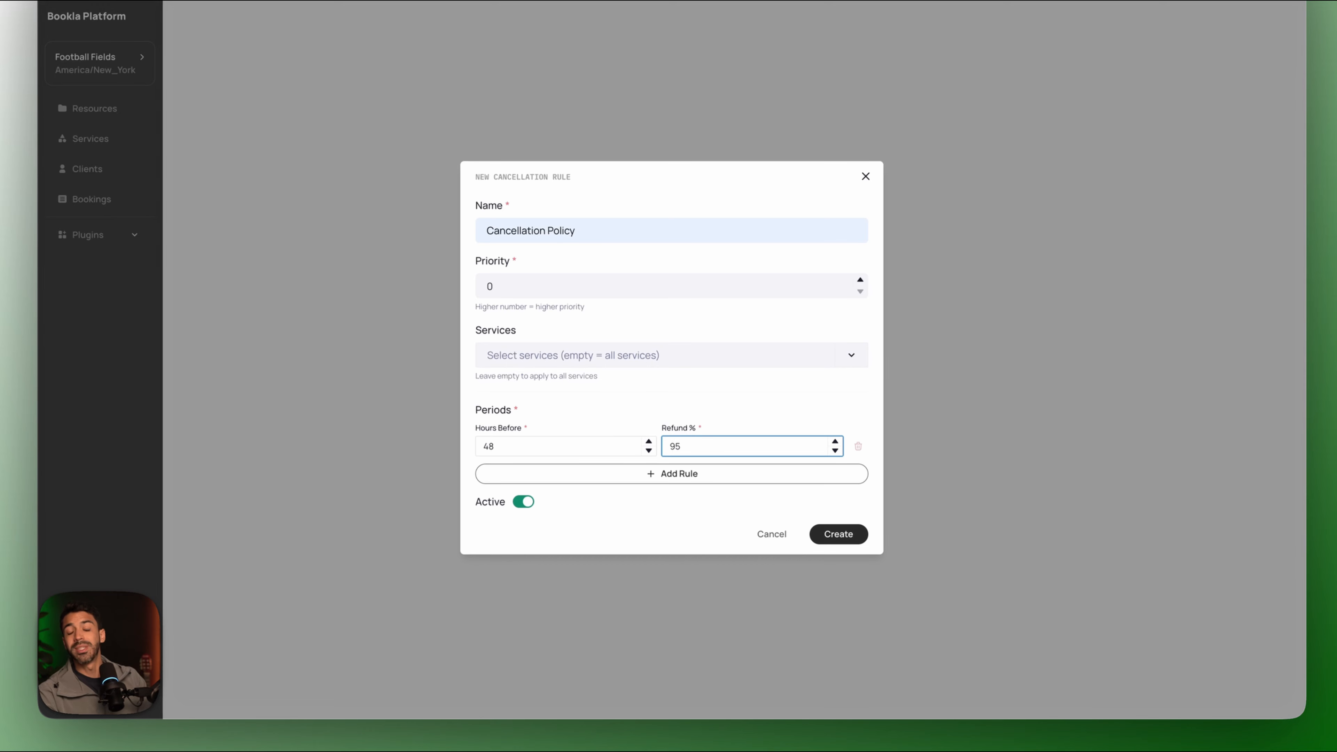
type("95")
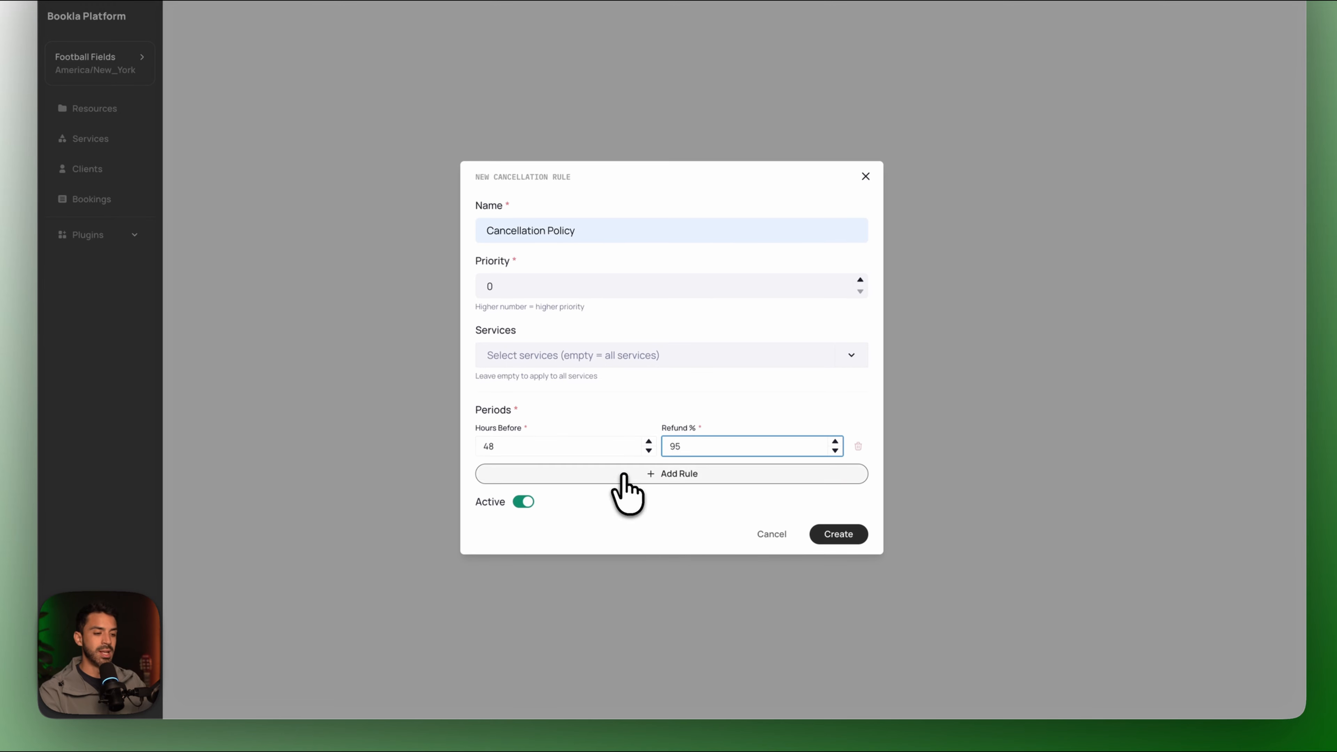
left_click(621, 473)
left_click(592, 468)
type("2")
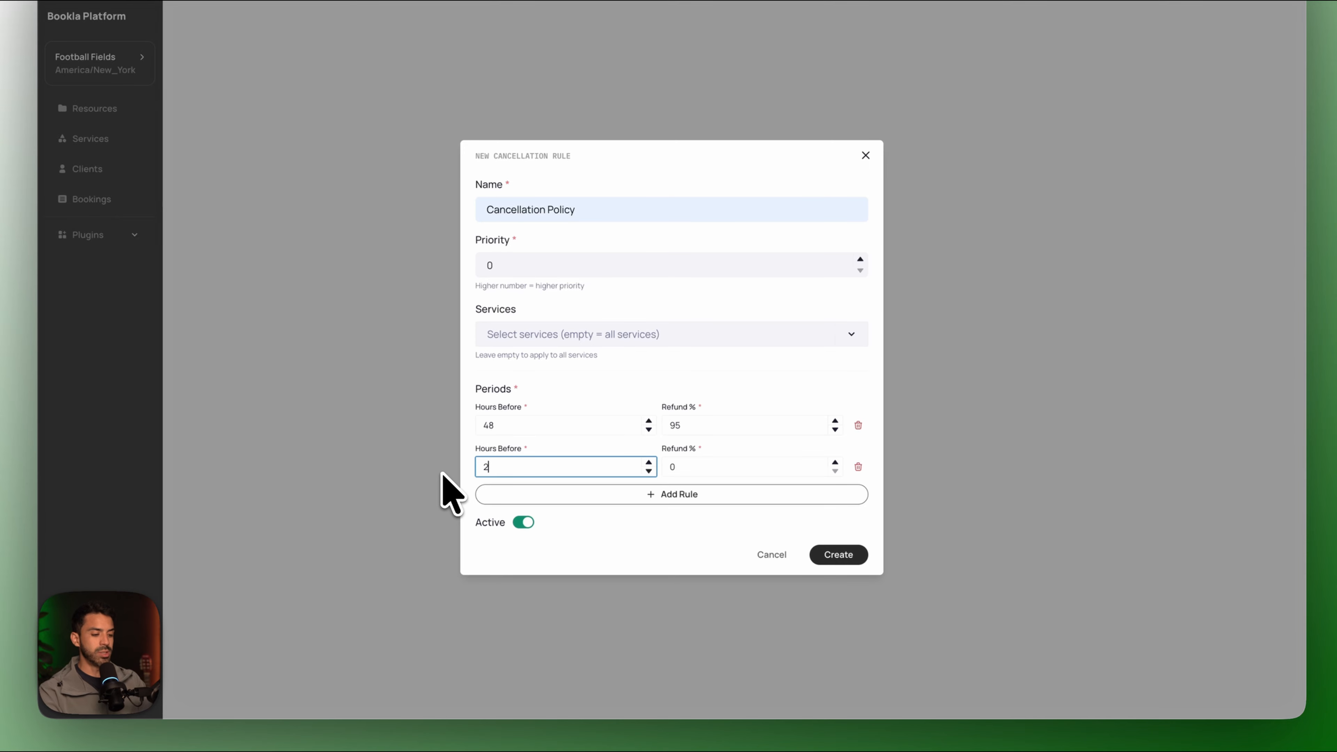
type("4")
key("Tab")
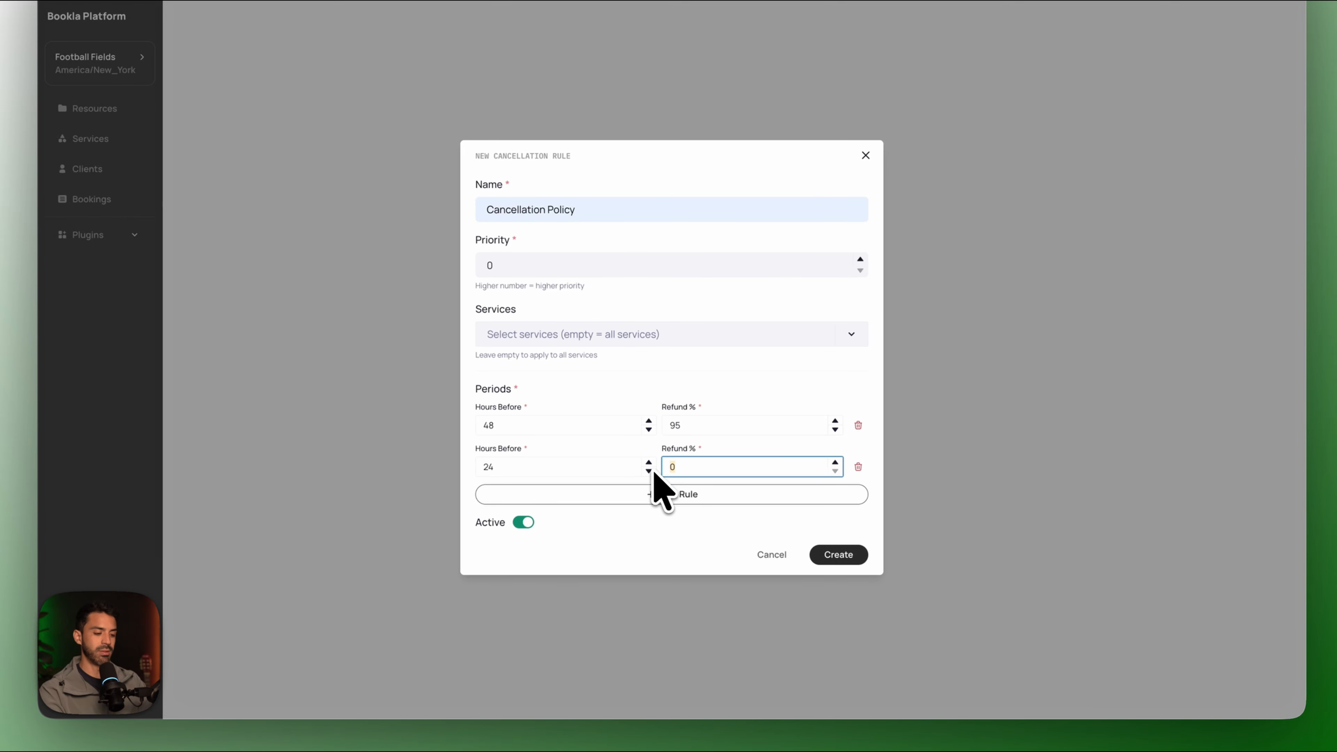
type("50")
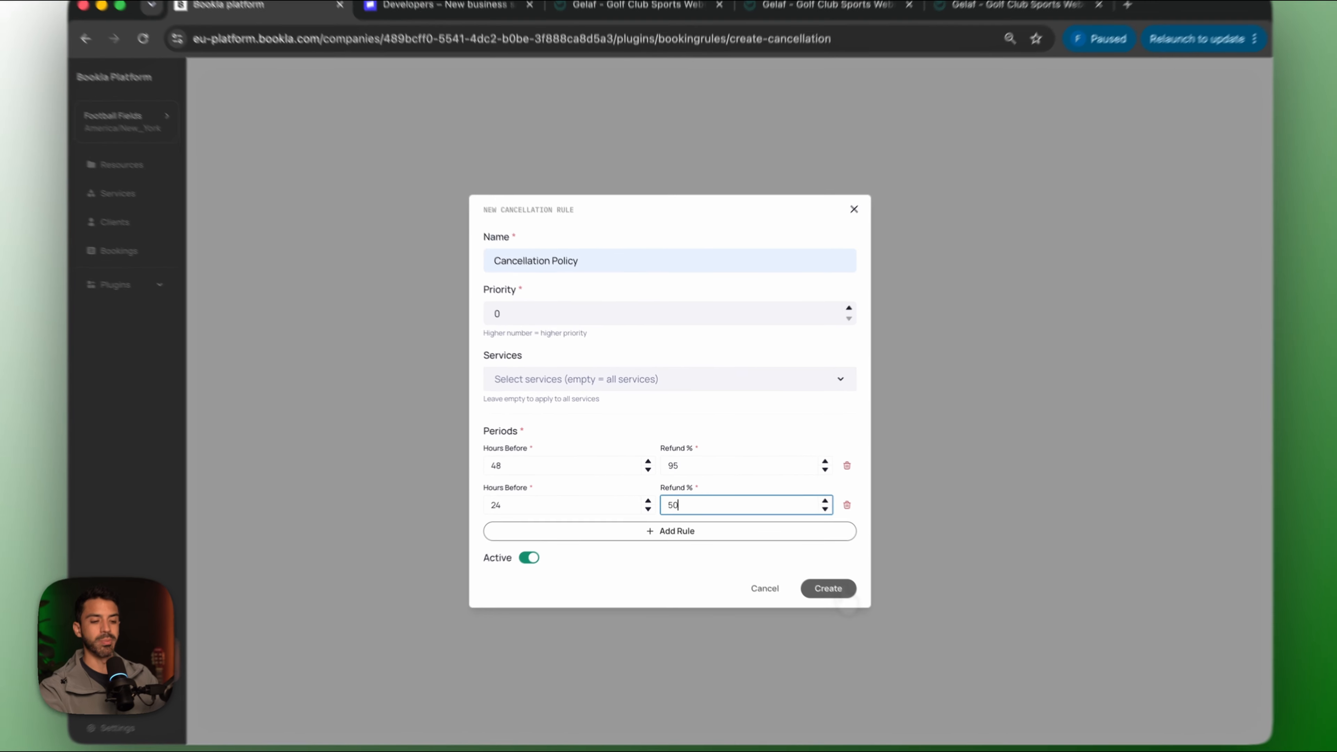
left_click(808, 570)
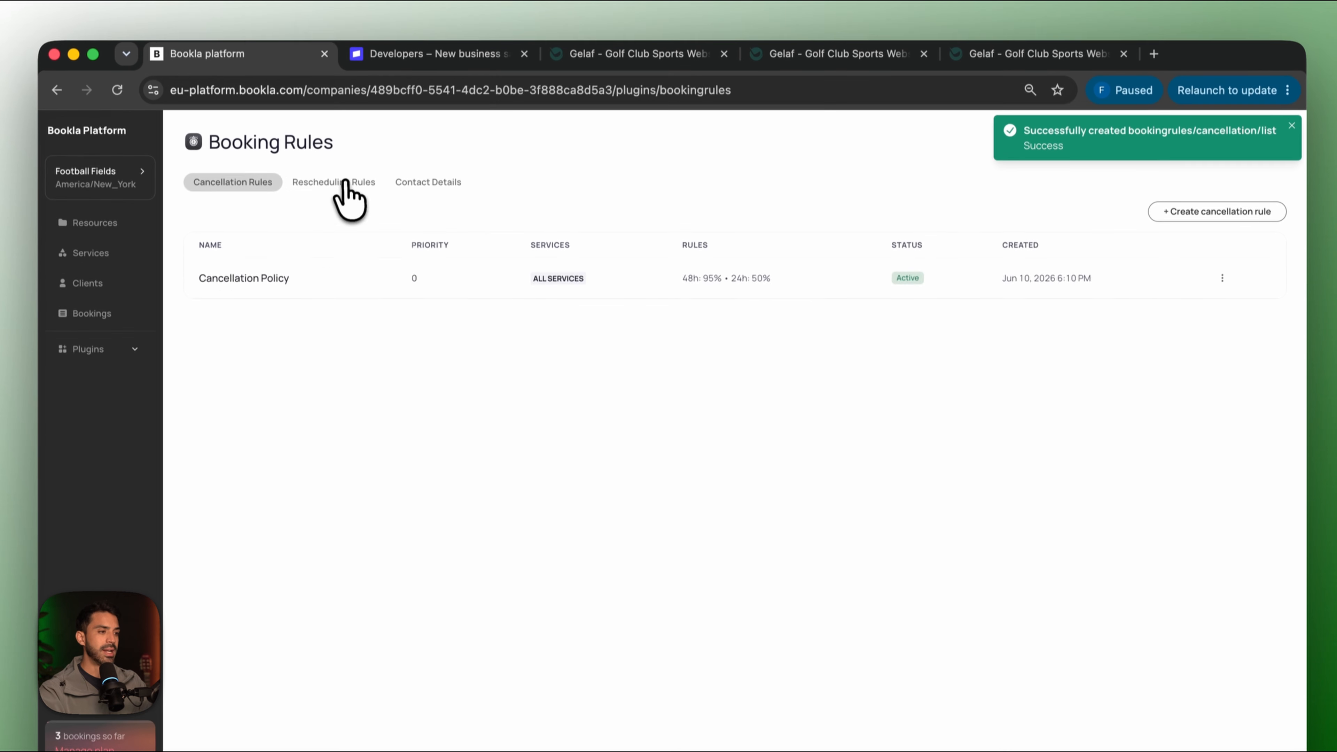
left_click(346, 183)
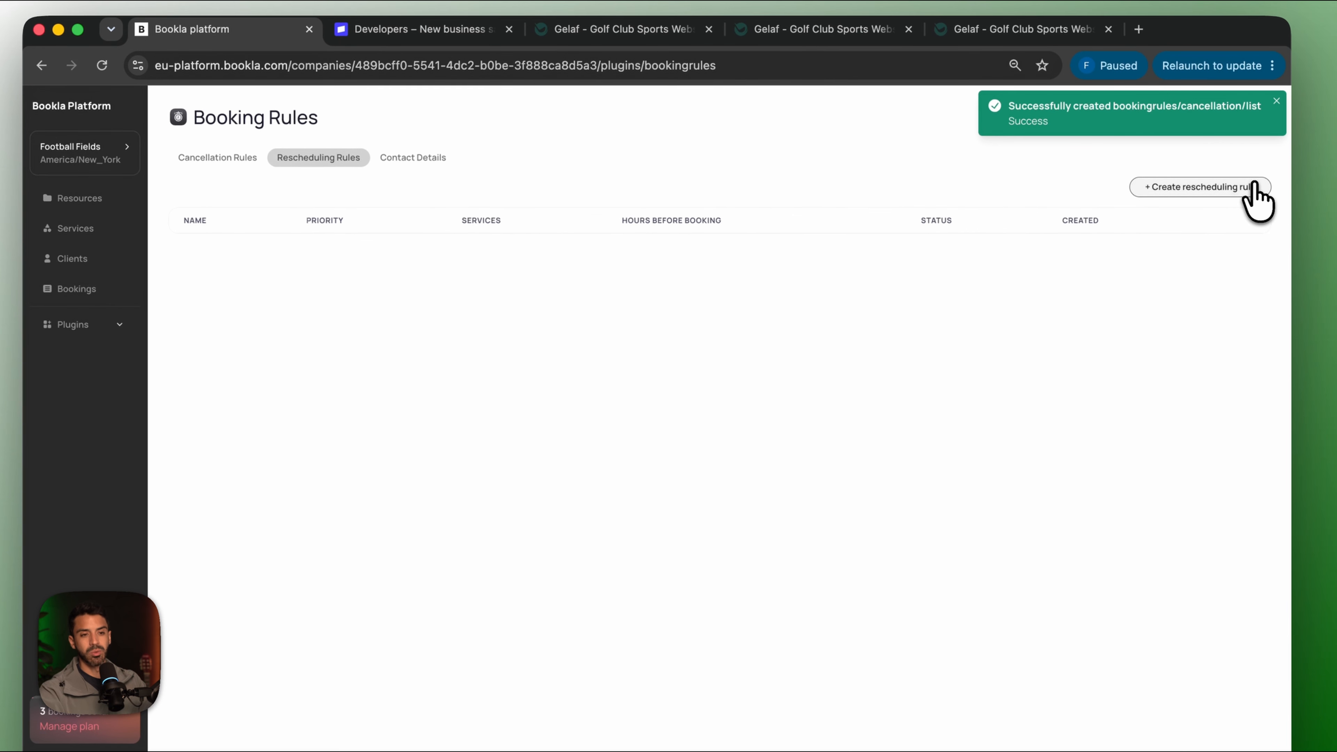
Create a rule named Rescheduling Policy requiring 72 hours before booking.
left_click(1254, 186)
left_click(569, 341)
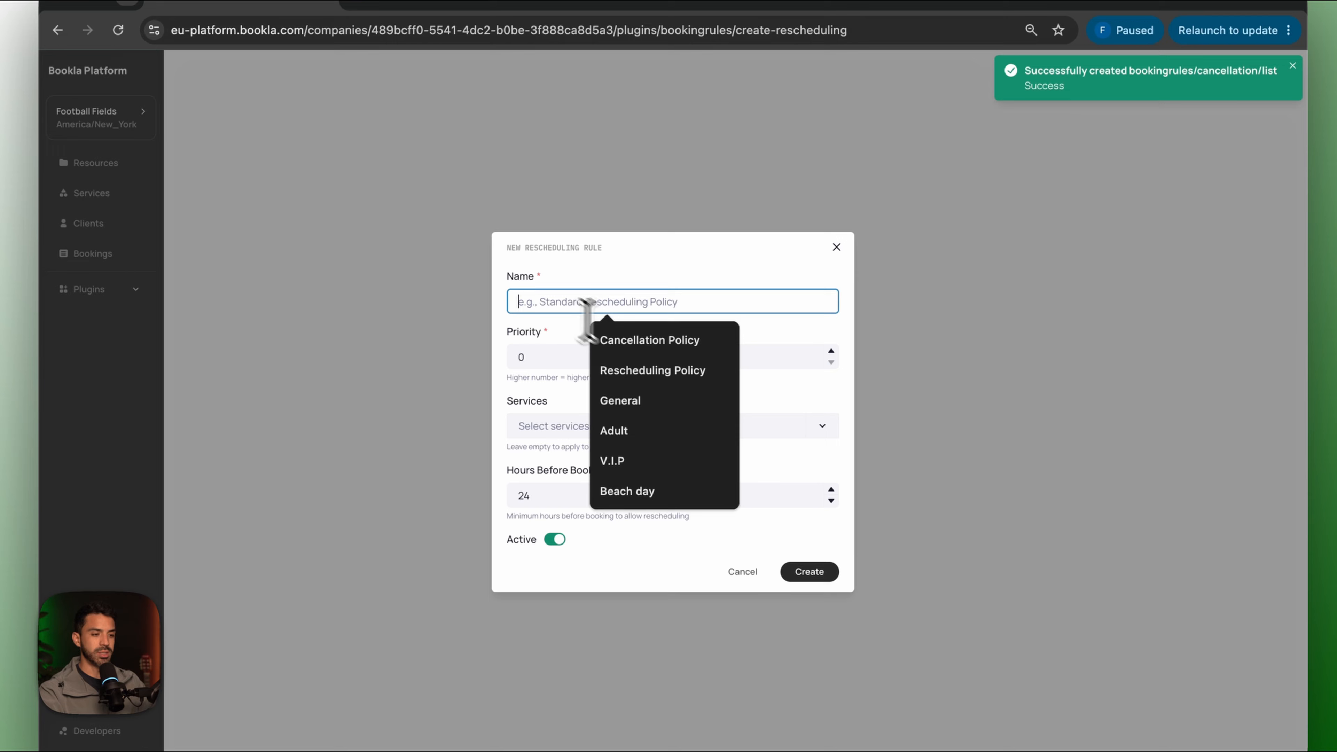
left_click(665, 372)
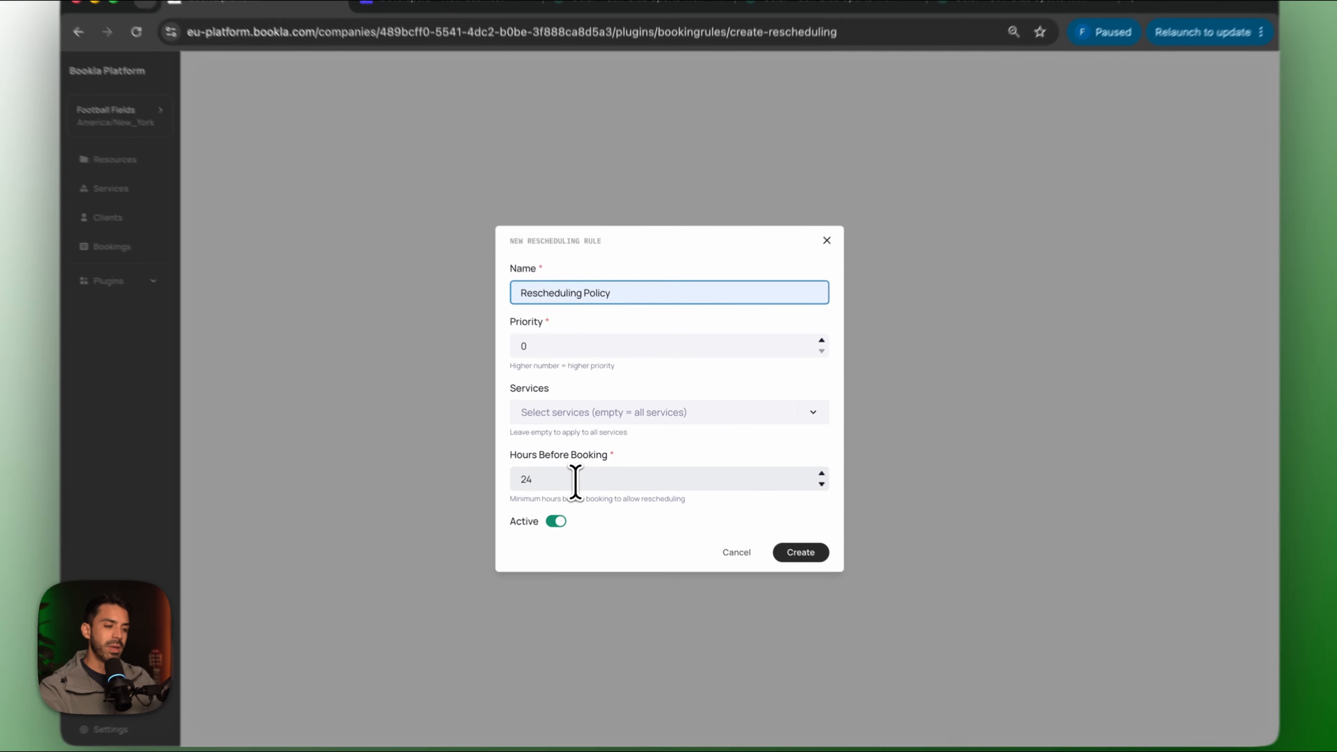
double_click(587, 475)
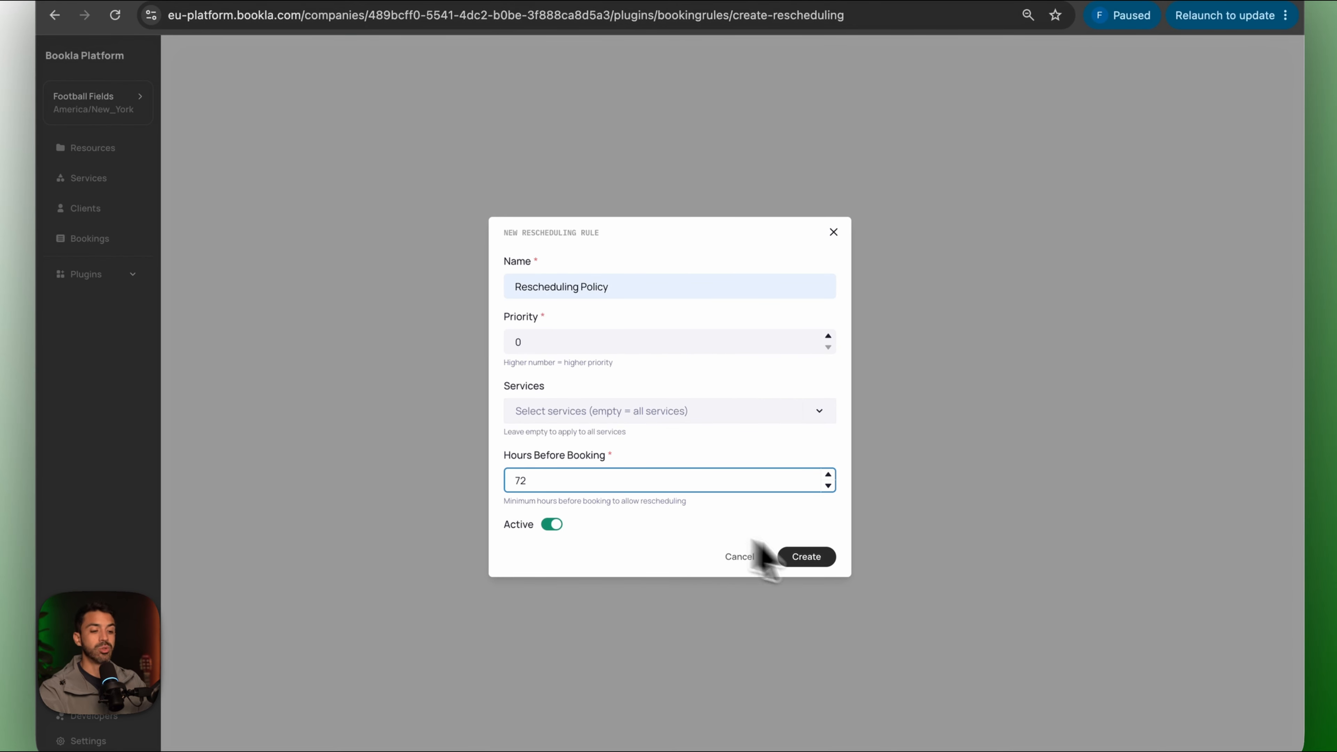
left_click(821, 558)
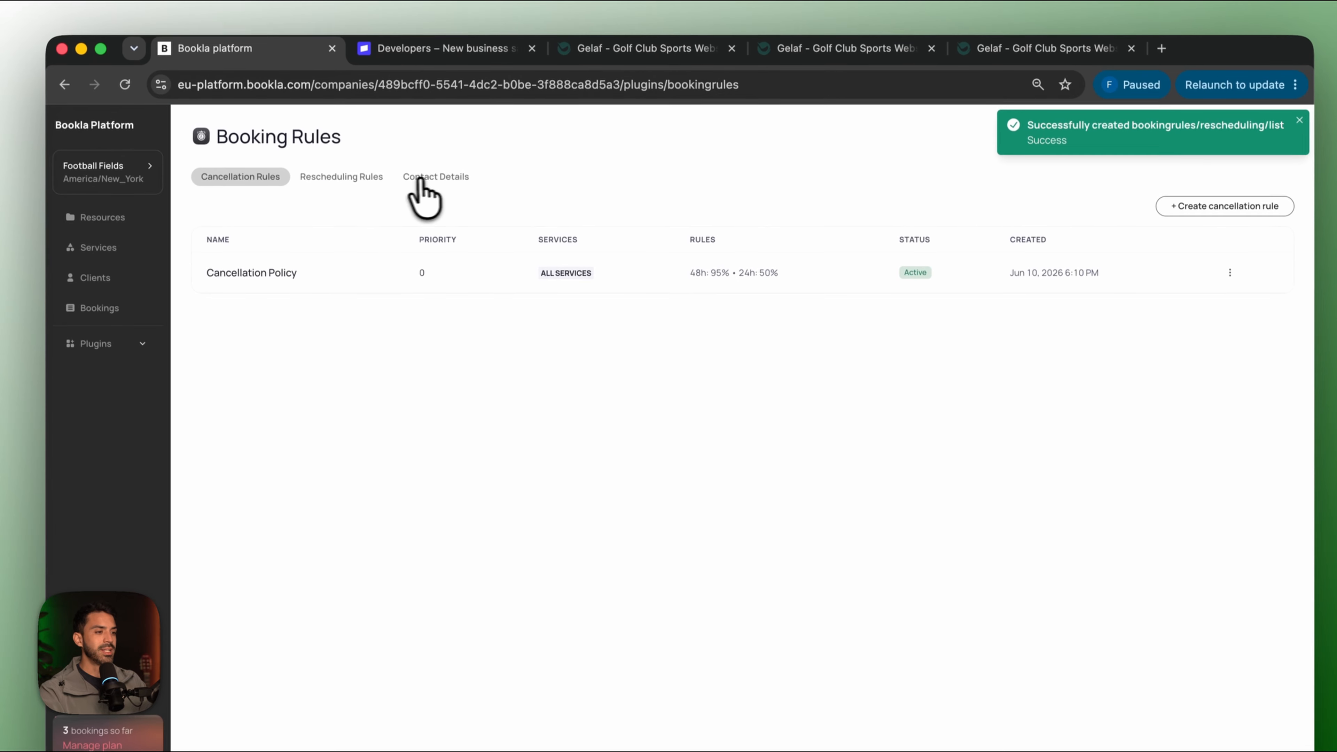
left_click(426, 108)
Save the suggested support email, support phone number and Mon–Fri 10:00–17:00 working hours.
left_click(322, 291)
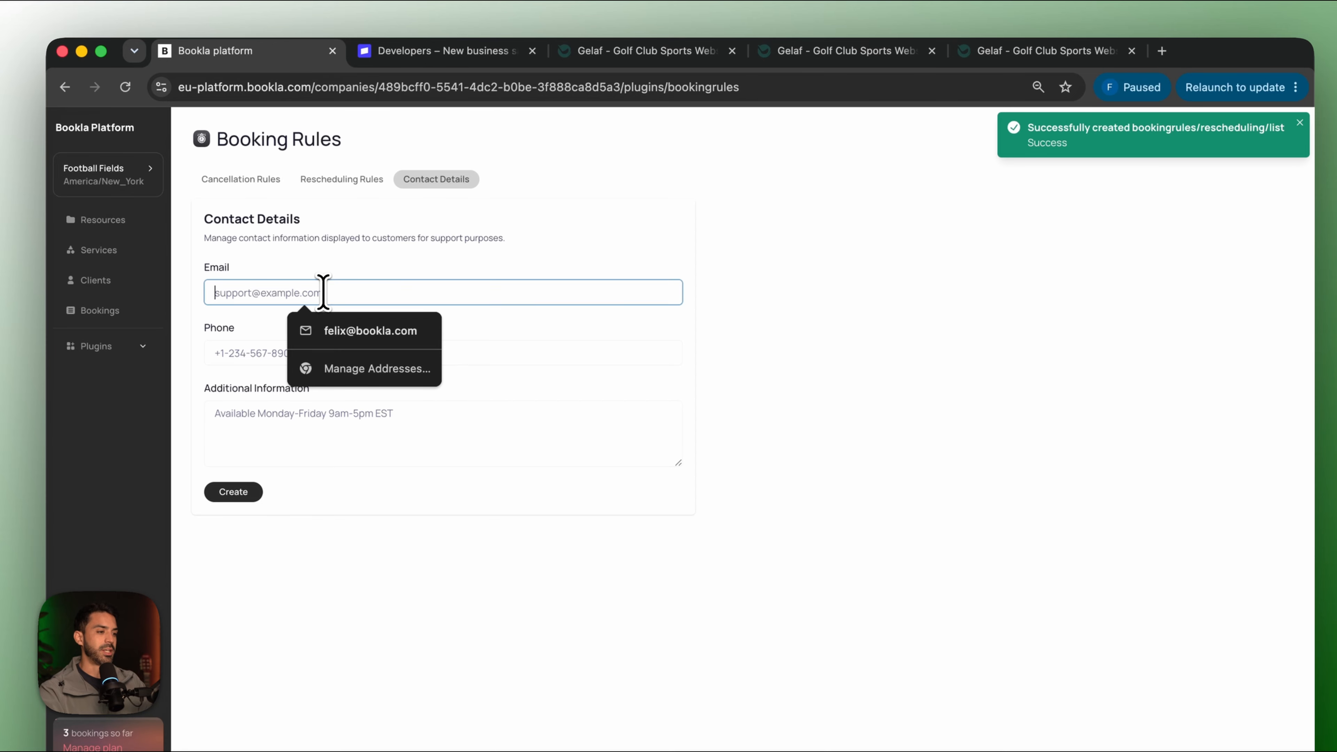
left_click(364, 329)
left_click(294, 353)
type("+1")
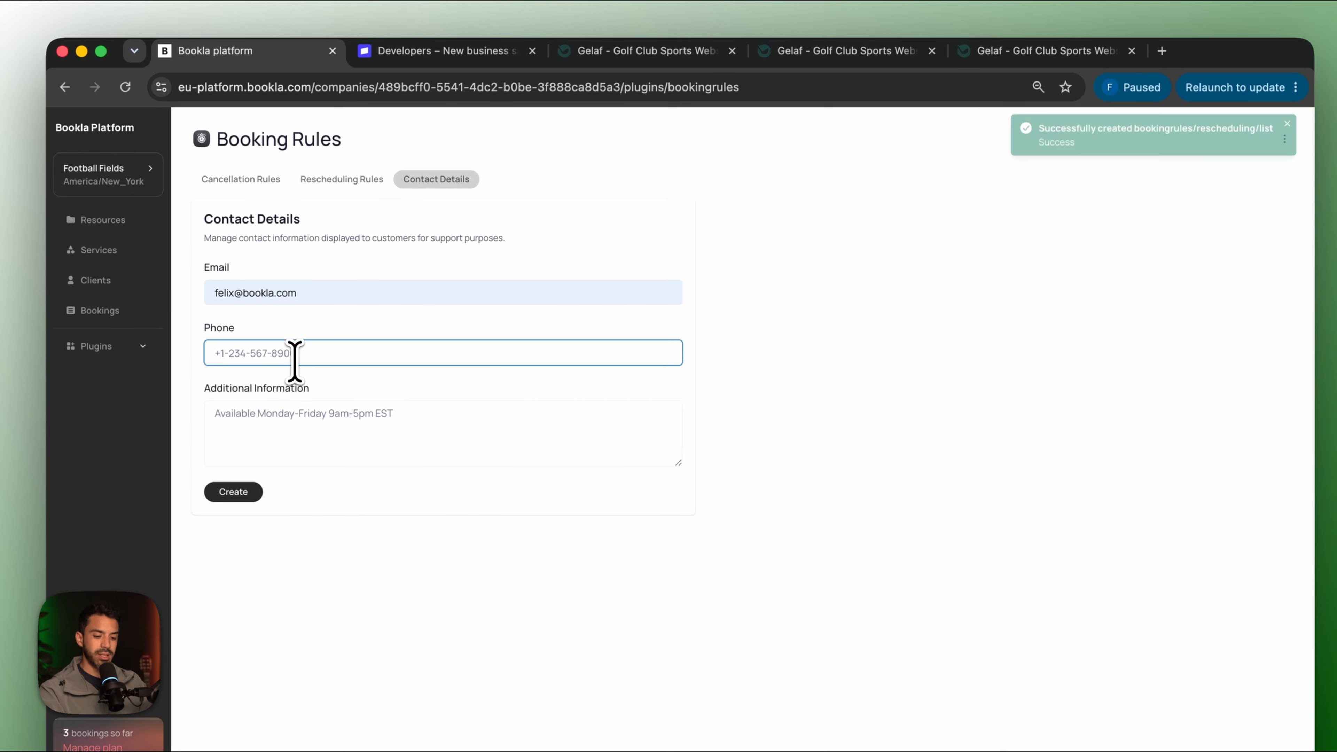
type("23 45 67 8900")
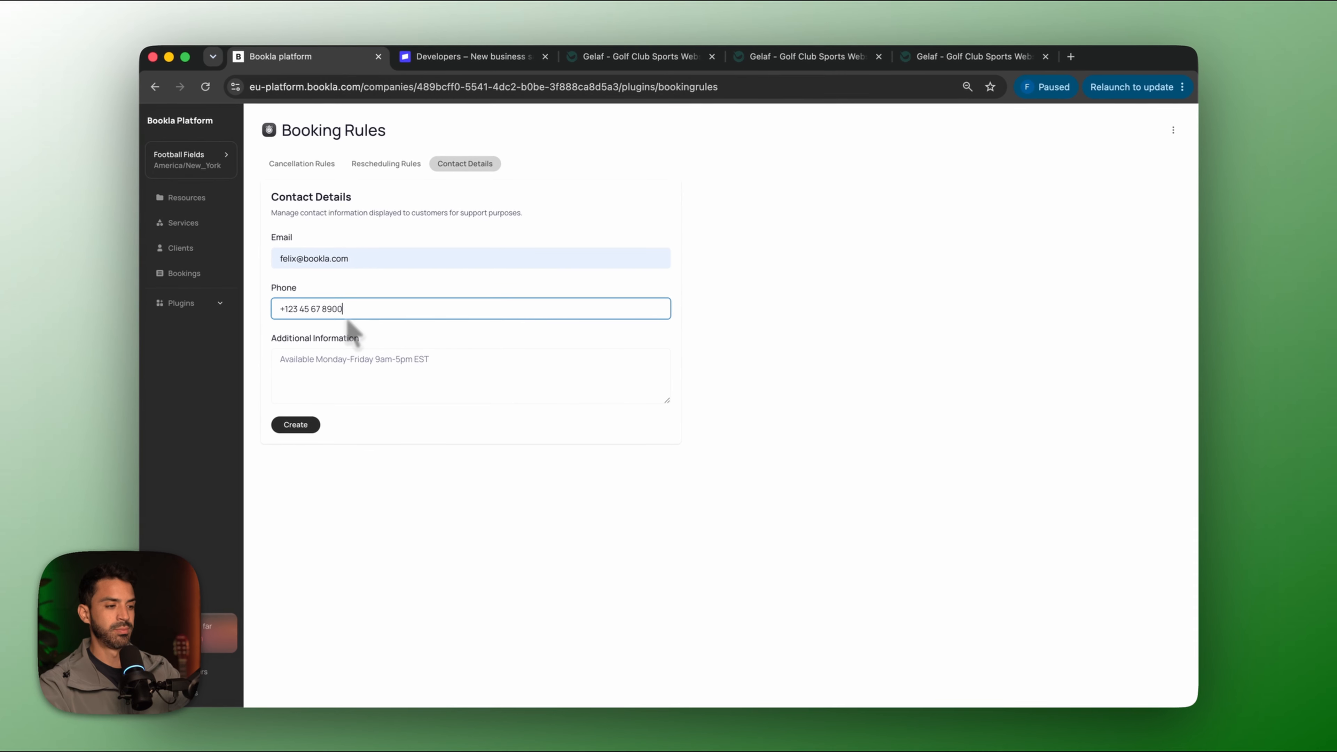
left_click(280, 427)
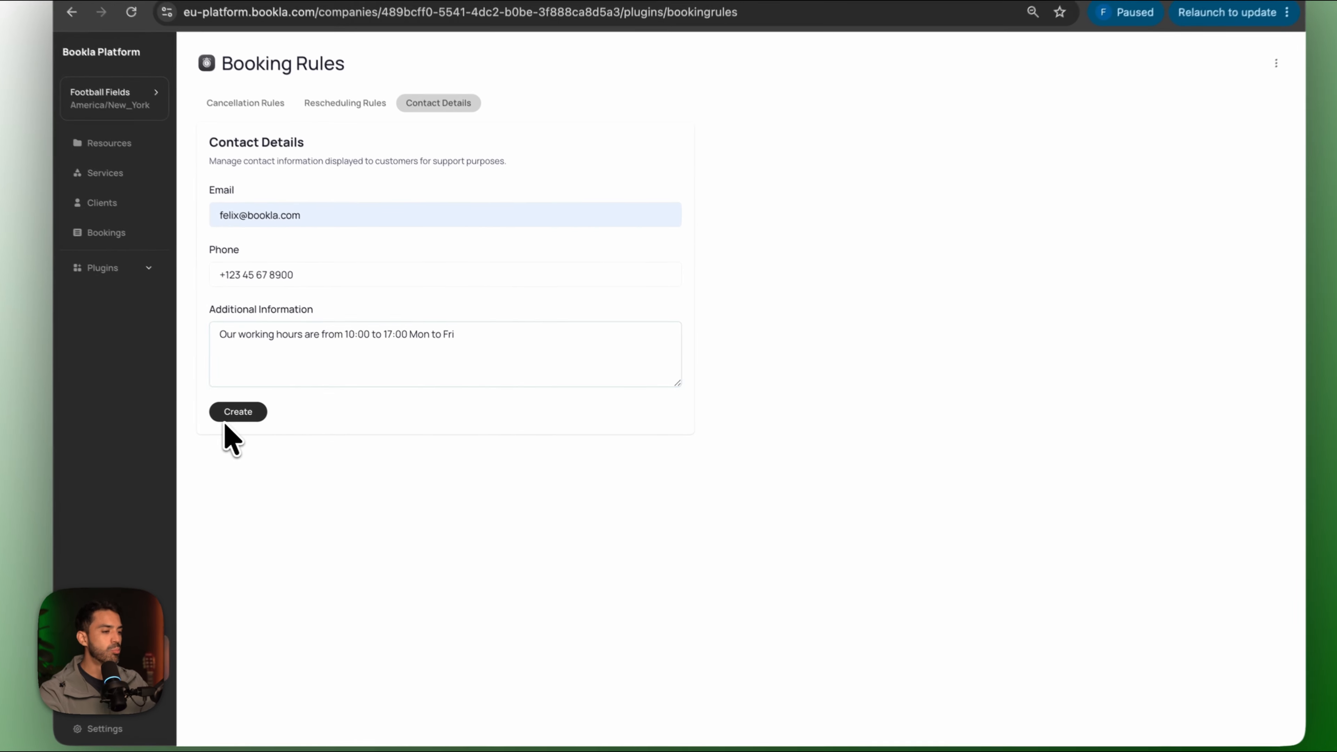
left_click(295, 425)
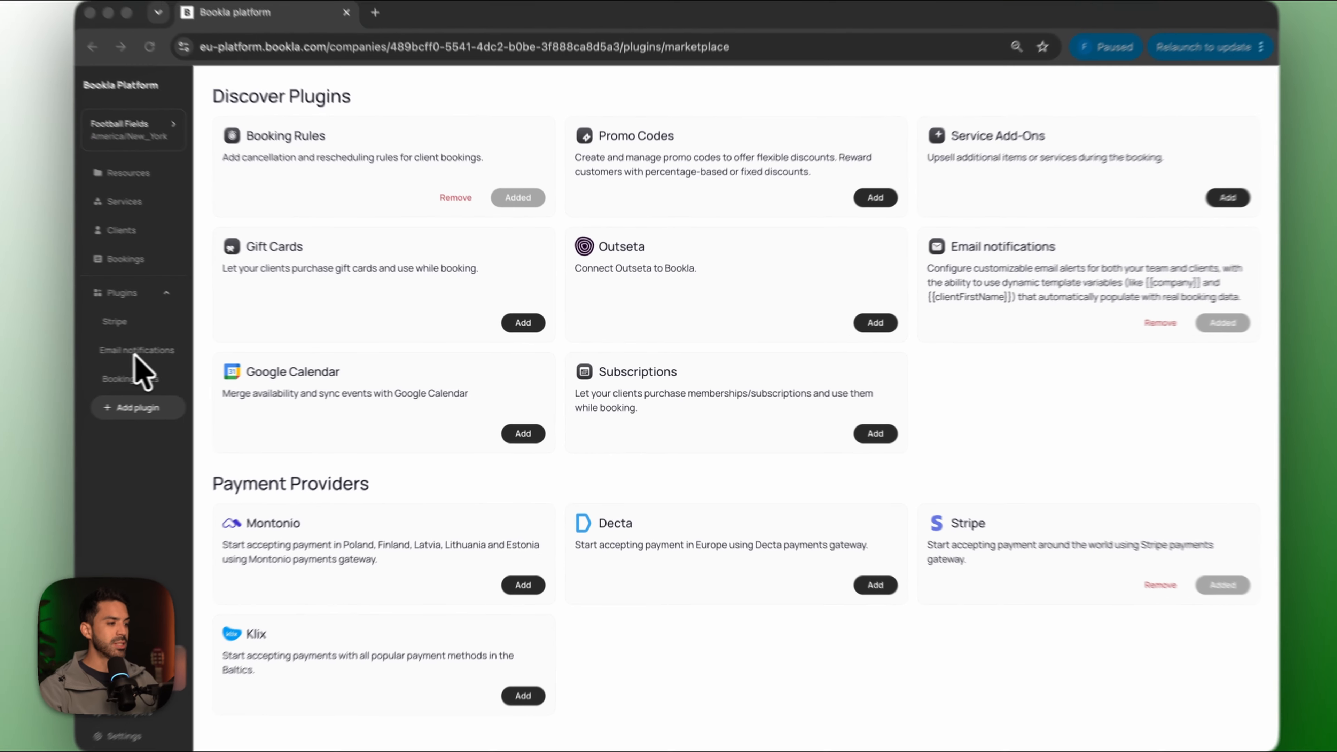
Append 'To manage your booking click here:' below the maps link in the Booking Confirmed template.
left_click(136, 351)
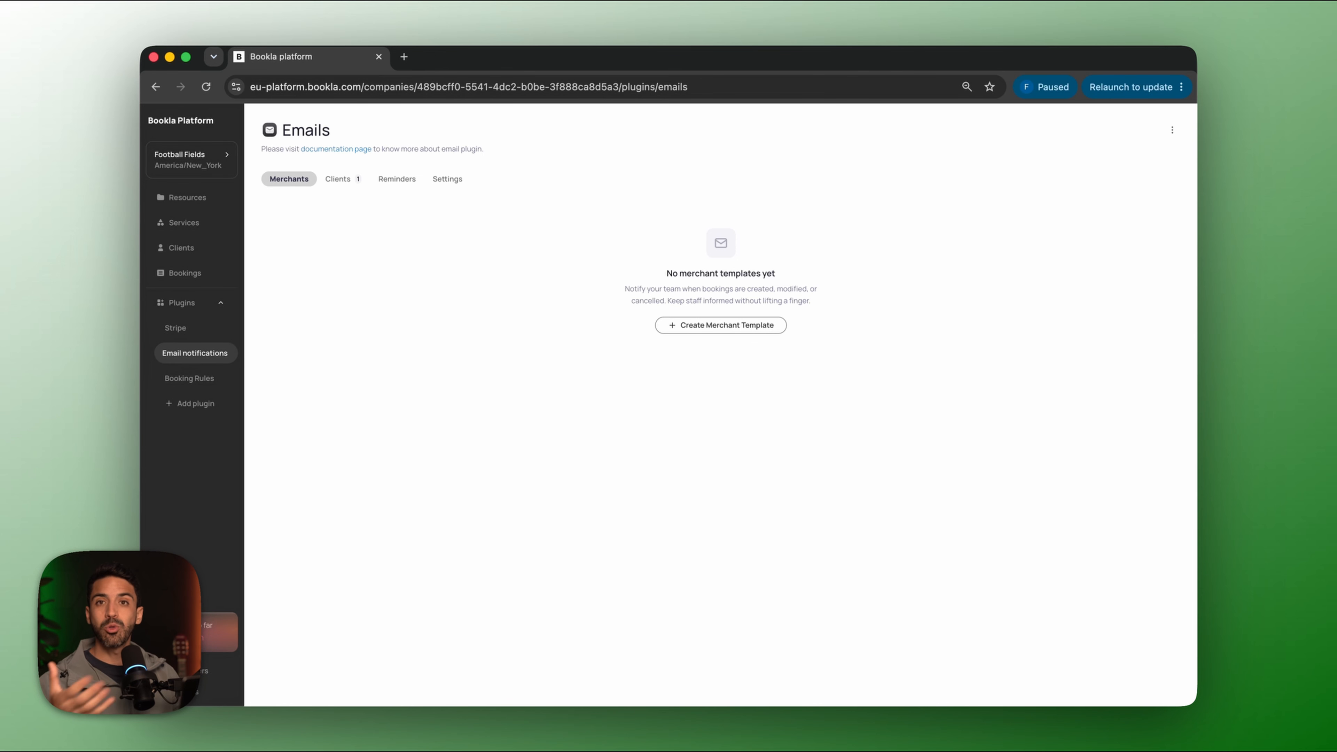
left_click(339, 179)
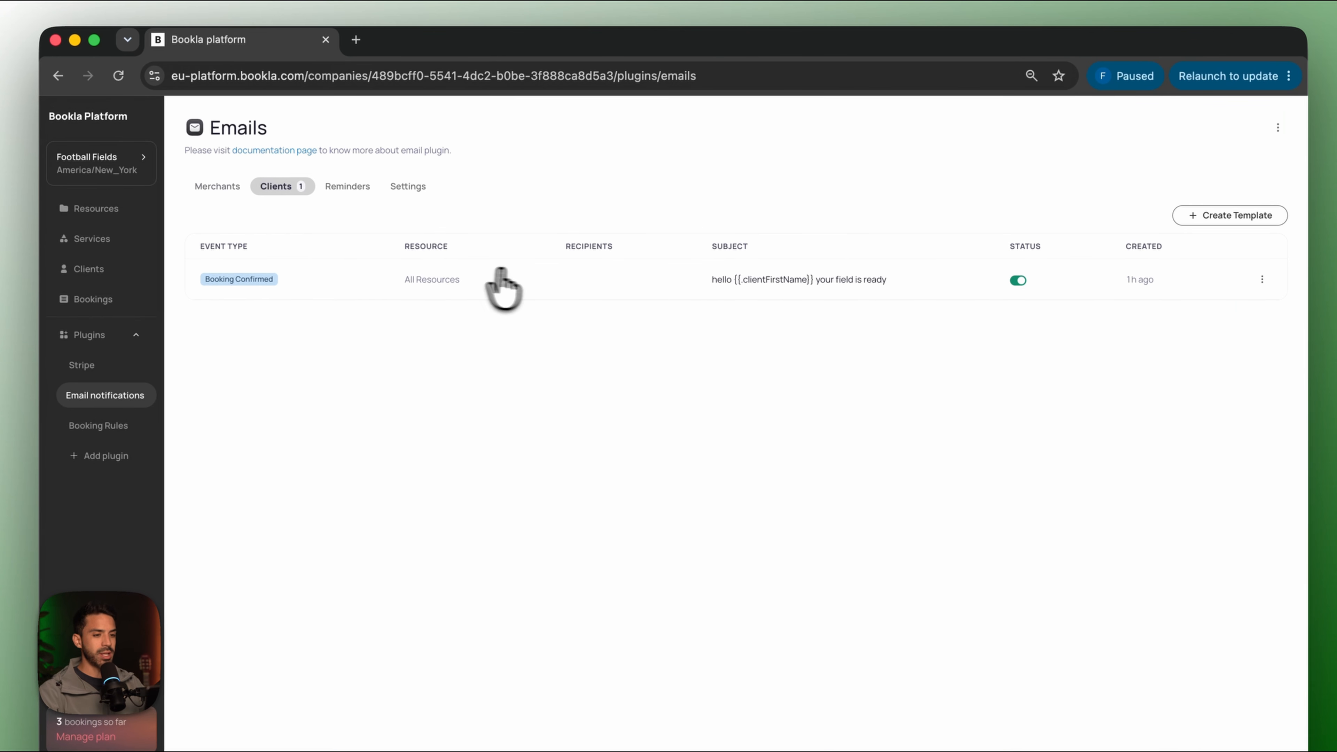
left_click(1262, 280)
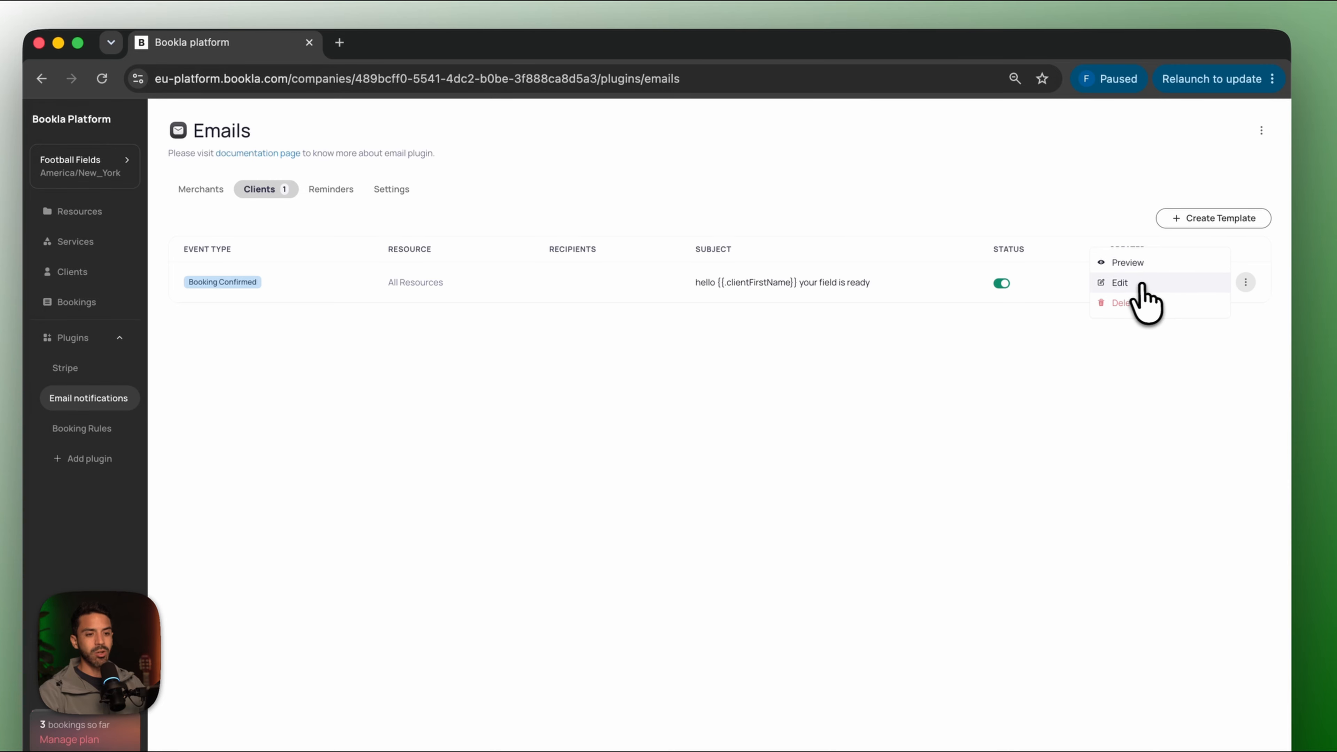
left_click(1153, 282)
scroll(609, 335, "down", 3)
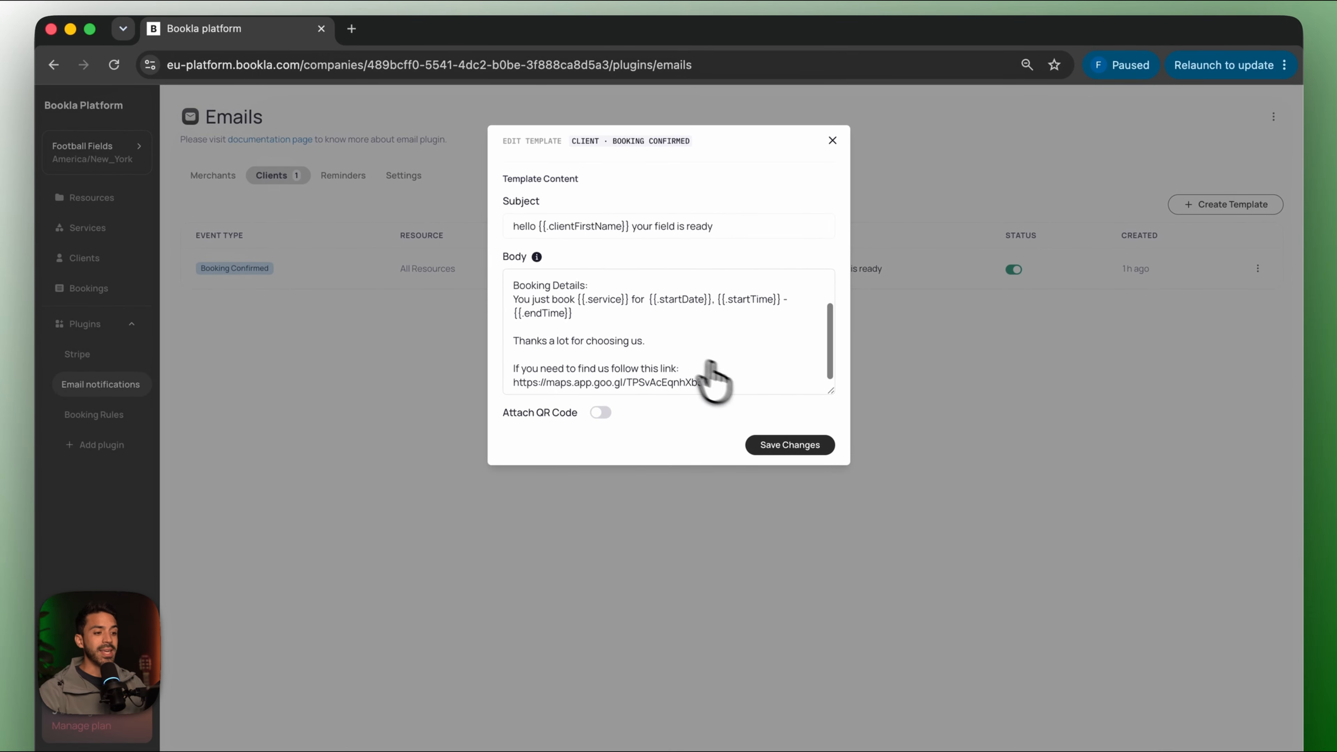
left_click(731, 391)
key("Return")
key("Return")
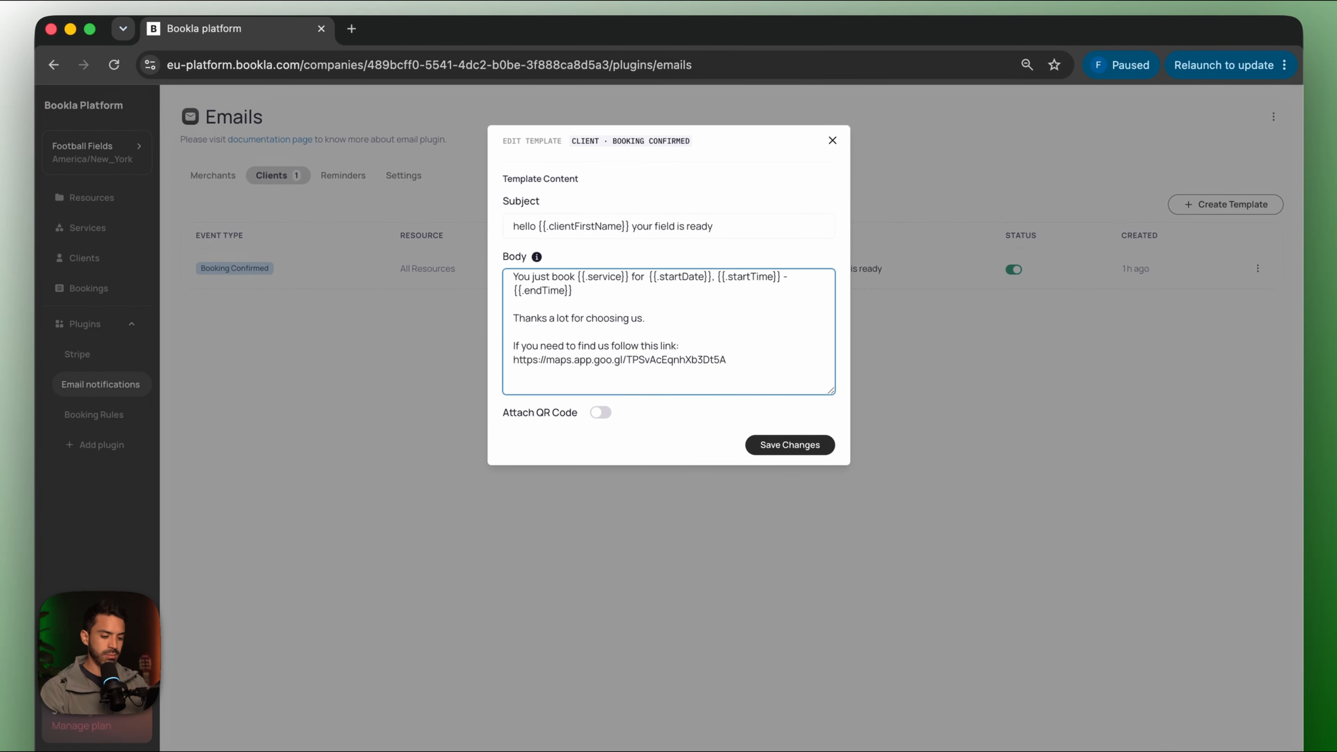
type("To manage your booking click here:")
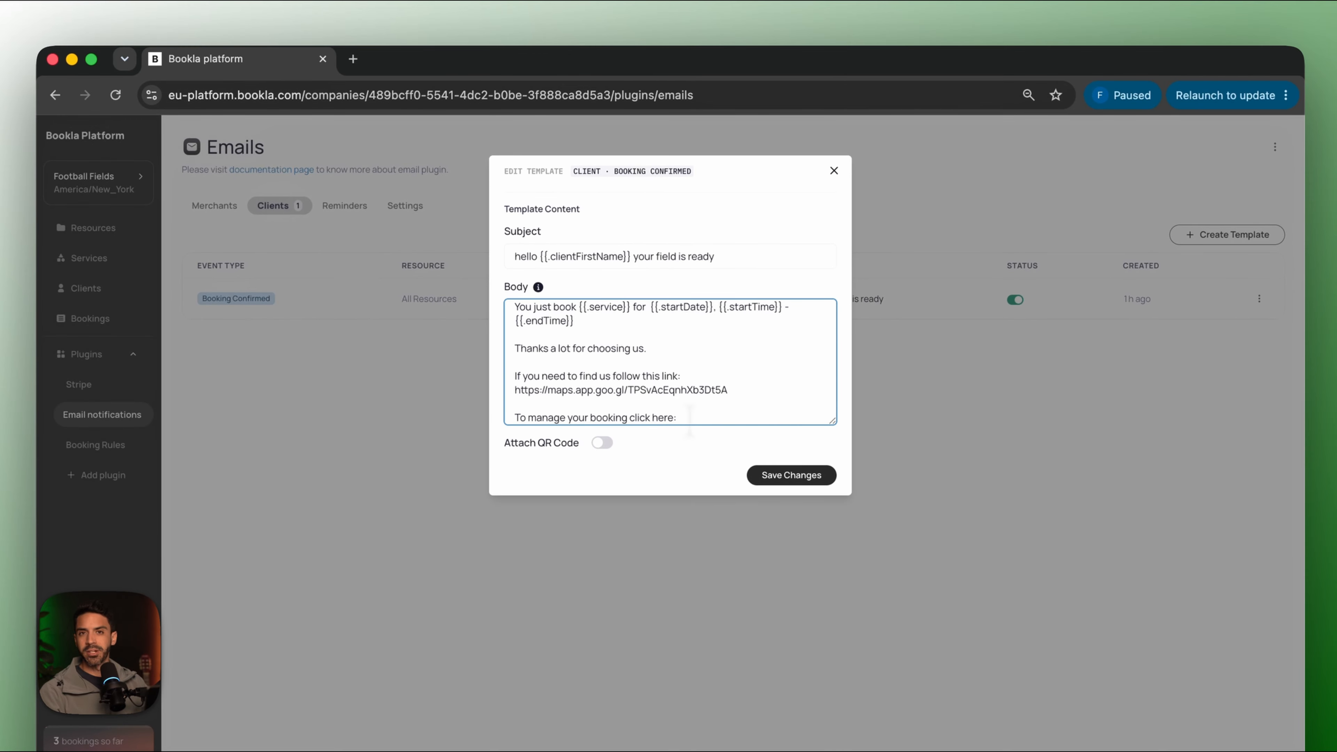
left_click(353, 59)
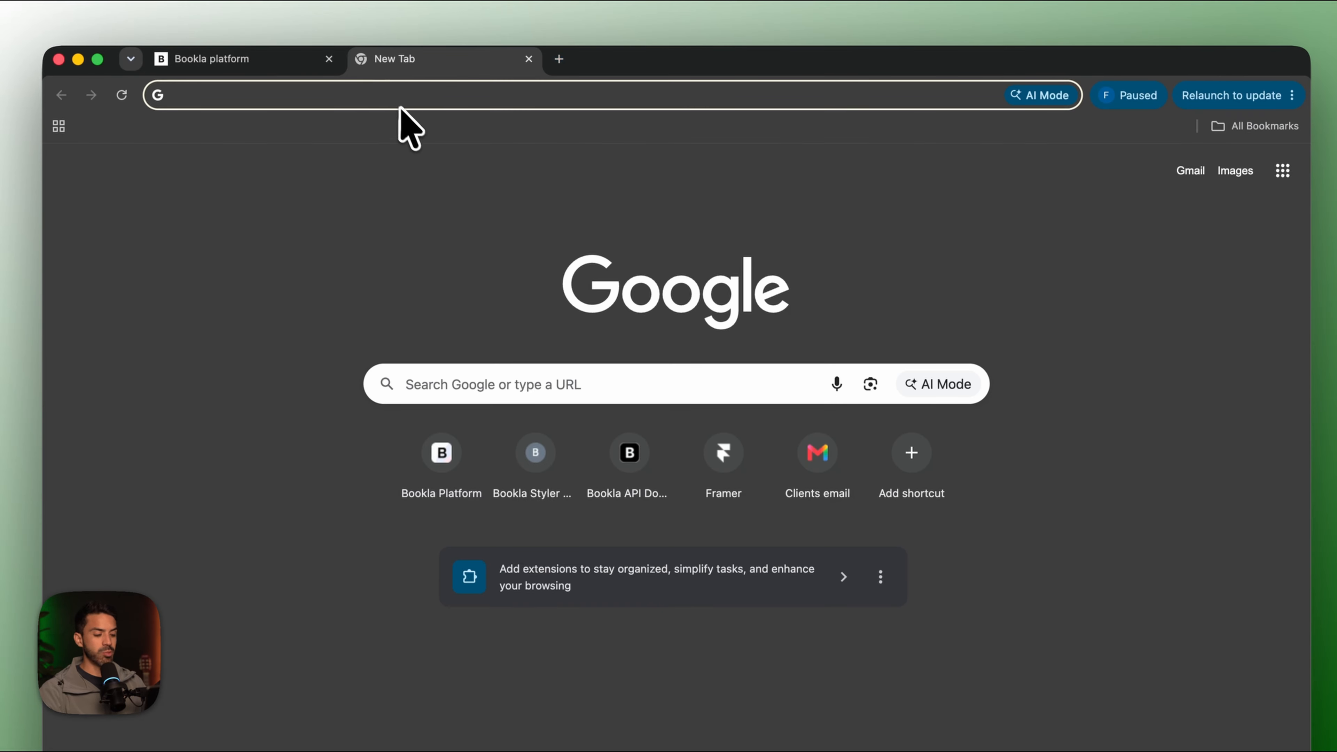
Look up the {{.manageUrl}} variable in the Bookla Docs Notification Creation guide's variable list.
type("docs.bookla.com")
key("Return")
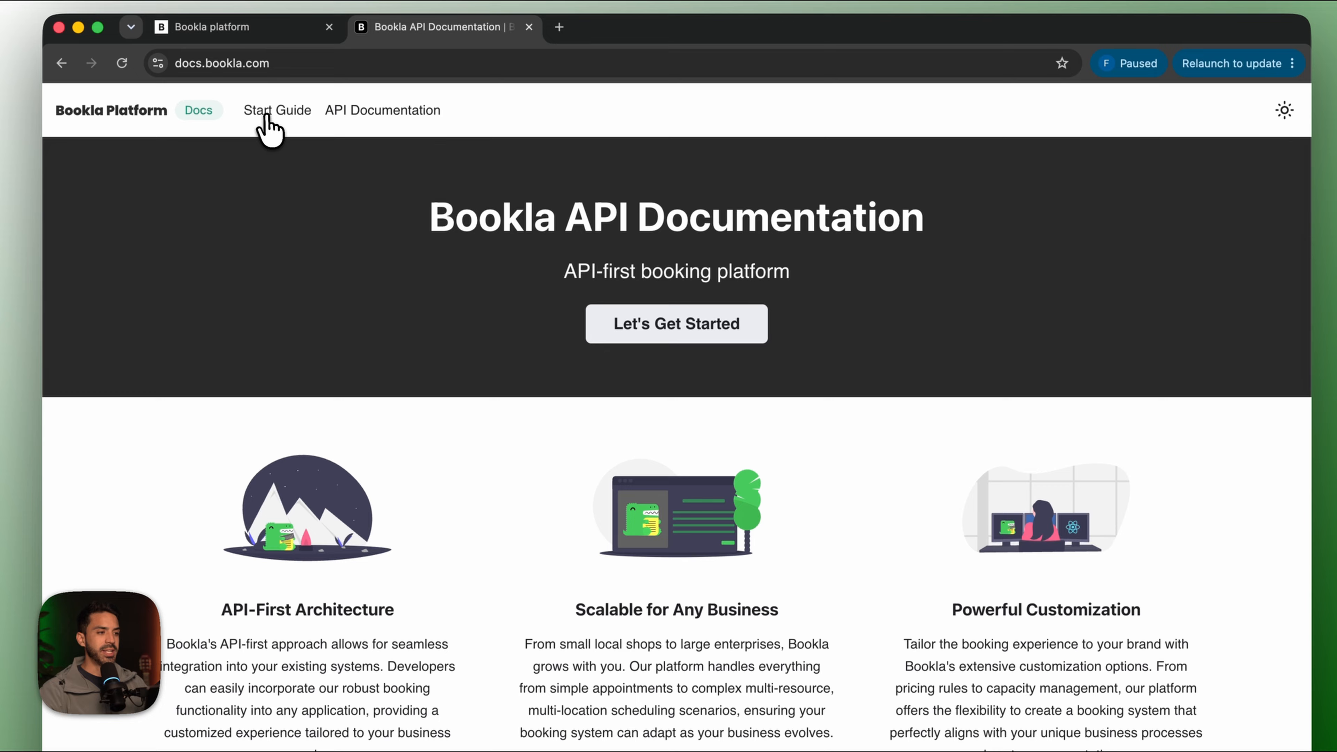
left_click(273, 142)
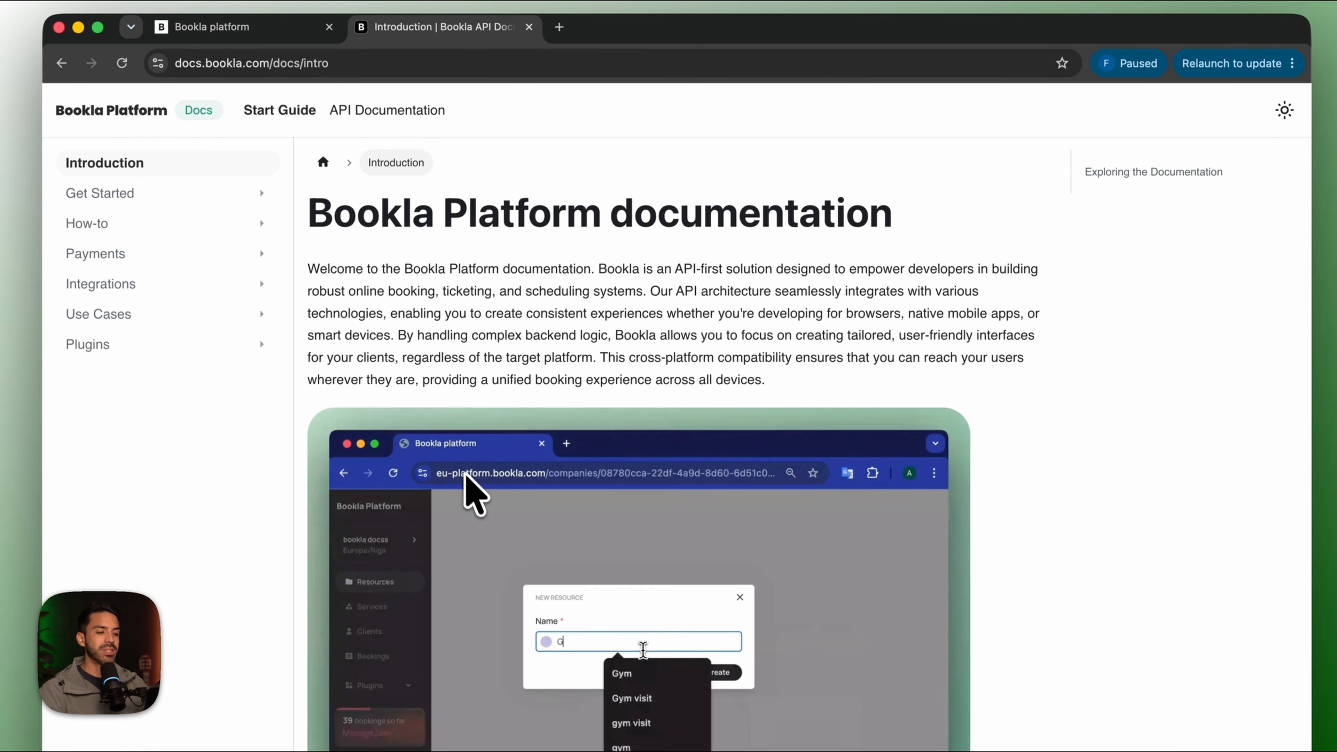
scroll(471, 493, "down", 5)
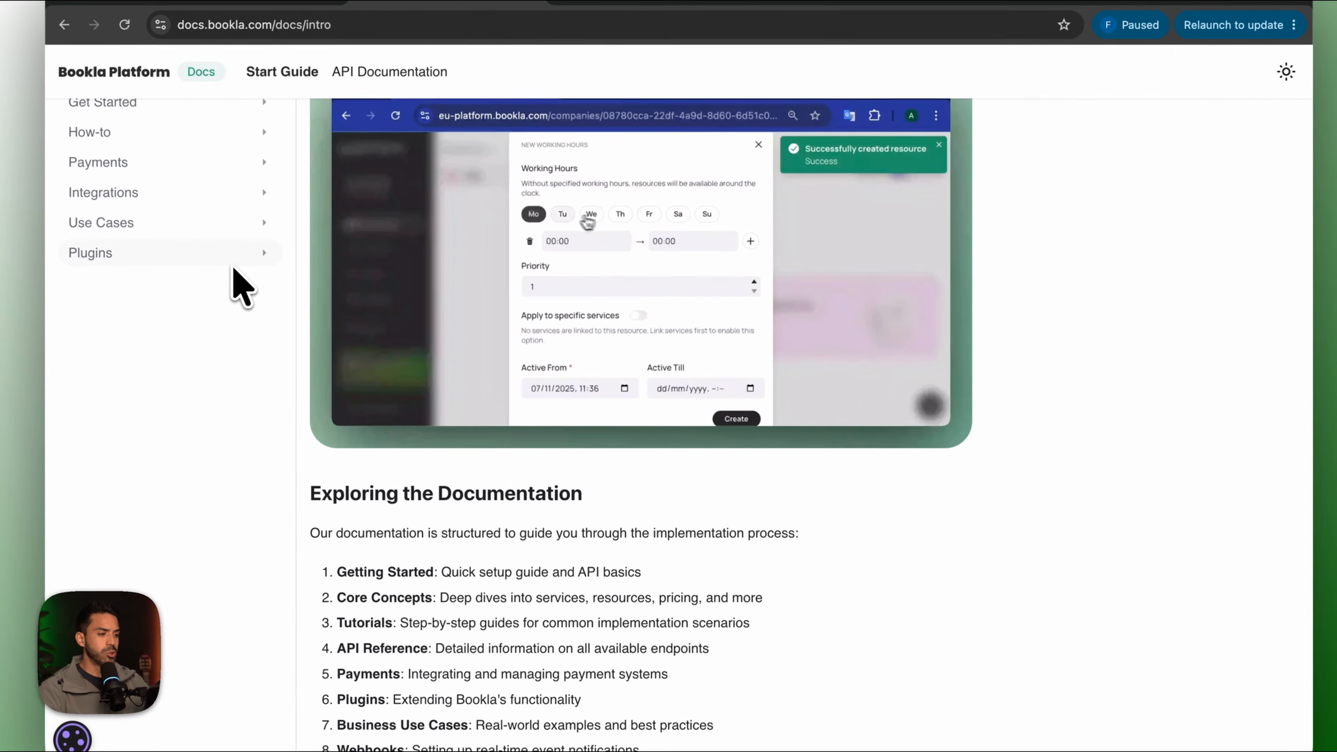
left_click(224, 263)
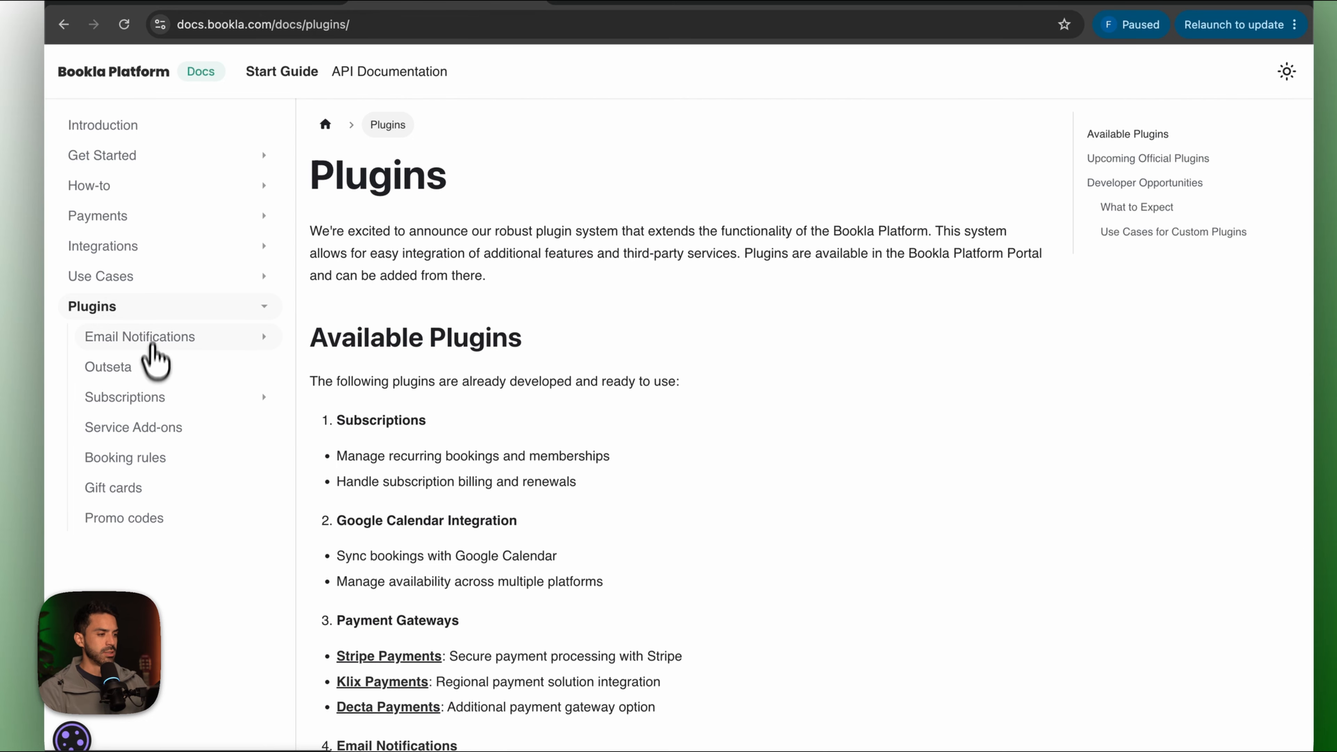
left_click(168, 341)
left_click(513, 338)
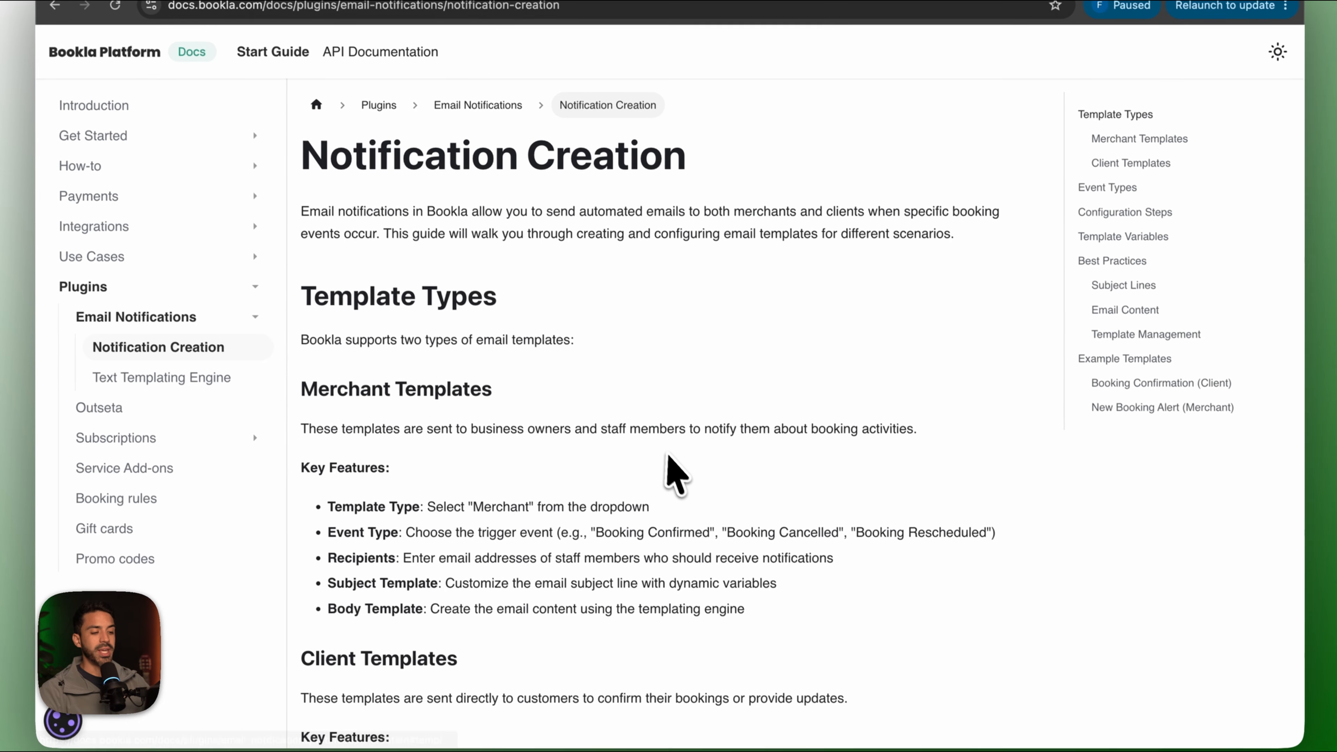
scroll(674, 474, "down", 10)
scroll(679, 477, "down", 15)
scroll(500, 253, "up", 3)
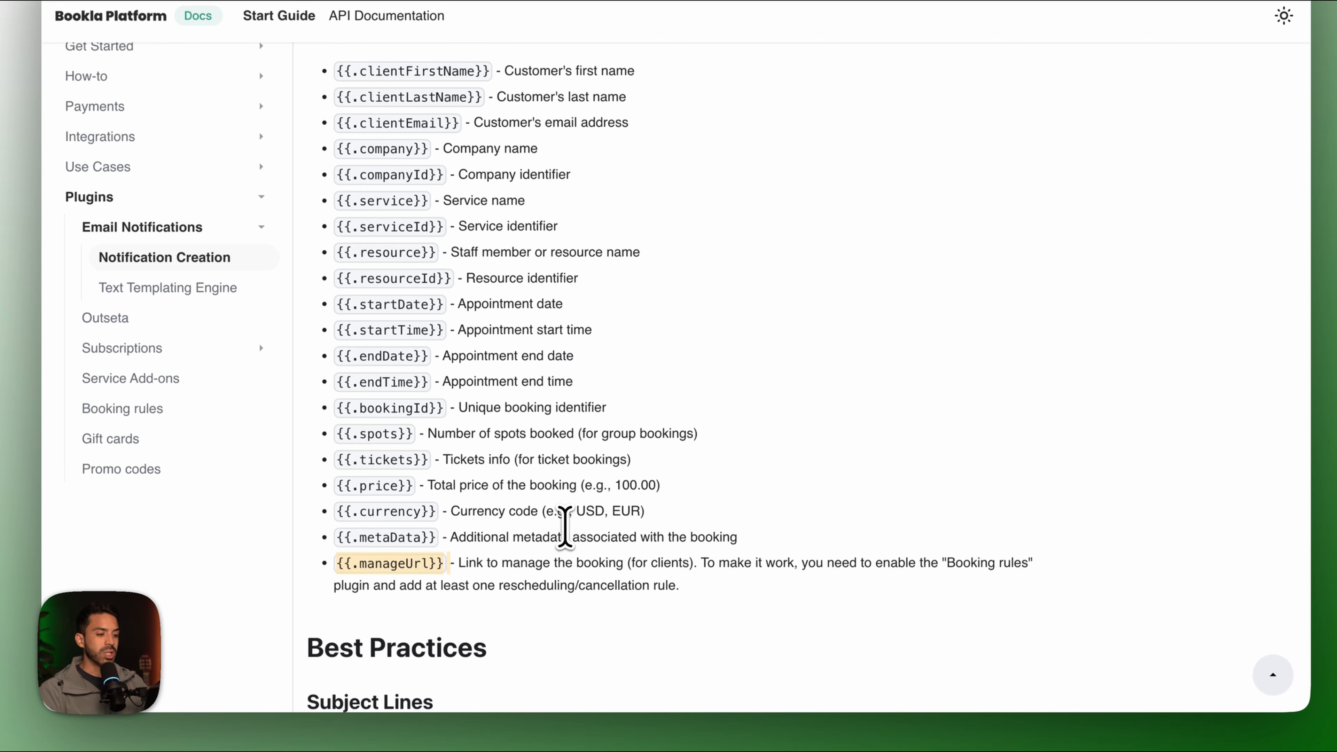
left_click(191, 14)
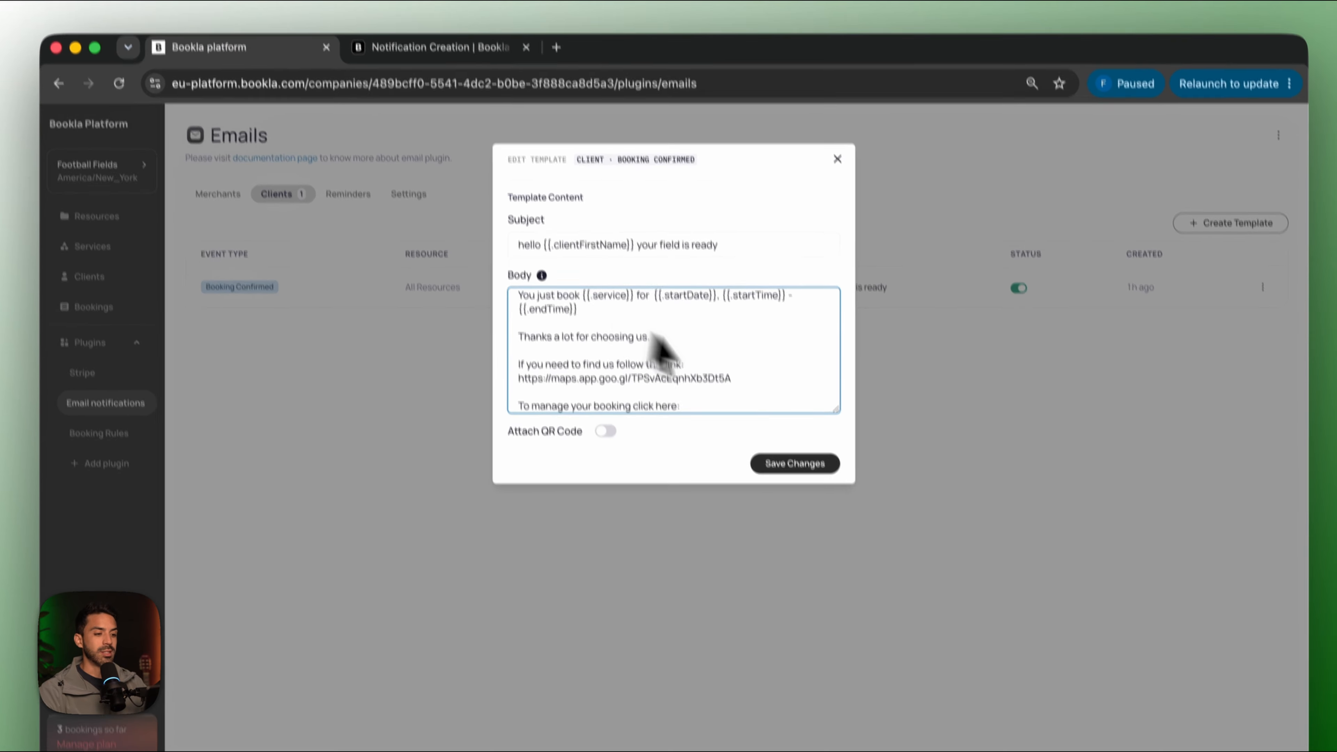
Paste {{.manageUrl}} after 'click here:' in the Booking Confirmed body and save the template.
type("{{.manageUrl}}")
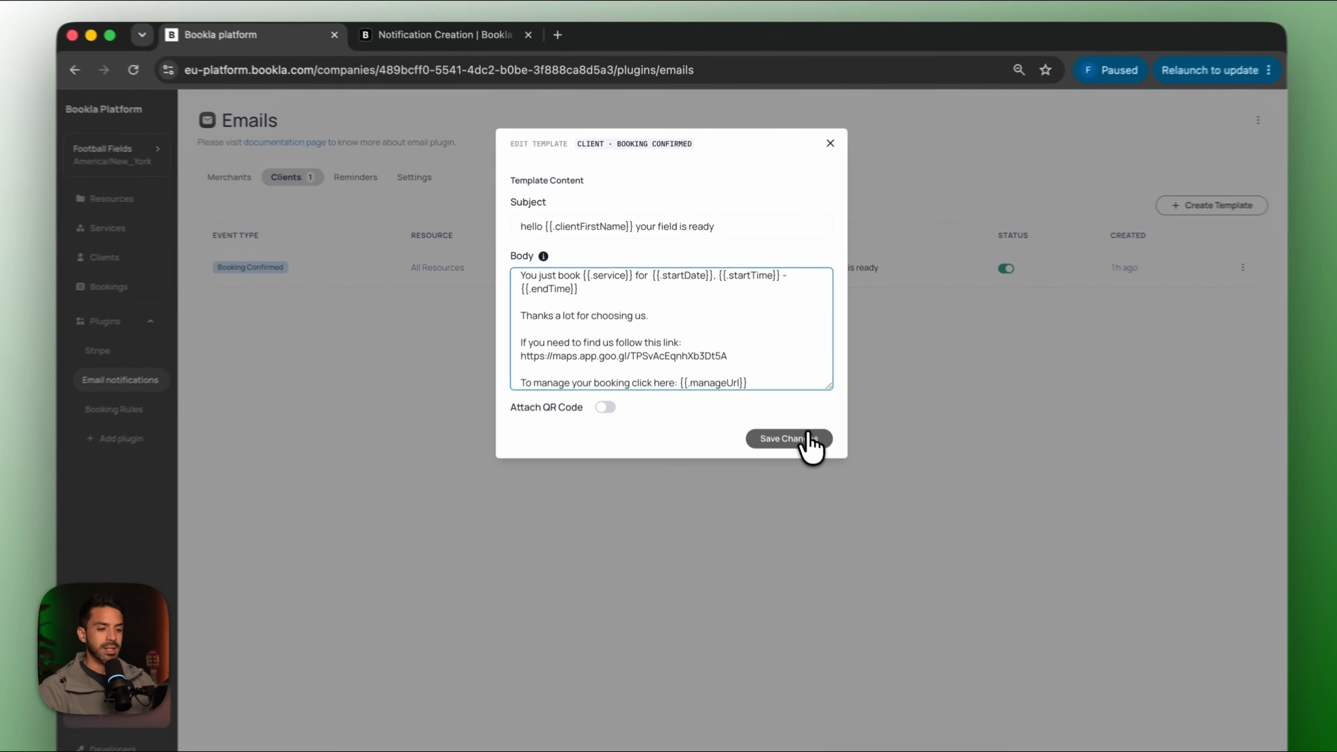
left_click(790, 406)
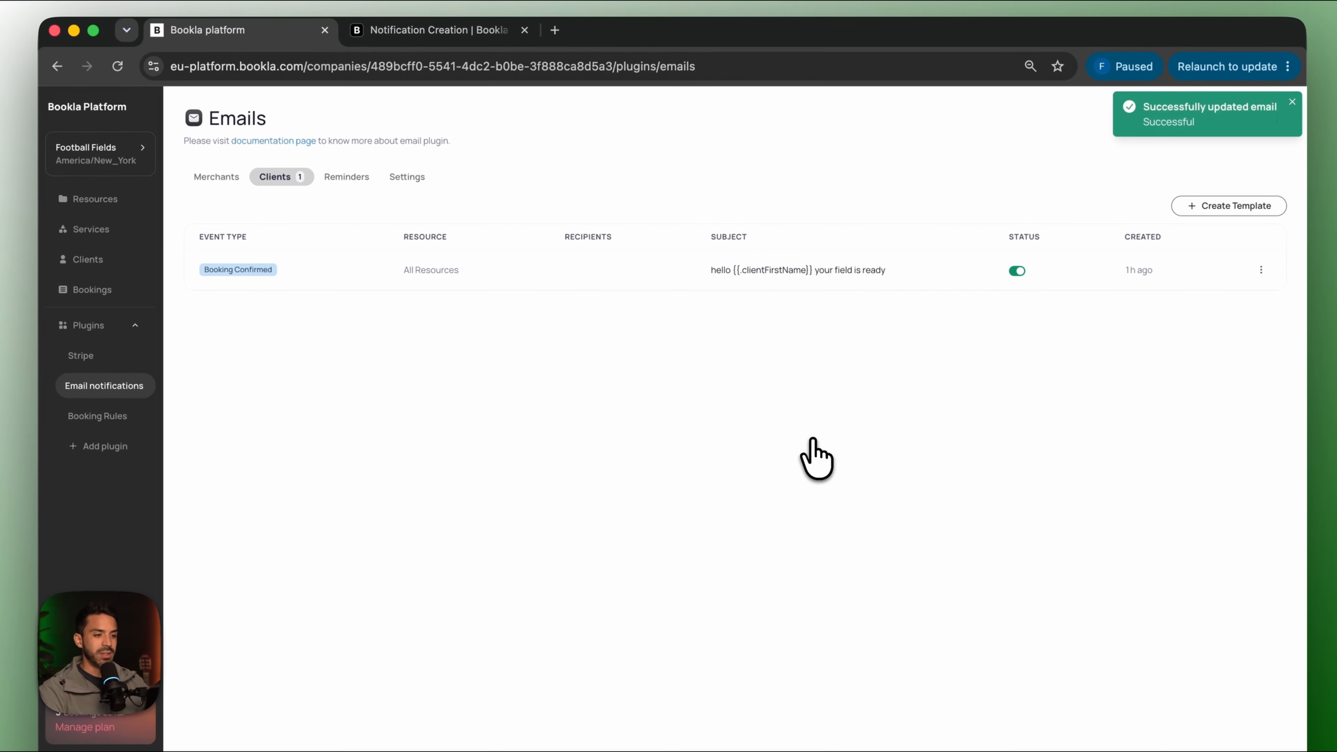
left_click(124, 454)
Enable the Promo Codes plugin and go to its page.
left_click(876, 236)
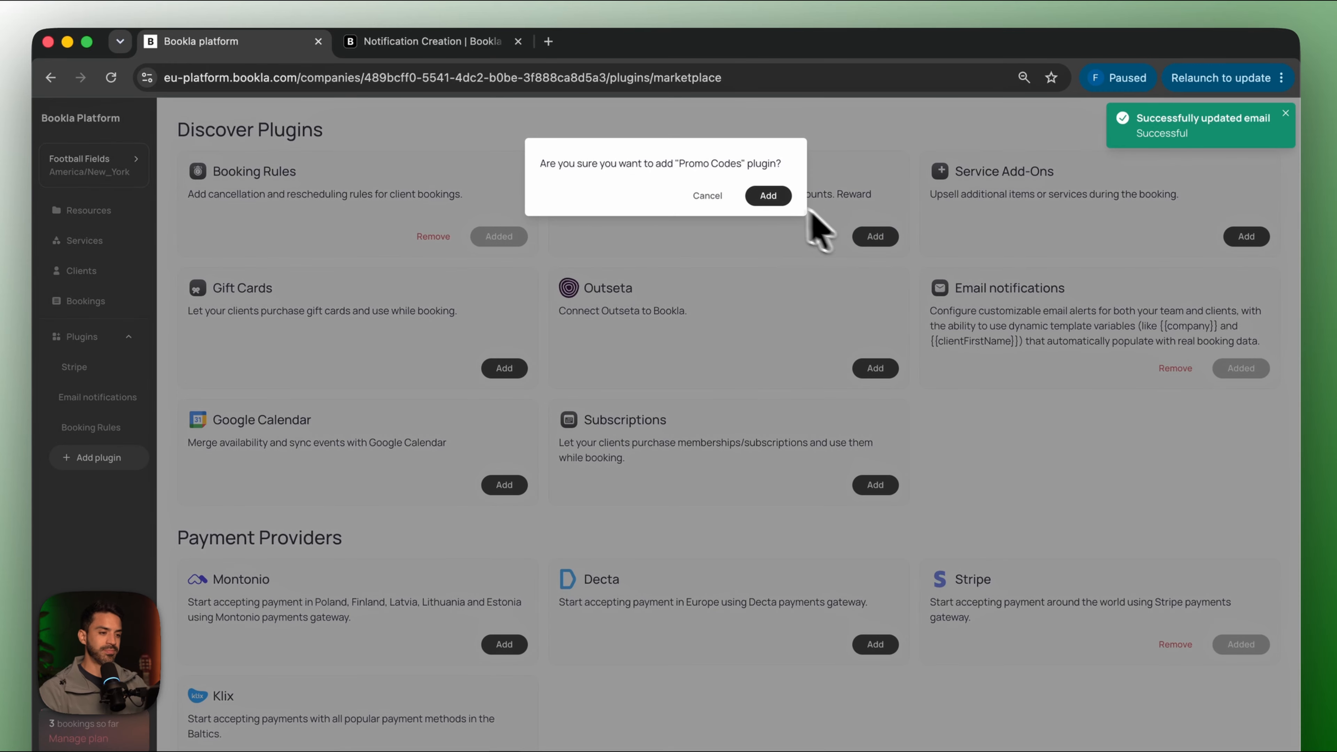
left_click(767, 195)
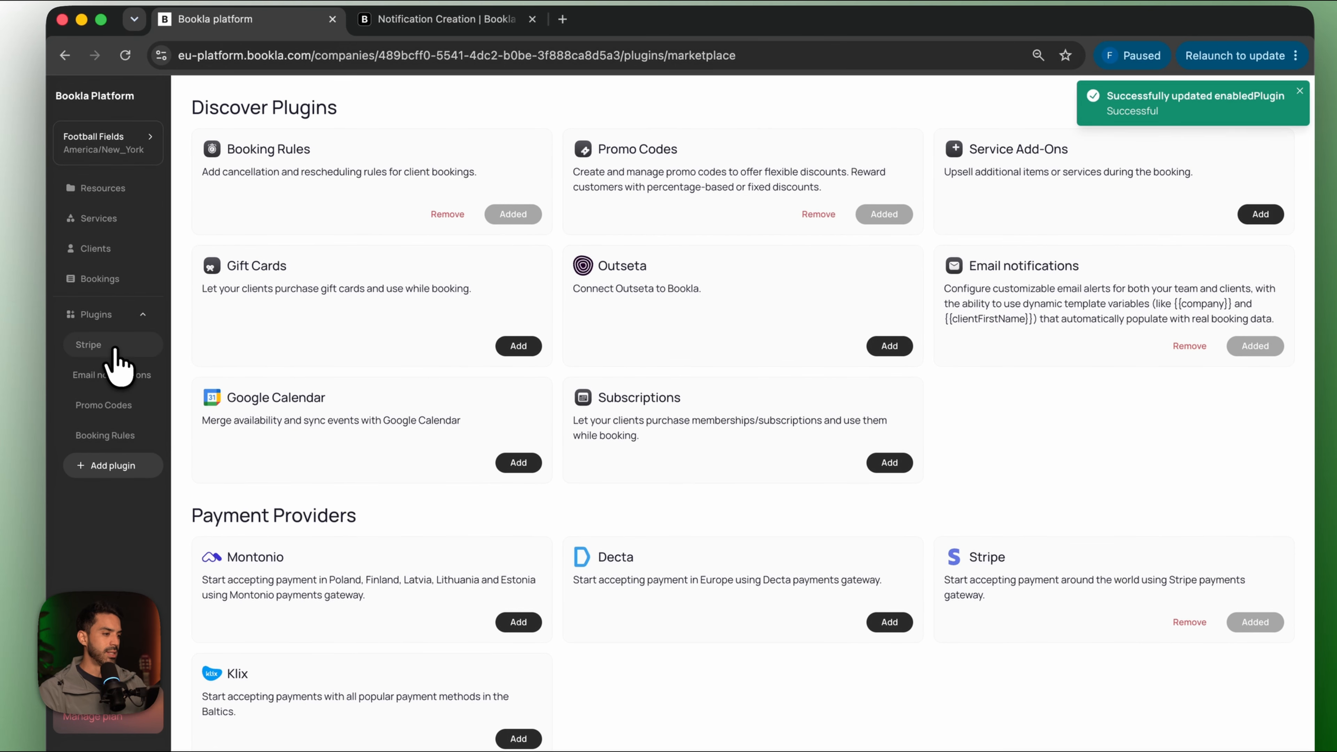
left_click(109, 407)
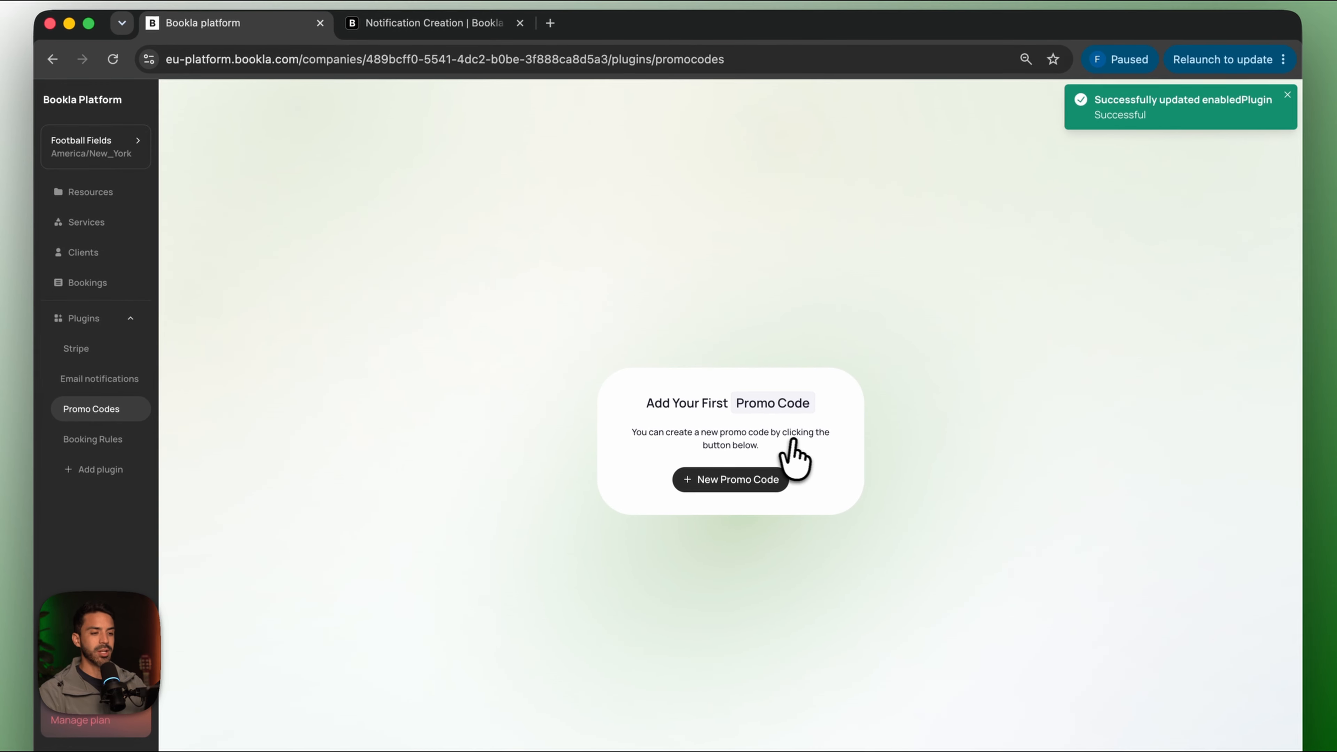
Start a new promo code BALL titled Discount with a fixed 20-dollar discount.
left_click(724, 479)
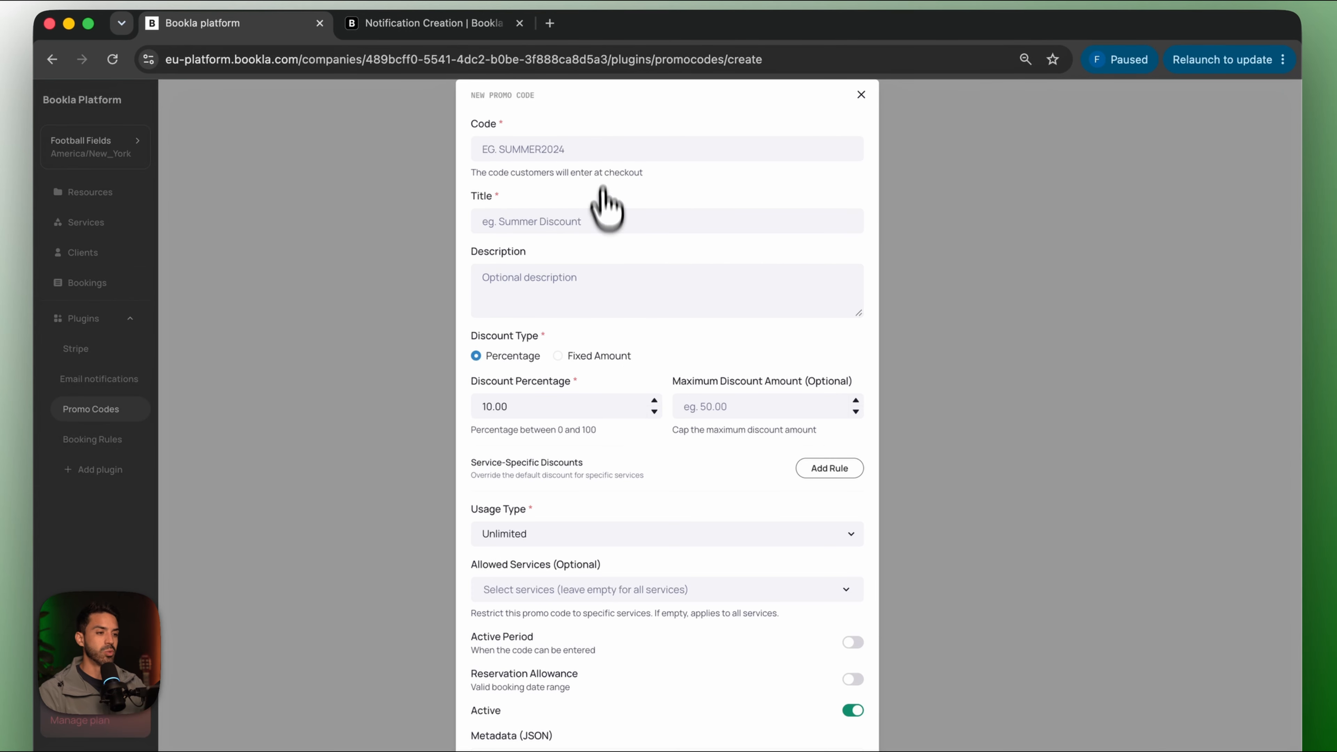
left_click(606, 150)
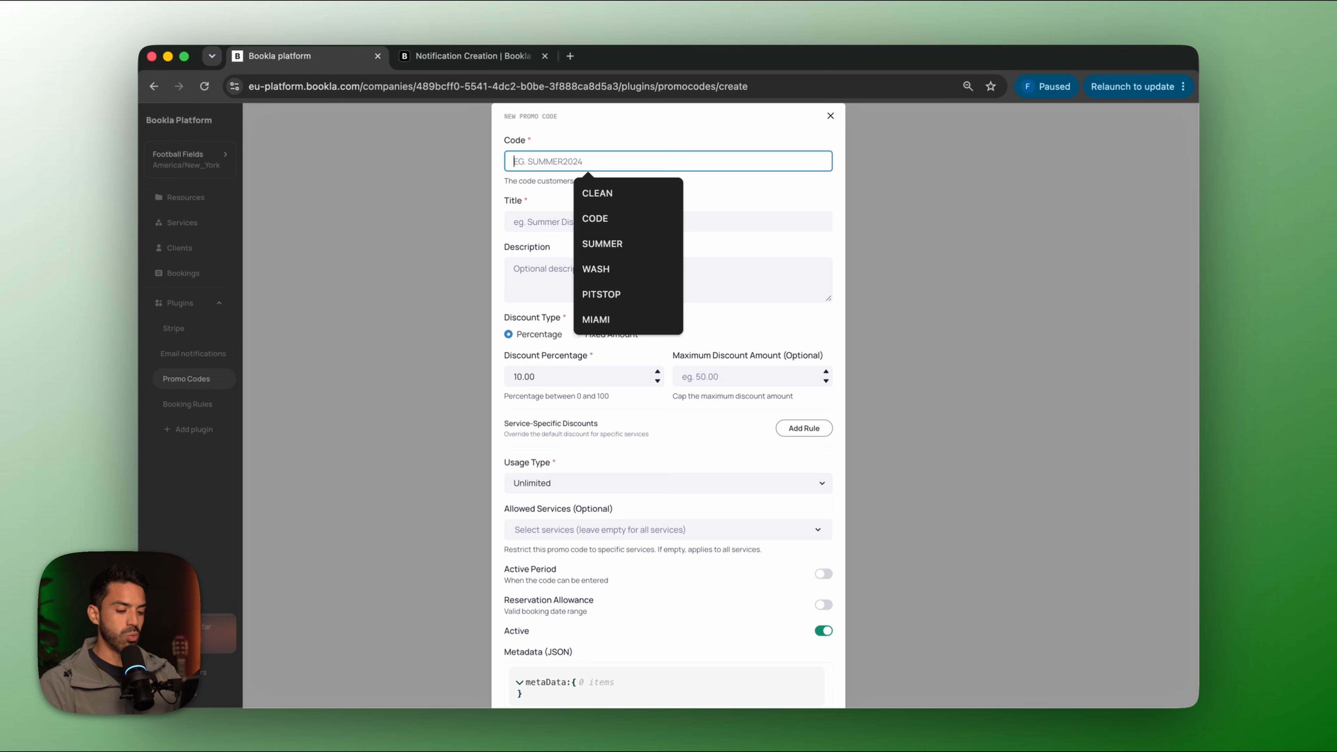
type("B")
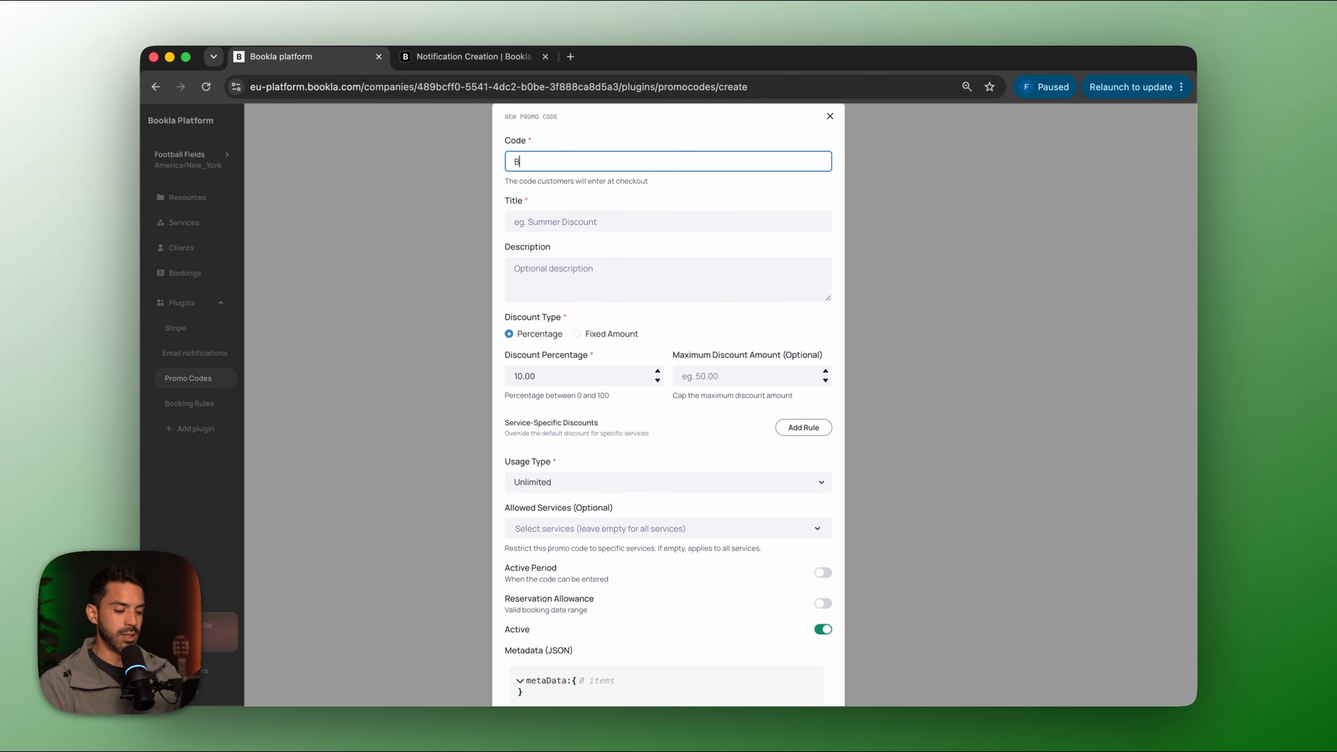
type("ALL")
left_click(668, 221)
type("Discount")
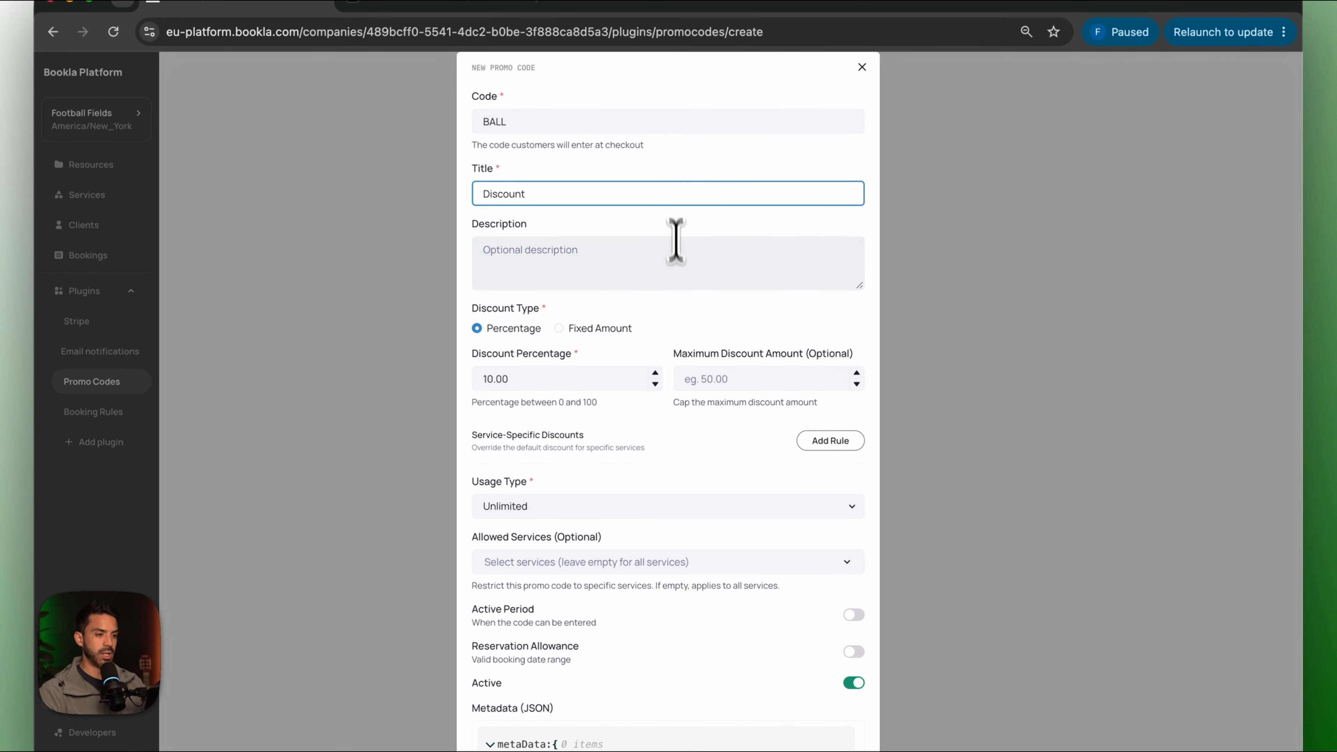
left_click(676, 264)
scroll(678, 271, "down", 1)
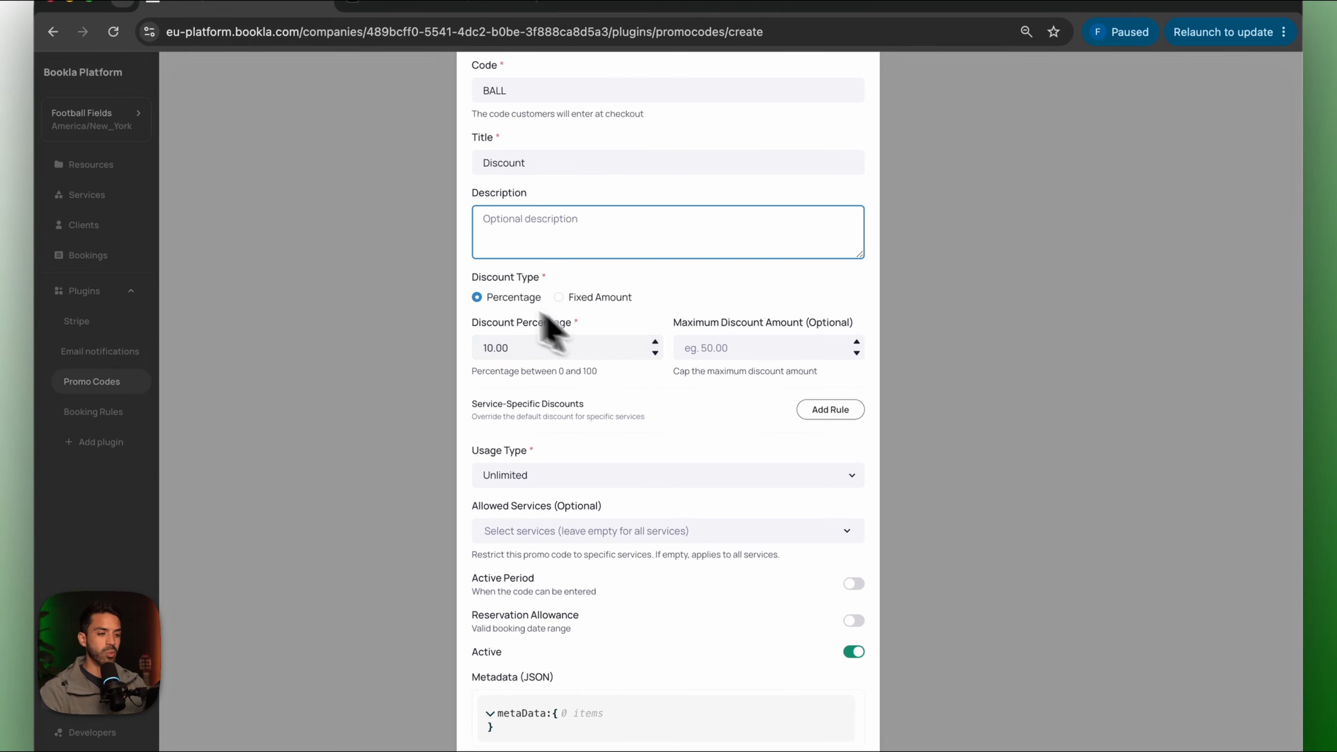
left_click(558, 297)
left_click(489, 298)
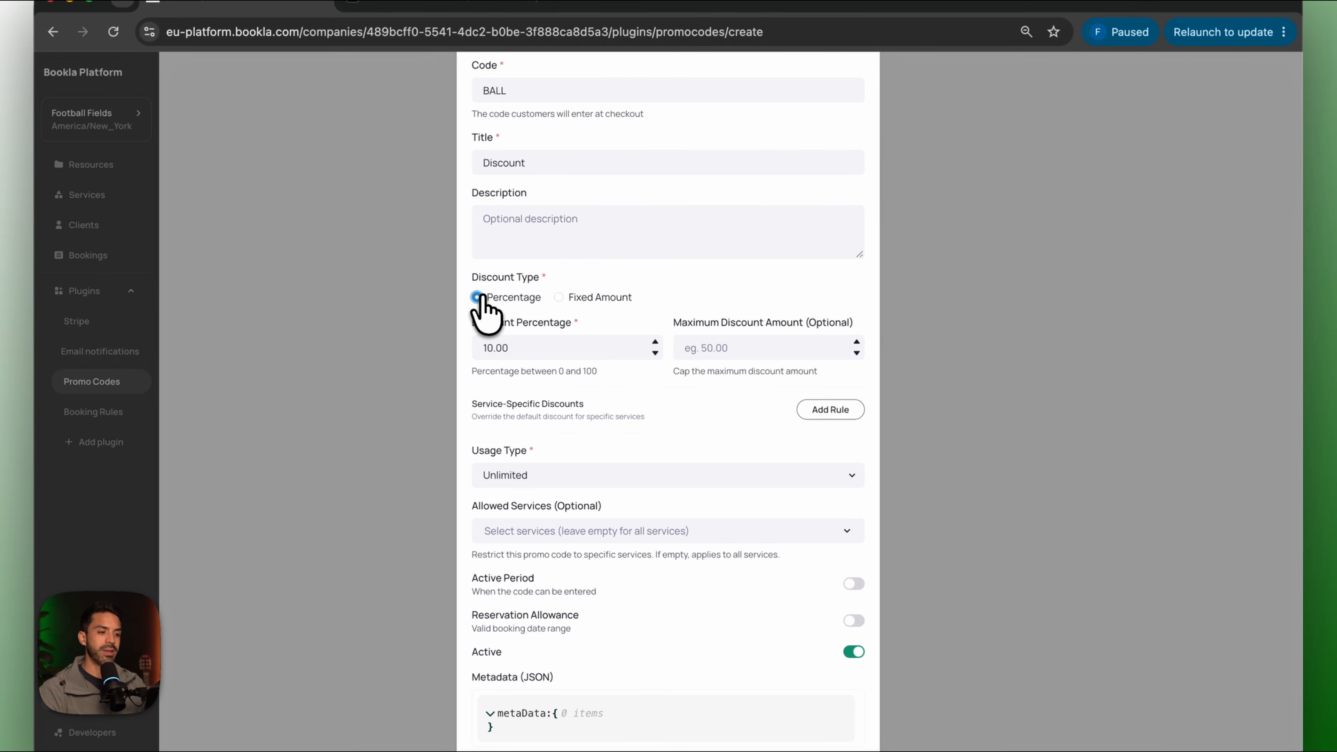
left_click(559, 298)
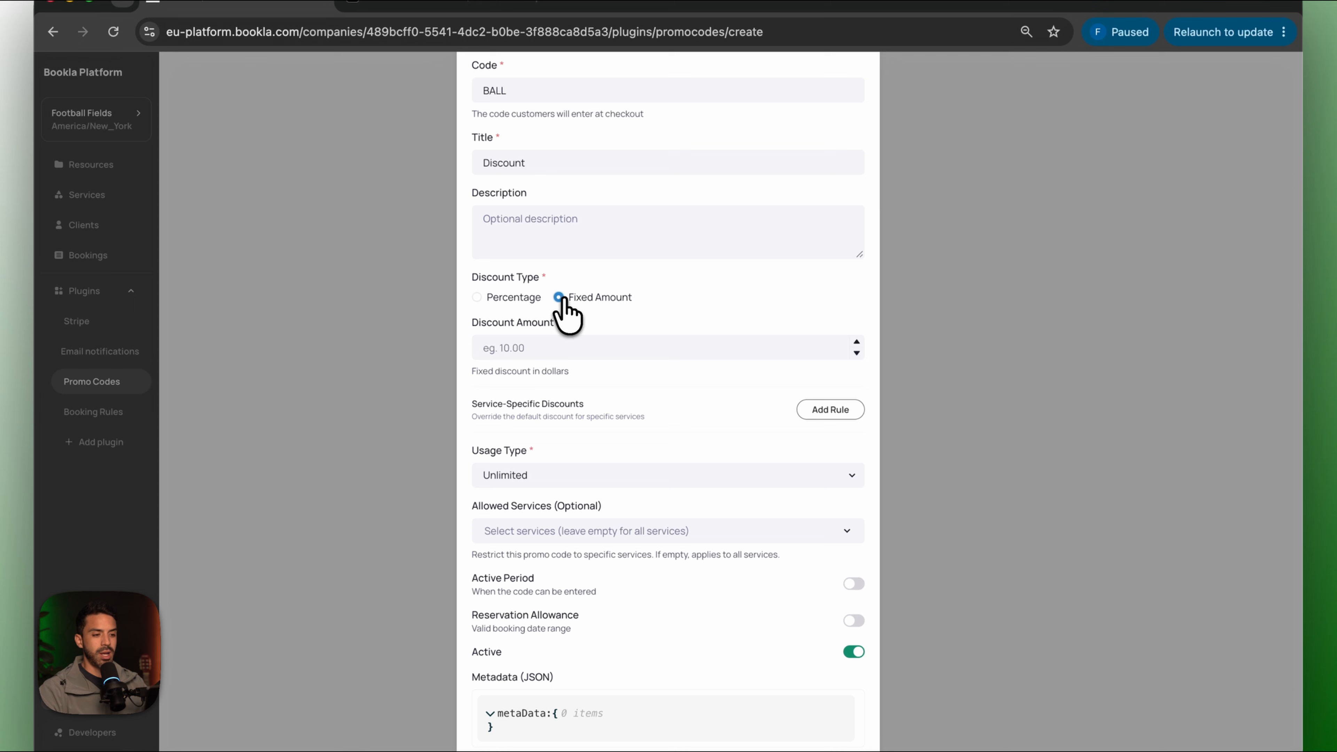
left_click(550, 348)
type("20")
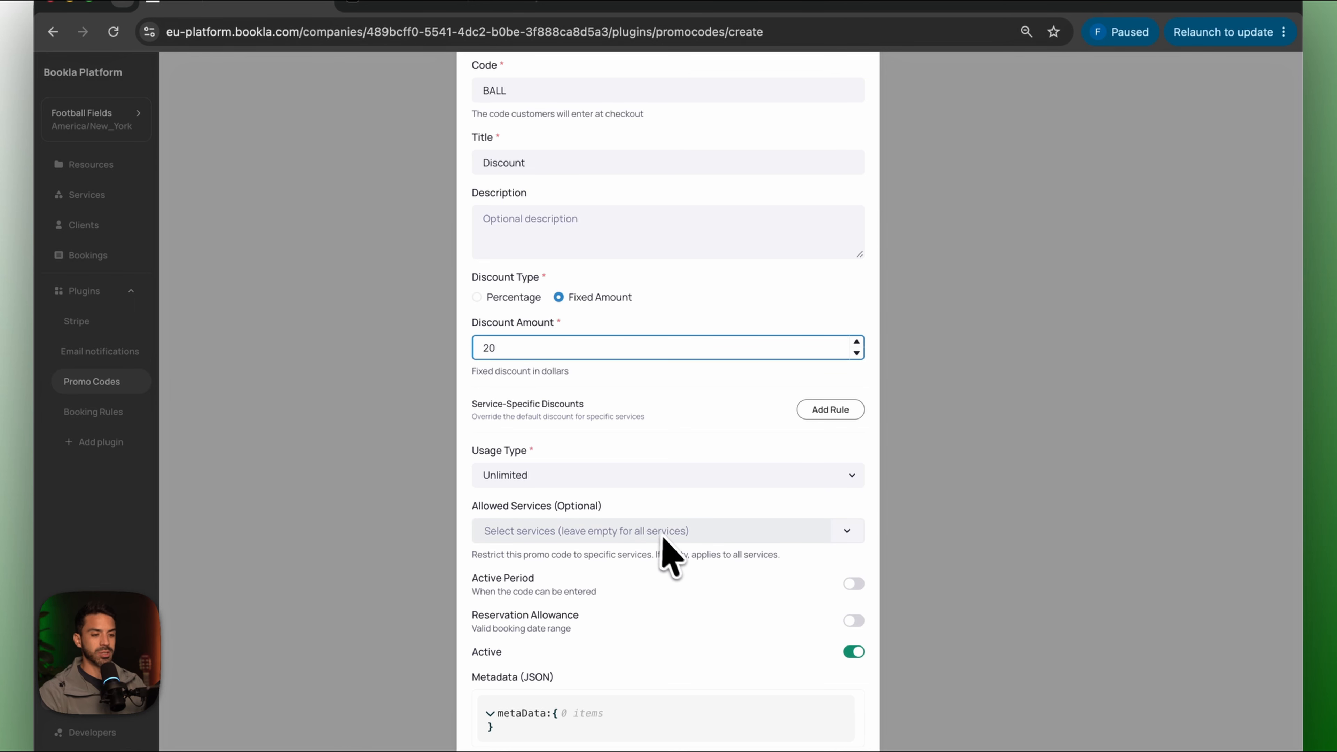
Add a service rule giving Junior Field a fixed 5-dollar discount.
scroll(668, 556, "down", 1)
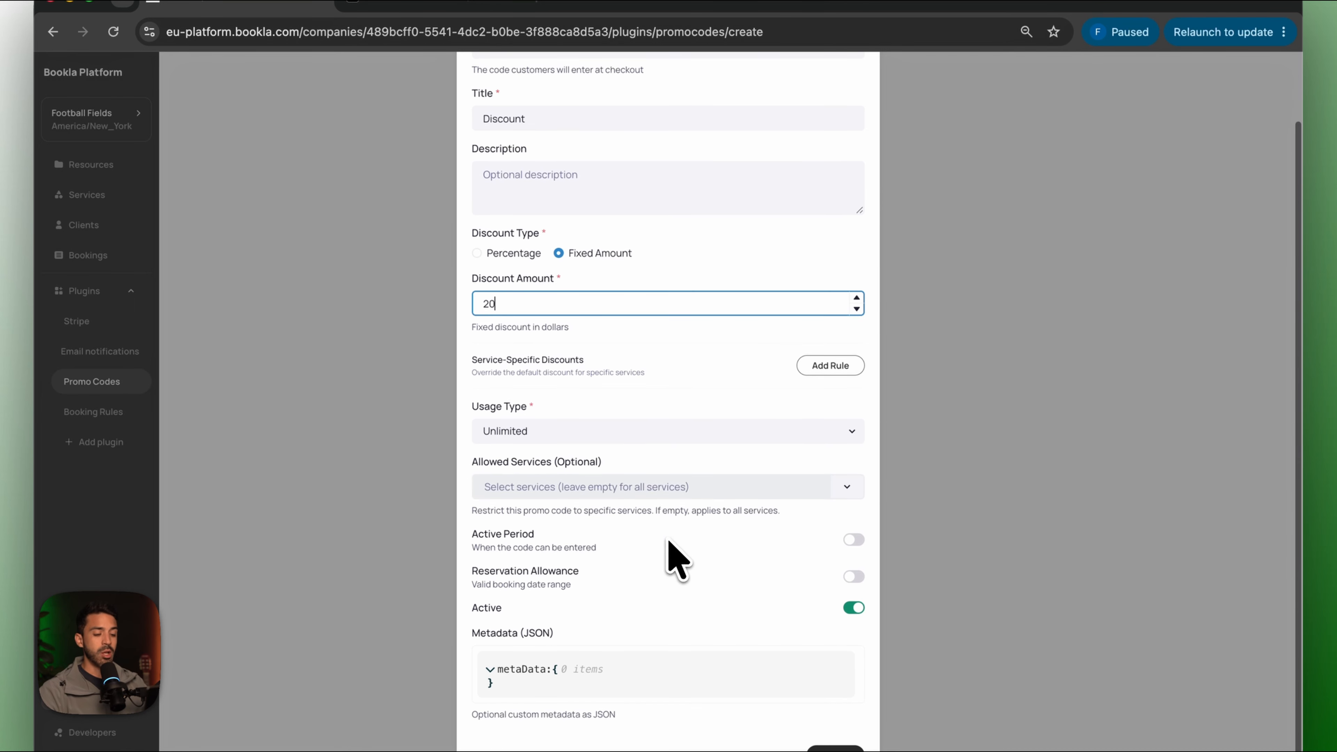
left_click(830, 366)
left_click(616, 424)
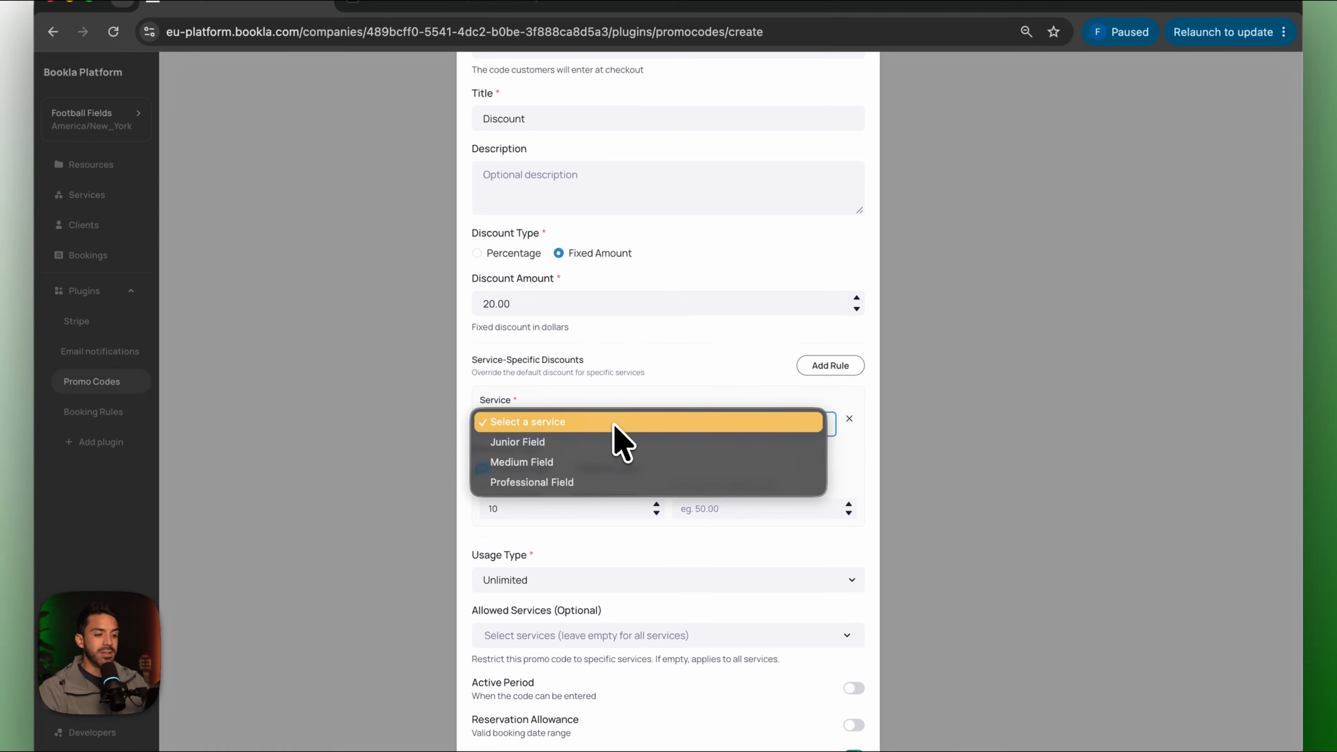
left_click(611, 443)
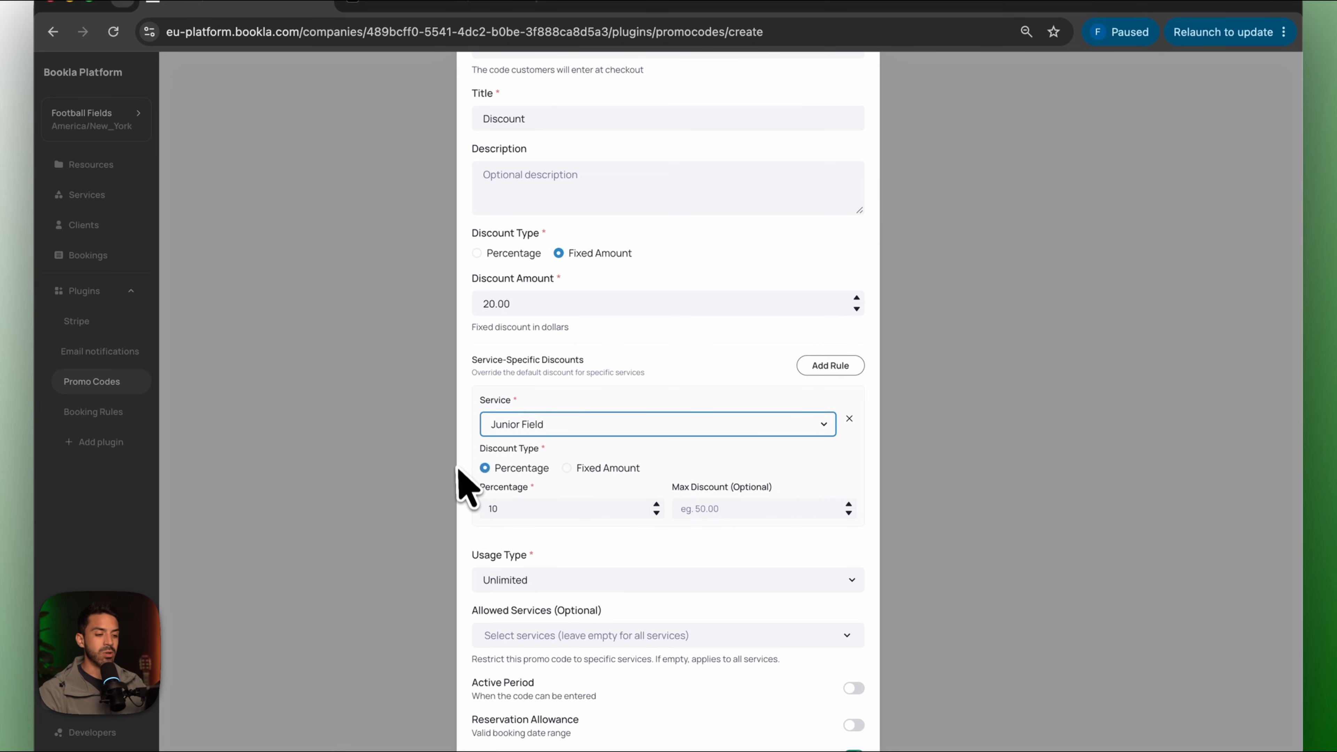
left_click(566, 468)
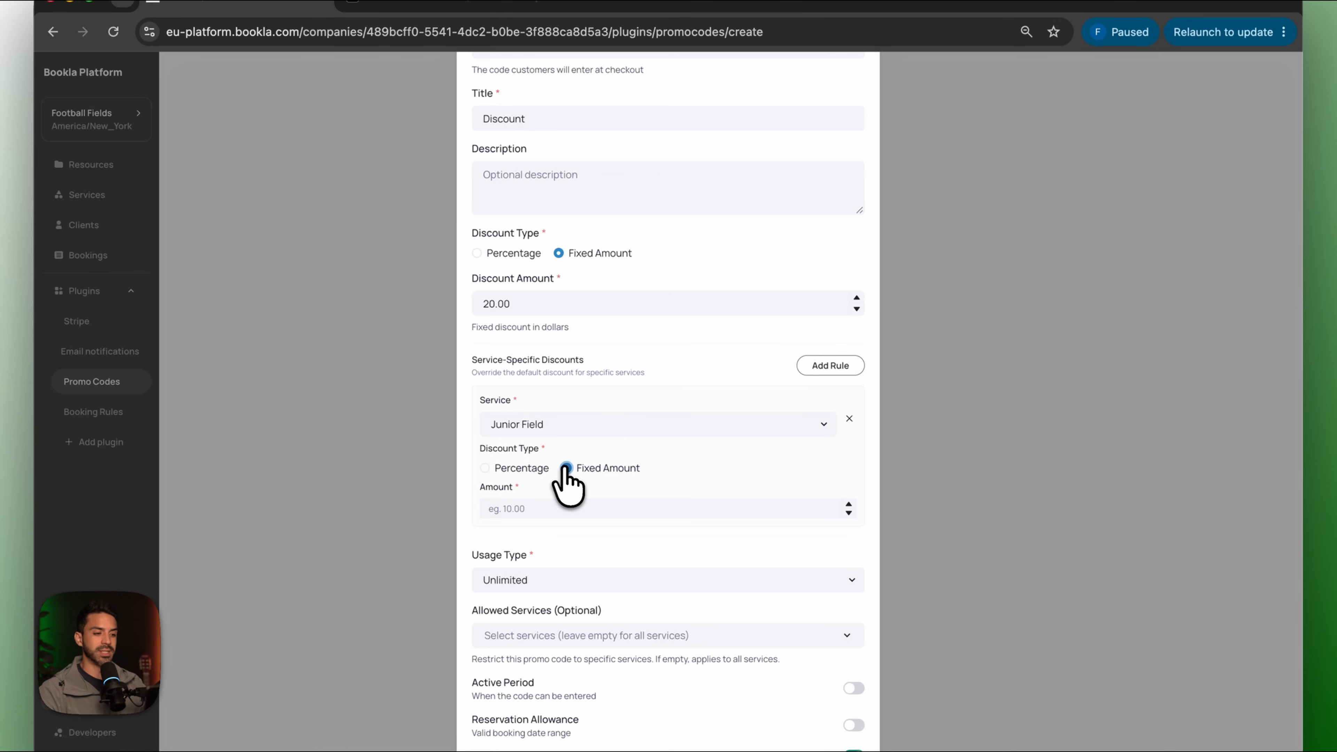
left_click(542, 508)
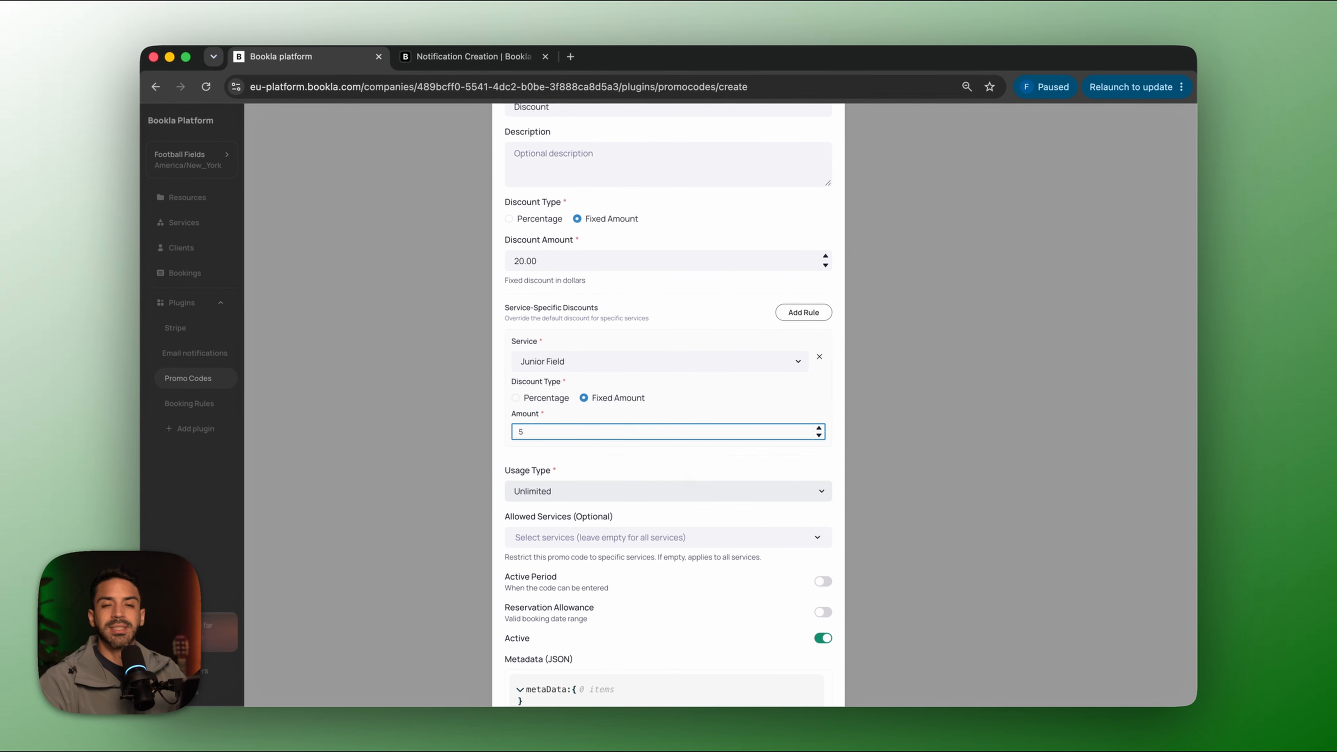
Keep usage Unlimited across all services and create the BALL promo code.
scroll(668, 421, "down", 3)
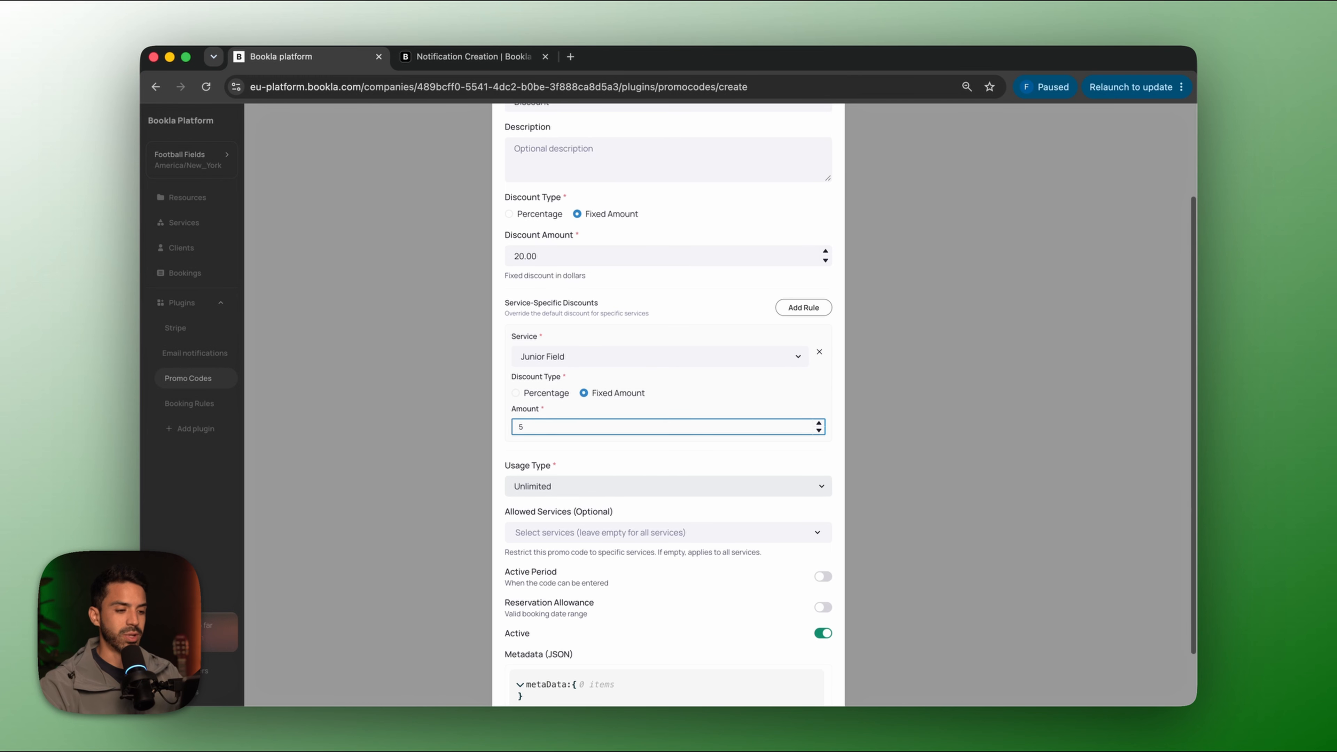
left_click(606, 424)
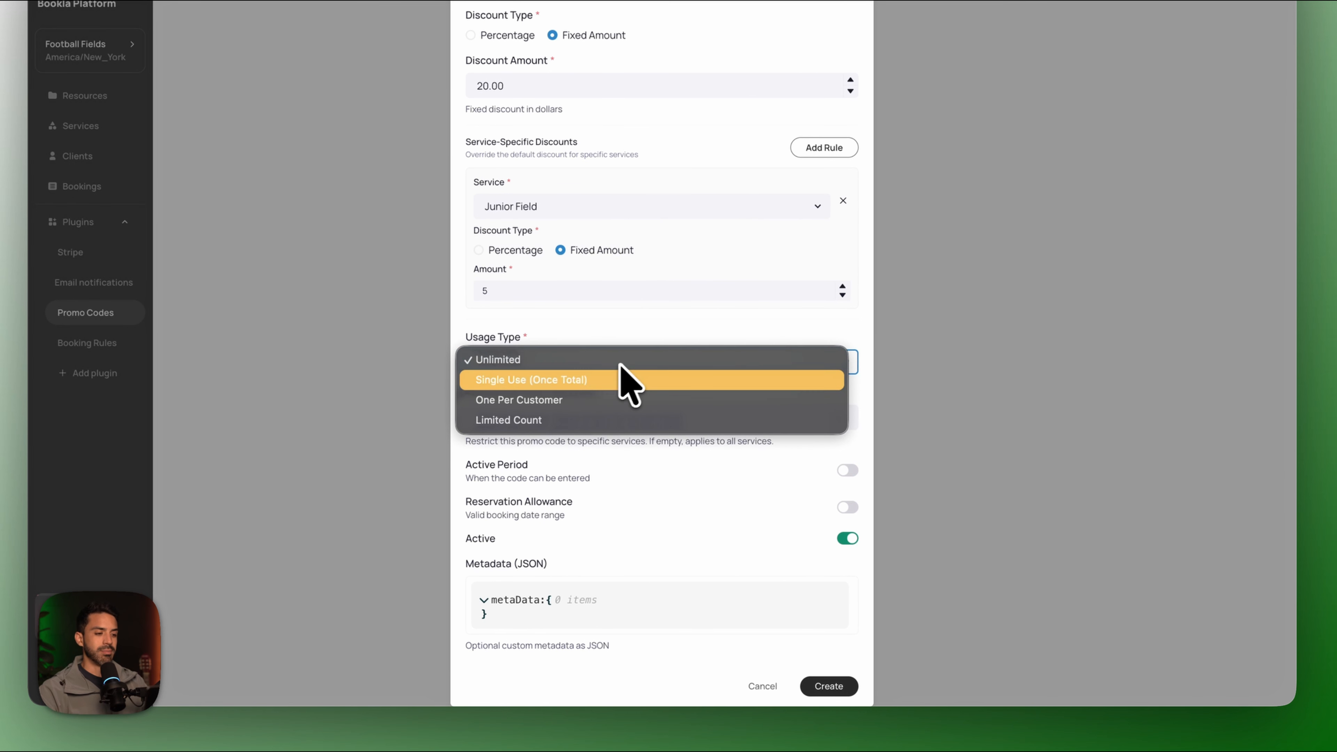
left_click(619, 363)
left_click(620, 424)
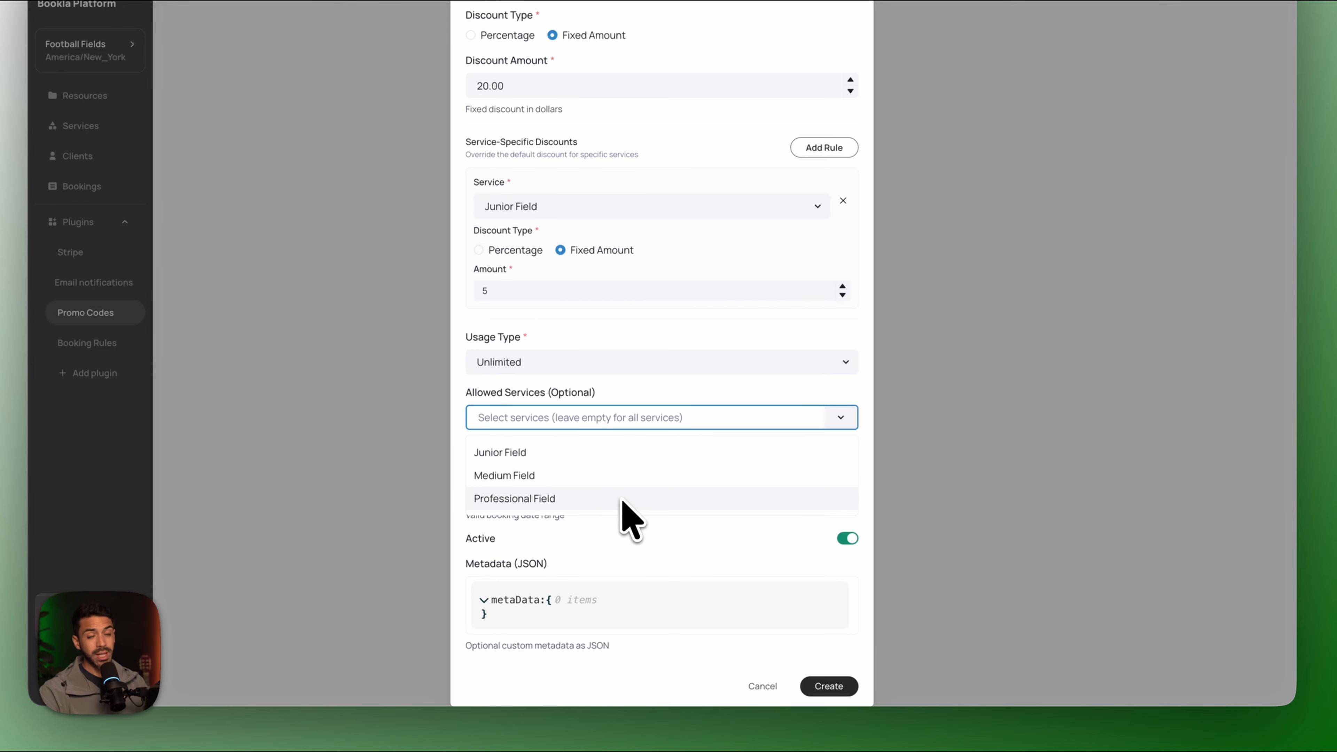
left_click(653, 420)
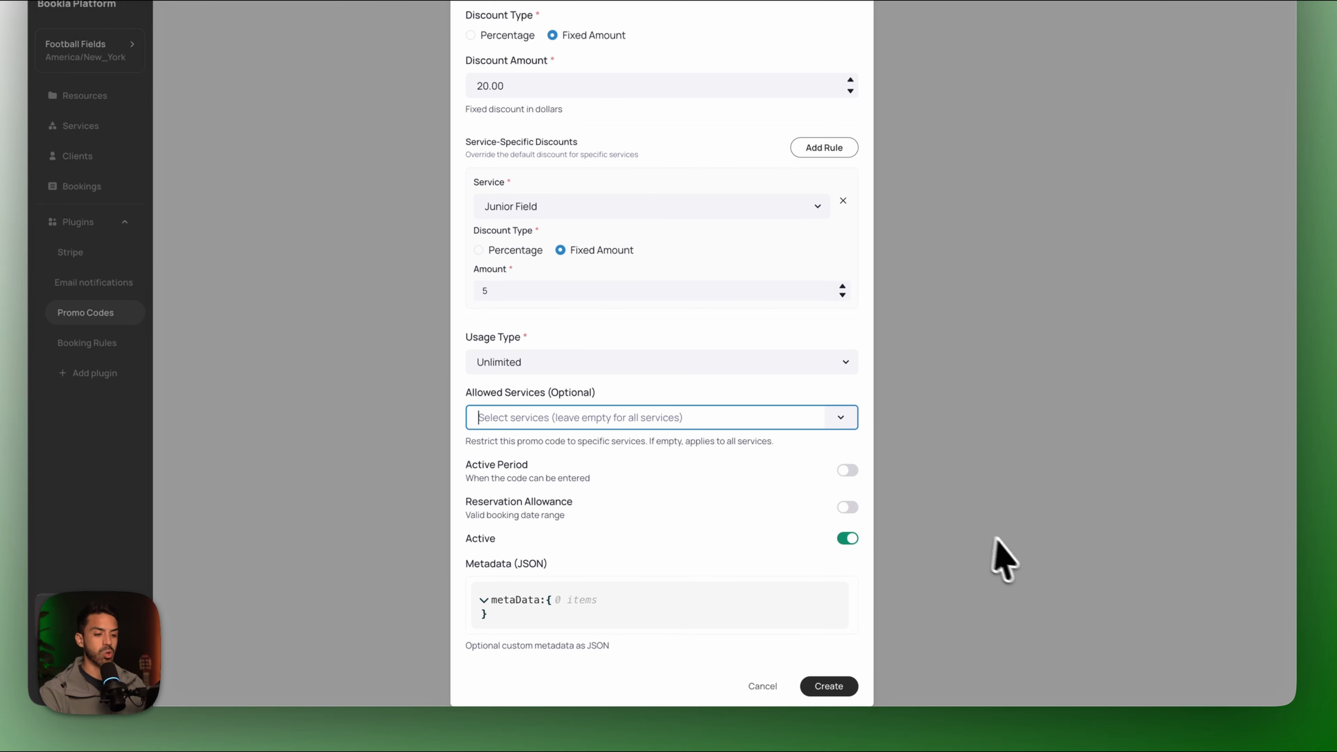
left_click(829, 686)
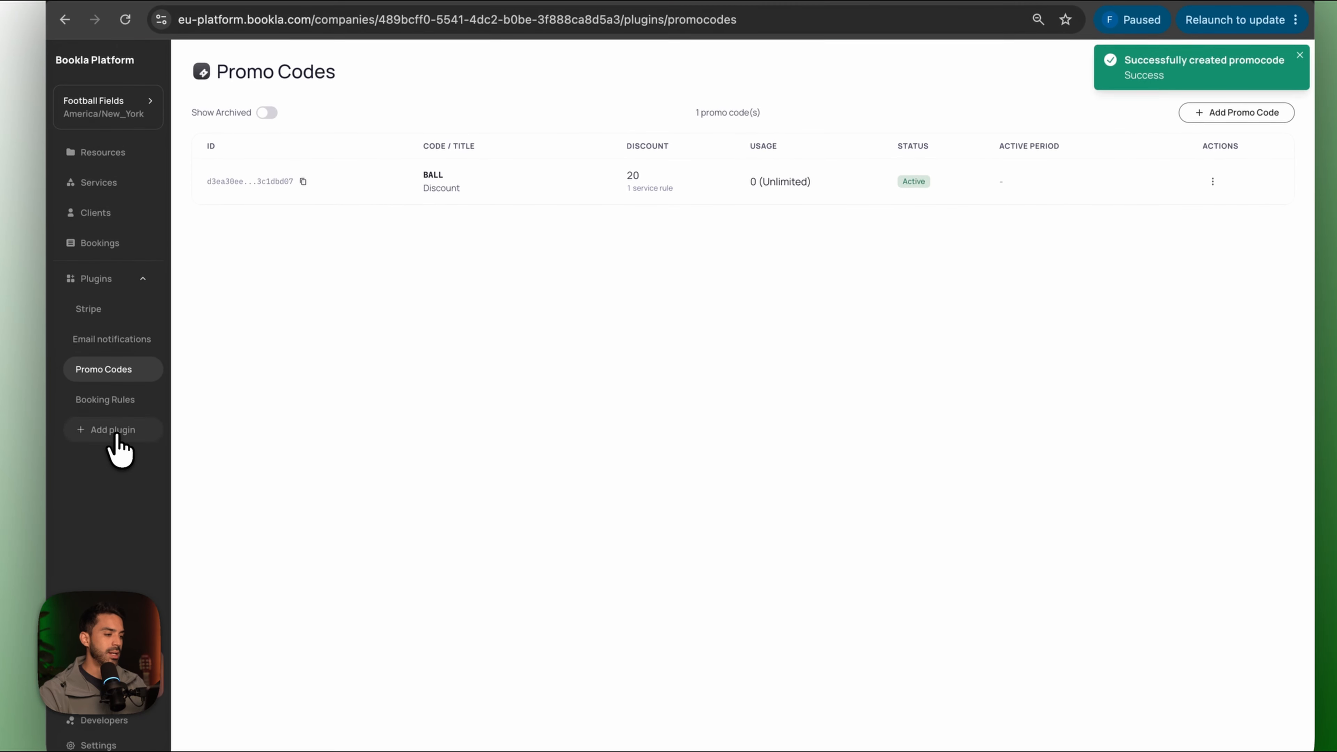
left_click(108, 471)
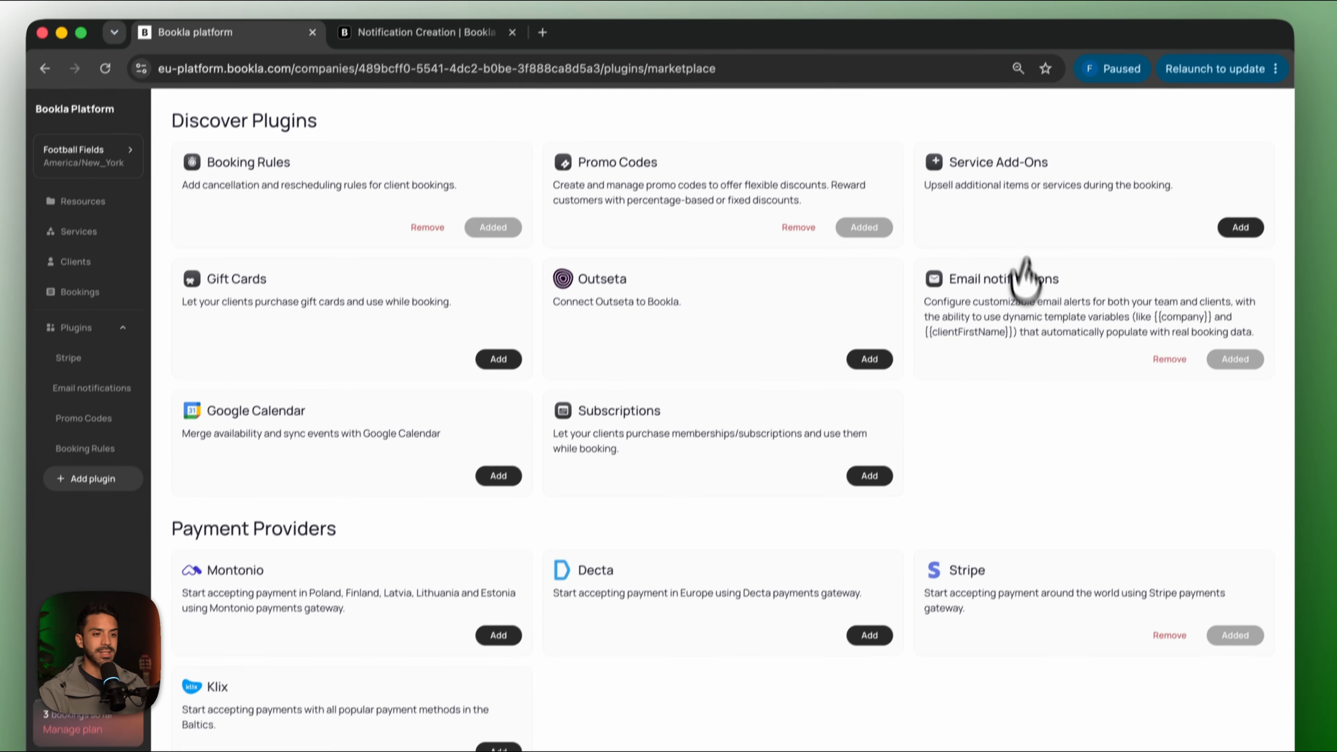
Enable the Service Add-Ons plugin and go to its page.
left_click(1240, 227)
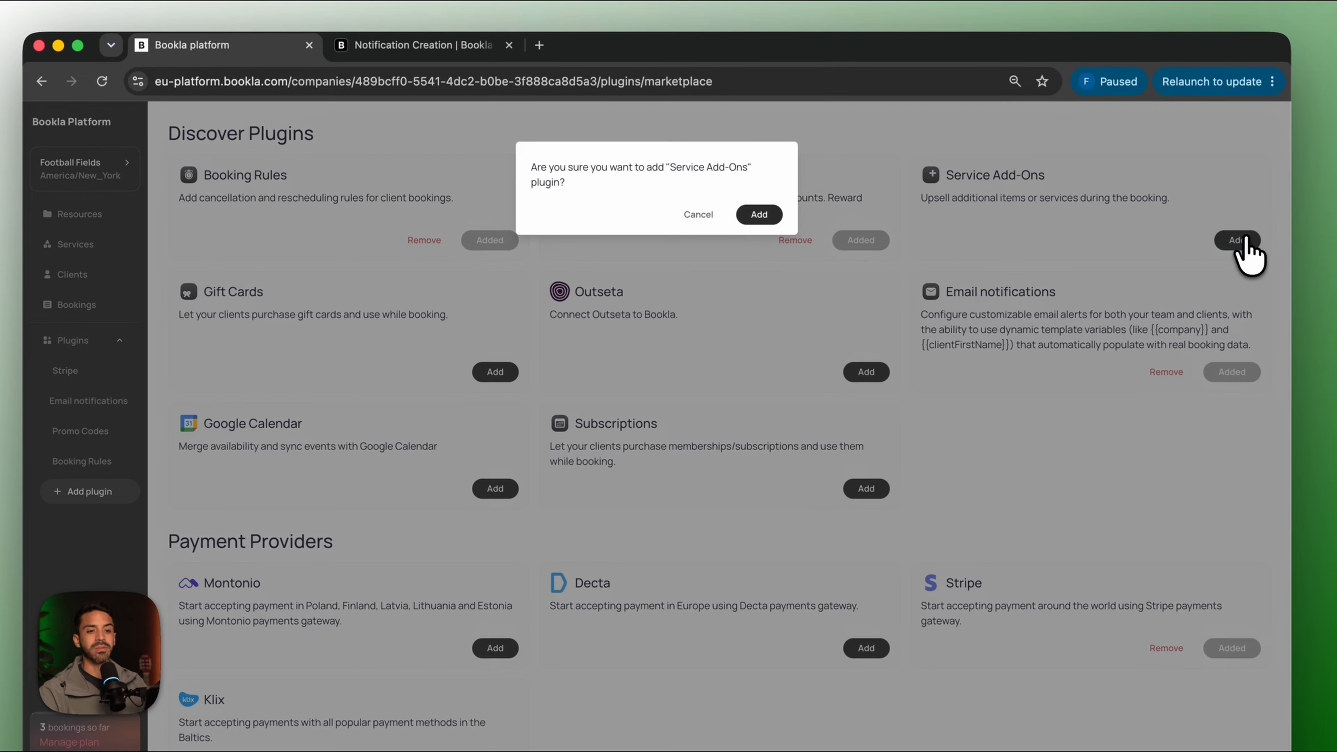
left_click(759, 211)
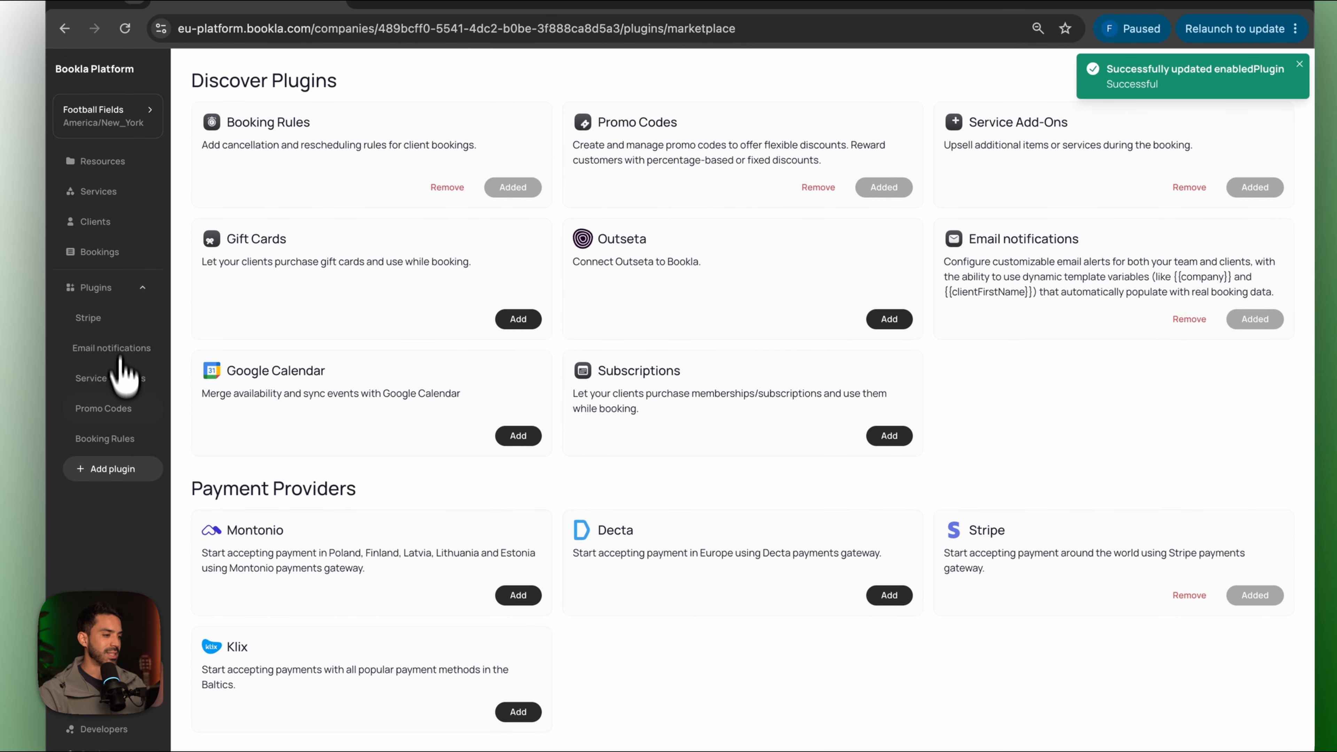
left_click(126, 391)
Create a single add-on named Hydration Station priced at 90.
left_click(732, 446)
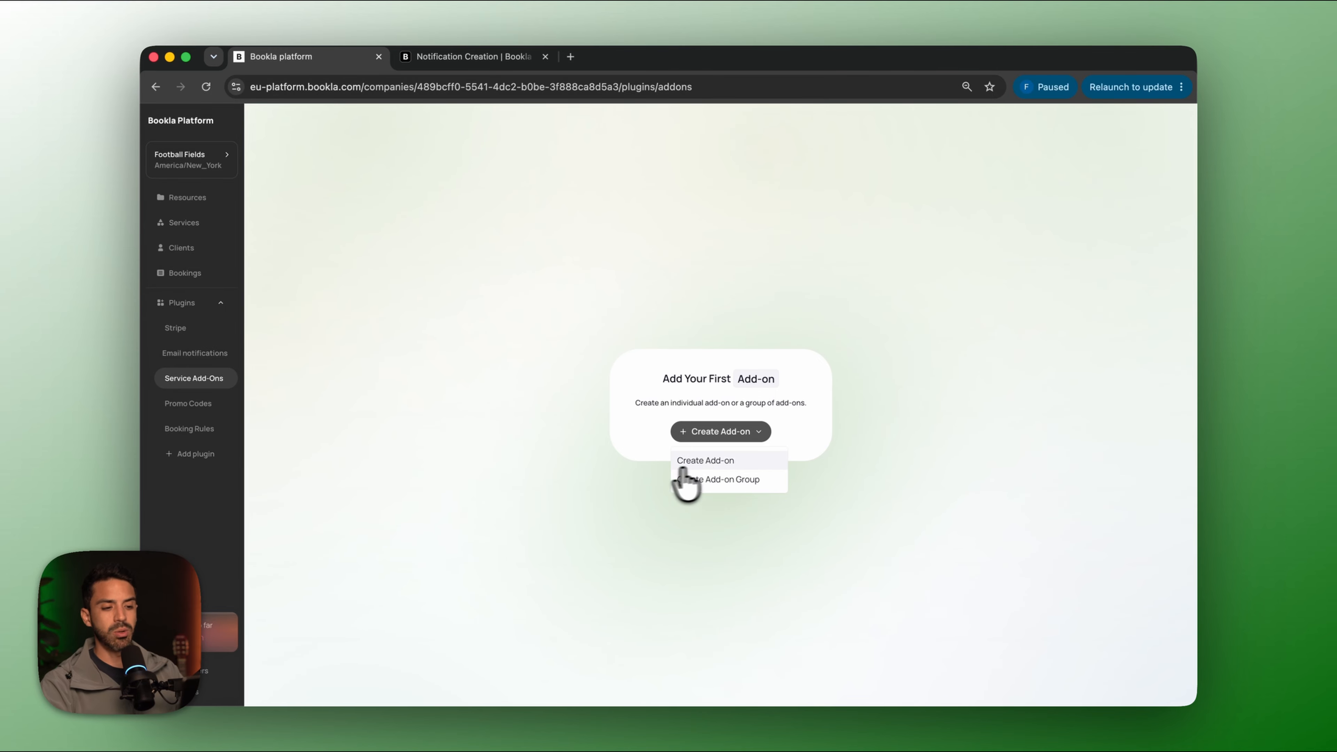
left_click(710, 461)
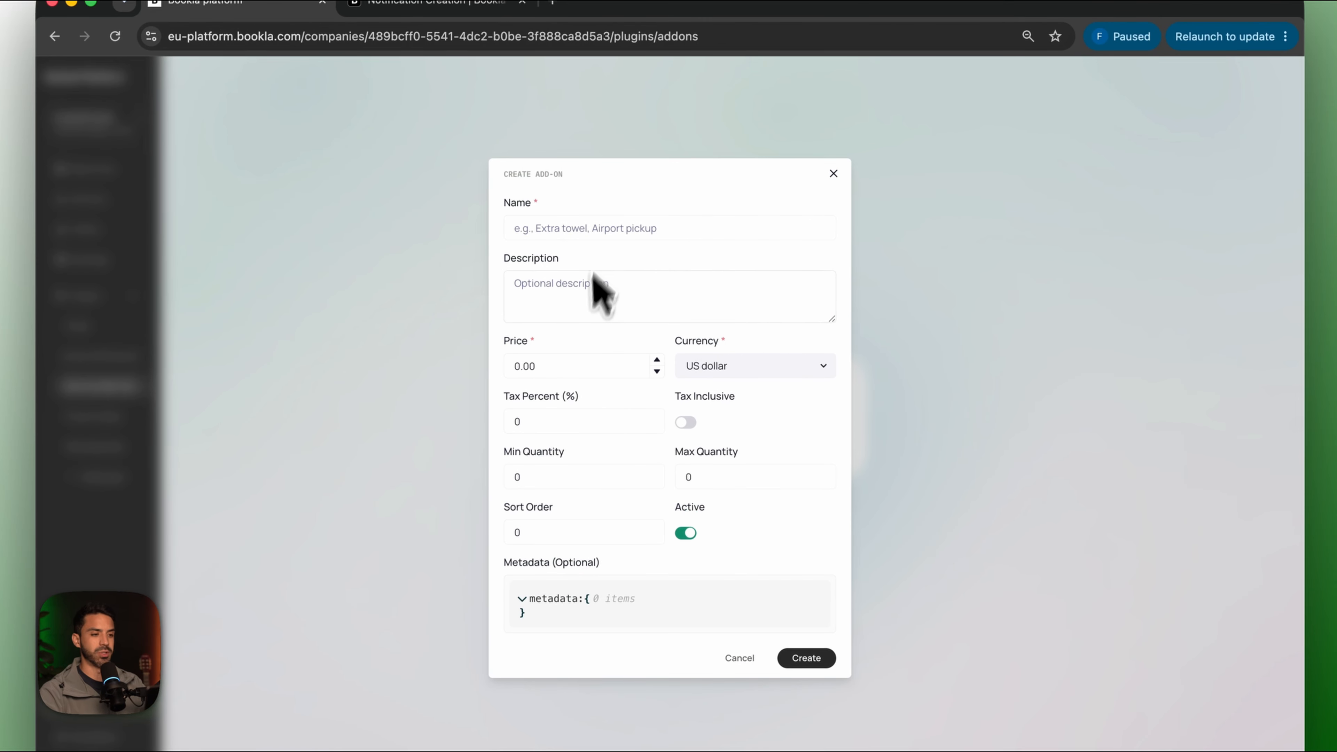
left_click(609, 229)
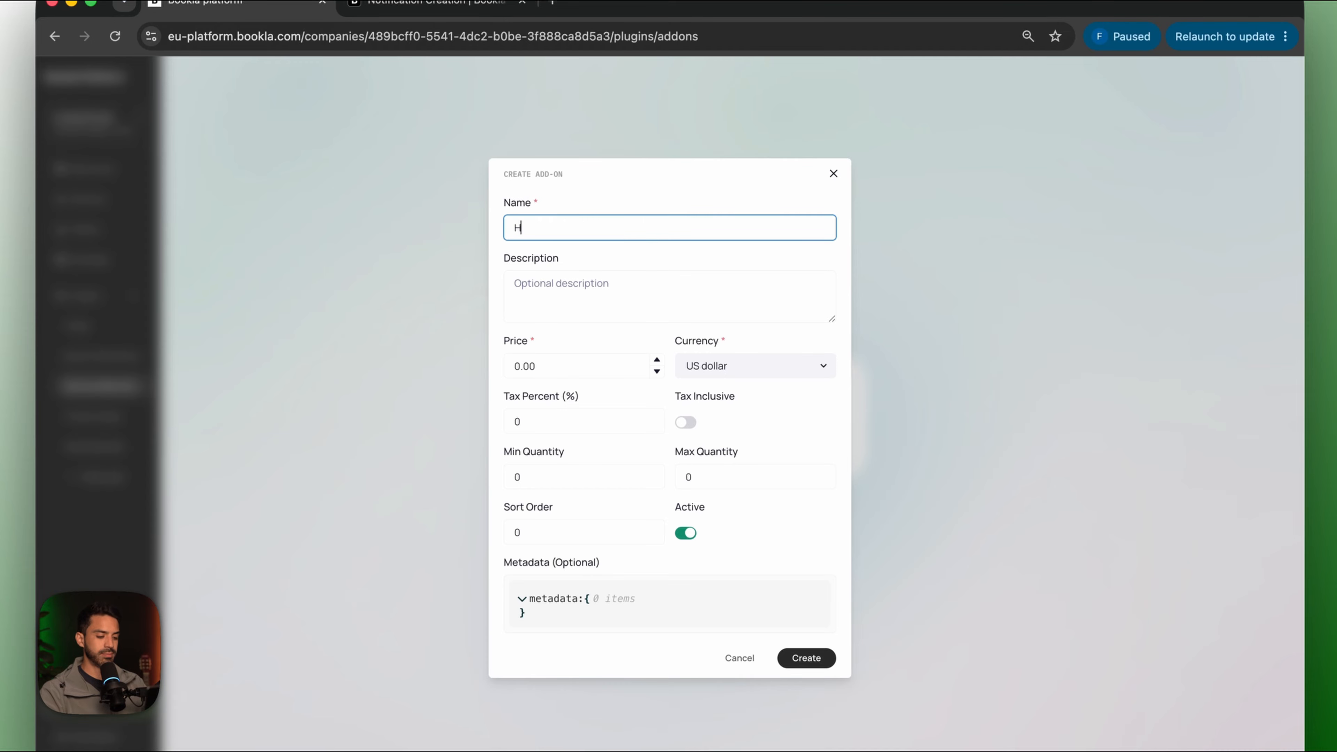
type("Hydration Station")
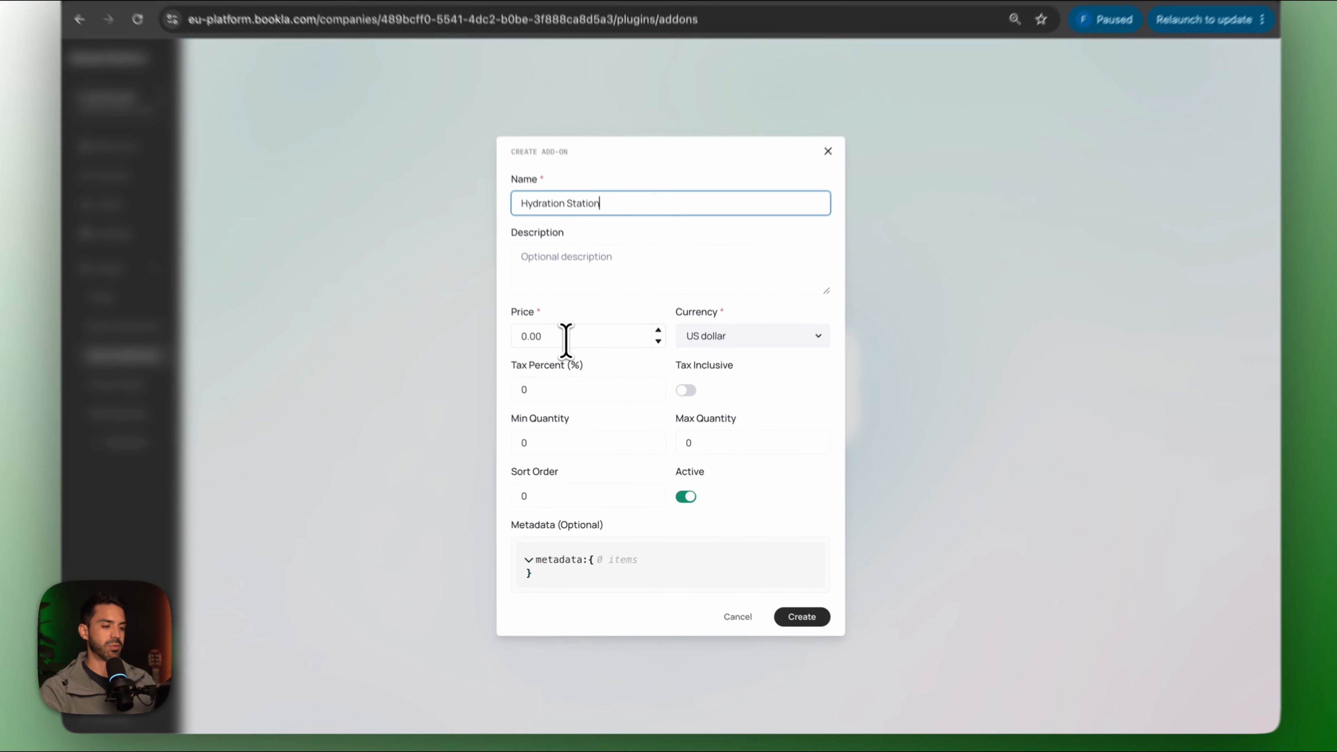
left_click(584, 362)
type("90")
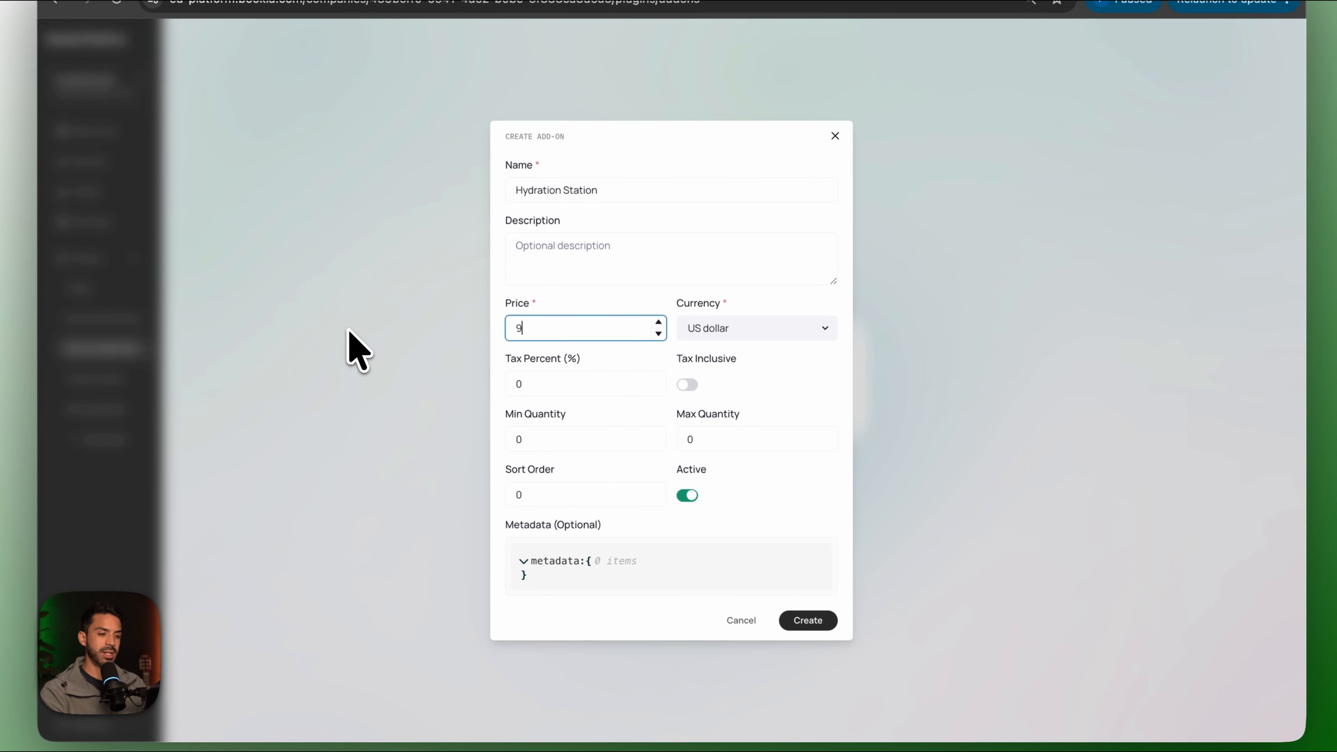
left_click(805, 621)
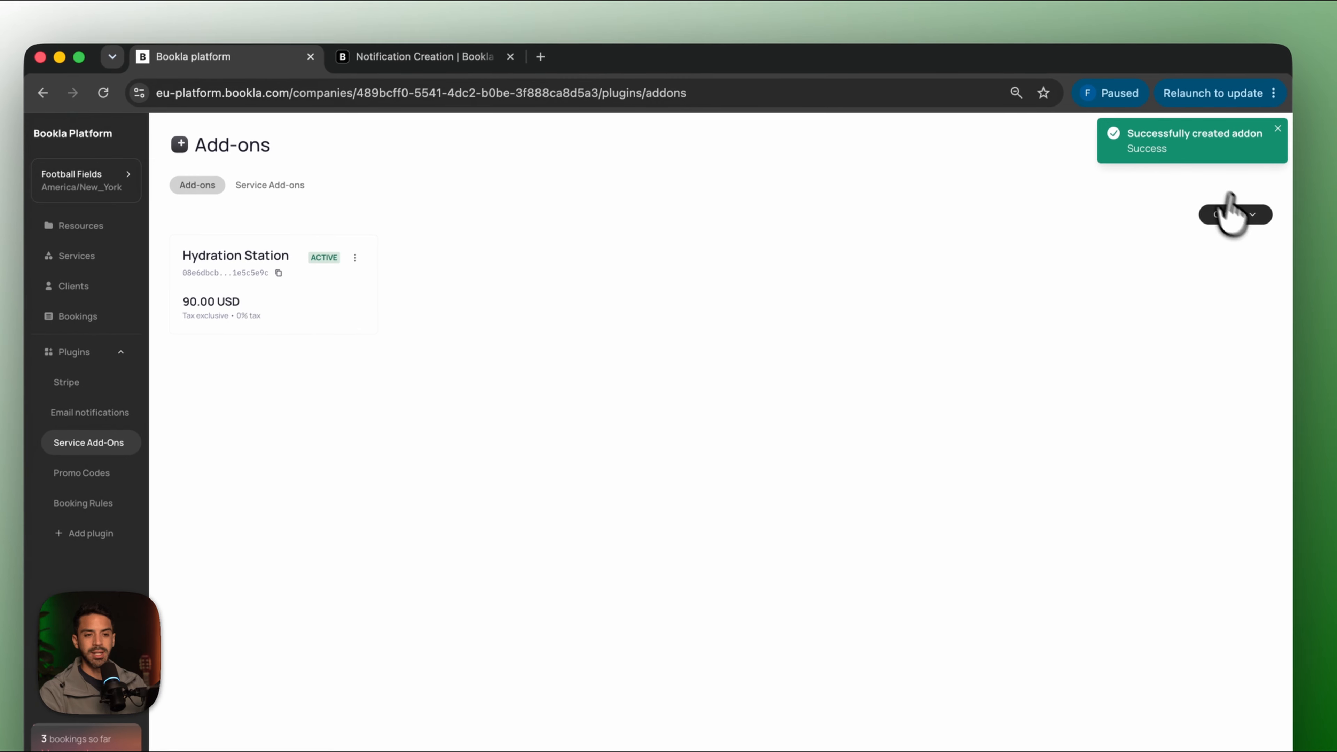
left_click(1248, 120)
left_click(1210, 271)
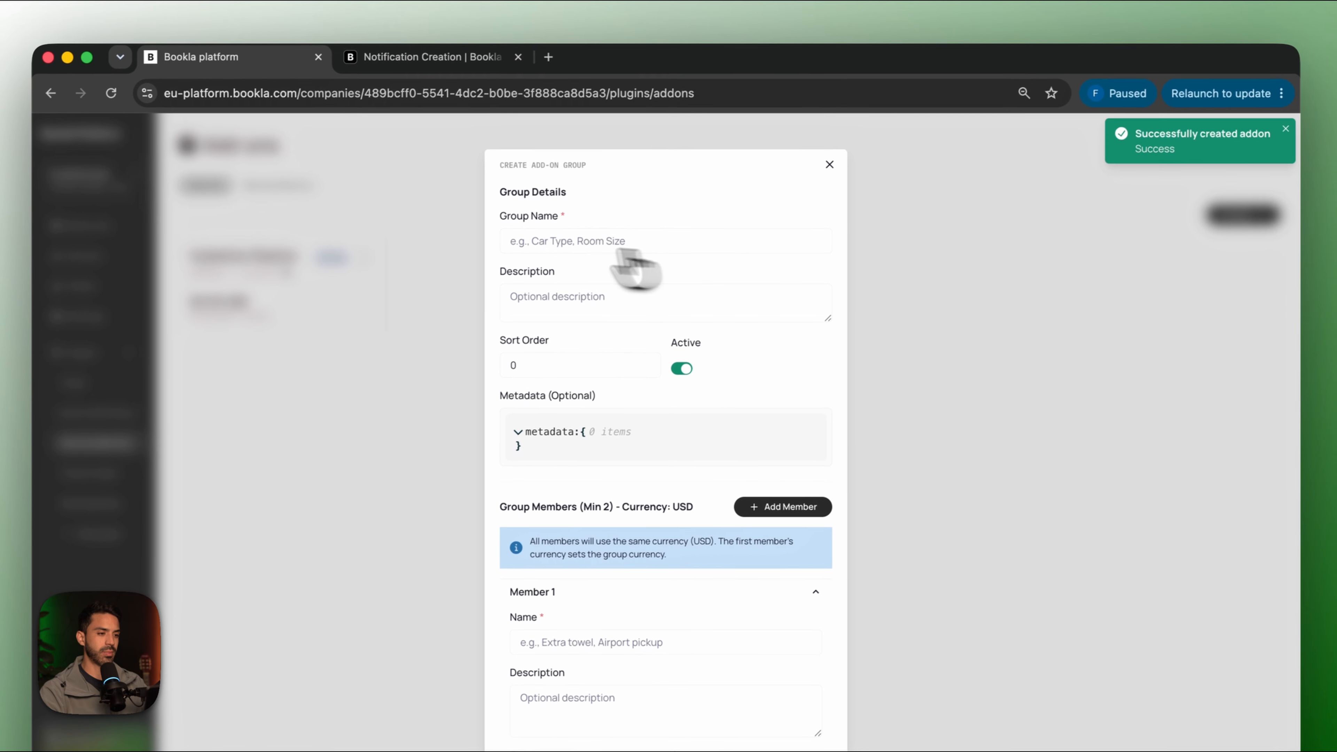
Name the new add-on group Players and add an extra member entry.
type("Players")
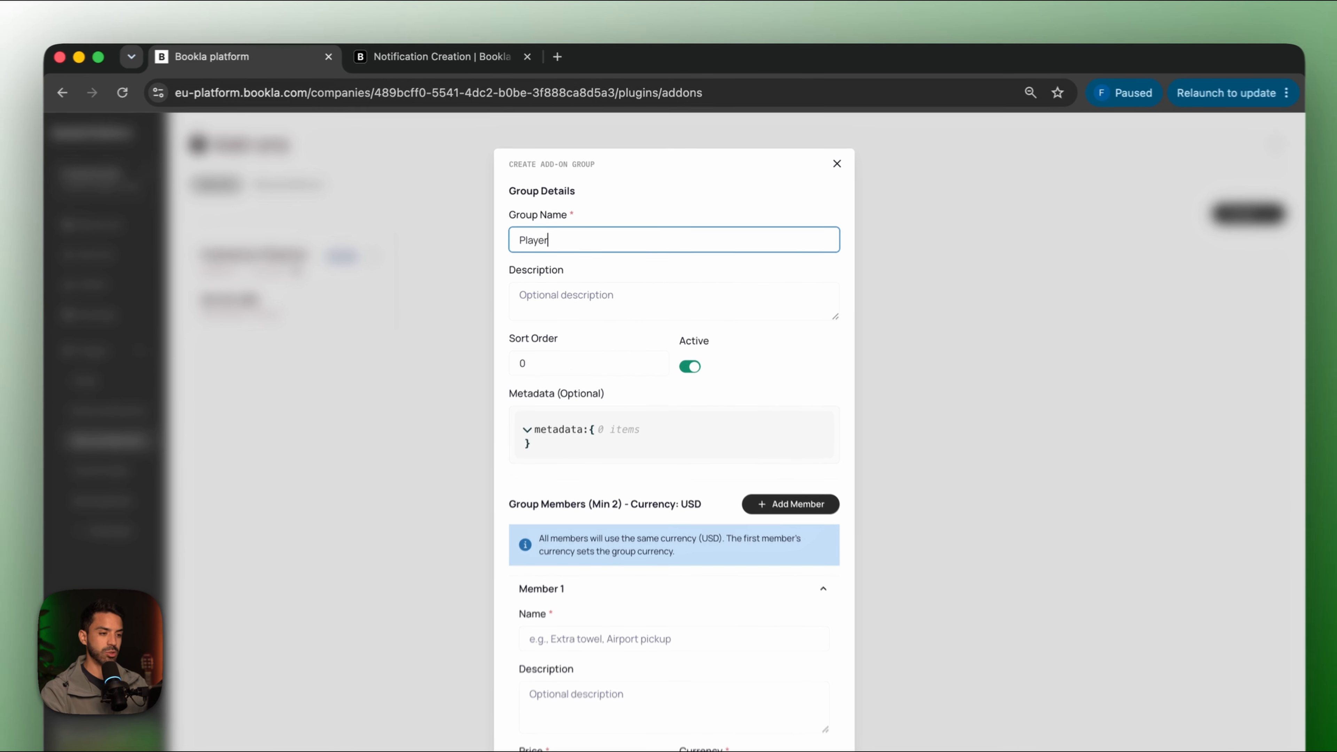
scroll(591, 479, "down", 10)
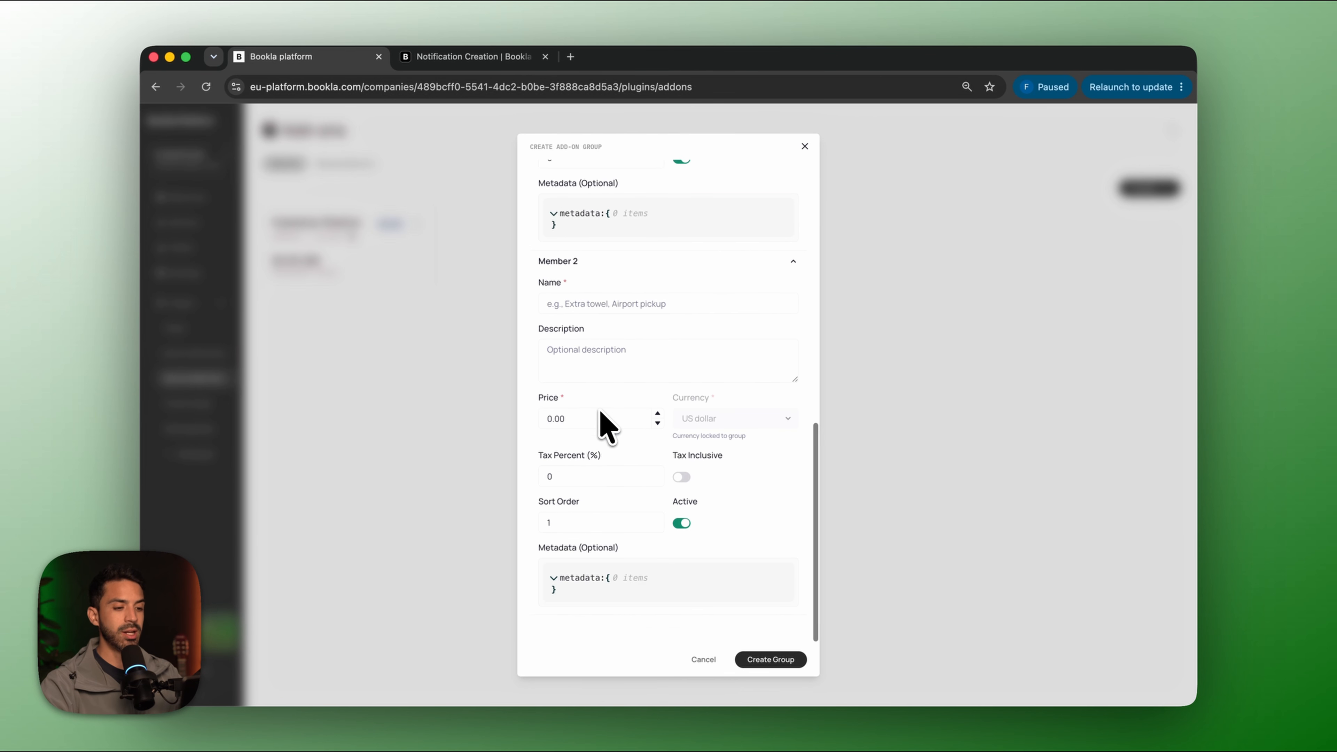
scroll(599, 416, "up", 10)
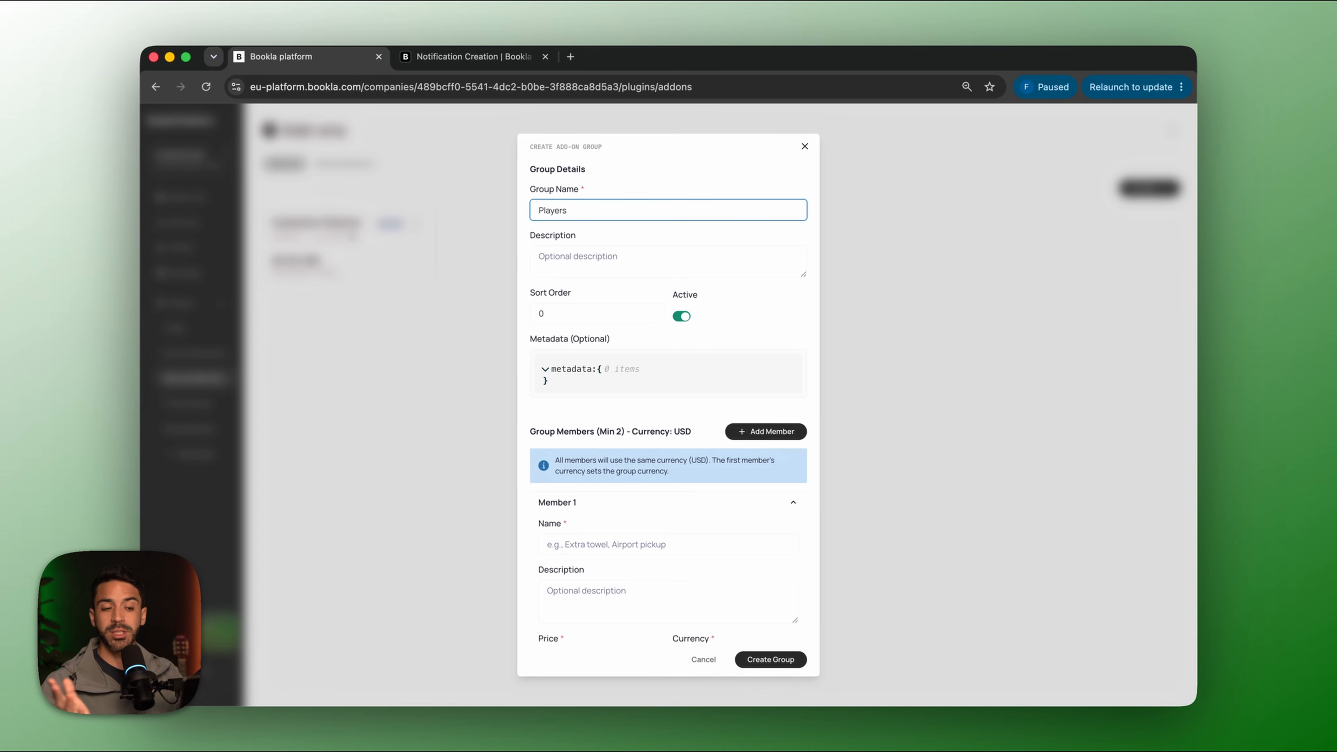
left_click(764, 435)
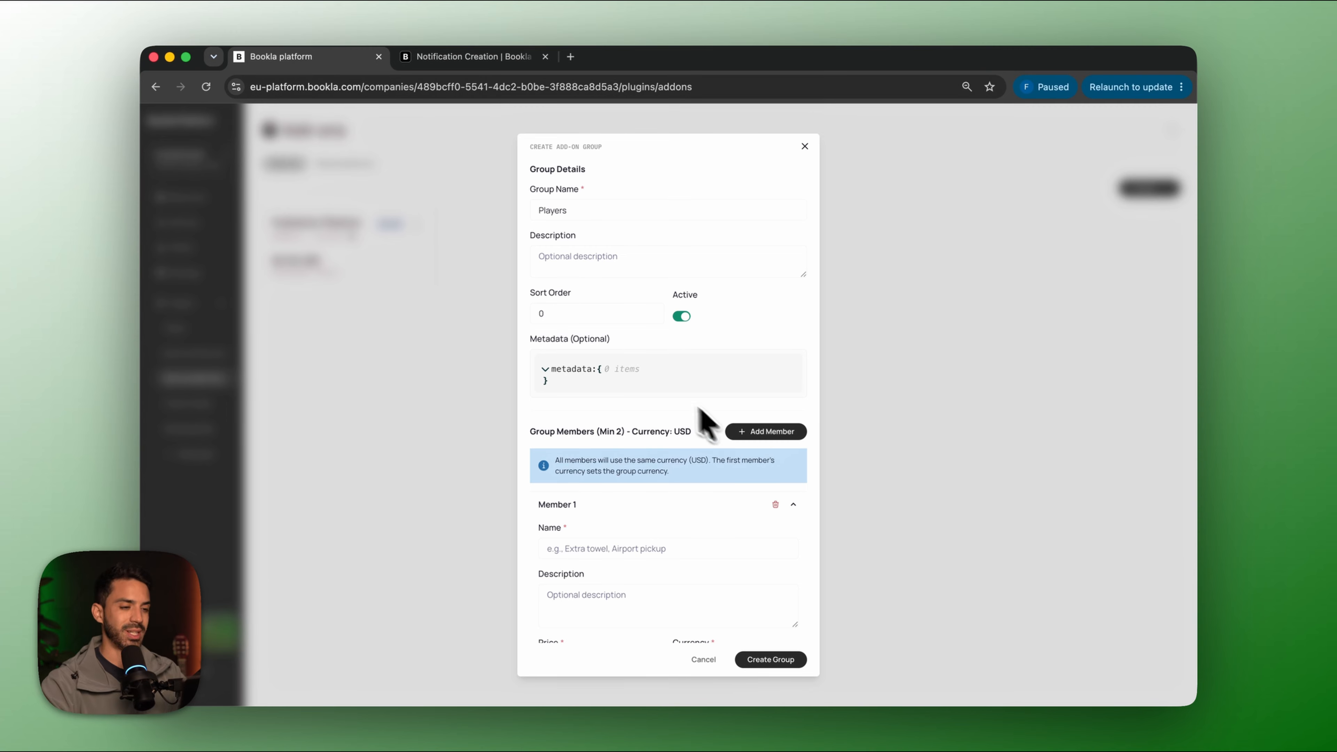
scroll(683, 472, "down", 1)
scroll(684, 473, "up", 2)
scroll(629, 527, "down", 3)
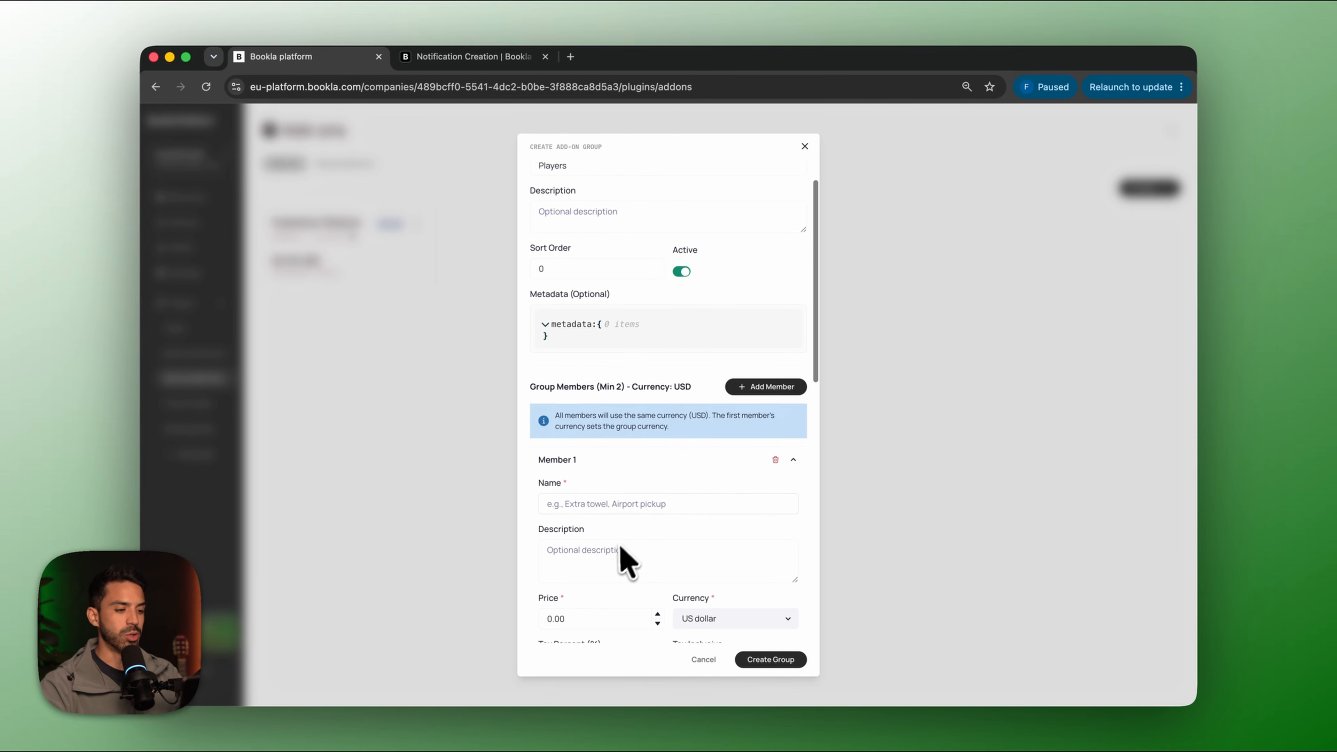
left_click(632, 449)
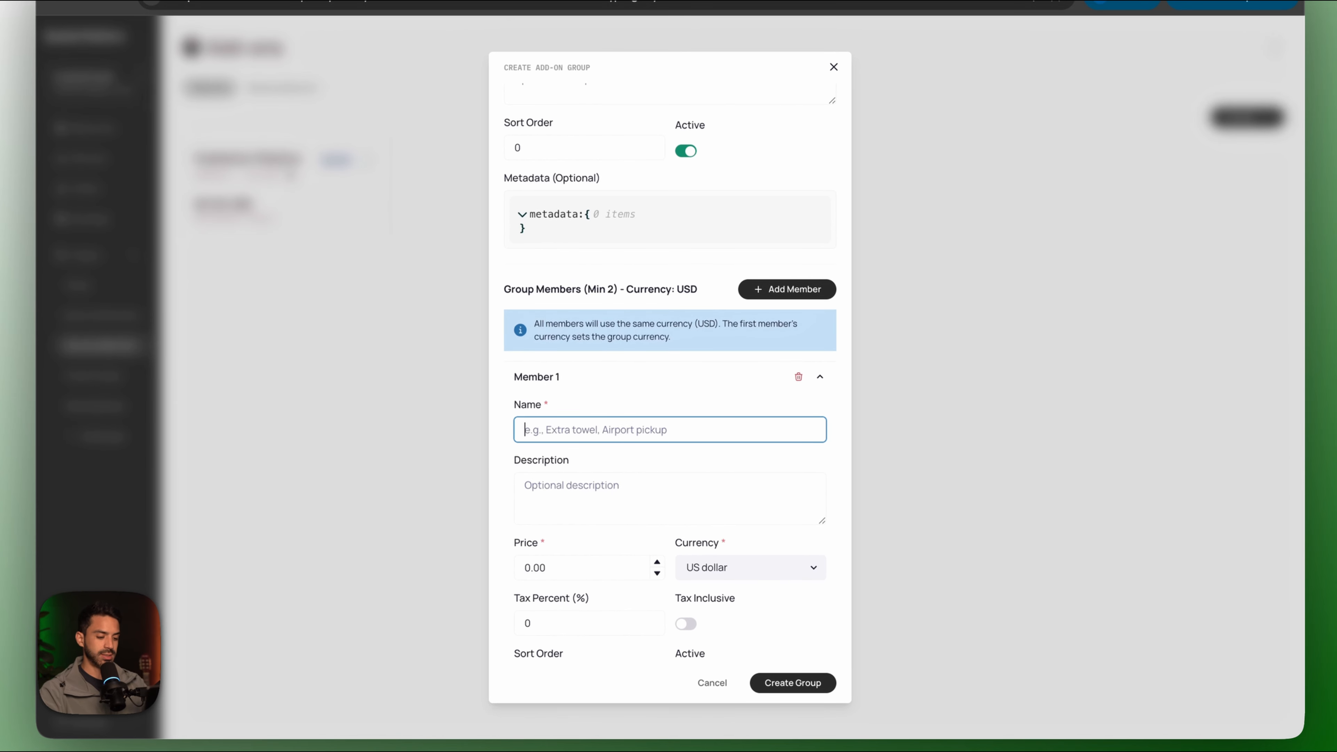
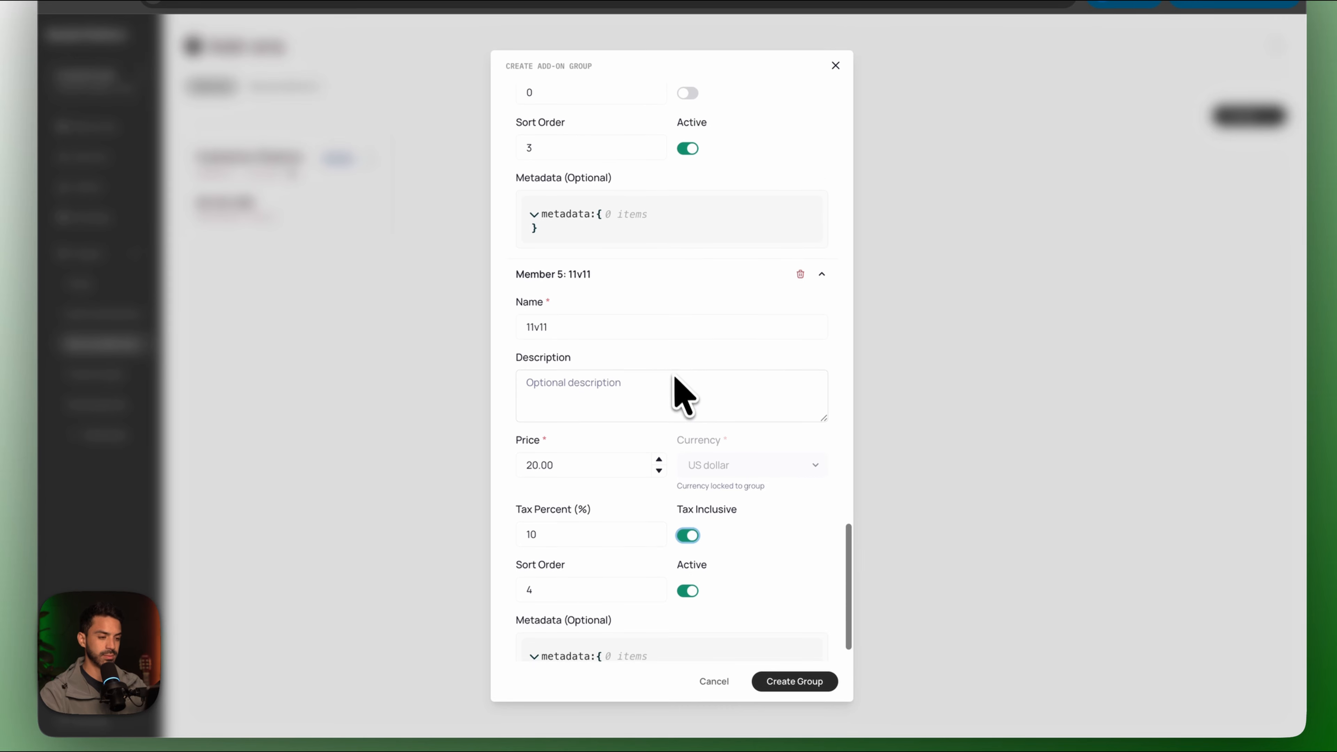
Enter member 4's tax percent and create the Players add-on group.
left_click(617, 232)
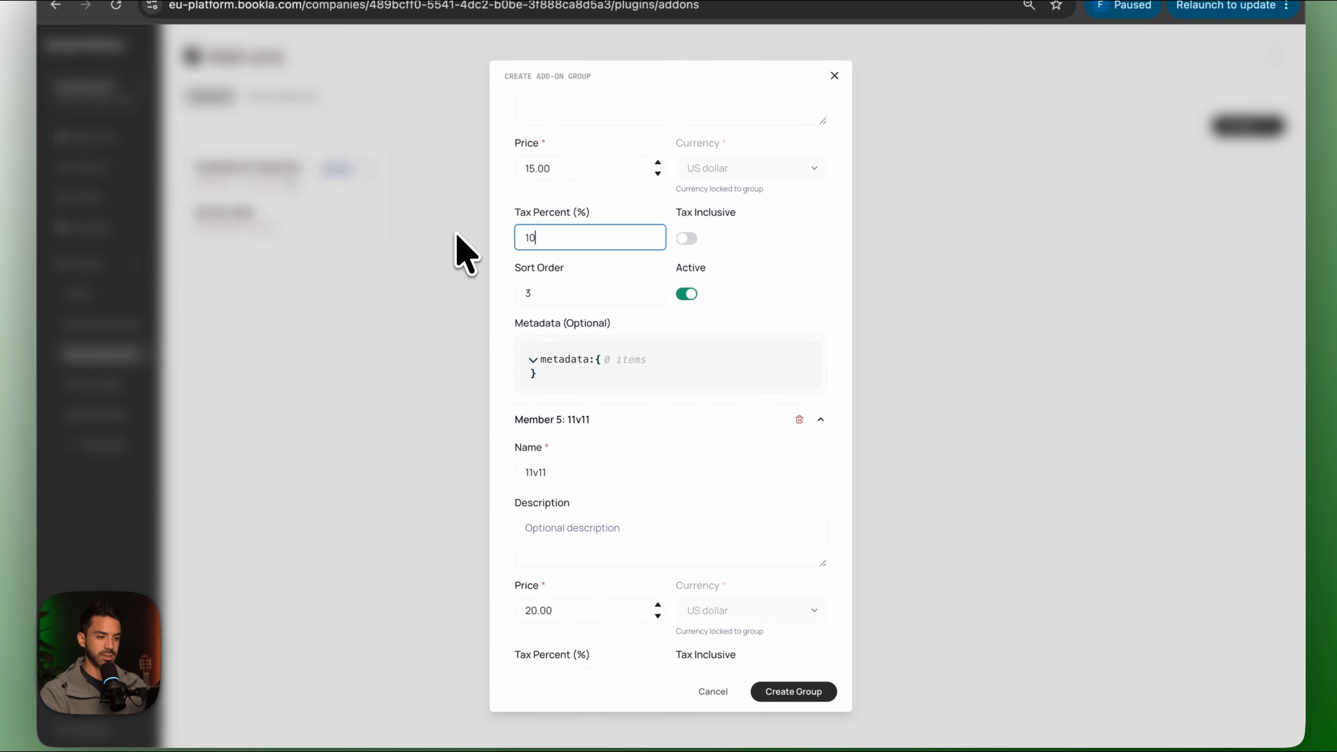
scroll(691, 252, "down", 5)
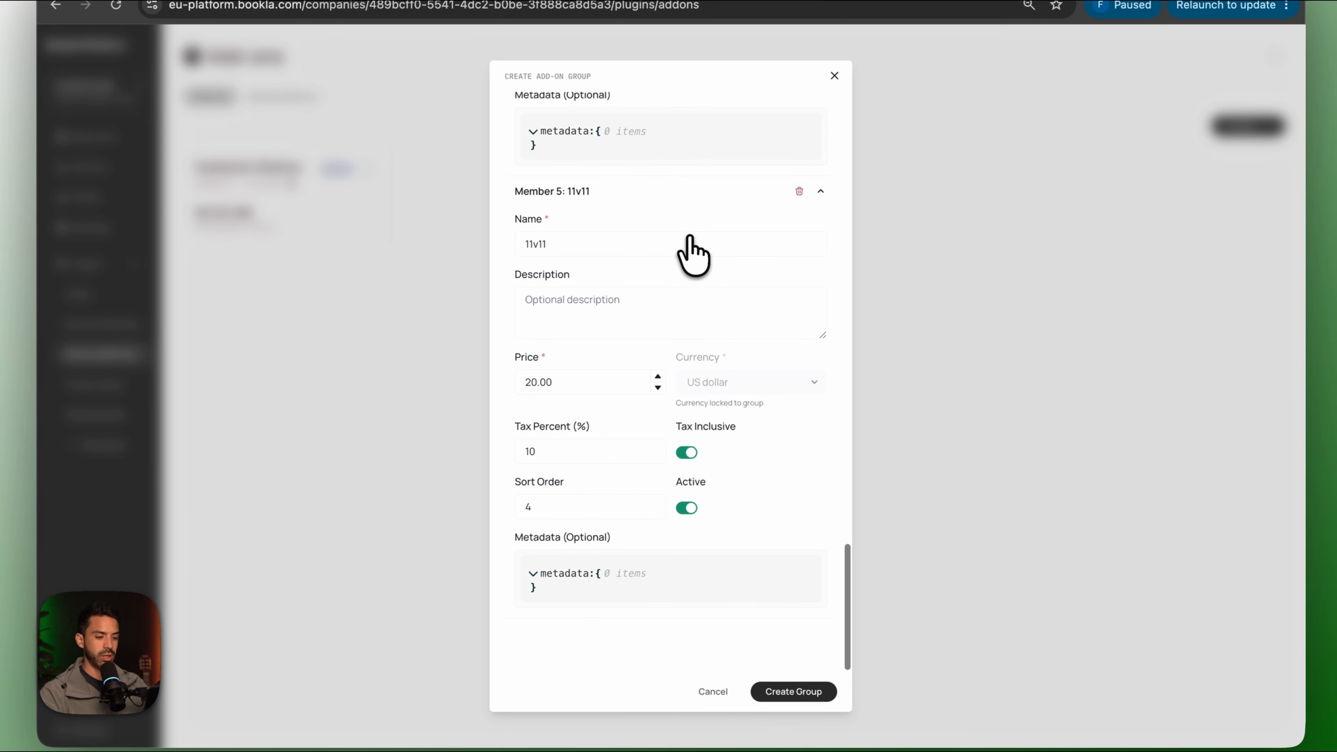
left_click(817, 695)
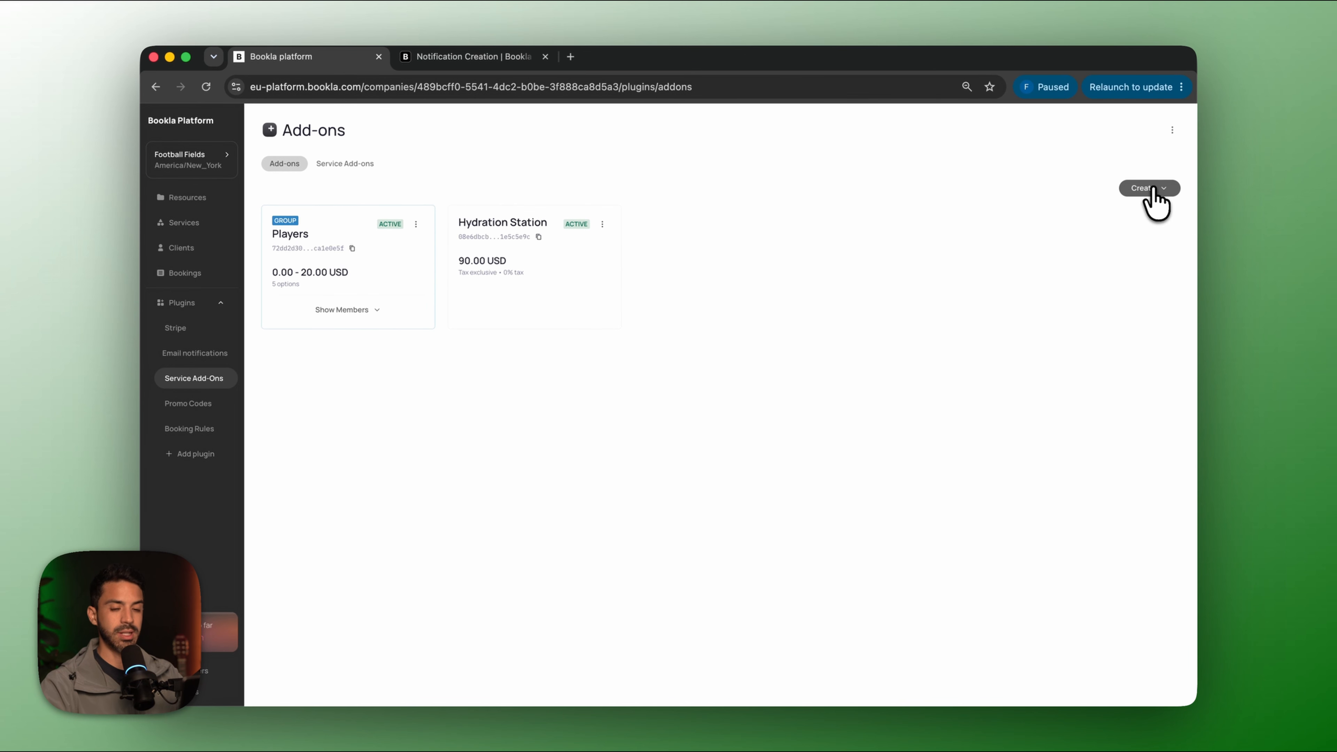
Create a single add-on named Football Perchase.
left_click(1167, 180)
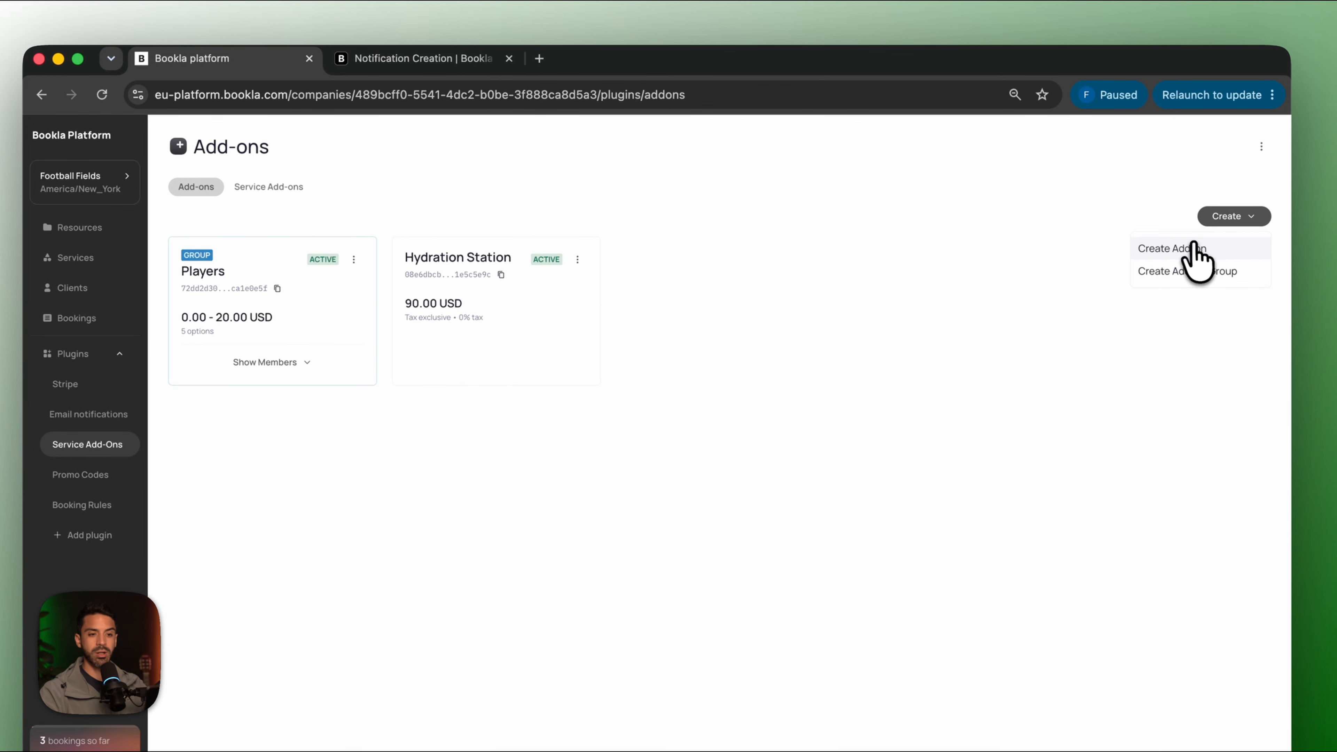
left_click(1195, 250)
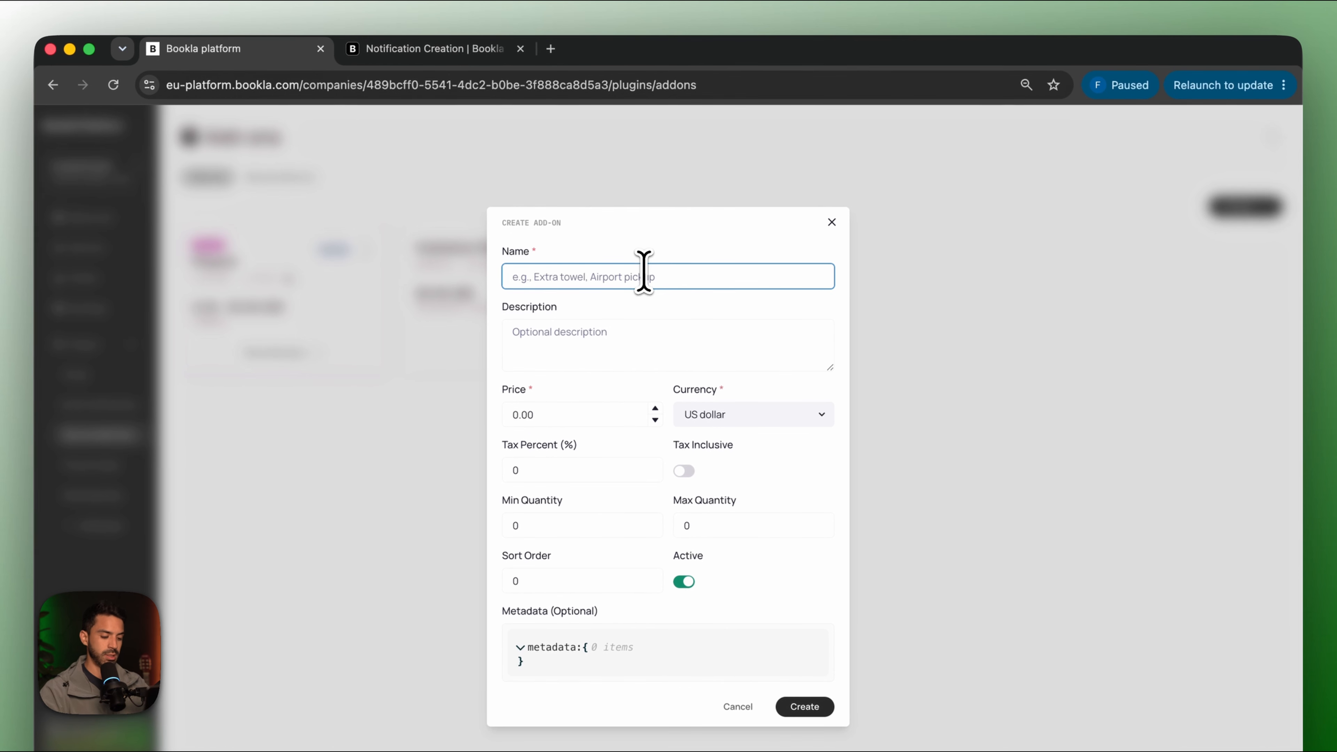
type("Foo")
type("tball")
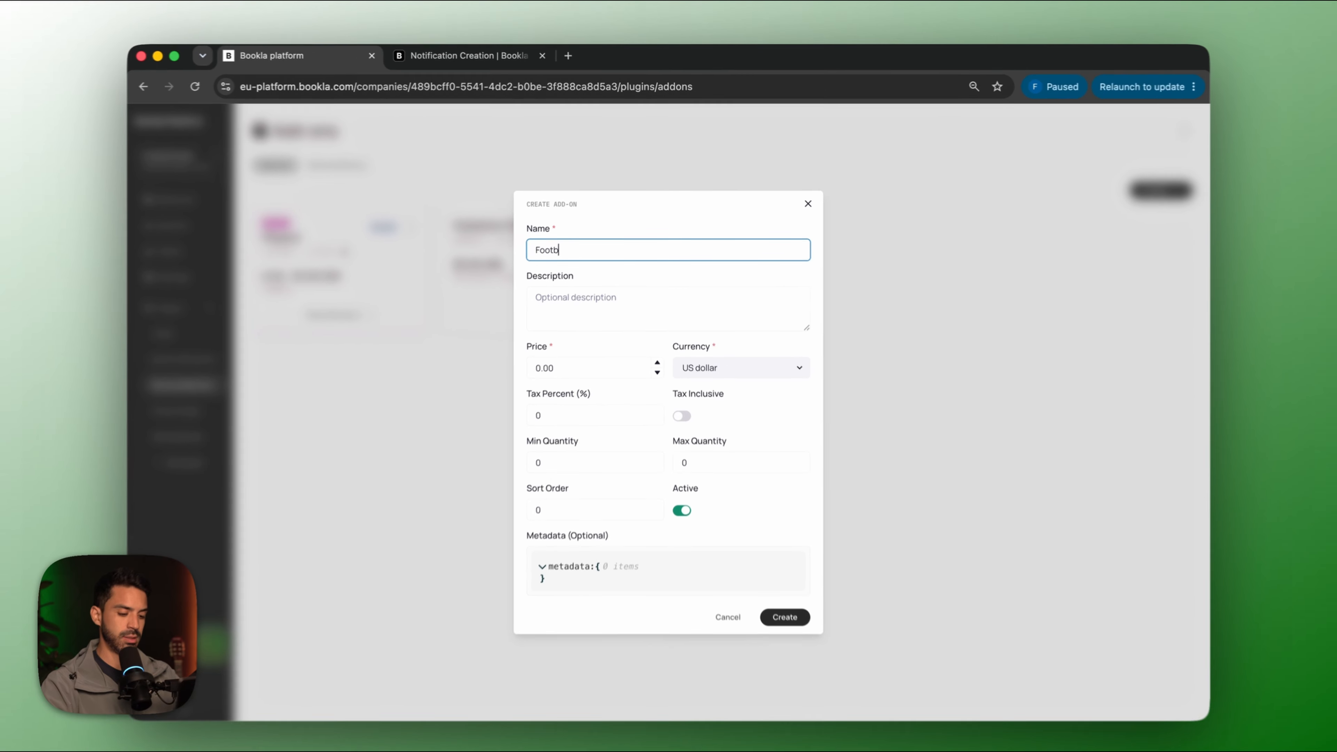
type(" Perchas")
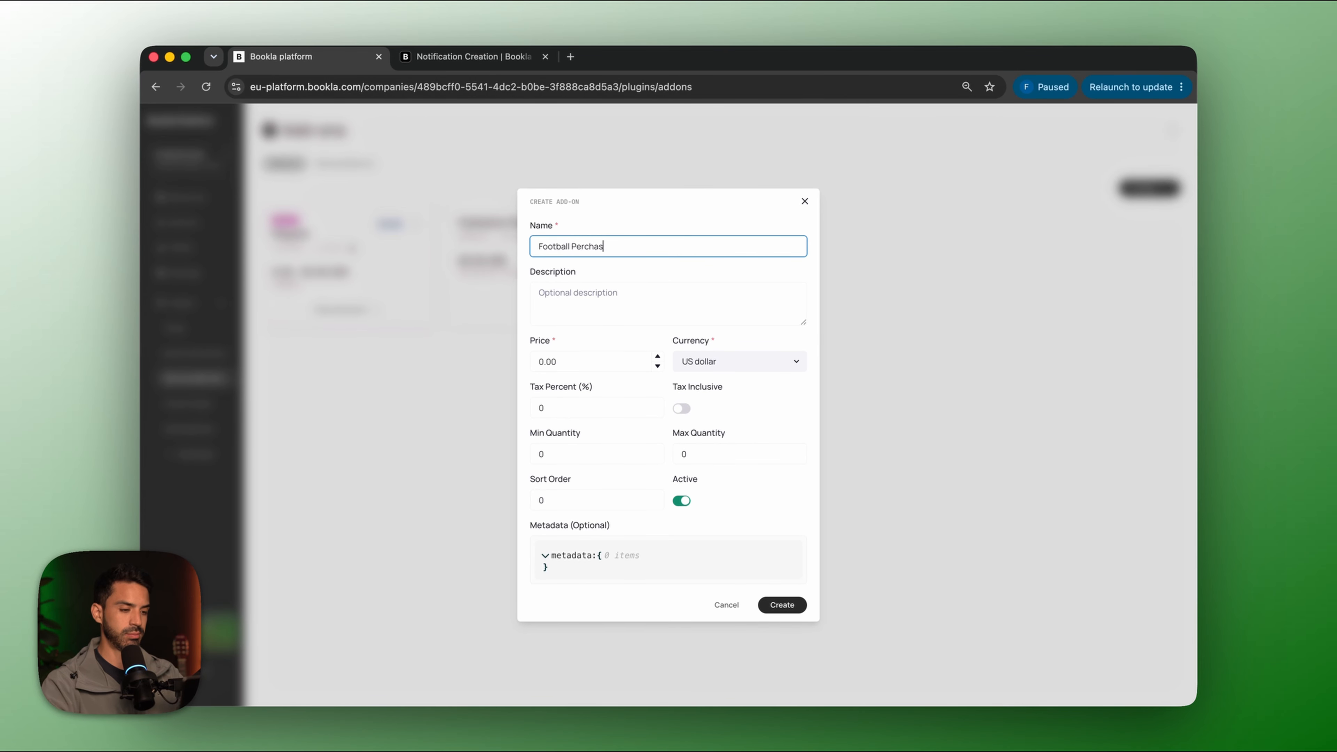
type("e")
left_click(782, 605)
Create the Snacks & Drink add-on at 20, 10% inclusive tax, quantity 1–10.
left_click(1144, 190)
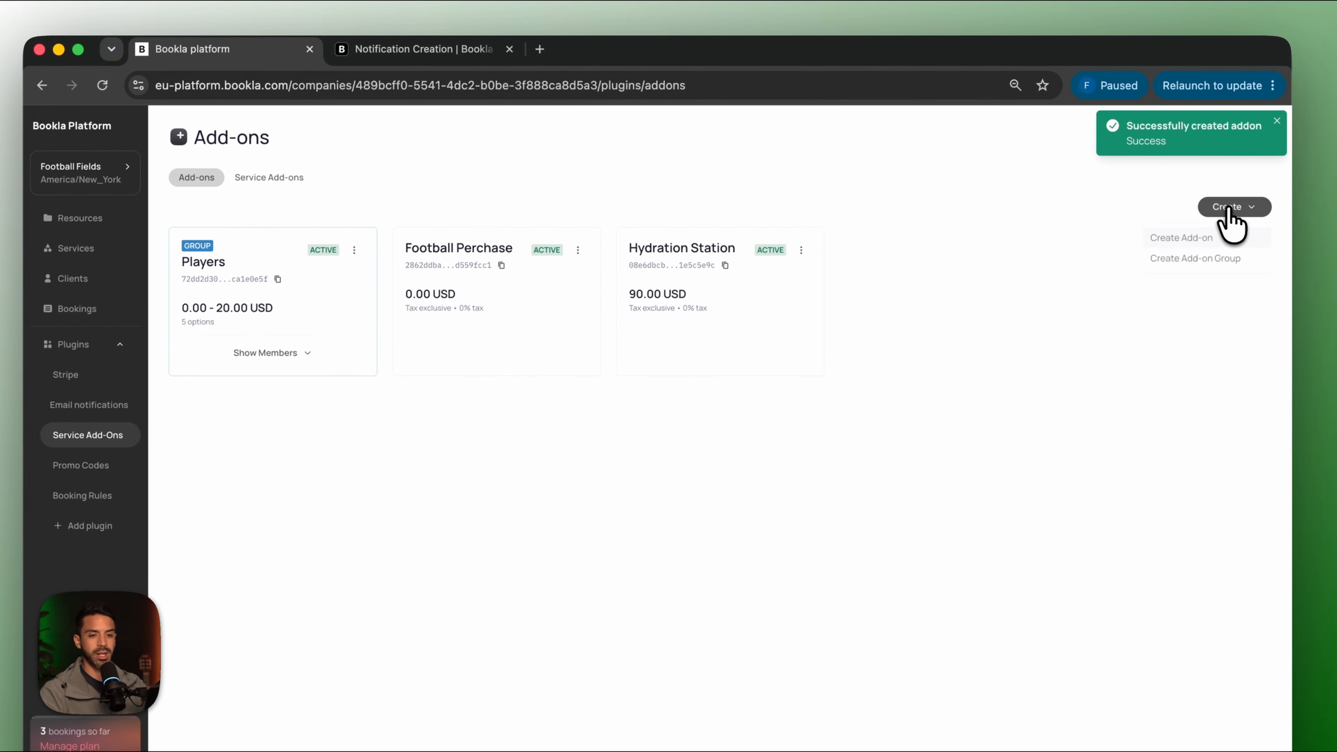
left_click(1181, 239)
type("Snack")
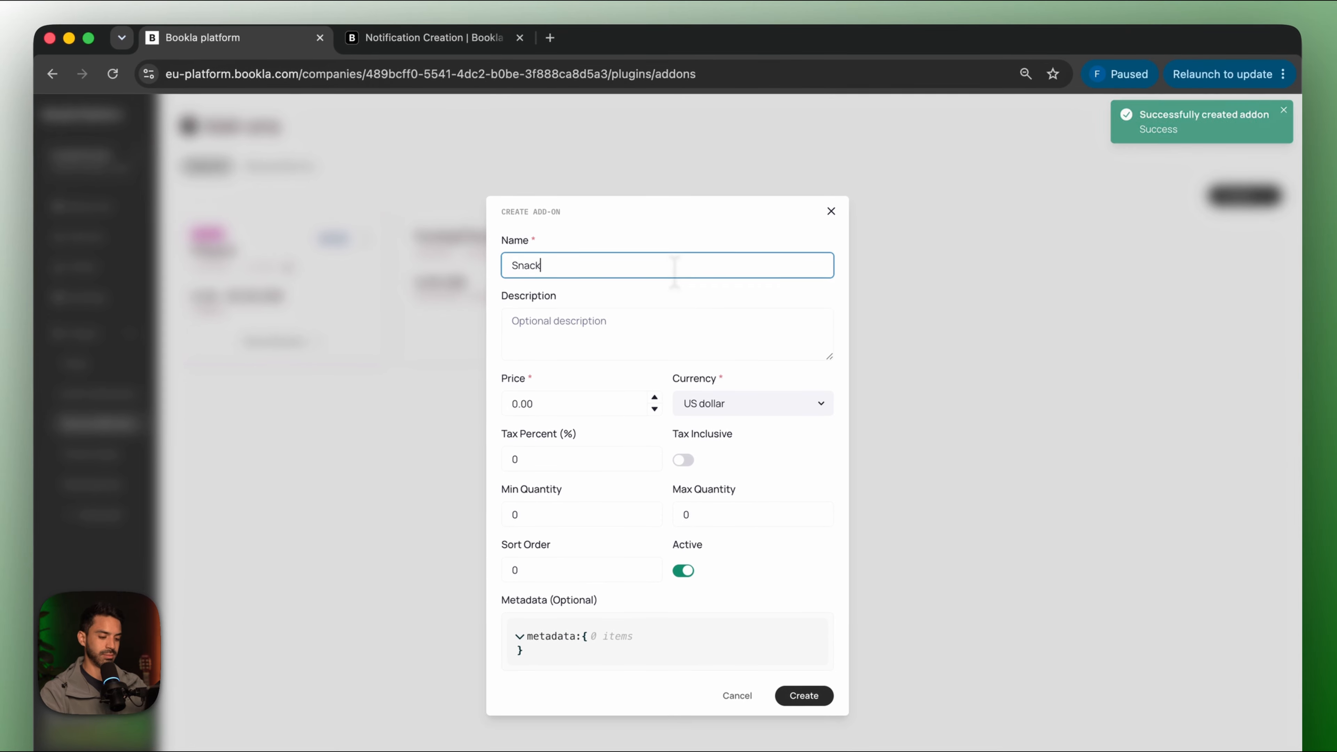
type("s a")
key("BackSpace")
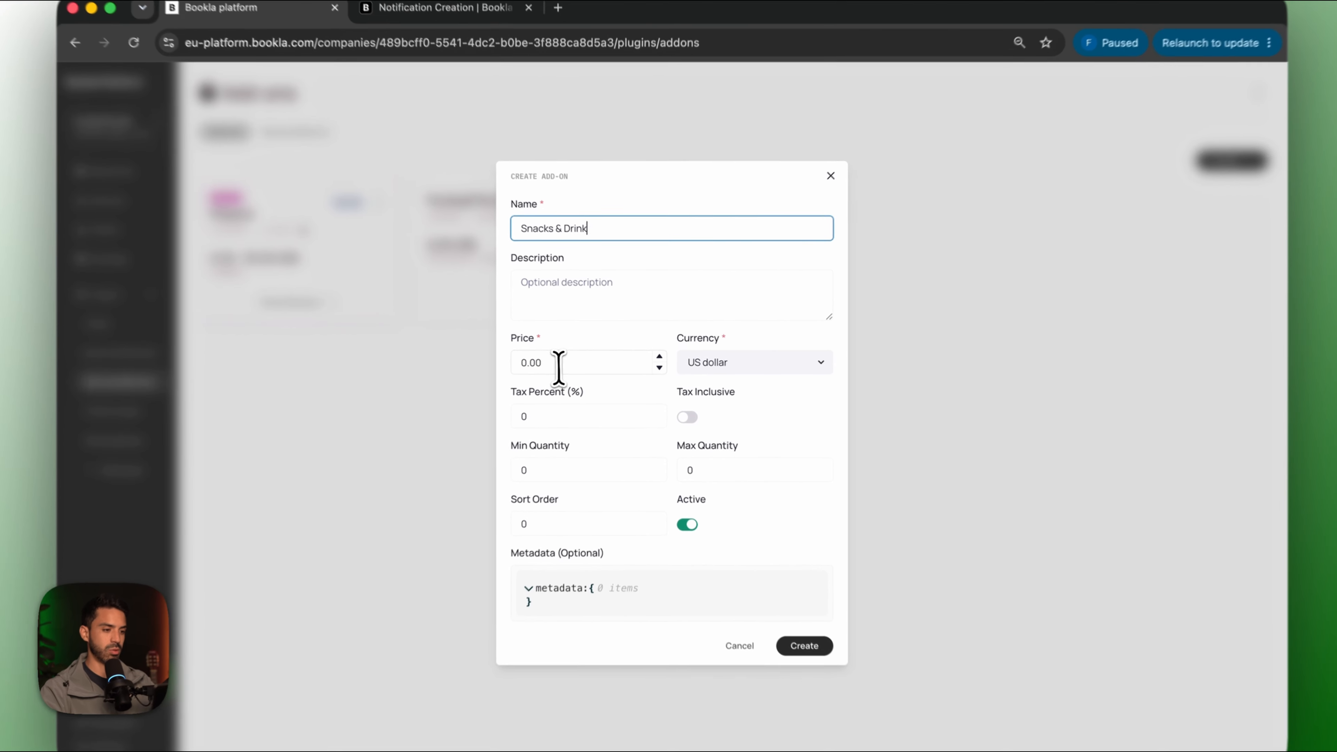
left_click(569, 362)
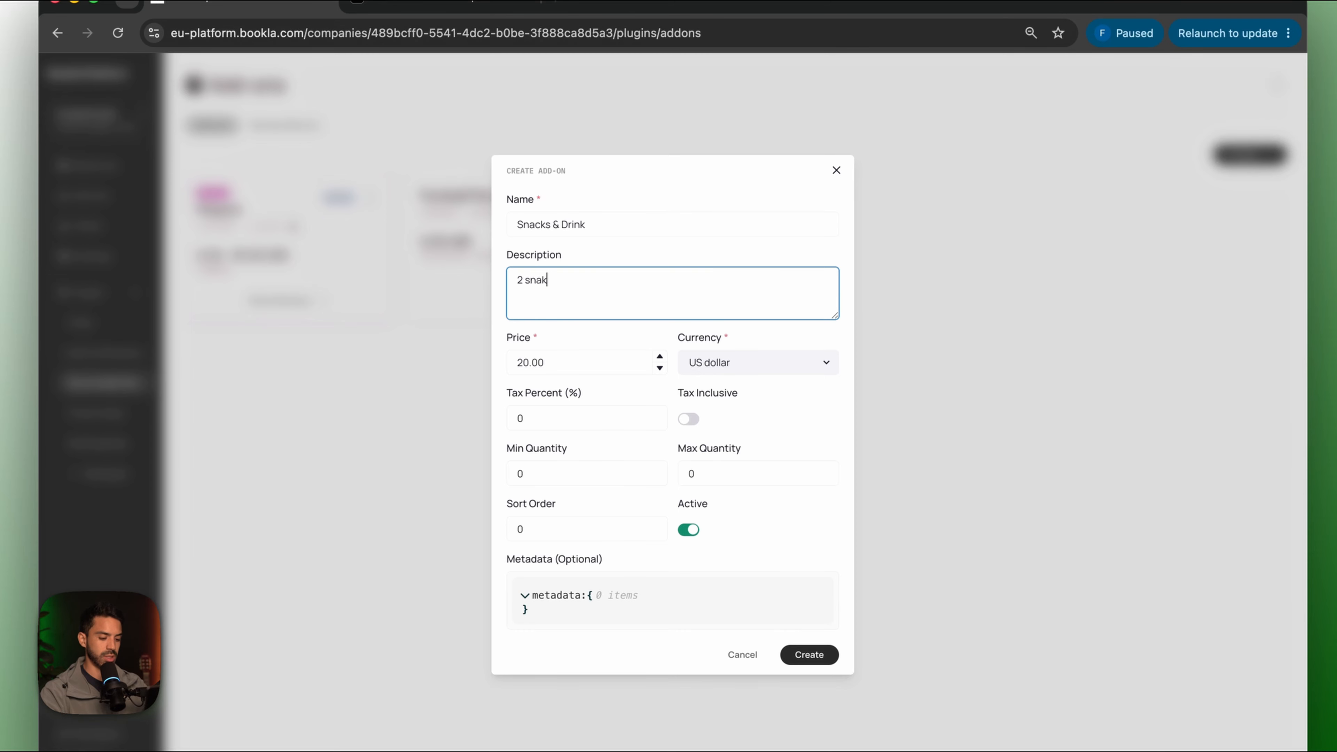
type("and 2")
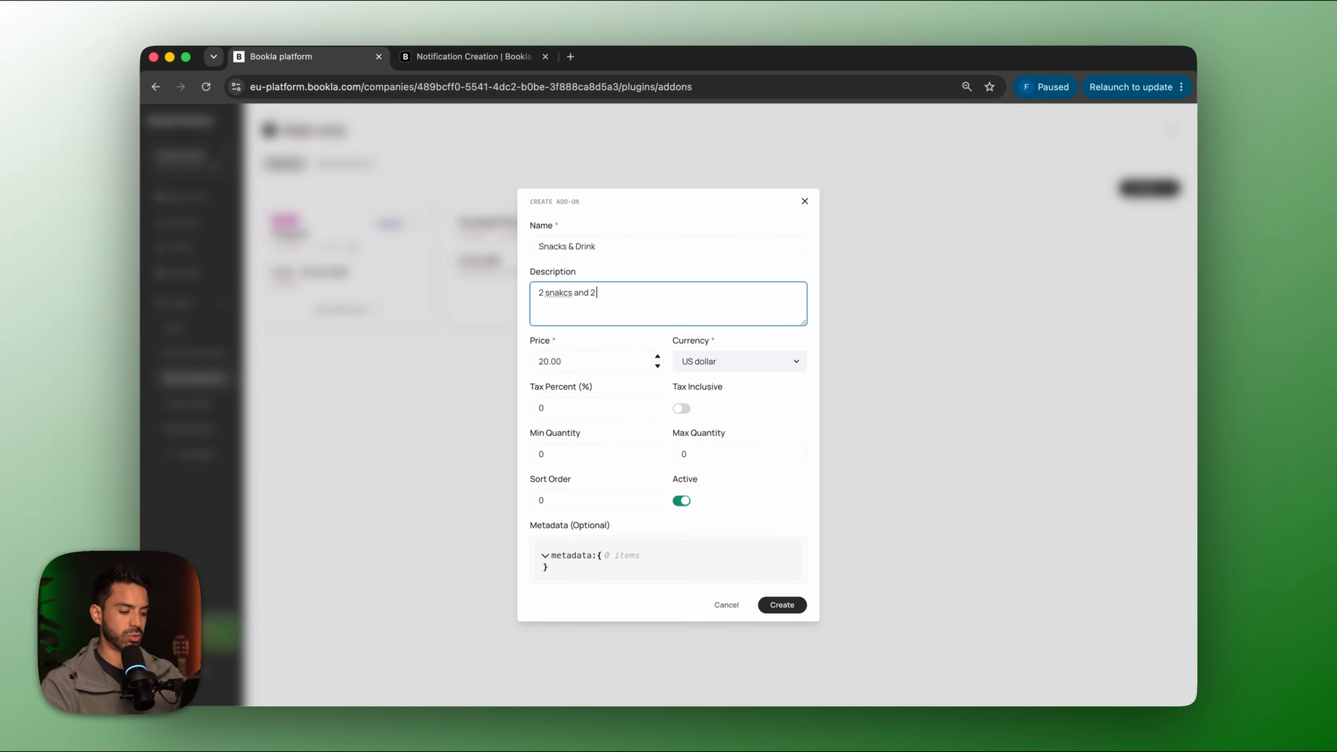
type(" drinks")
right_click(559, 293)
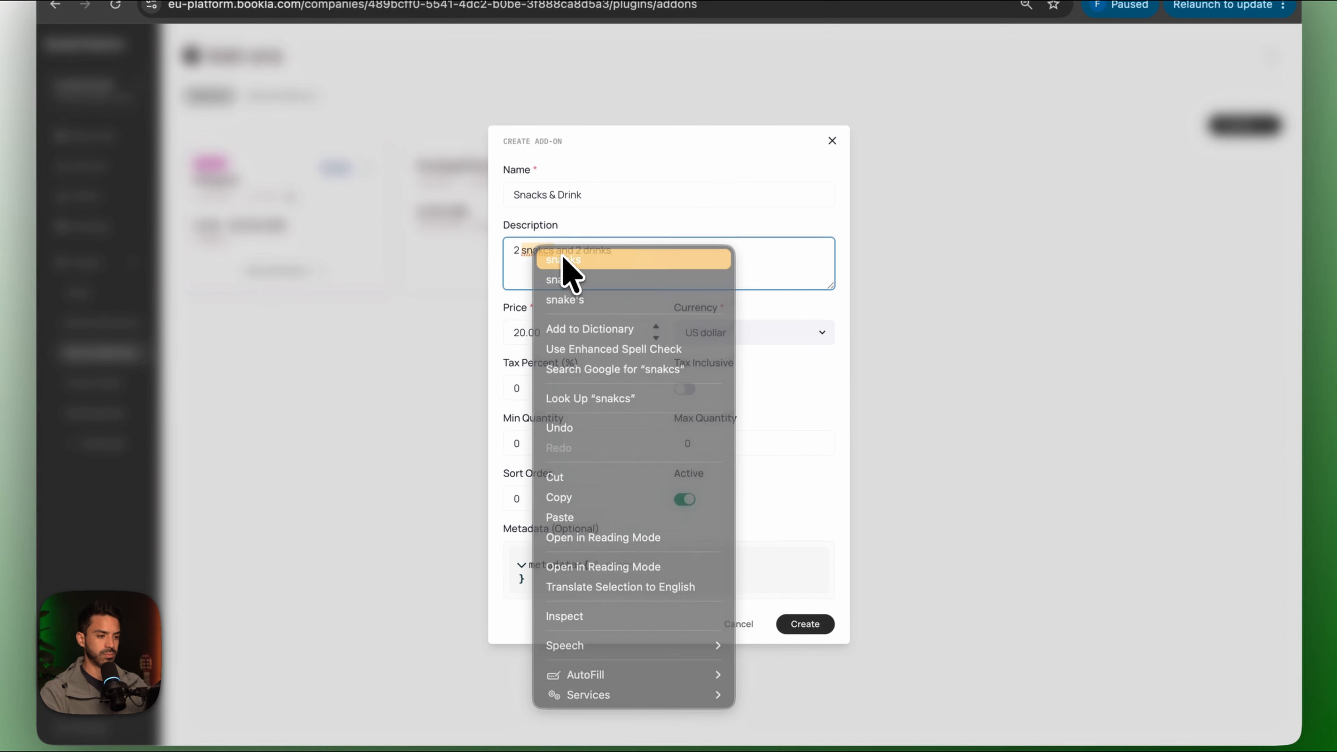
left_click(583, 307)
left_click(550, 455)
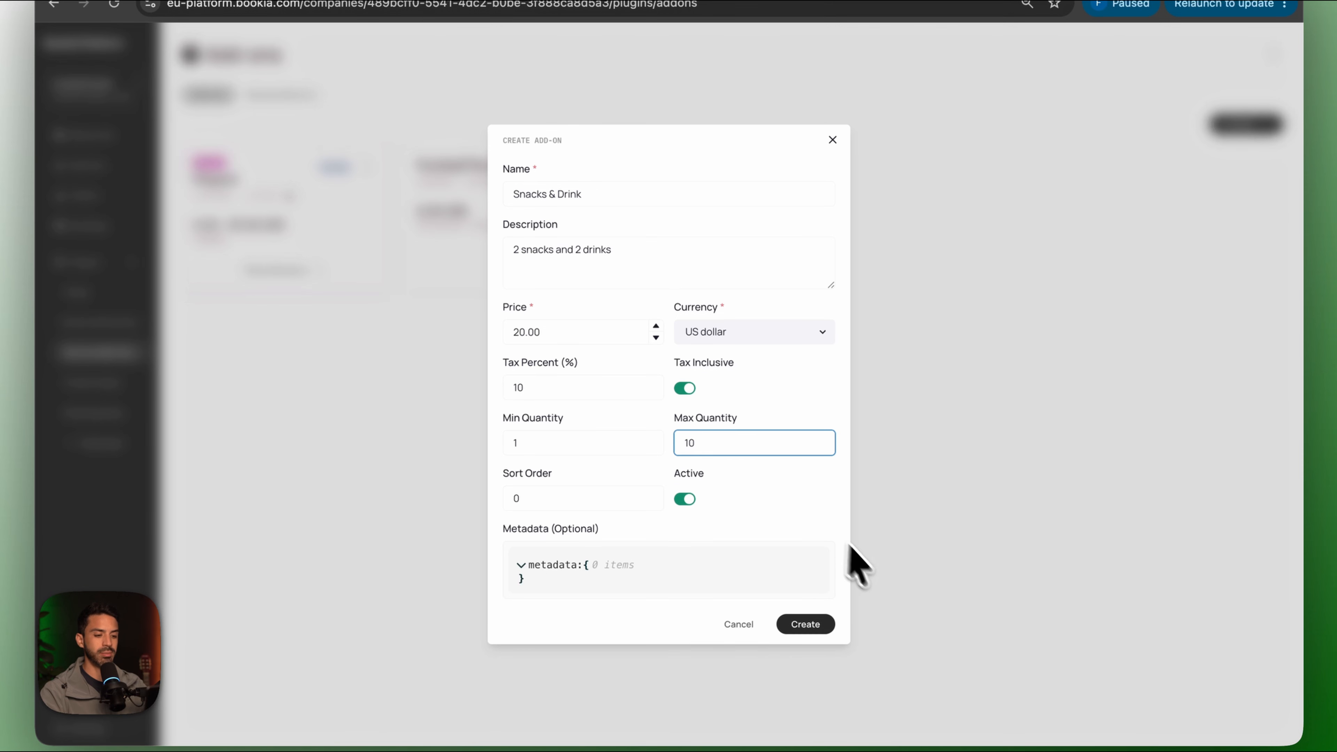
left_click(809, 624)
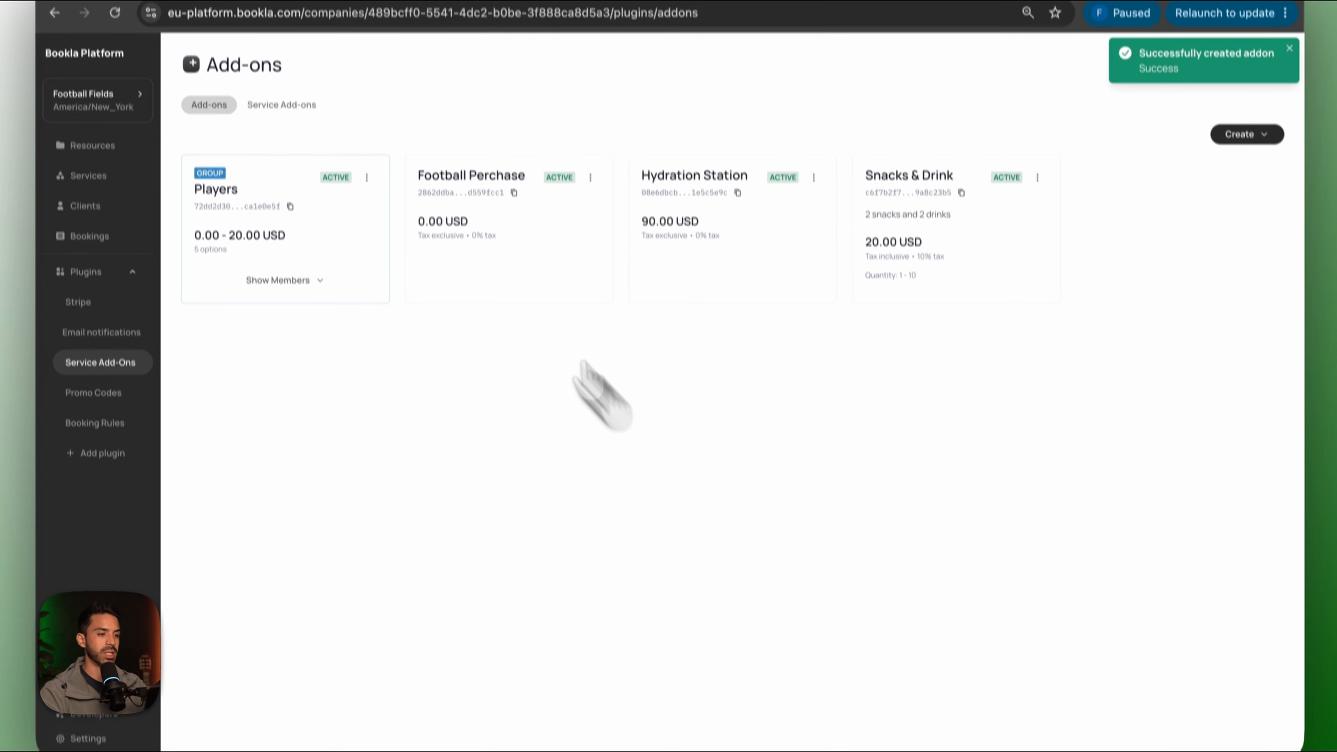
left_click(593, 211)
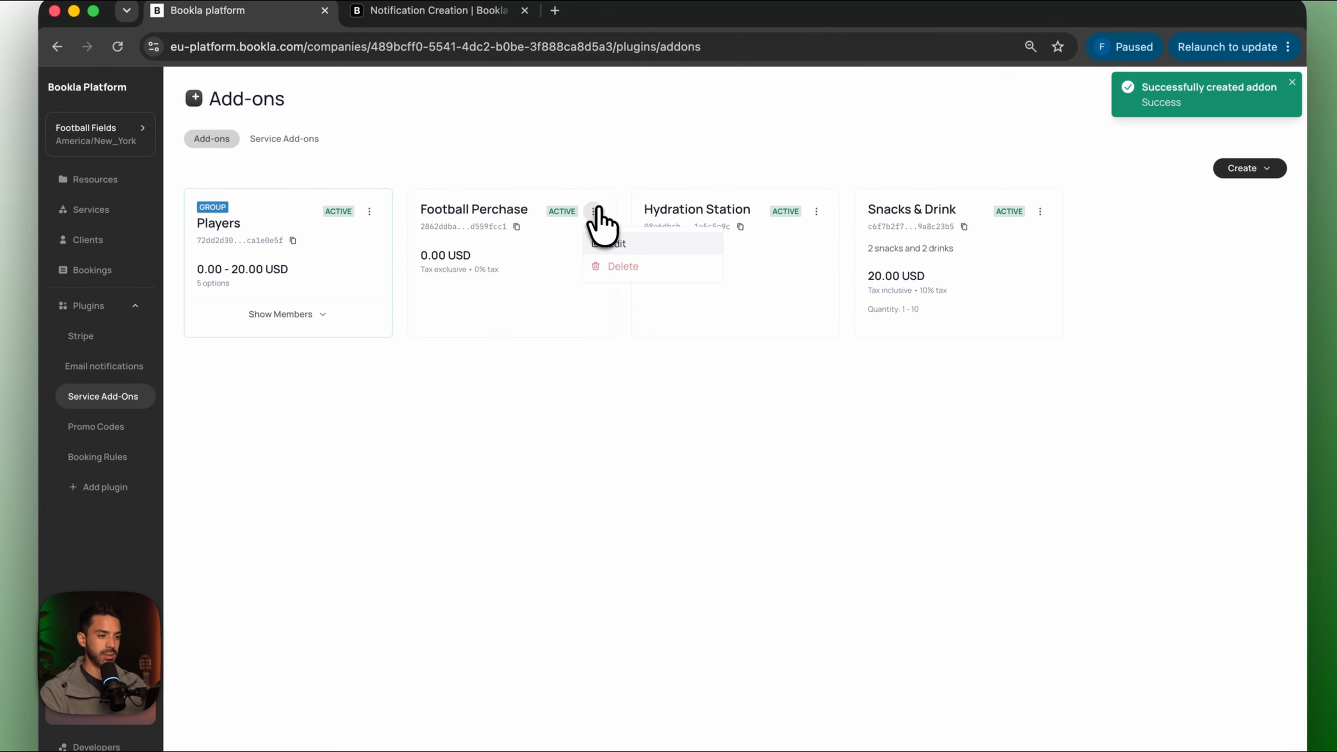
left_click(615, 245)
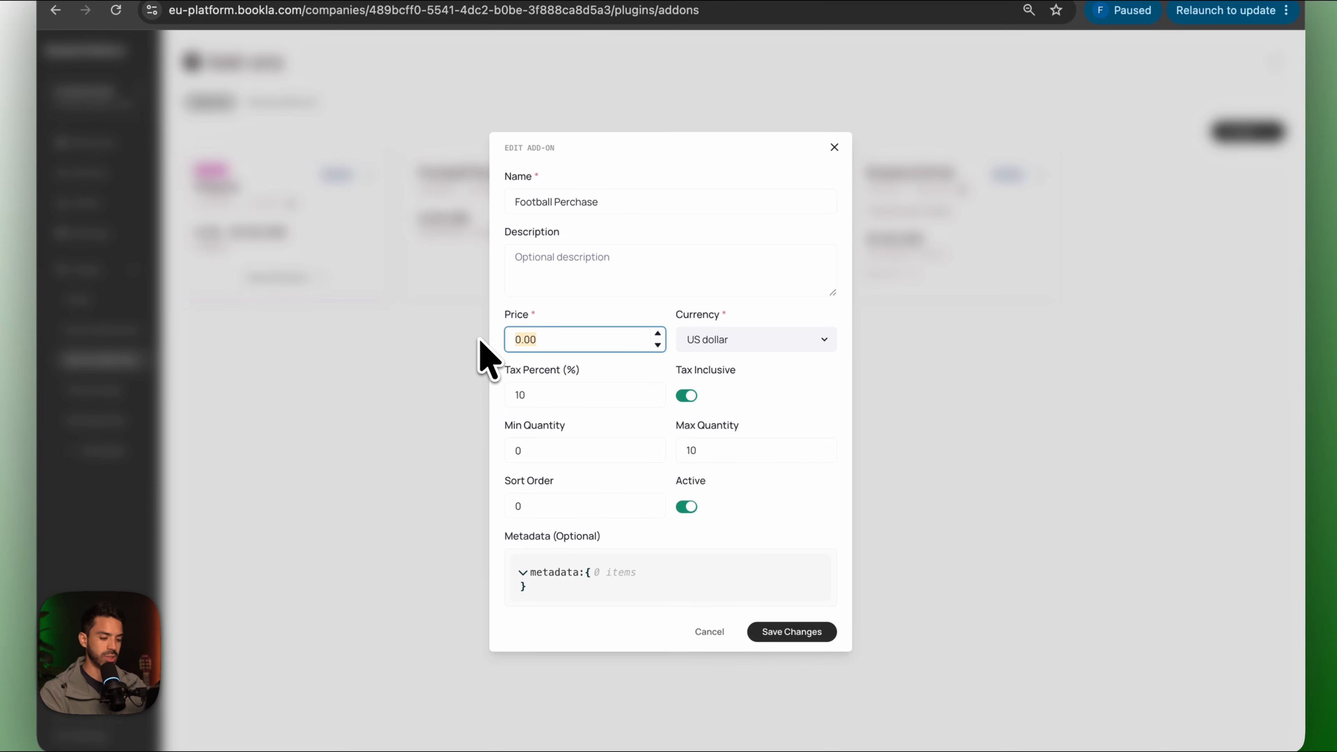
Save Football Perchase at 29.00 USD and resave the Players add-on group.
left_click(792, 632)
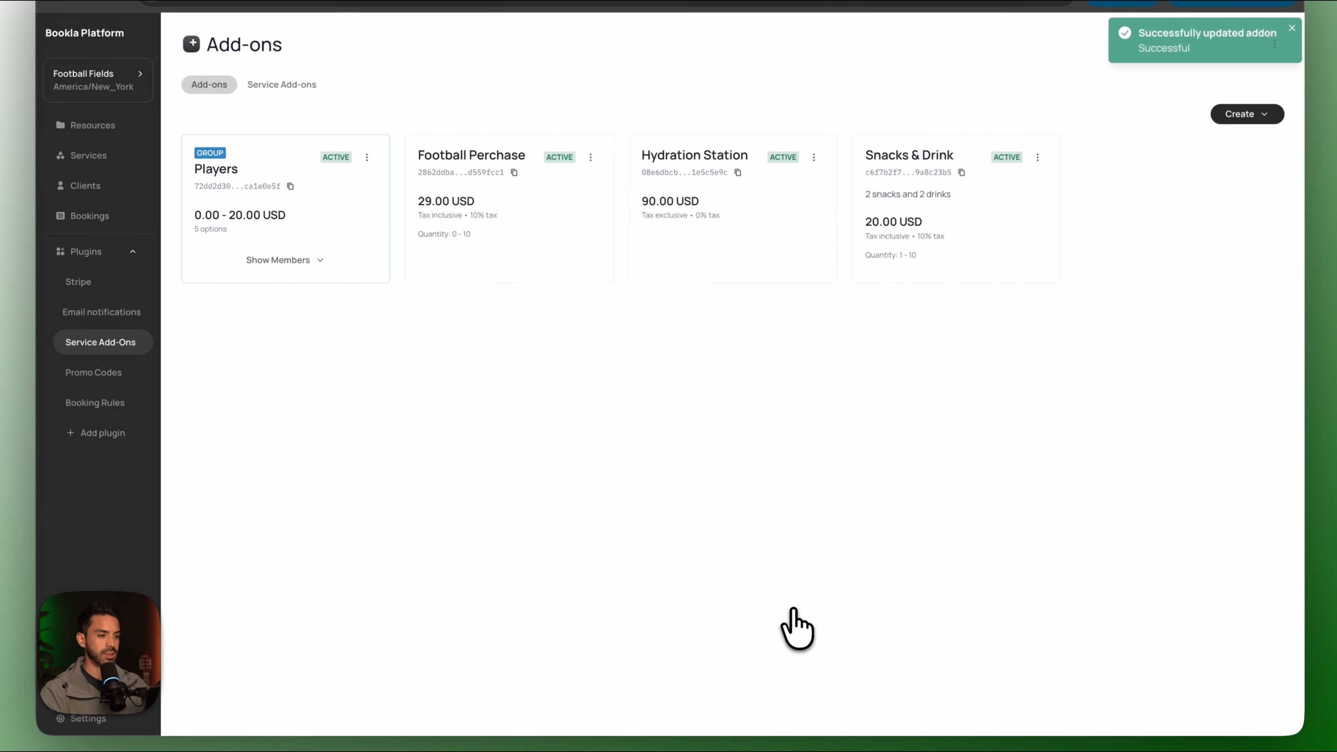
left_click(370, 220)
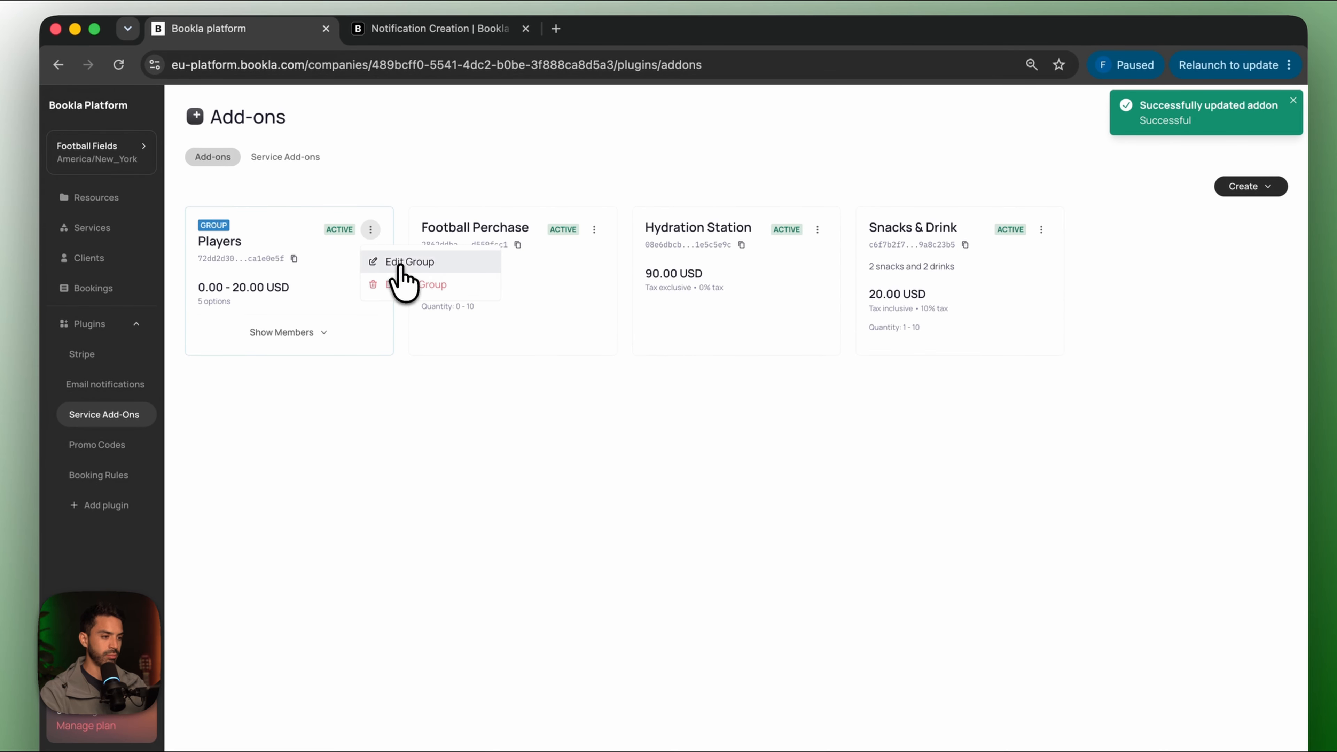
left_click(394, 252)
scroll(546, 513, "down", 10)
scroll(758, 155, "up", 10)
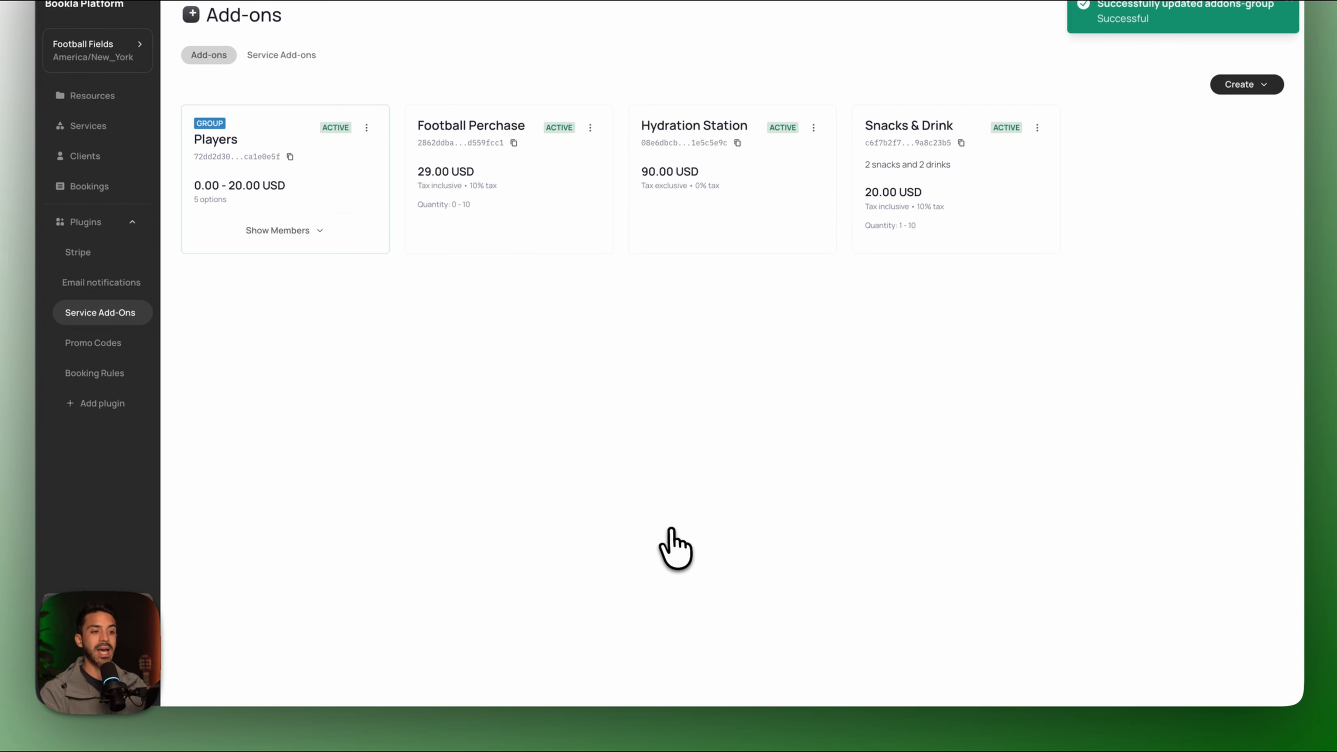
left_click(288, 55)
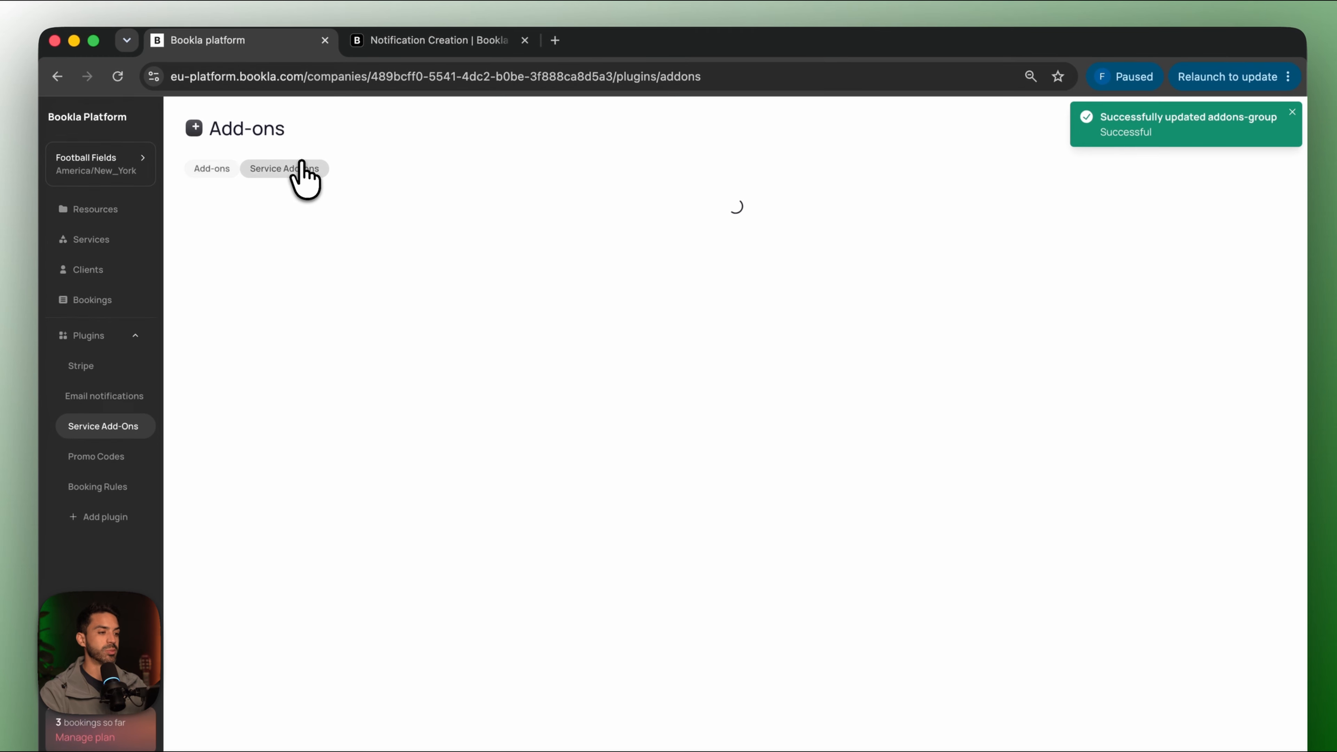
Link the Hydration Station add-on to Professional Field.
left_click(959, 217)
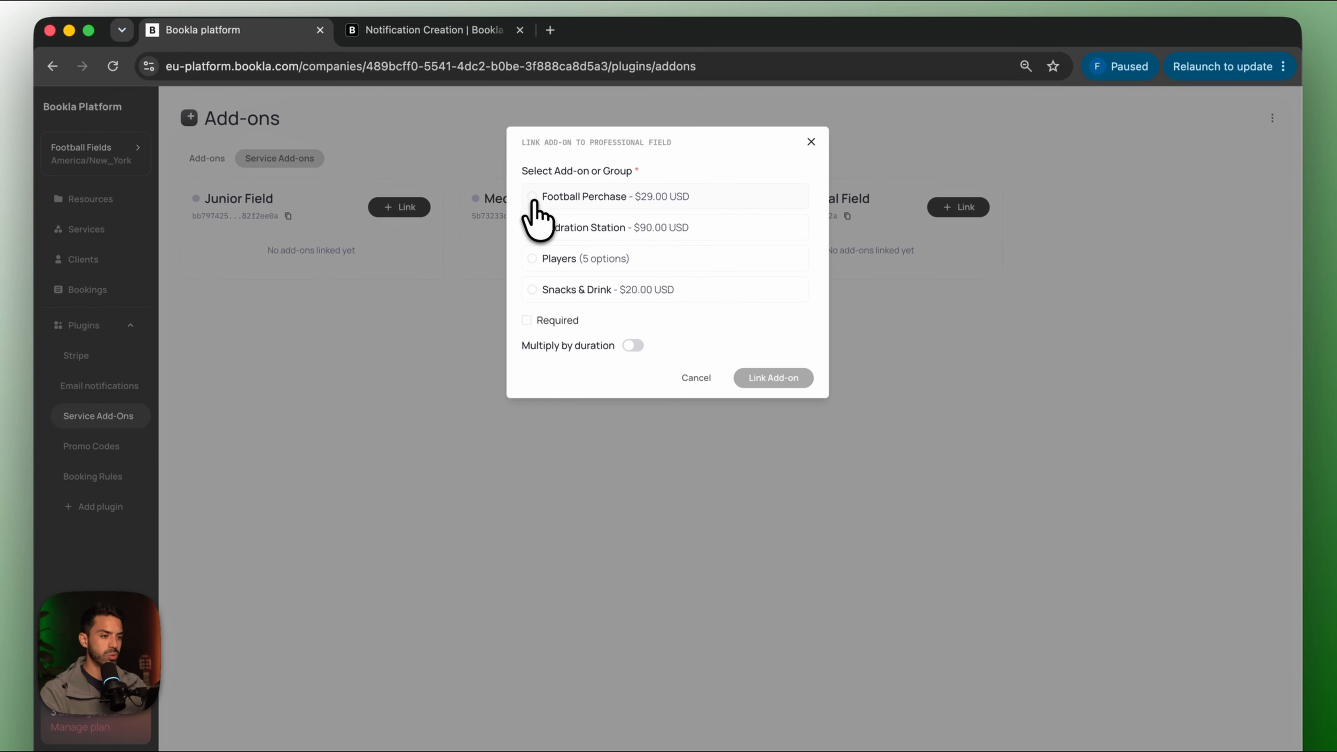
left_click(532, 228)
left_click(756, 404)
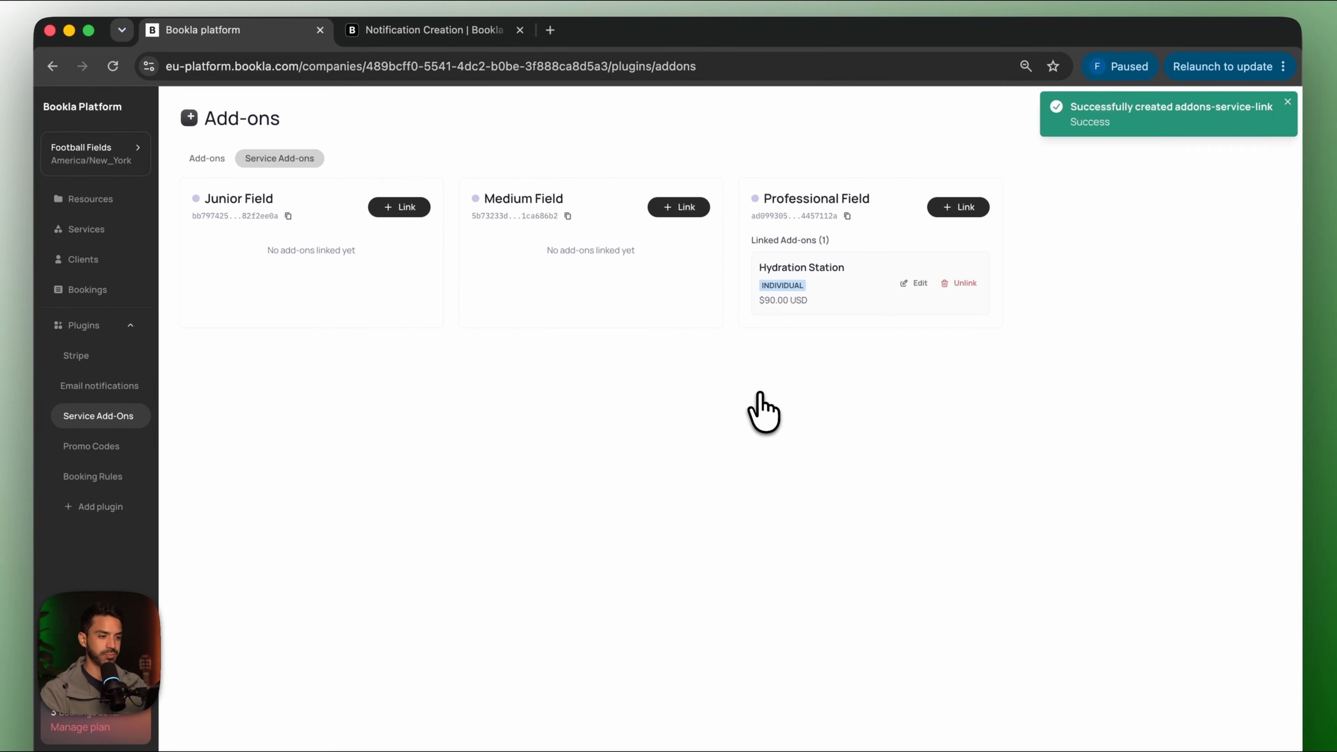
Link the Players group and Football Perchase to Medium Field.
left_click(678, 208)
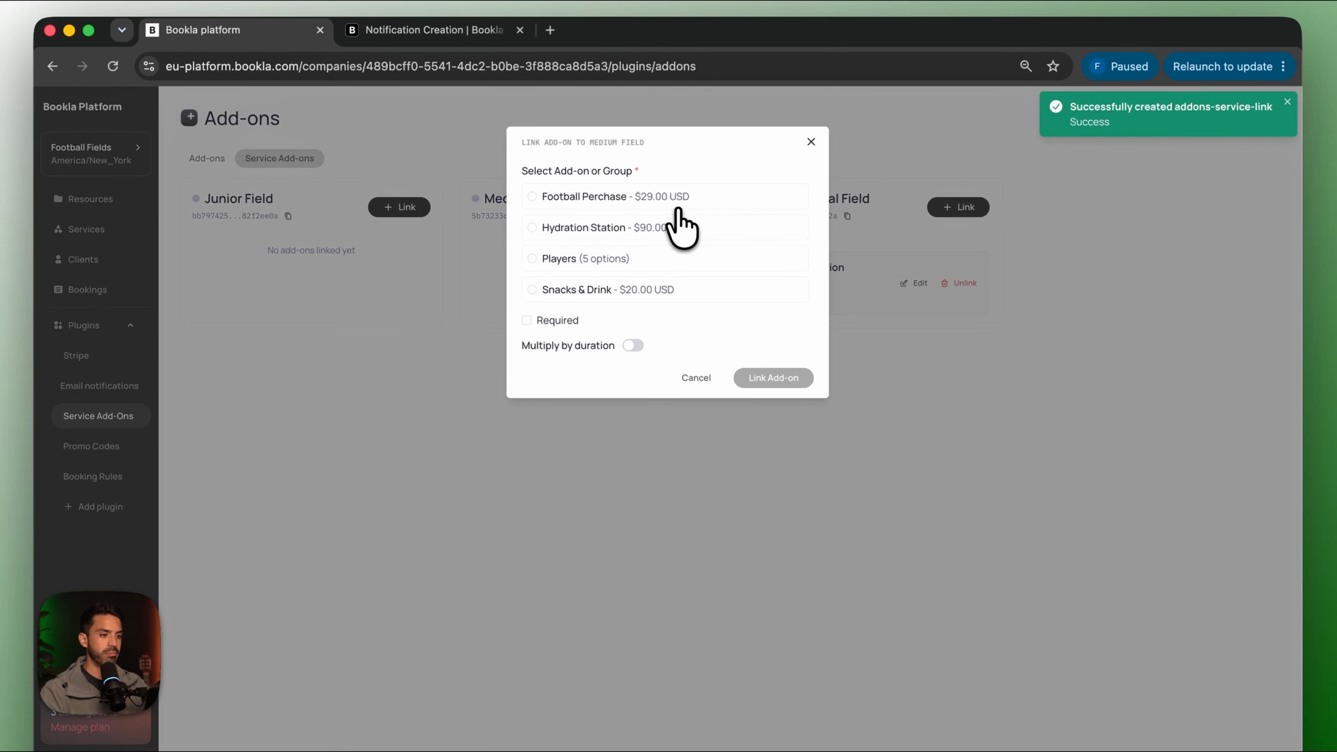
left_click(531, 196)
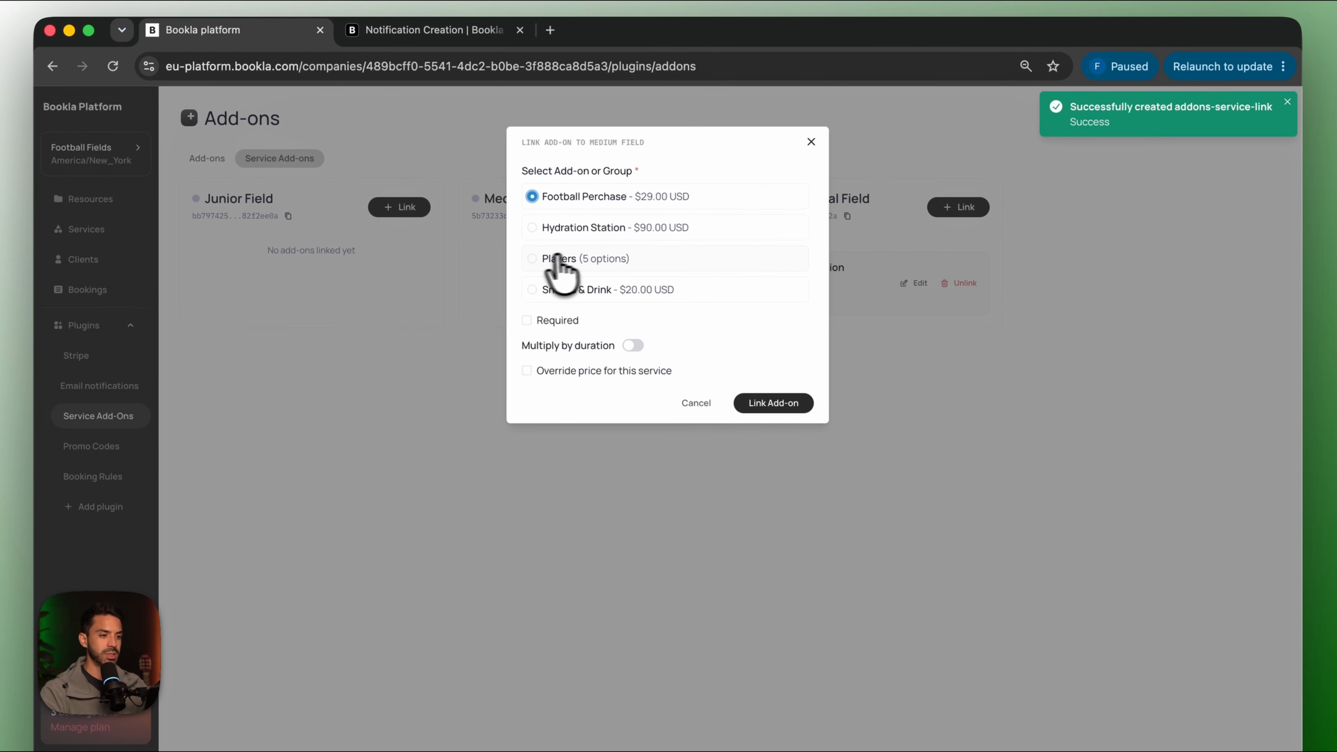
left_click(538, 260)
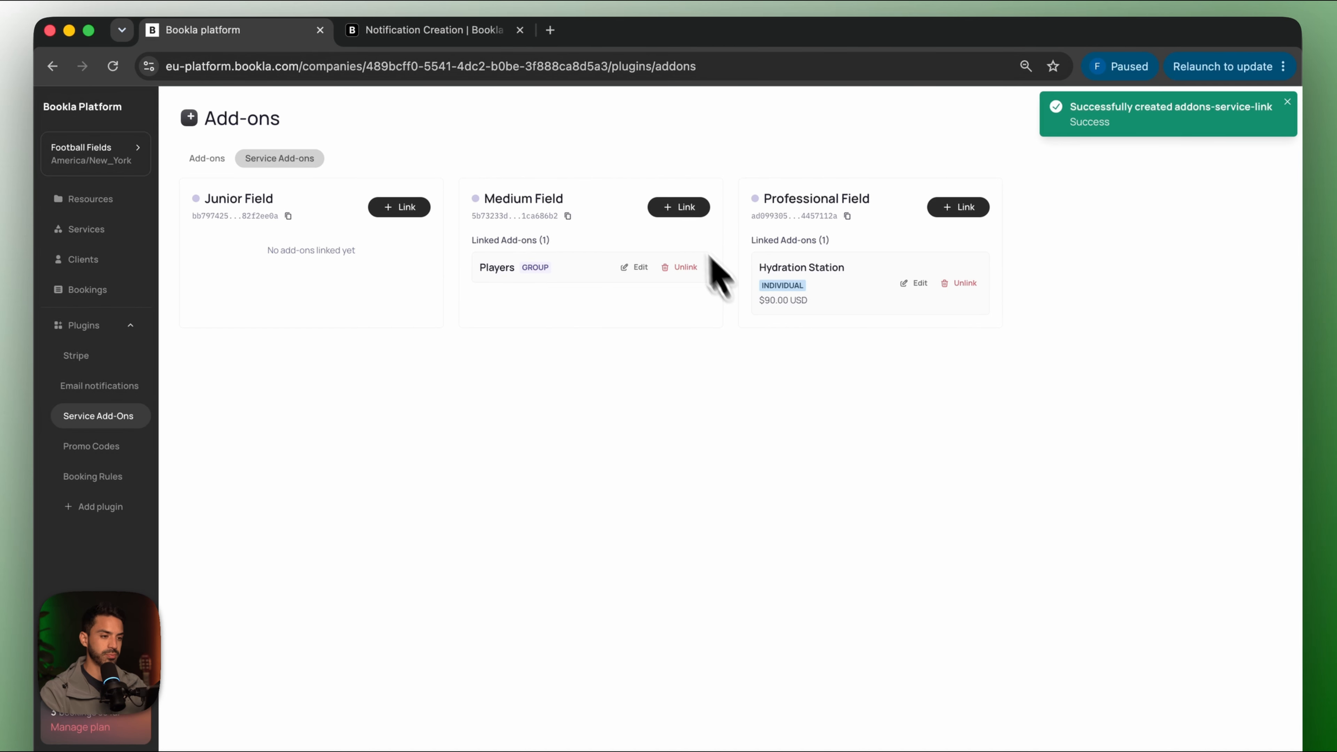
left_click(678, 207)
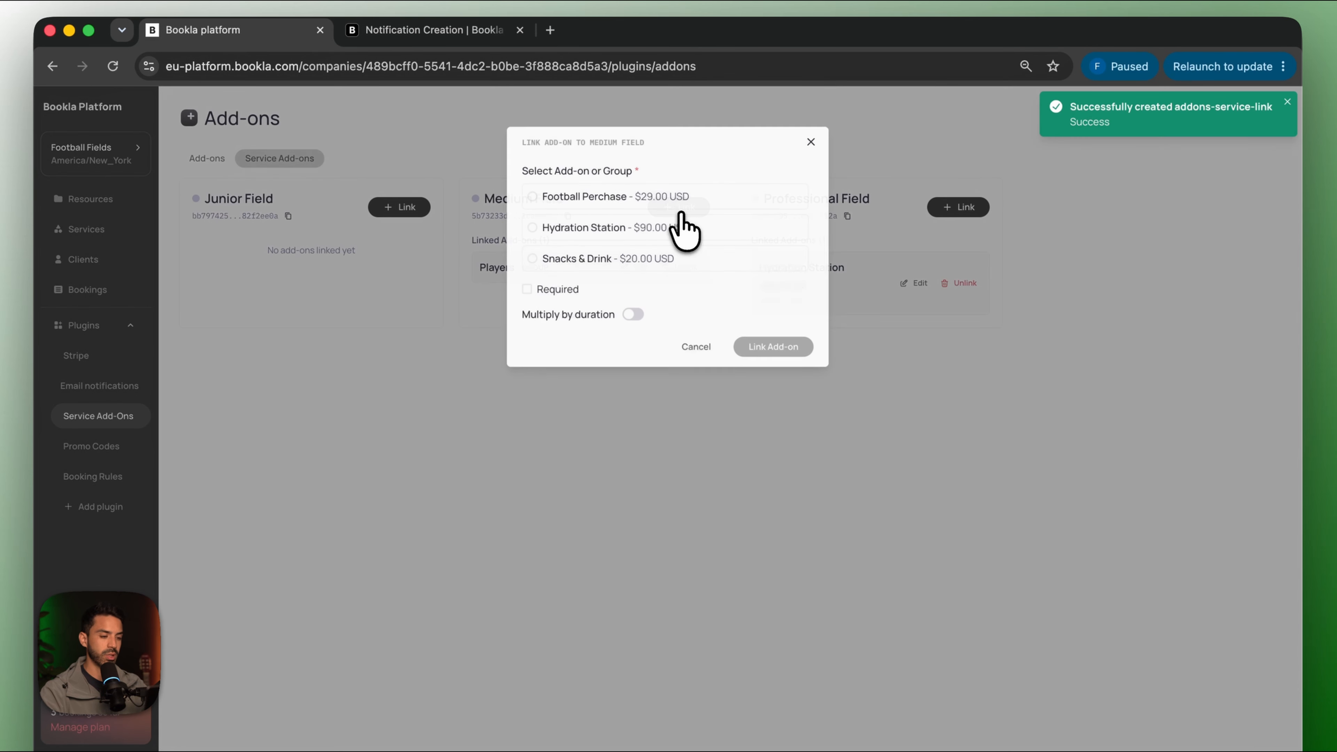
left_click(532, 196)
left_click(782, 378)
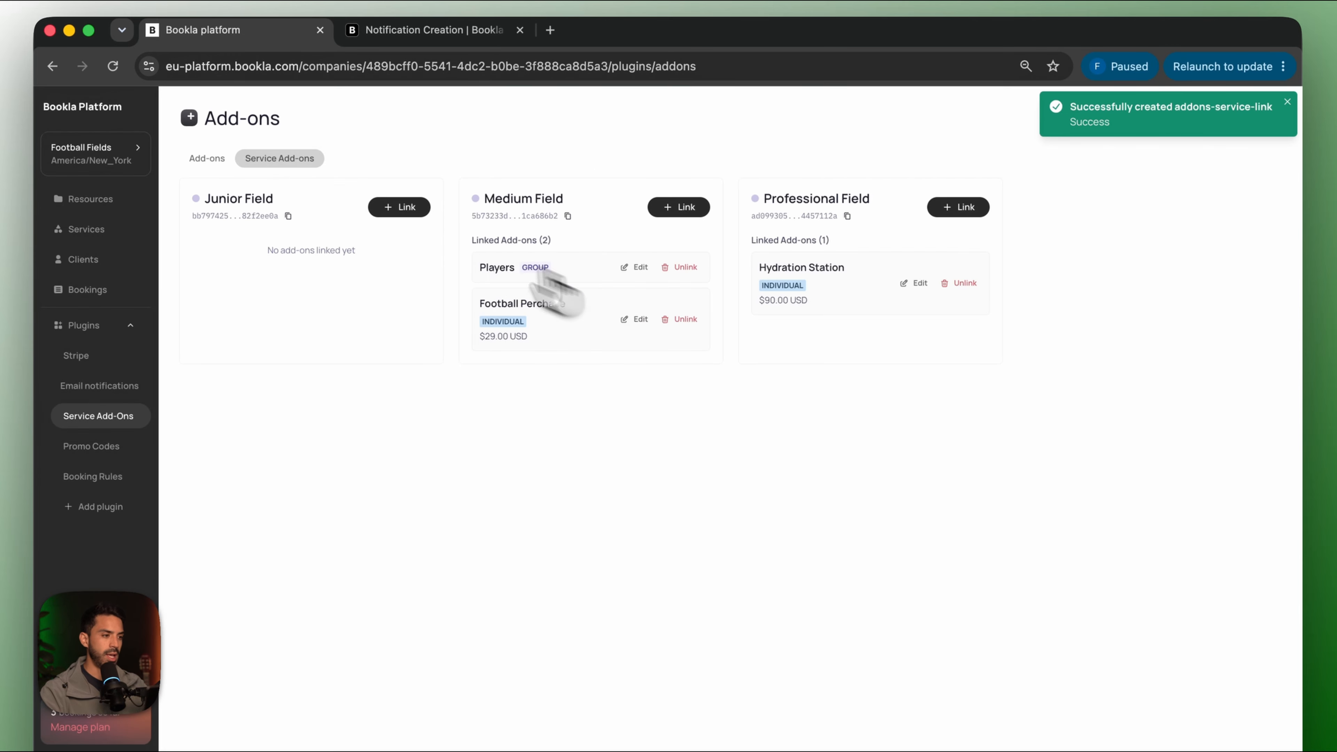
Link Snacks & Drink and Football Perchase to Junior Field.
left_click(400, 207)
left_click(538, 292)
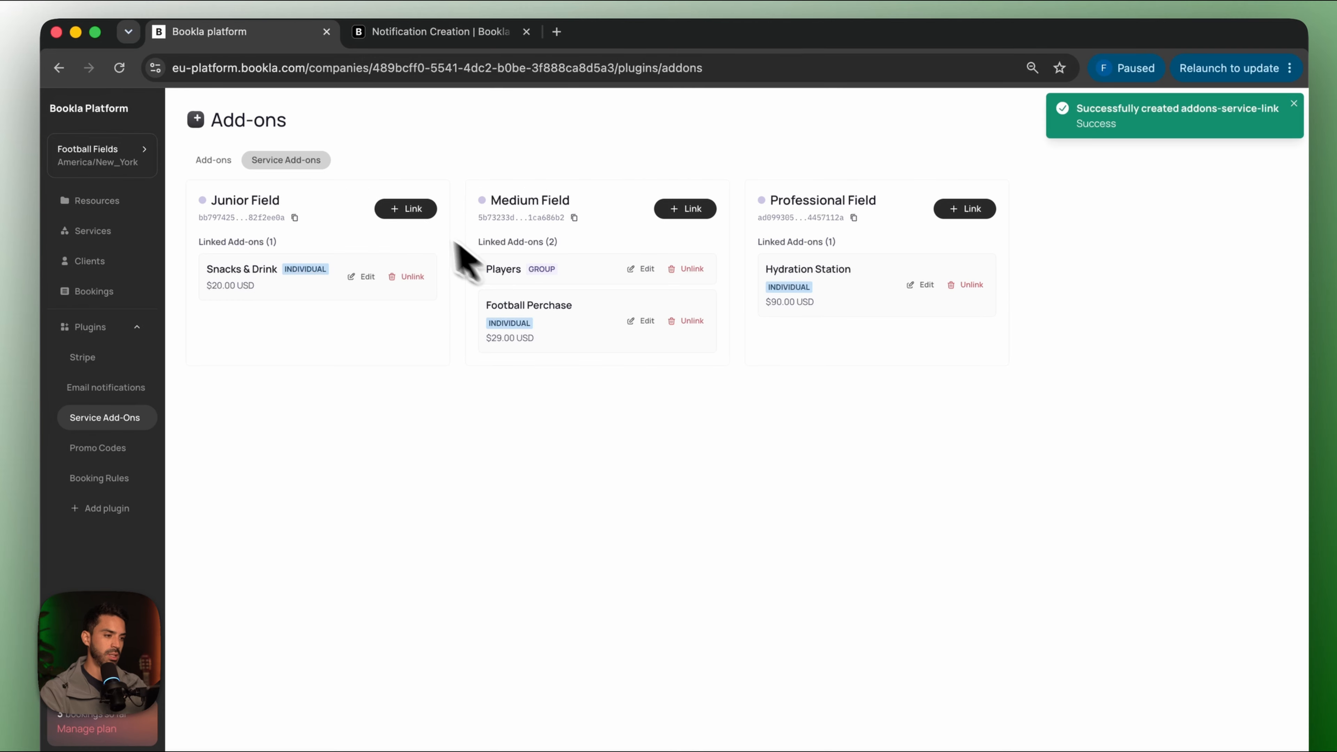
left_click(418, 217)
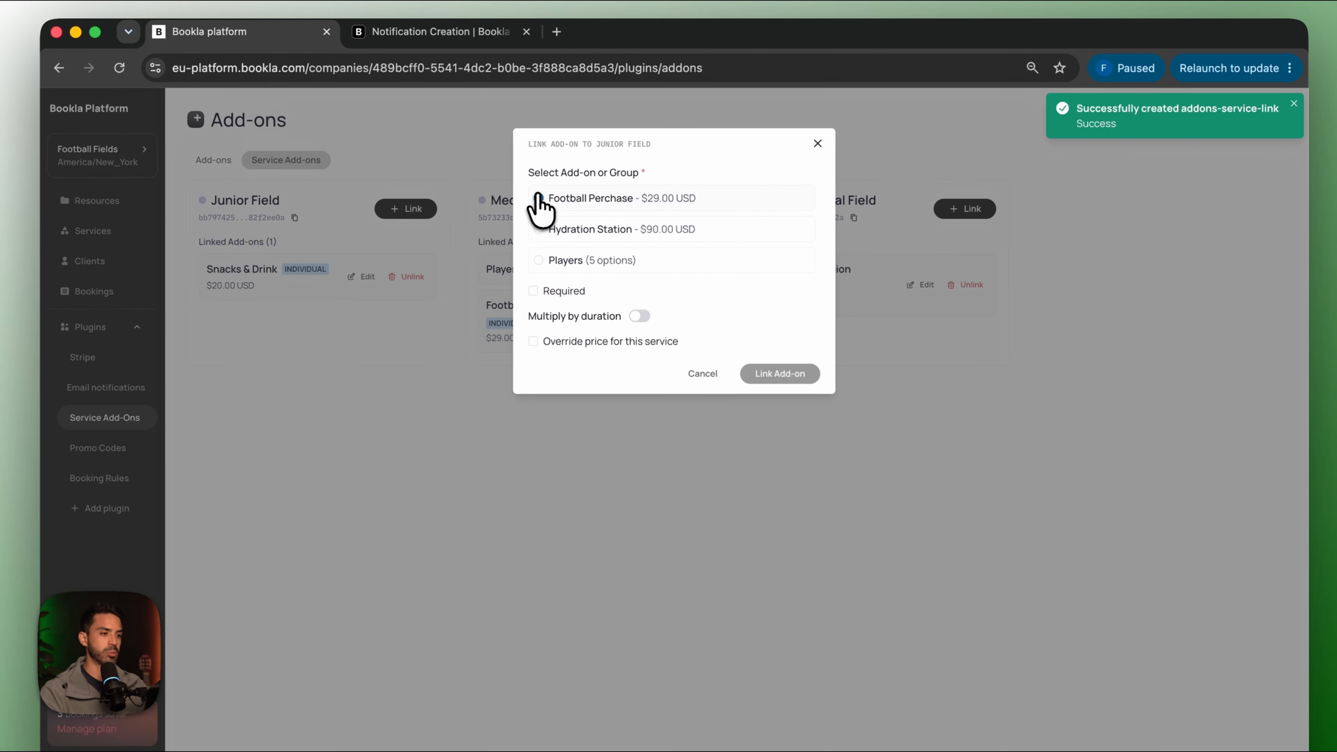
left_click(774, 375)
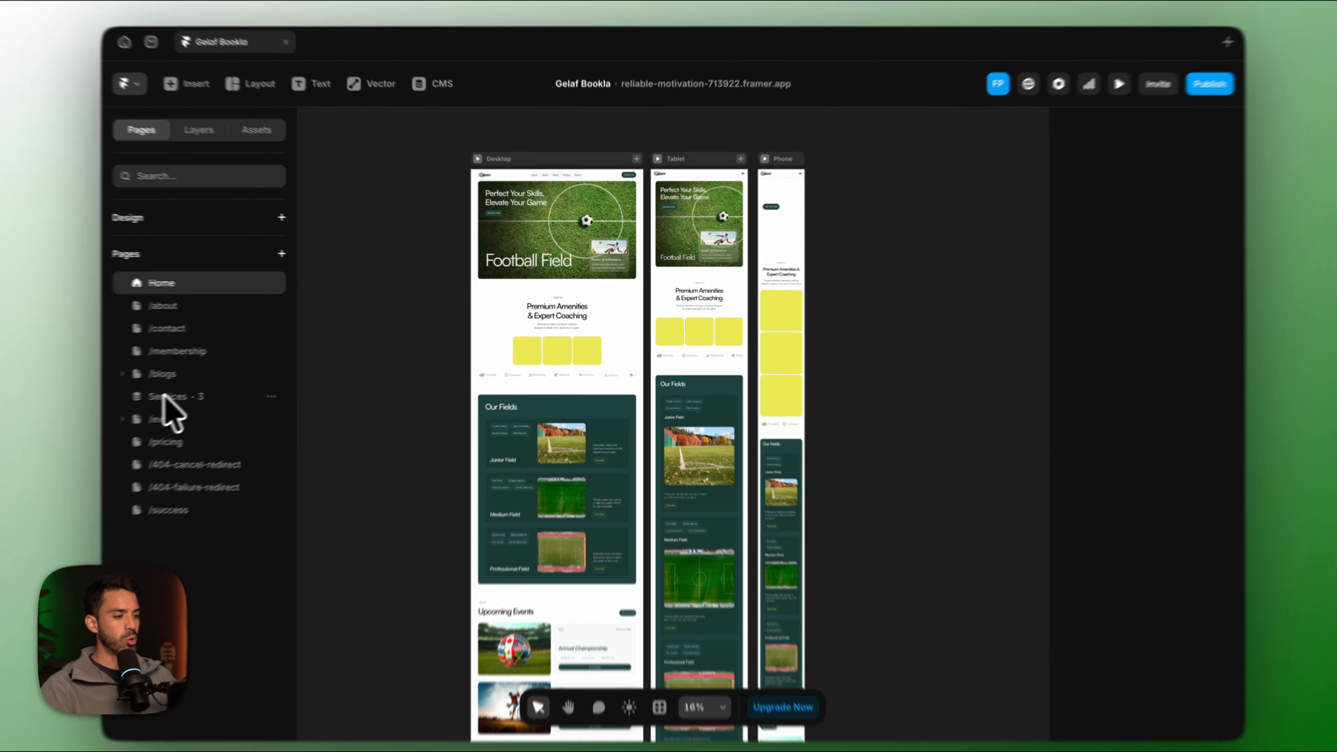
On the Services detail page, view Junior Field, Medium Field, then Professional Field.
left_click(197, 388)
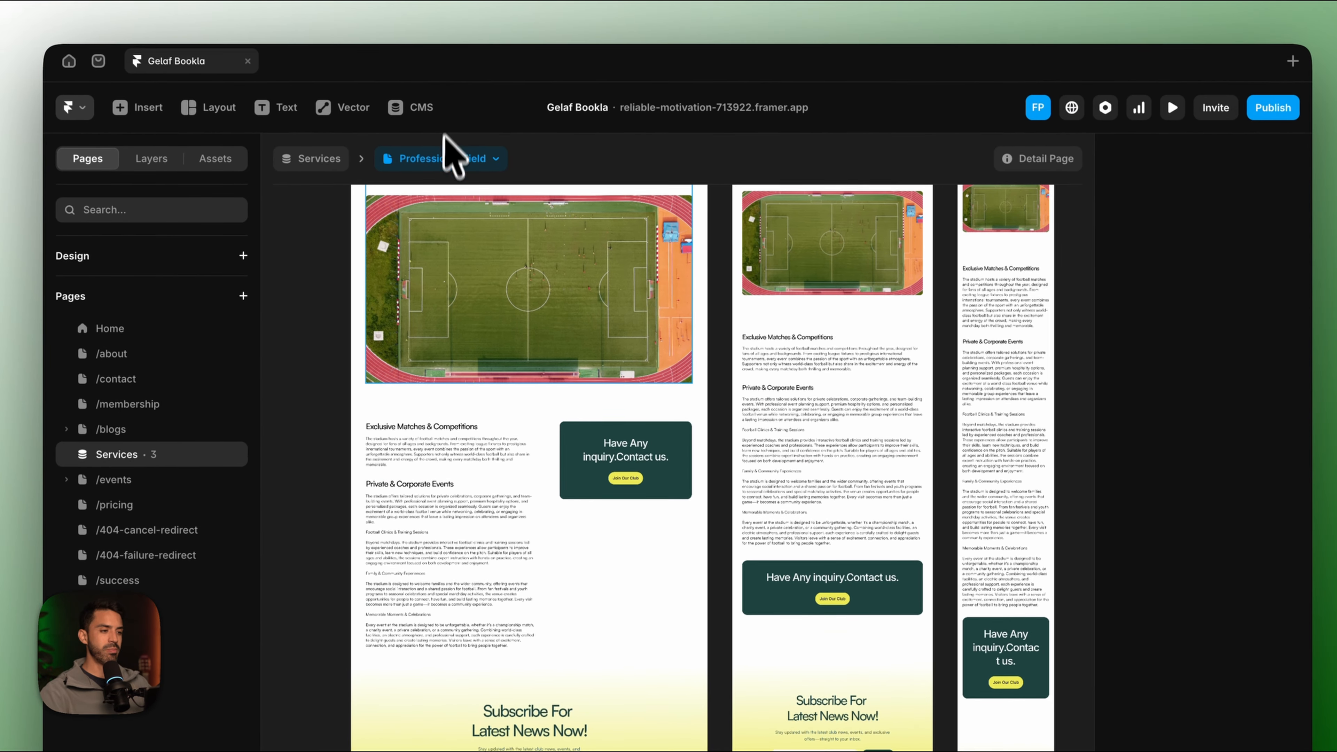
left_click(447, 112)
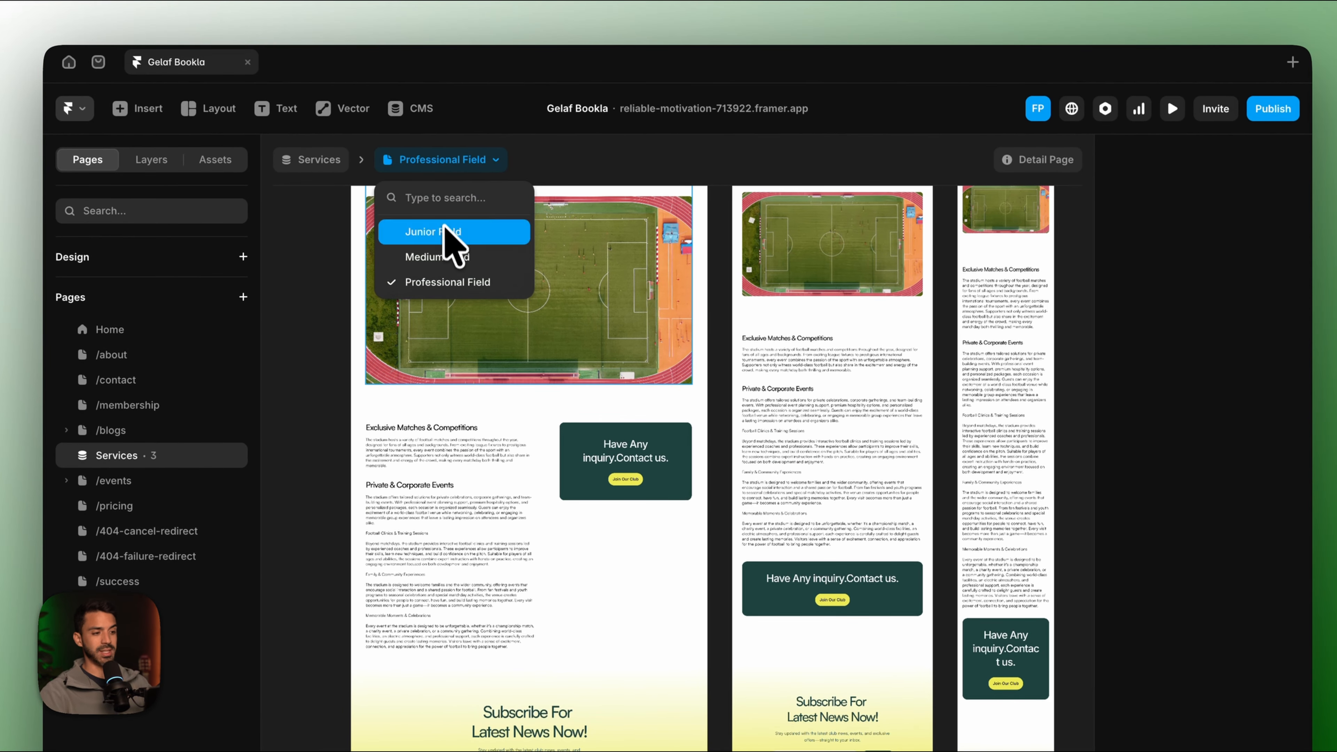
left_click(446, 232)
left_click(442, 159)
left_click(442, 257)
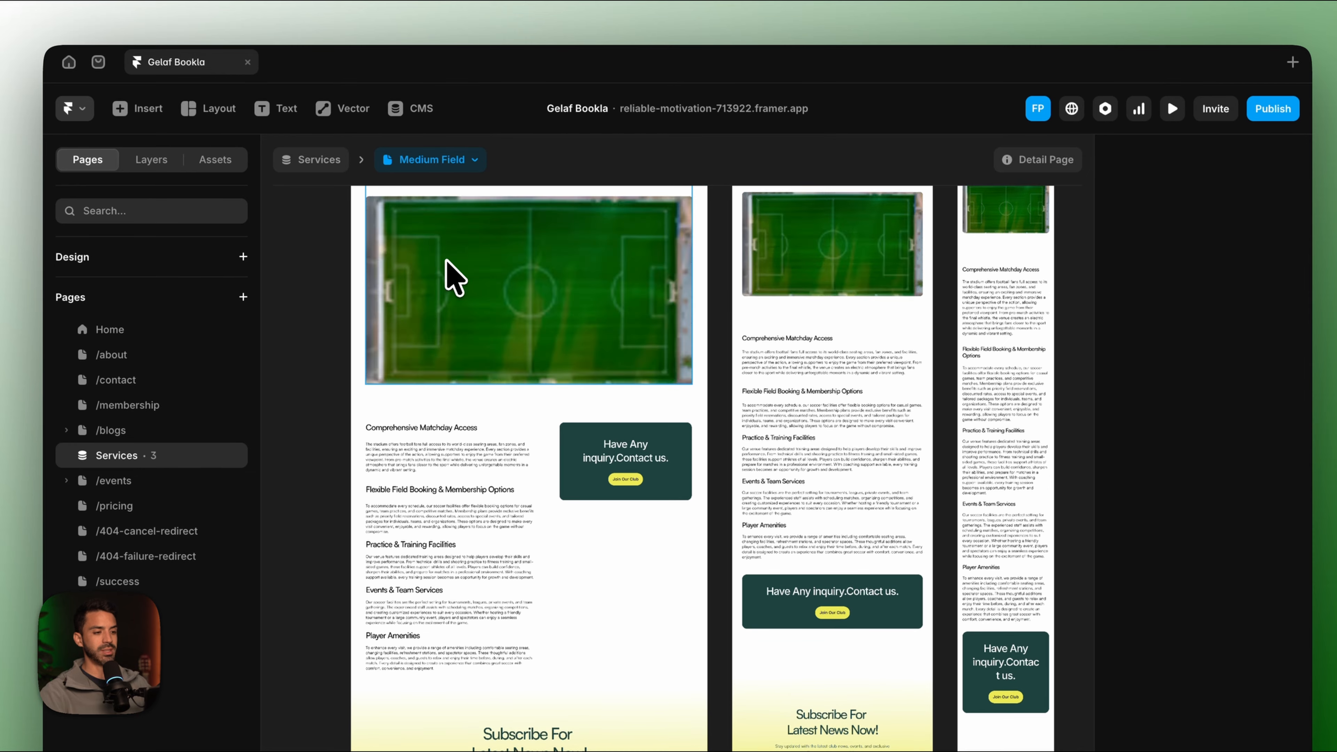
left_click(436, 160)
left_click(454, 282)
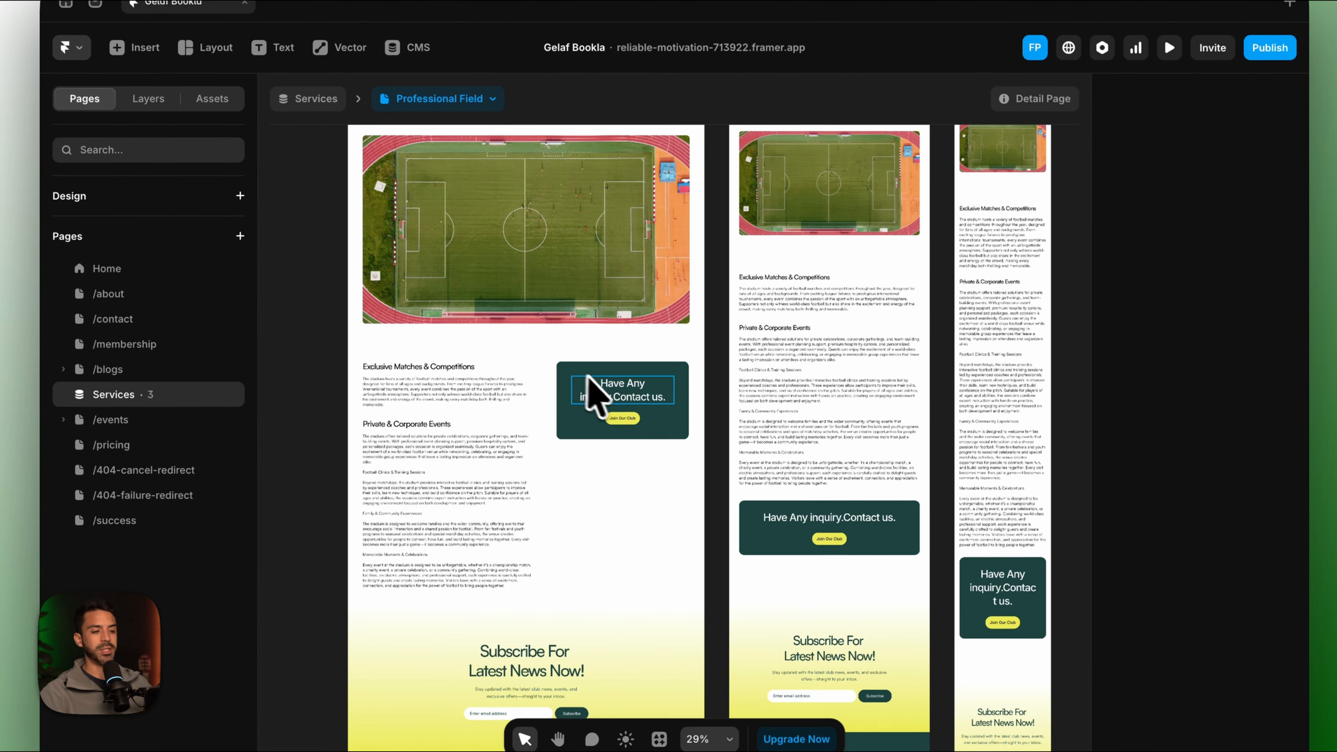
scroll(608, 443, "up", 5)
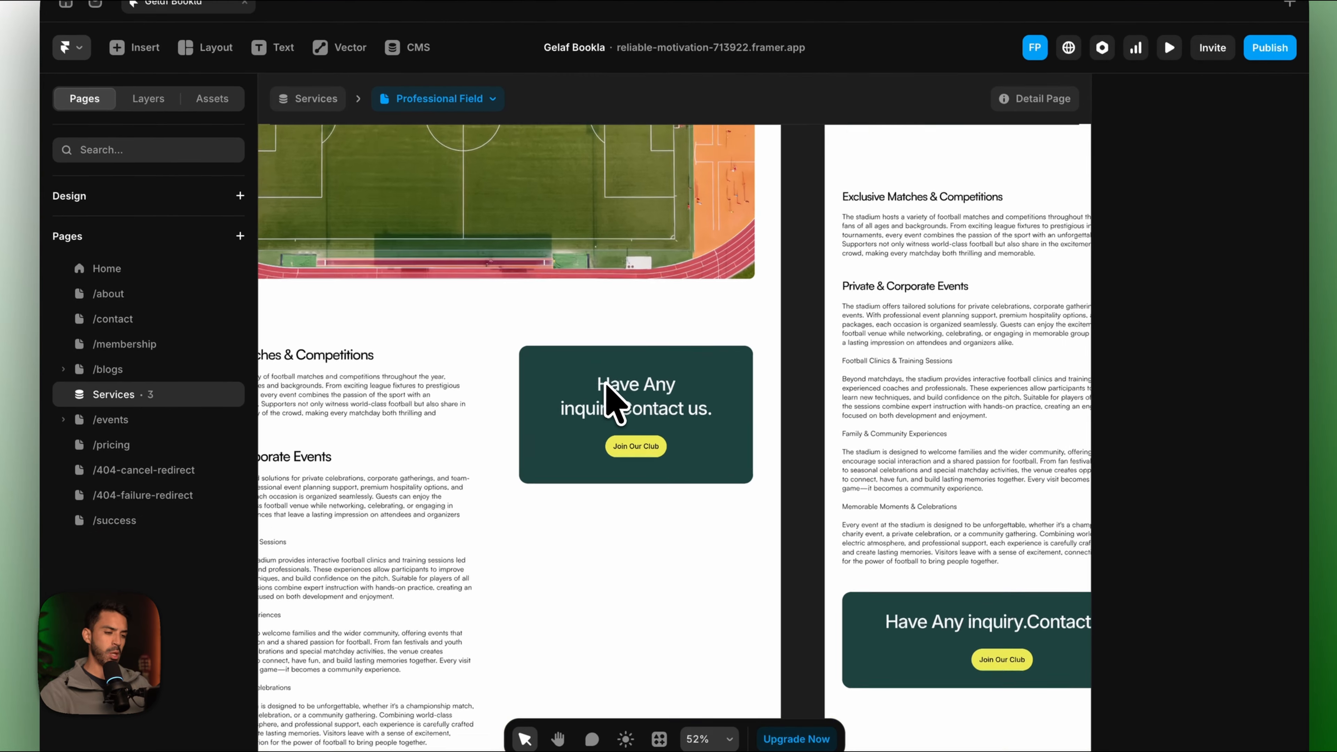
scroll(606, 383, "up", 1)
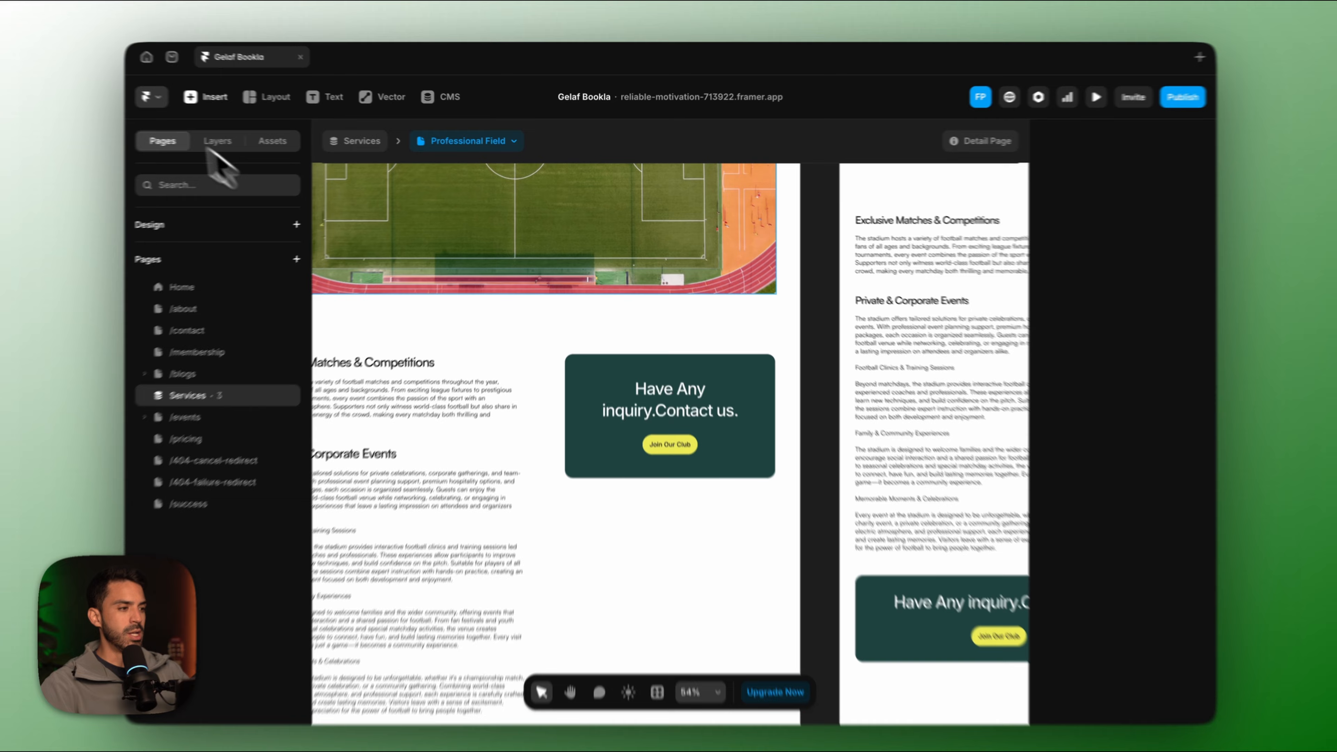
Find the Bookla plugin in the Framer Marketplace and open it in Gelaf Bookla.
left_click(166, 99)
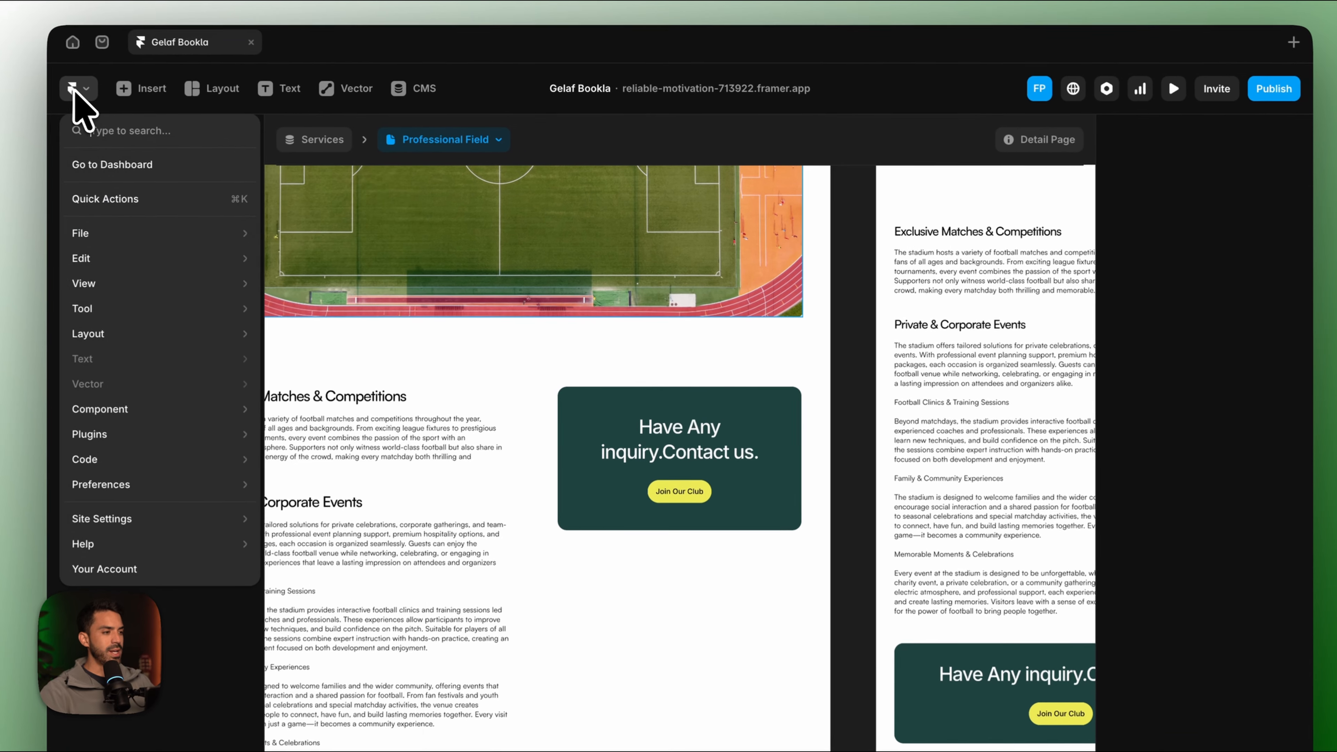
mouse_move(134, 436)
left_click(292, 437)
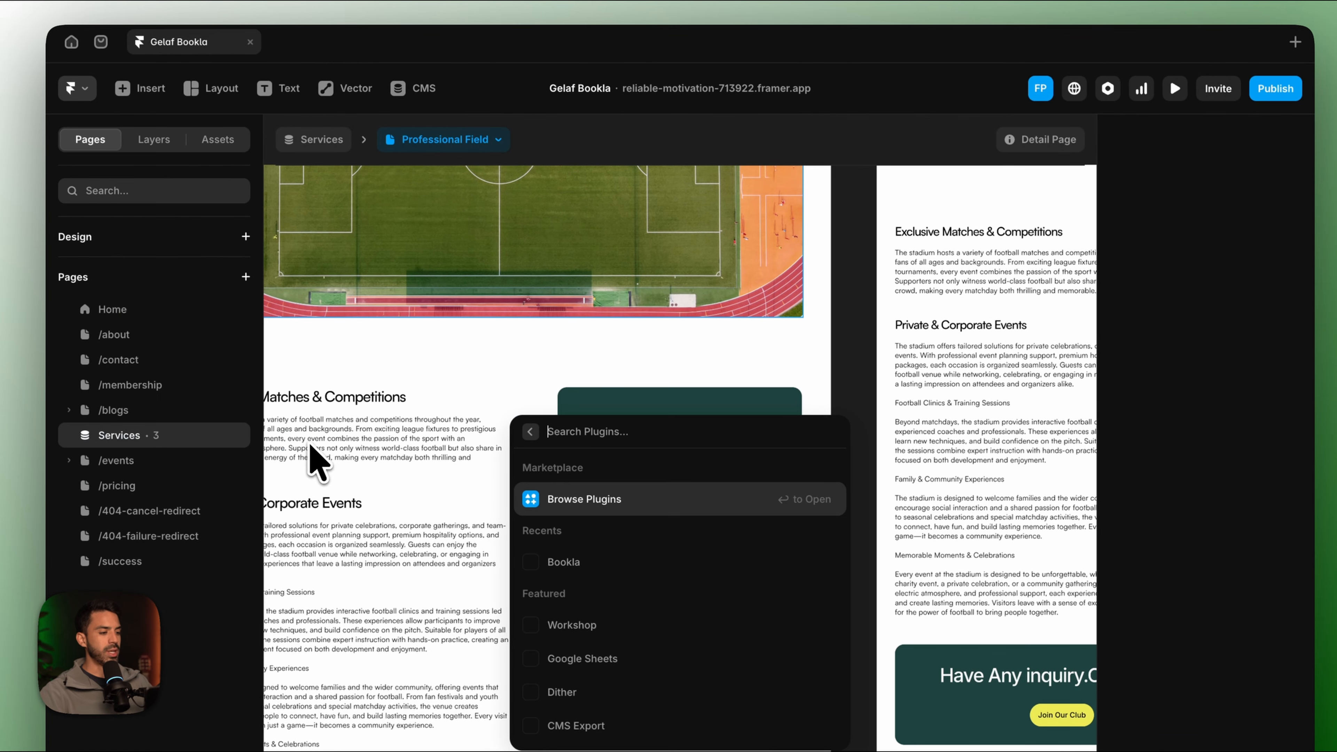
left_click(582, 499)
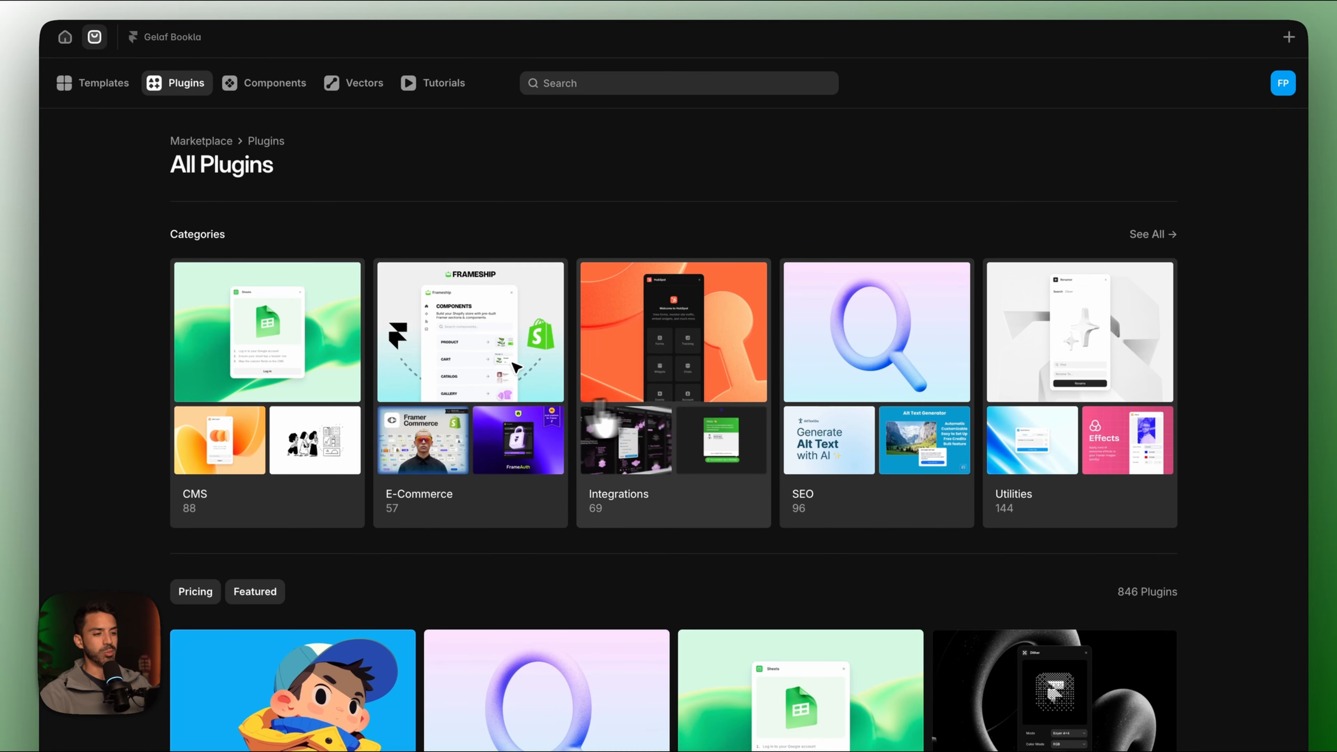
left_click(651, 84)
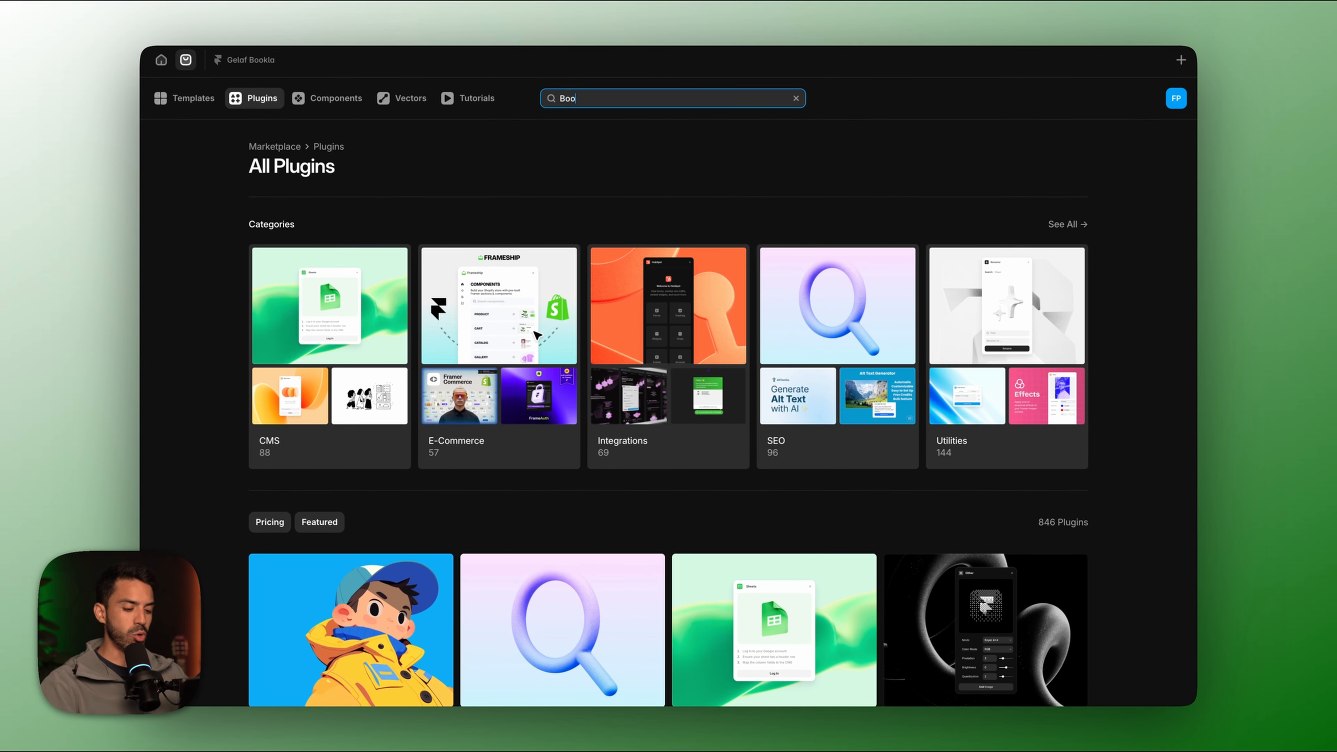
key("Return")
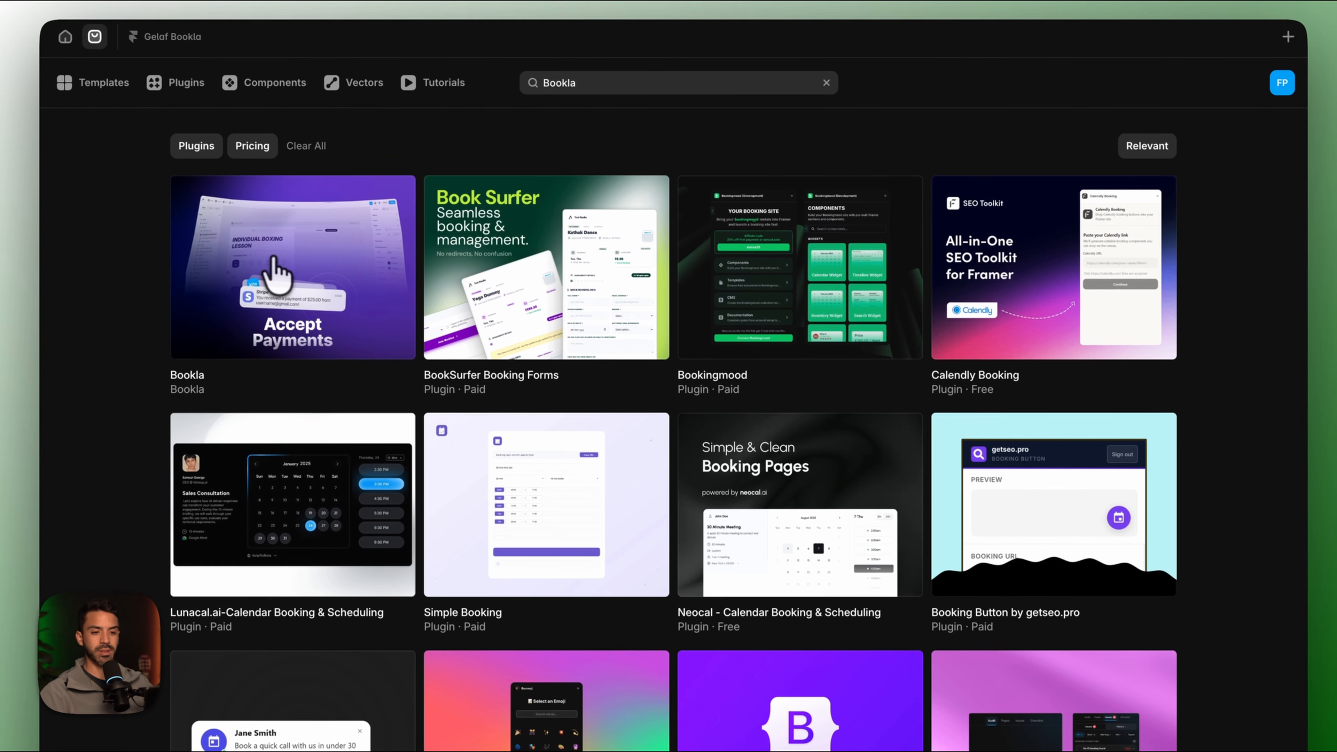
left_click(344, 258)
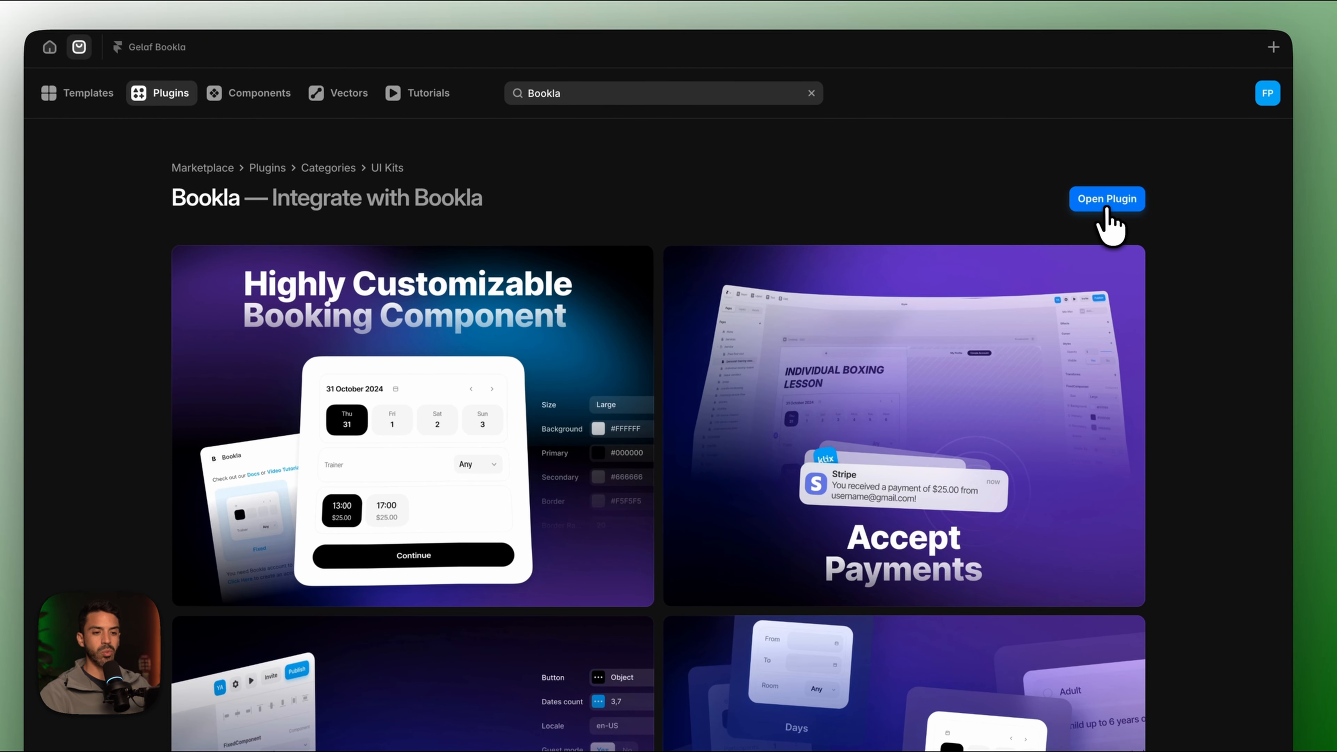
left_click(1107, 201)
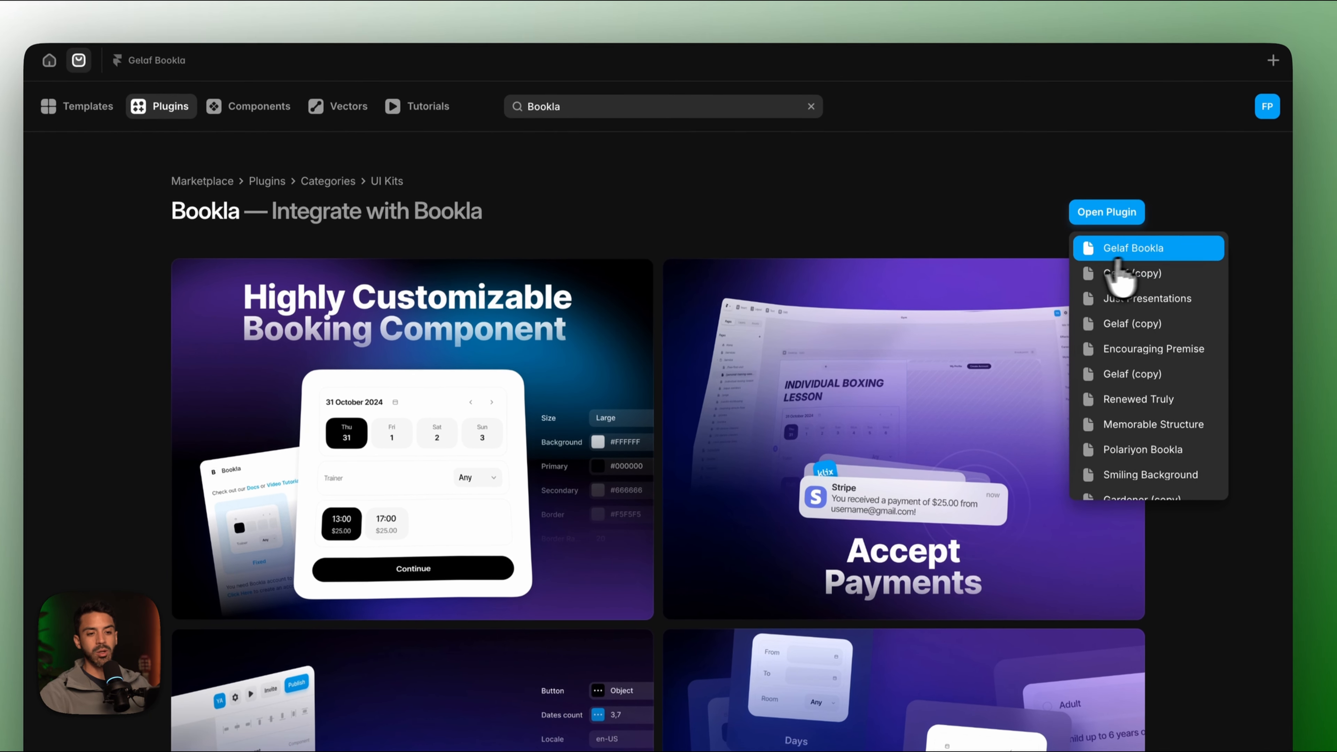
left_click(1113, 245)
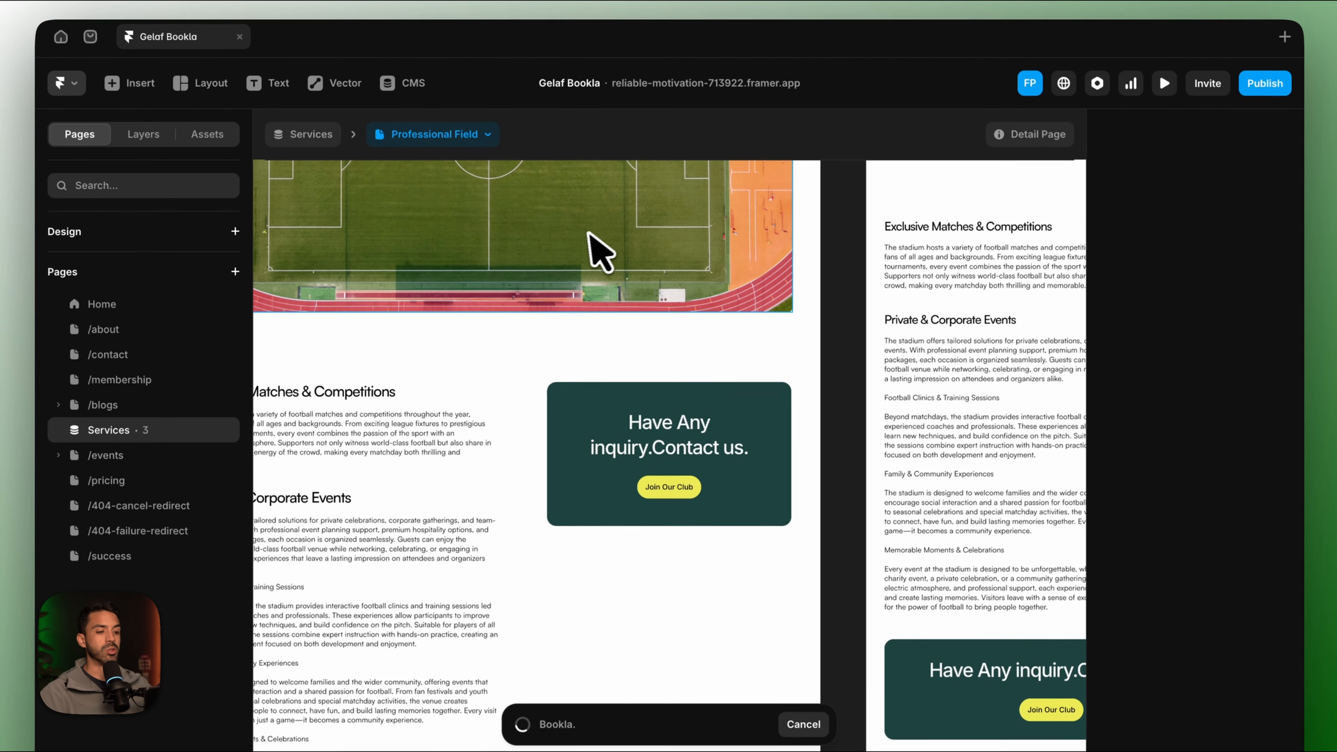
Insert the Bookla Flexible booking component onto the Professional Field page.
scroll(636, 465, "down", 5)
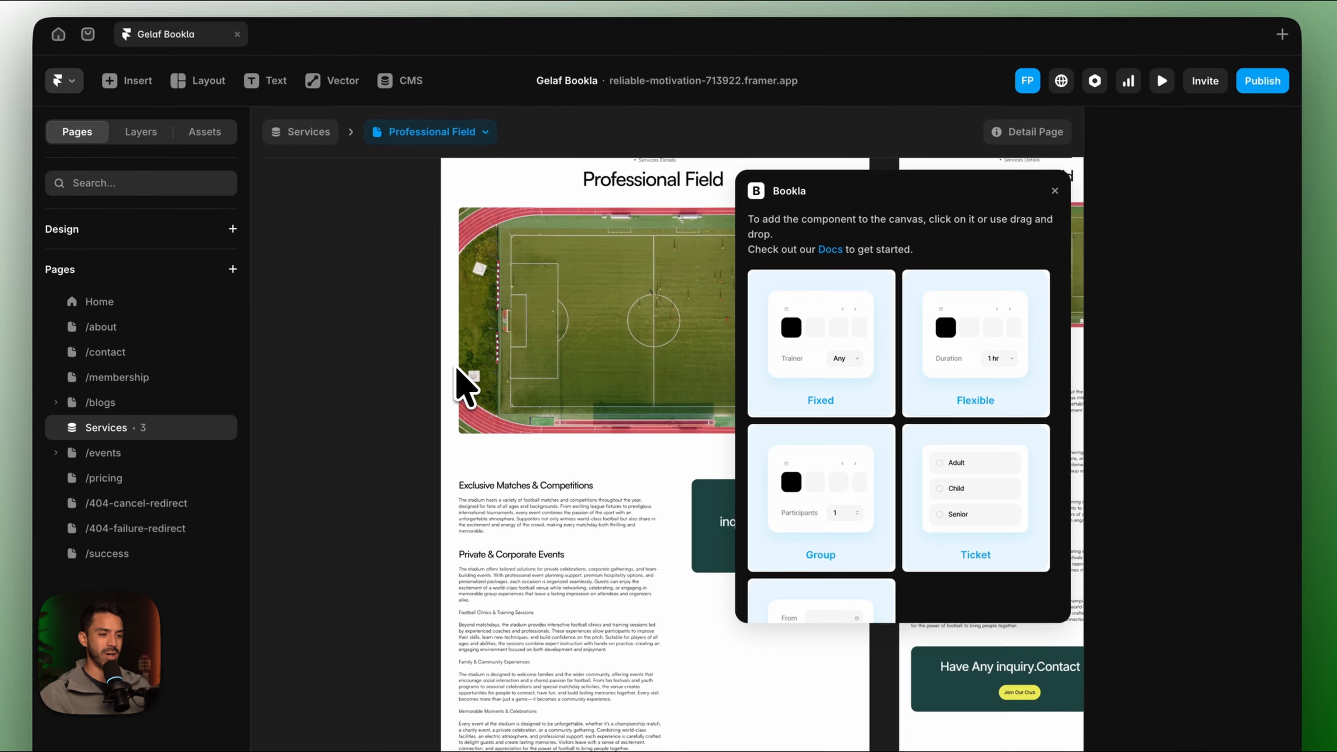
left_click(1054, 190)
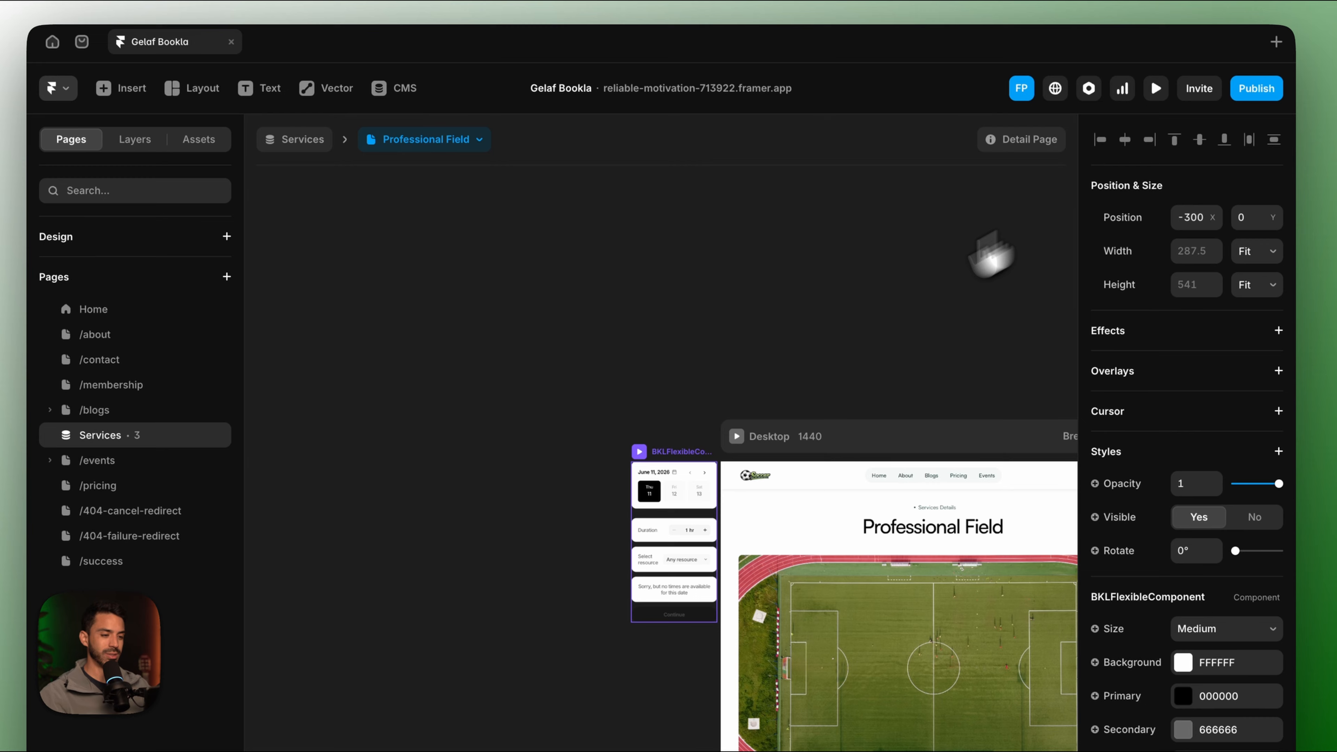
scroll(762, 374, "right", 6)
scroll(762, 374, "down", 8)
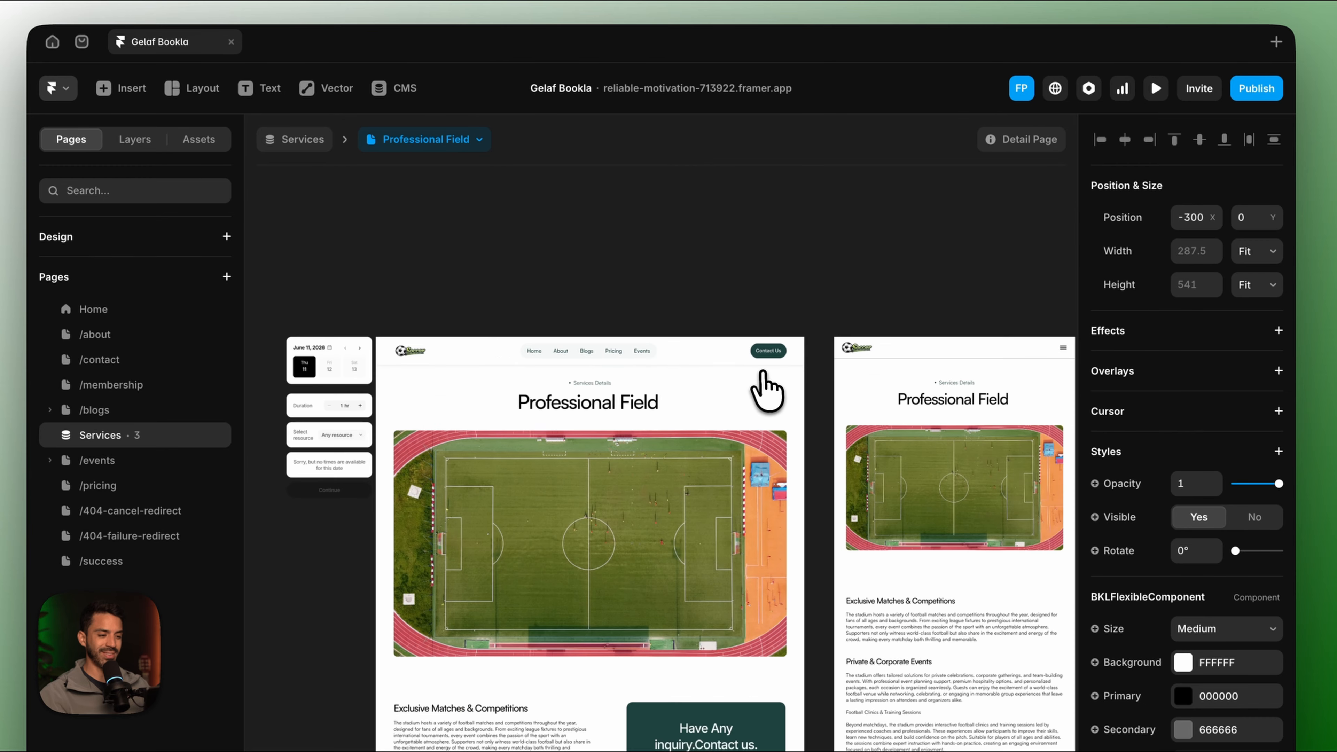
scroll(762, 374, "left", 1)
left_click_drag(395, 169, 677, 294)
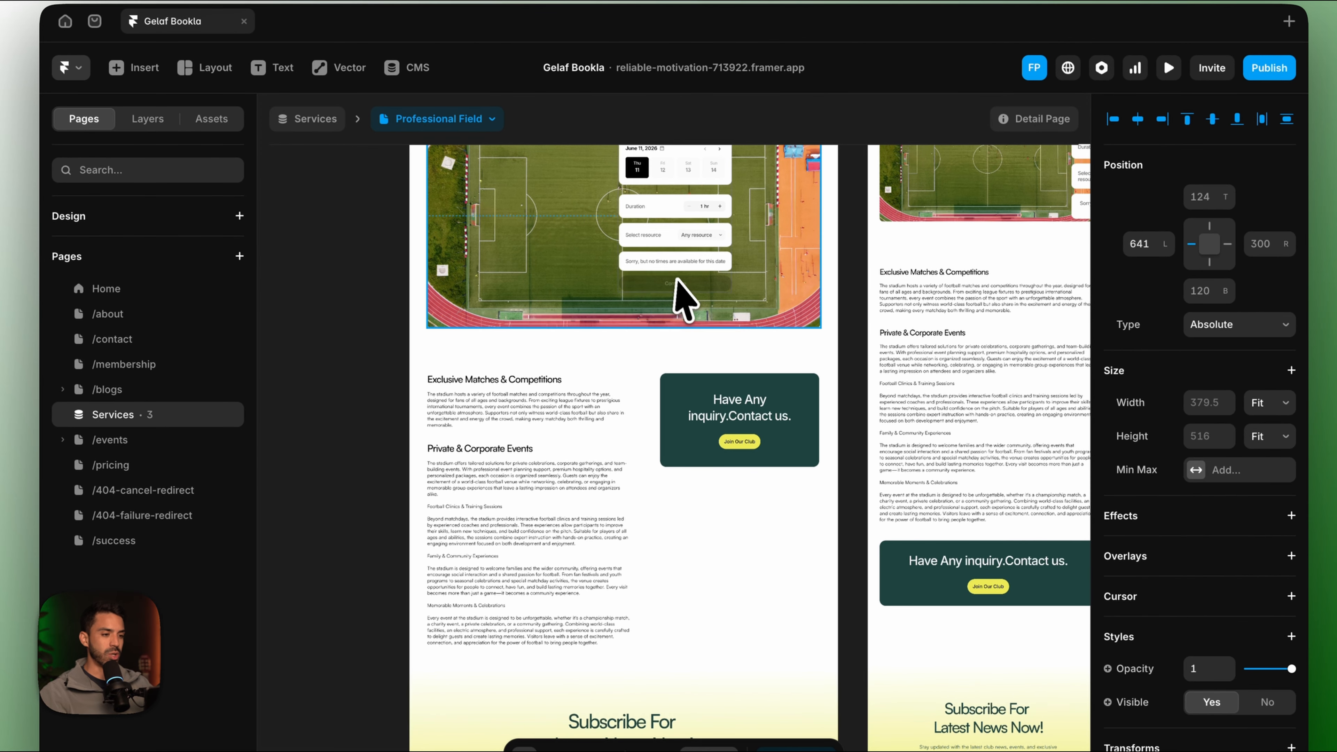
scroll(677, 298, "up", 3)
left_click_drag(559, 519, 557, 516)
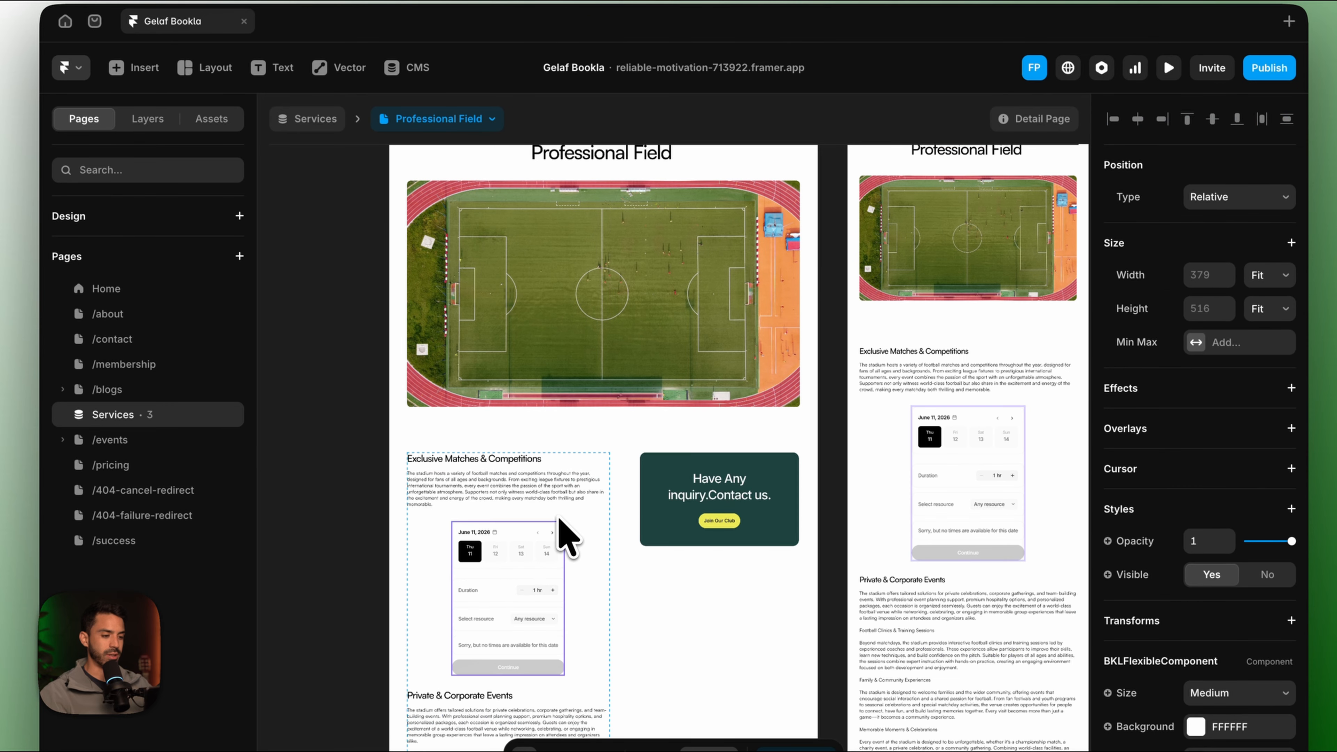
key("super+z")
scroll(555, 487, "left", 3)
scroll(555, 487, "down", 1)
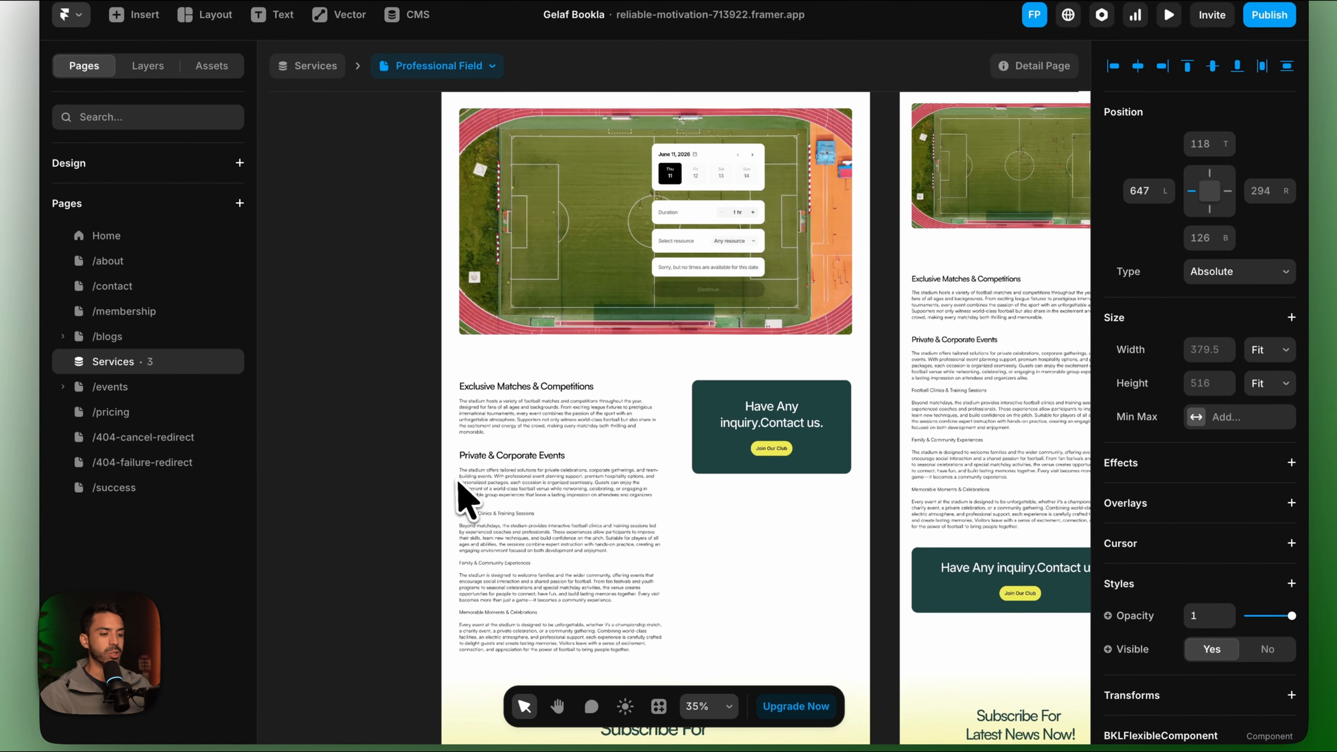
Replace the Banner contact card with BKLFlexibleComponent and delete the leftover widget.
left_click(734, 403)
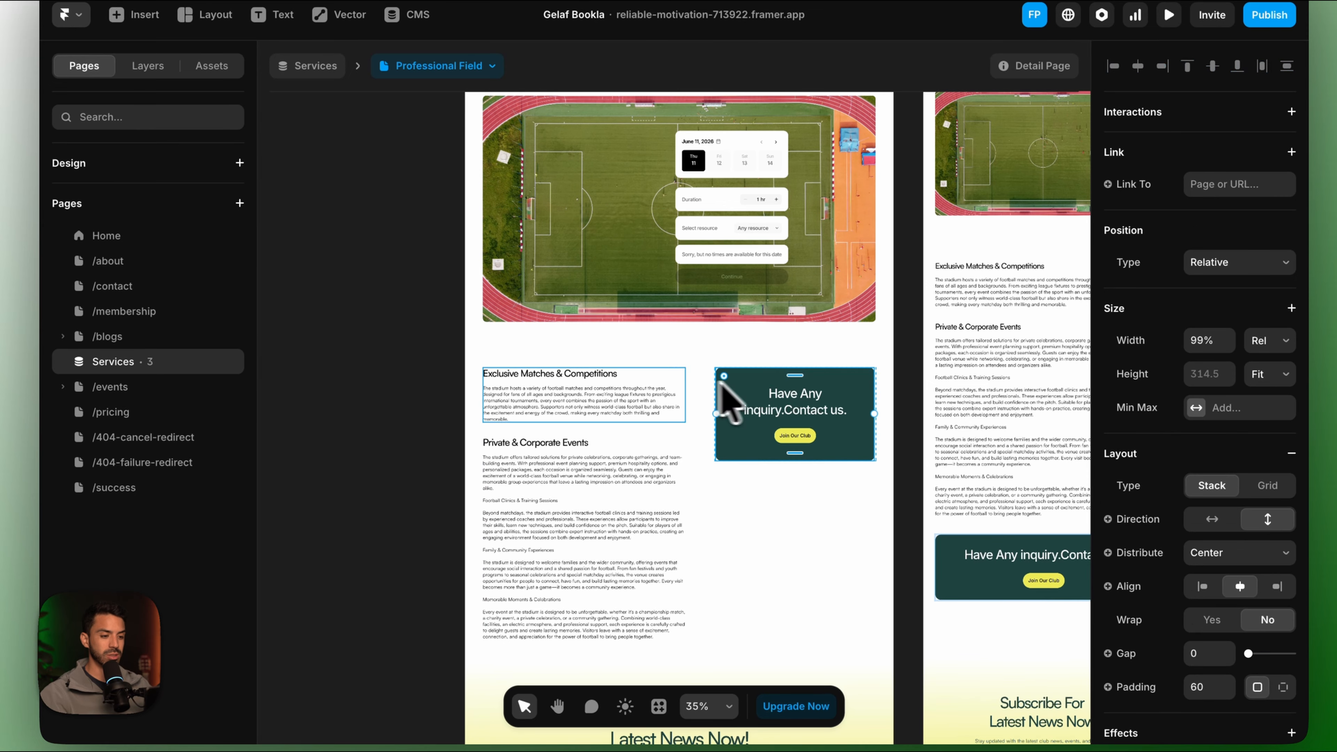
left_click(148, 66)
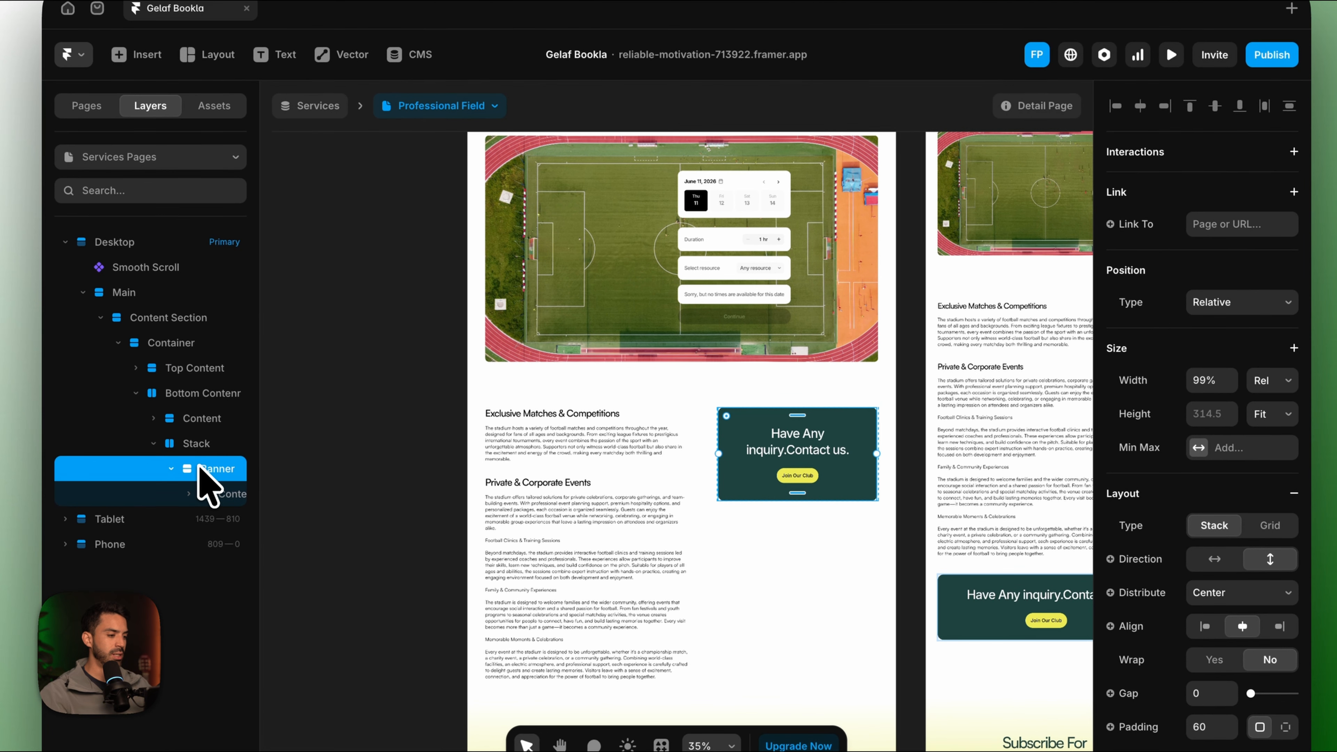
right_click(197, 448)
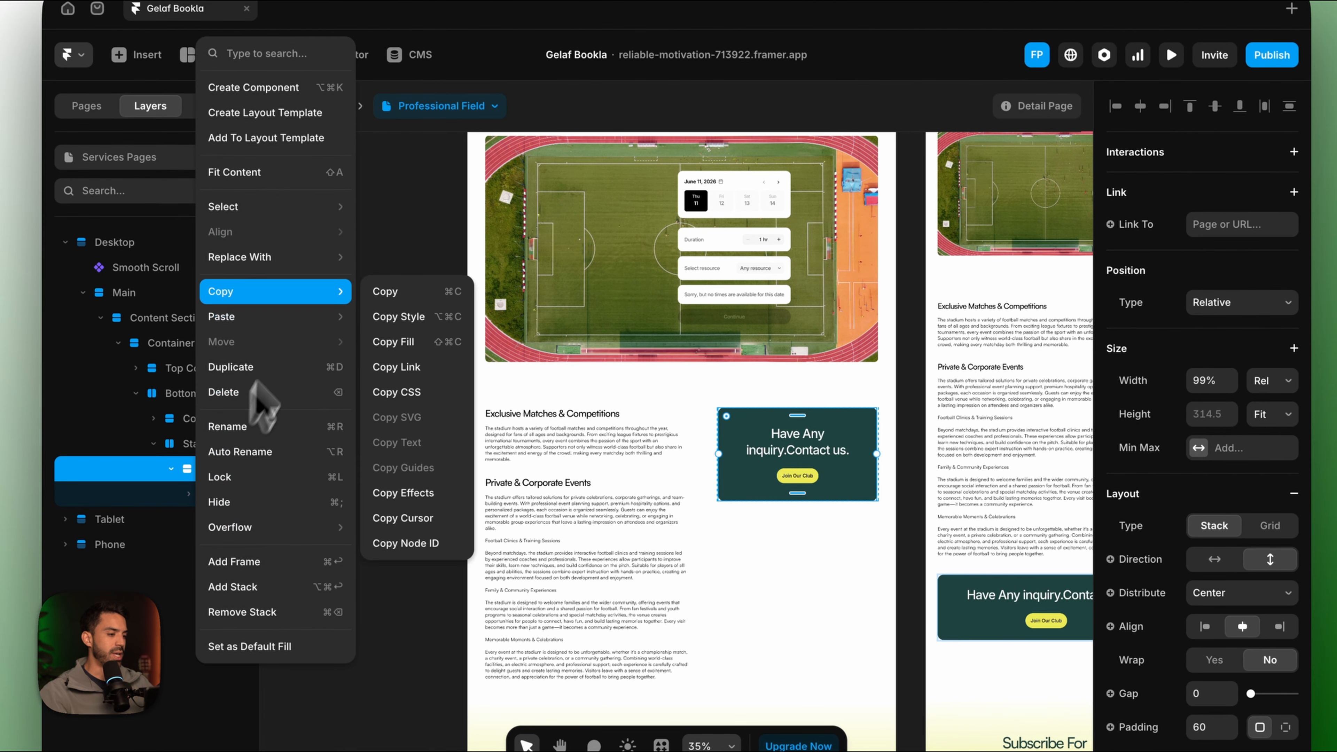
mouse_move(321, 258)
mouse_move(424, 256)
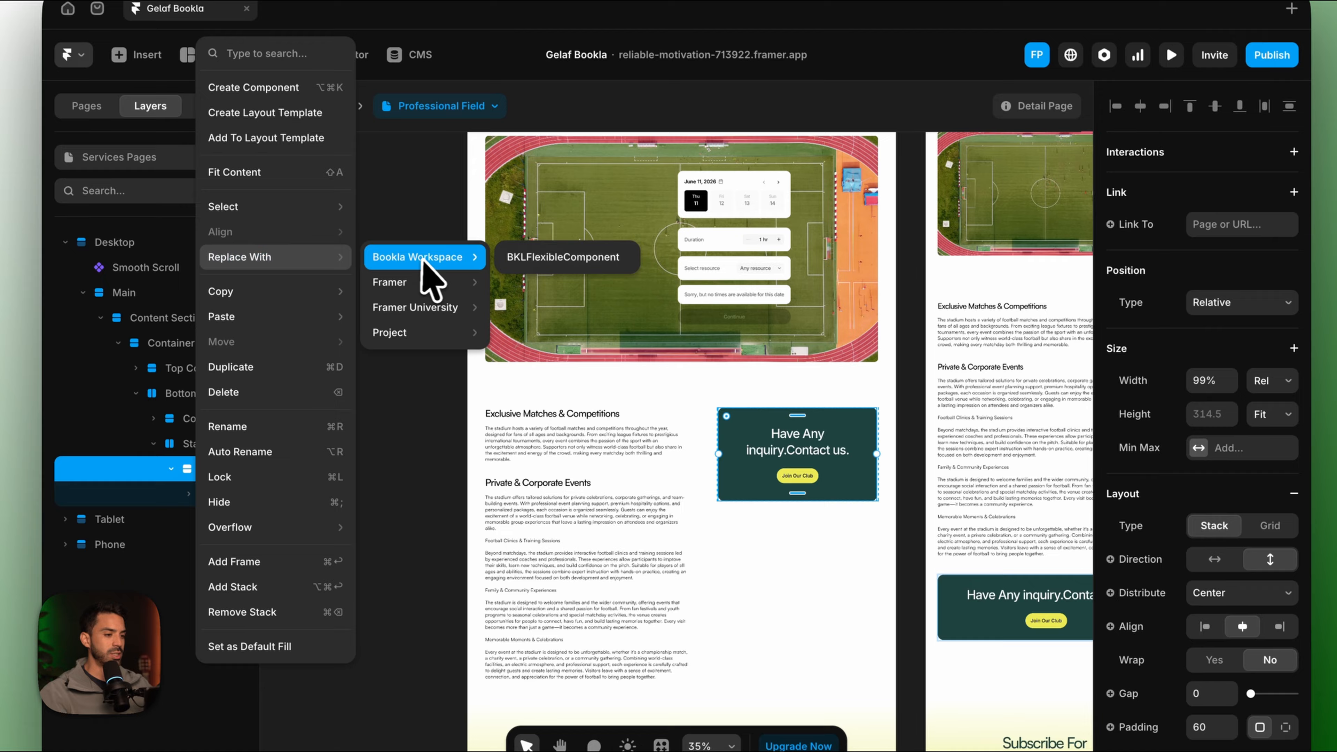
left_click(542, 261)
left_click(752, 248)
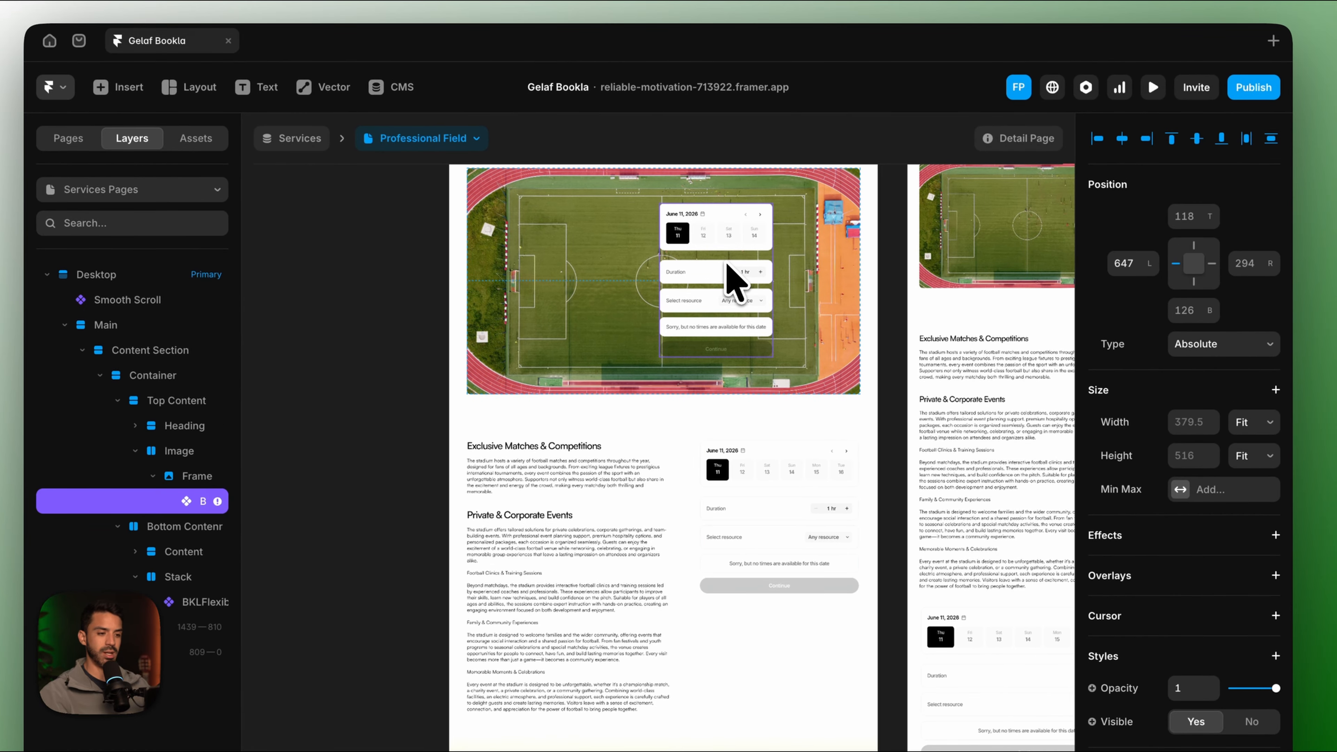
key("Delete")
Preview the page with the booking widget, then return to editing it.
scroll(826, 499, "up", 3)
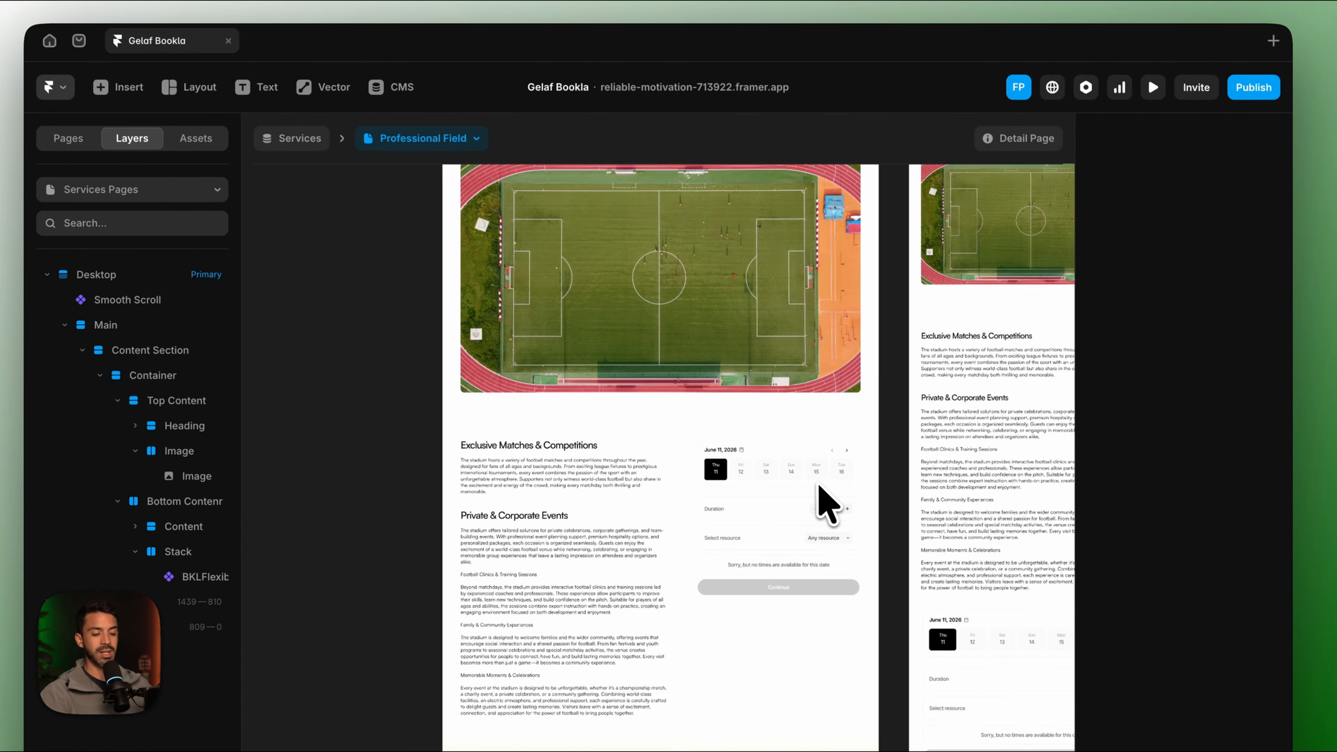
scroll(827, 499, "down", 5)
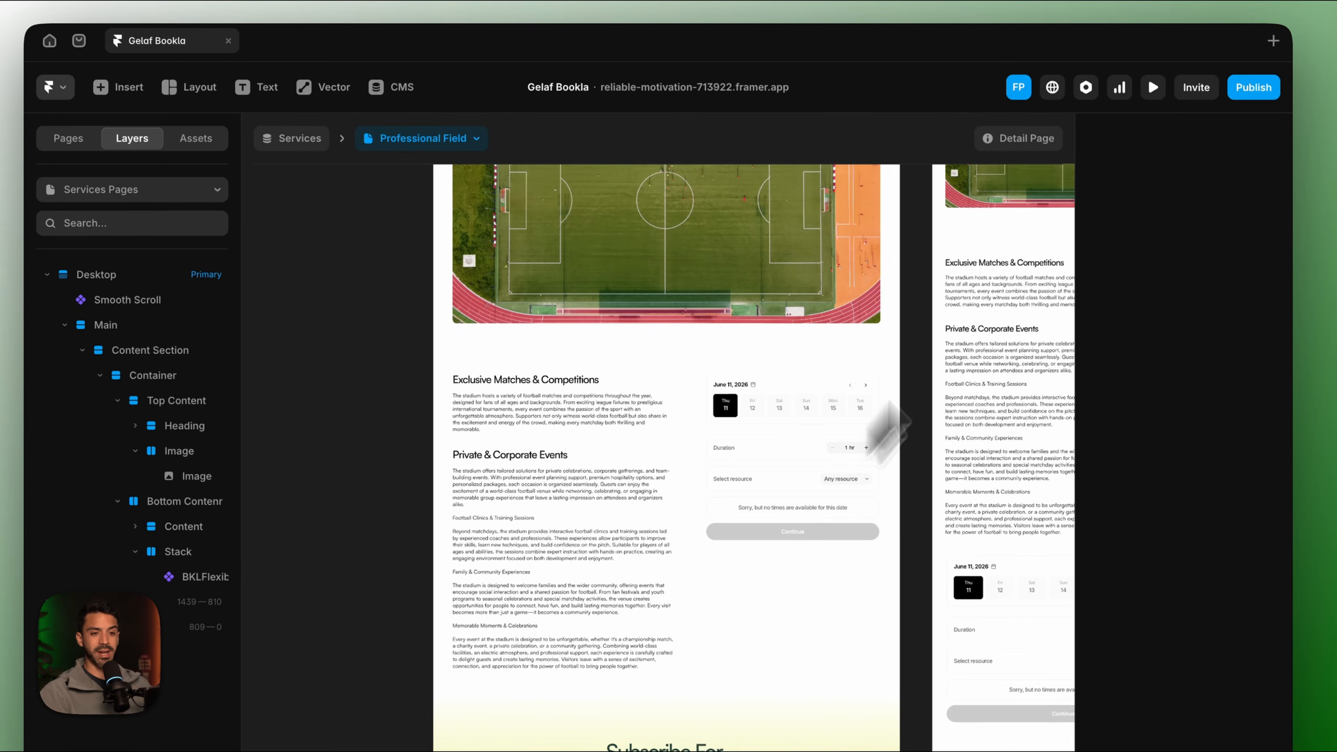
left_click(1153, 91)
scroll(883, 493, "down", 10)
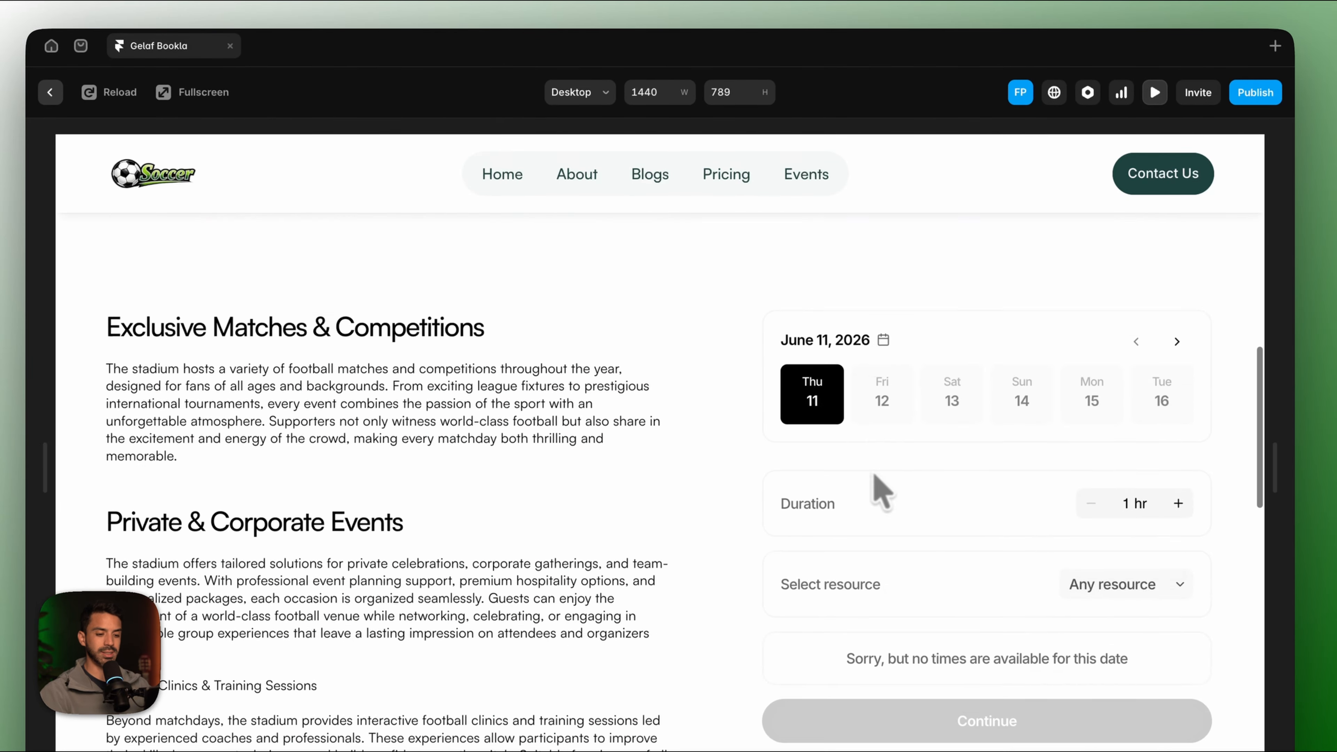
scroll(880, 487, "up", 15)
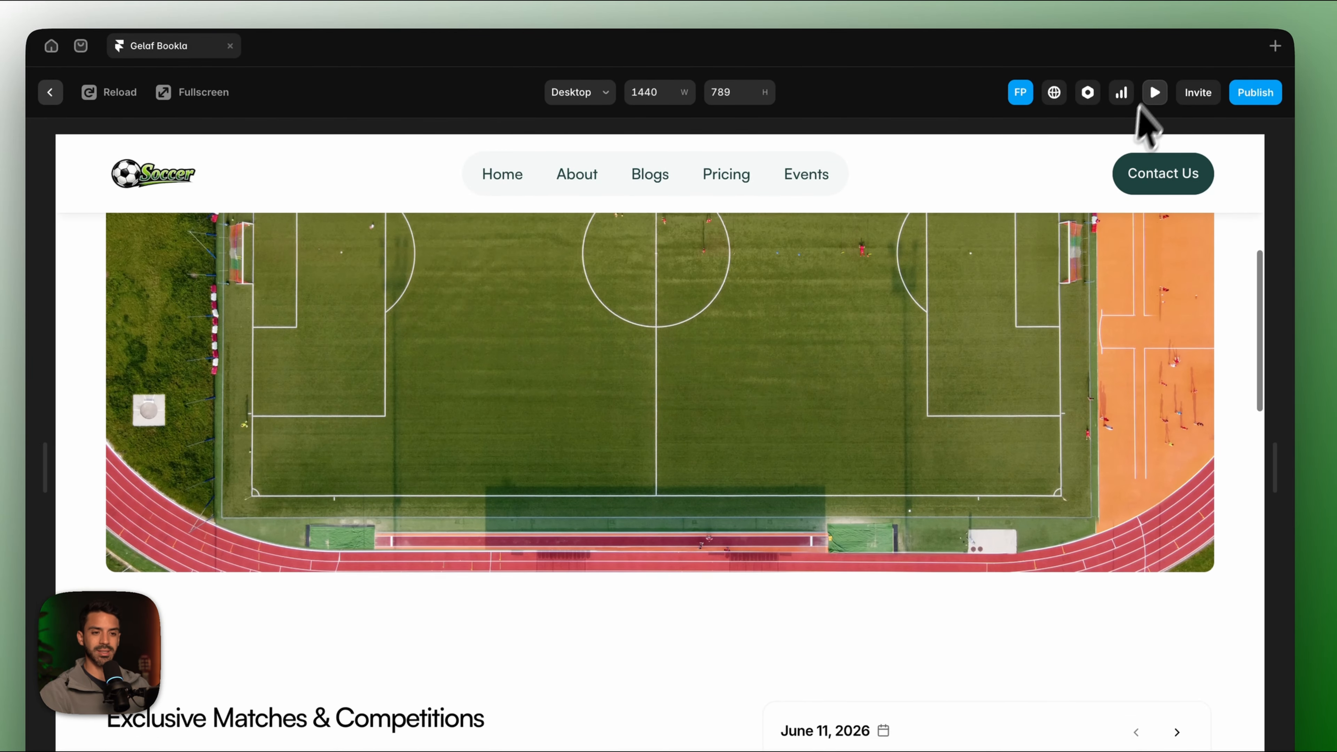
left_click(1154, 93)
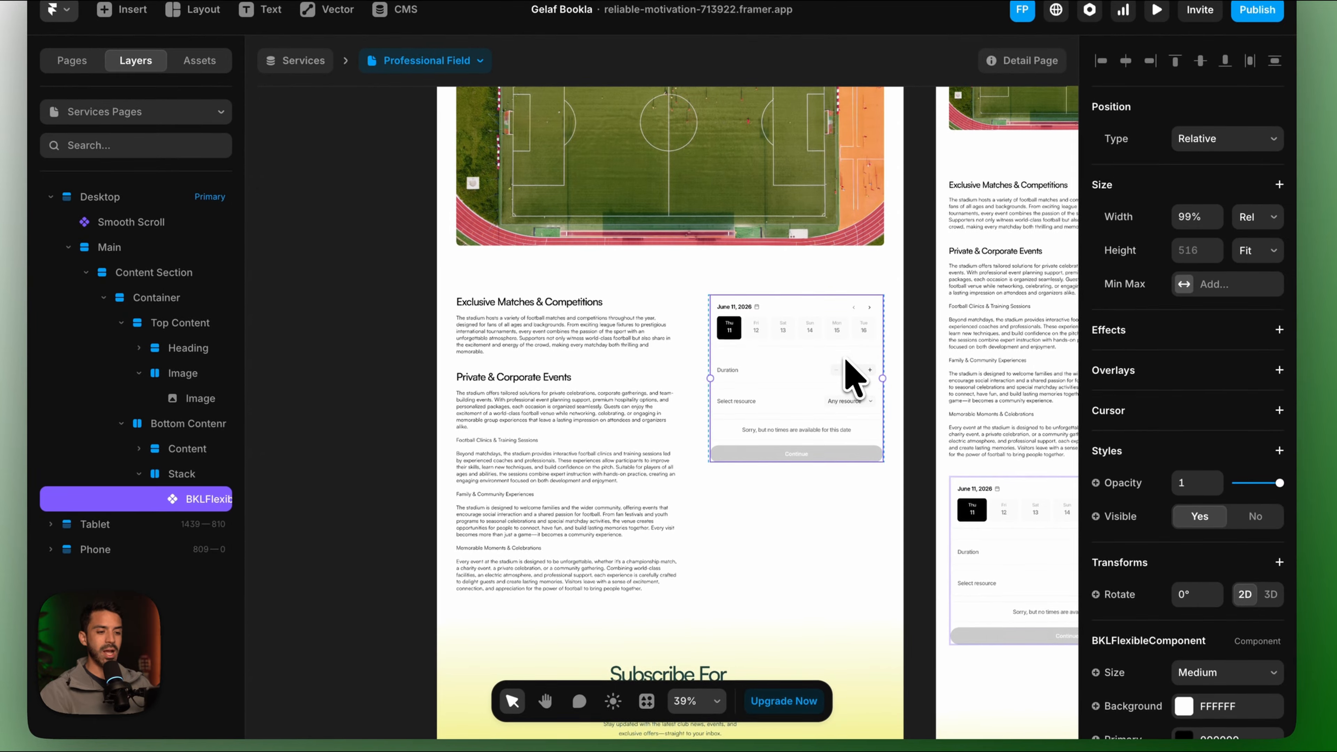
left_click(852, 458)
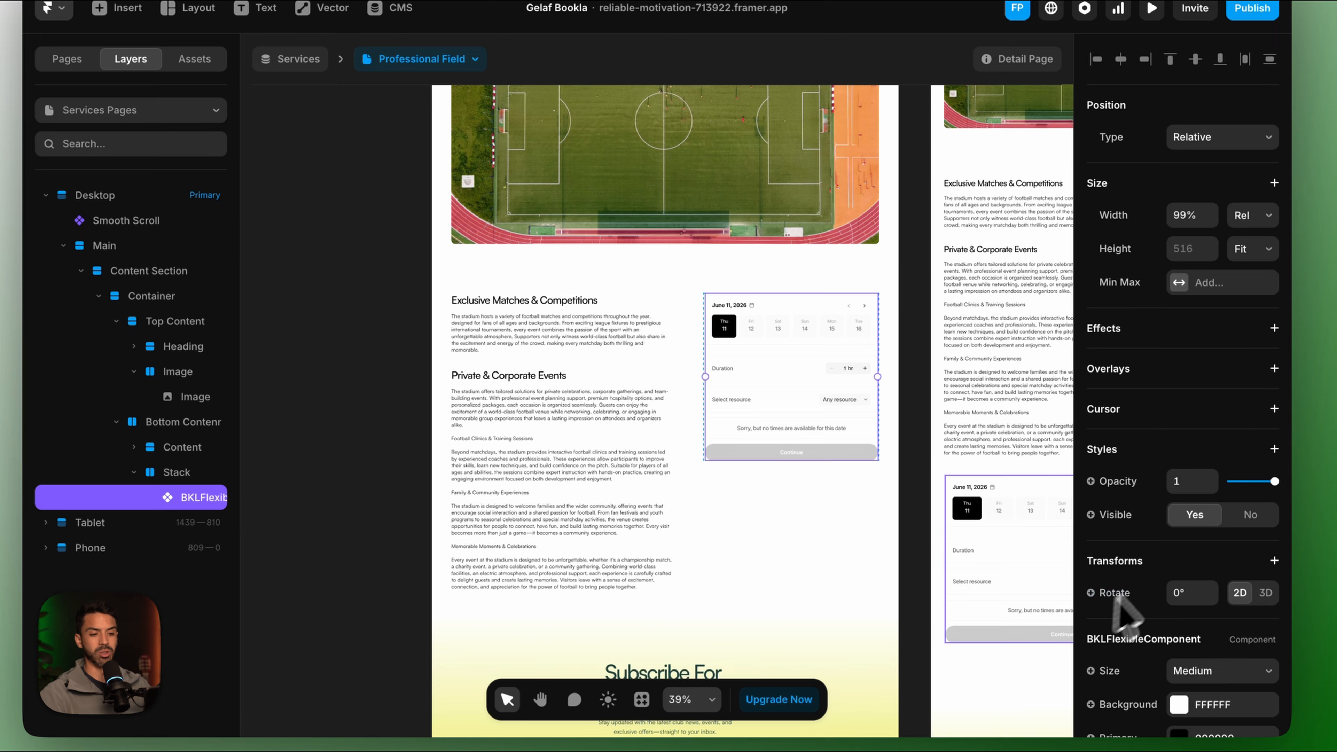
Set the booking widget's Size to Small.
scroll(1186, 641, "down", 5)
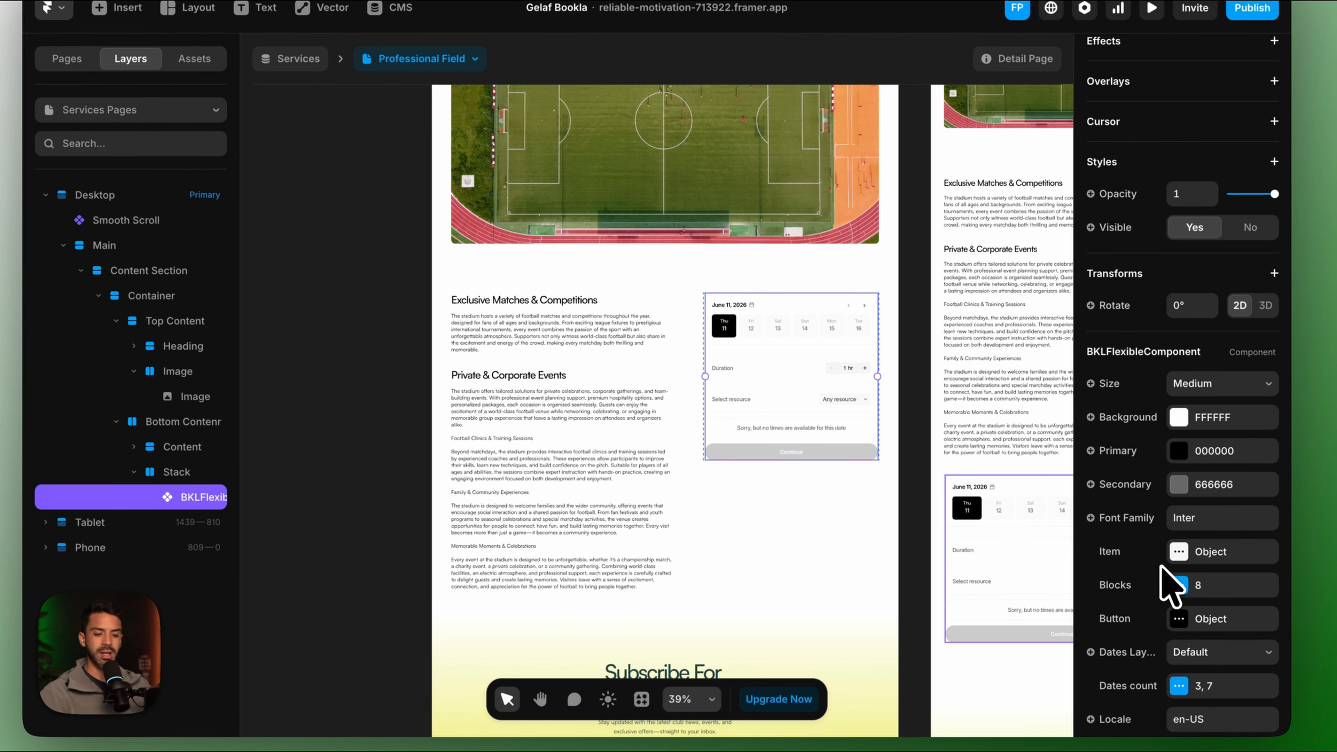
left_click(1231, 382)
left_click(1227, 357)
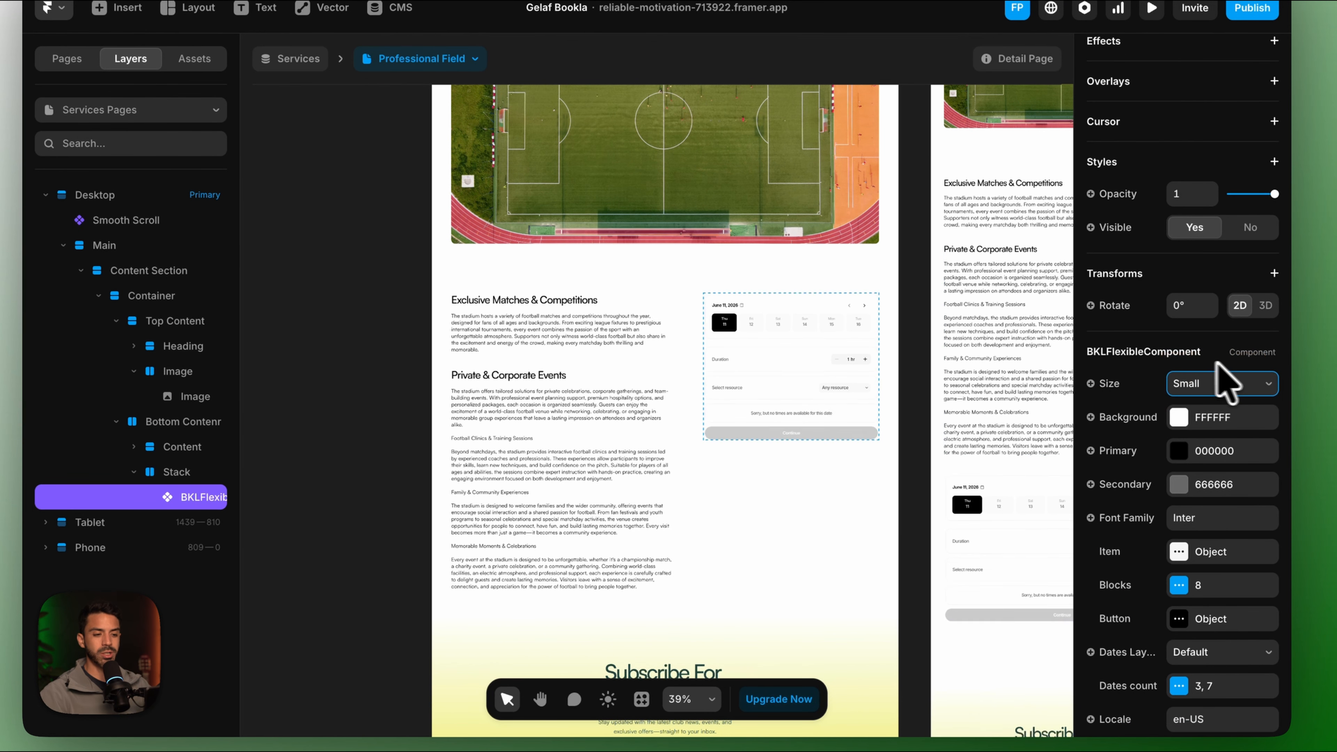
scroll(792, 470, "down", 2)
scroll(780, 325, "up", 5)
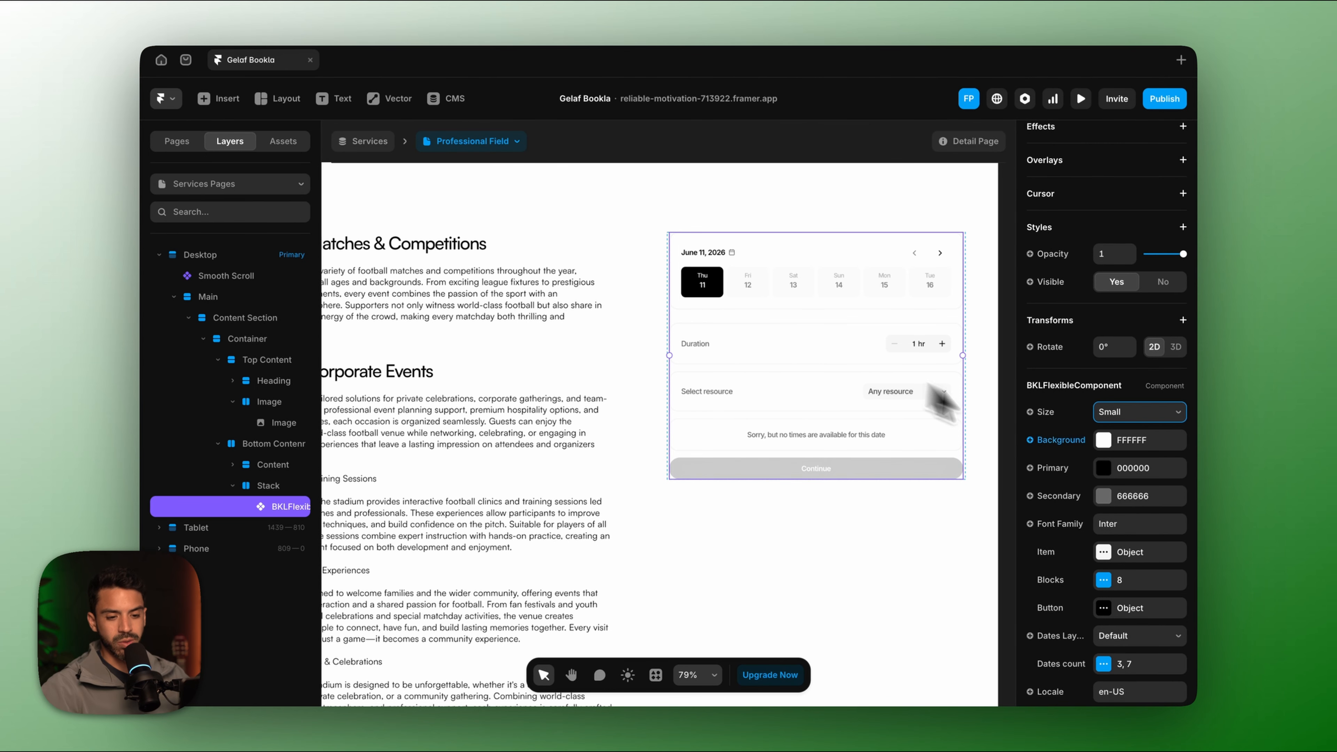
scroll(1105, 566, "down", 2)
Set the widget's item Brand colour to the Primary Color style.
left_click(1106, 500)
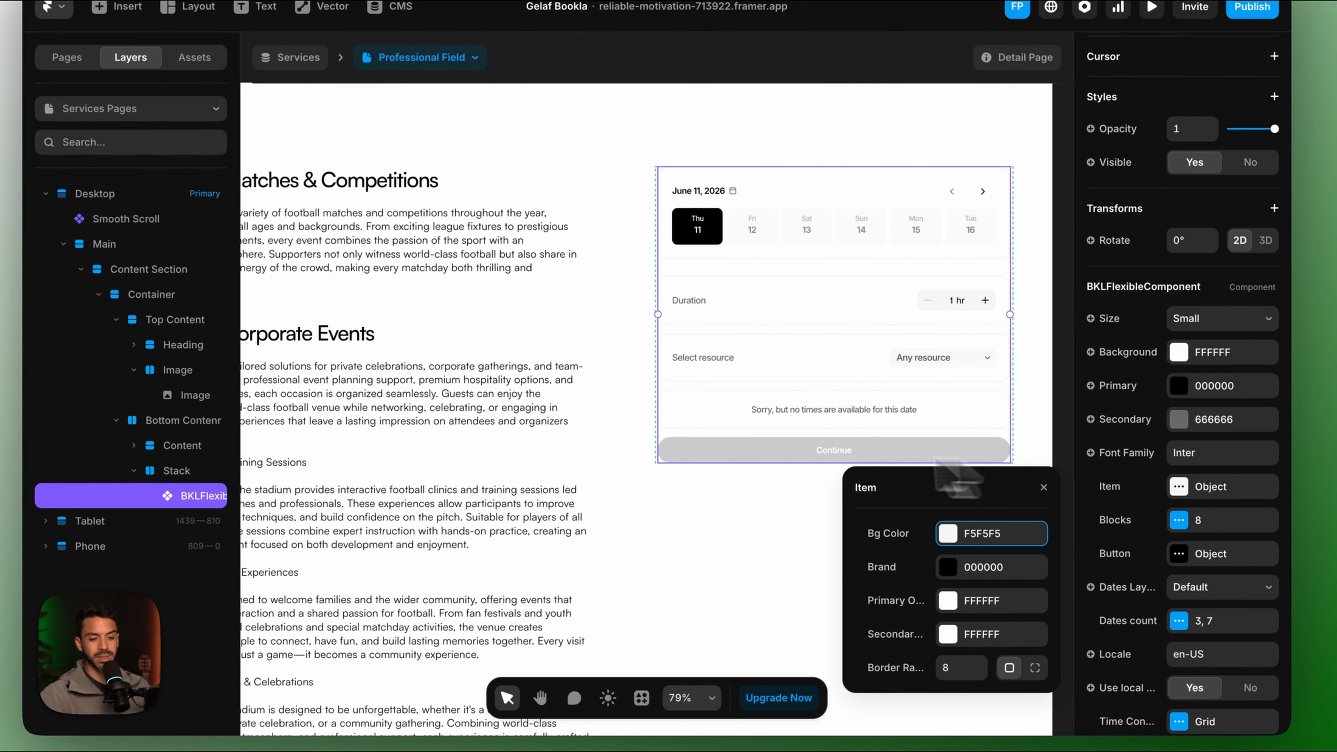
left_click(951, 568)
scroll(950, 605, "down", 5)
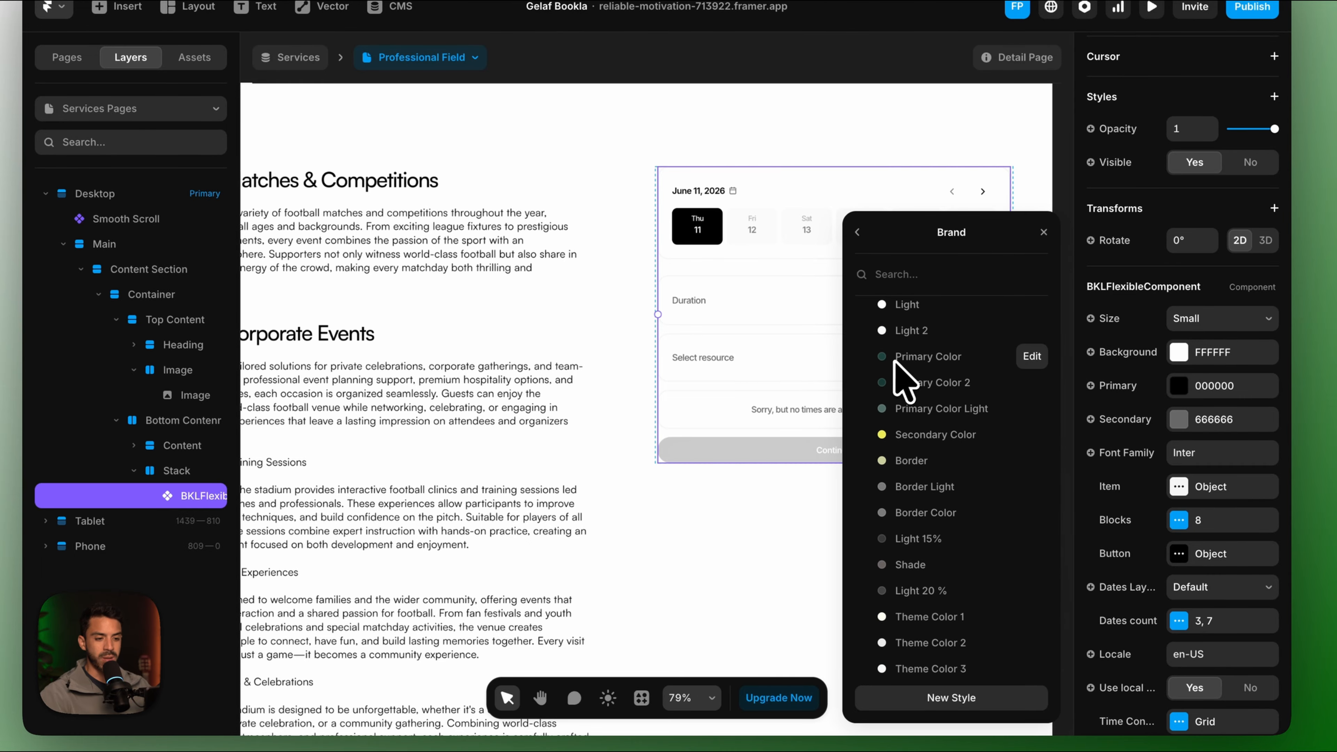
left_click(894, 360)
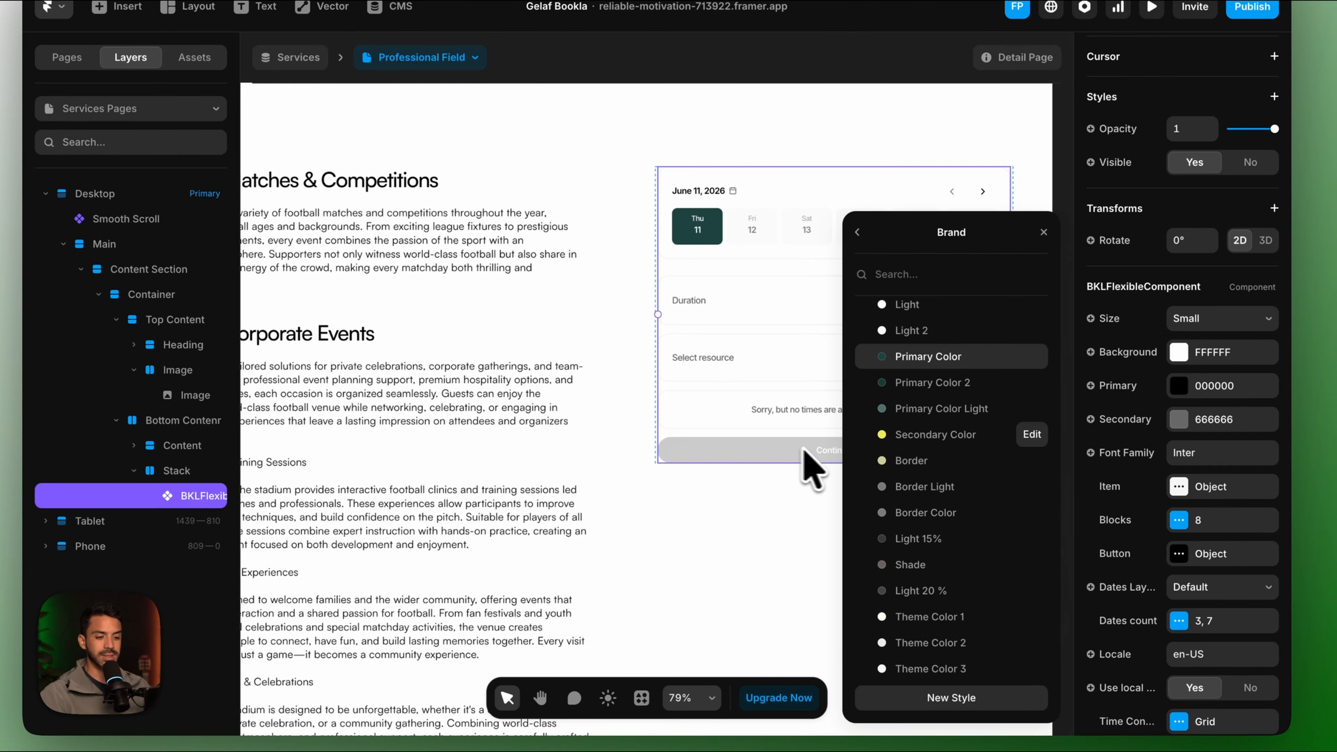
scroll(1220, 472, "down", 2)
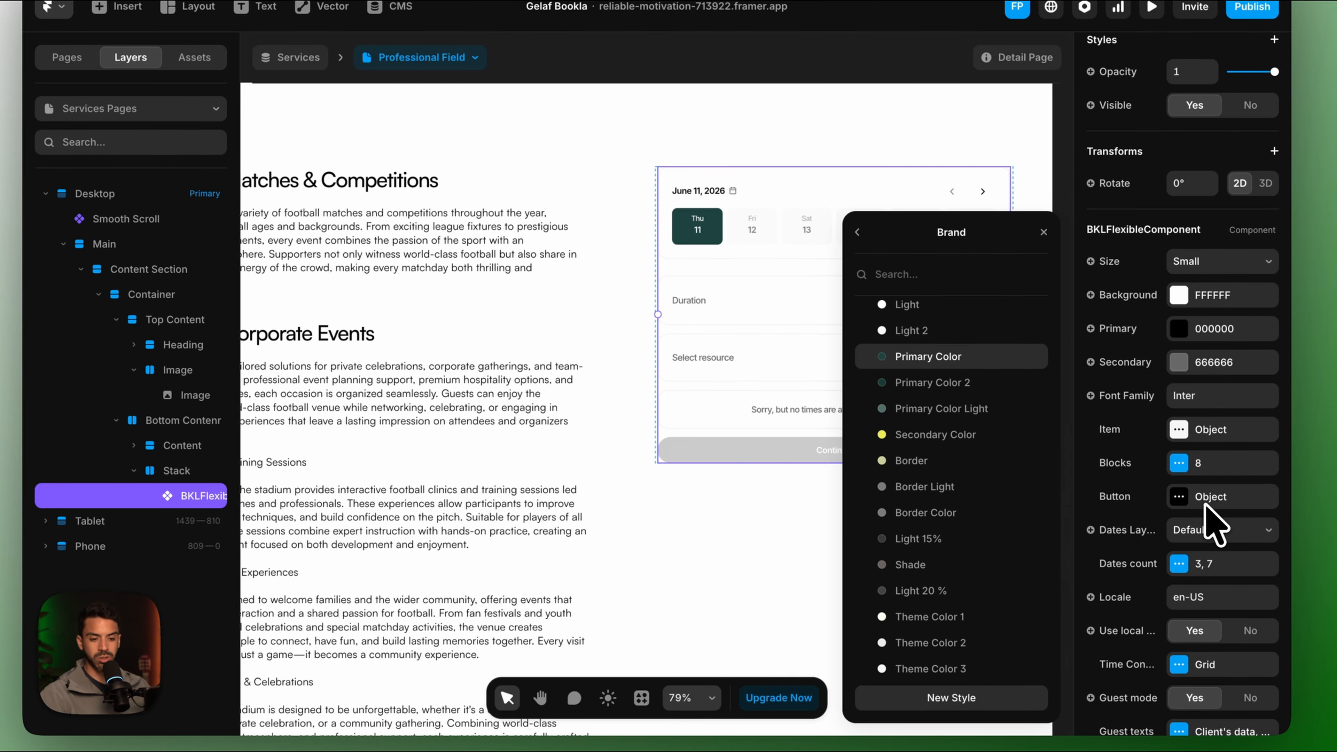
Give the widget's button background the dark green 1C403D colour.
left_click(1179, 497)
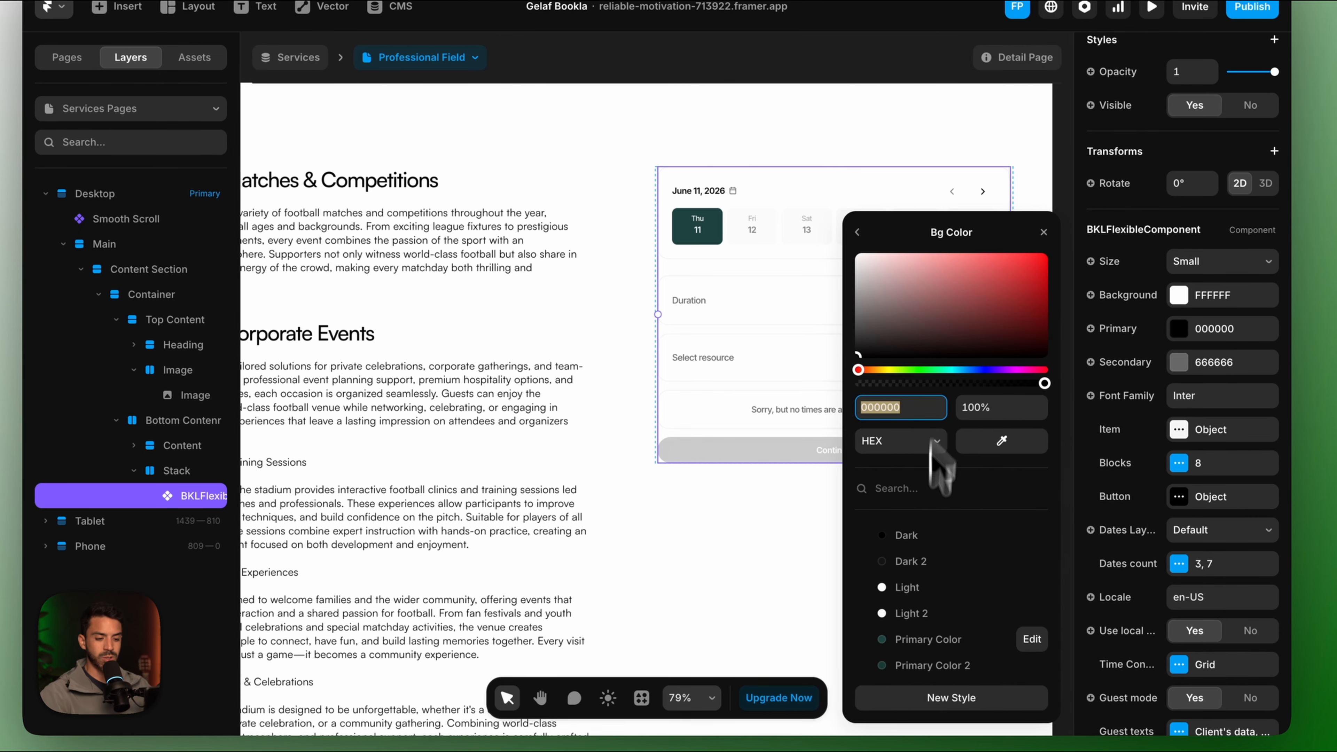
scroll(934, 648, "down", 2)
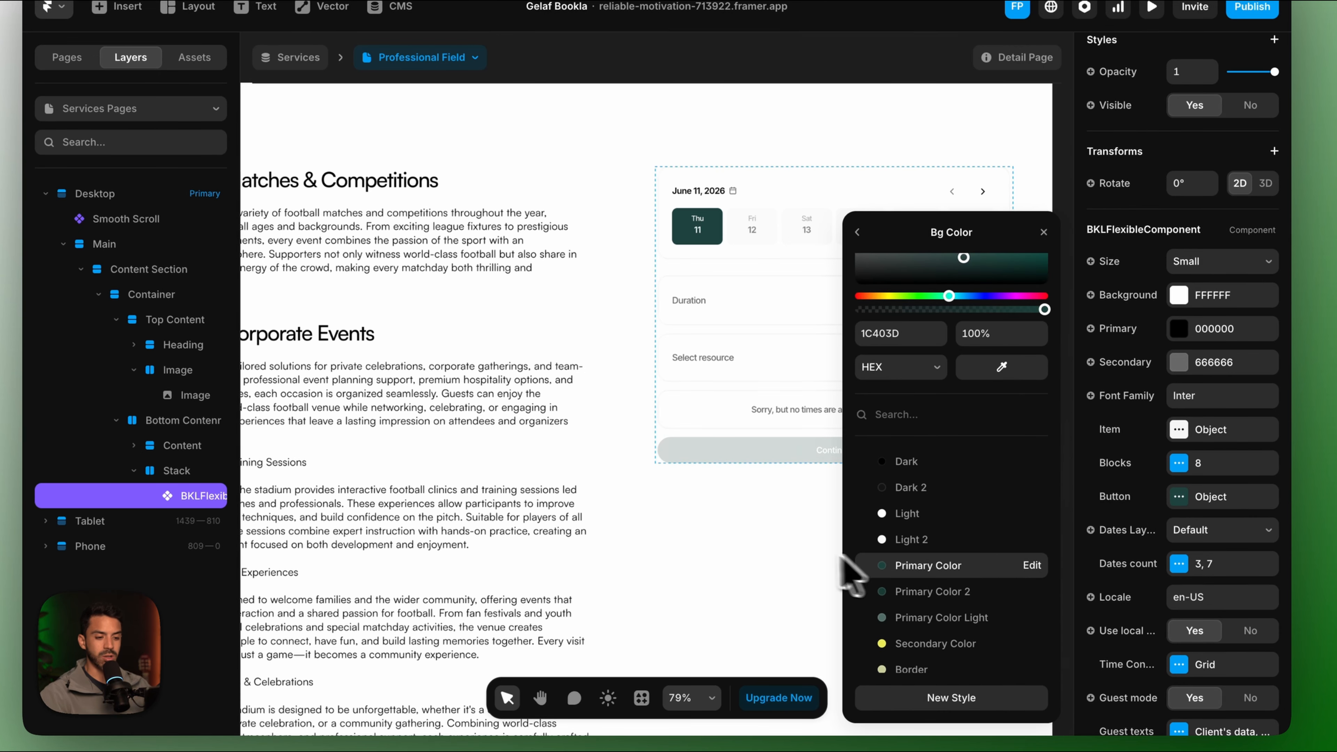
left_click(805, 567)
scroll(725, 236, "left", 1)
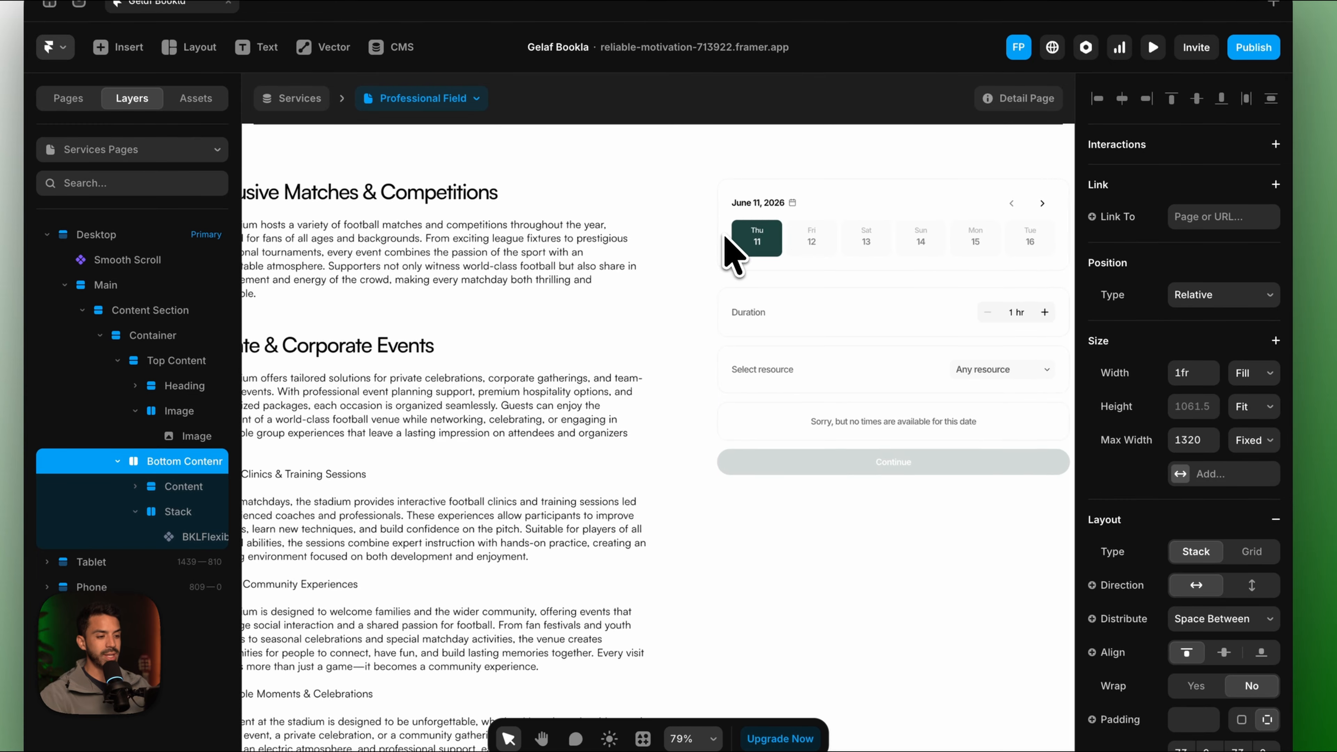
scroll(725, 236, "right", 1)
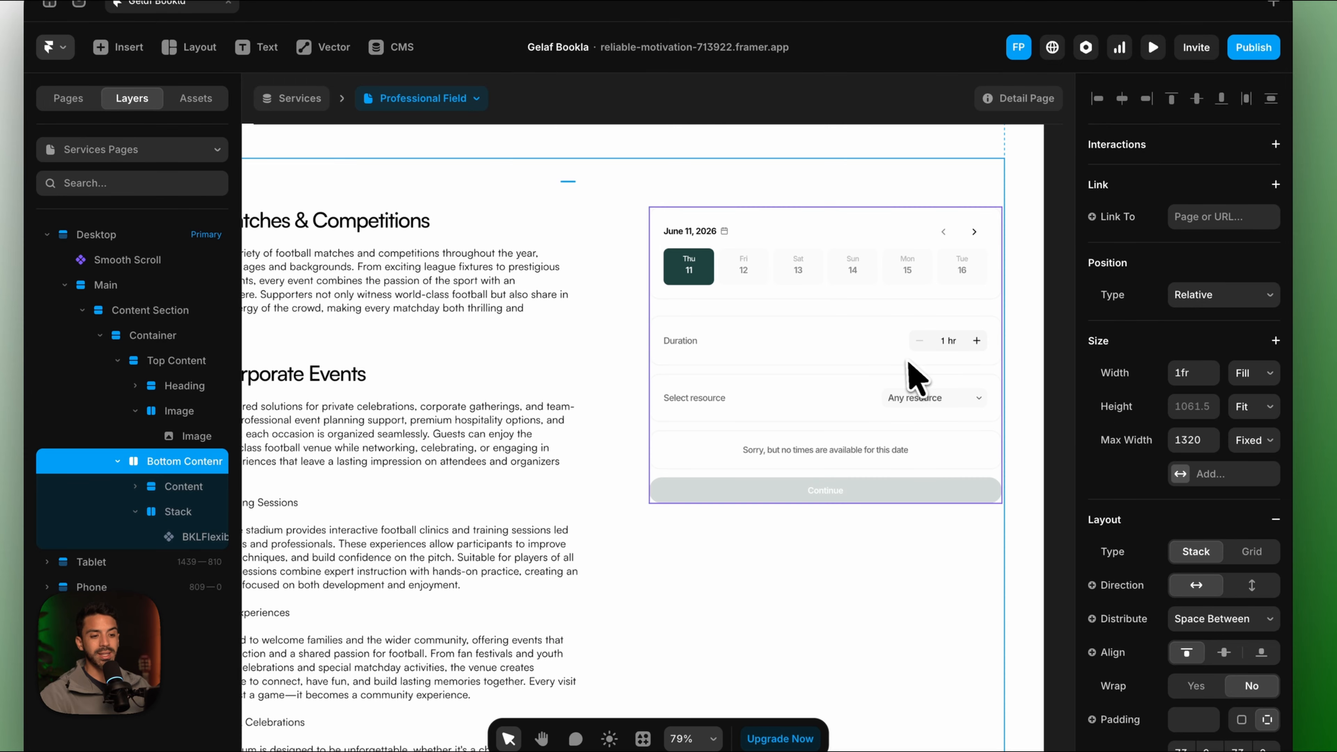
left_click(909, 372)
scroll(1176, 421, "up", 5)
scroll(1166, 363, "down", 6)
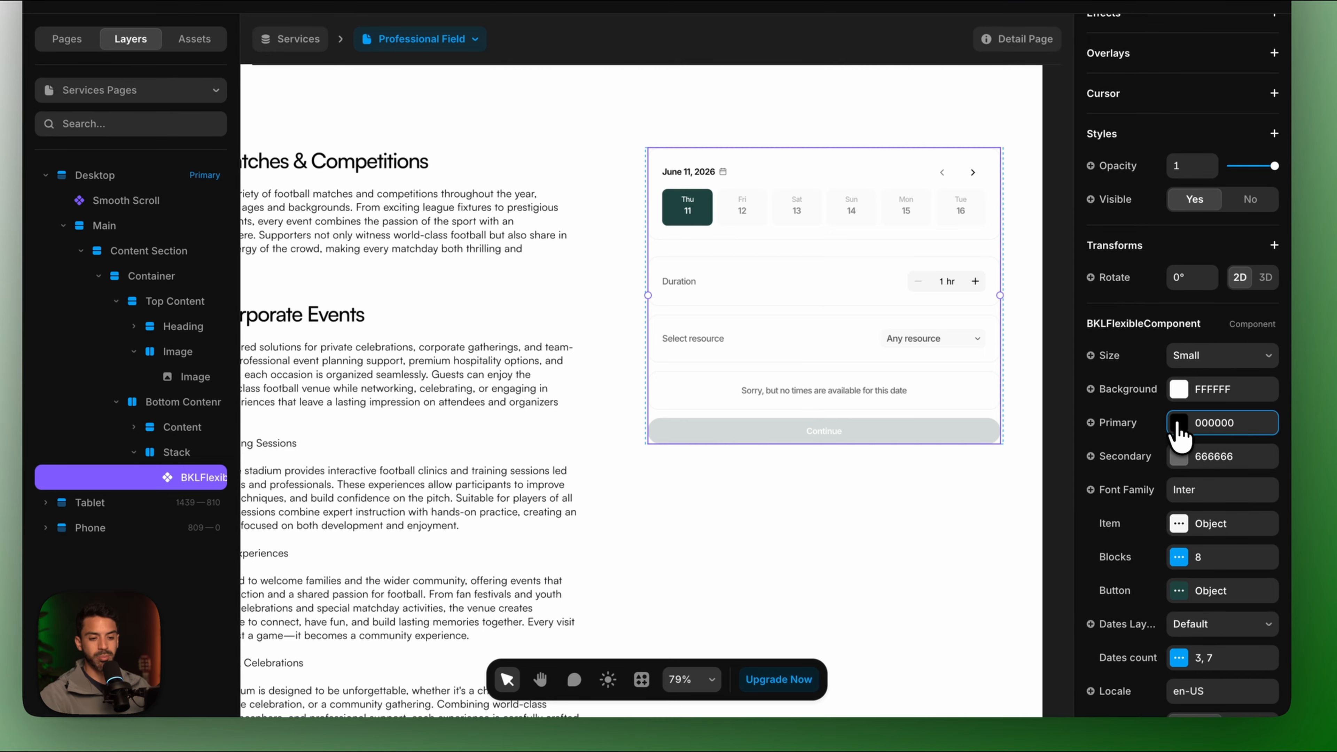
left_click(1178, 424)
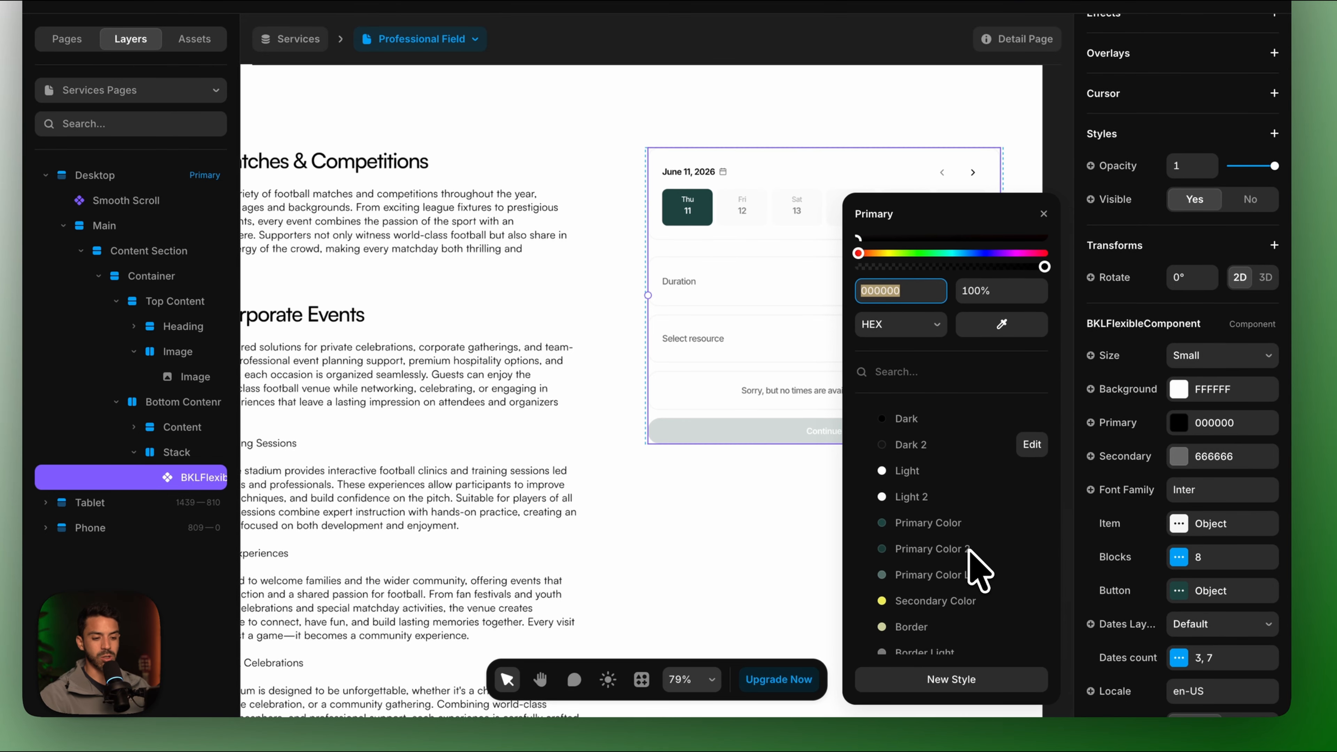
Set the widget's Primary to Primary Color 2 and Secondary to Primary Color Light.
left_click(914, 550)
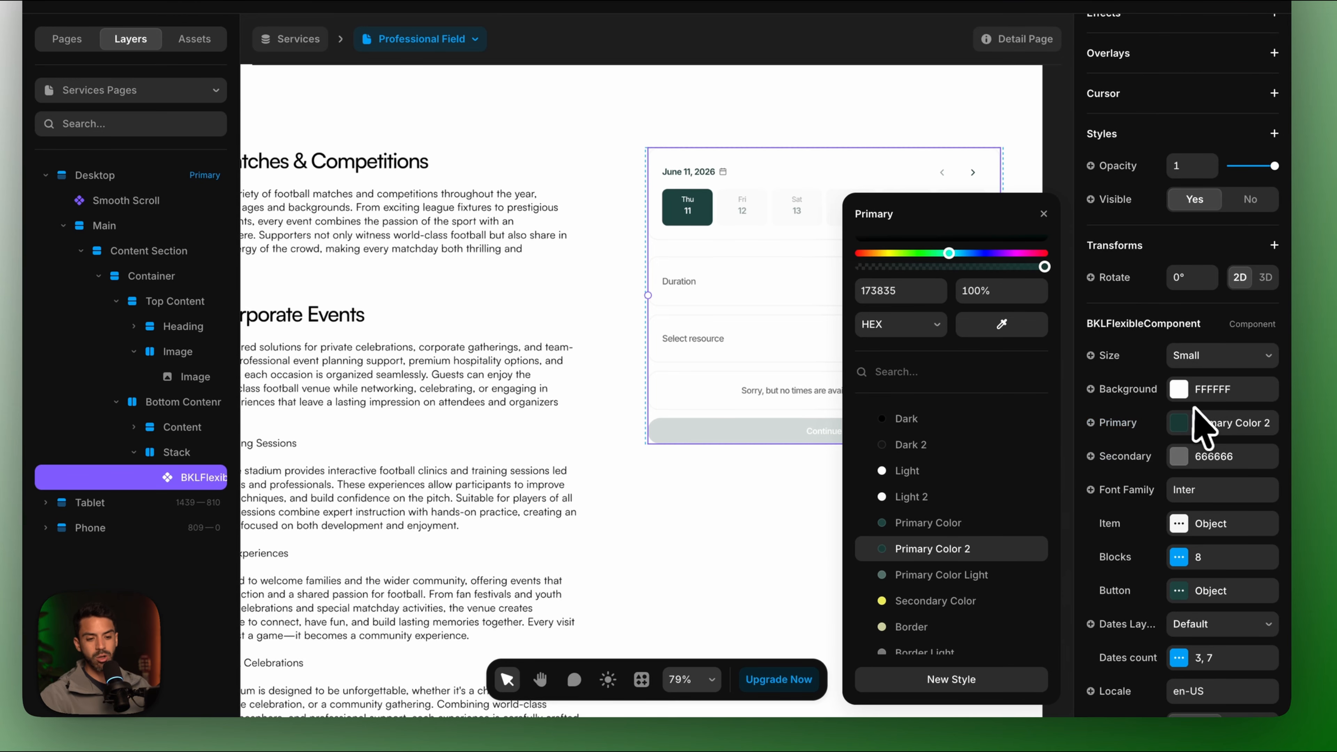
scroll(1000, 548, "down", 1)
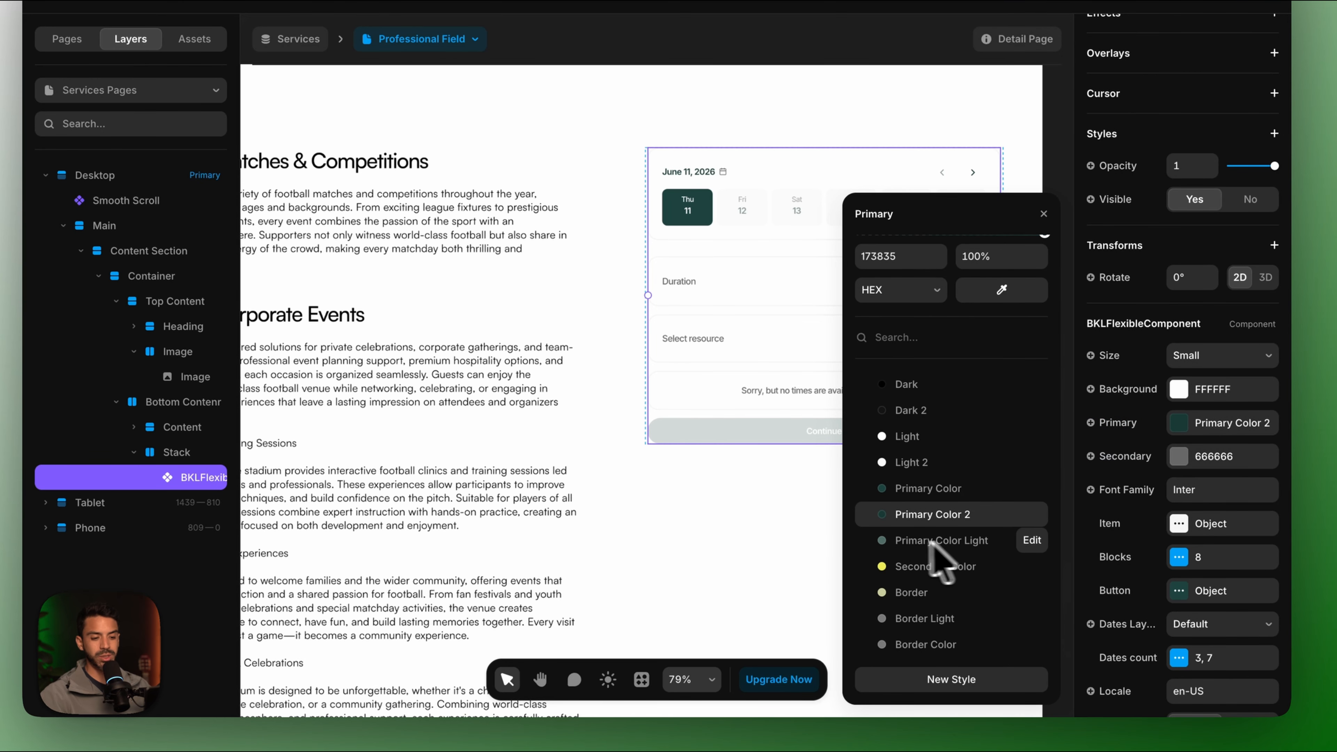
left_click(1200, 456)
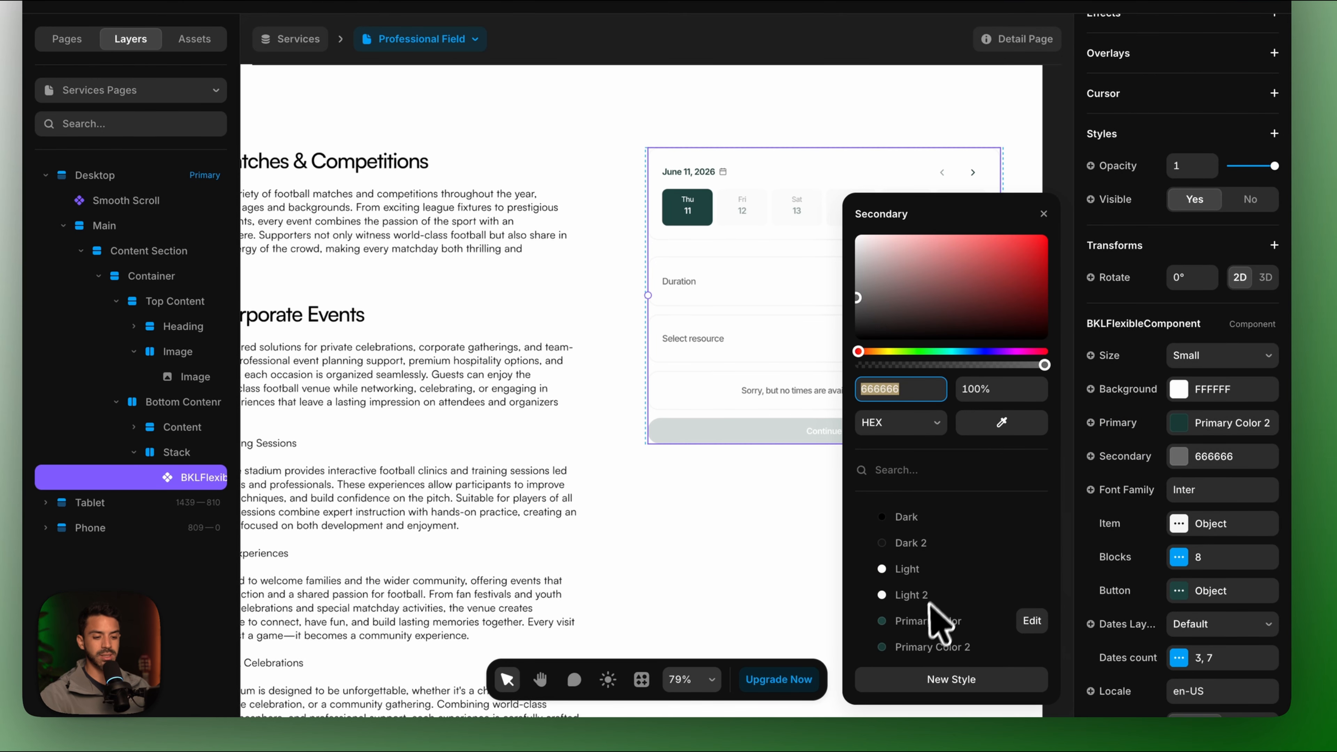
left_click(928, 648)
left_click(905, 615)
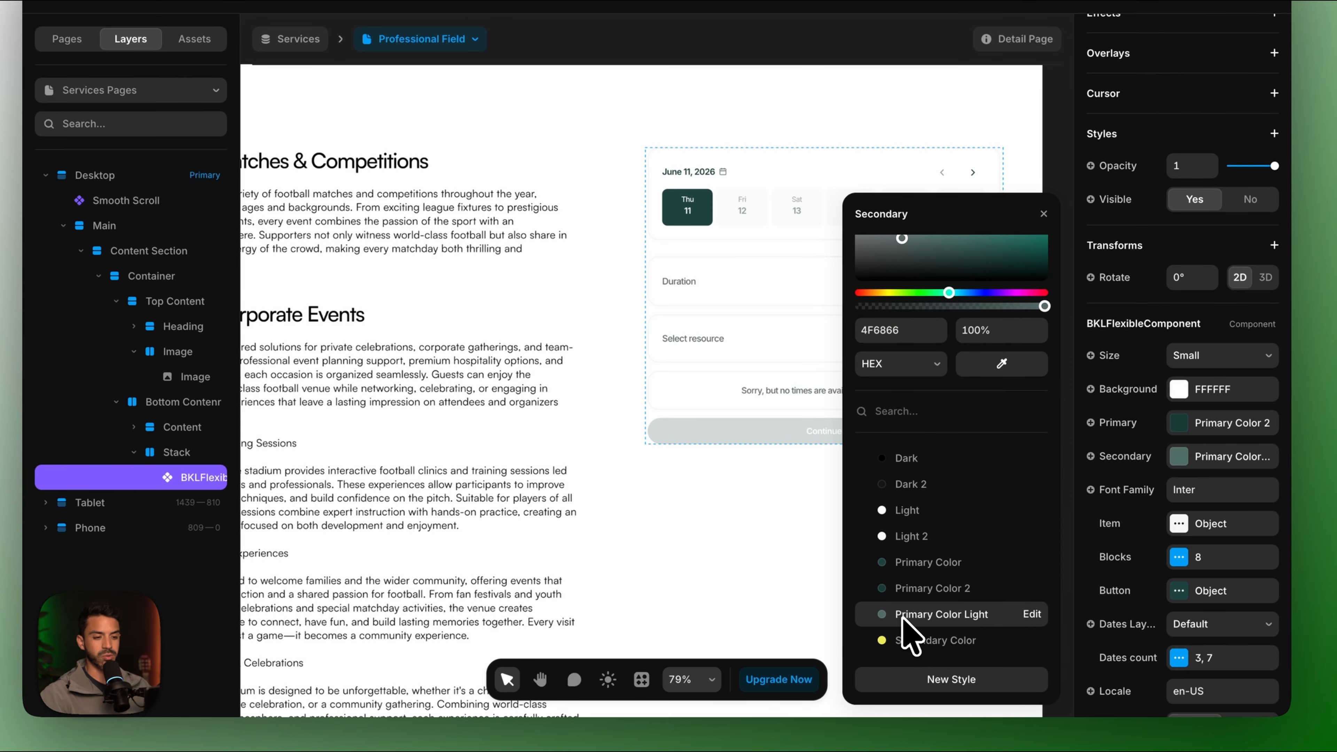
left_click(768, 509)
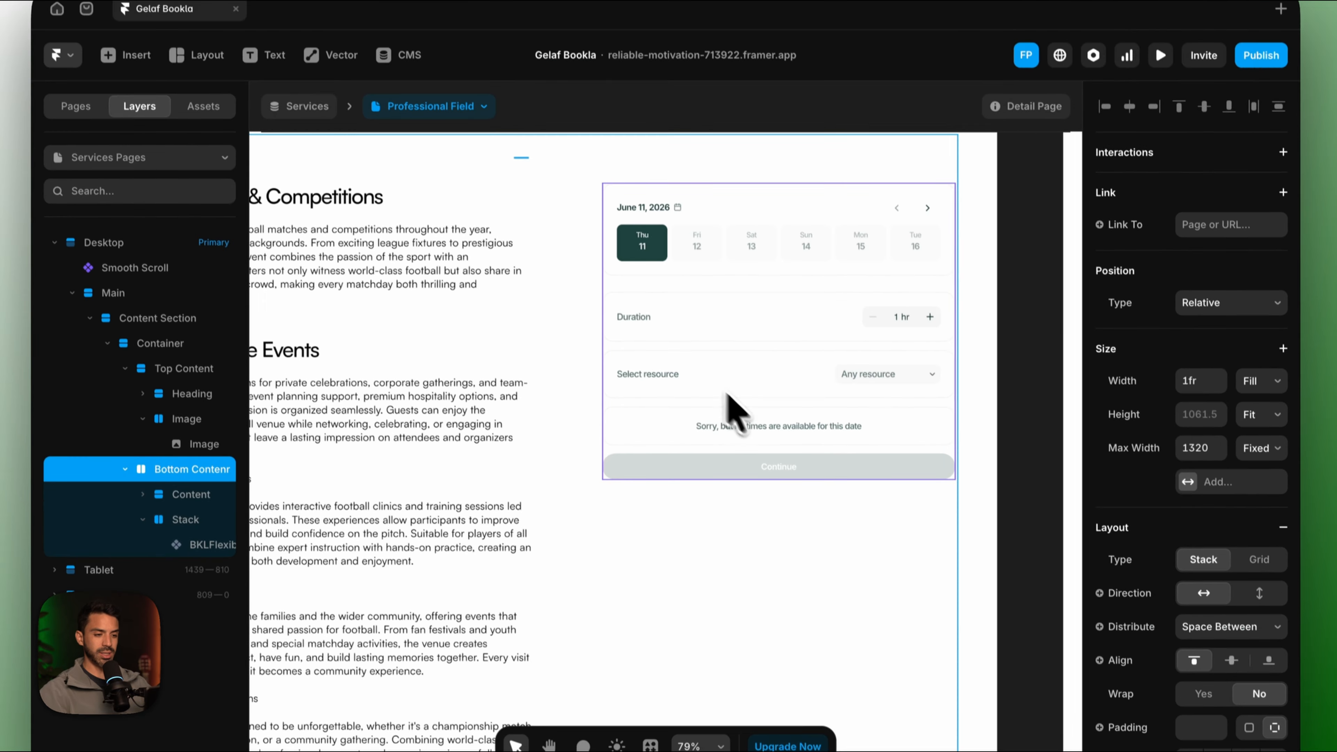
Reselect the booking widget and bring up its Resource selector settings.
scroll(731, 405, "down", 5)
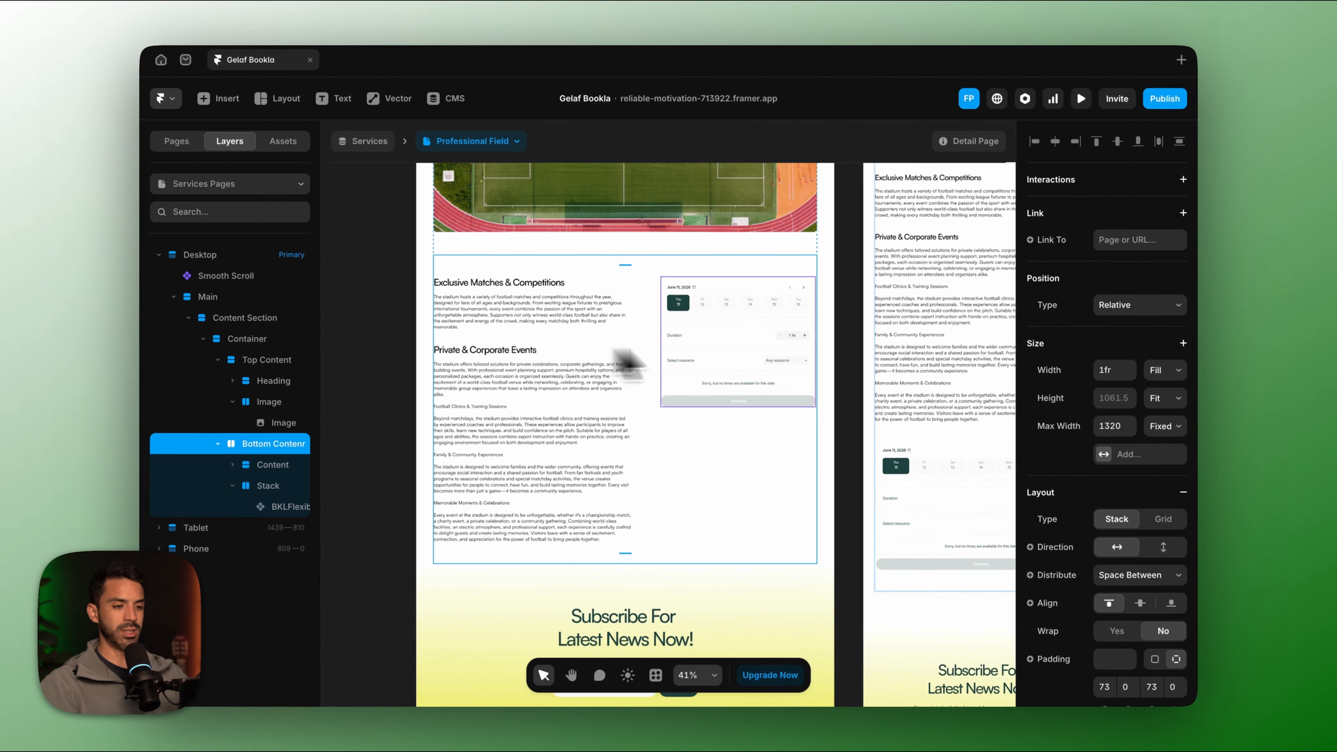
scroll(790, 345, "up", 7)
scroll(791, 346, "down", 6)
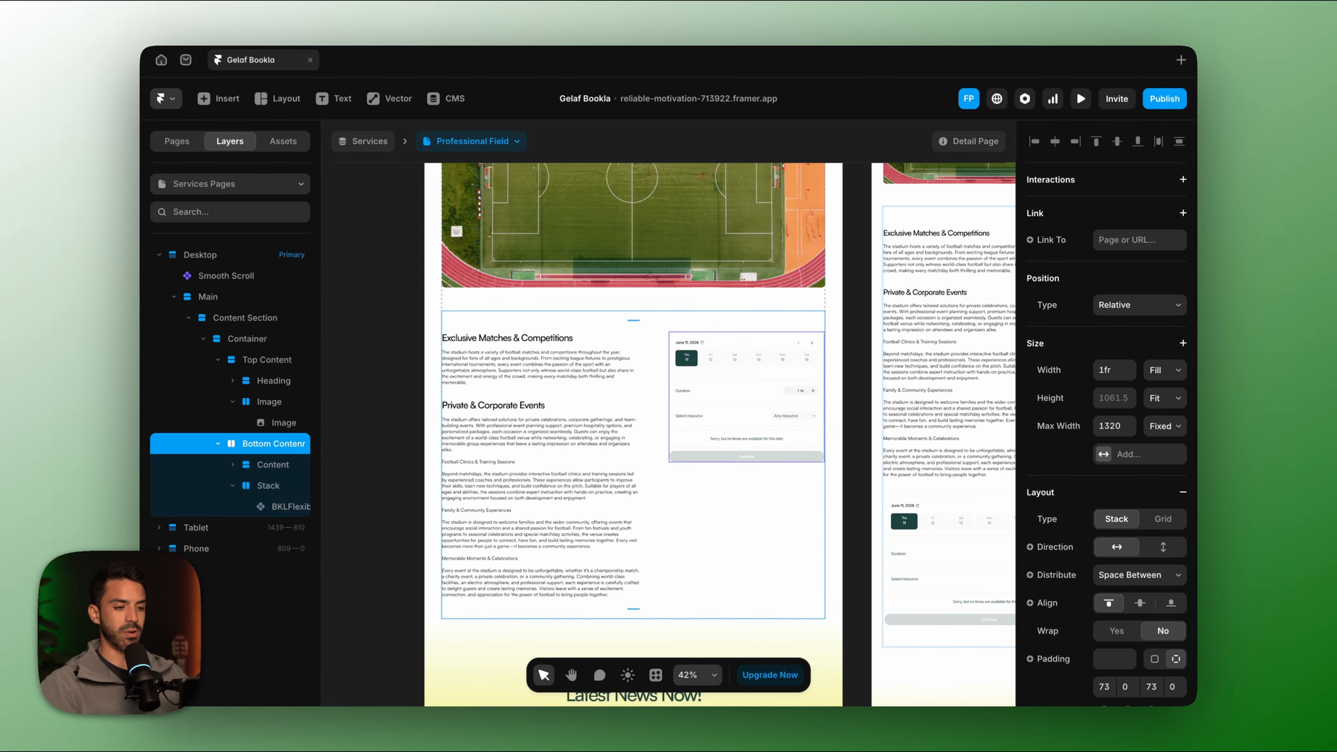
scroll(753, 363, "up", 3)
scroll(1095, 529, "down", 4)
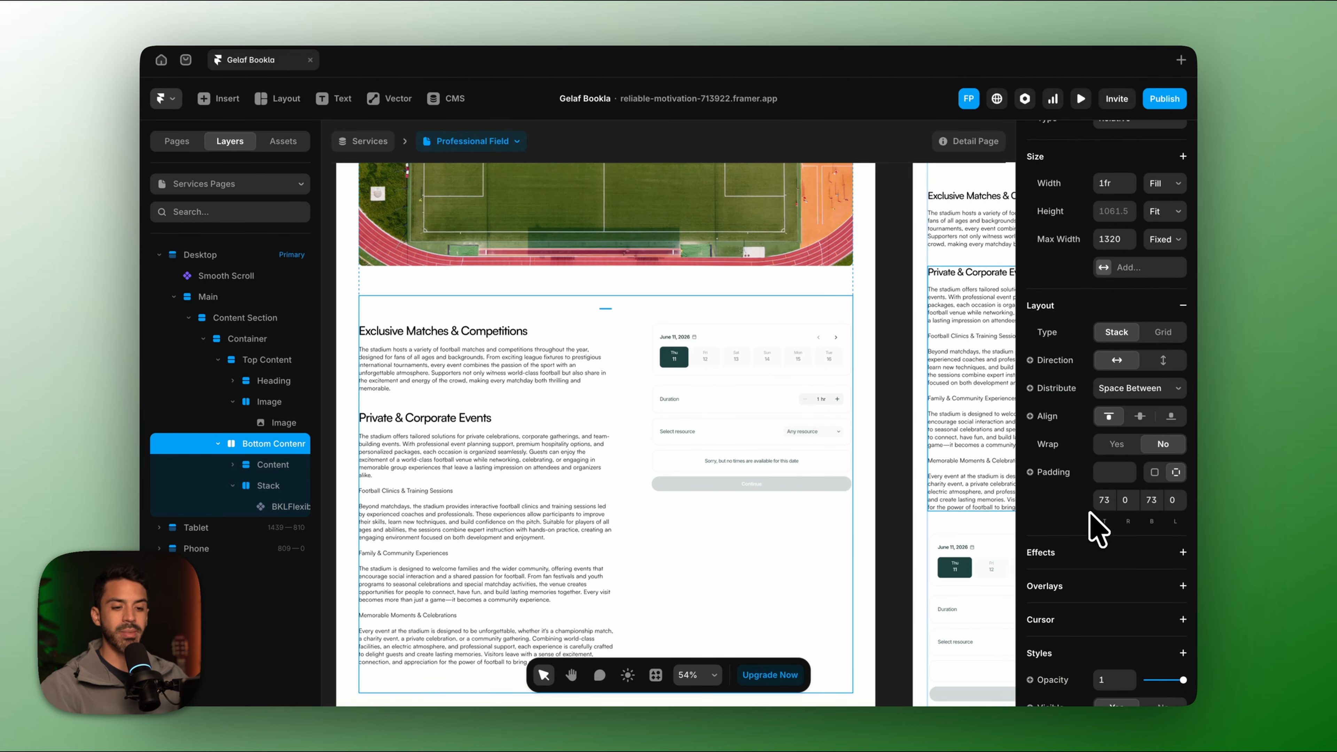
scroll(1063, 468, "down", 5)
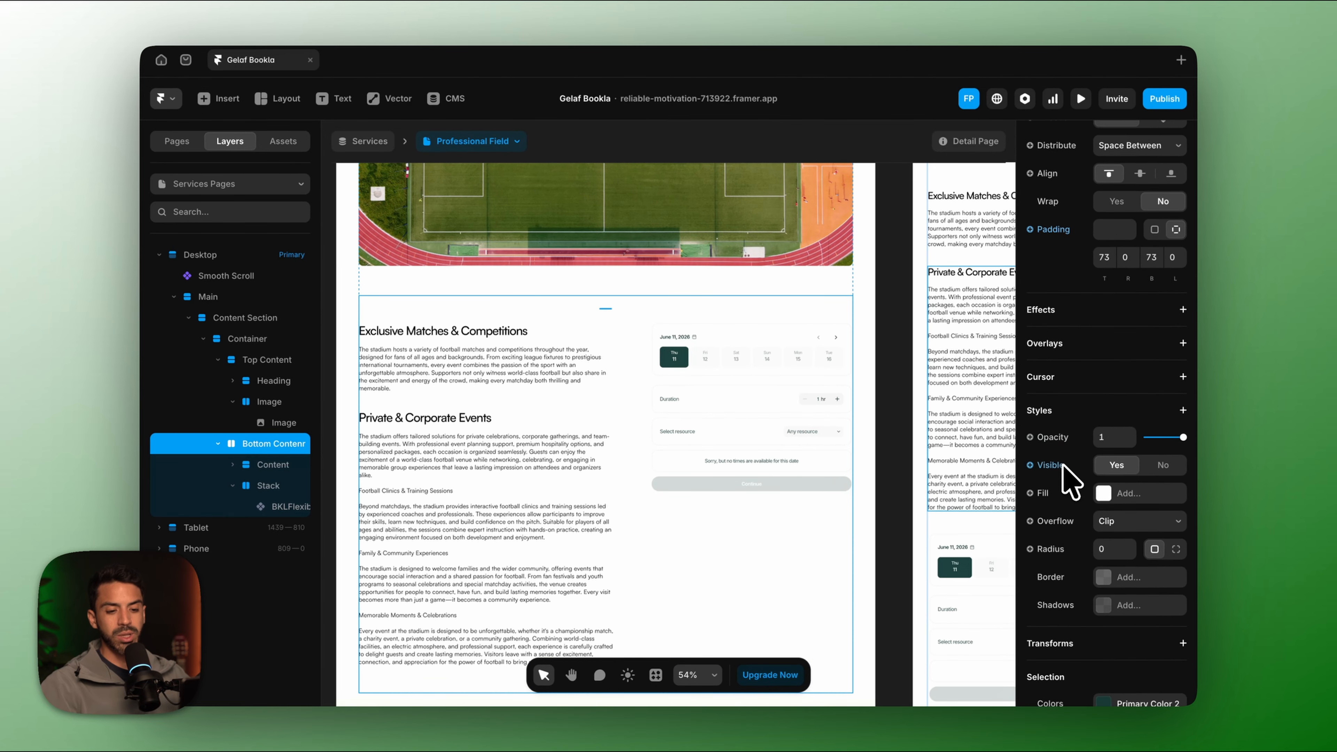
scroll(1074, 559, "down", 3)
scroll(1086, 636, "up", 3)
left_click(742, 457)
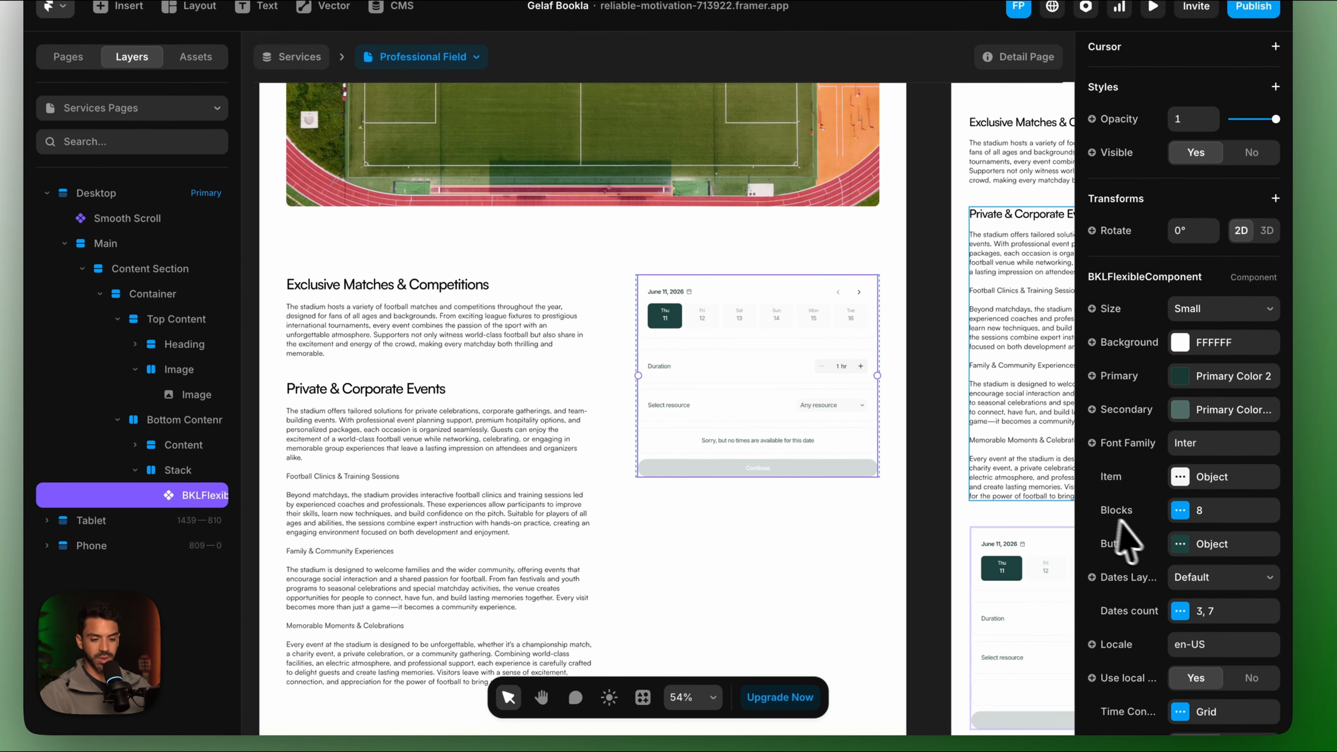
scroll(1121, 537, "down", 10)
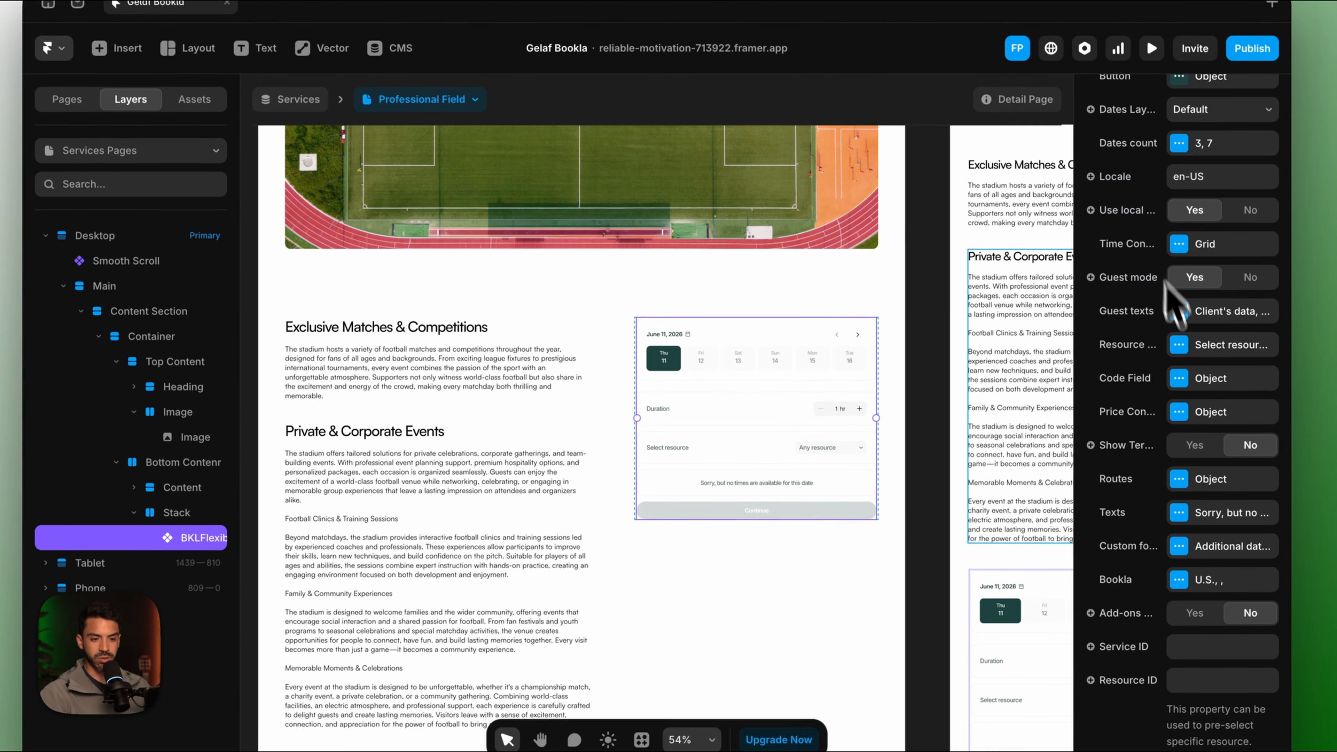
left_click(1180, 302)
Hide the widget's resource selection row and turn on add-ons.
left_click(1020, 392)
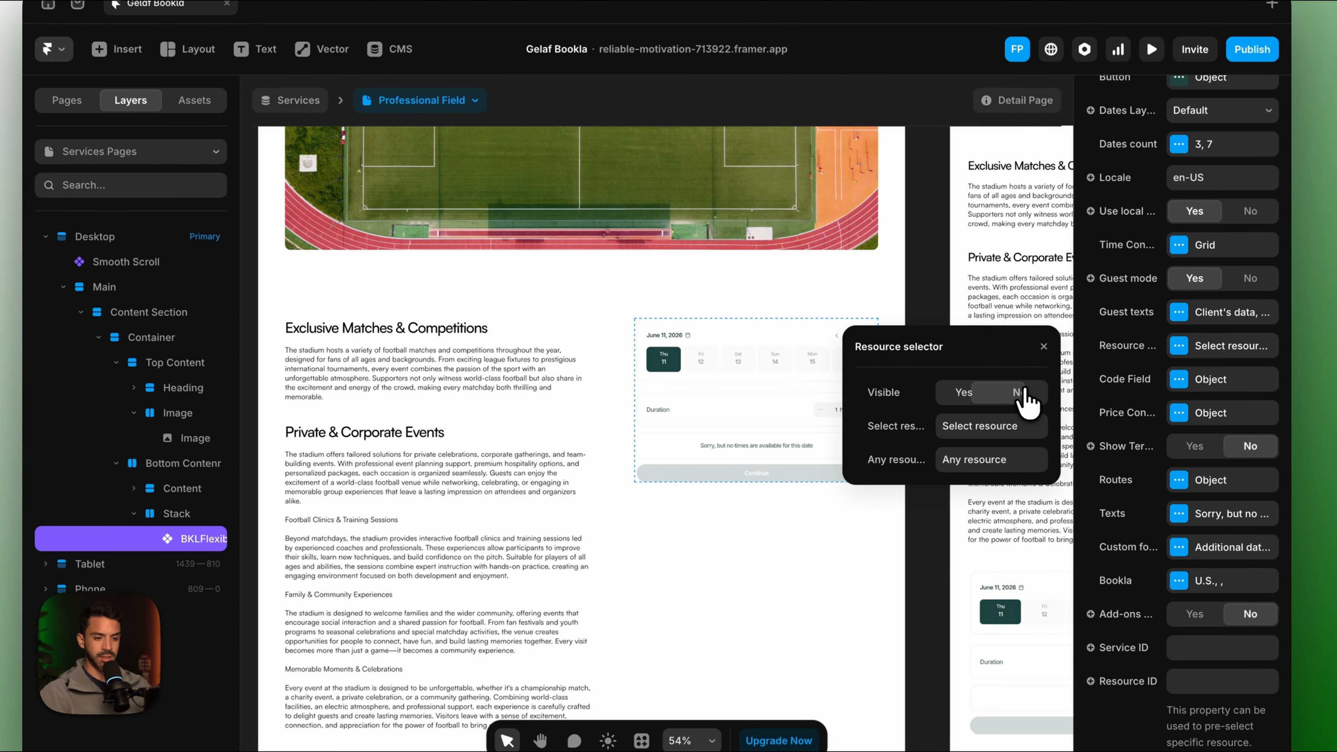
left_click(800, 523)
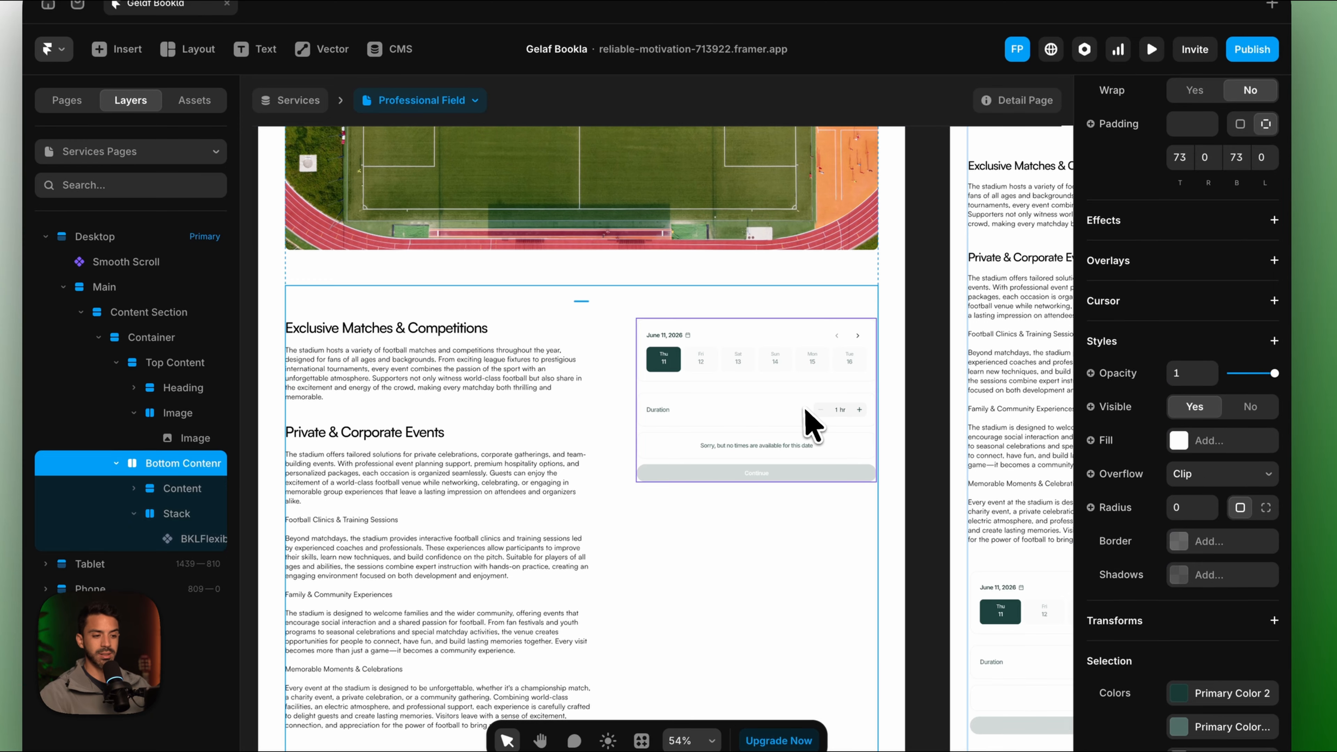
left_click(811, 419)
scroll(1152, 521, "down", 5)
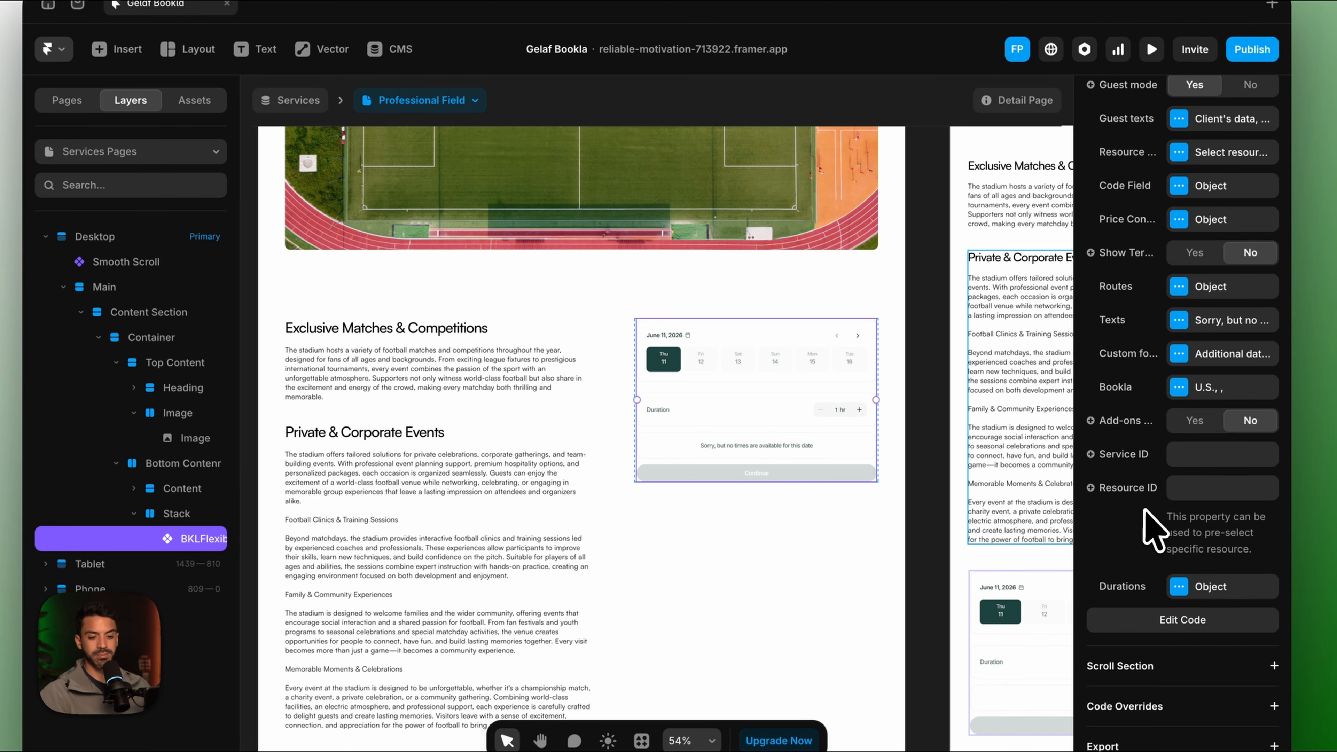
left_click(1194, 420)
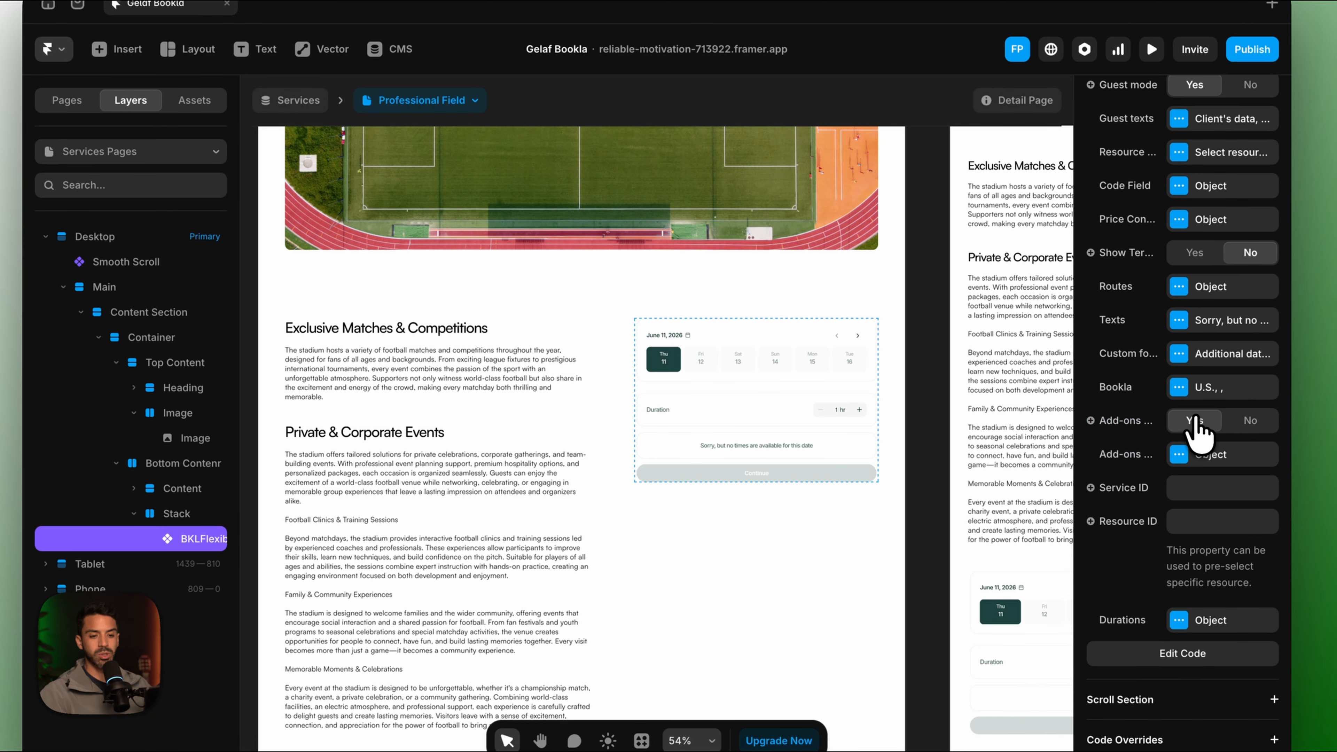
left_click(1179, 454)
Edit the add-on text labels, changing the total label to 'Total for extras'.
left_click(992, 498)
left_click(993, 500)
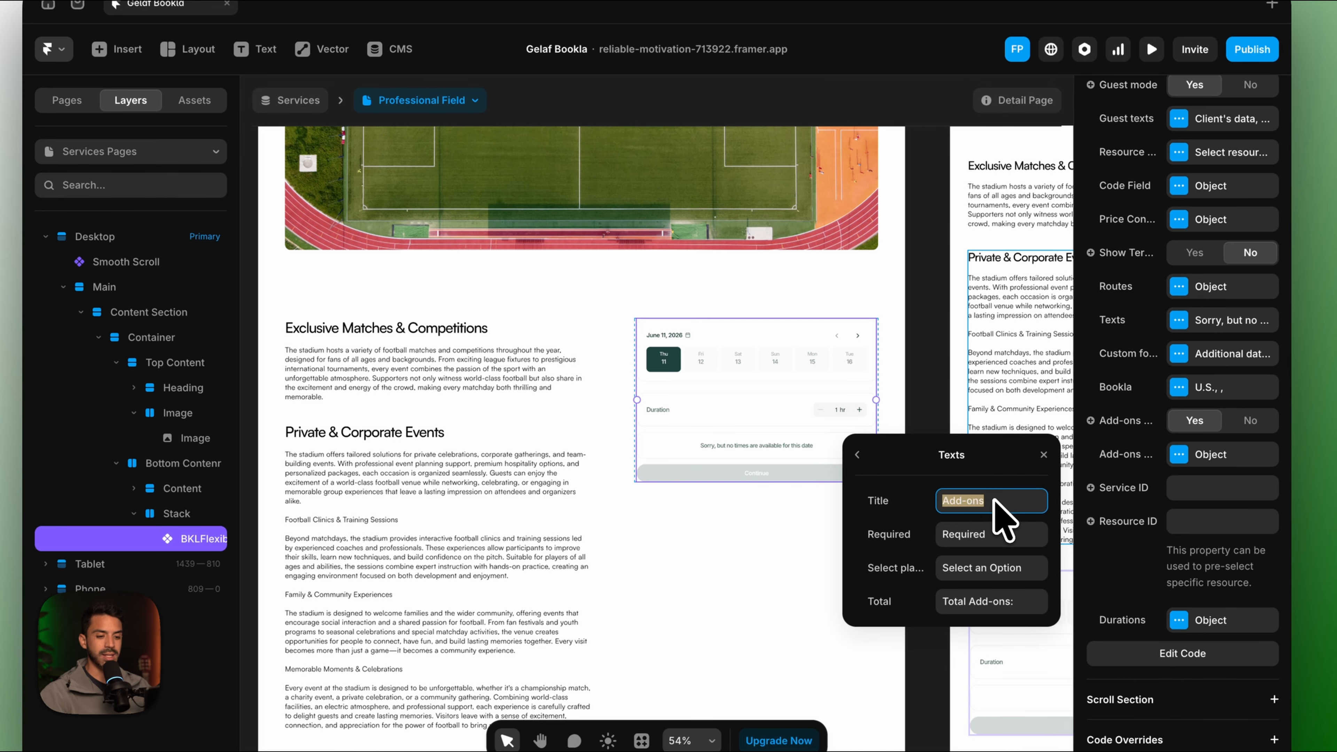
type("Additional Item")
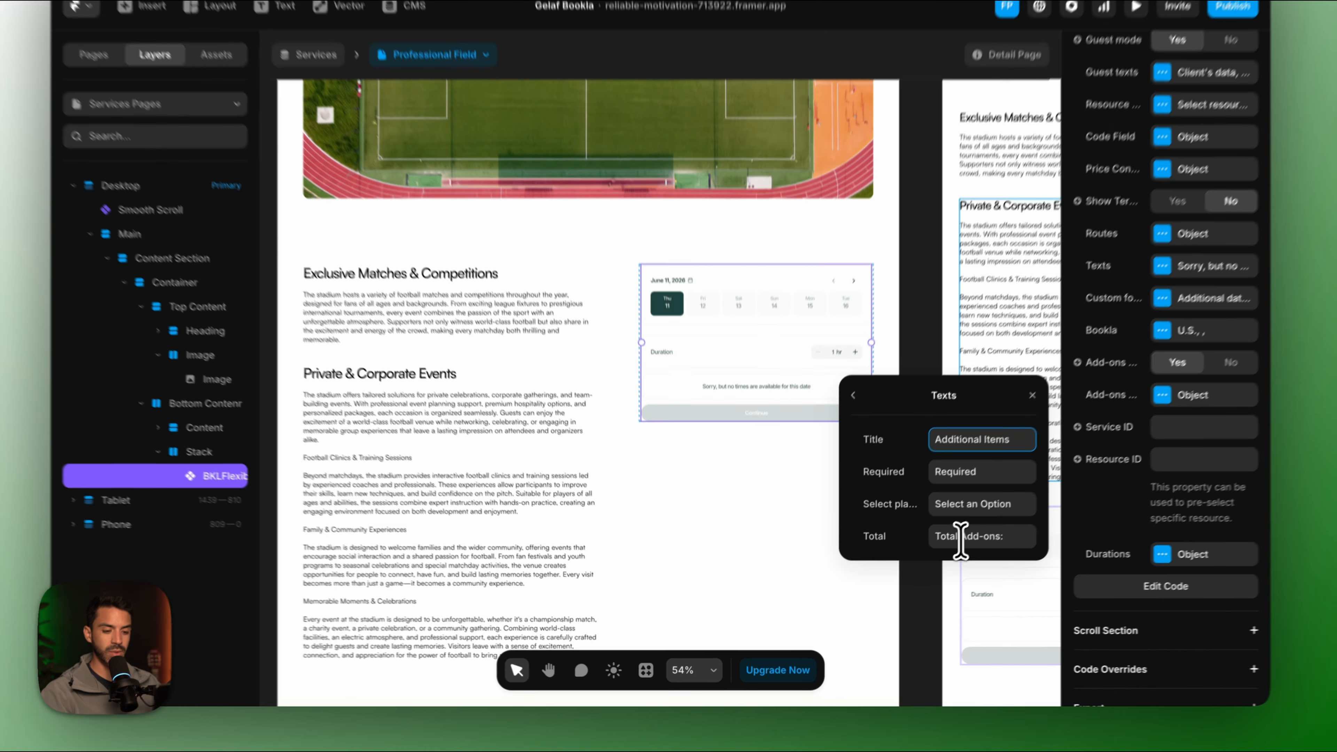
left_click_drag(907, 559, 976, 558)
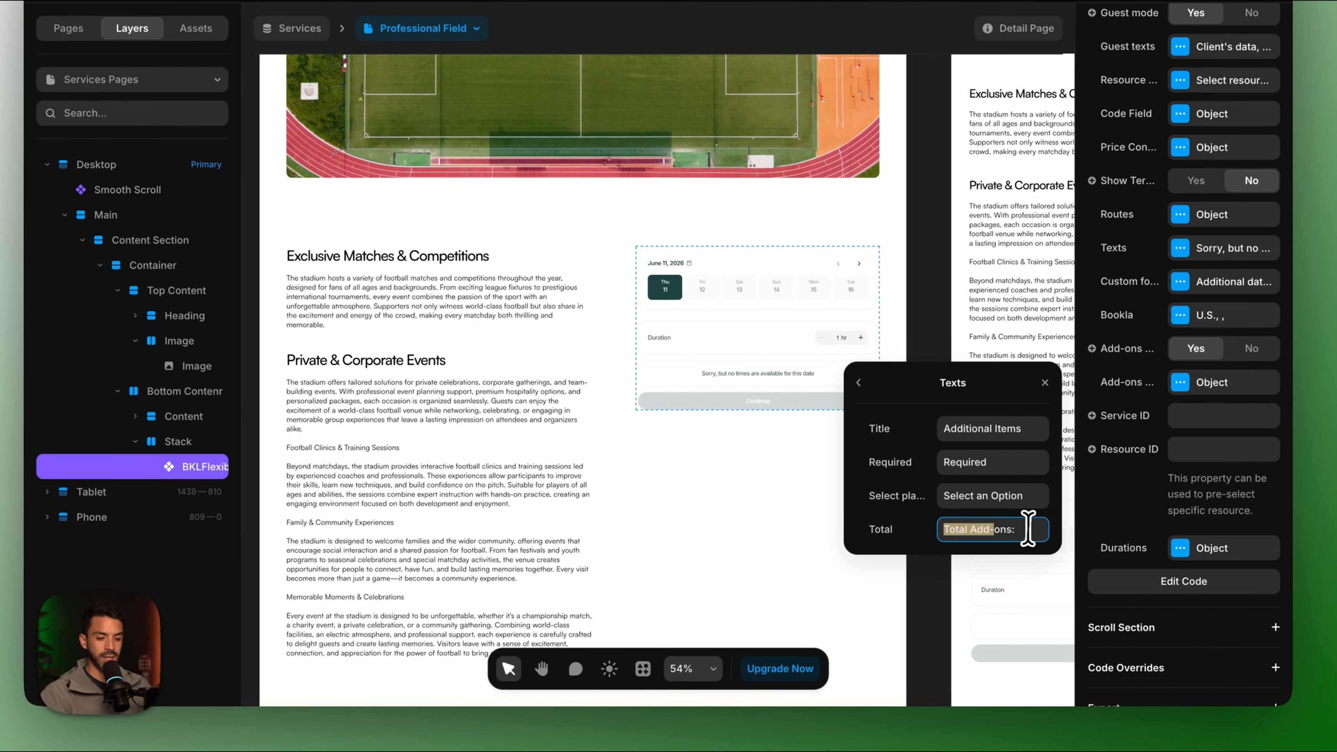
type("T")
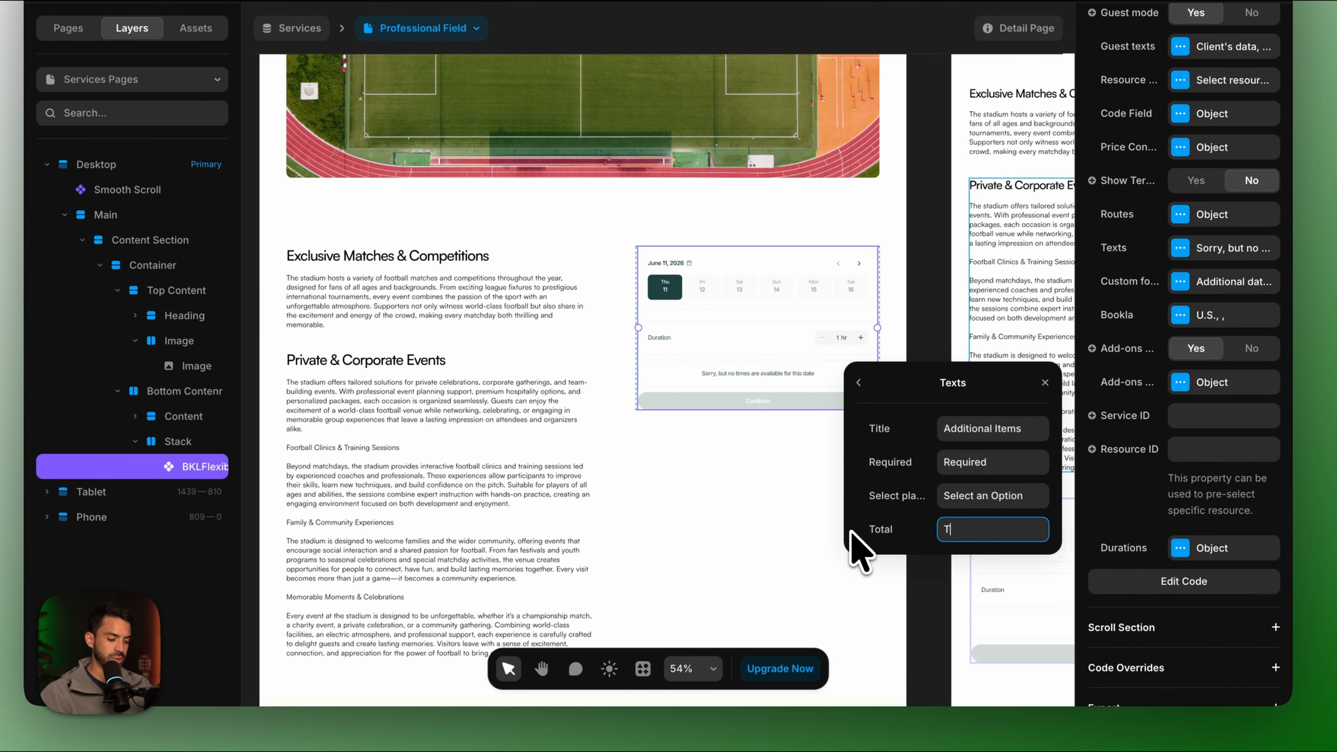
type("otal for extras")
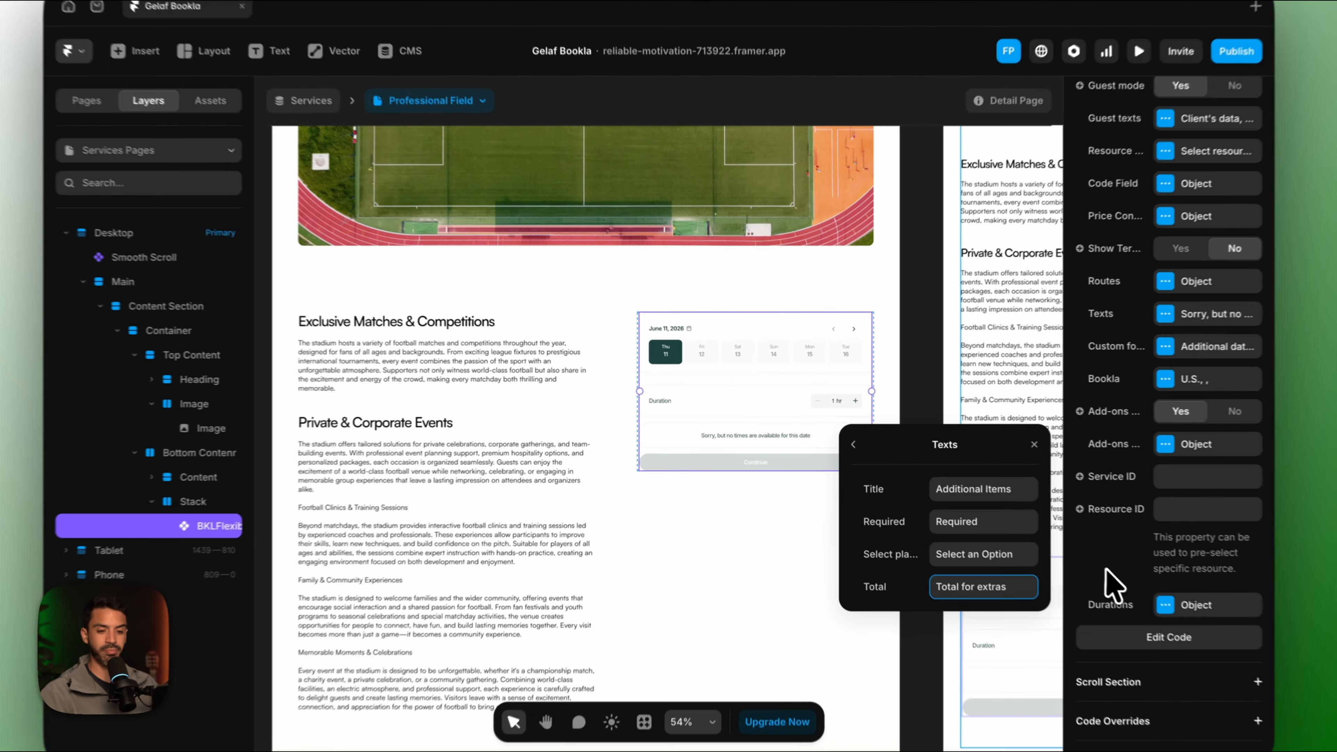
left_click(1050, 539)
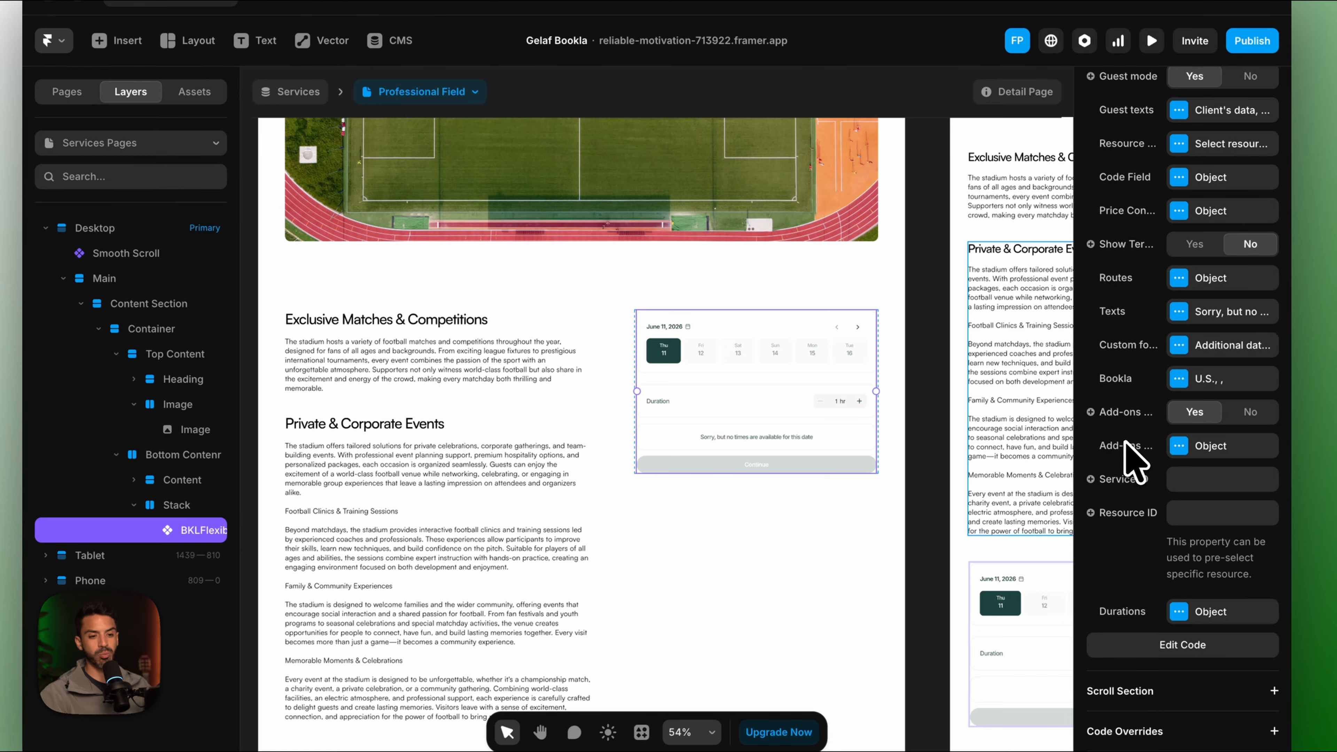
Enable the widget's promo Code Field.
scroll(1179, 453, "up", 2)
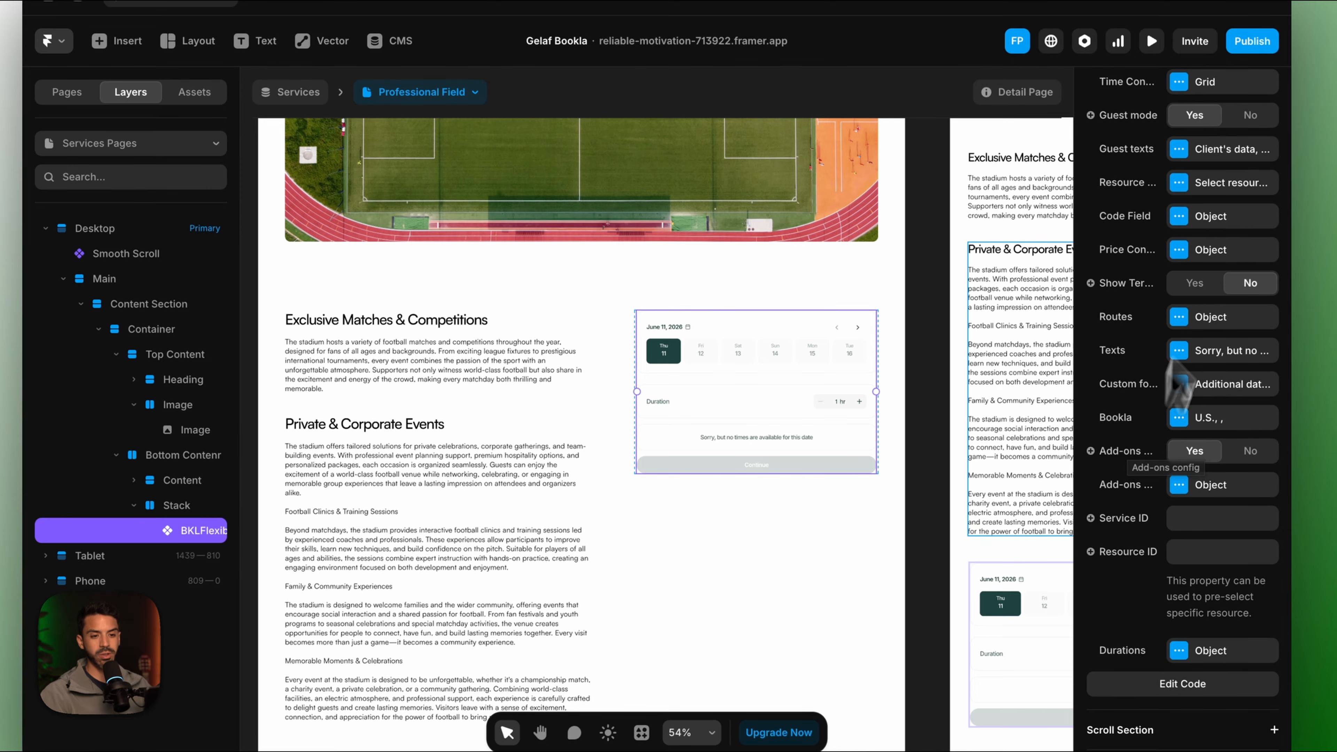
left_click(1188, 216)
left_click(962, 271)
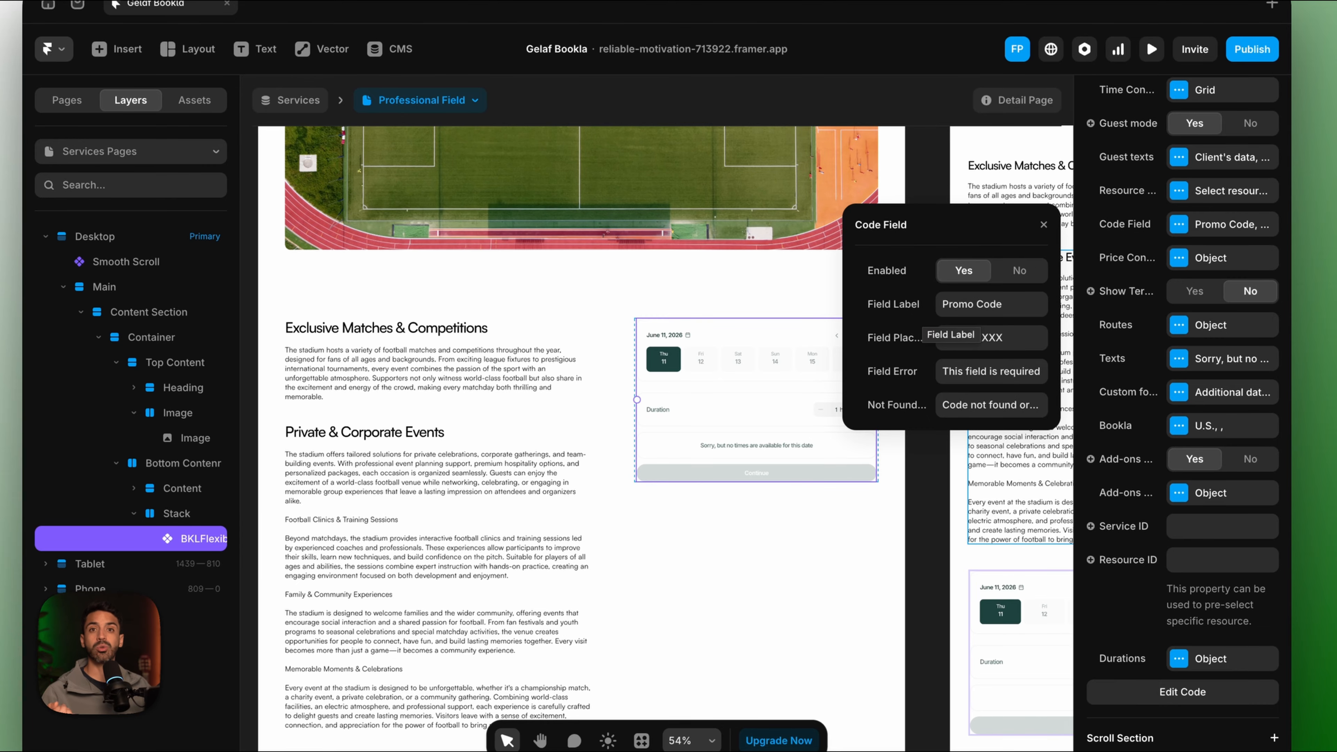
left_click(871, 571)
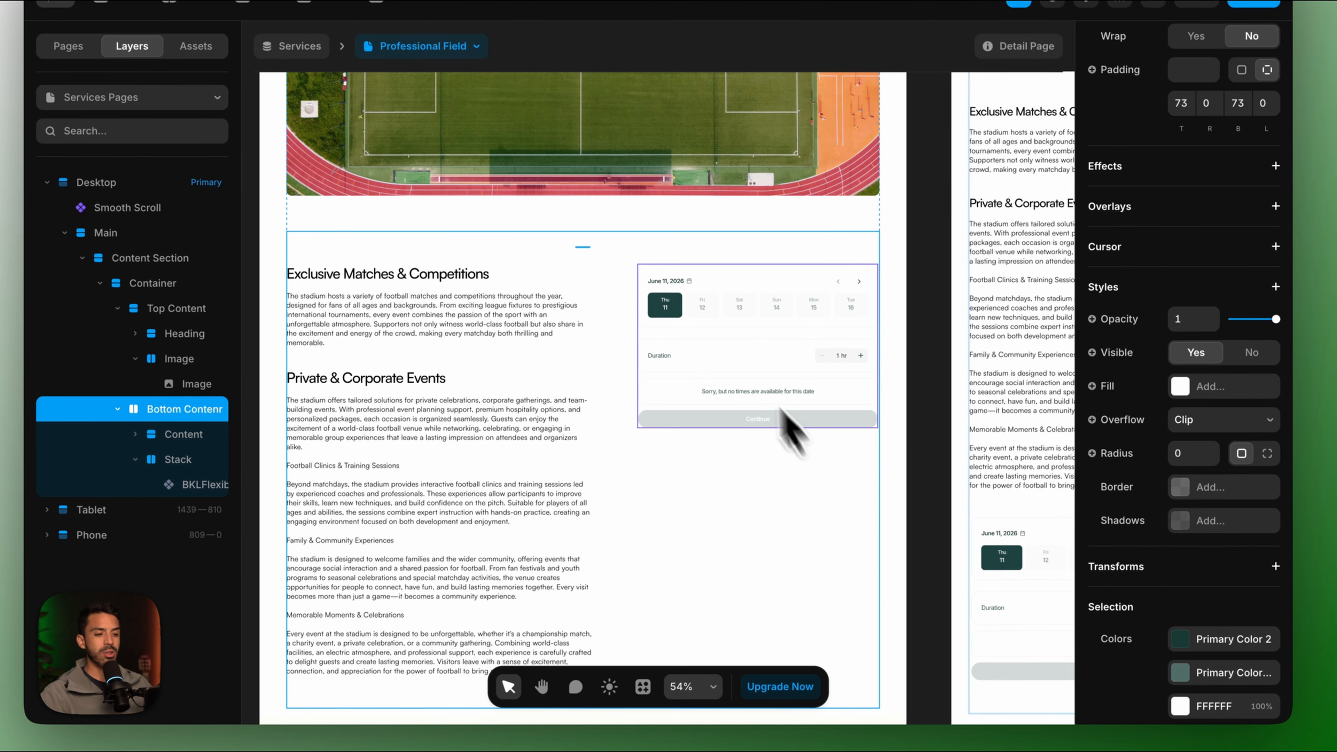
left_click(718, 380)
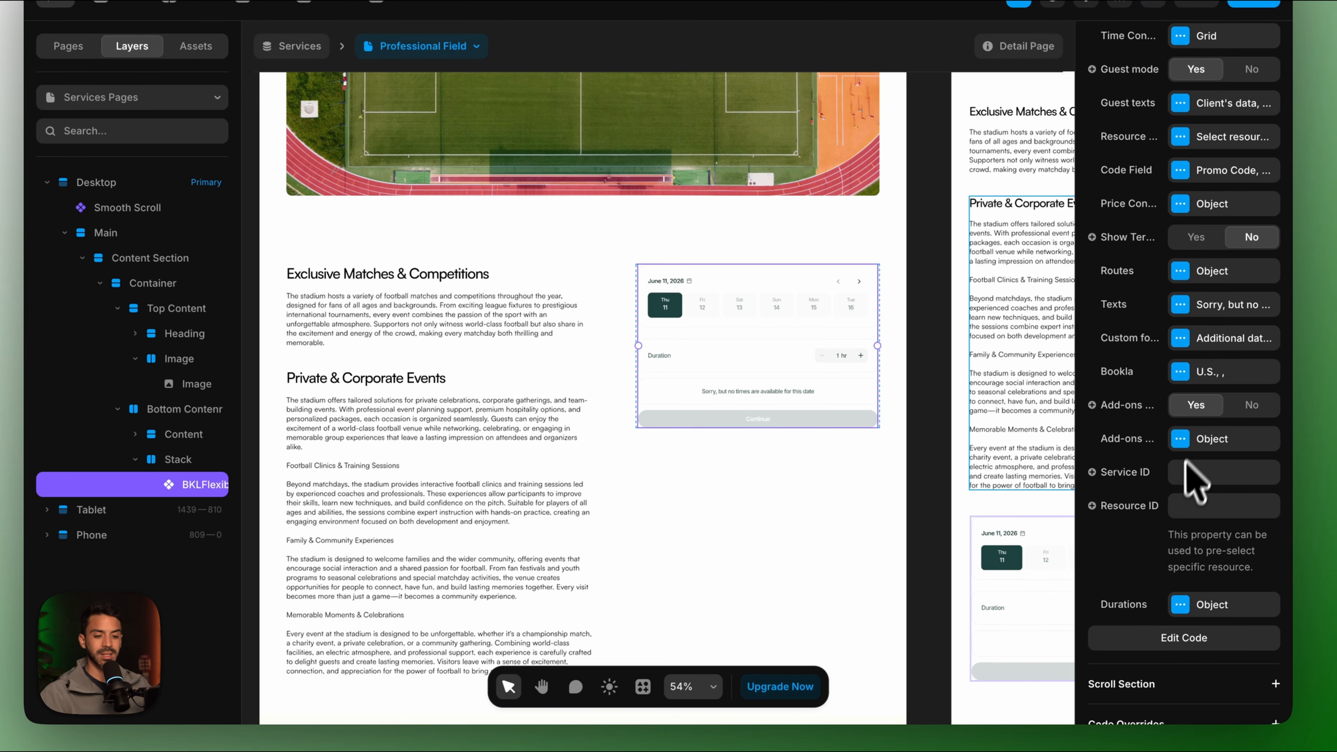
scroll(1195, 481, "down", 3)
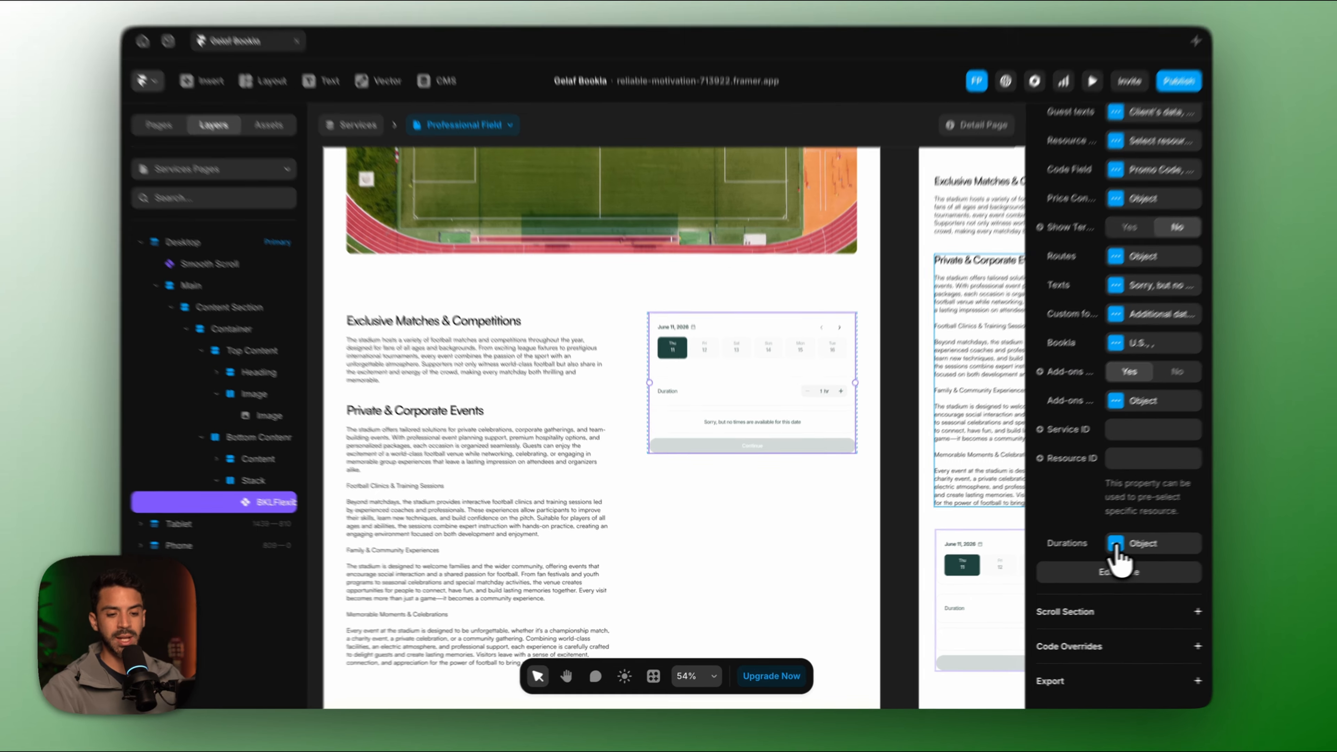
Set the booking widget's durations to a 30-minute minimum and a 4-hour maximum.
left_click(1121, 546)
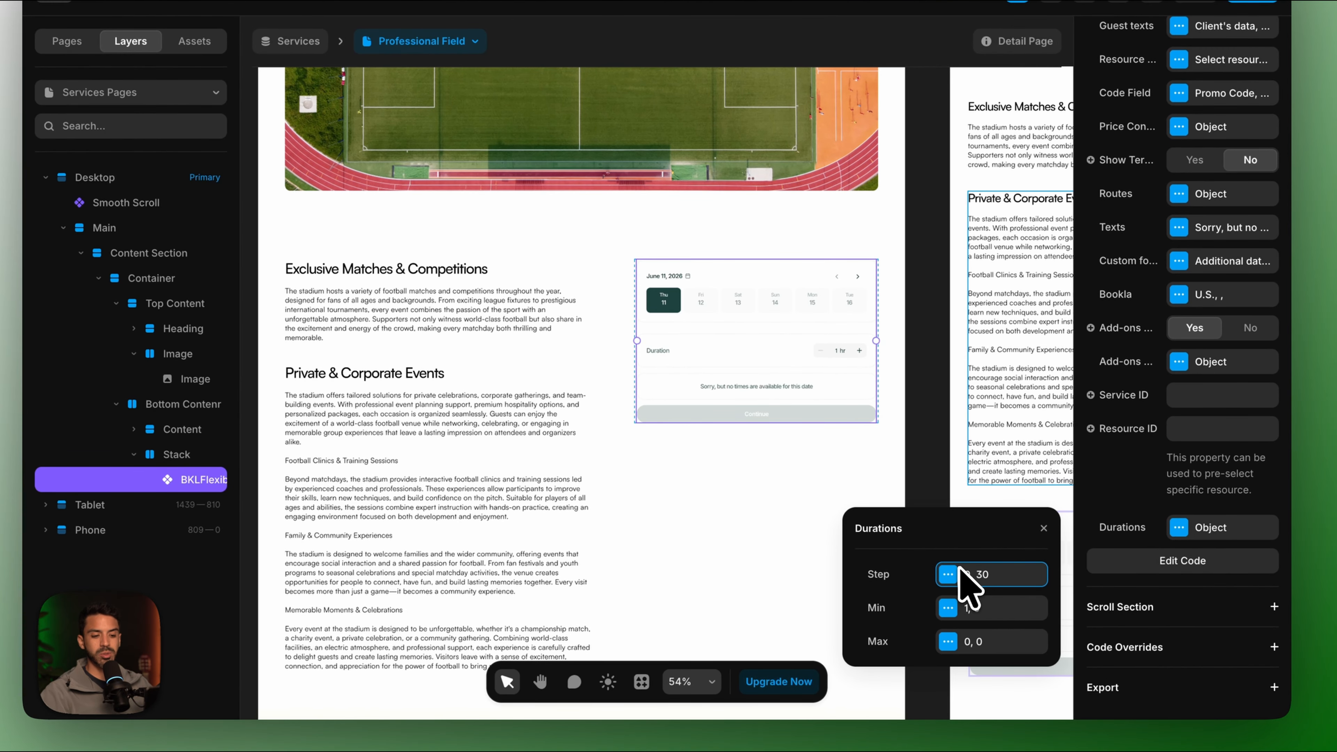
left_click(950, 598)
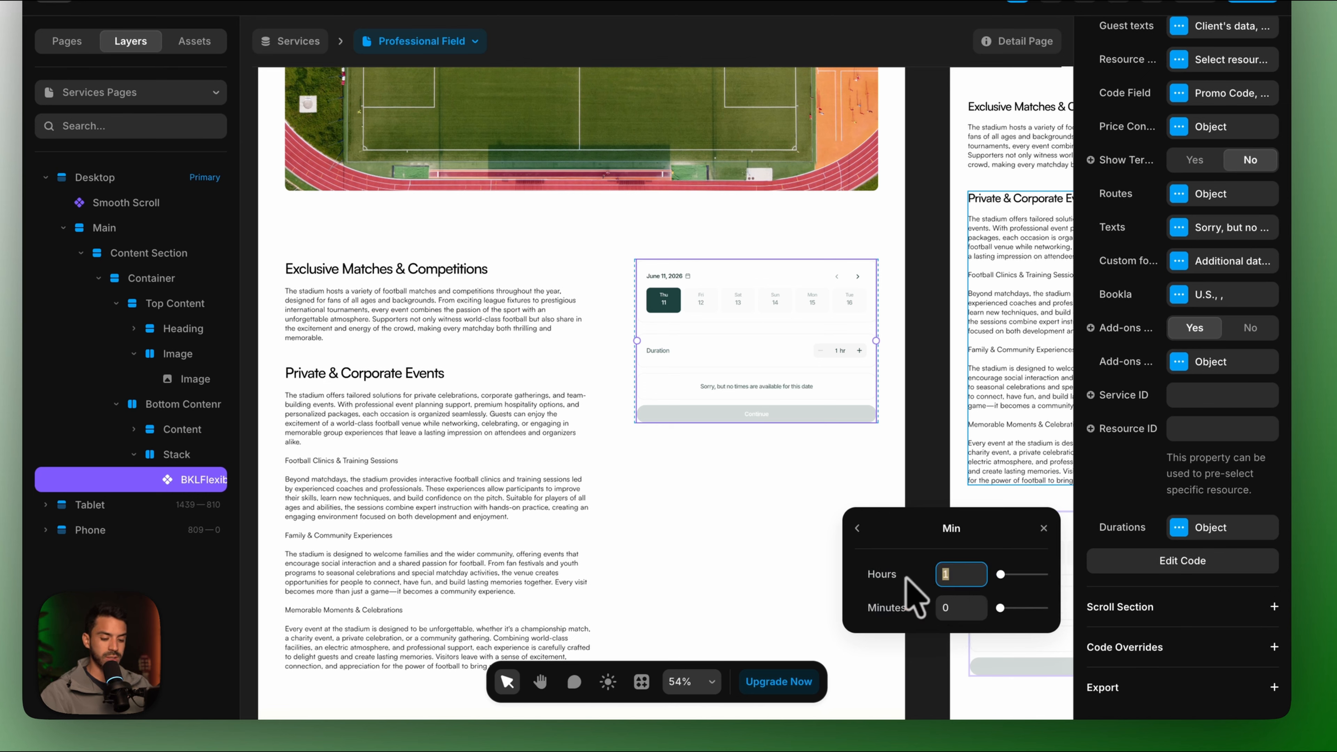
left_click(946, 606)
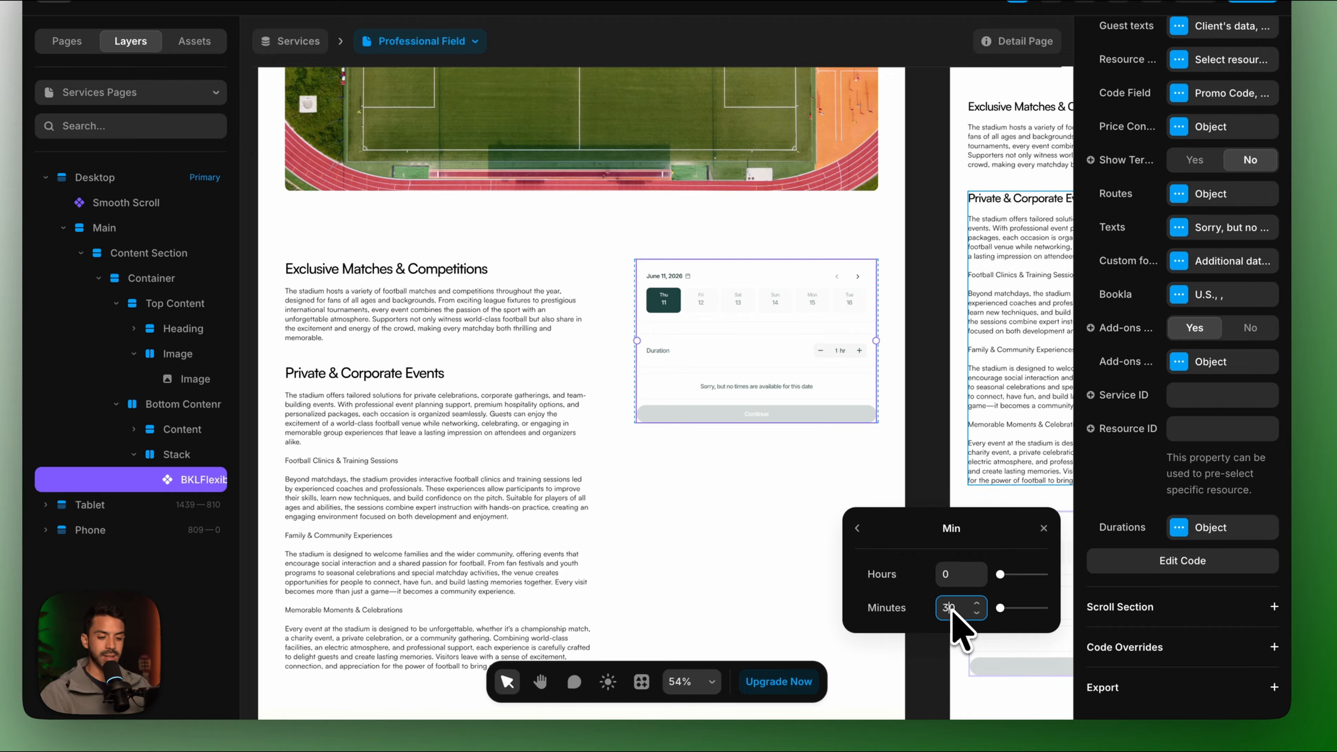
type("3")
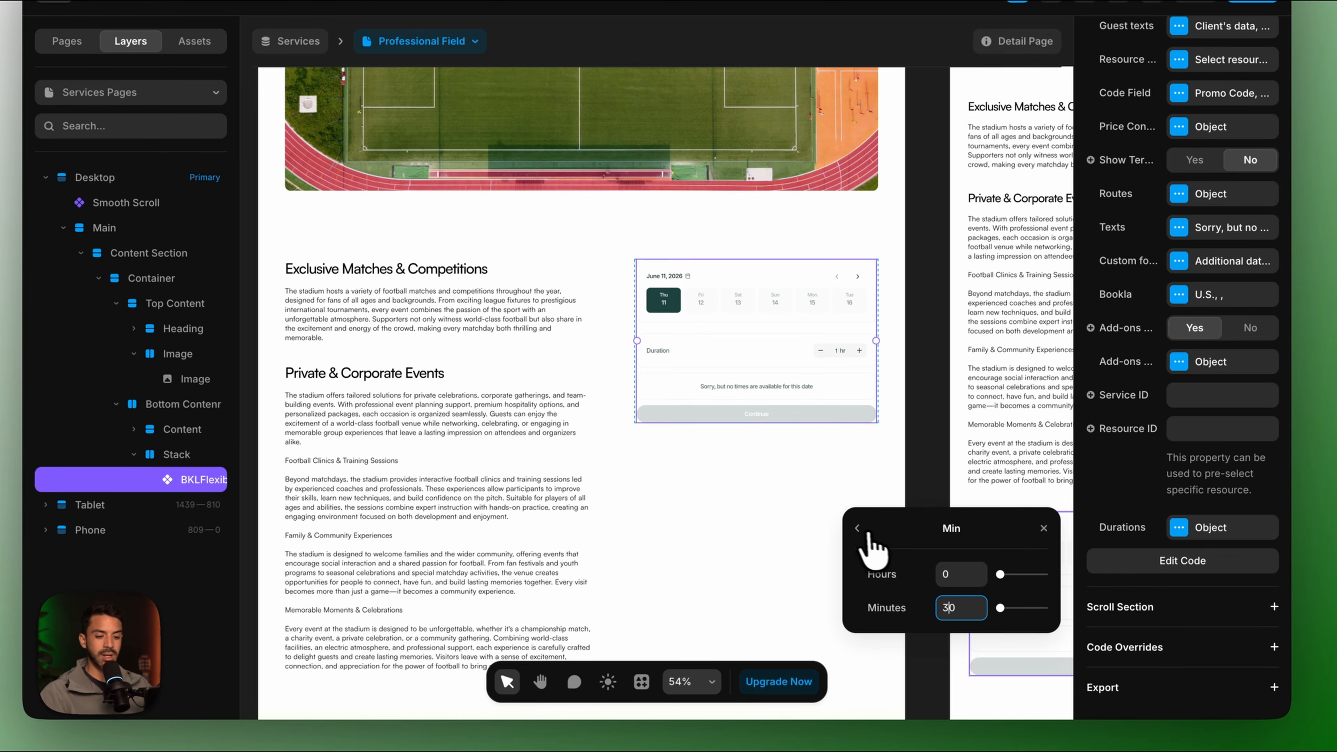
left_click(856, 528)
left_click(949, 638)
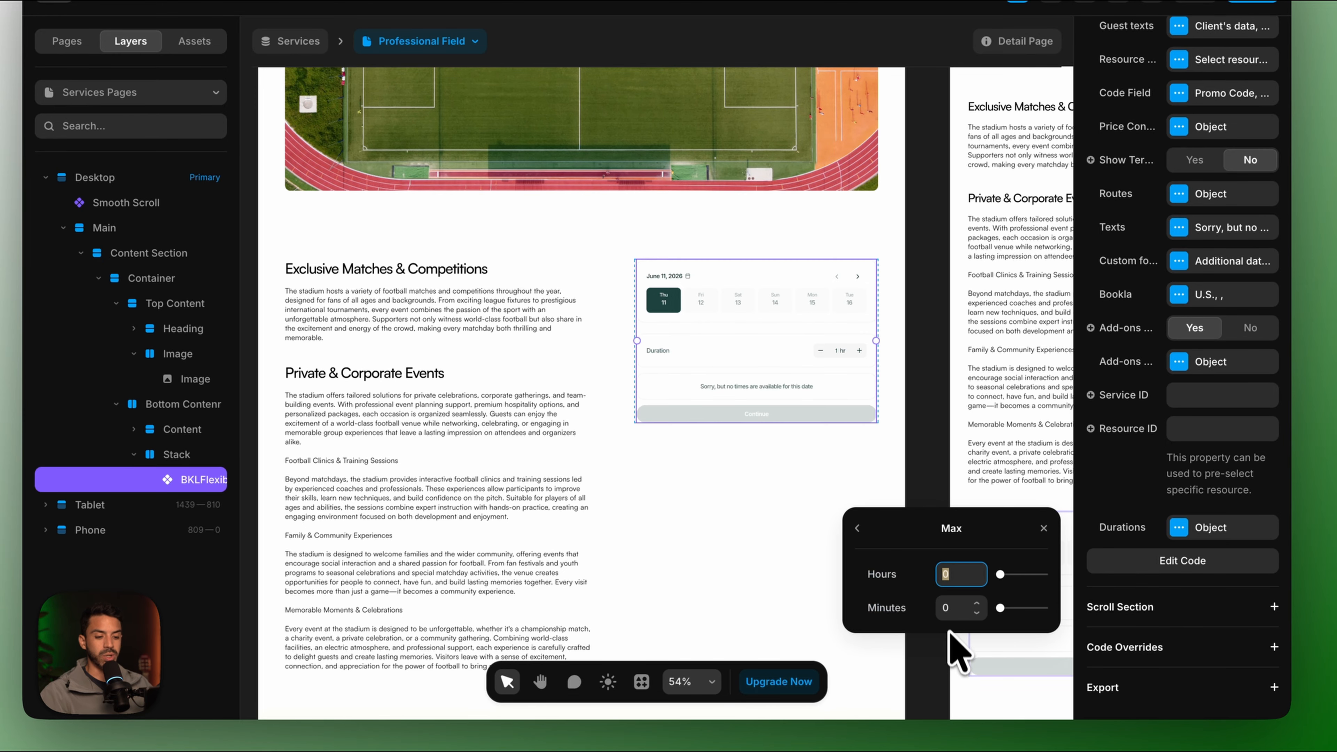
type("4")
left_click(857, 528)
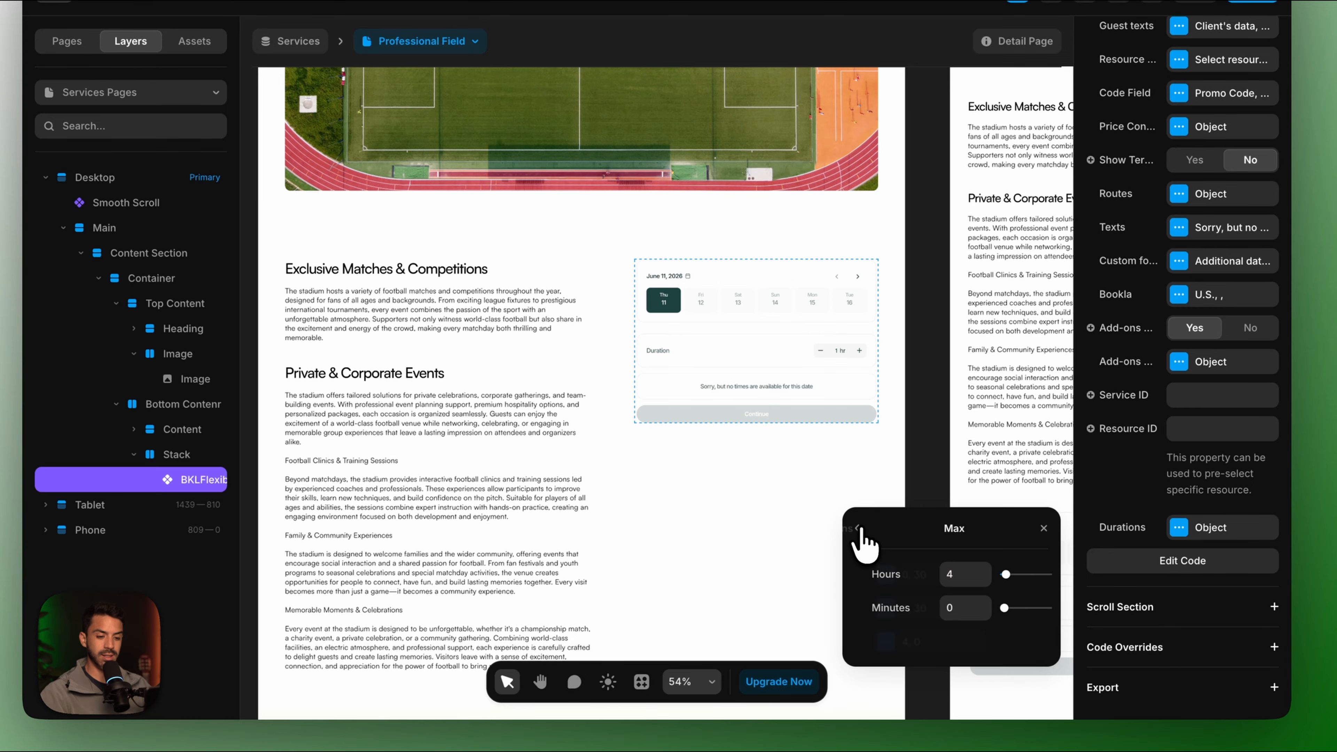
scroll(1119, 538, "up", 2)
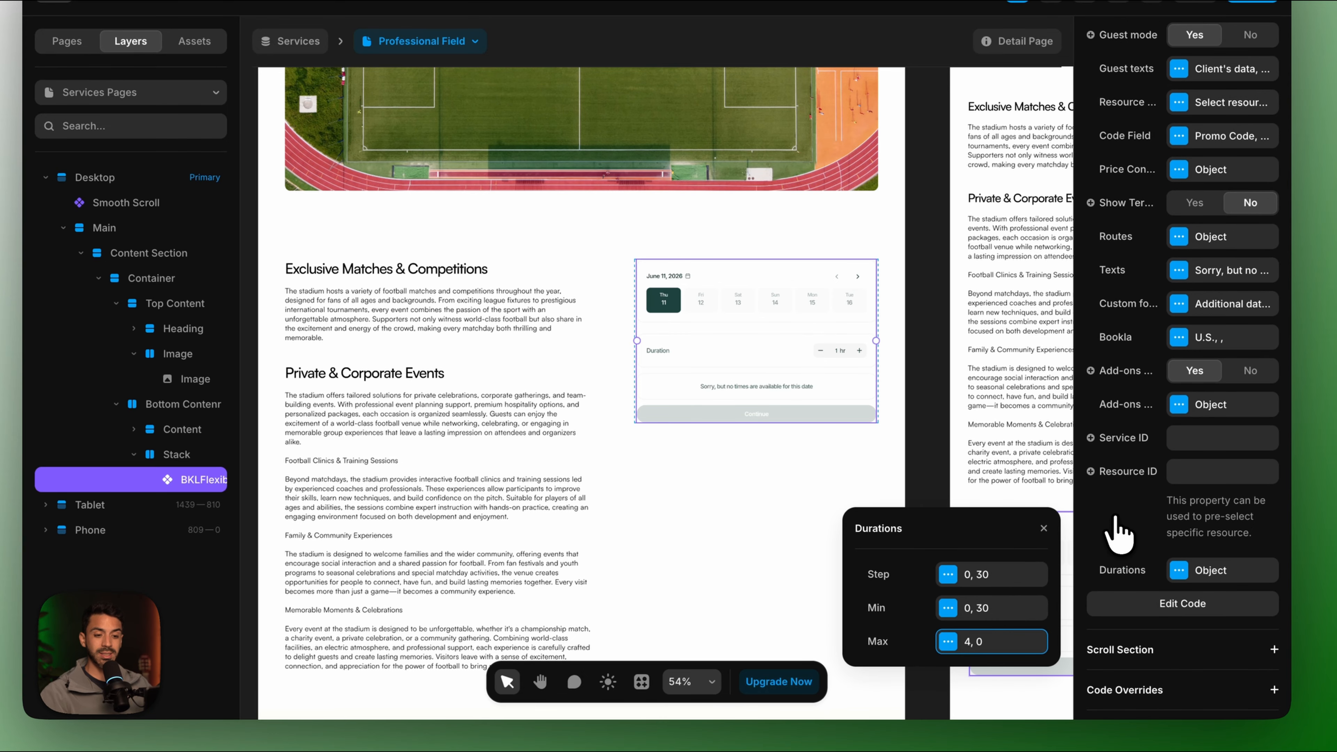
left_click(1179, 336)
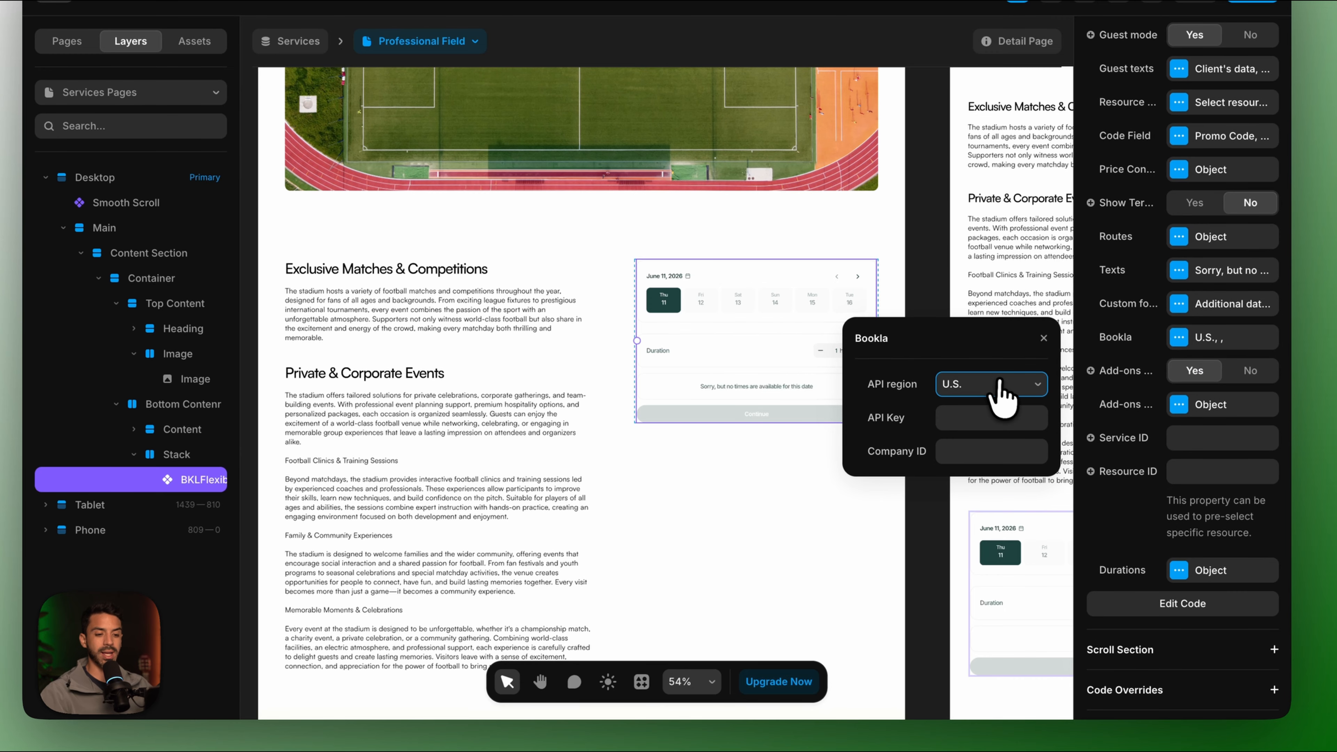
Set the Bookla API region to Europe and enter the API key saved in Notes.
left_click(1000, 384)
left_click(962, 402)
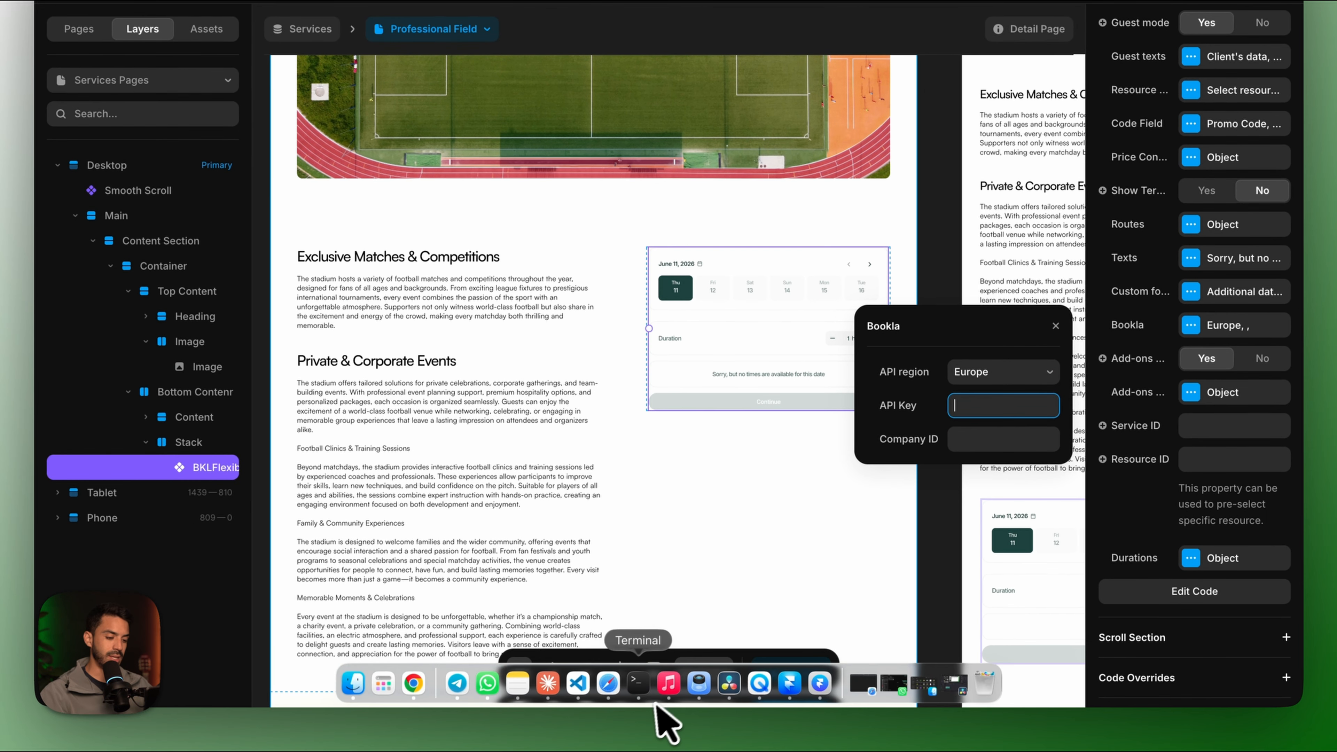
left_click(522, 694)
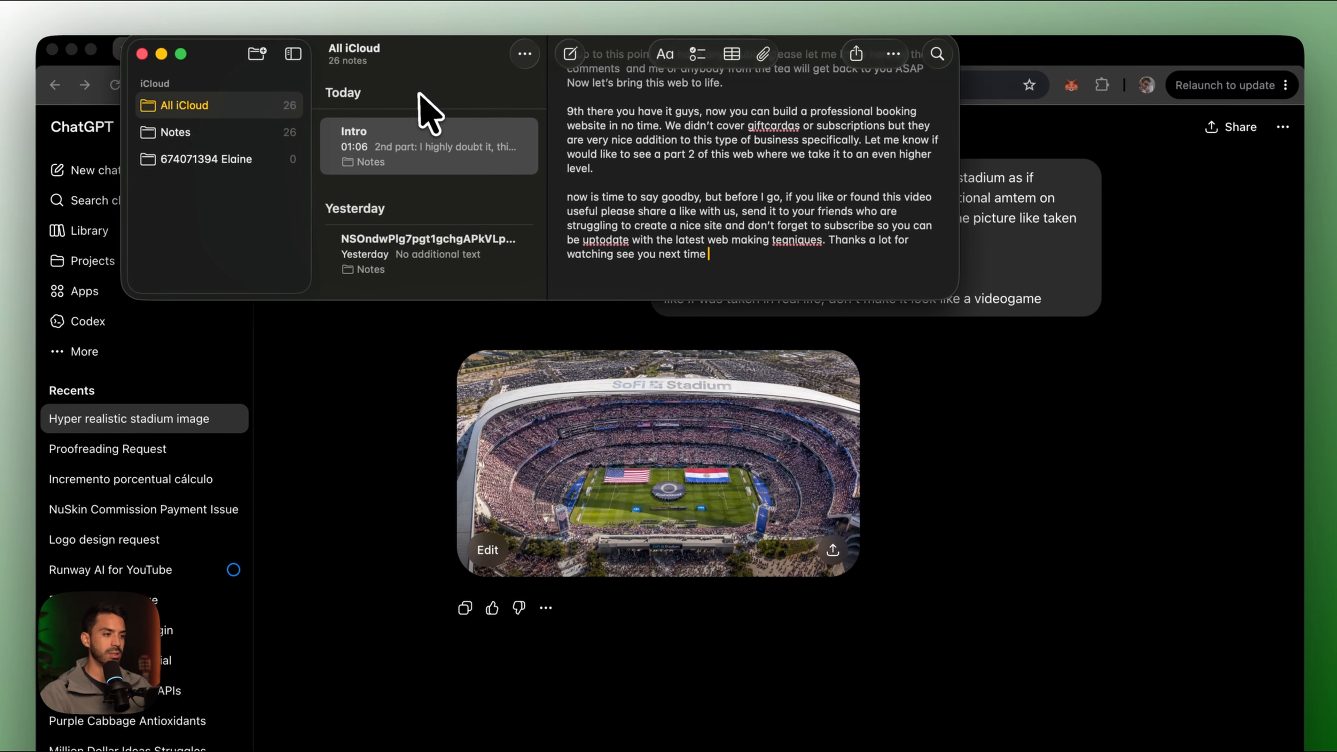
left_click(419, 27)
left_click(456, 193)
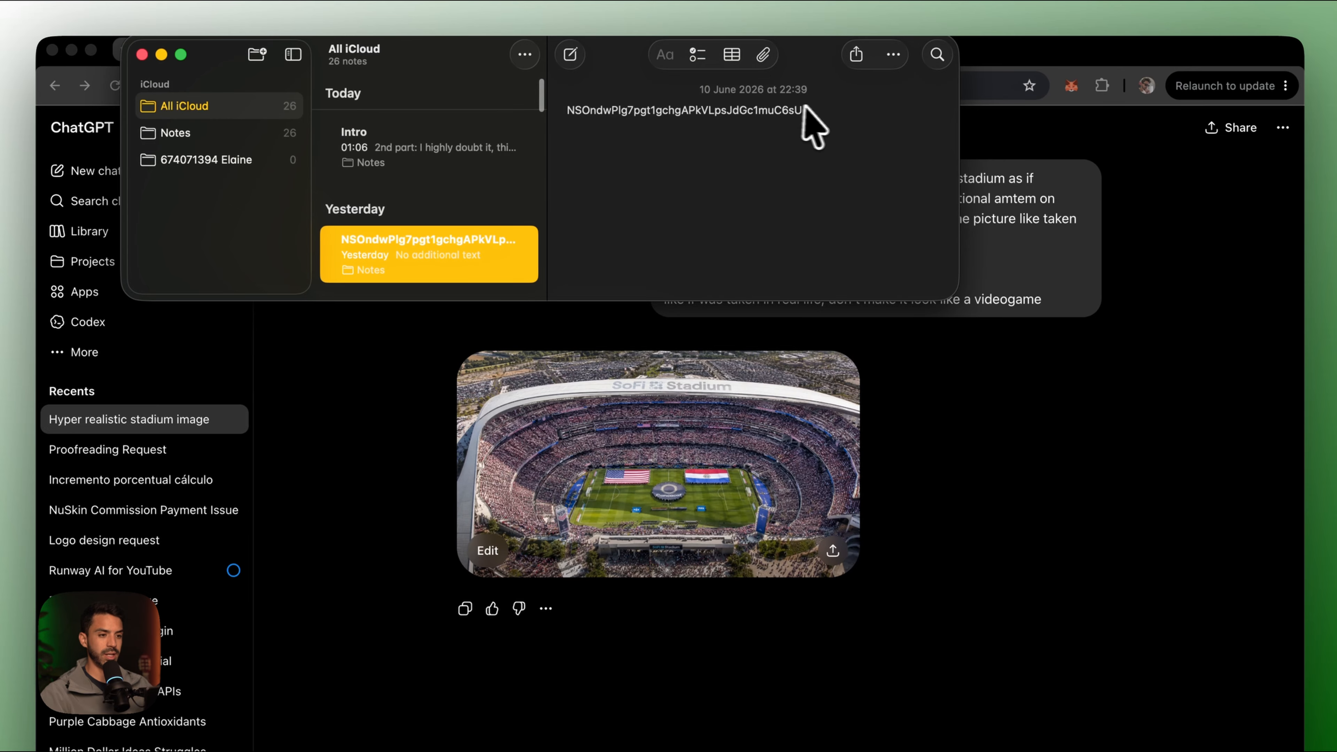
left_click_drag(836, 112, 545, 114)
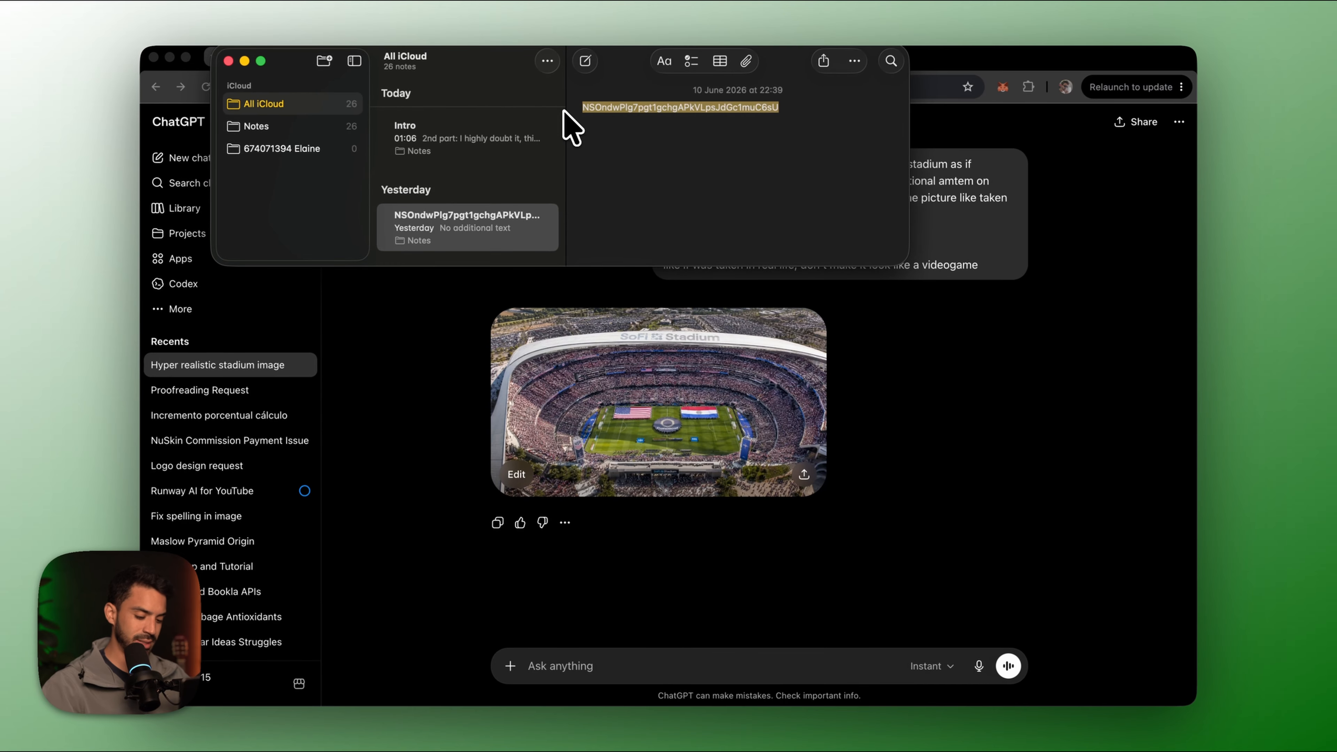
left_click(768, 706)
left_click(931, 419)
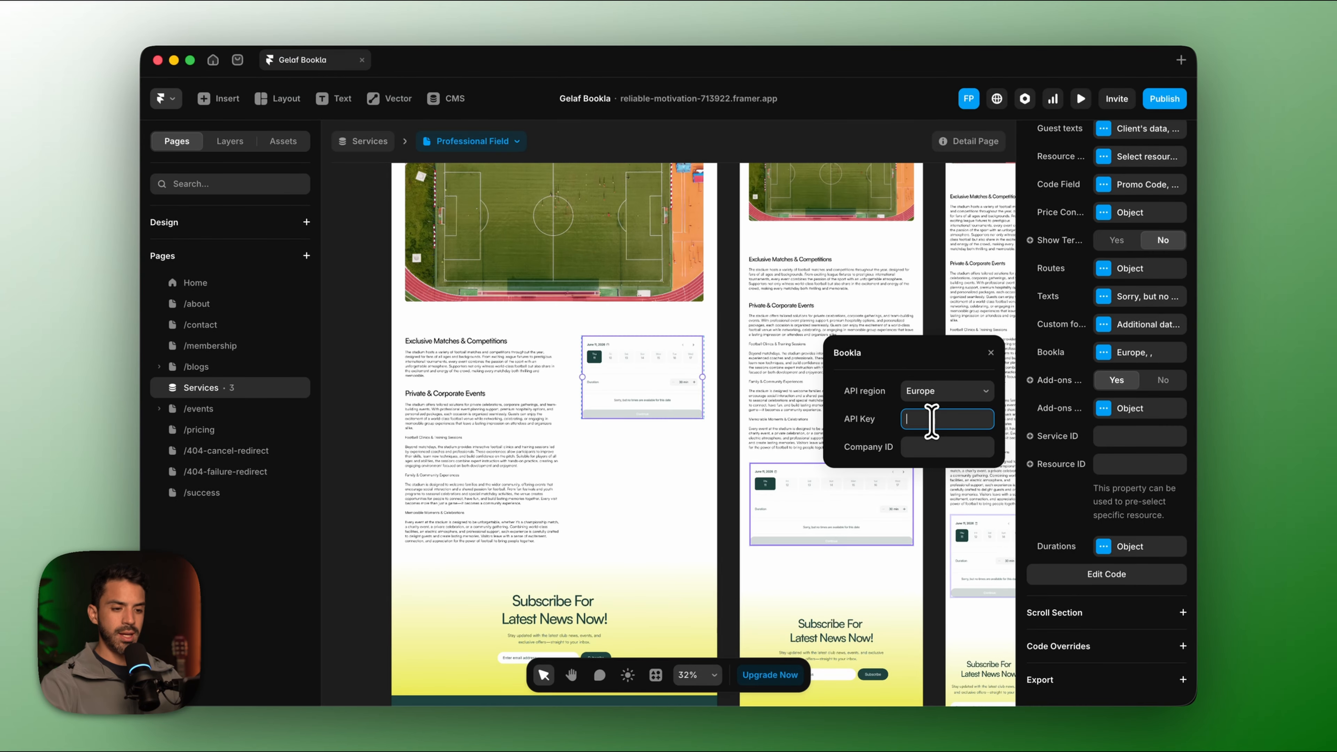
Paste the company ID copied from the Bookla platform into the Company ID field.
left_click(930, 447)
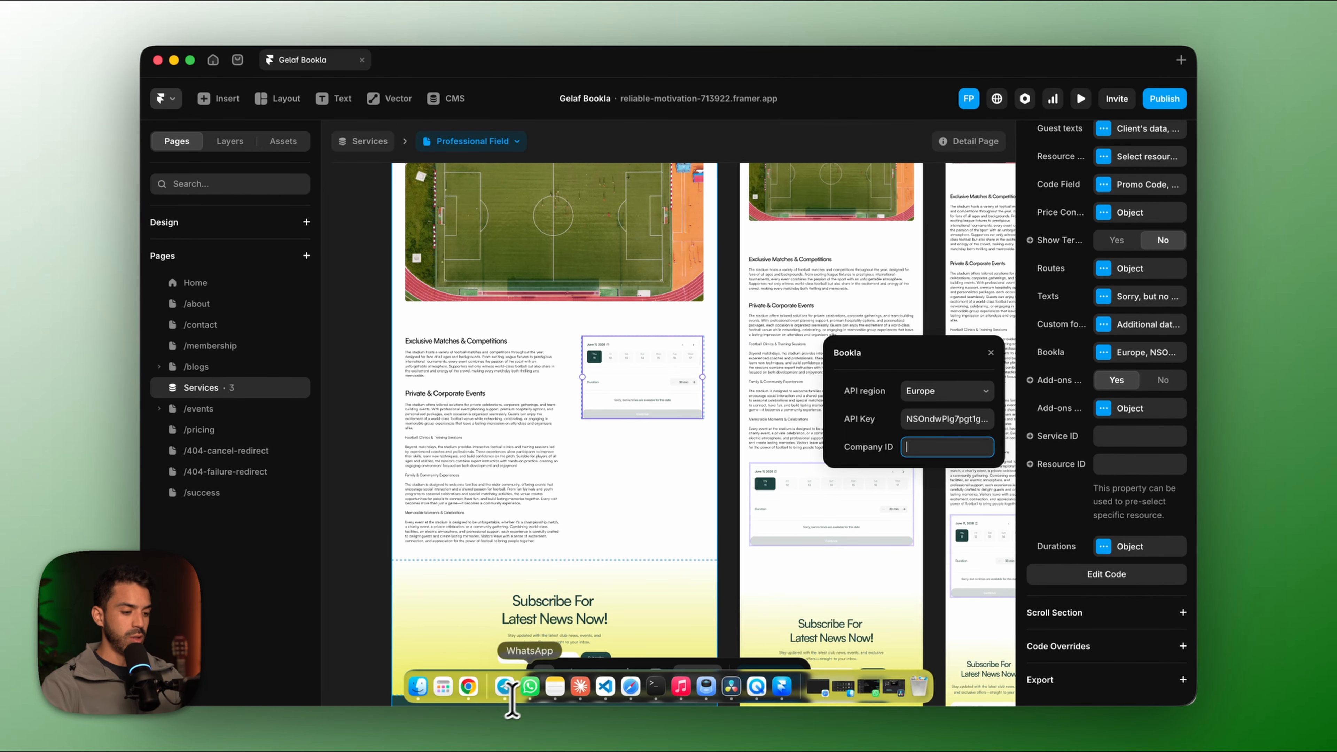
left_click(469, 686)
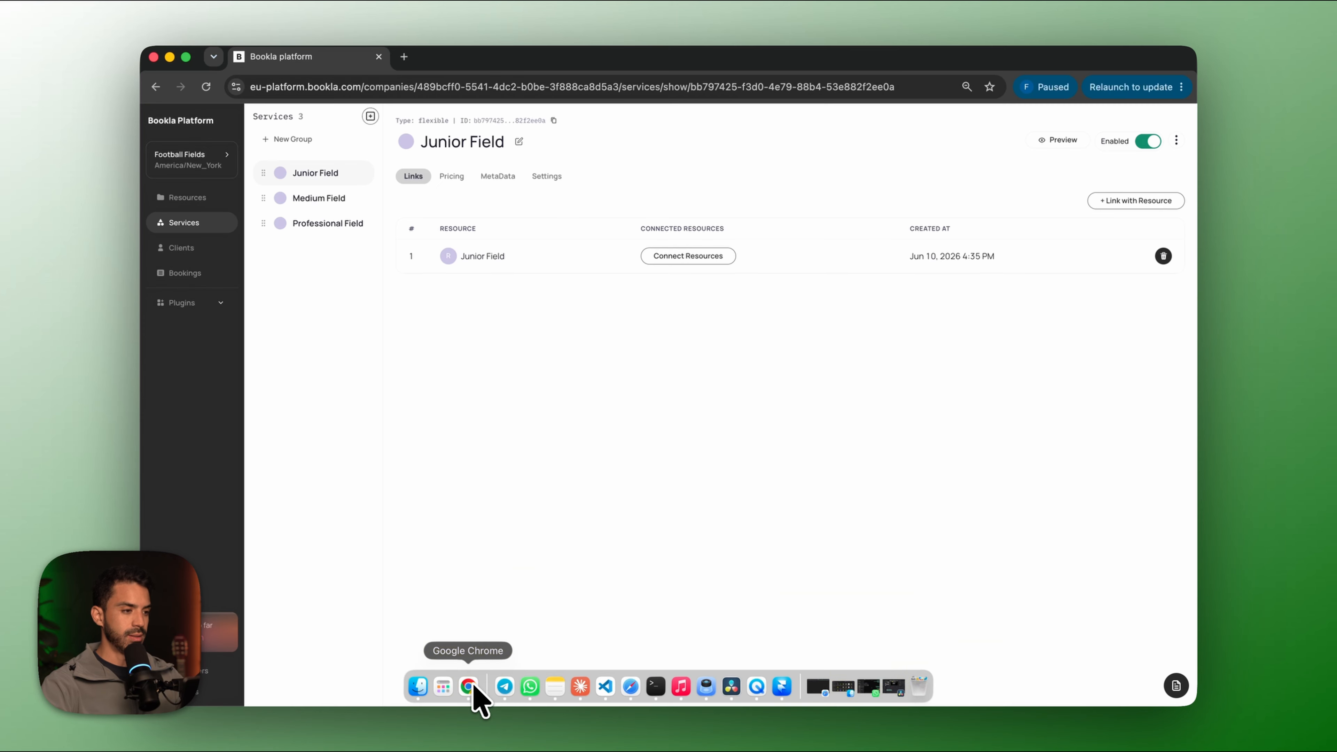
left_click(208, 161)
left_click(652, 148)
left_click(952, 343)
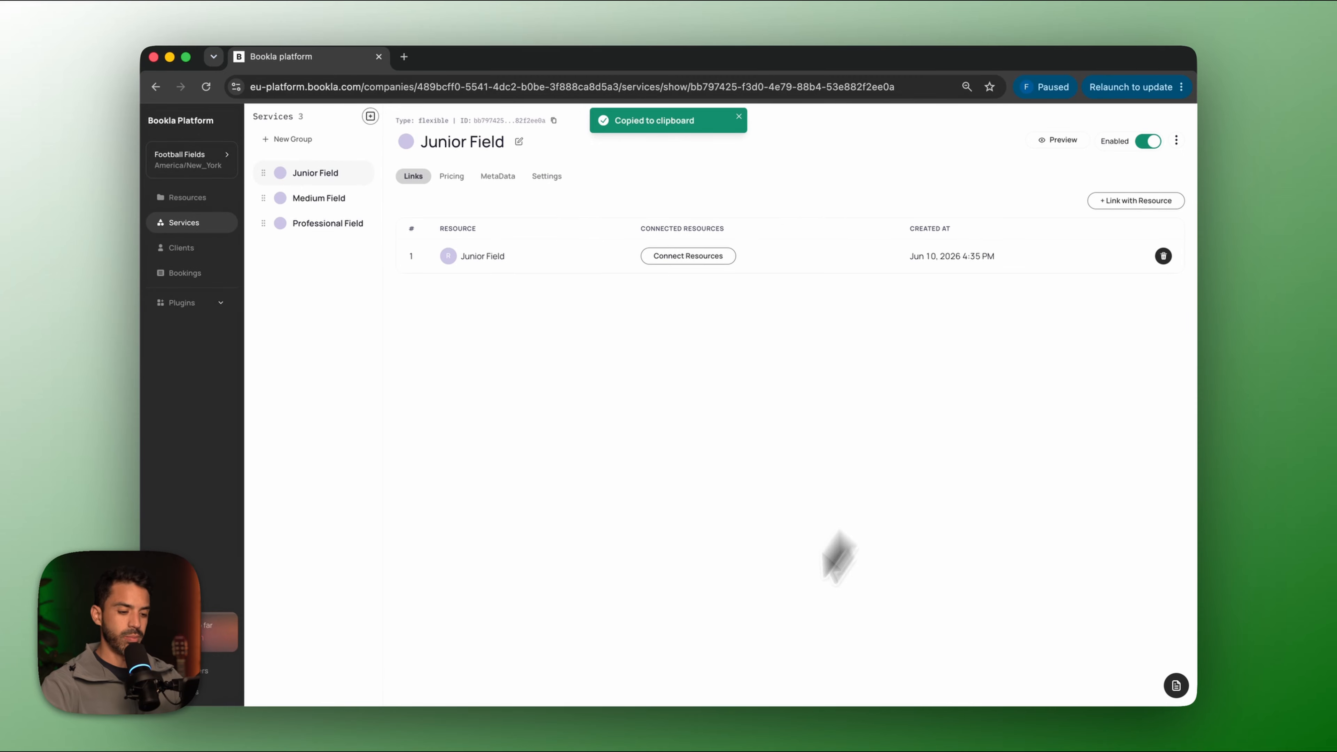
left_click(783, 687)
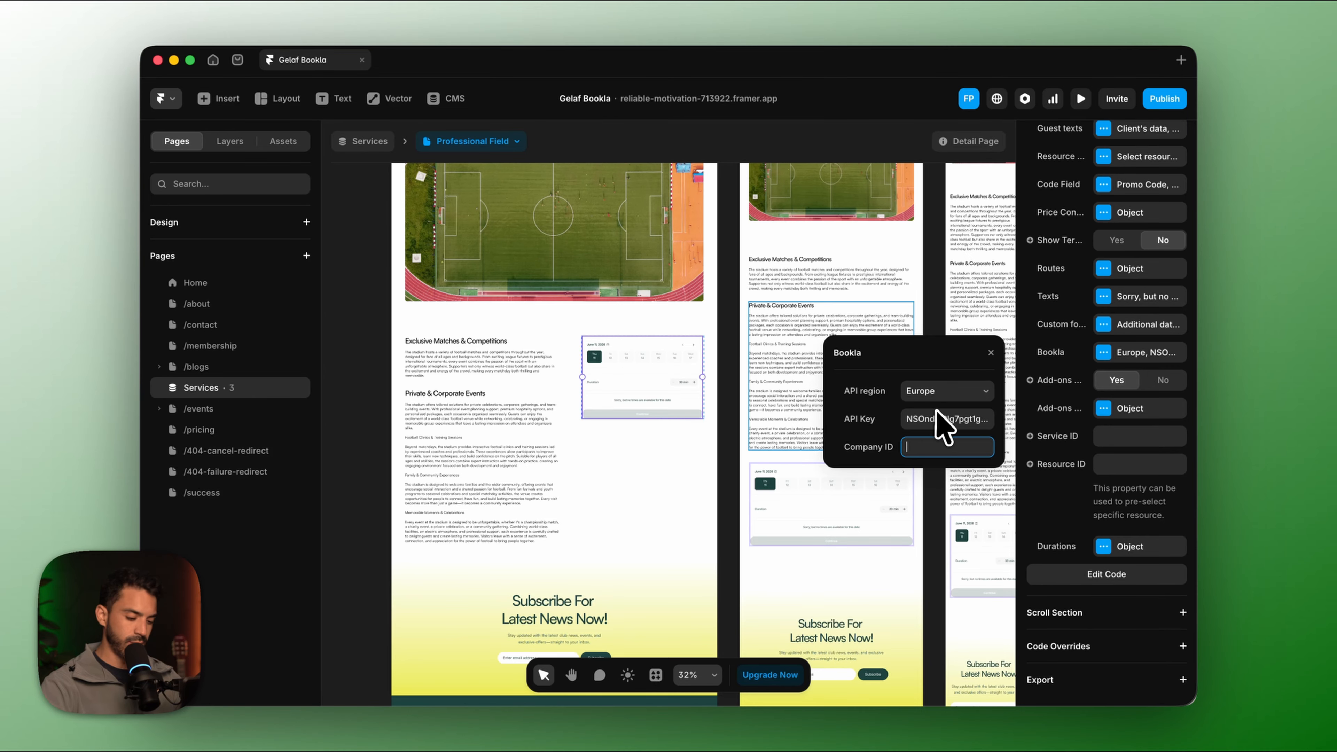
key("super+v")
left_click(1052, 515)
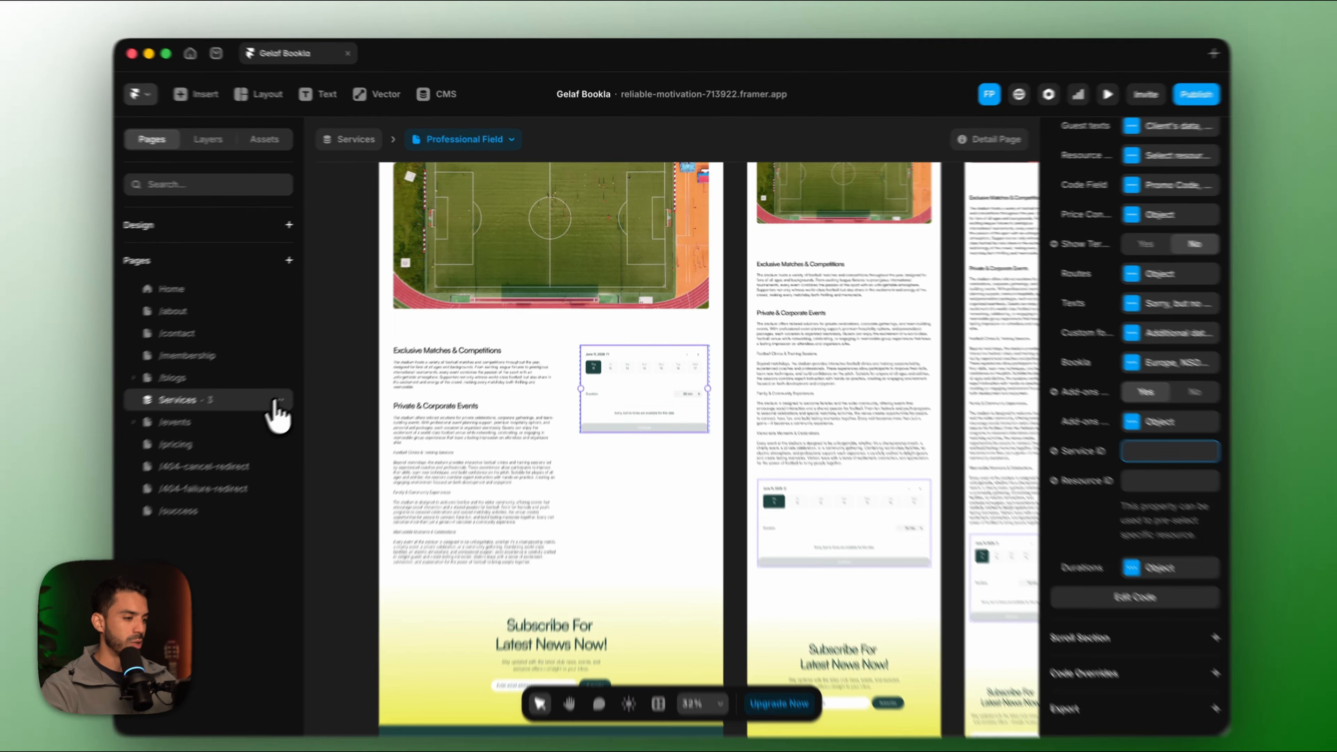
In the Services CMS collection, add a Plain Text field named Service ID.
right_click(276, 401)
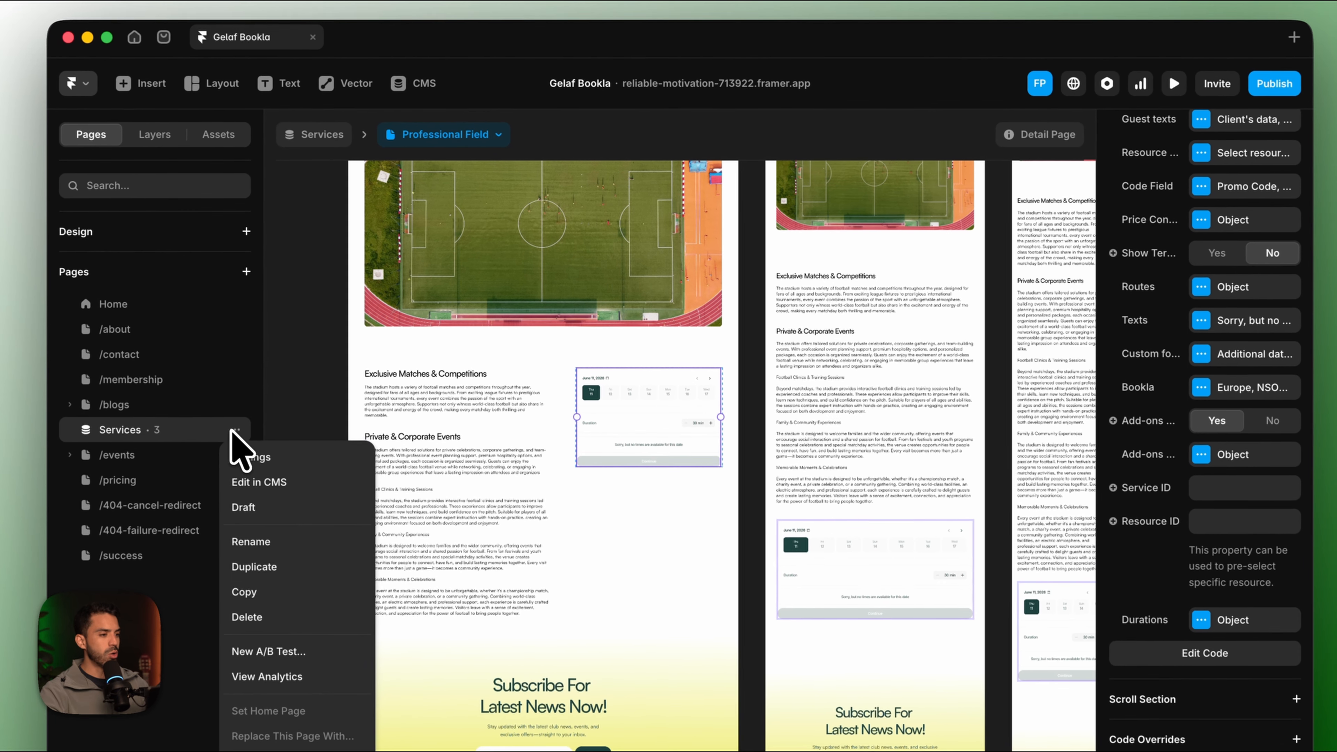
left_click(295, 442)
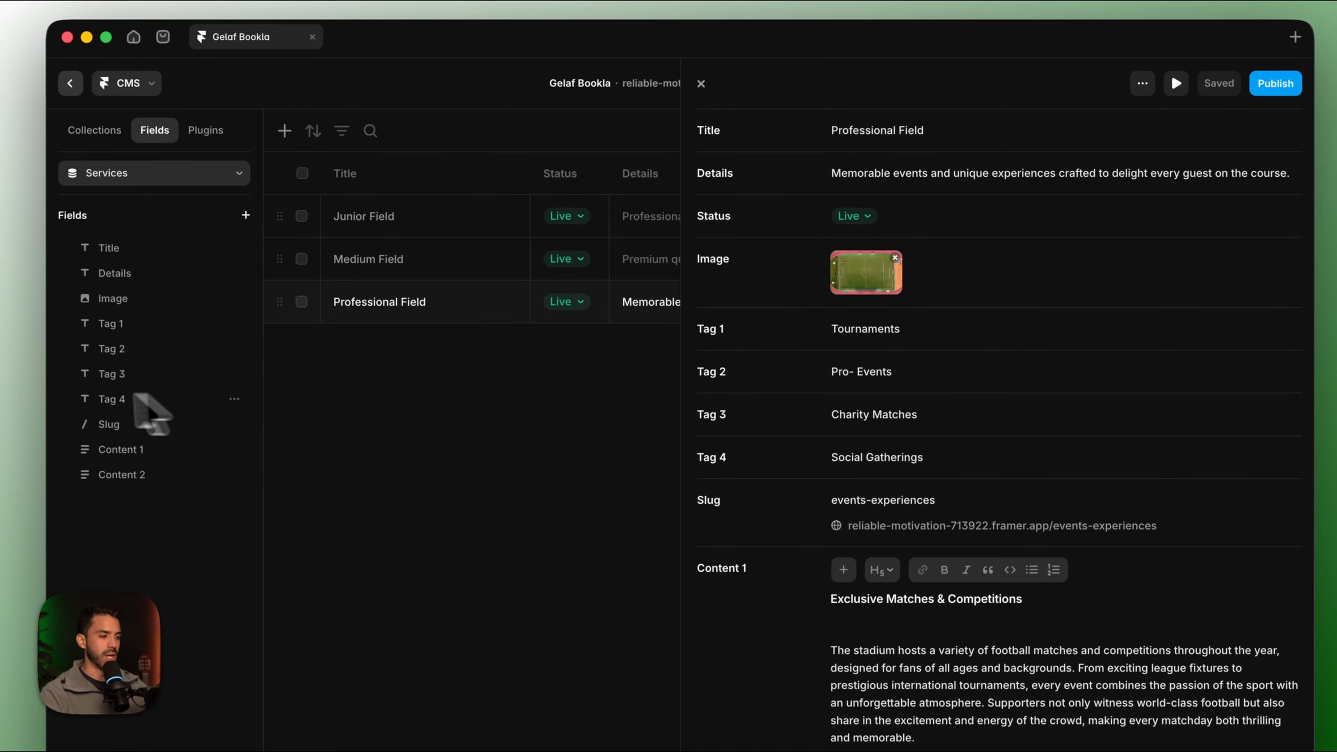
left_click(96, 132)
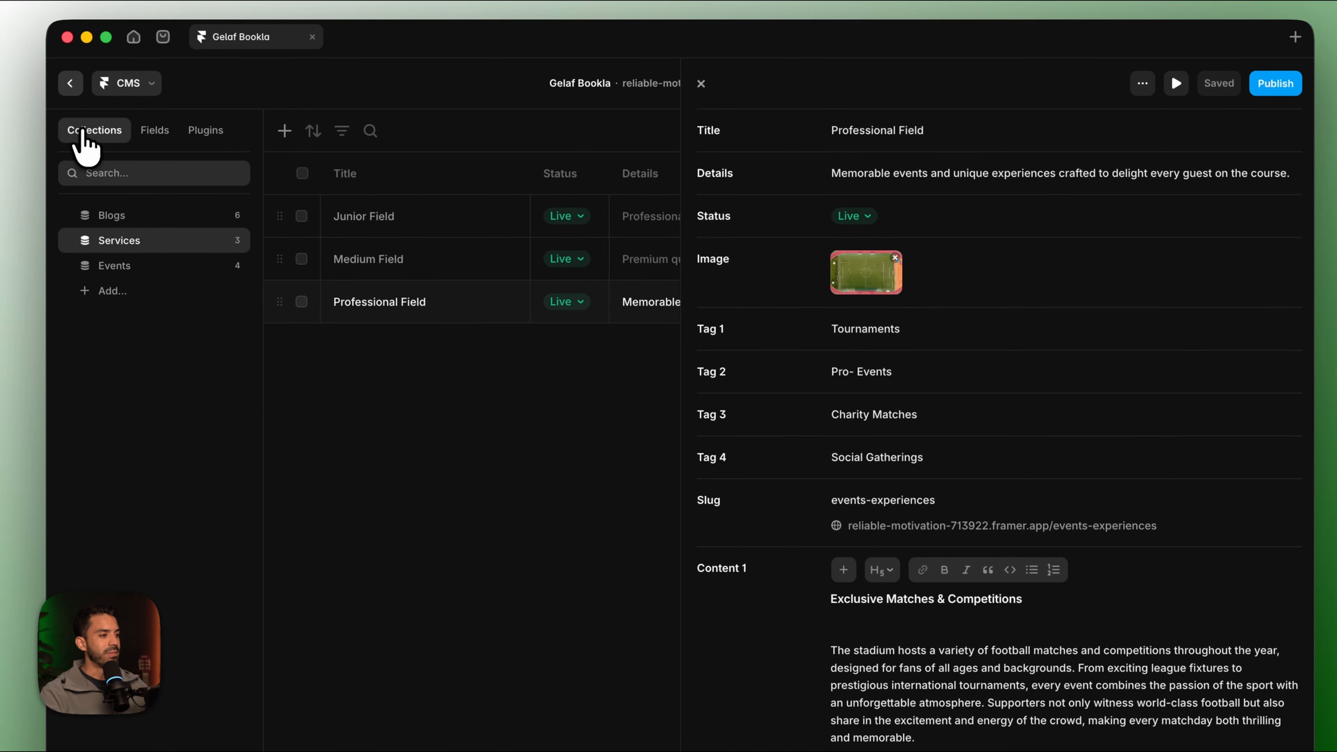
left_click(152, 132)
left_click(245, 215)
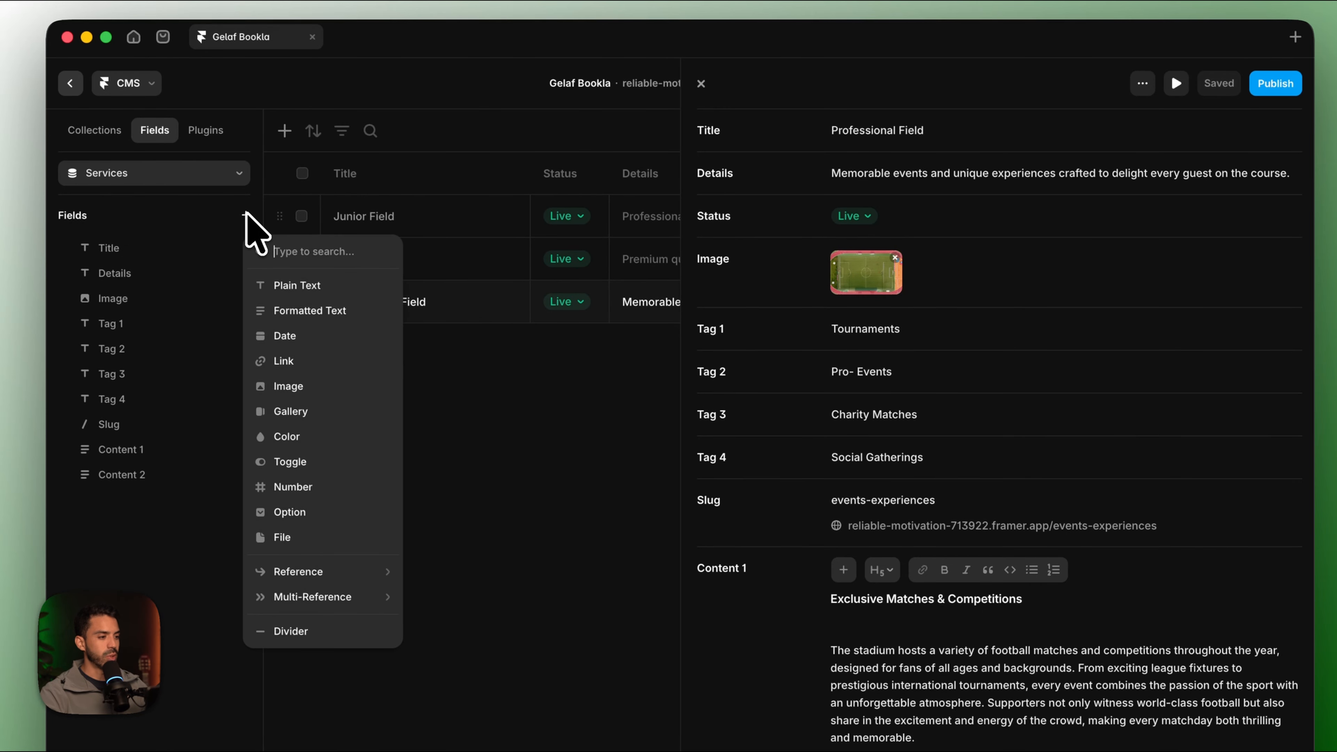
left_click(338, 280)
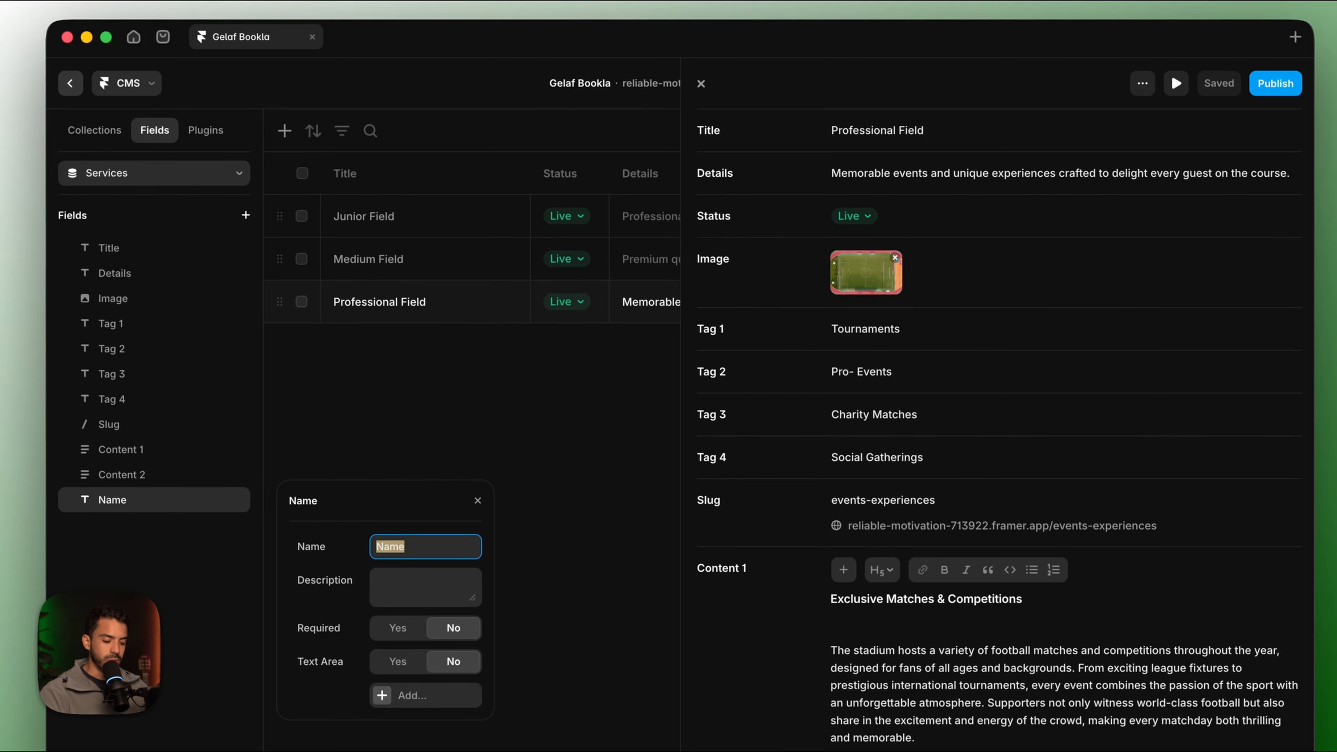
type("Service ID")
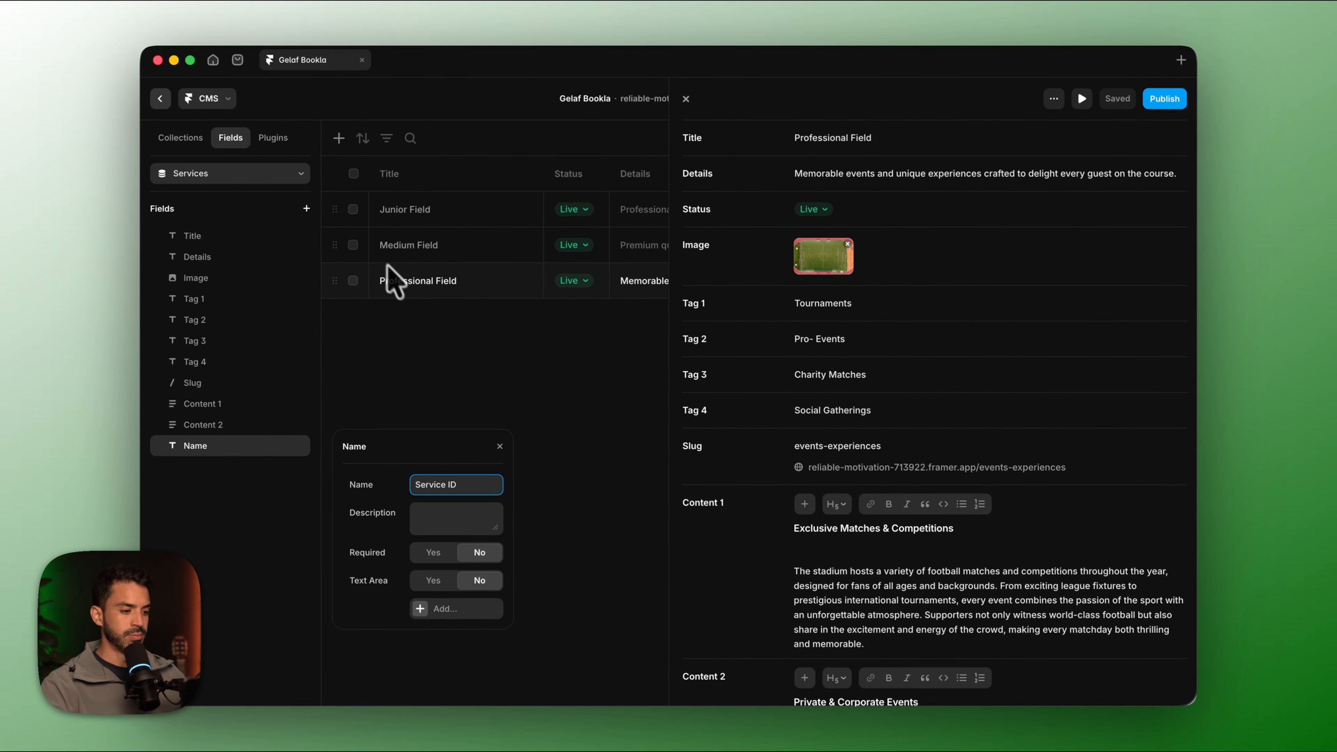
key("Return")
scroll(943, 416, "down", 10)
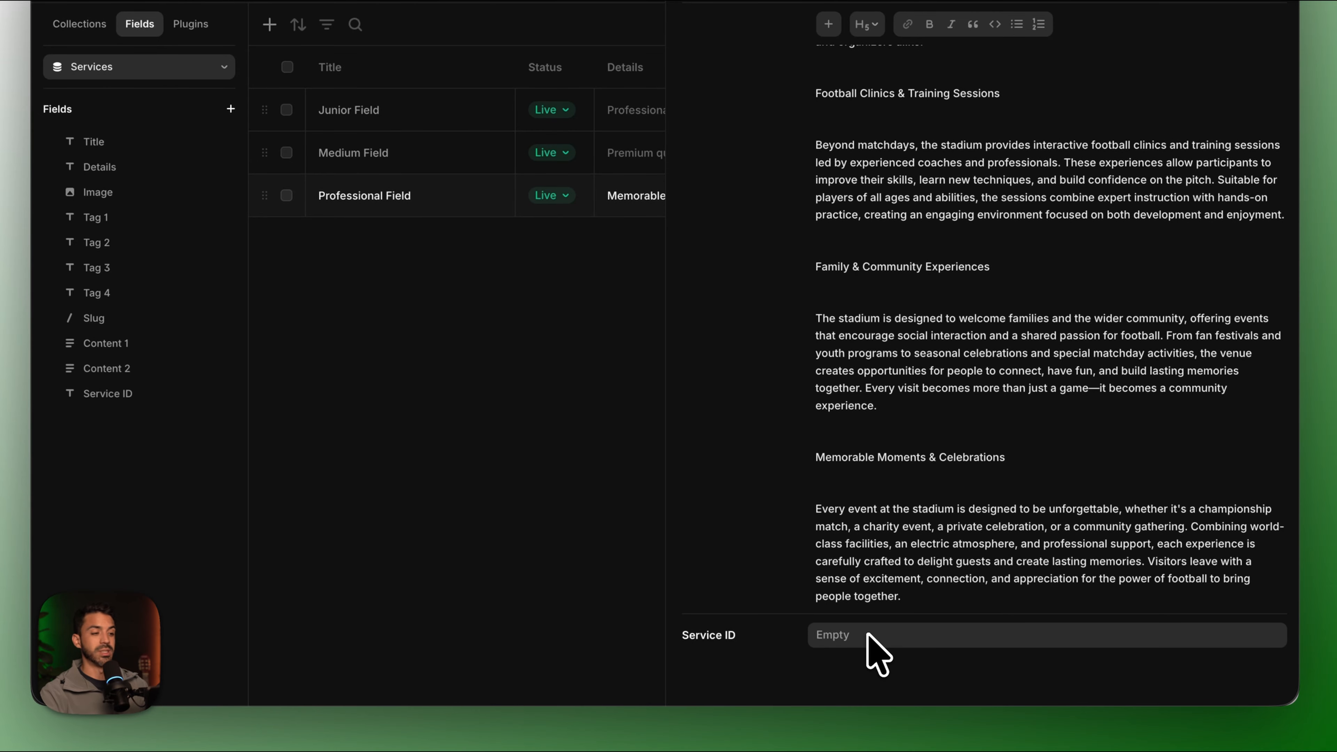
Copy the Junior Field service ID from Bookla into its CMS Service ID field.
left_click(409, 108)
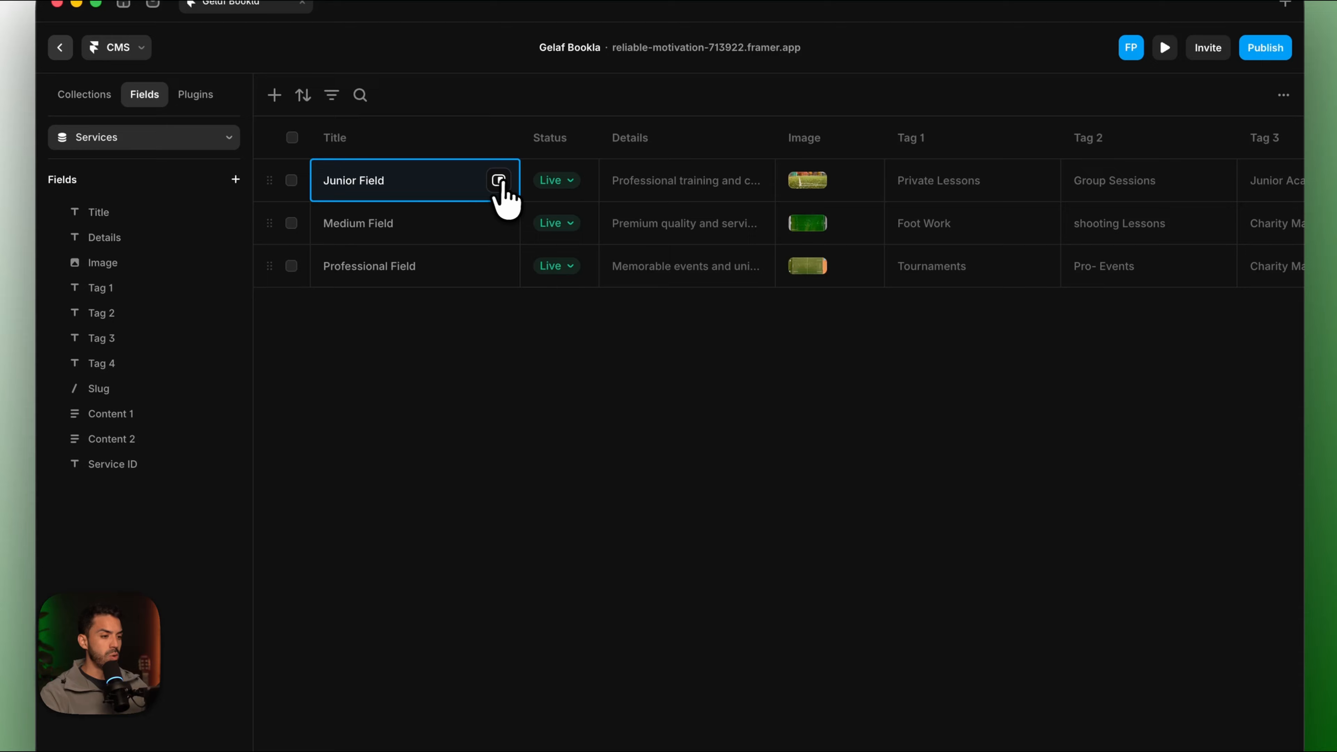
left_click(499, 182)
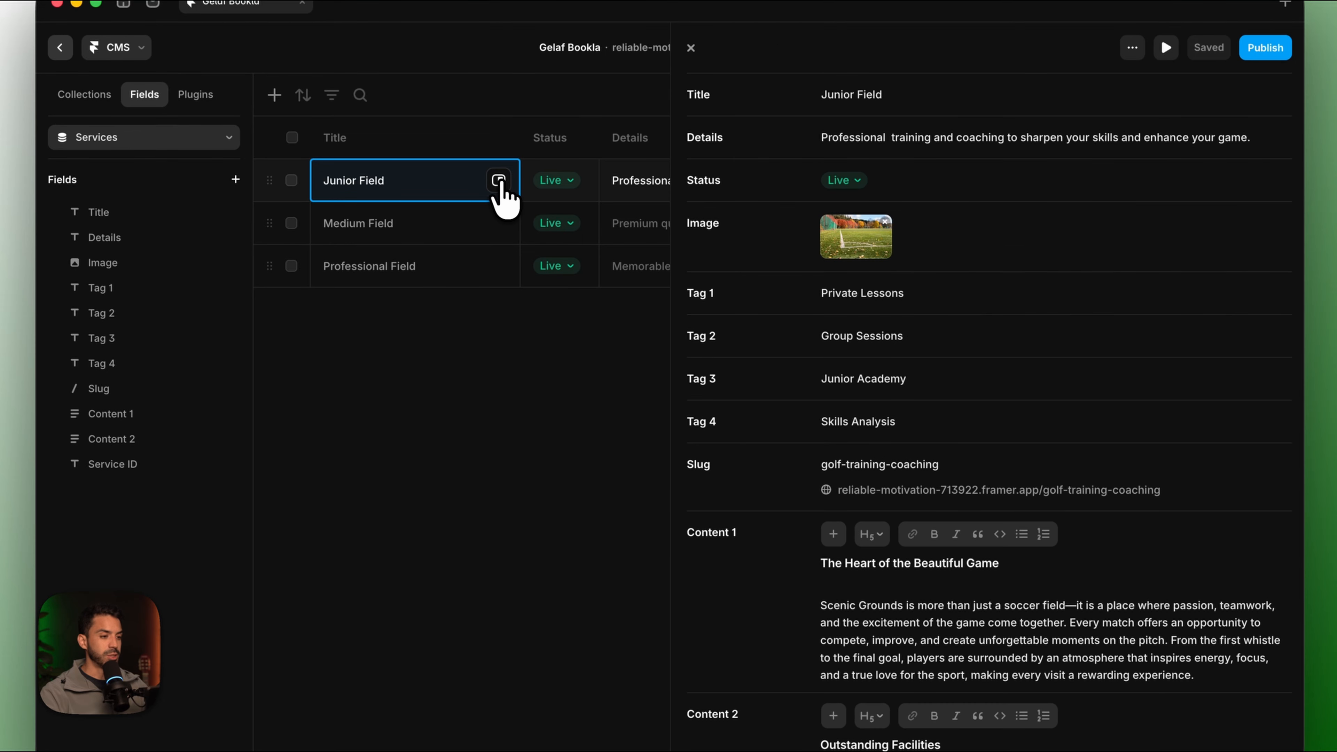
scroll(1000, 584, "down", 10)
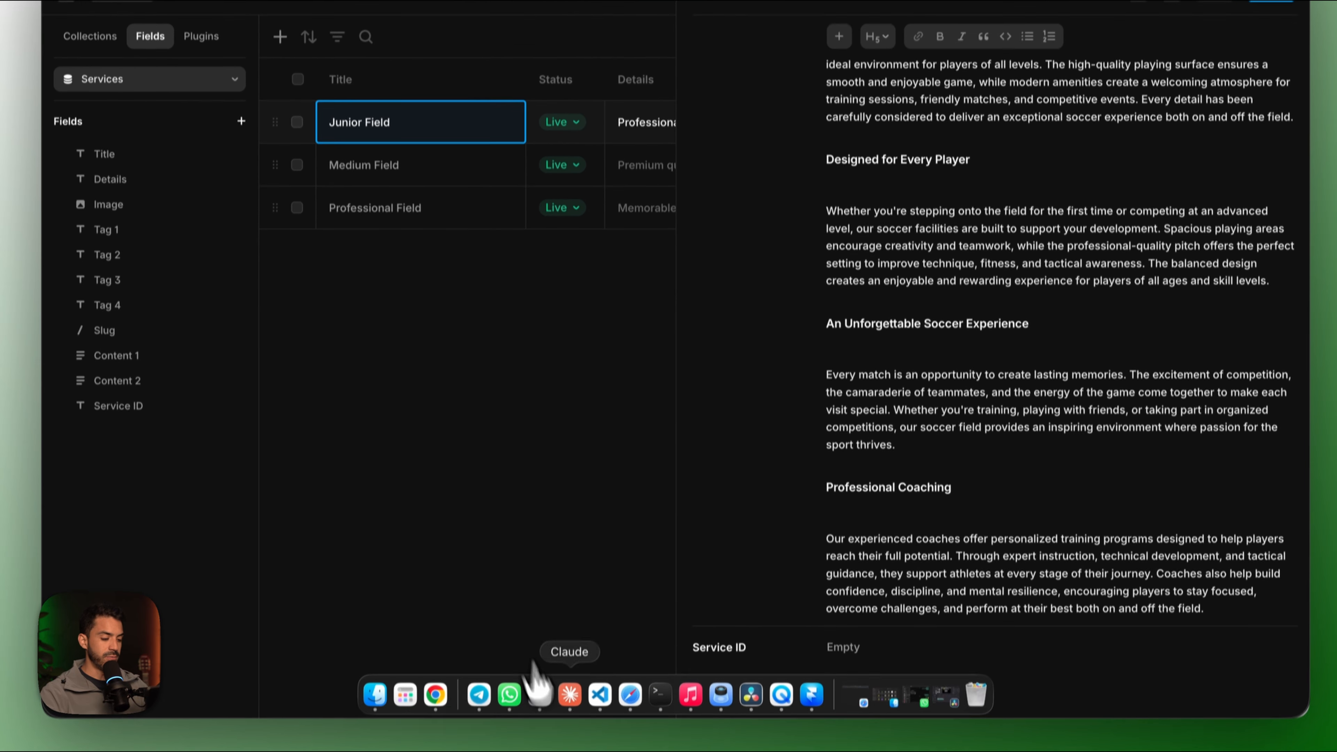
left_click(436, 686)
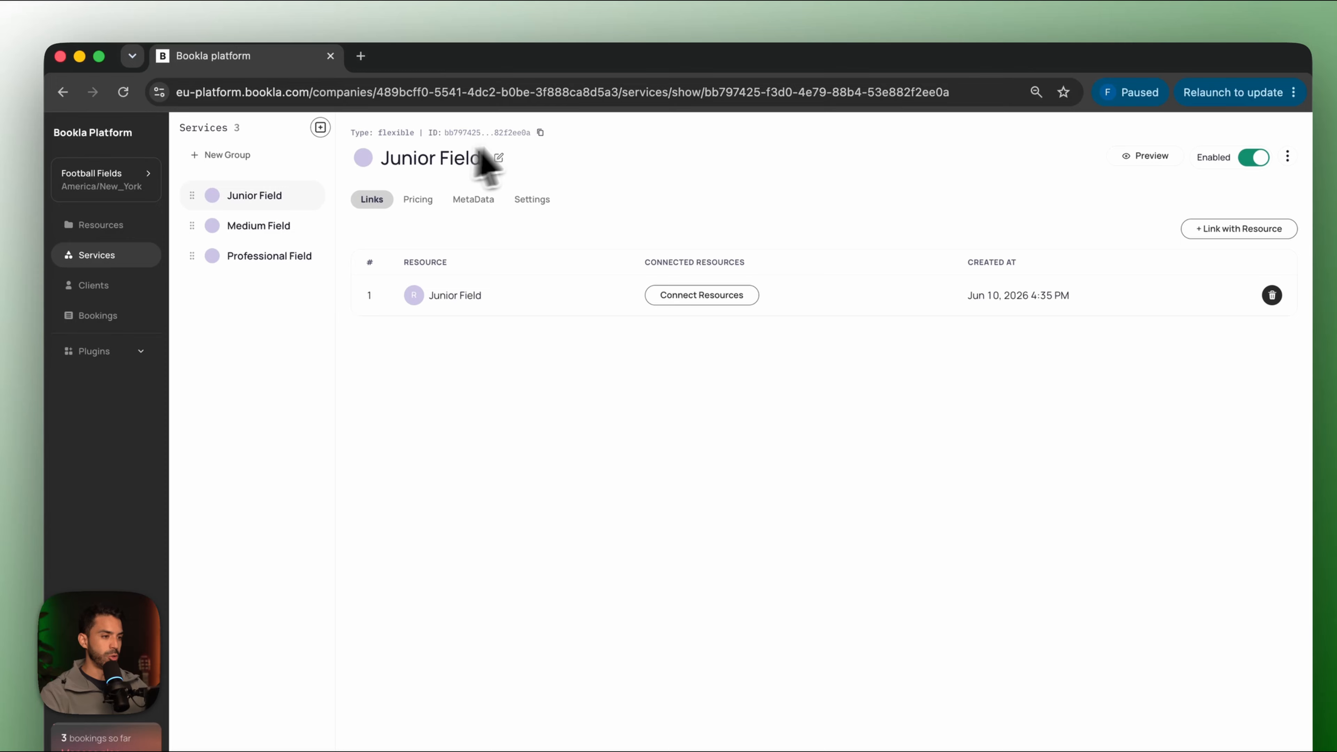
left_click(540, 132)
left_click(802, 683)
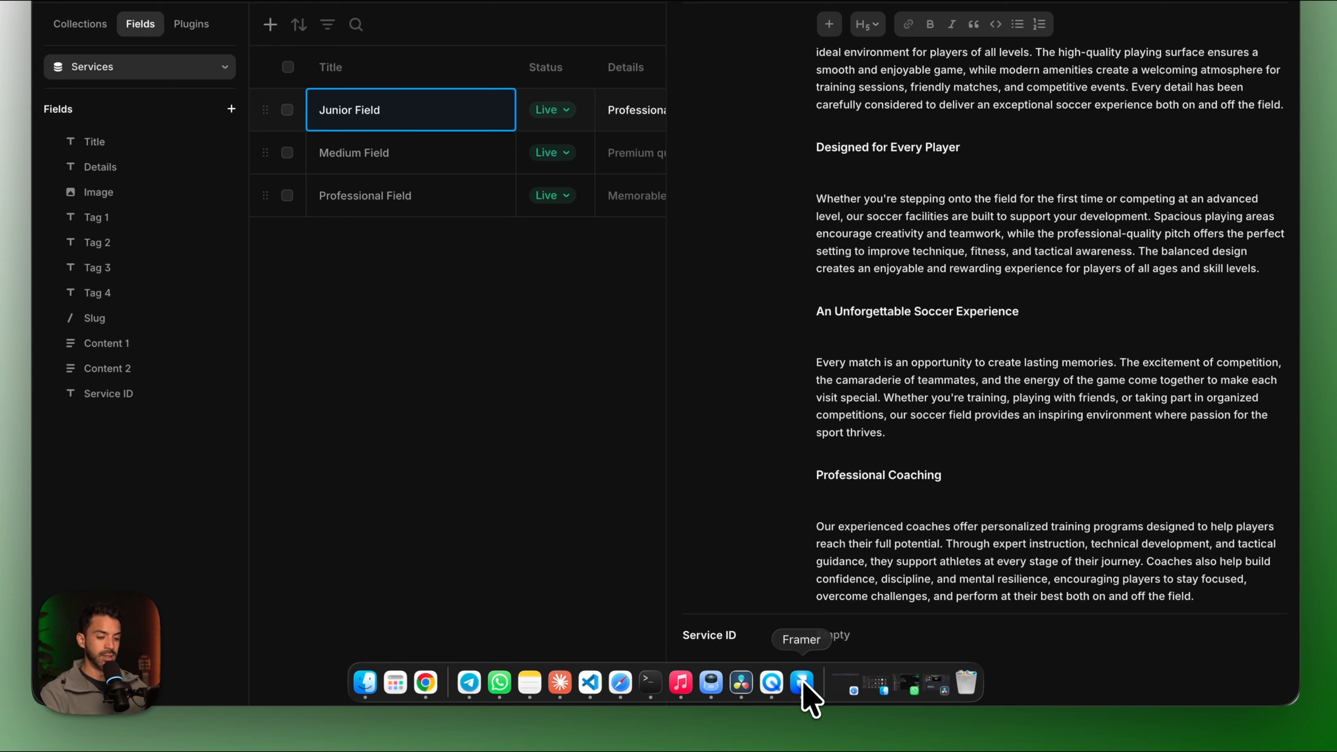
left_click(857, 636)
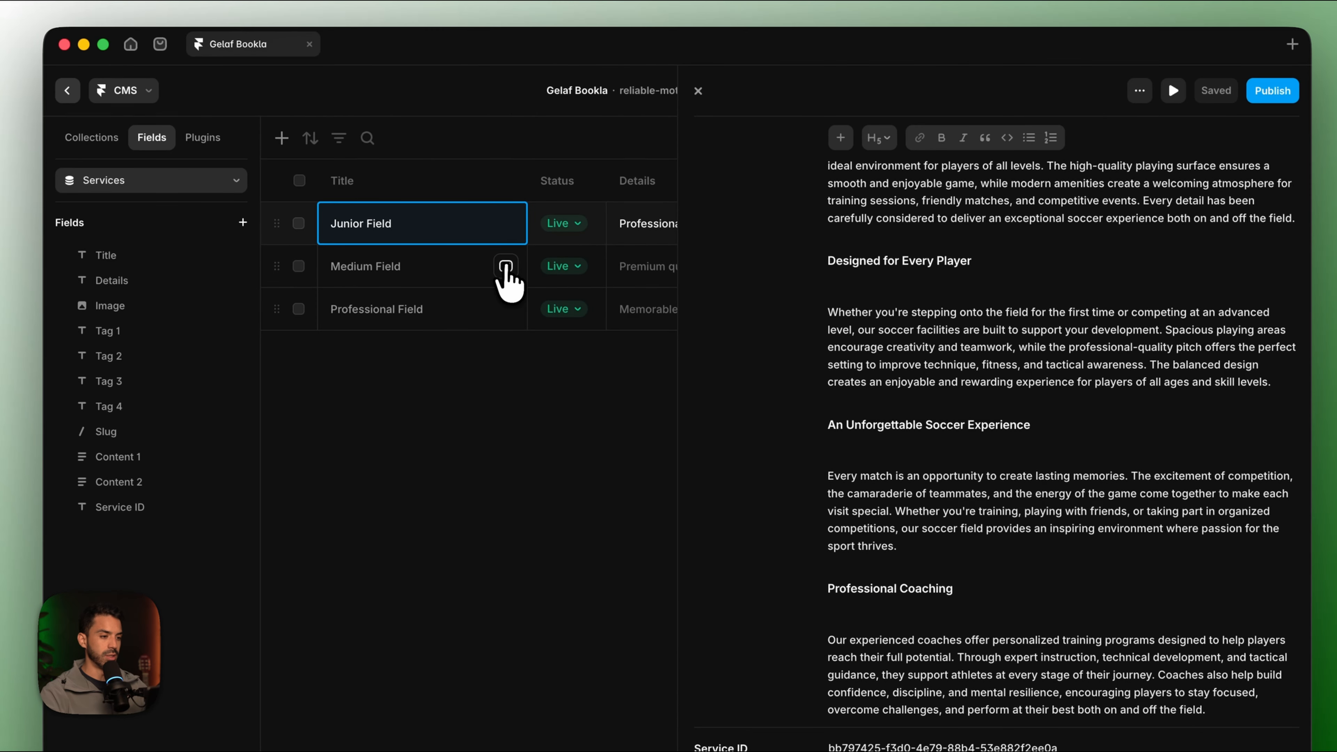
Paste the Medium Field's Bookla service ID into its Service ID field.
left_click(494, 152)
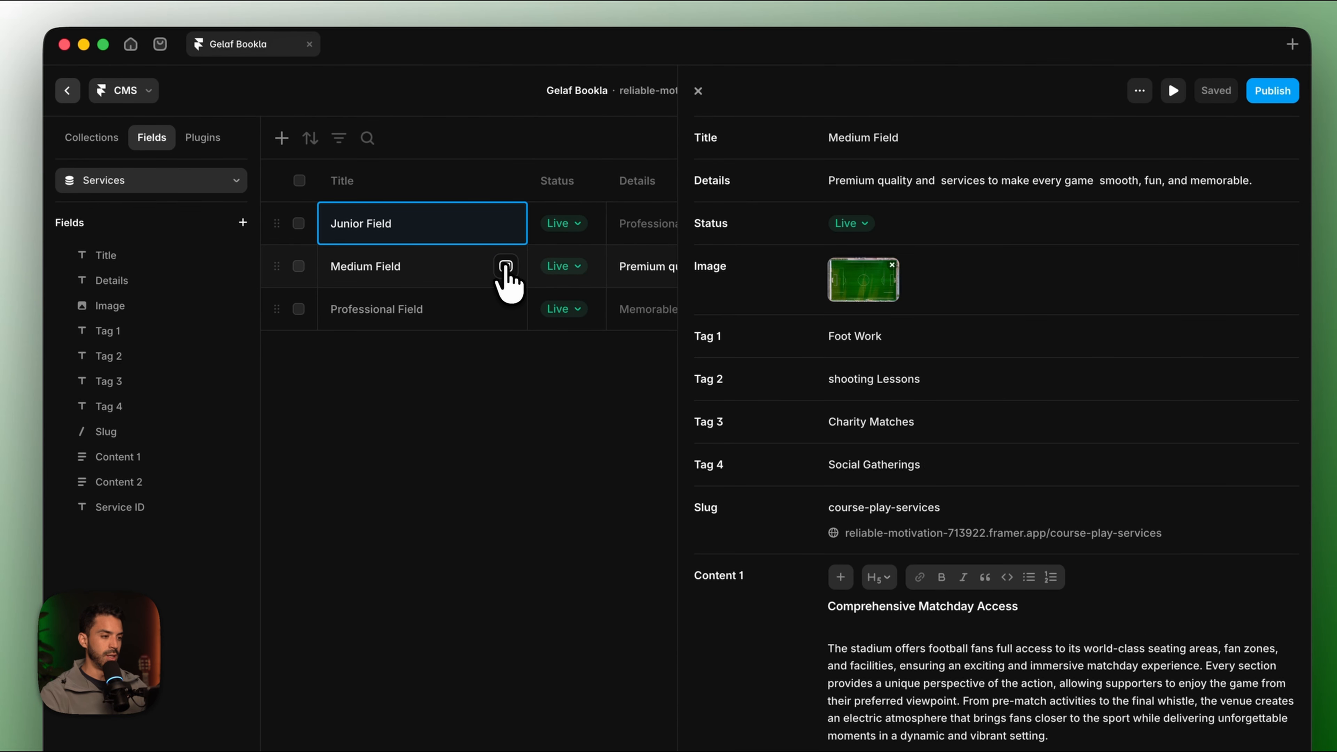
left_click(434, 688)
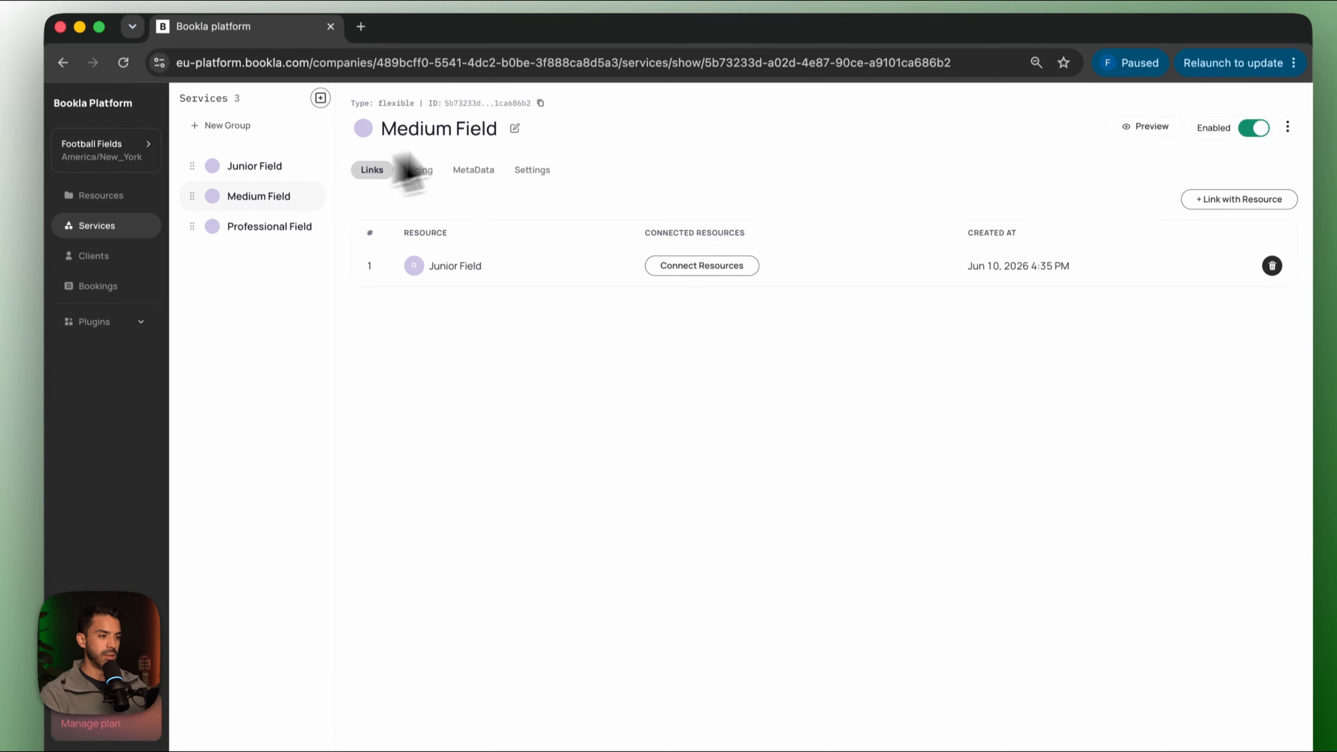
left_click(539, 104)
left_click(785, 686)
scroll(875, 655, "down", 15)
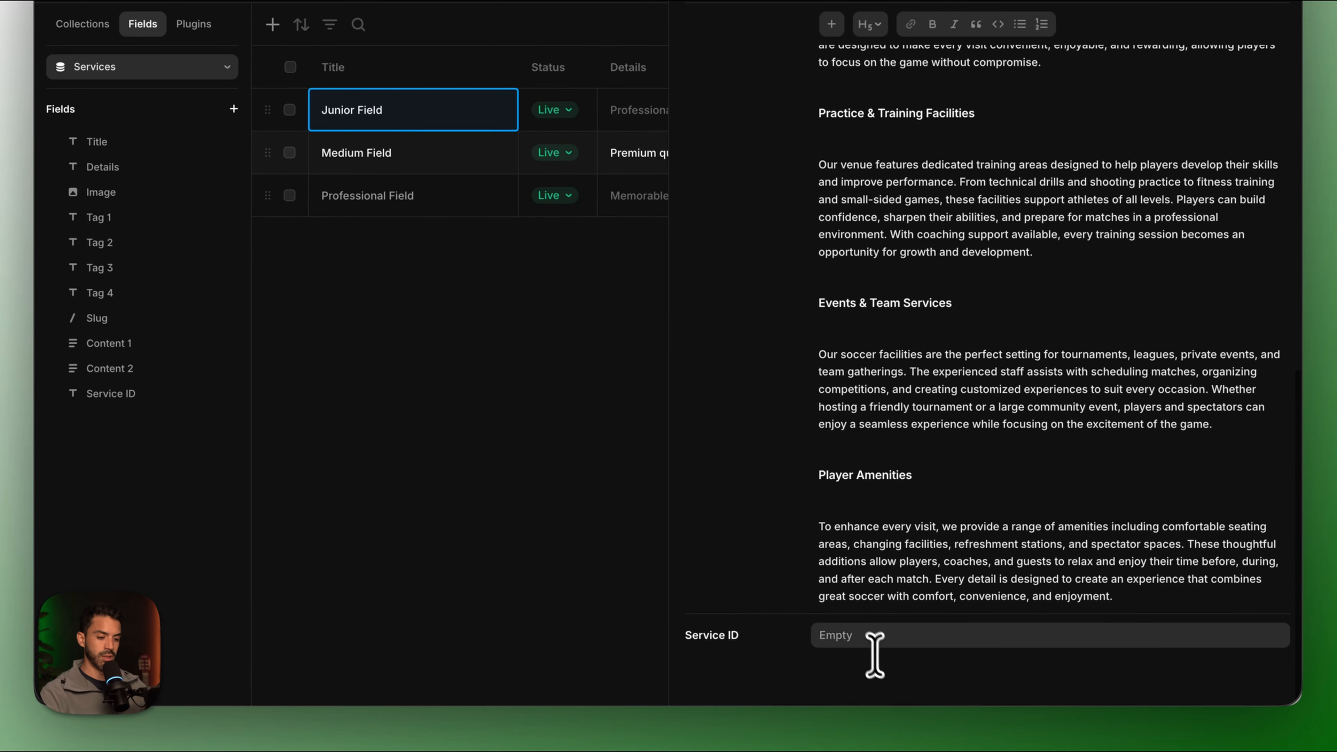
left_click(874, 642)
key("super+v")
Fill in the Professional Field's Service ID from Bookla and return to the canvas.
left_click(498, 196)
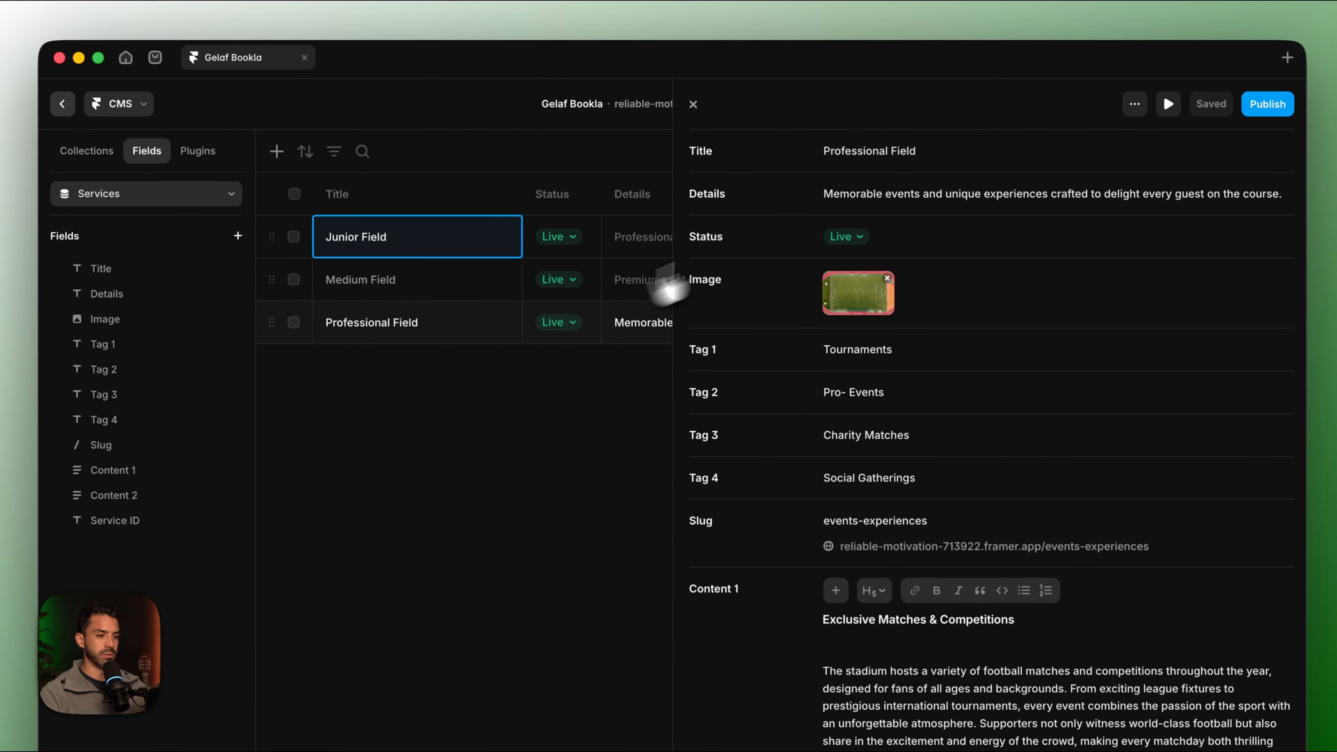
left_click(434, 688)
left_click(284, 227)
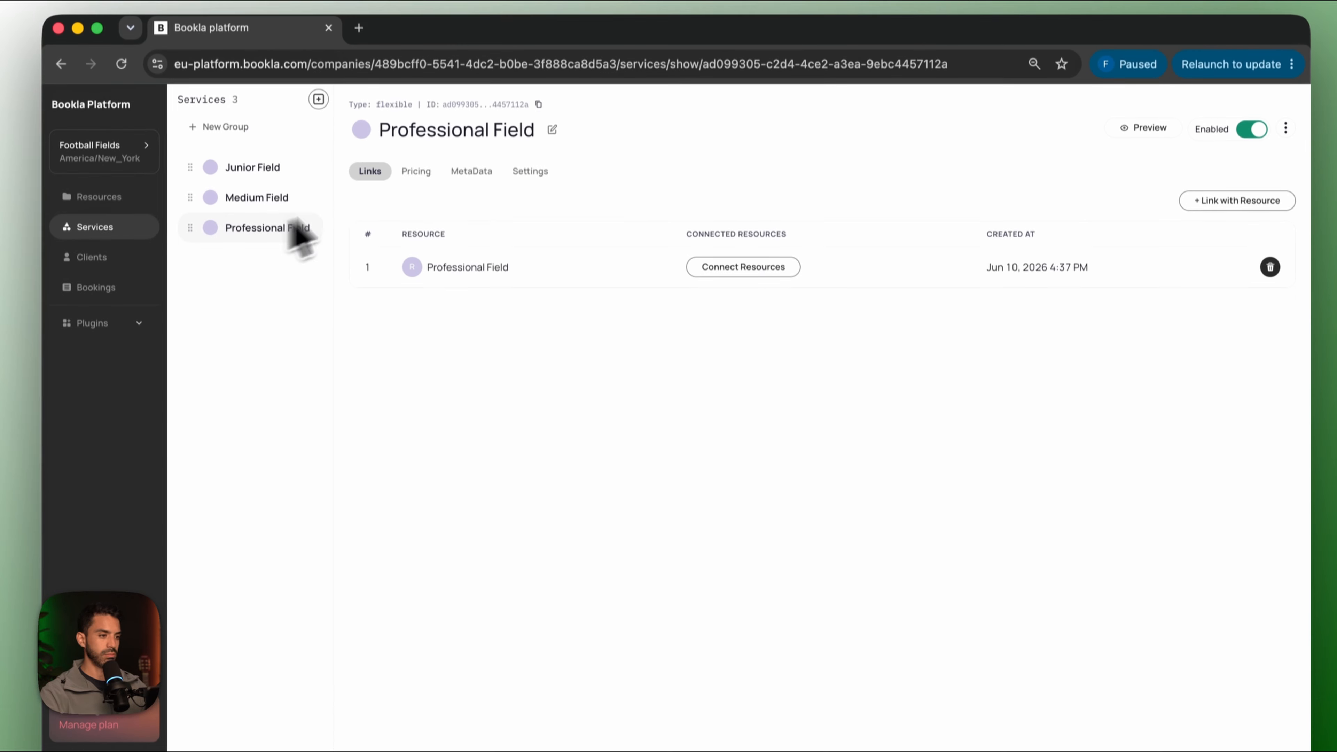
left_click(538, 104)
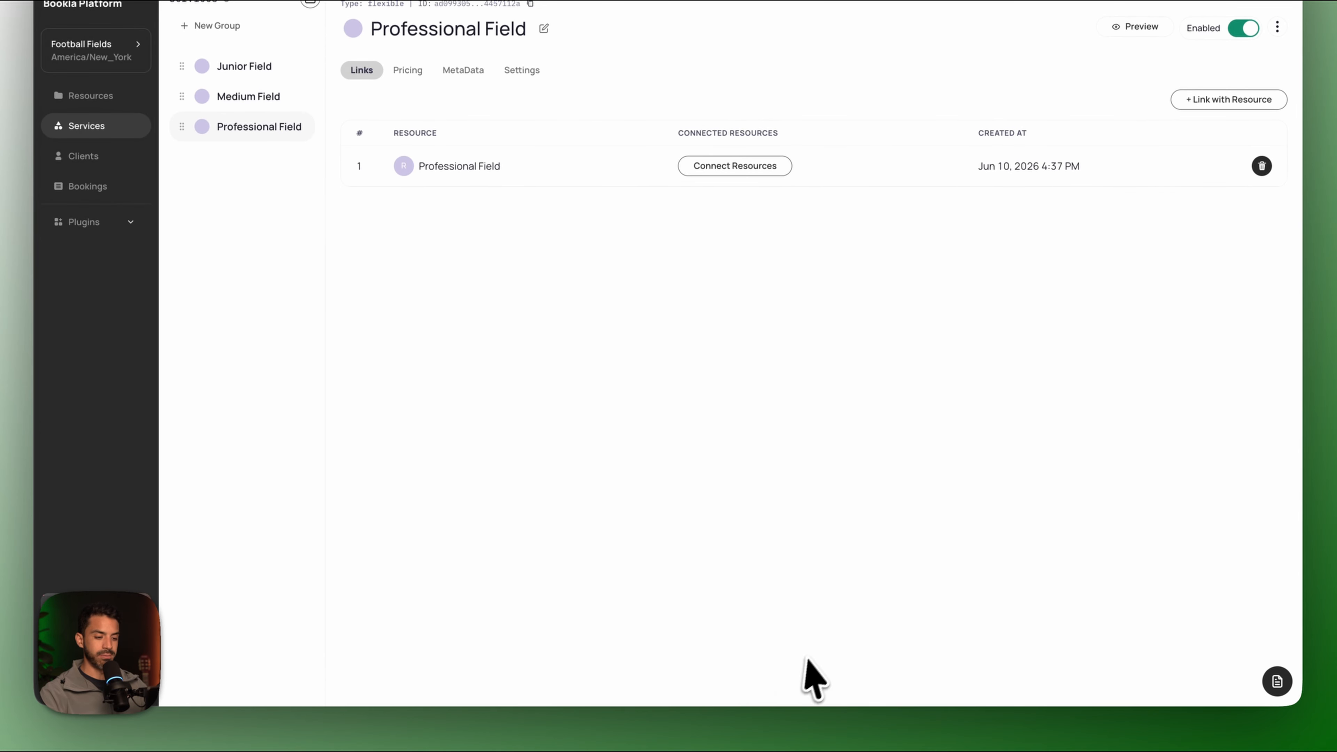
left_click(808, 687)
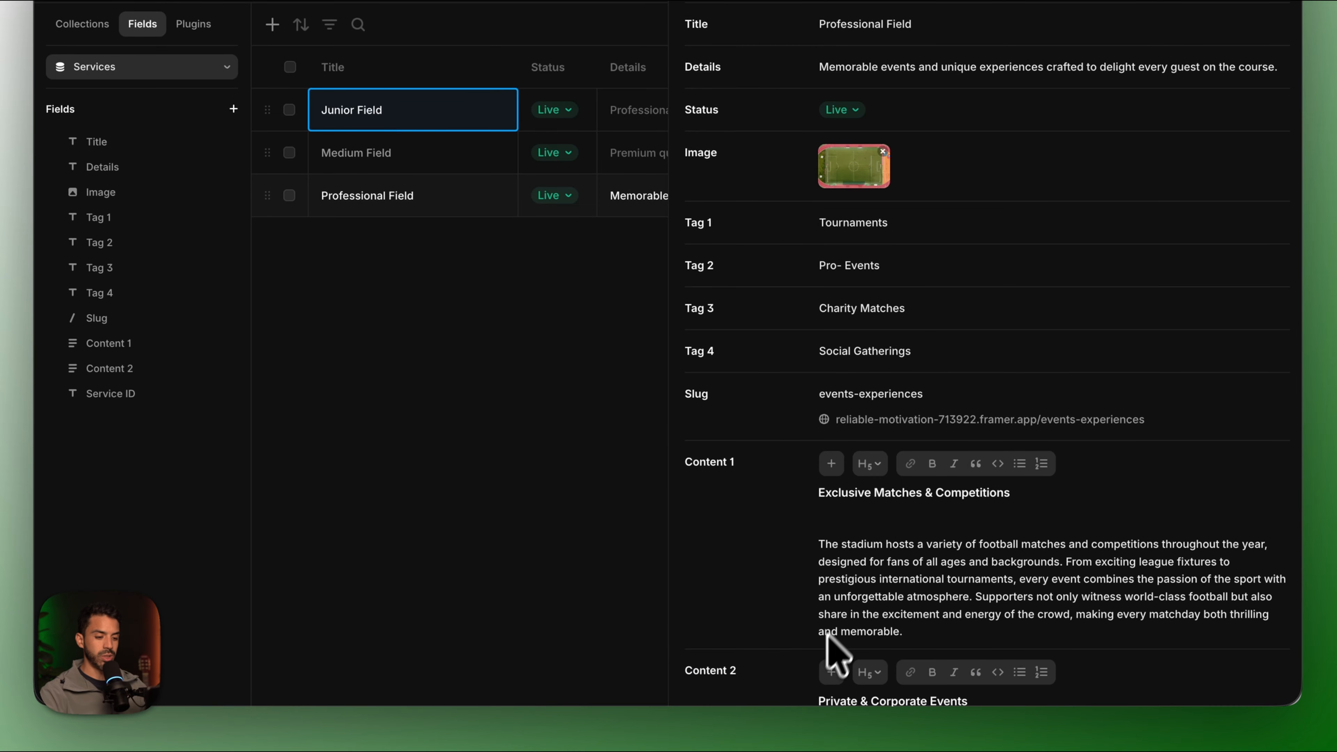
scroll(895, 647, "down", 10)
left_click(927, 637)
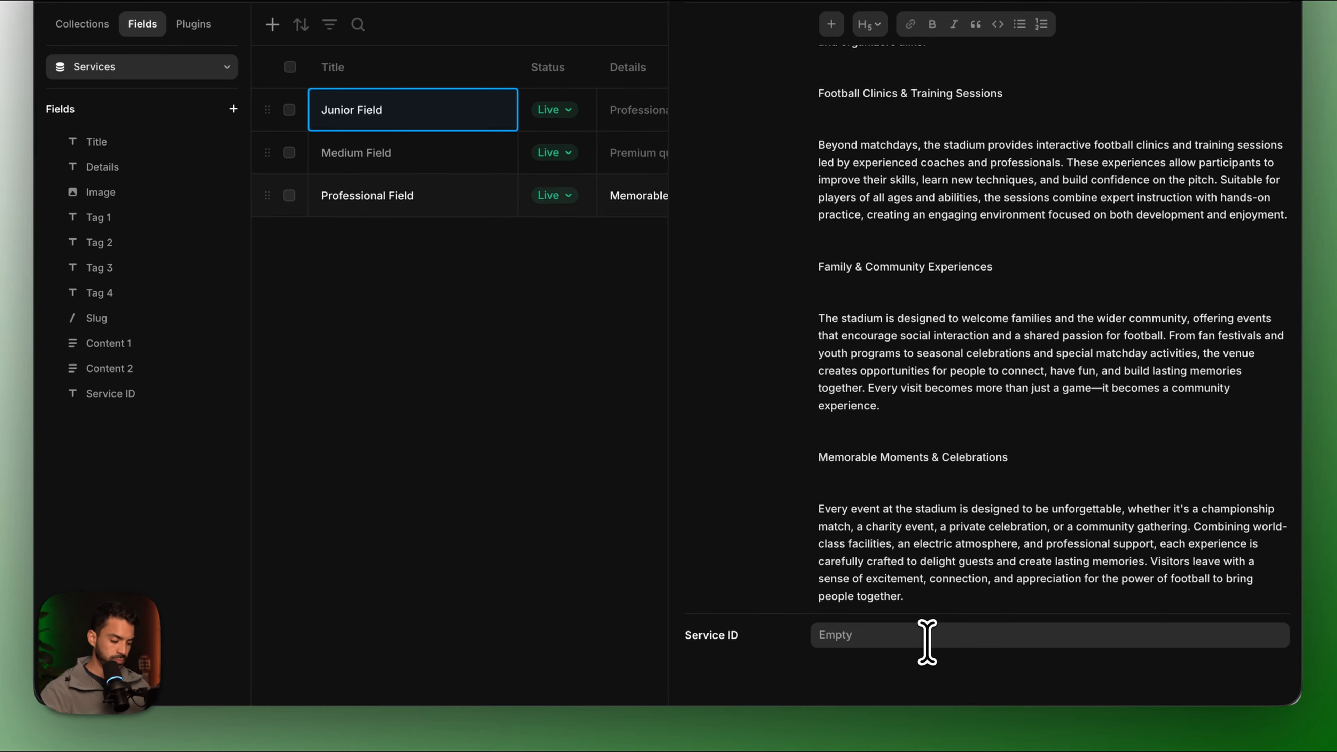
left_click(581, 513)
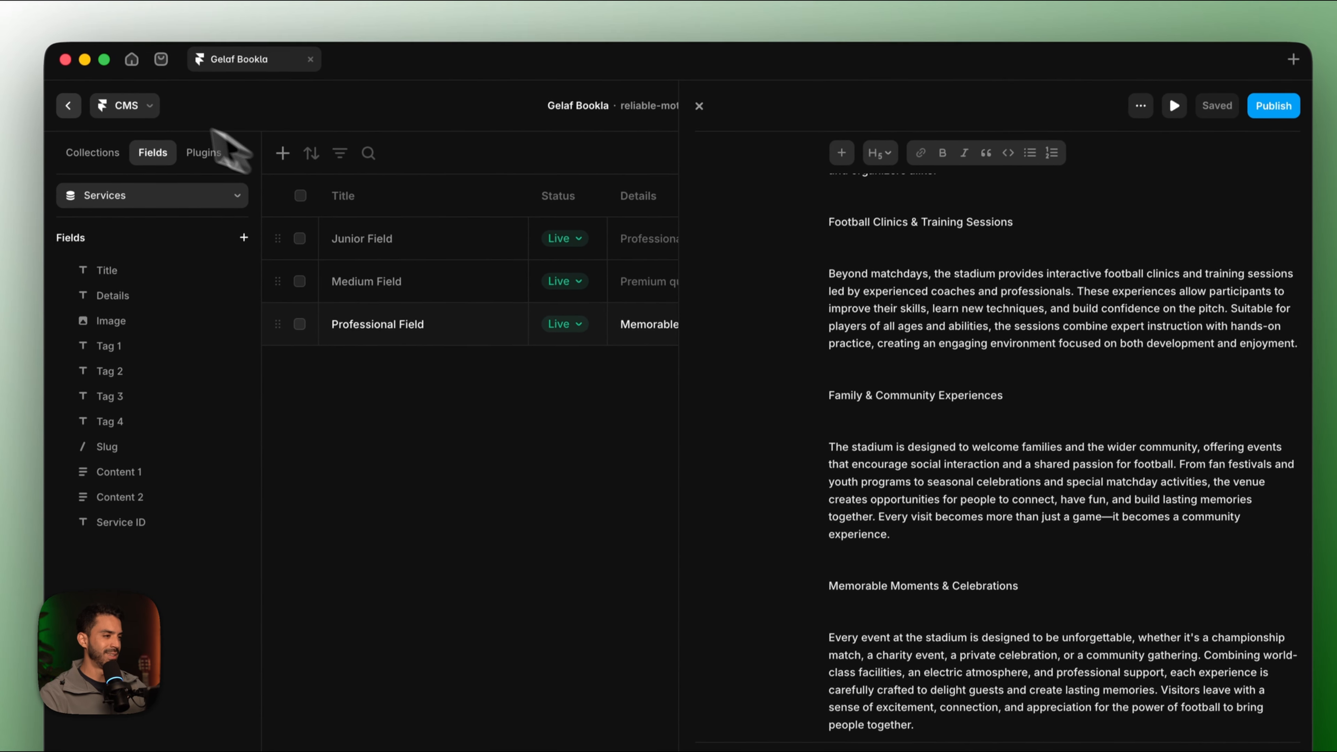
left_click(73, 94)
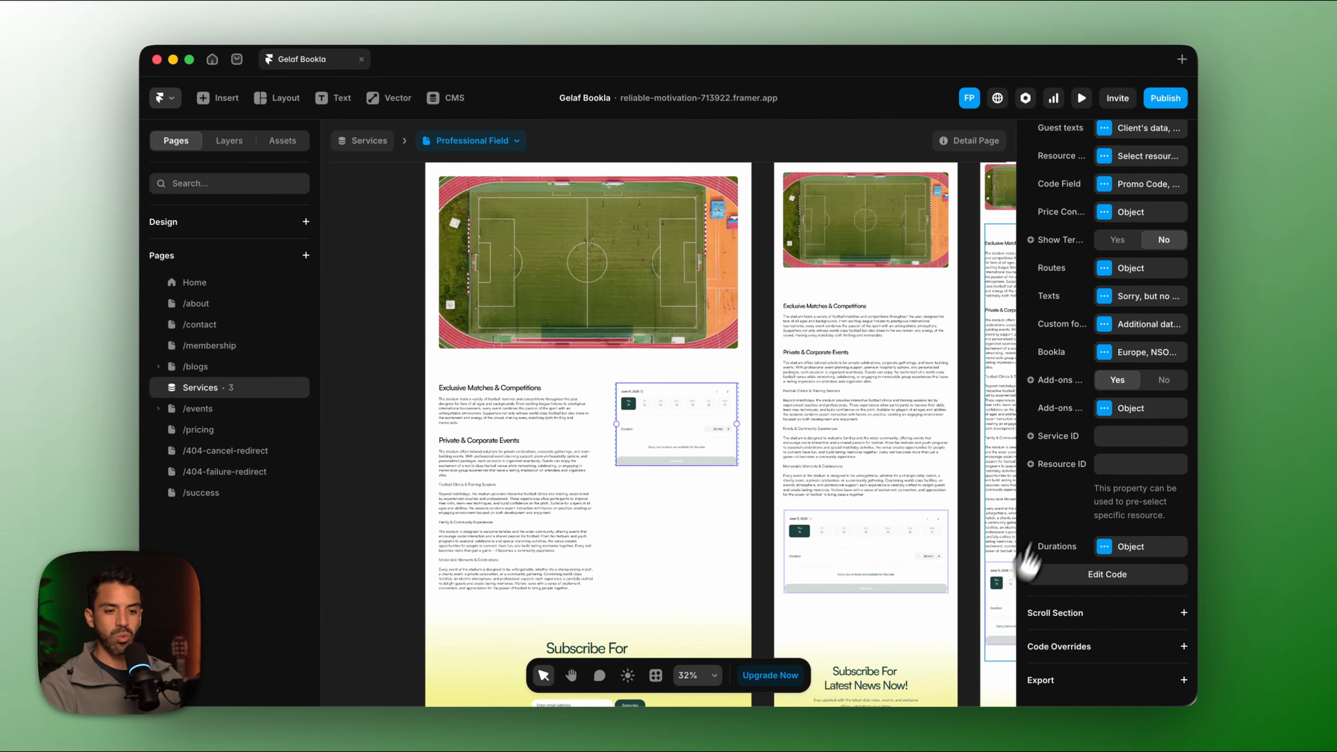
Bind the widget's Service ID property to the CMS Service ID field.
left_click(1110, 437)
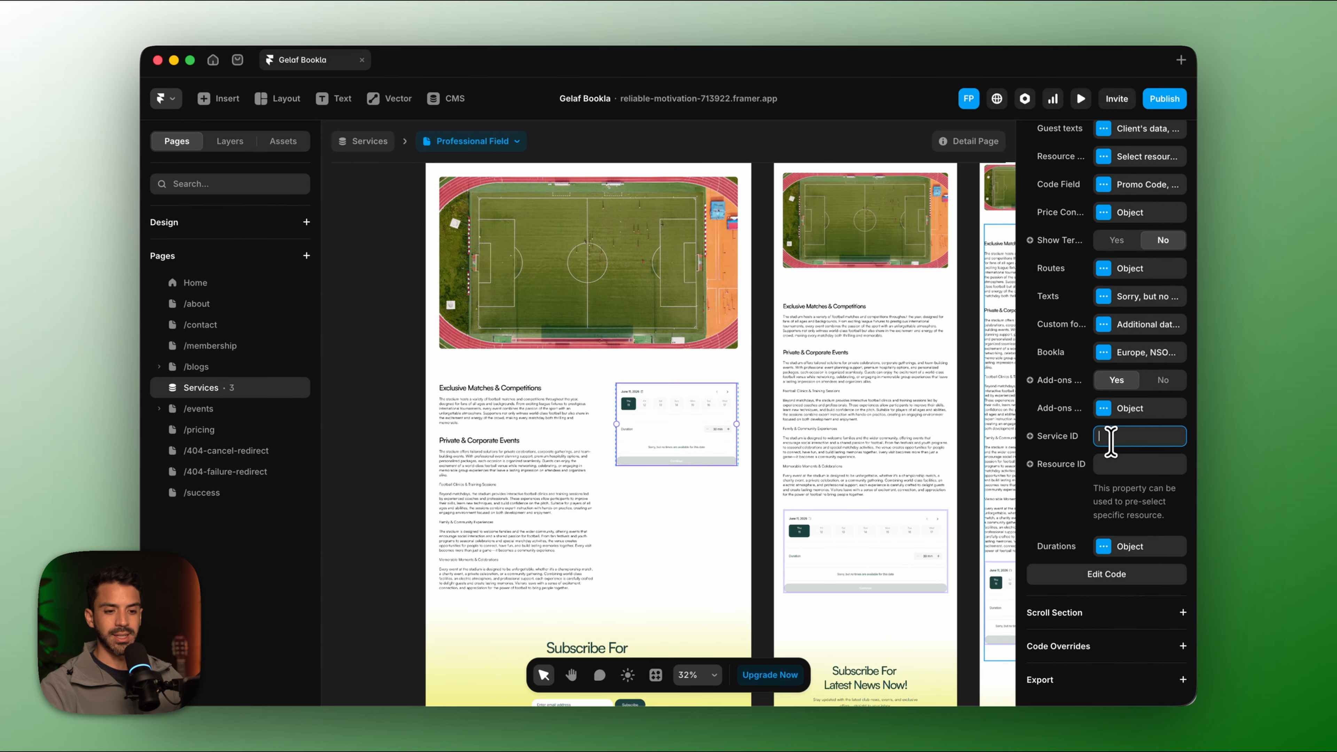
left_click(1057, 445)
mouse_move(1062, 514)
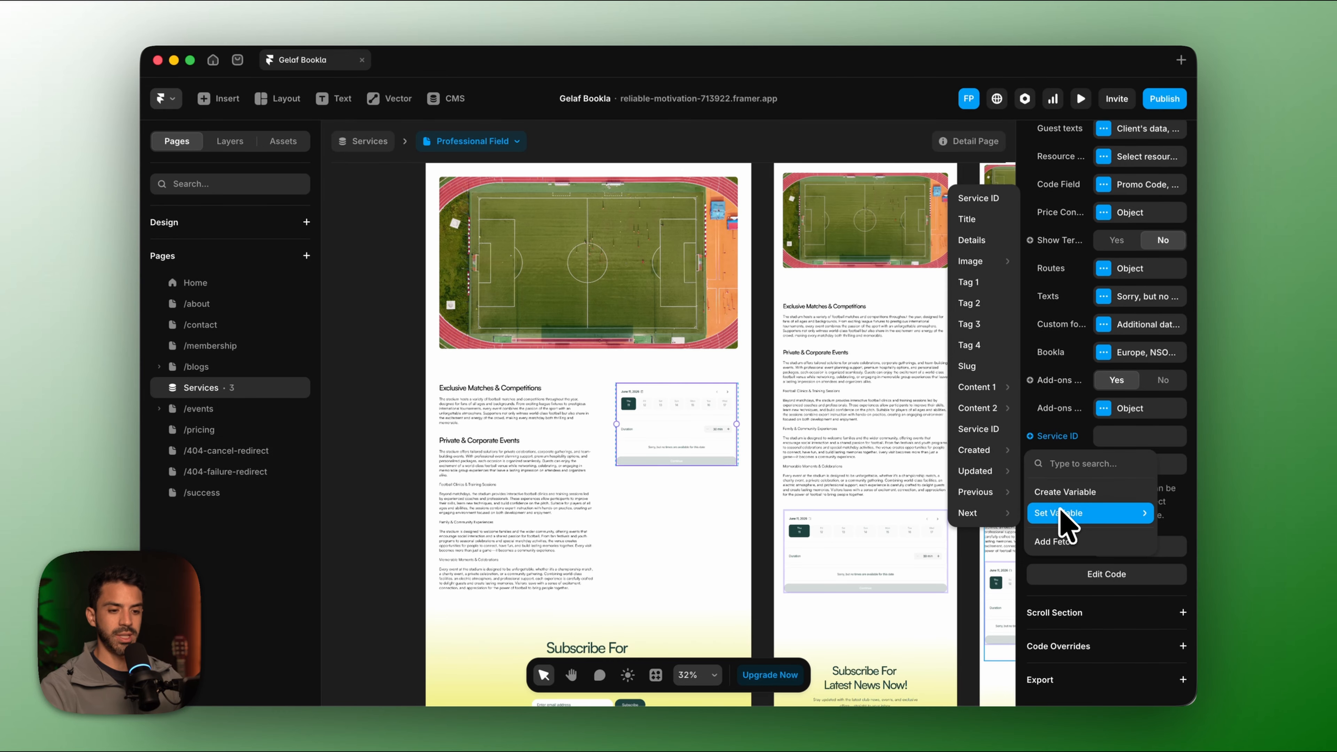
left_click(979, 430)
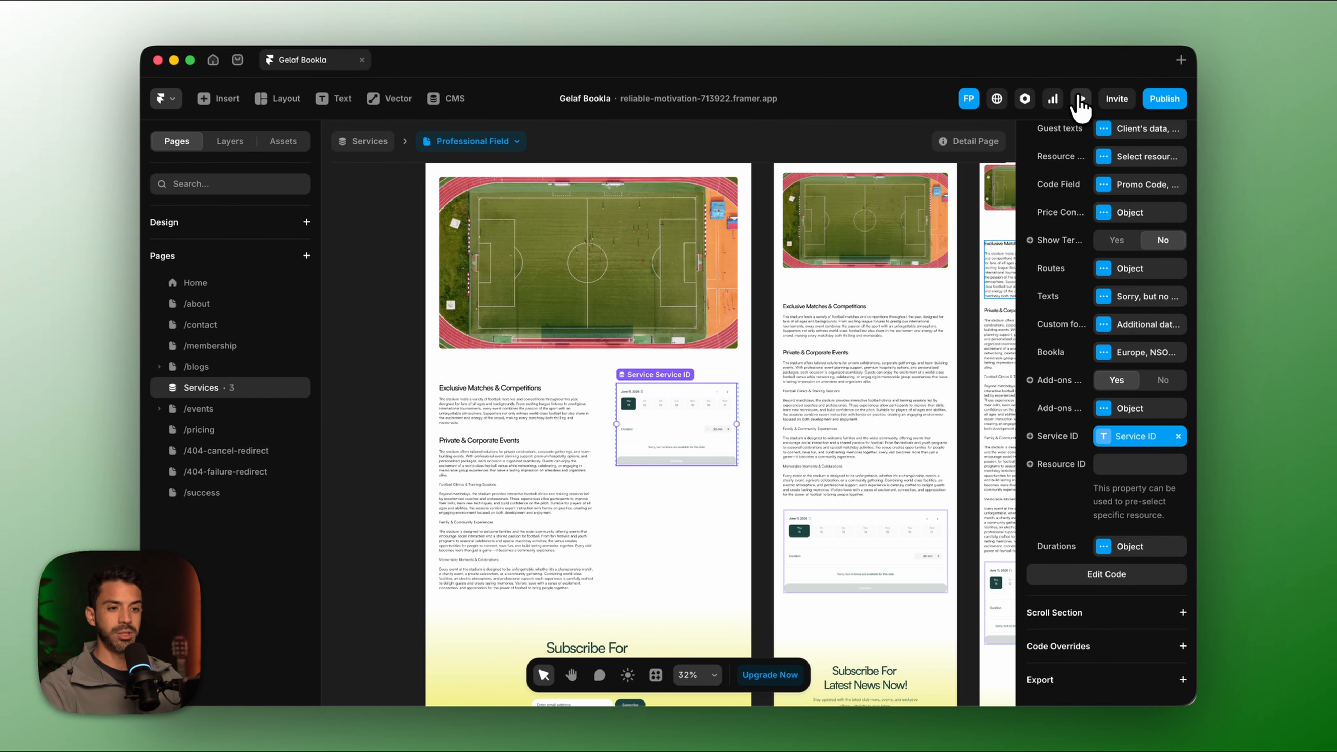
Preview Professional Field, choosing the 10:30 AM slot and the Hydration Station extra, then go home.
left_click(1080, 99)
scroll(874, 458, "down", 1)
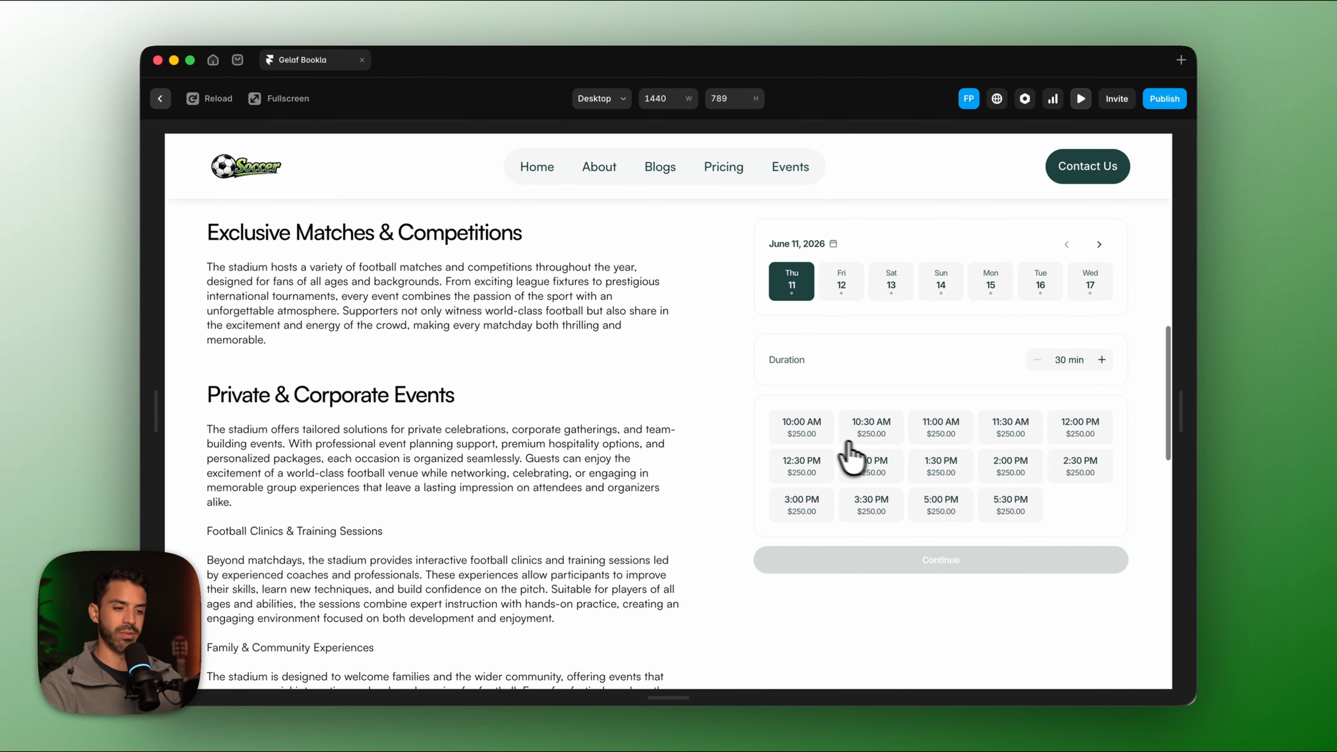
left_click(809, 442)
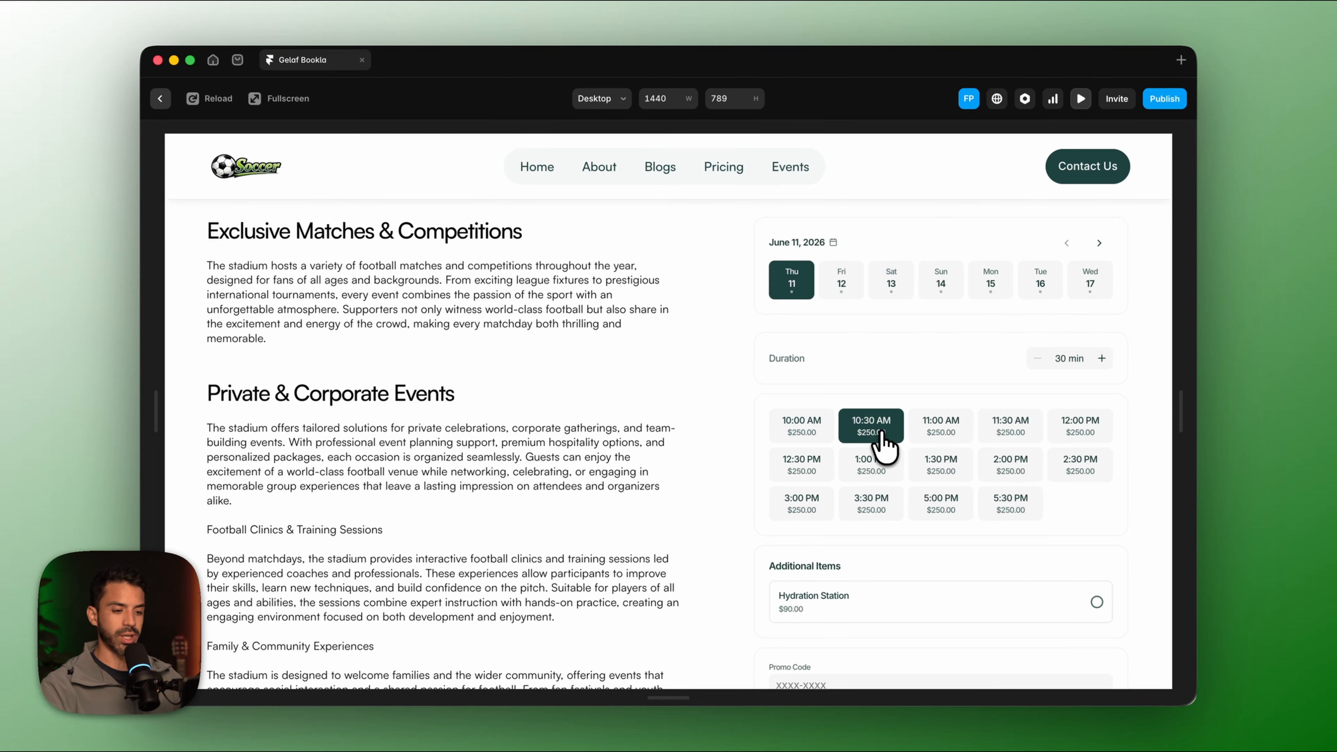
scroll(884, 445, "down", 4)
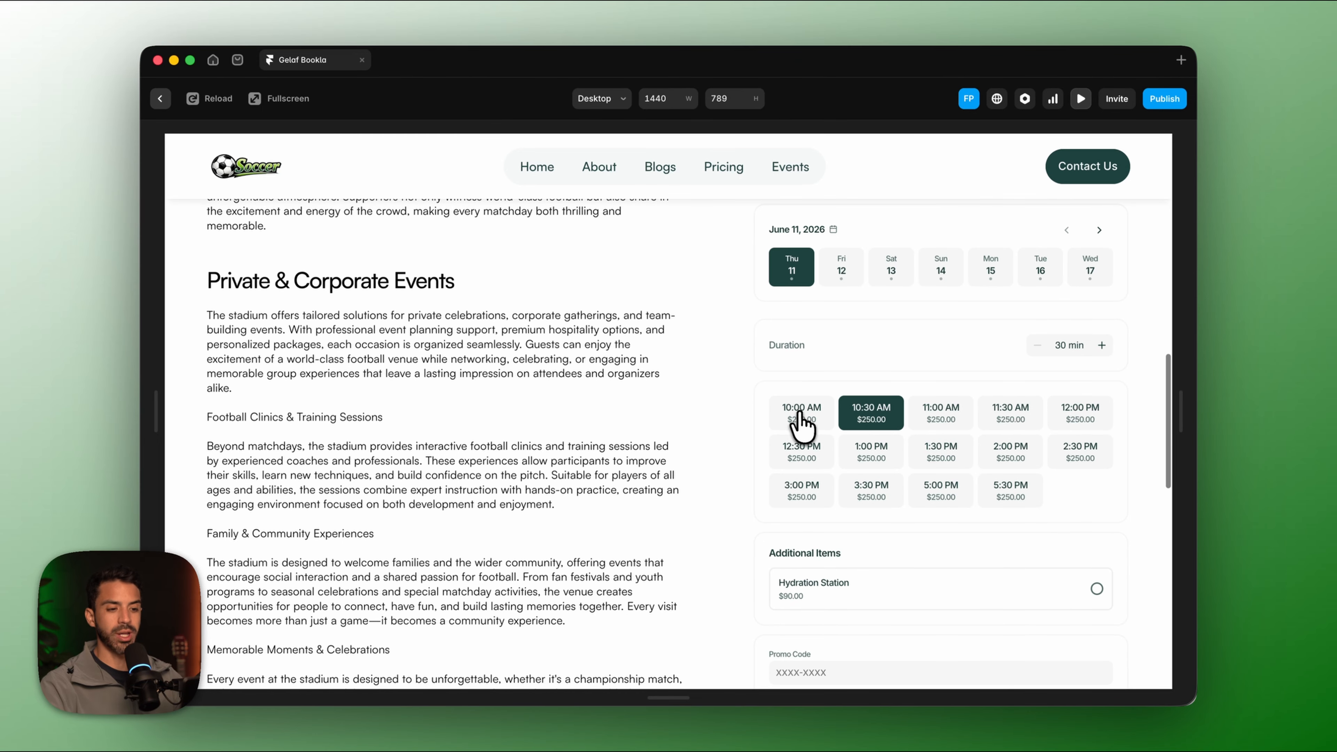
scroll(899, 413, "up", 15)
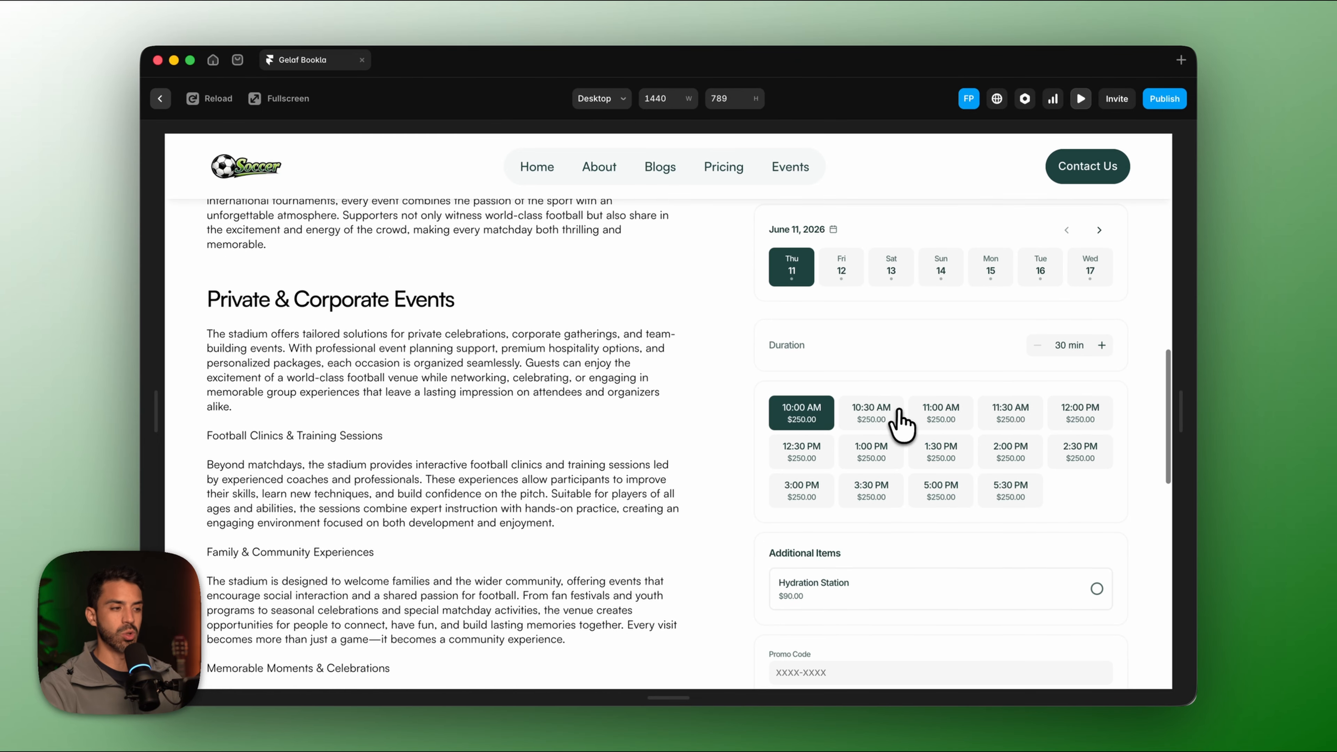
scroll(900, 413, "down", 4)
scroll(902, 424, "down", 12)
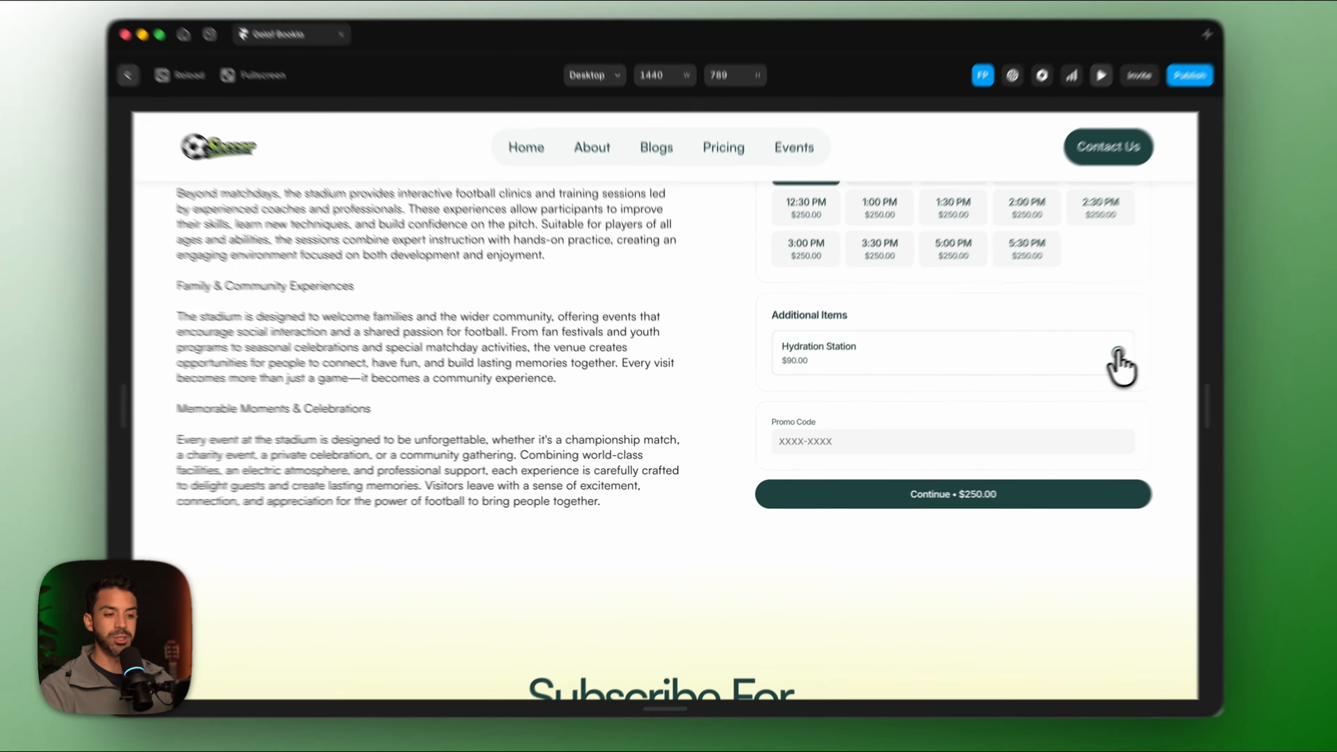
left_click(1096, 361)
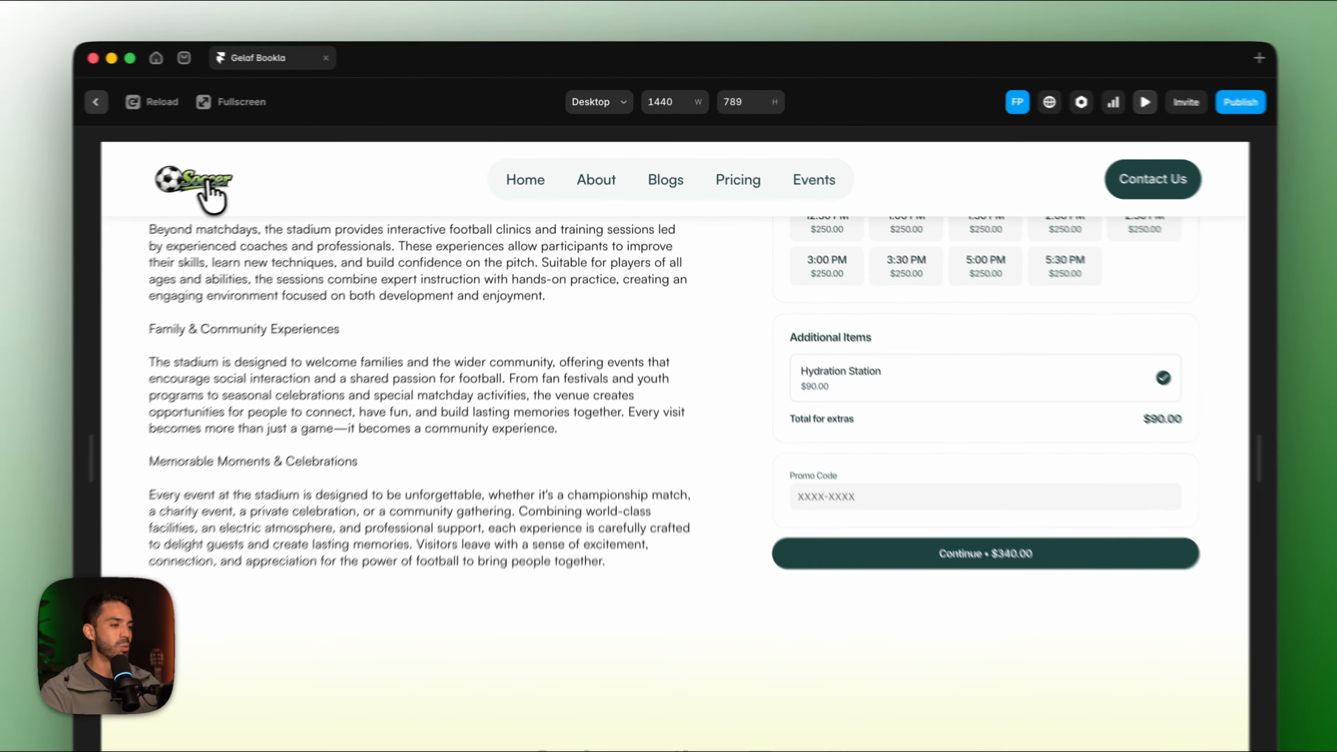
left_click(255, 169)
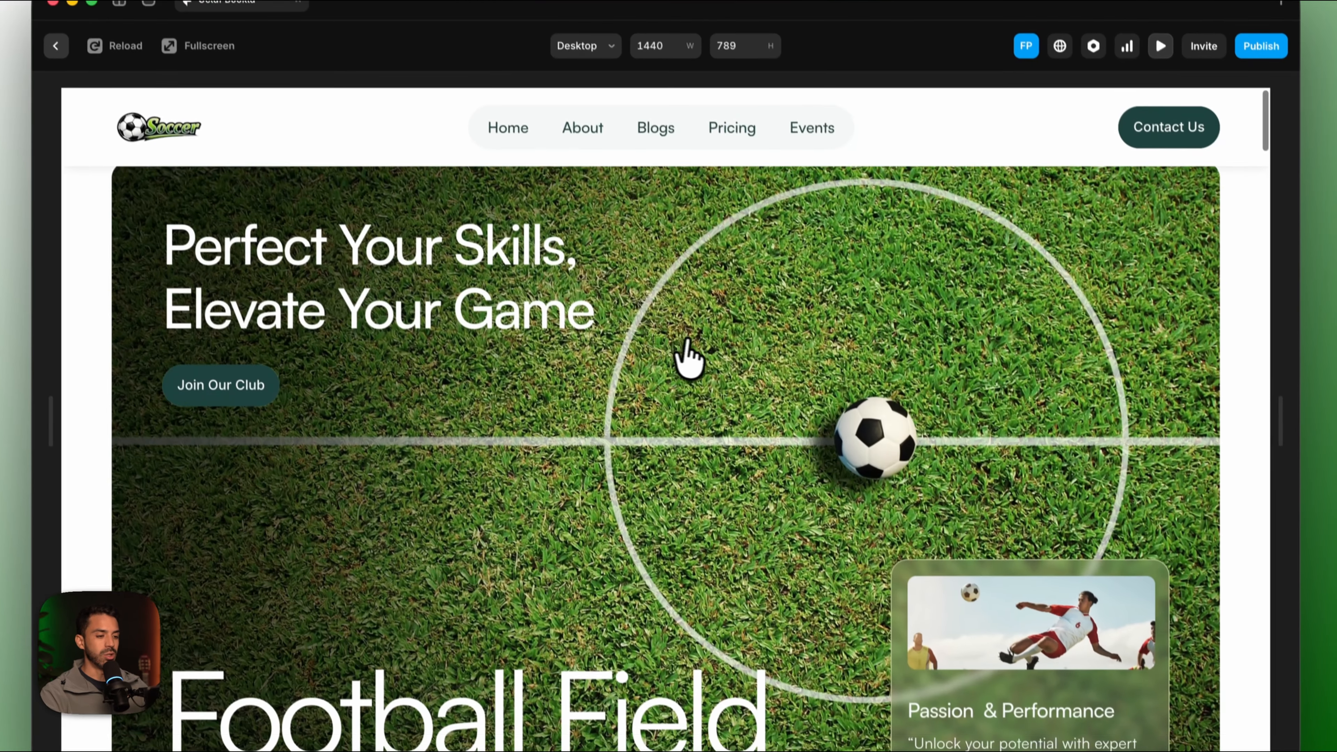
scroll(693, 348, "down", 10)
Check Friday June 12 availability in the preview, then close the preview.
scroll(693, 348, "down", 15)
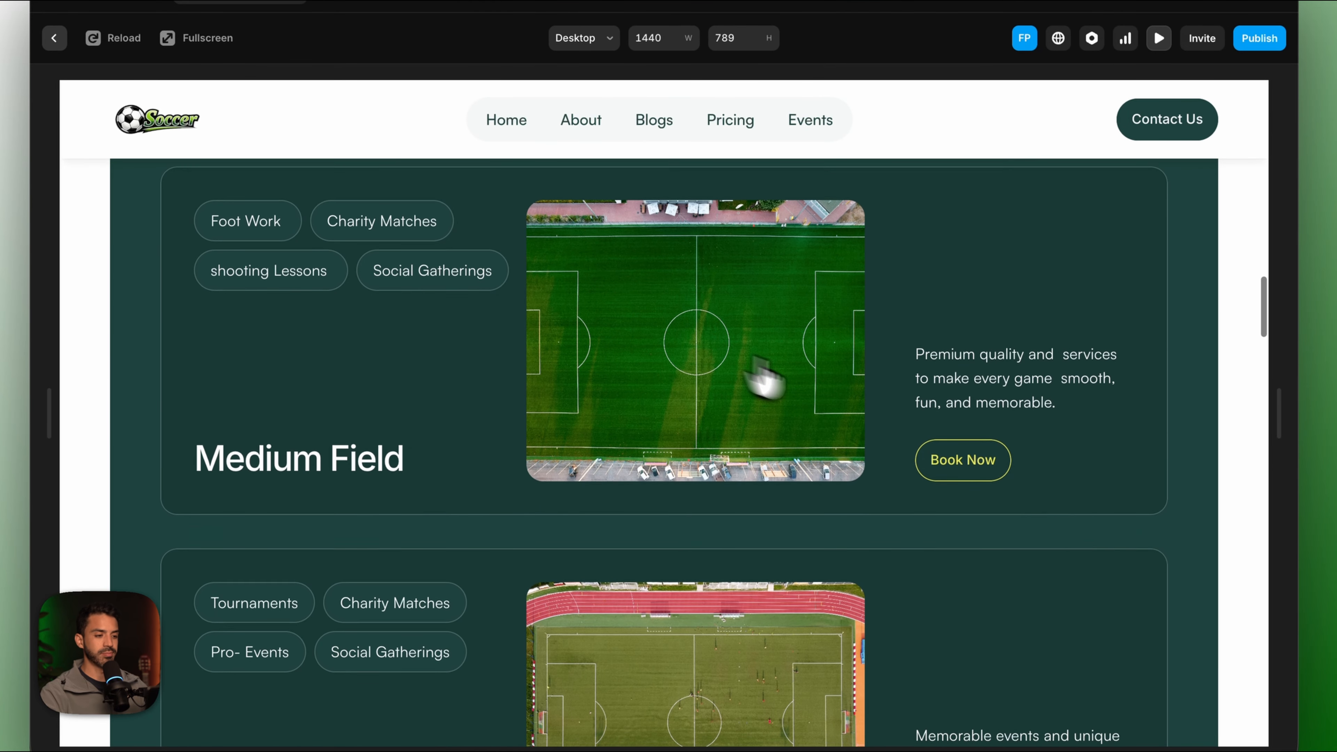
scroll(943, 527, "down", 12)
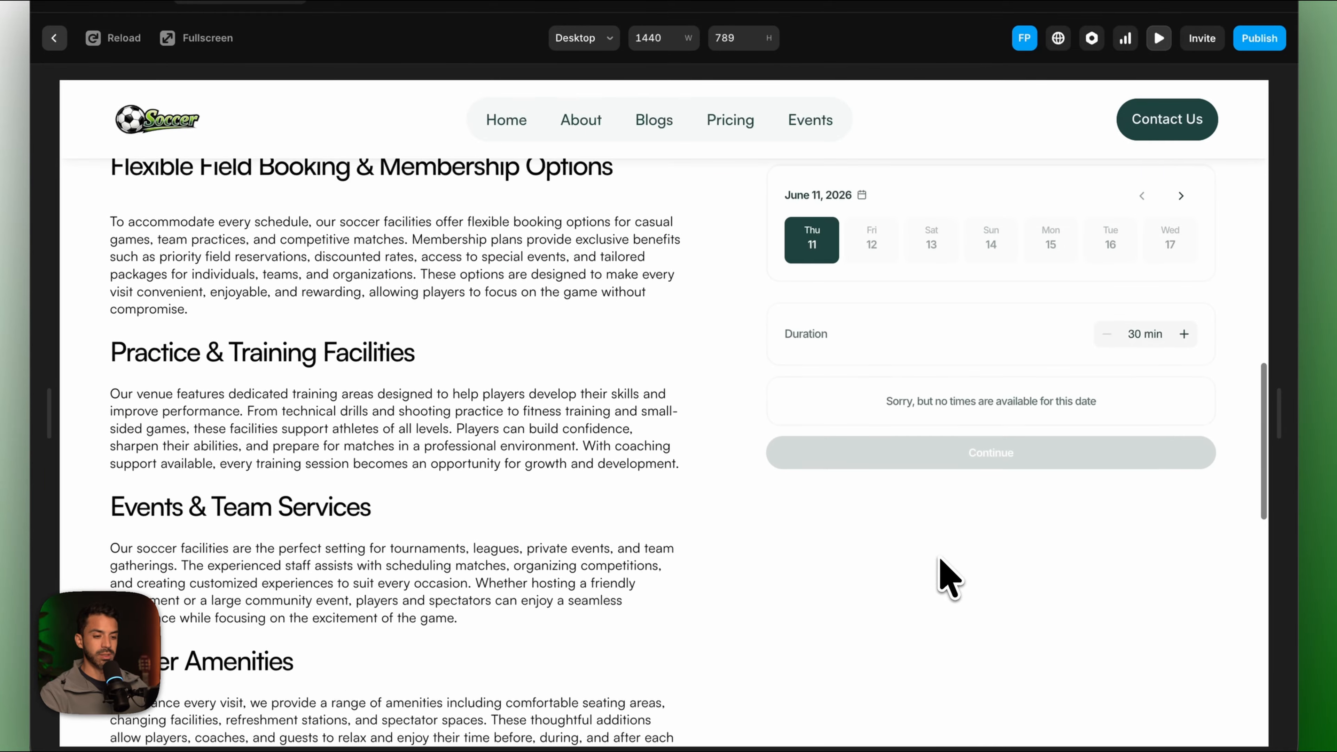
scroll(921, 240, "up", 3)
left_click(895, 240)
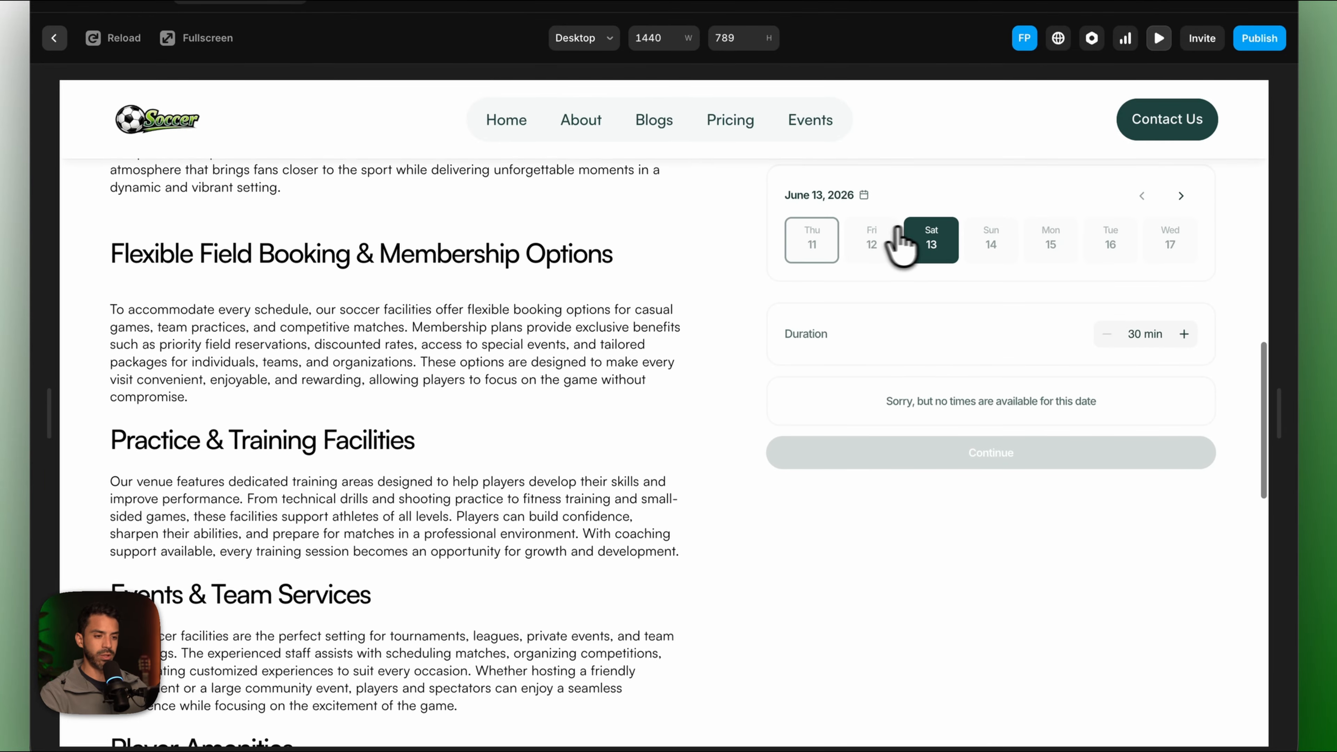
mouse_move(571, 694)
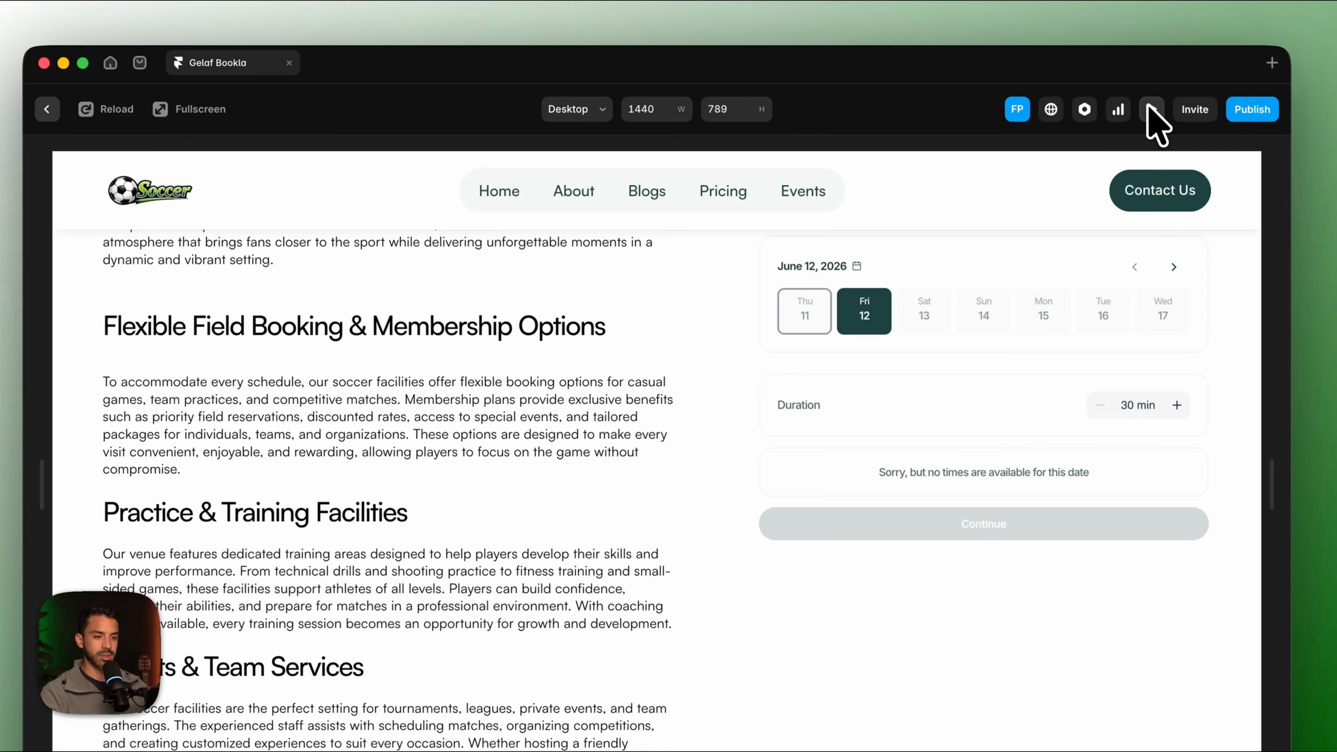
left_click(1152, 124)
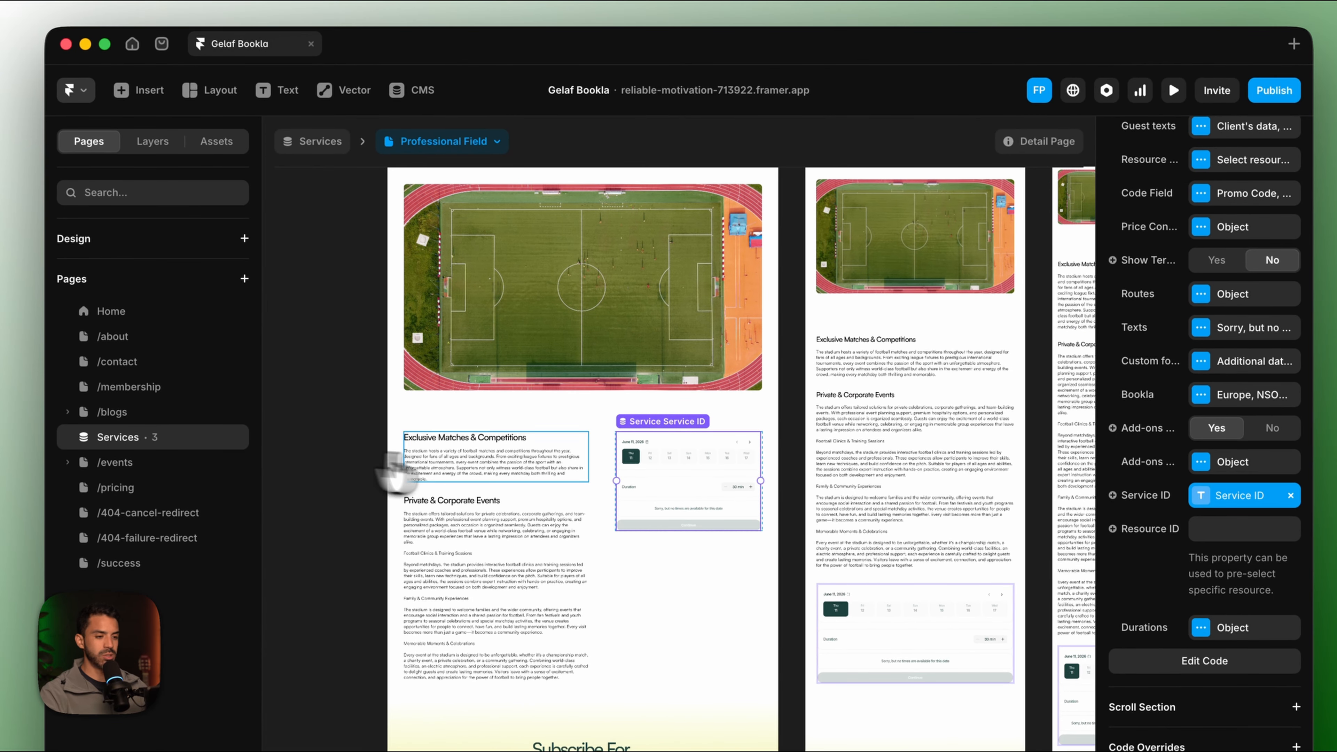
Open the Services CMS items and bring over the Medium Field service ID from Bookla.
left_click(452, 240)
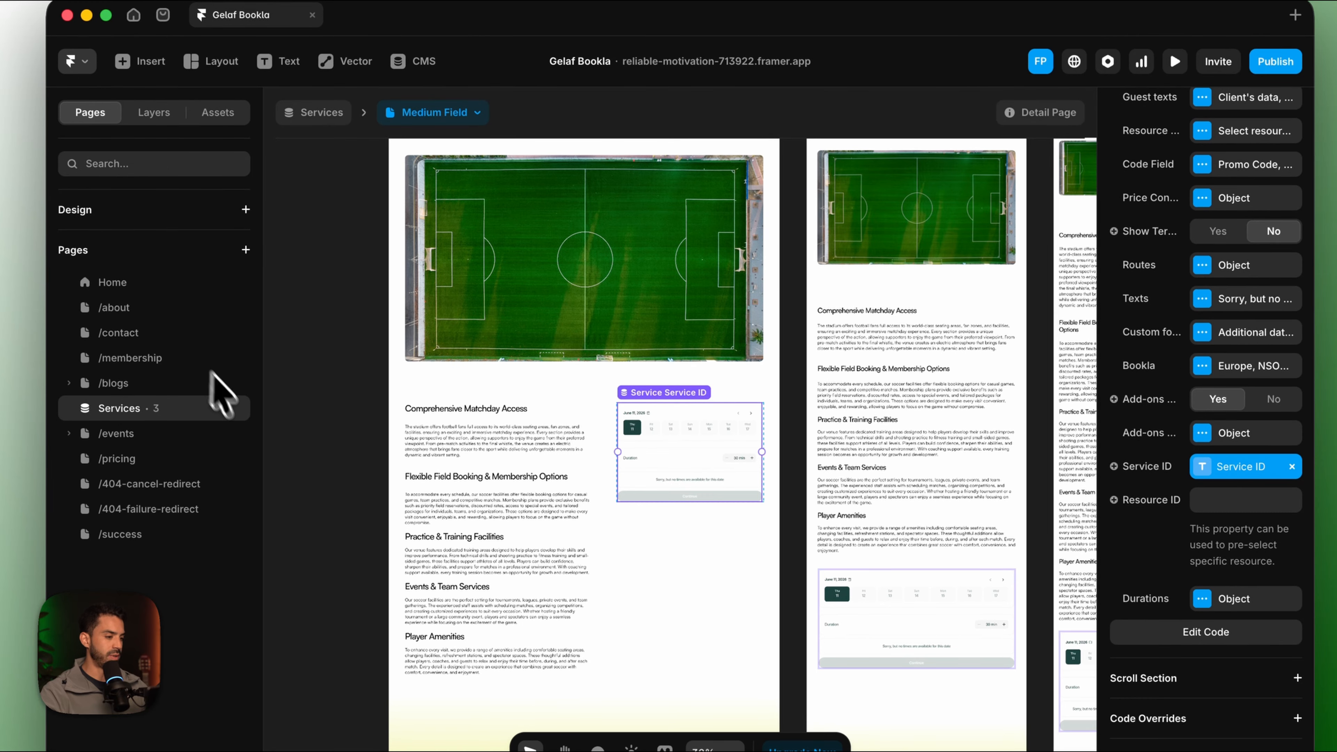
left_click(233, 438)
left_click(296, 463)
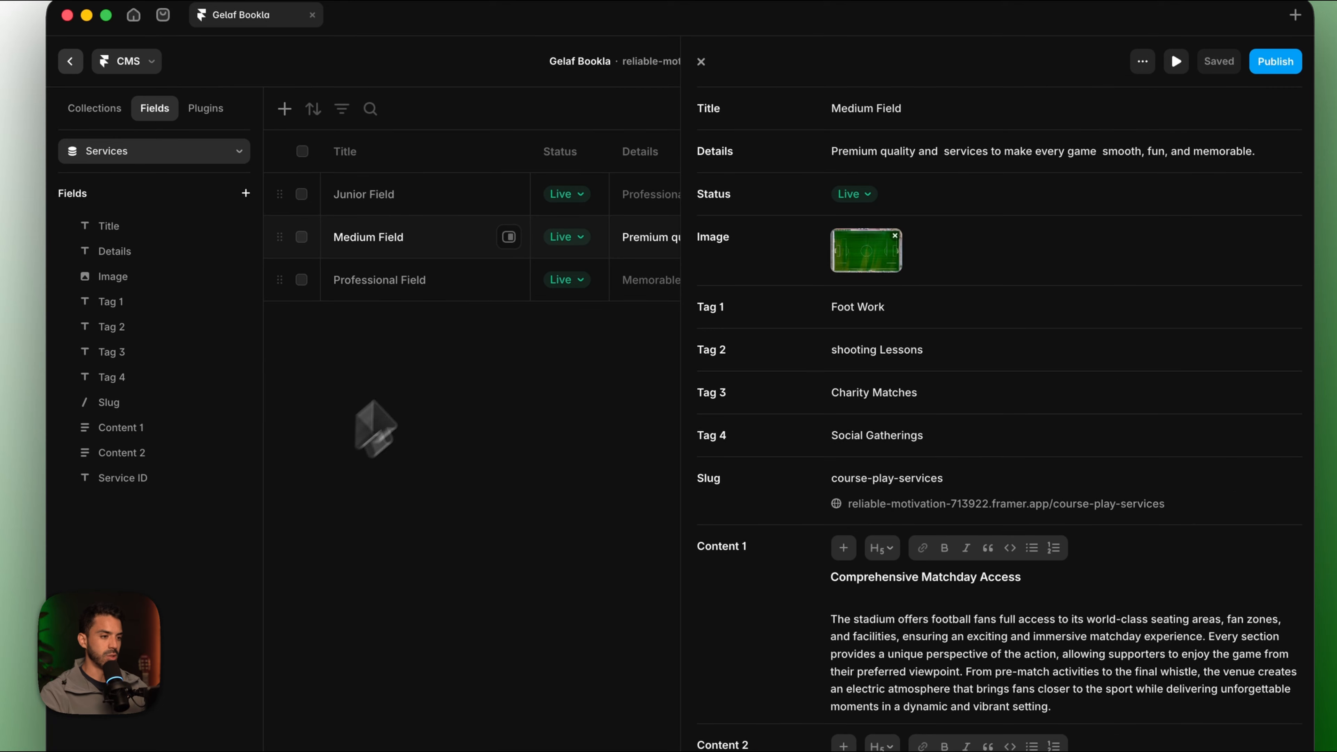
scroll(947, 400, "down", 10)
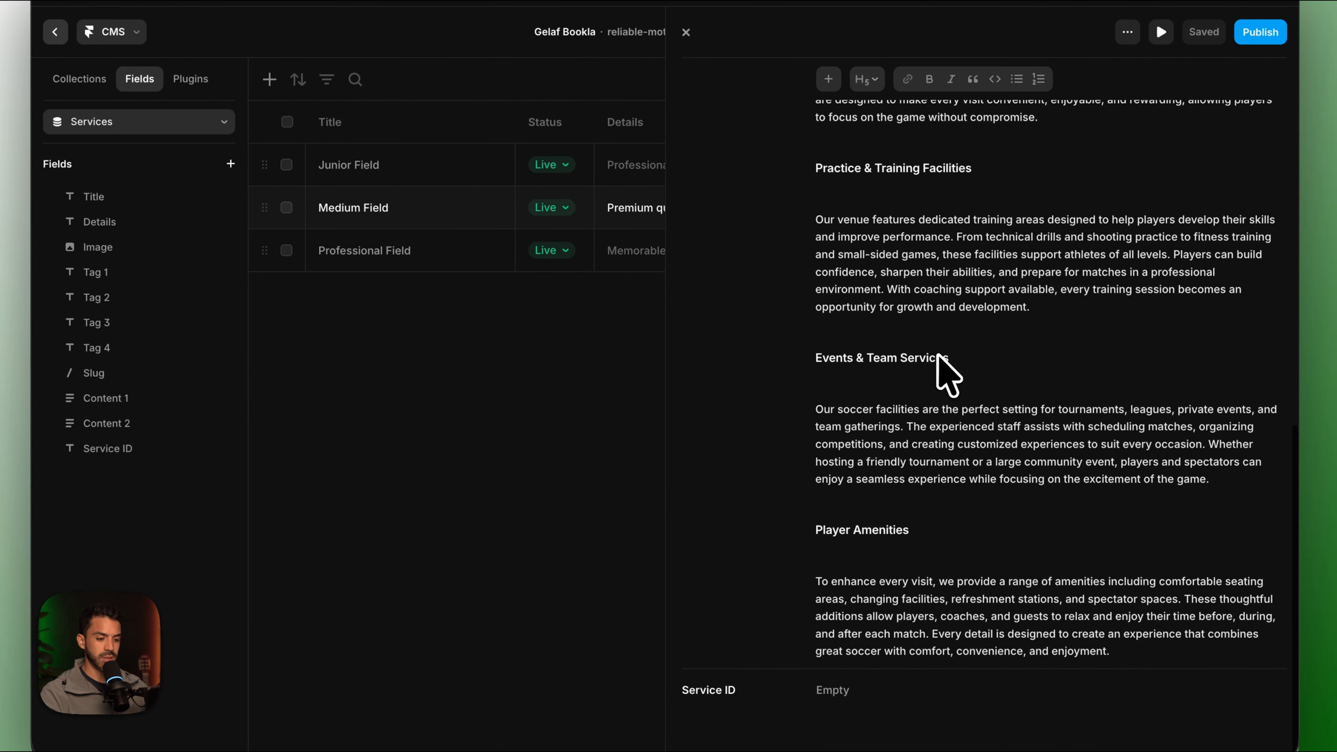
left_click(436, 683)
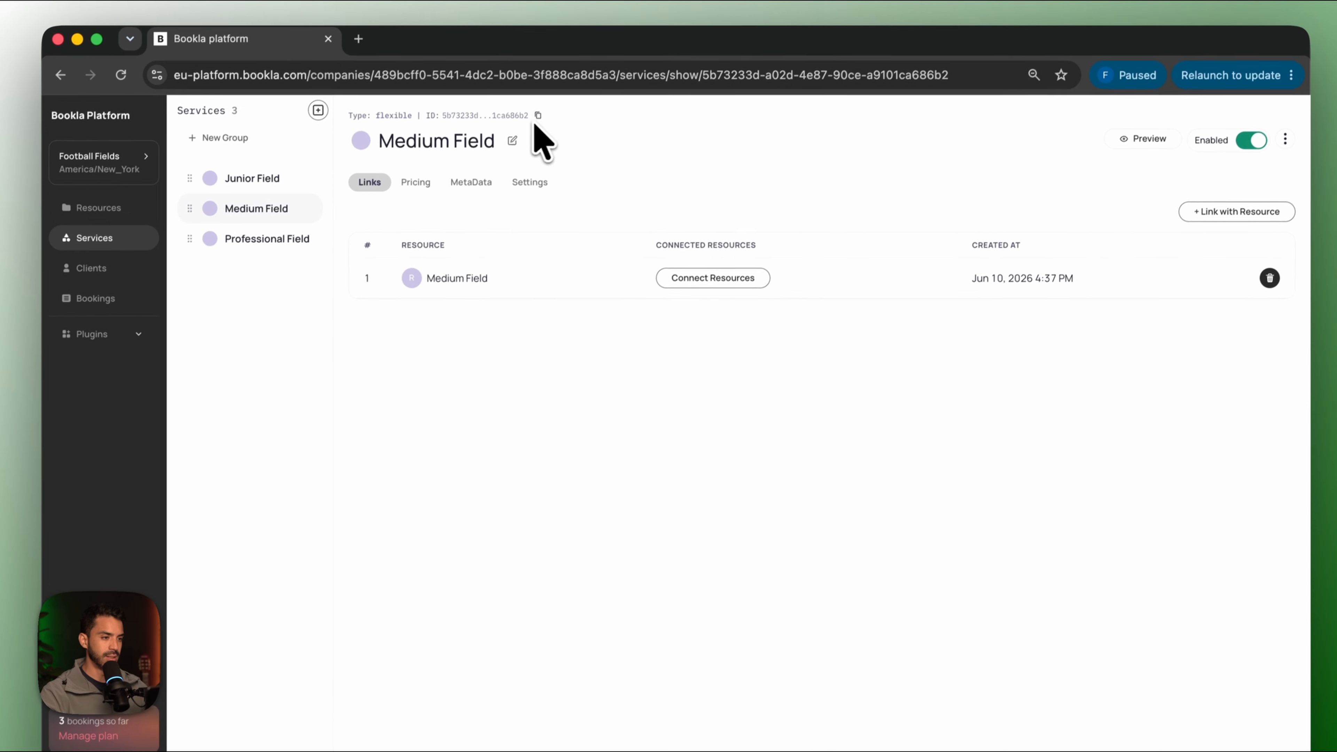
left_click(540, 106)
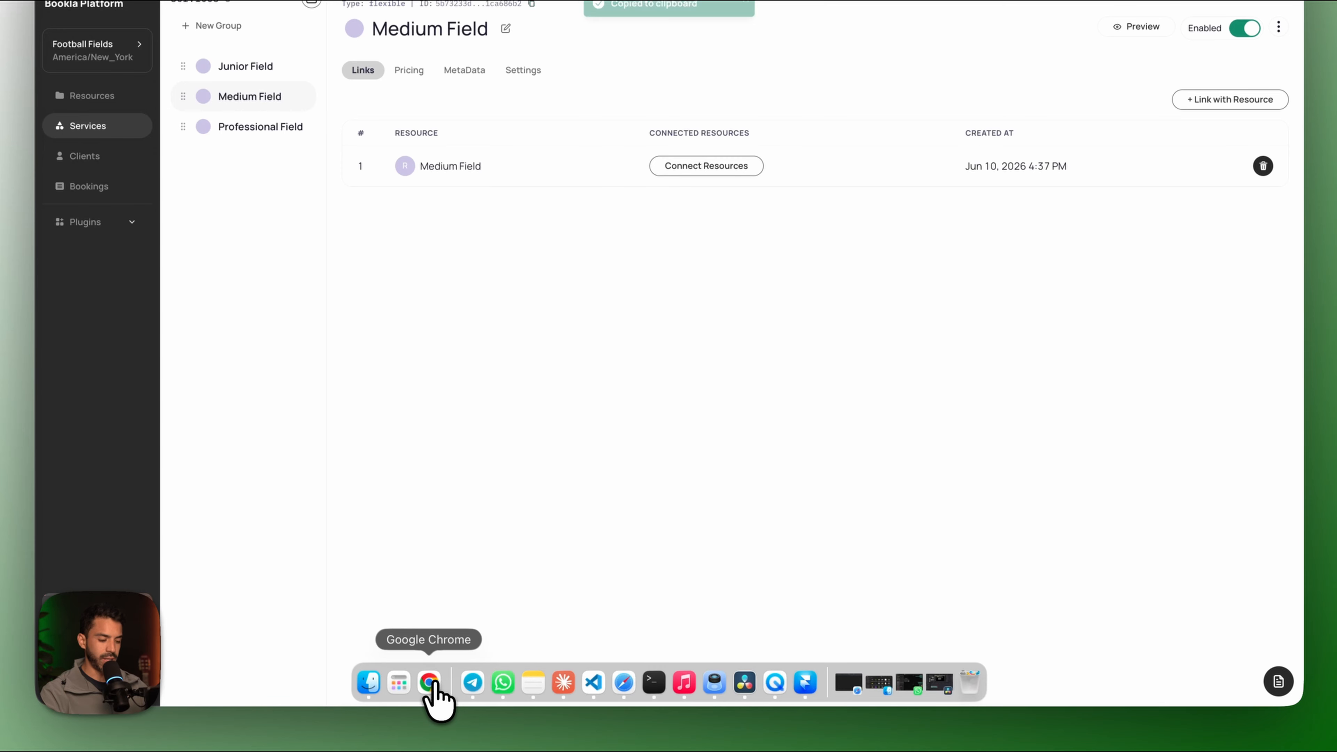
left_click(805, 682)
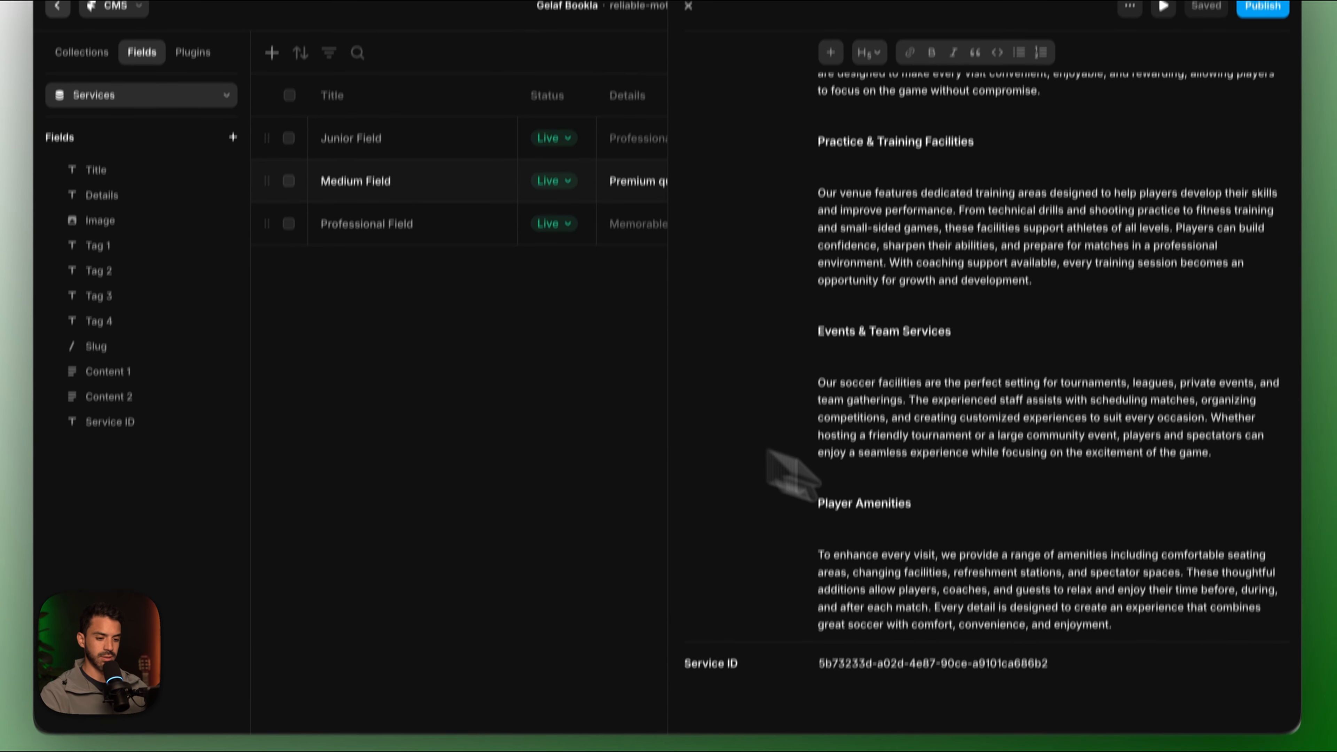
Preview Medium Field with the 10:00 AM slot, the 9v9 format and one football.
left_click(1161, 102)
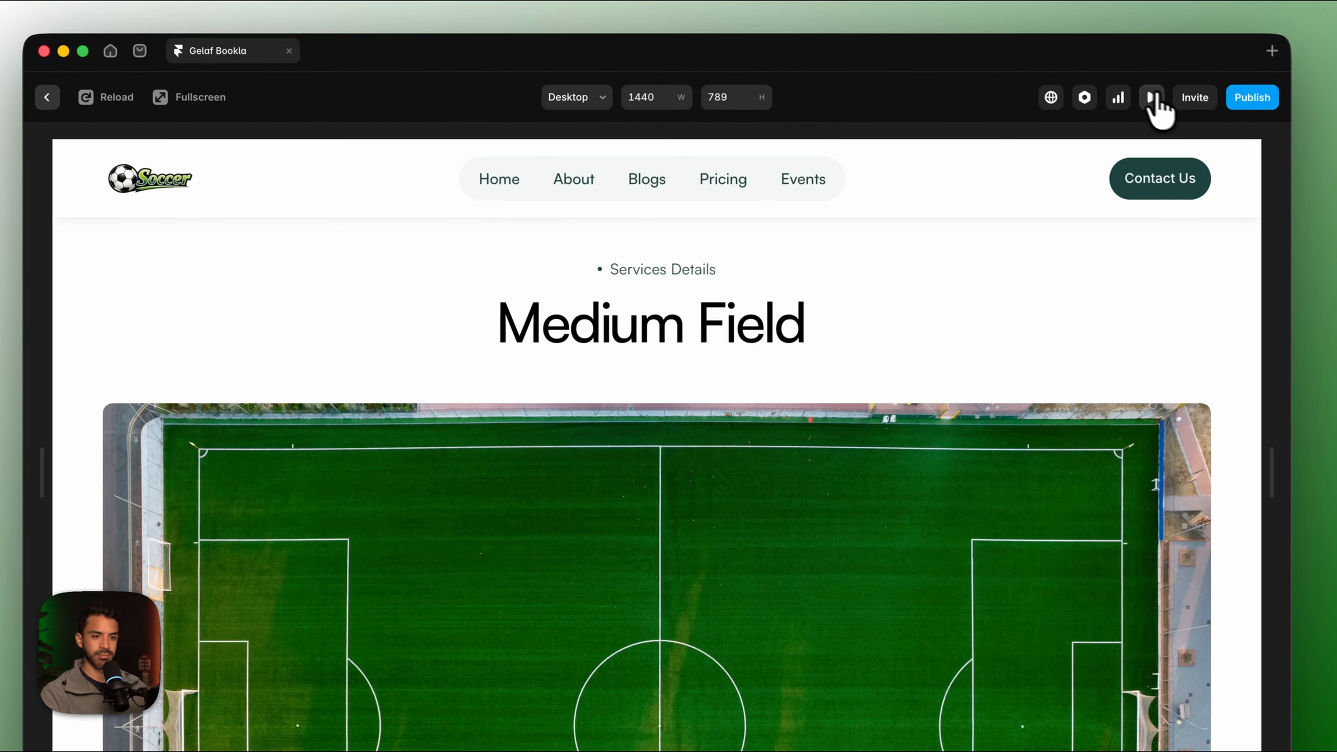
scroll(926, 474, "down", 10)
left_click(821, 413)
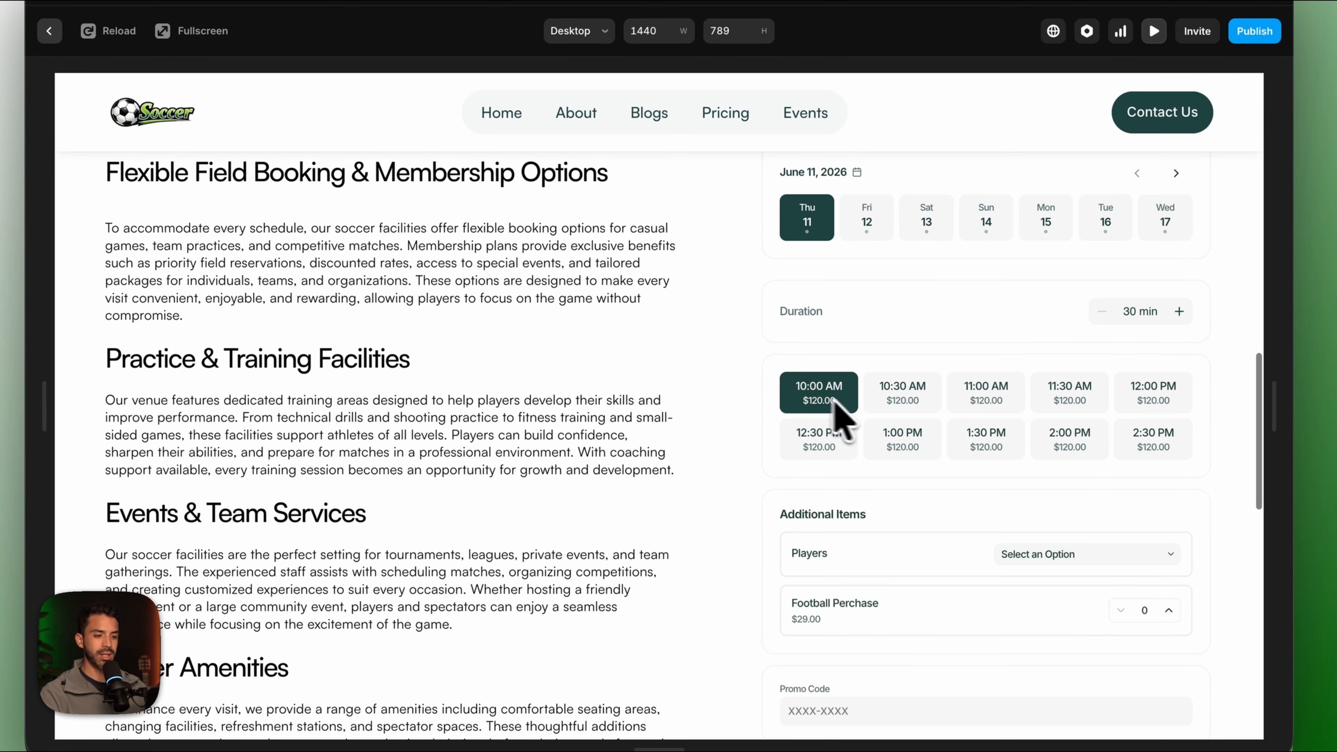
scroll(900, 478, "down", 3)
left_click(1089, 416)
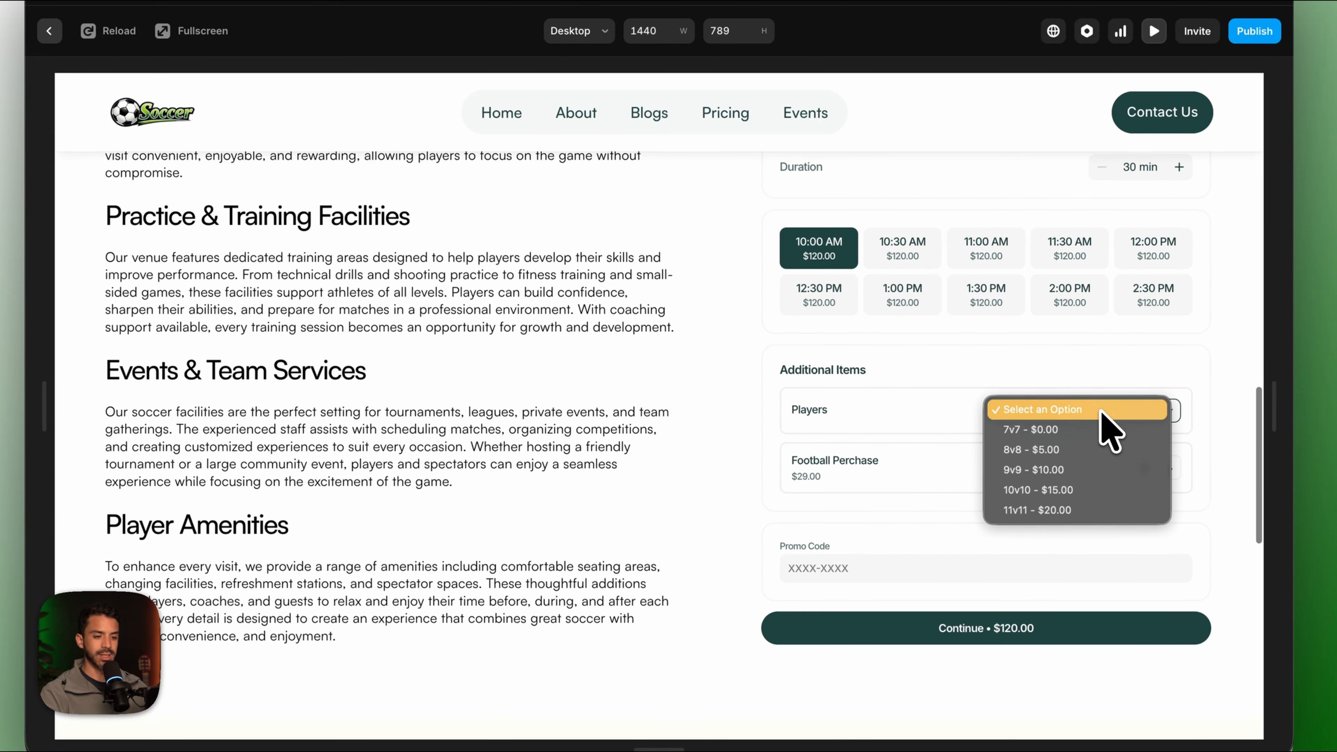
left_click(1100, 471)
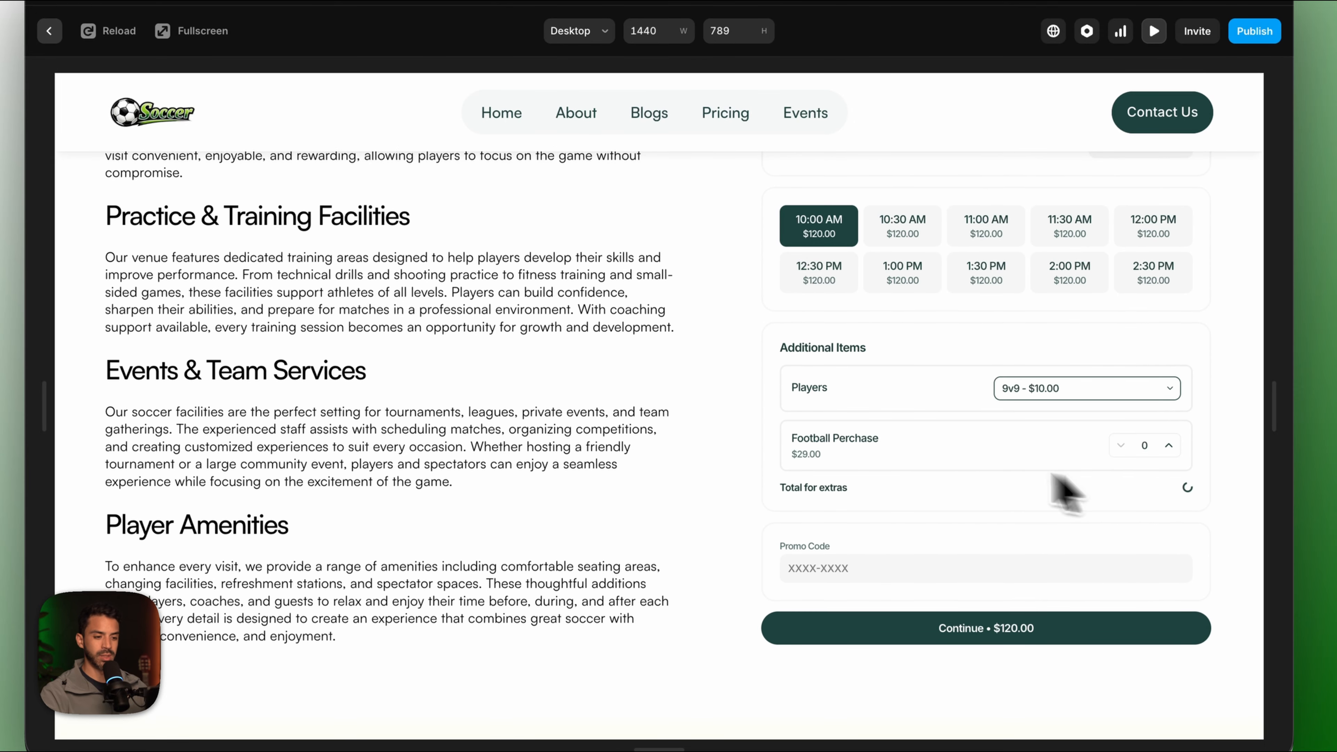
left_click(1168, 443)
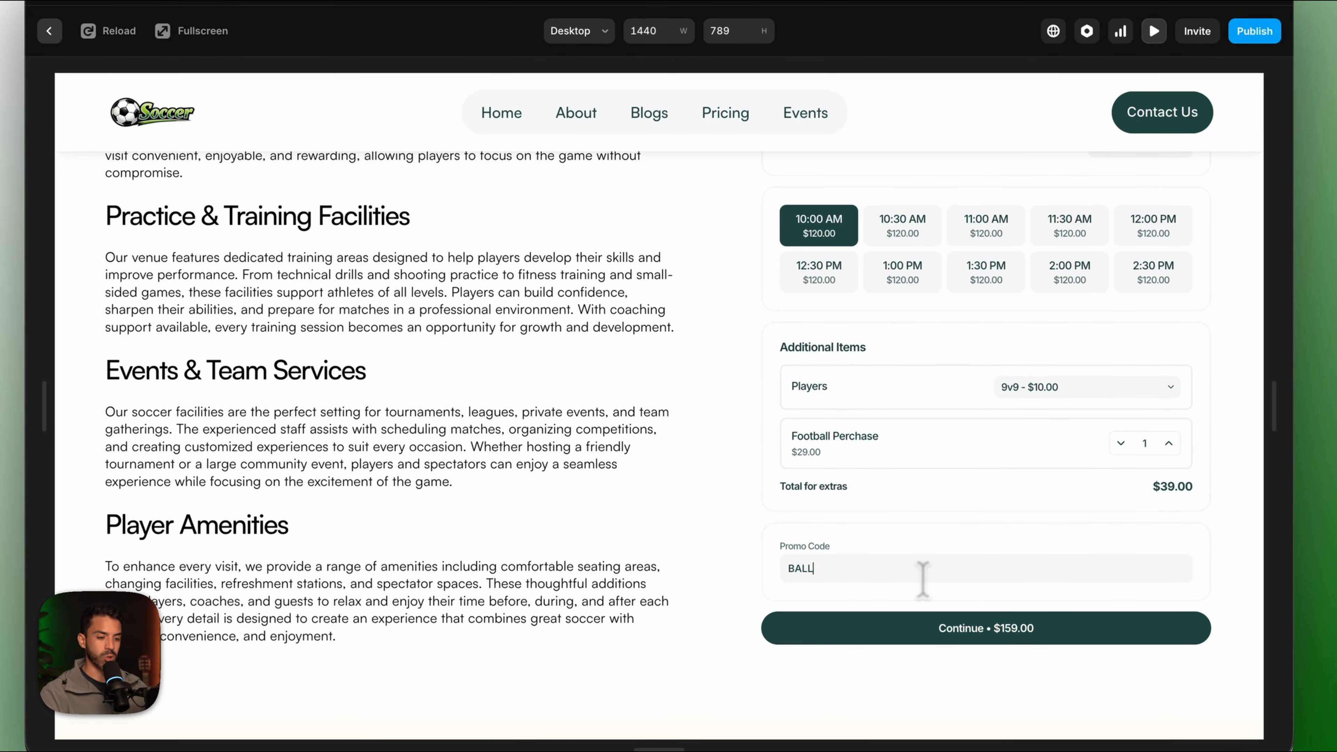
scroll(917, 572, "up", 15)
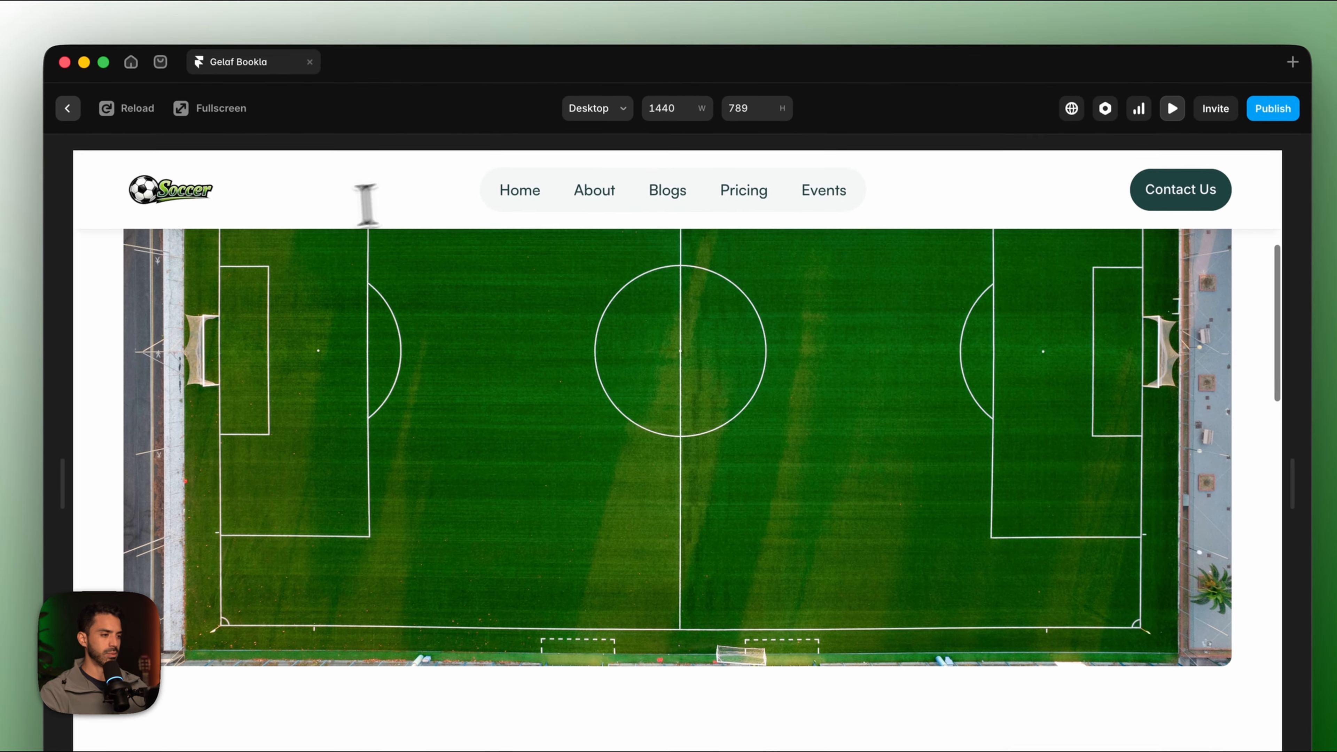
Check Junior Field for Saturday June 13 at 2:30 PM, then publish and open the live site.
left_click(178, 191)
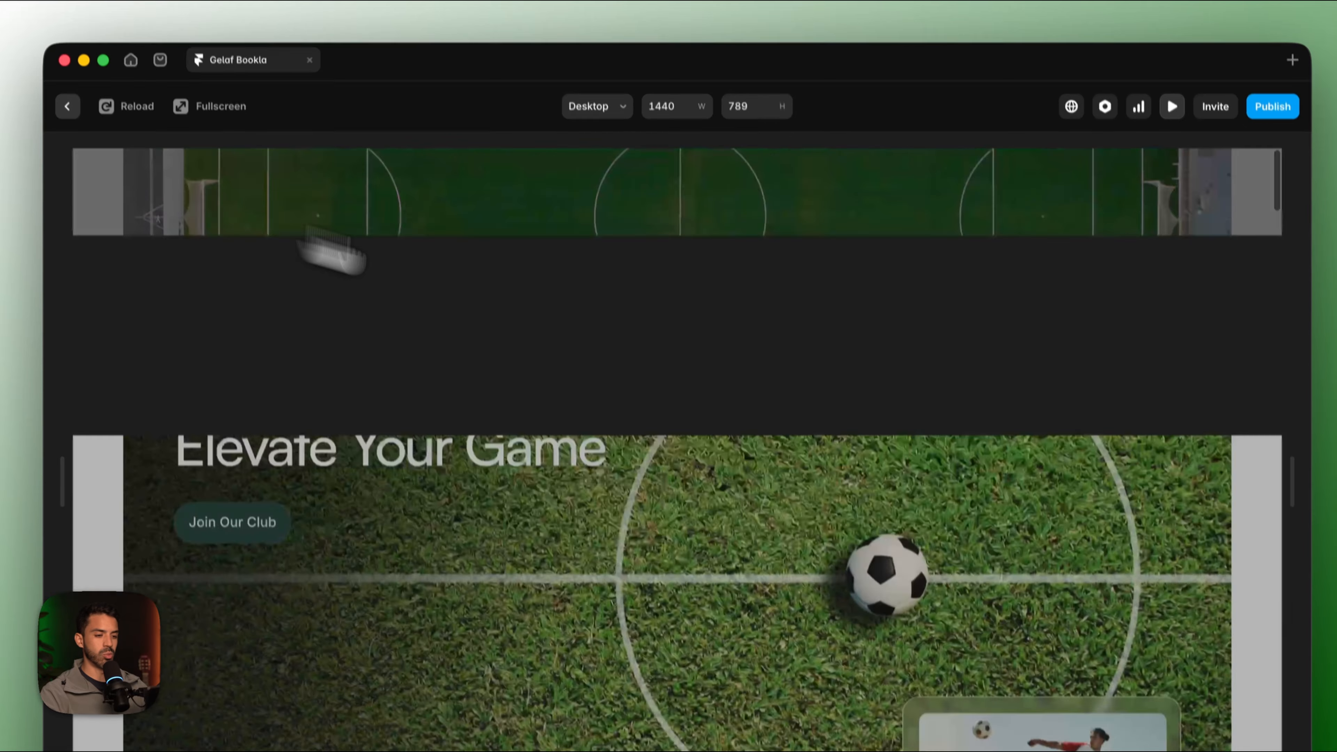
scroll(964, 546, "down", 10)
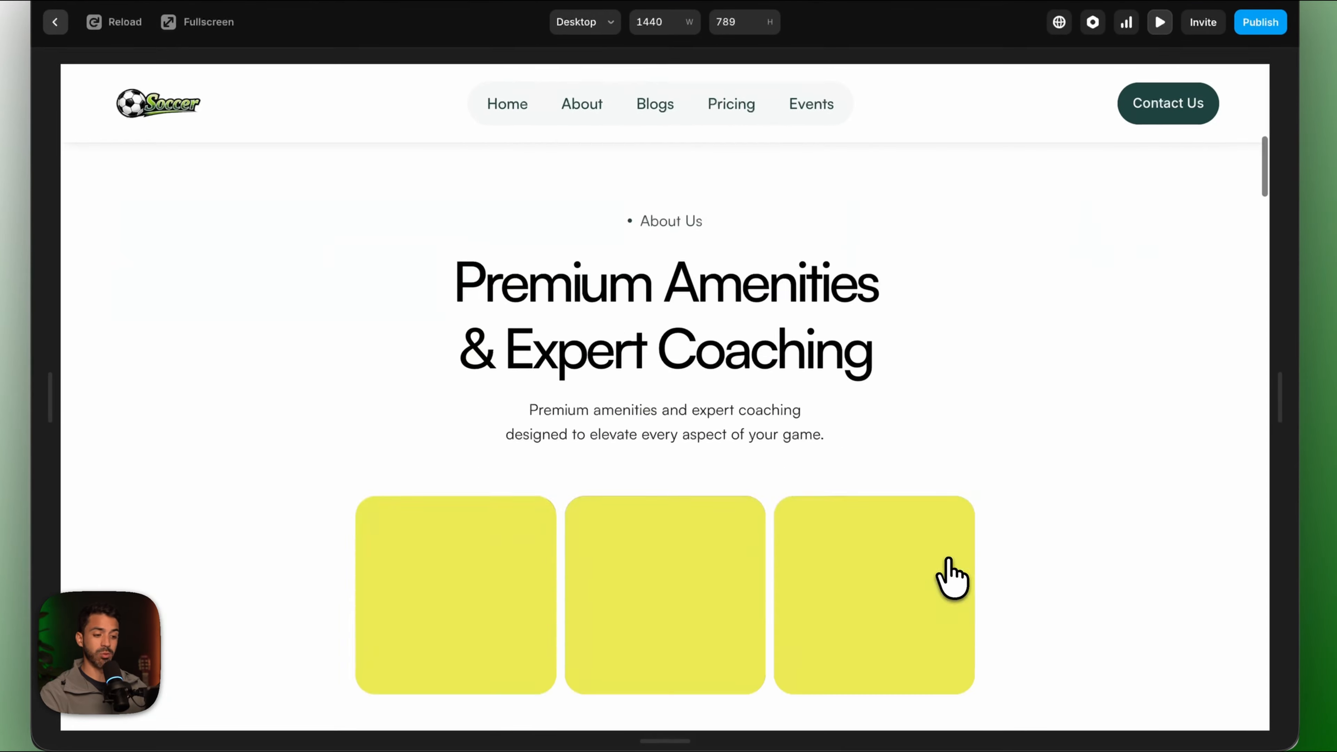
scroll(951, 579, "down", 10)
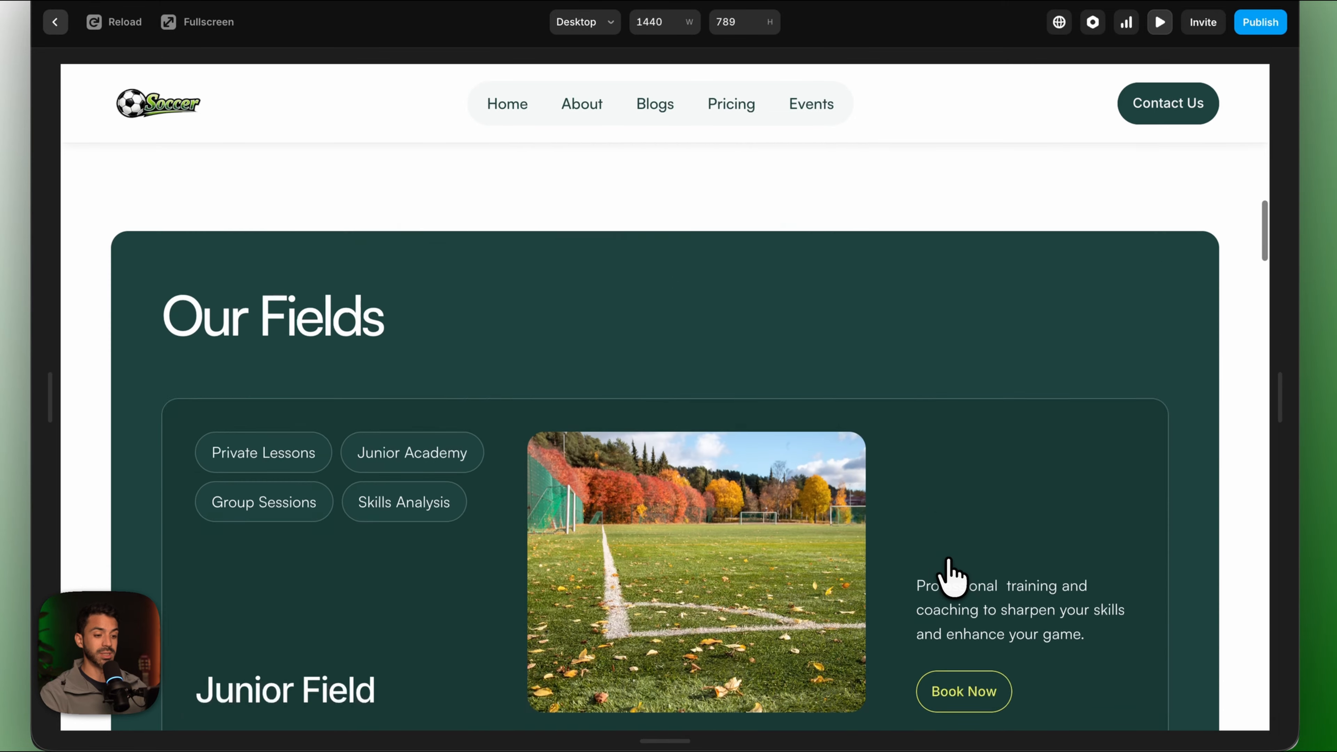
scroll(950, 416, "down", 11)
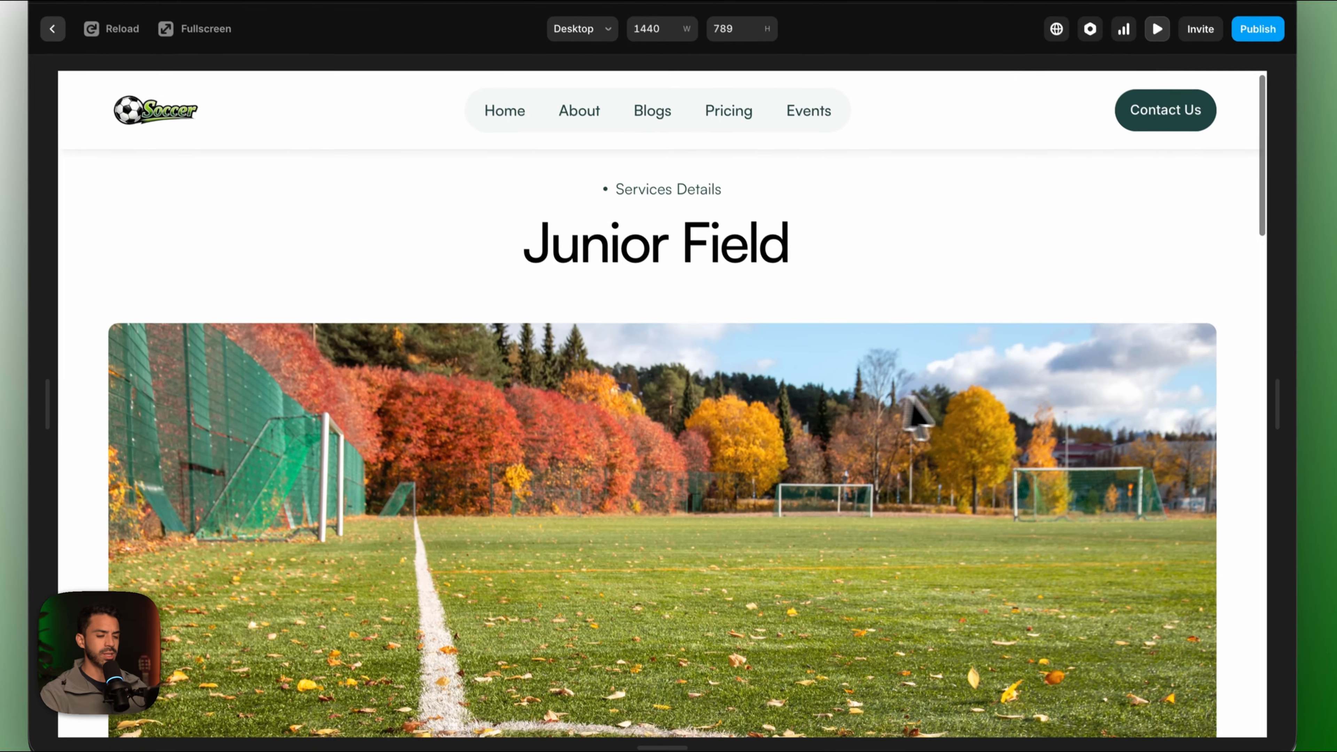
left_click(925, 232)
left_click(903, 406)
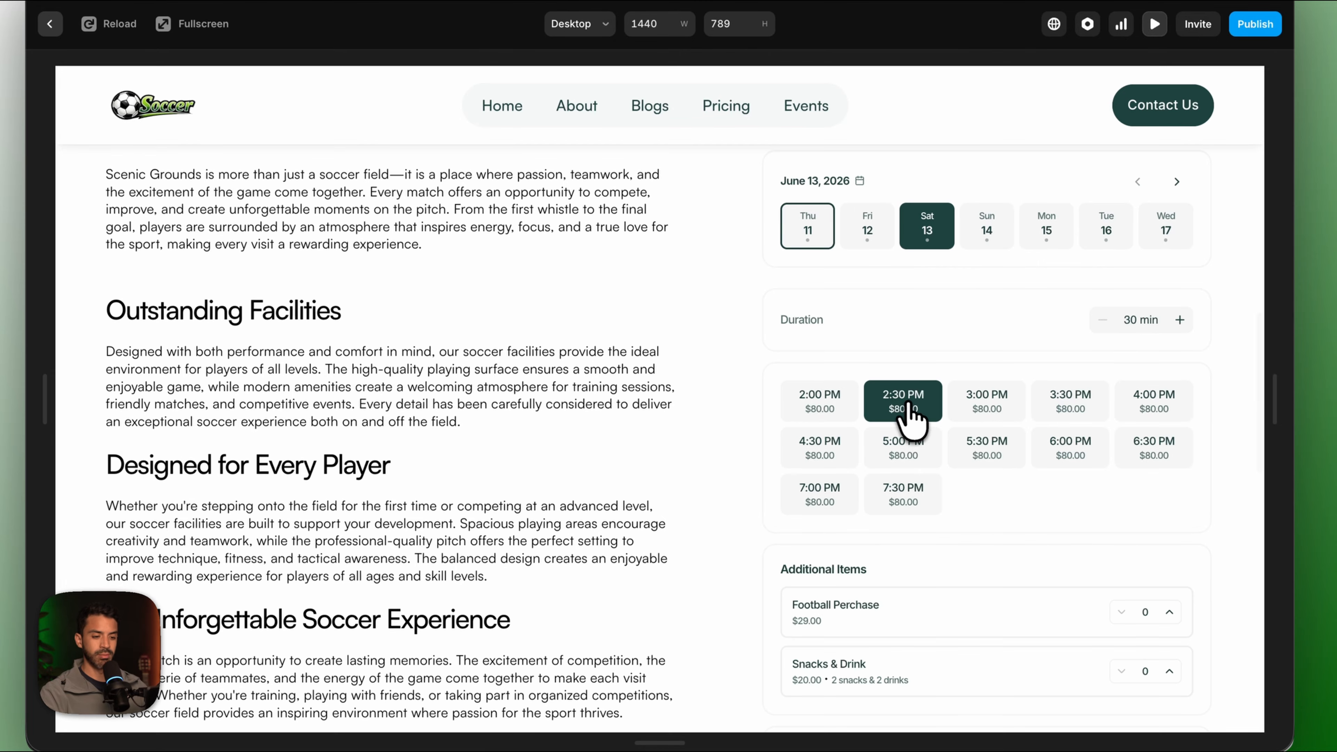
scroll(970, 574, "down", 3)
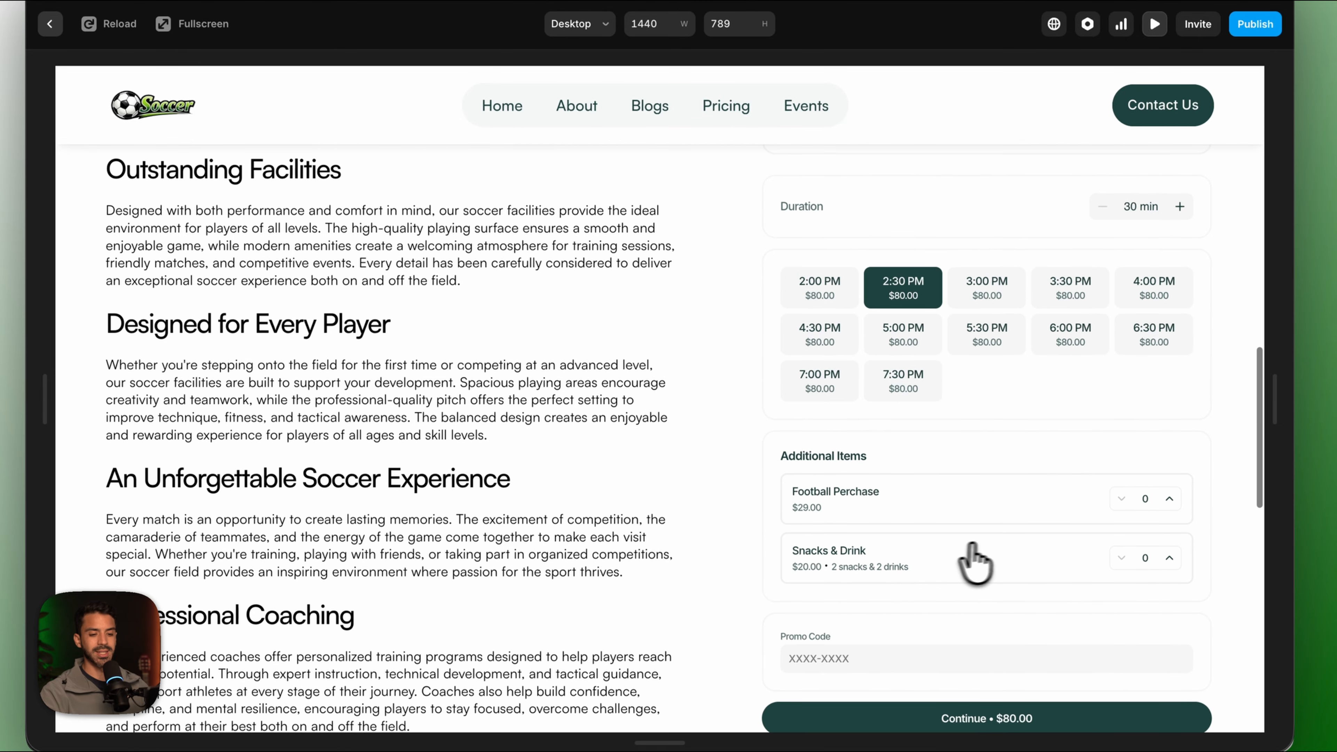
scroll(968, 437, "up", 15)
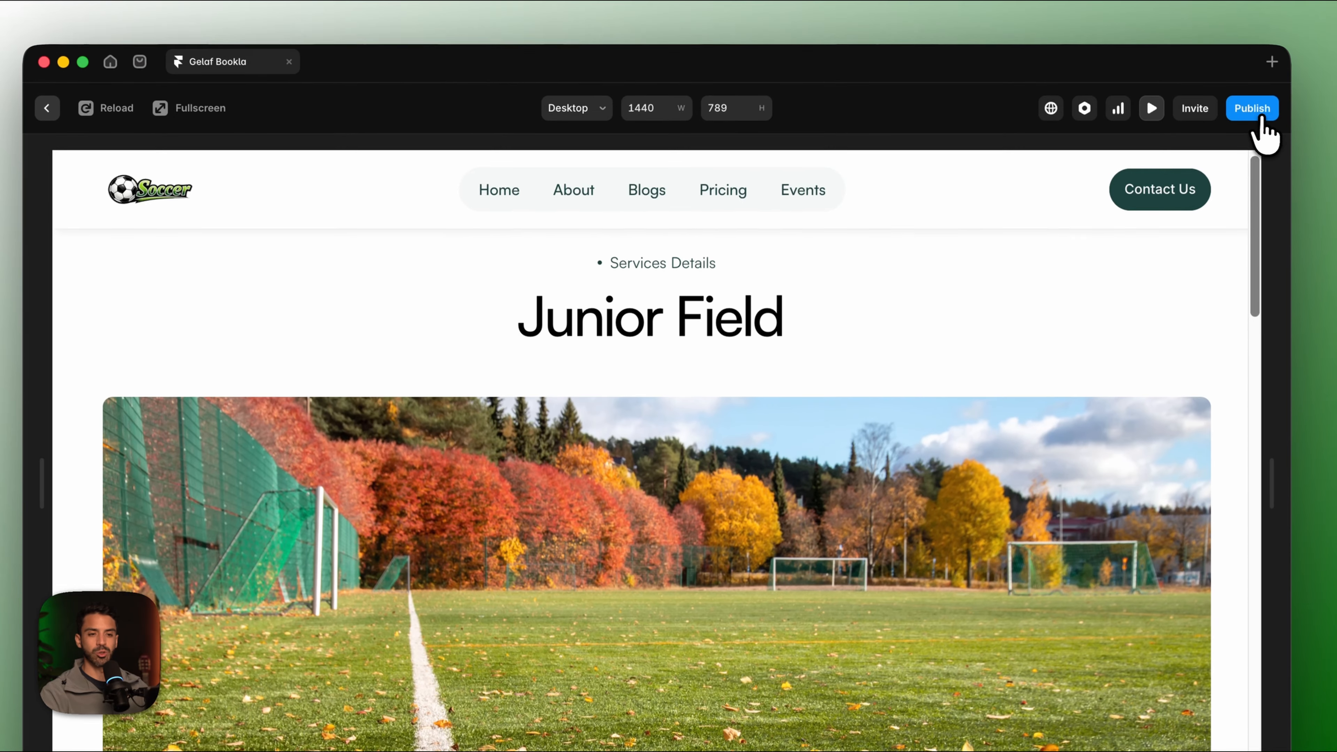
left_click(1260, 117)
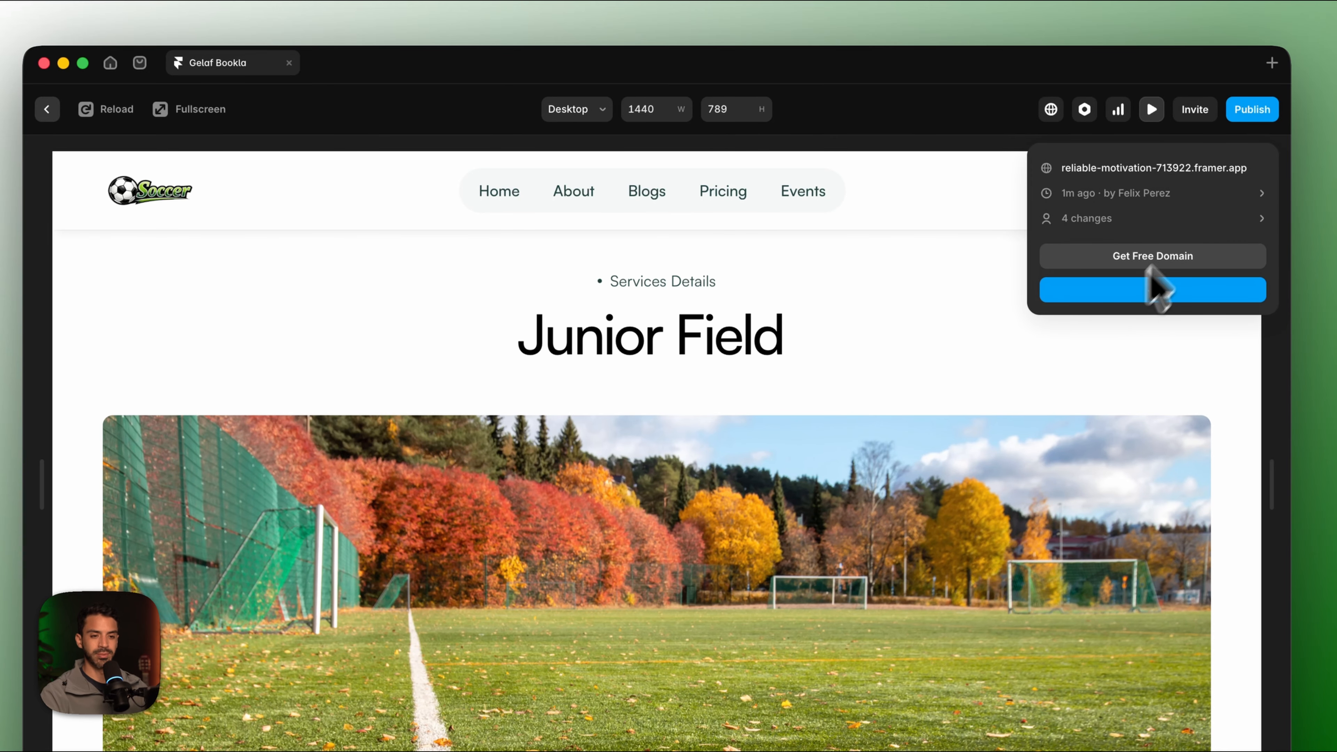
left_click(1231, 169)
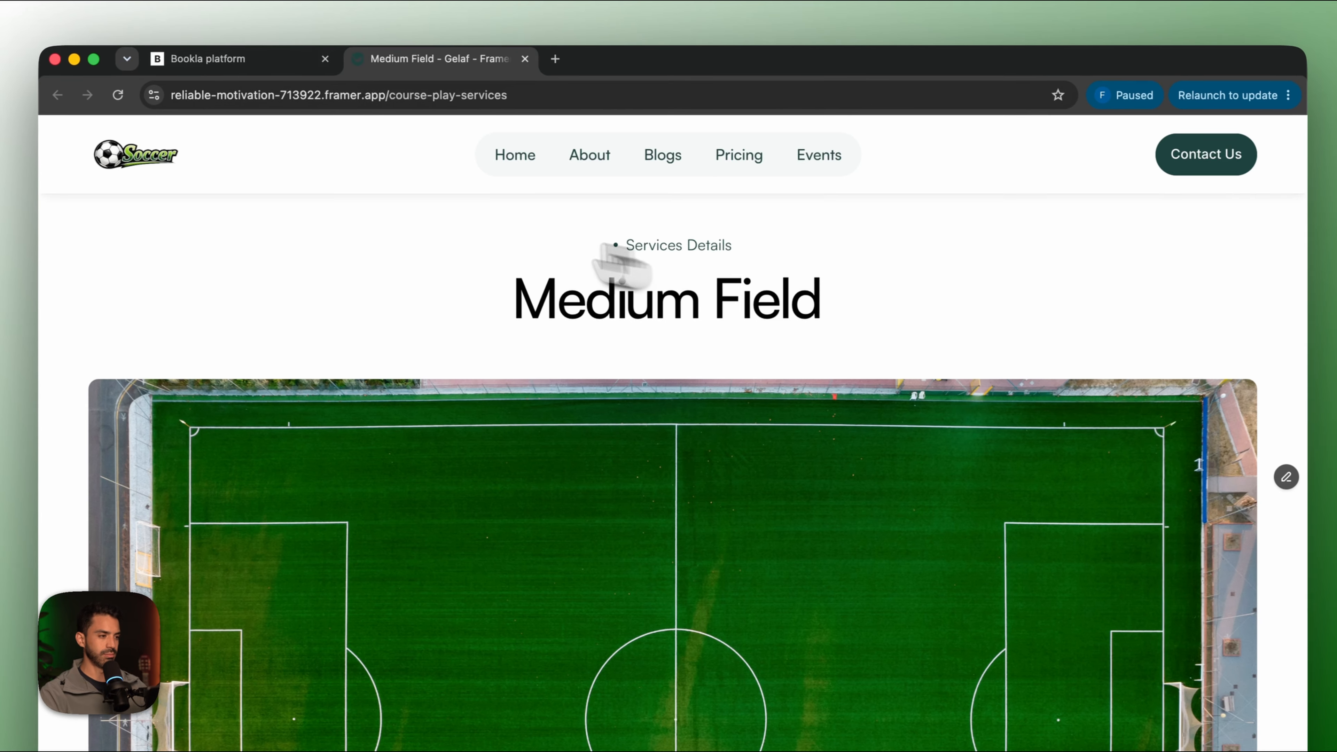
Open the Junior Field details page on the published site, then return to Bookla.
left_click(128, 154)
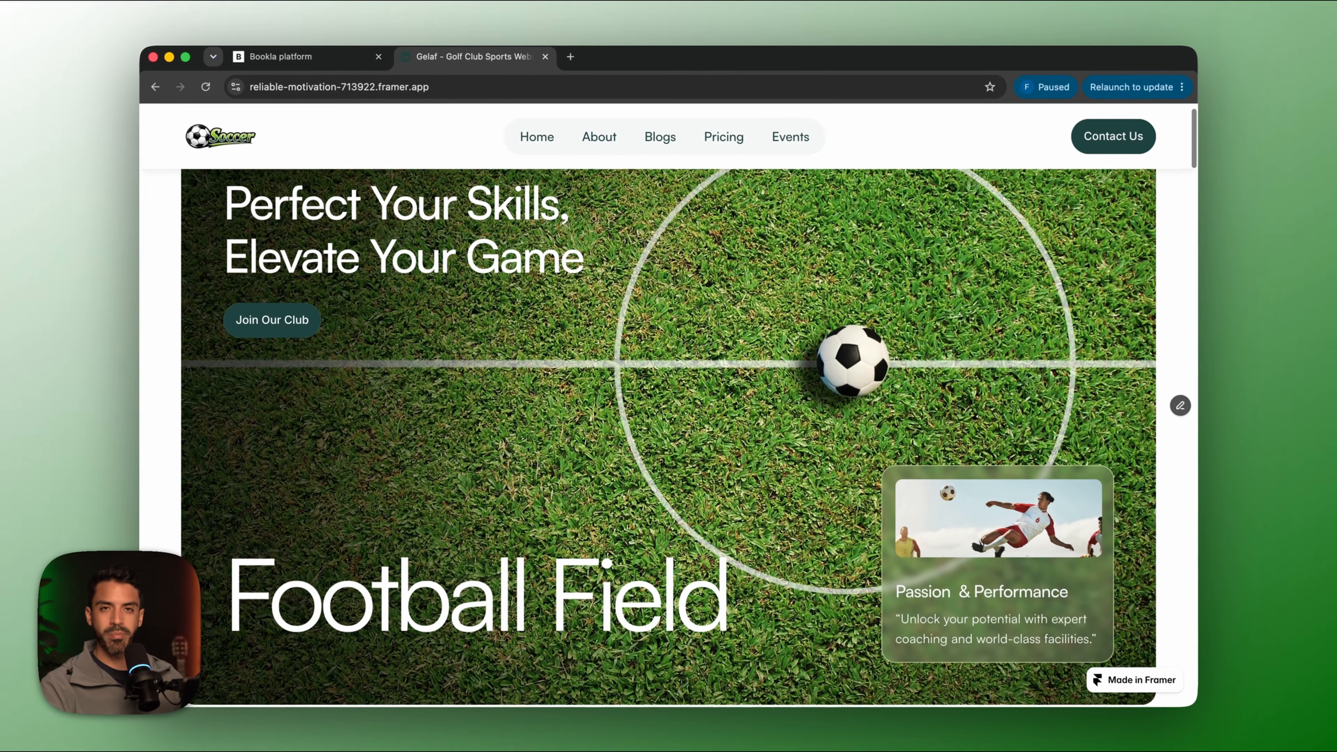
scroll(344, 437, "down", 3)
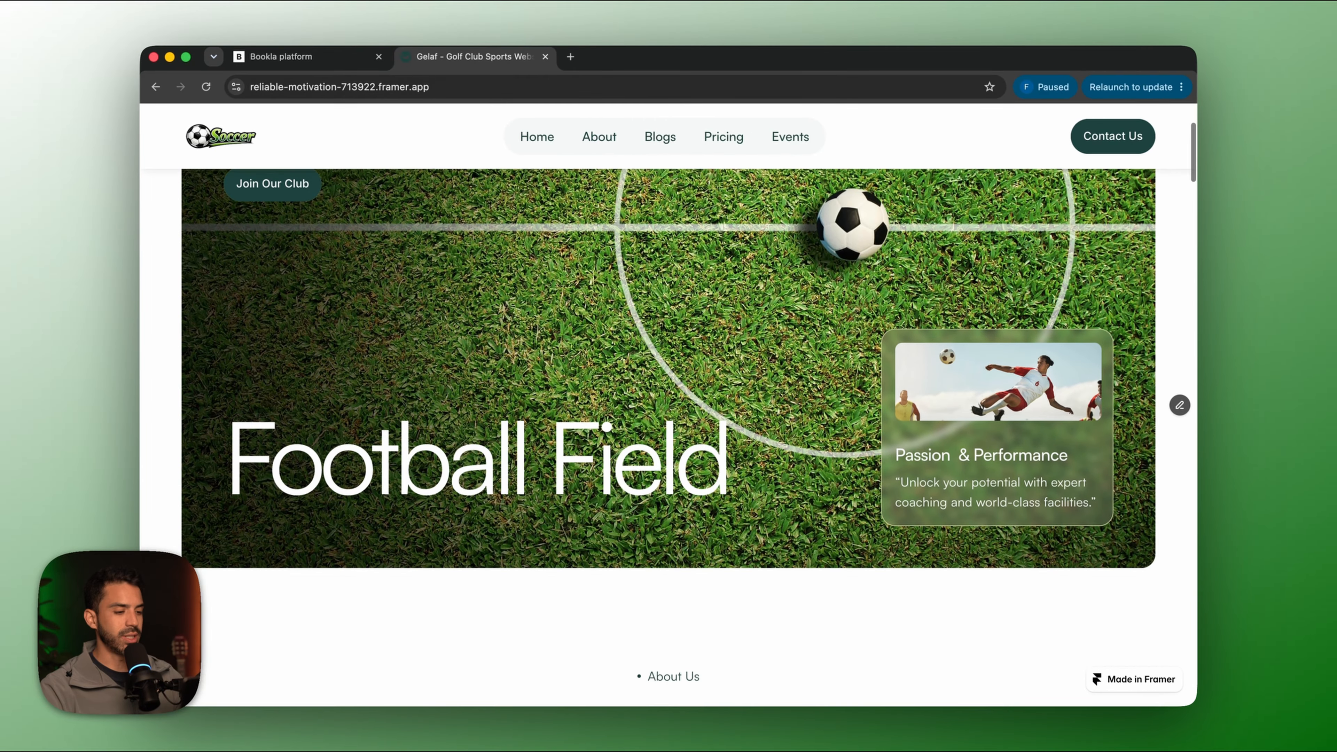
scroll(375, 379, "down", 10)
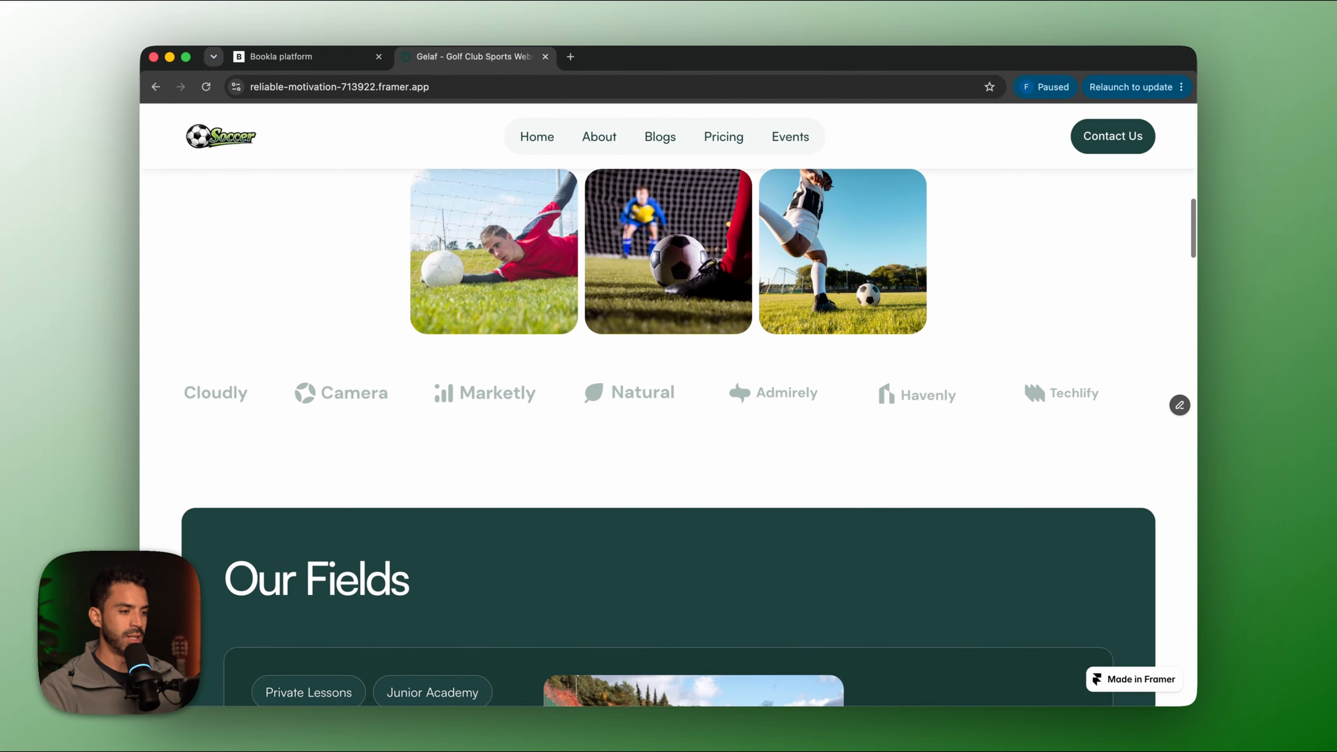
scroll(376, 379, "down", 10)
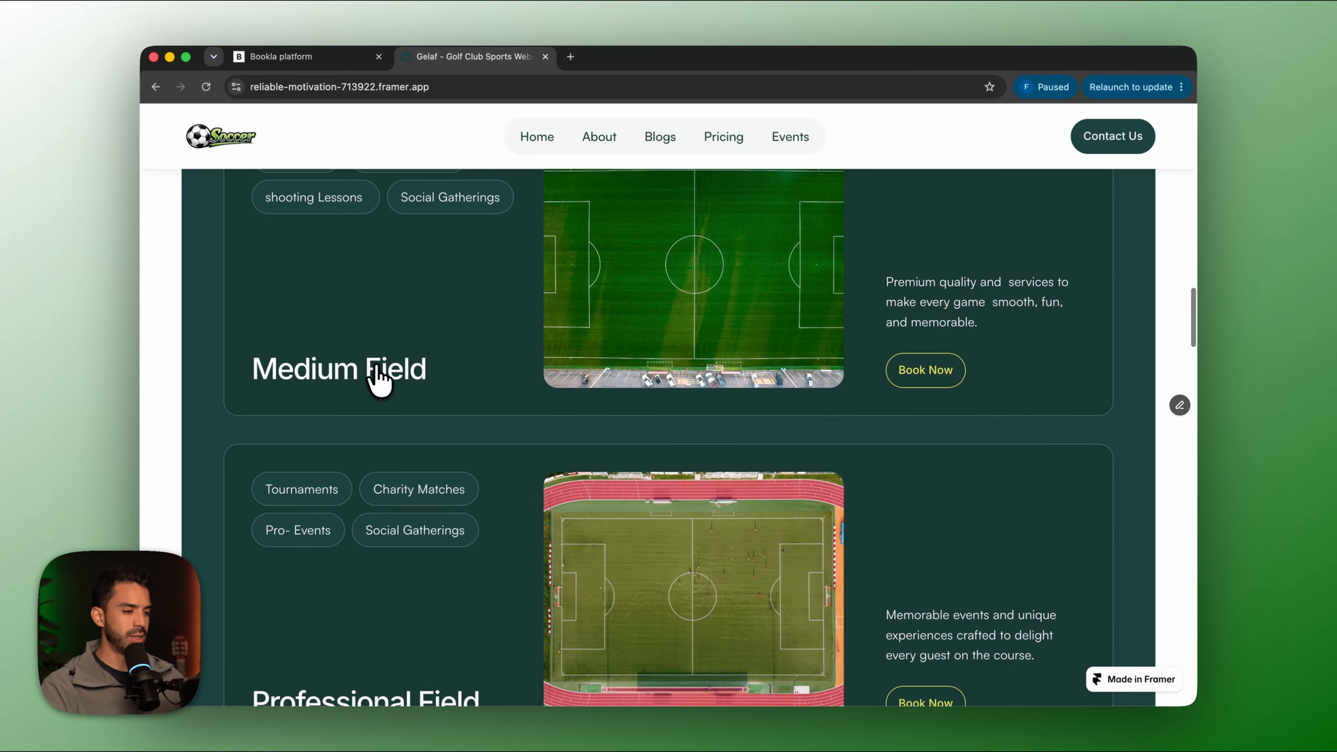
scroll(376, 379, "up", 10)
scroll(375, 379, "down", 7)
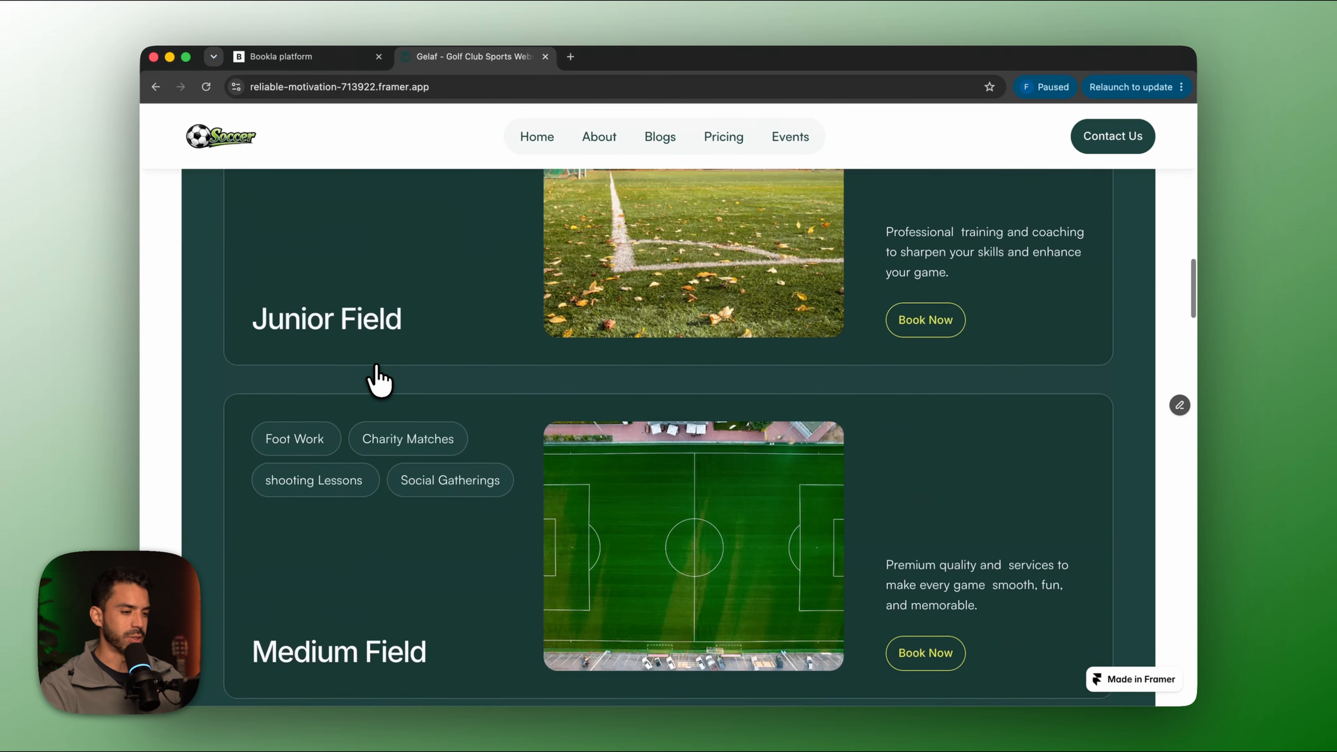
scroll(380, 379, "up", 3)
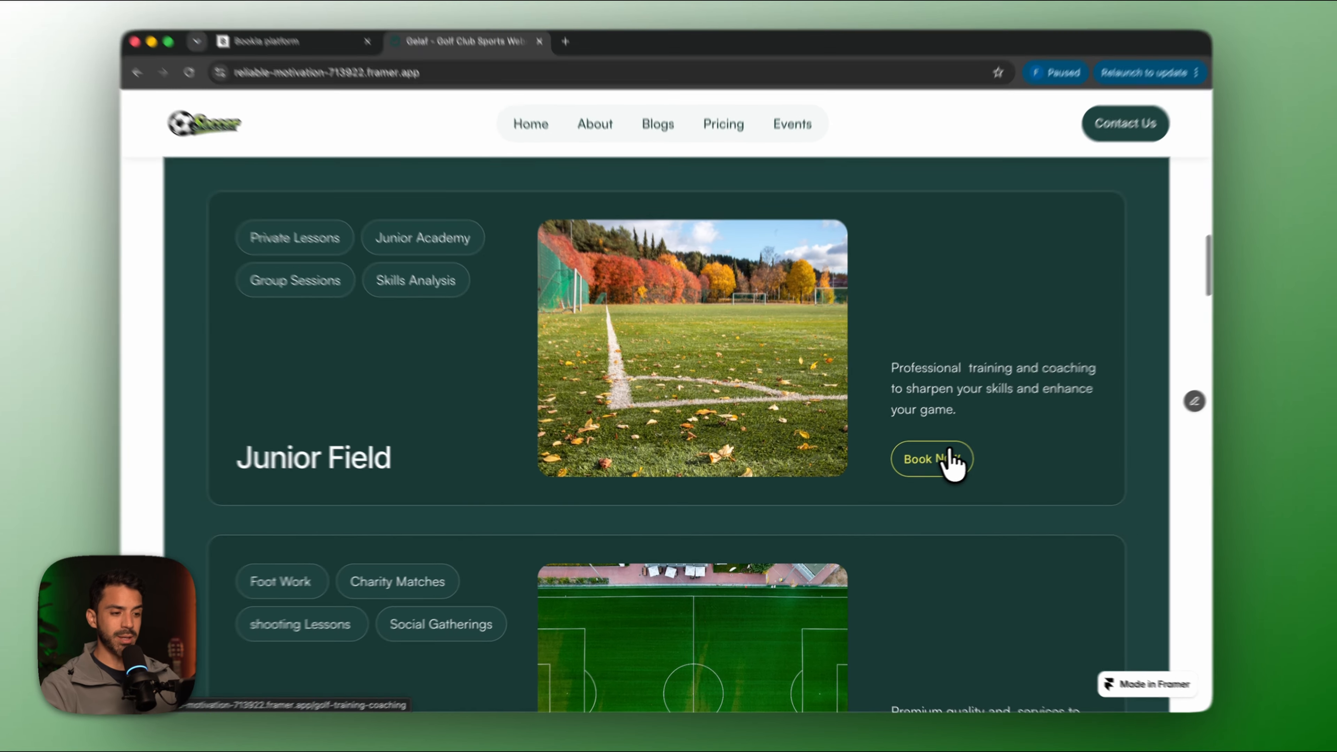
left_click(951, 463)
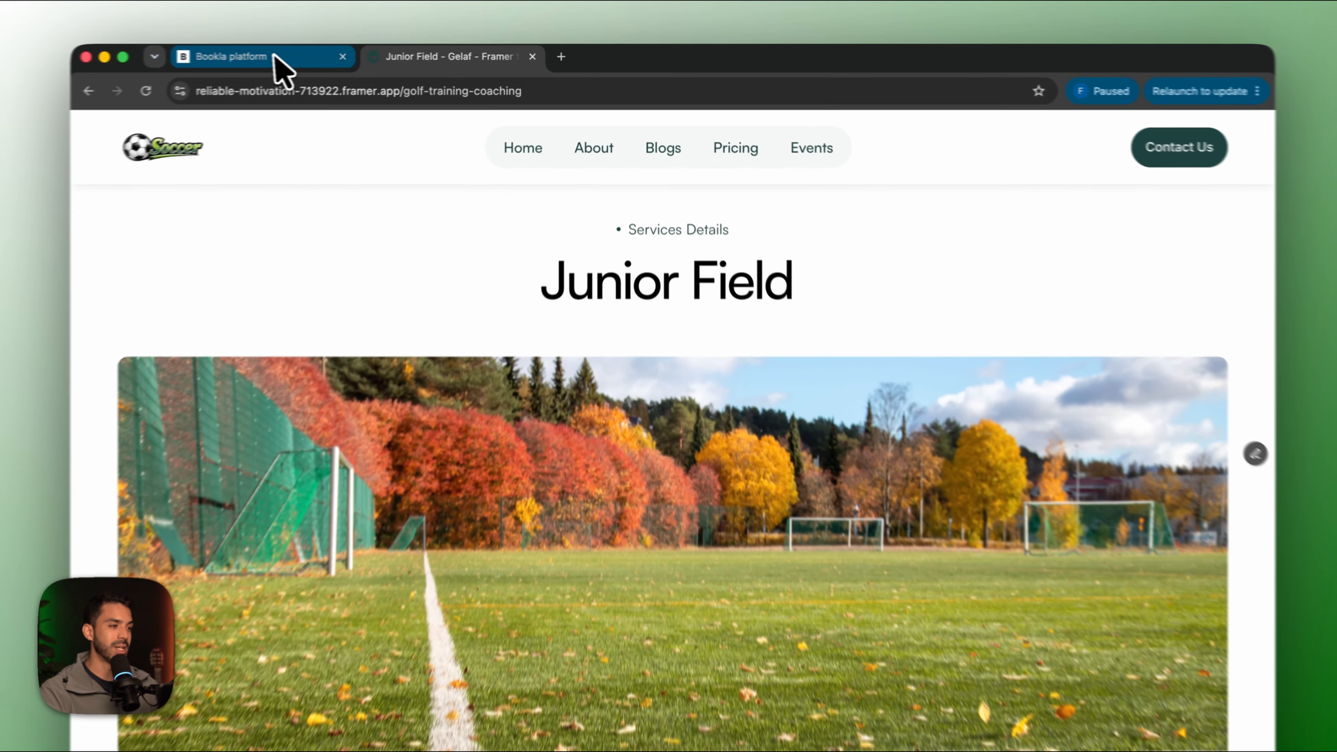
left_click(284, 56)
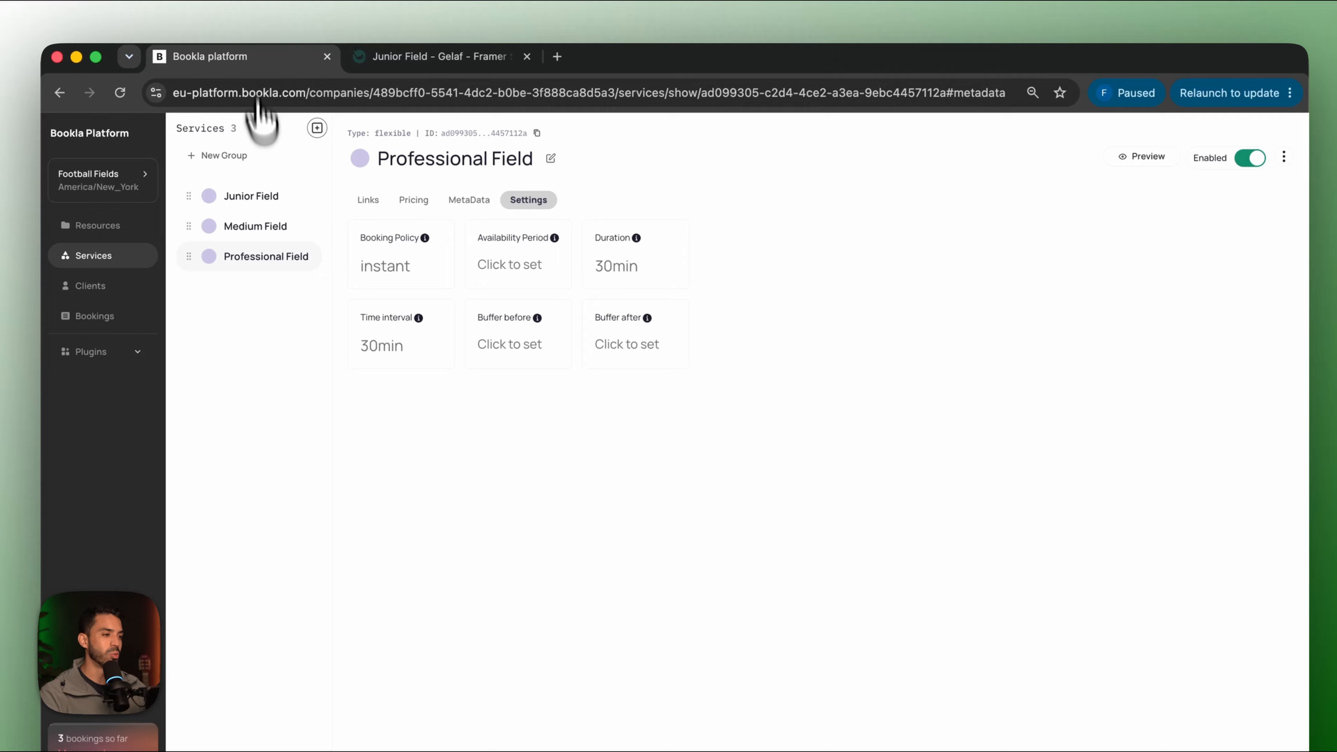
Change the Junior Field service's booking policy to Needs prepayment.
left_click(266, 195)
left_click(527, 202)
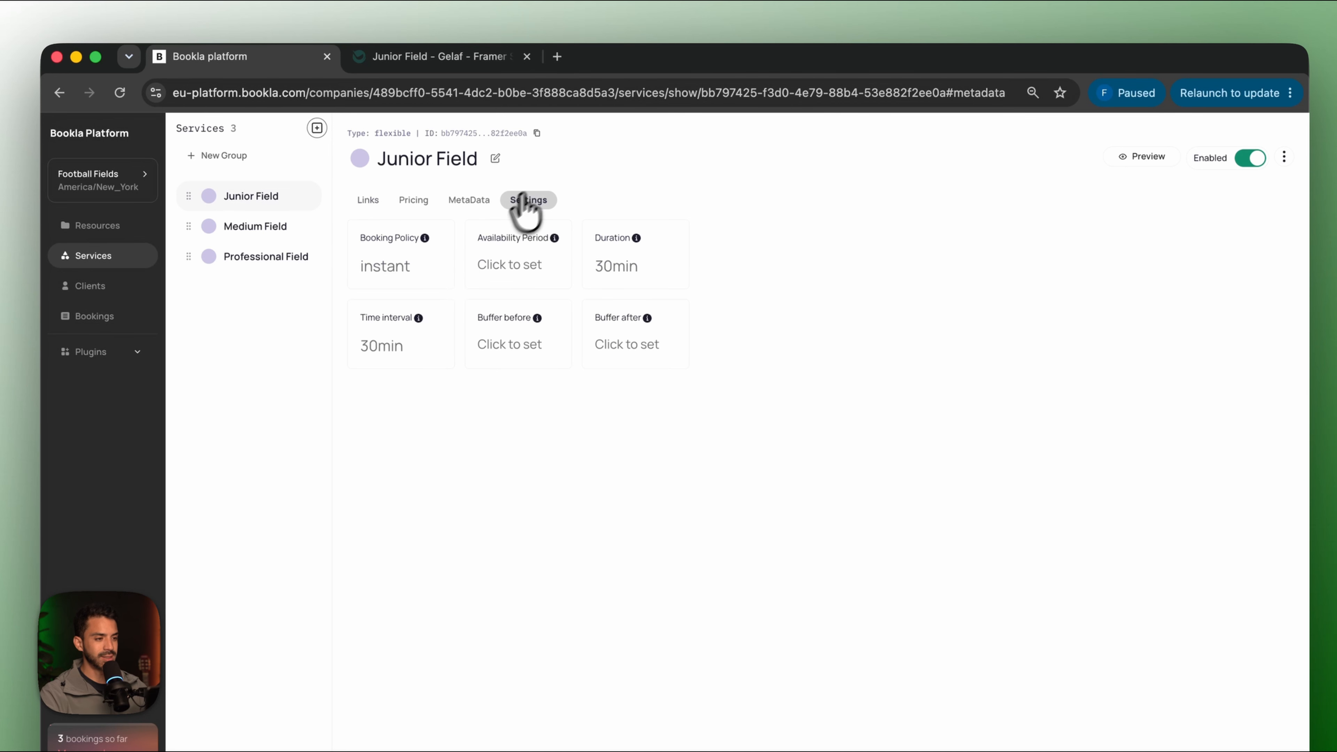
left_click(394, 268)
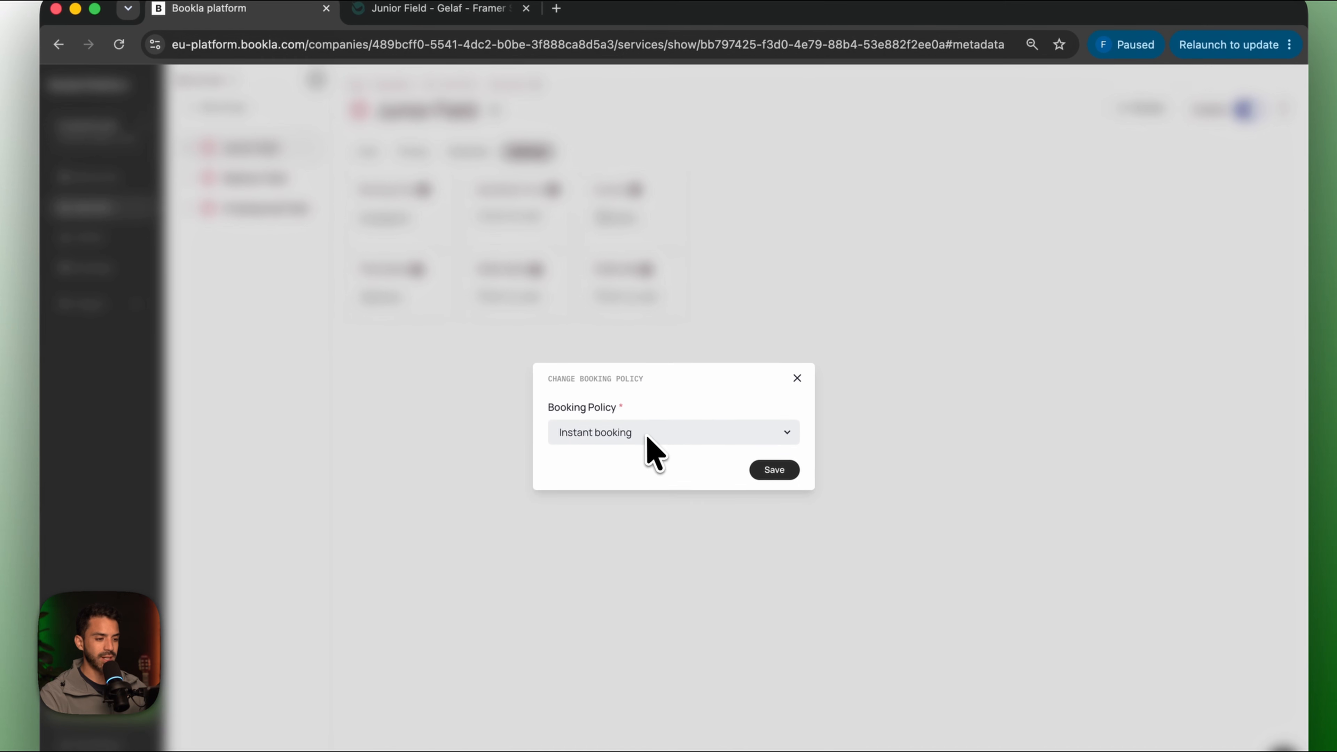
left_click(642, 486)
left_click(638, 470)
left_click(783, 470)
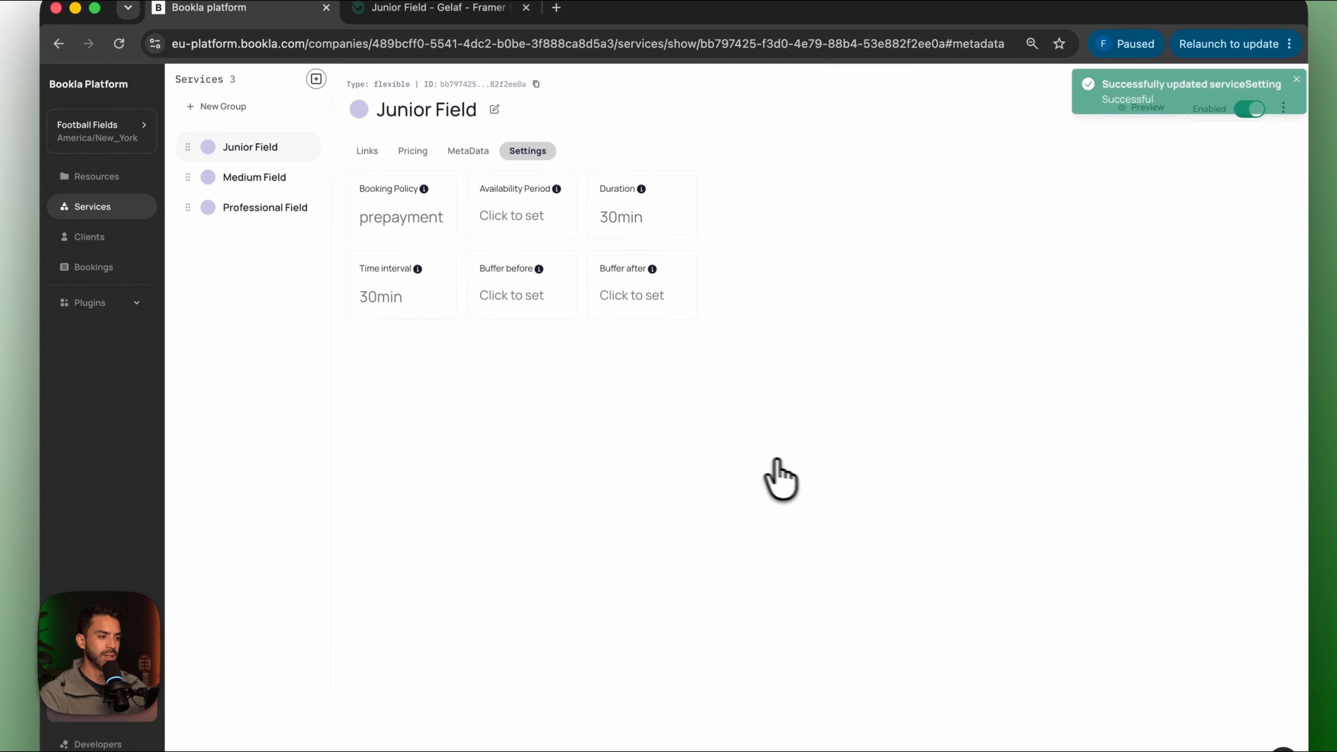
Change the Medium Field service's booking policy to Needs prepayment.
left_click(241, 180)
left_click(529, 169)
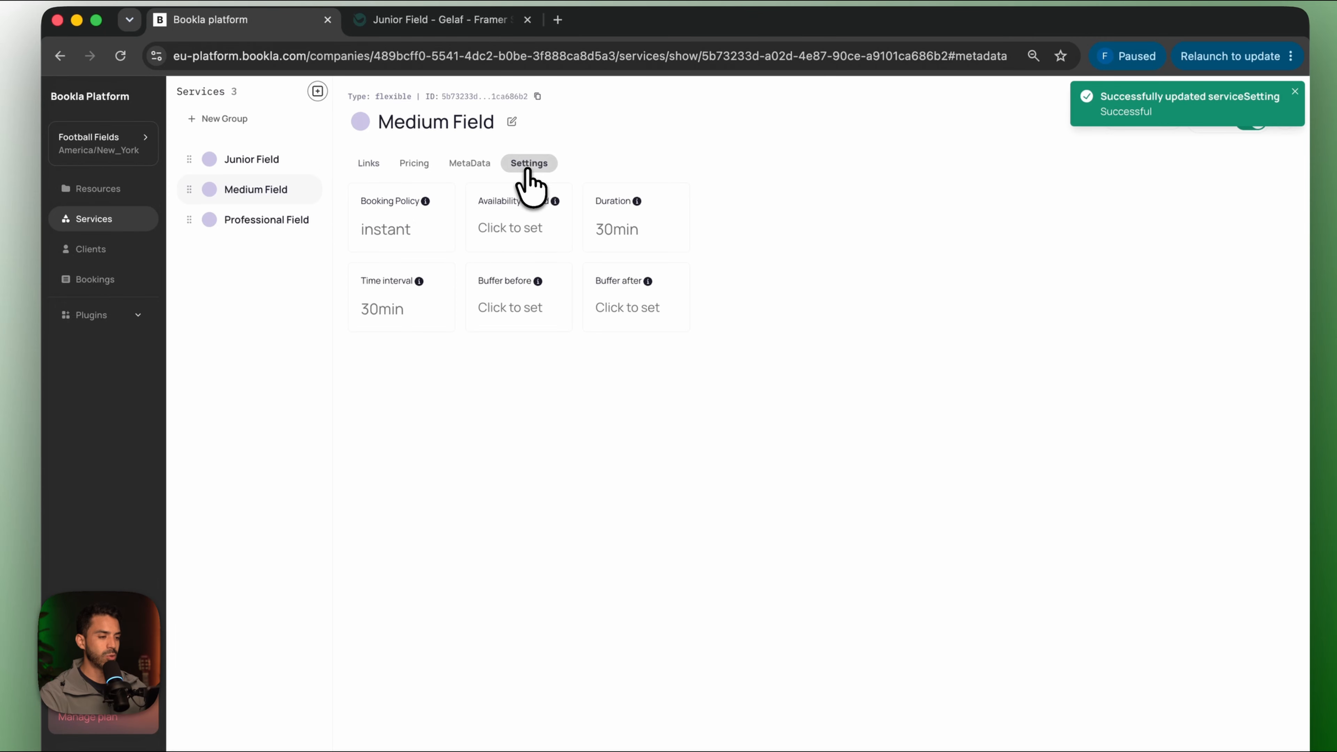
left_click(395, 230)
left_click(684, 445)
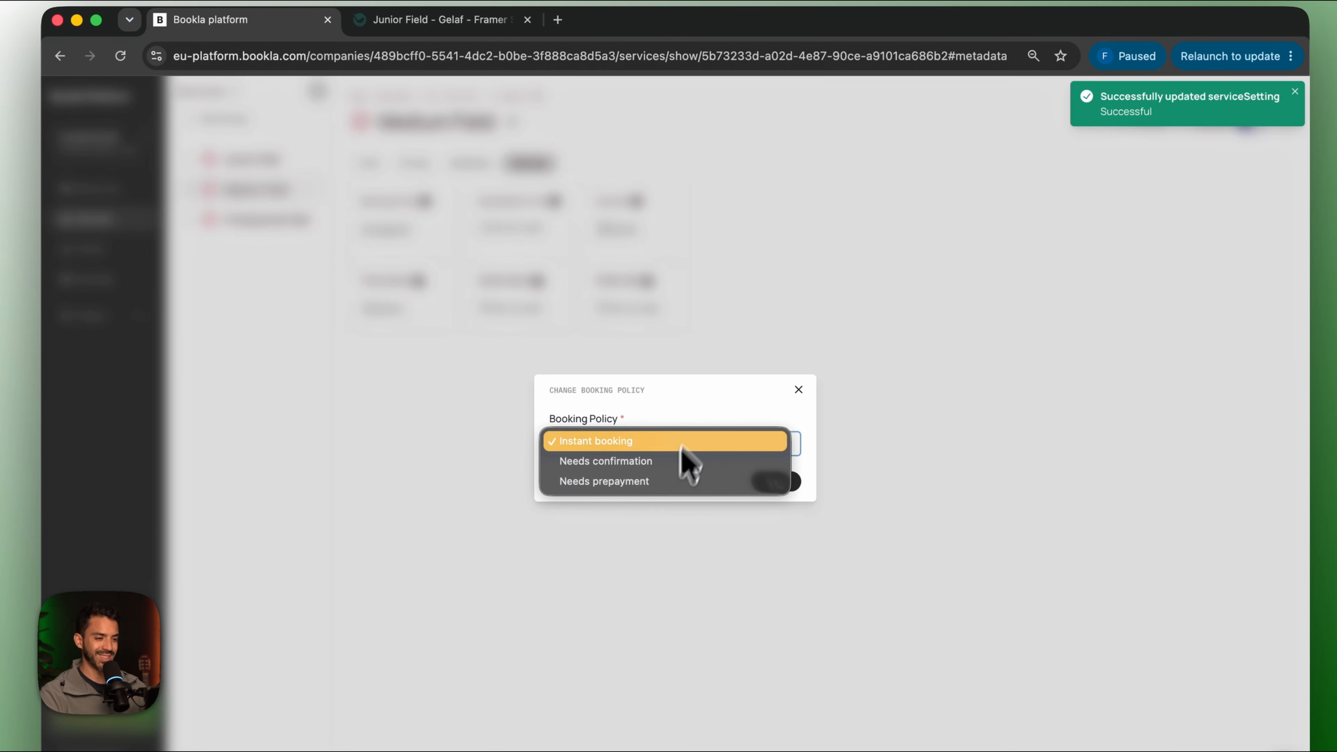
left_click(676, 481)
left_click(768, 482)
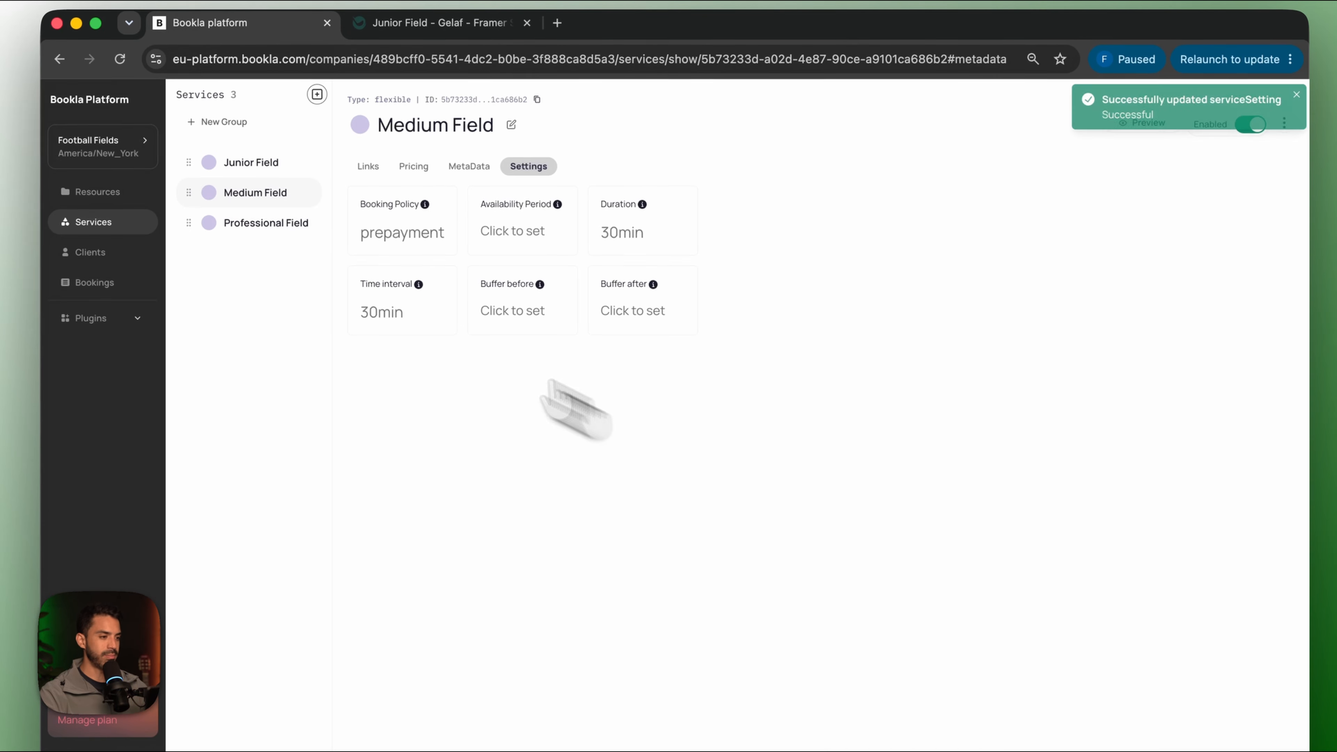
Change Professional Field's booking policy to Needs prepayment, then return to the site tab.
left_click(237, 221)
left_click(532, 167)
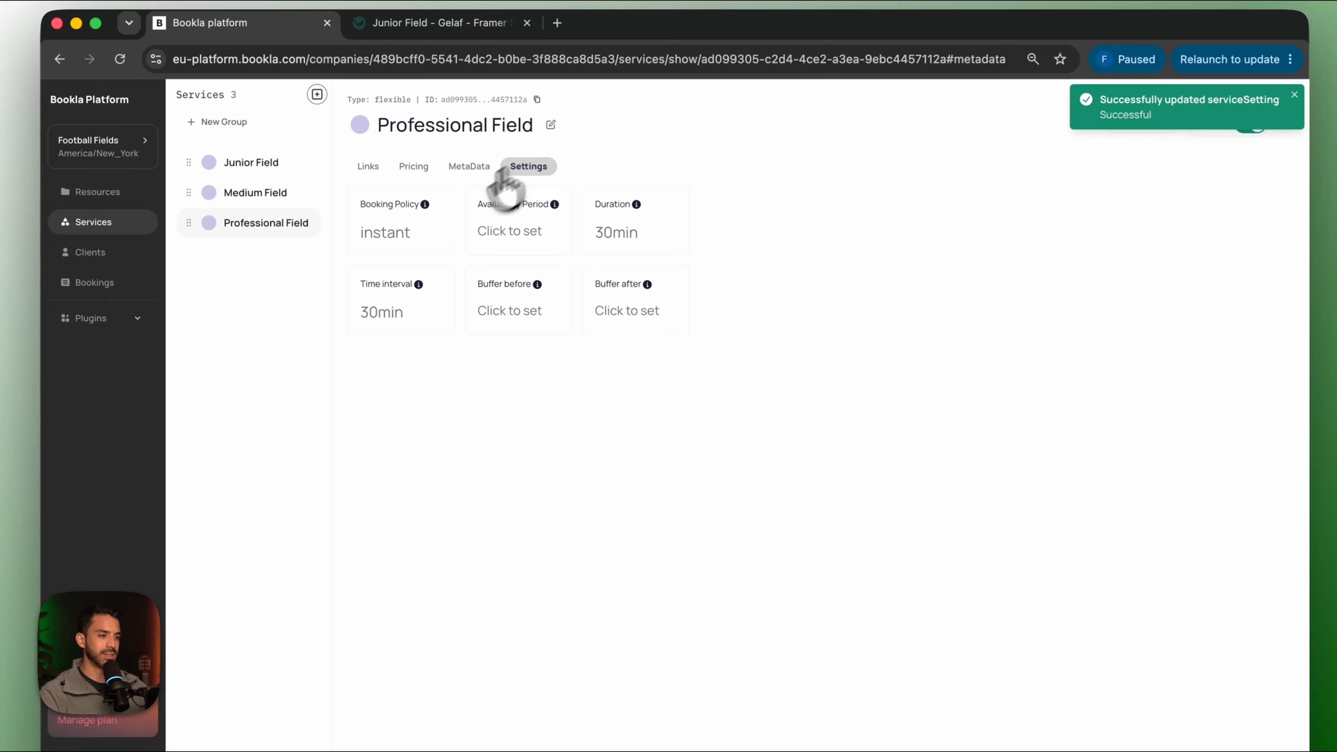
left_click(398, 233)
left_click(787, 448)
left_click(742, 492)
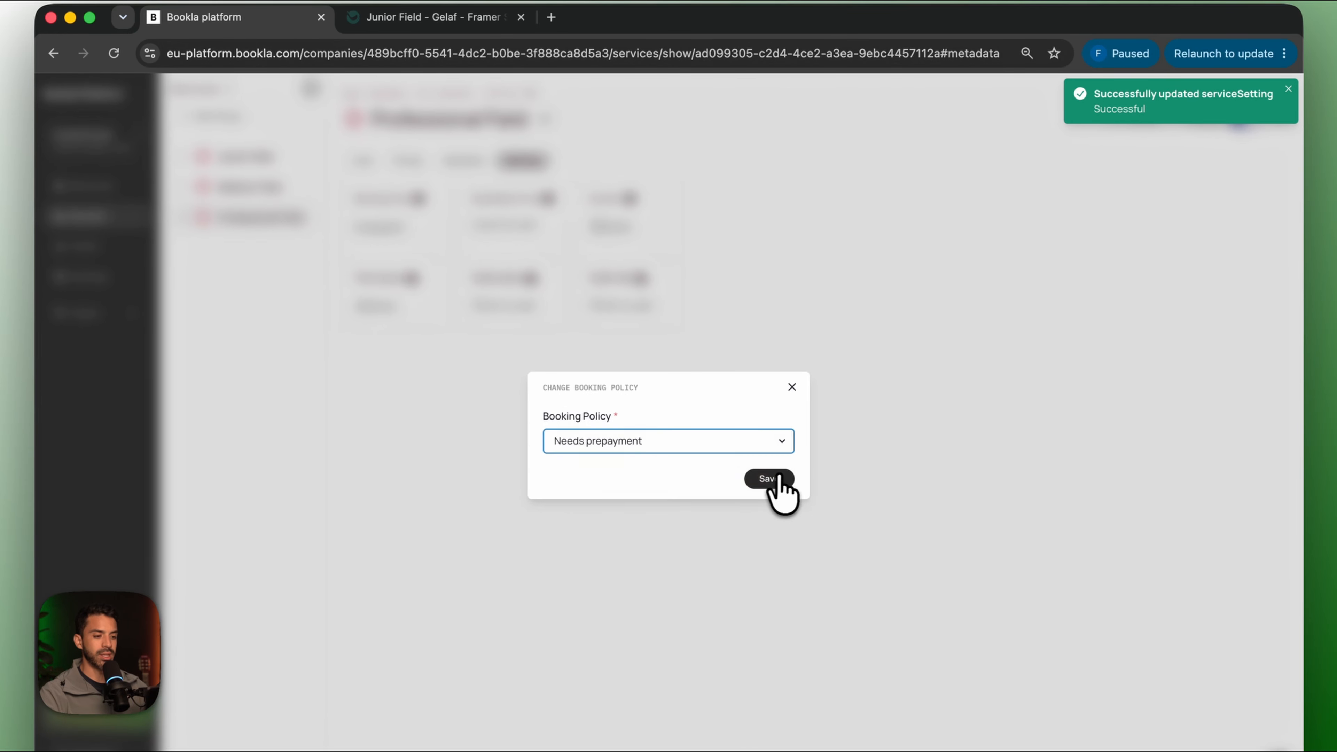
left_click(778, 478)
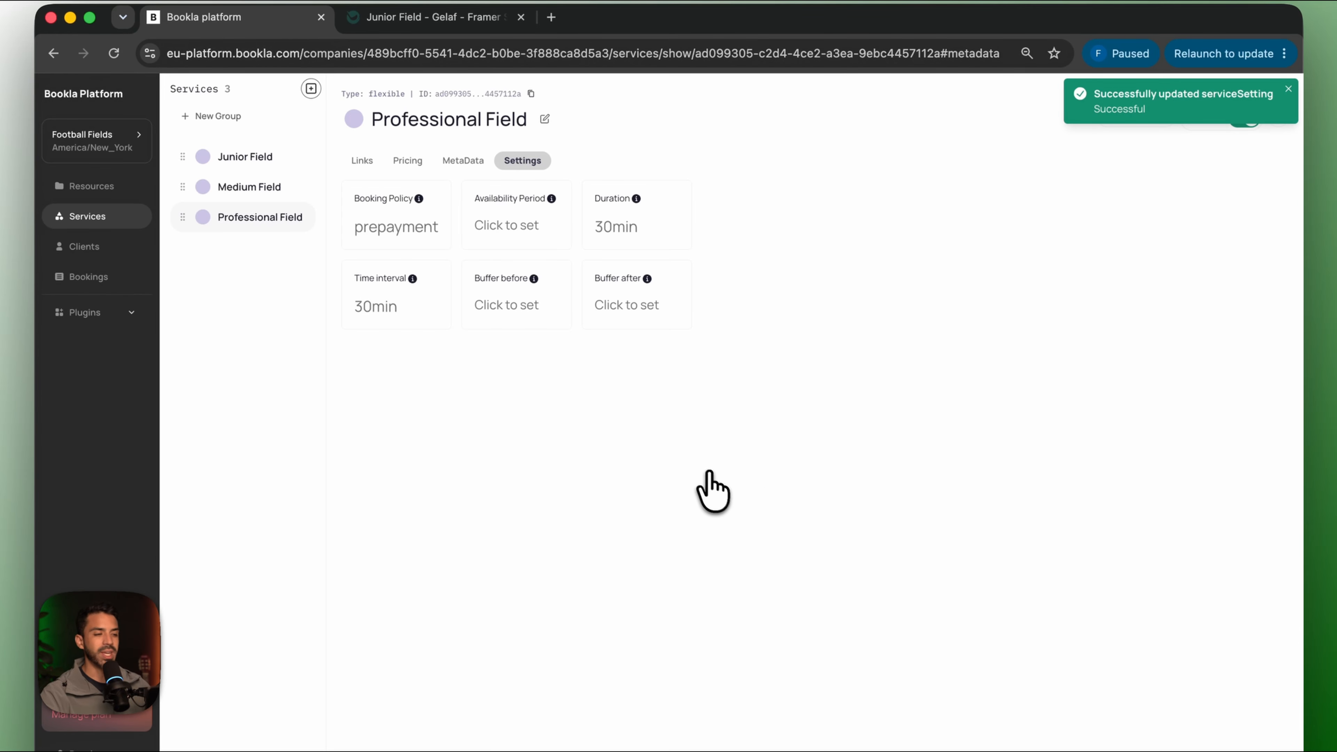
left_click(463, 18)
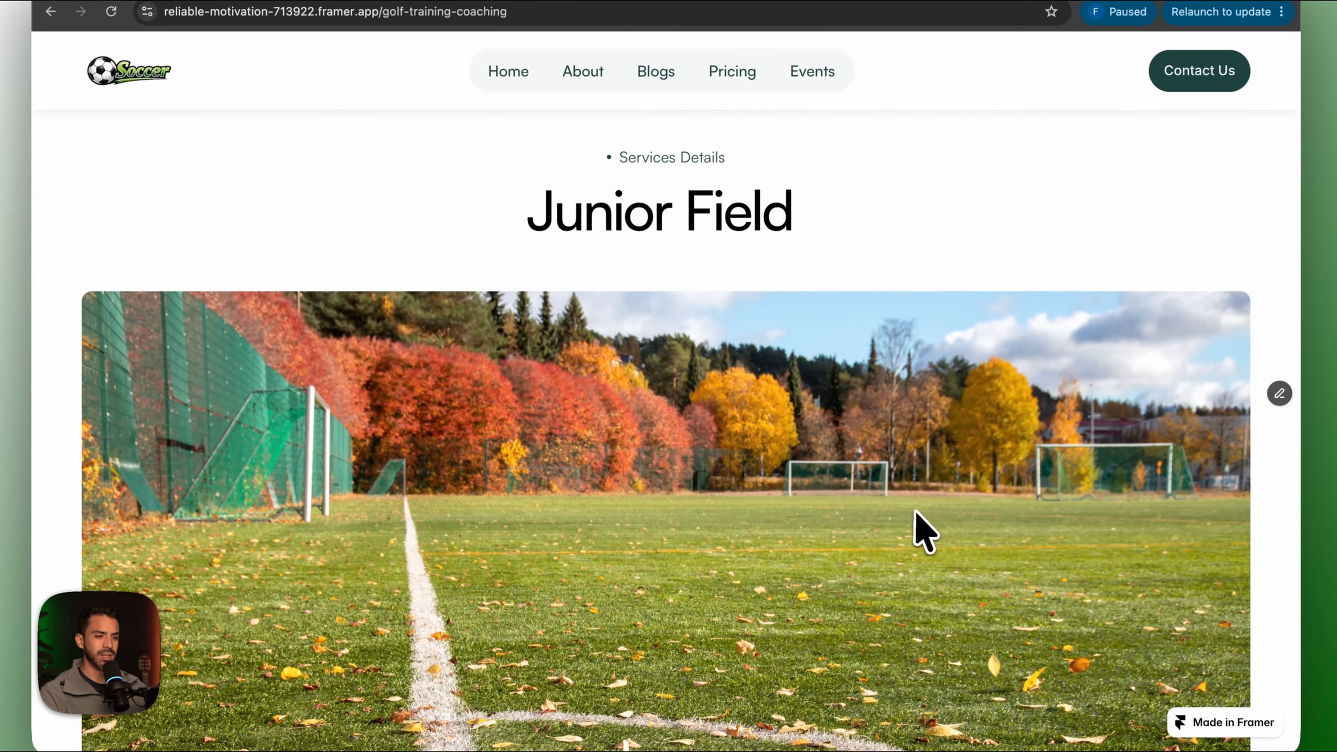
Reload the Junior Field page and choose Fri 12 June, 1 hr 30 min, starting 2:00 PM.
left_click(111, 12)
scroll(767, 444, "down", 2)
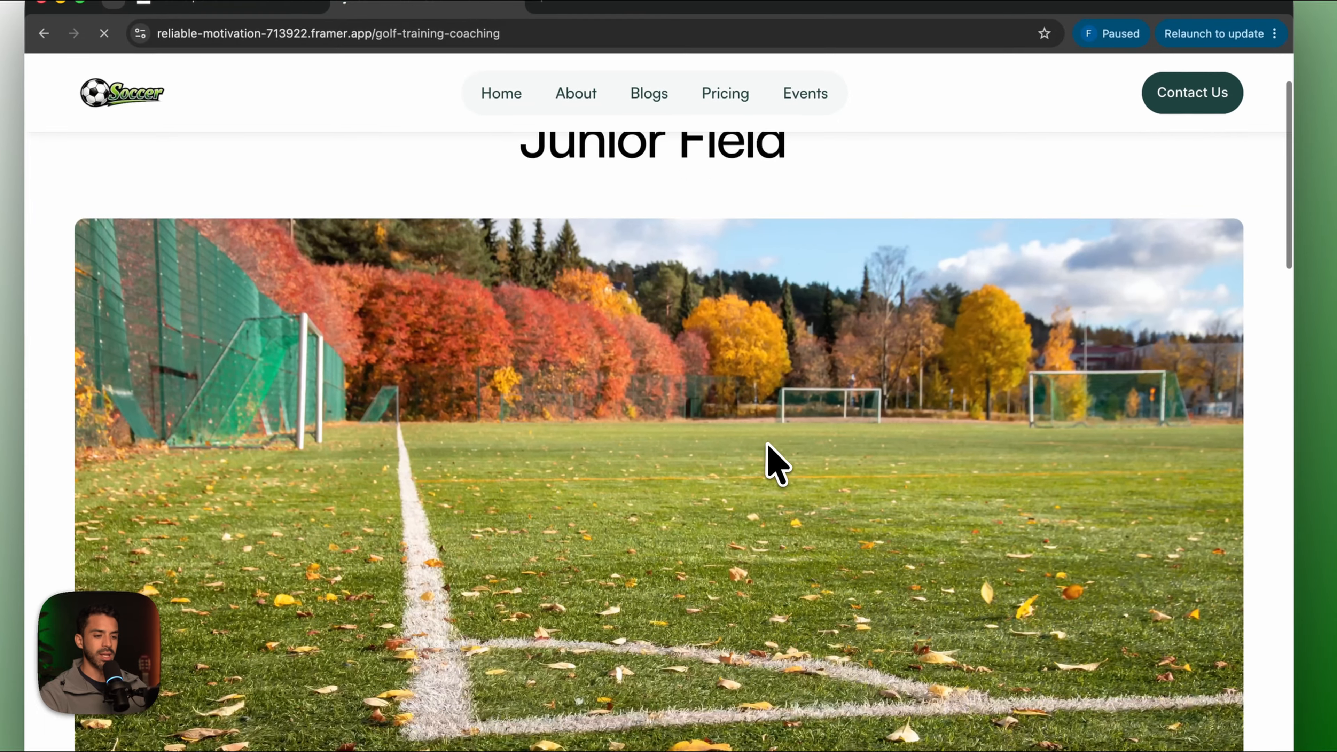
scroll(767, 444, "down", 15)
left_click(866, 295)
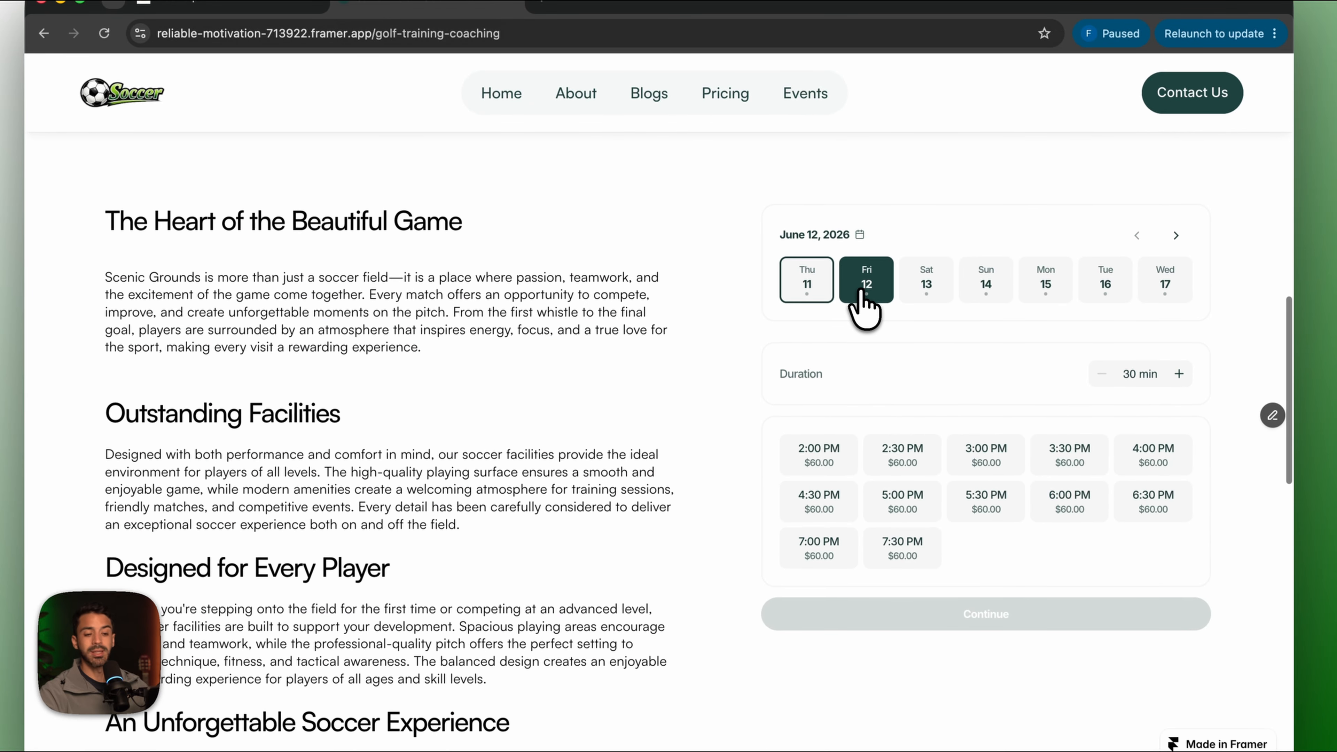
left_click(1178, 373)
left_click(1178, 373)
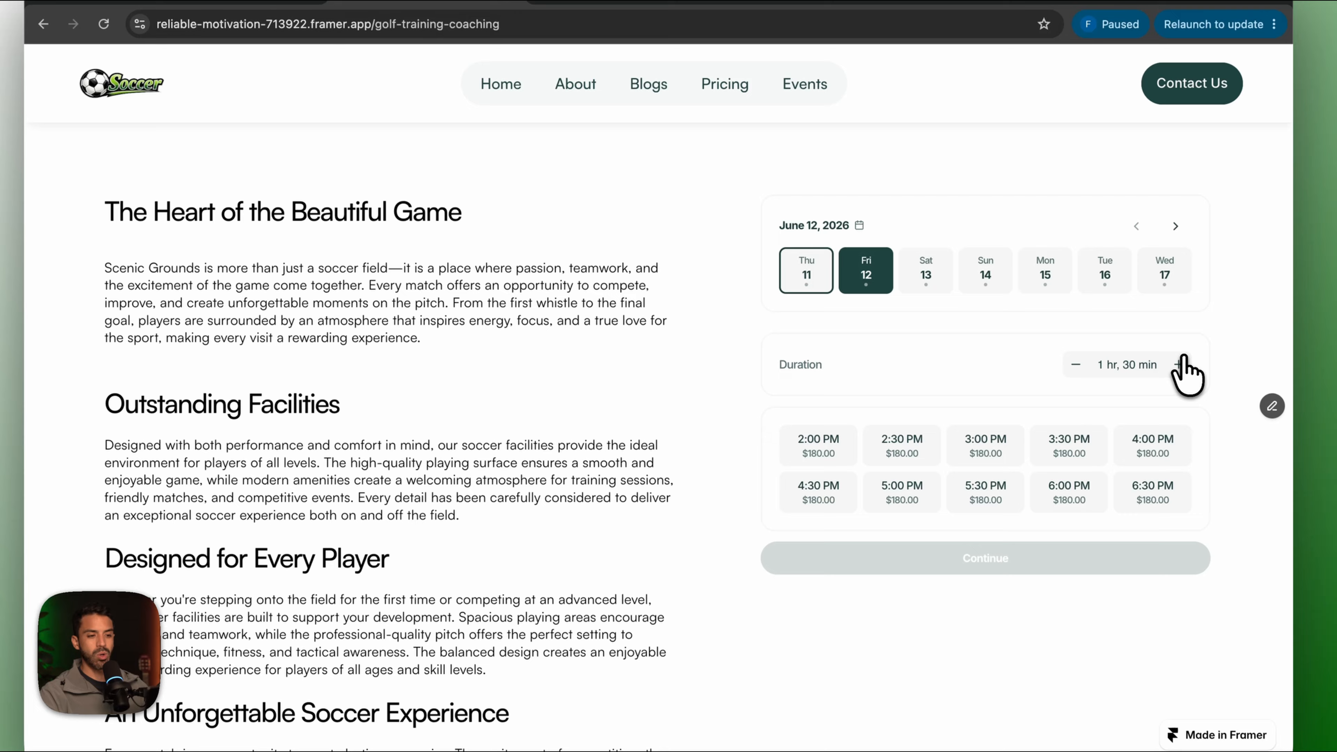
left_click(820, 445)
scroll(827, 448, "down", 3)
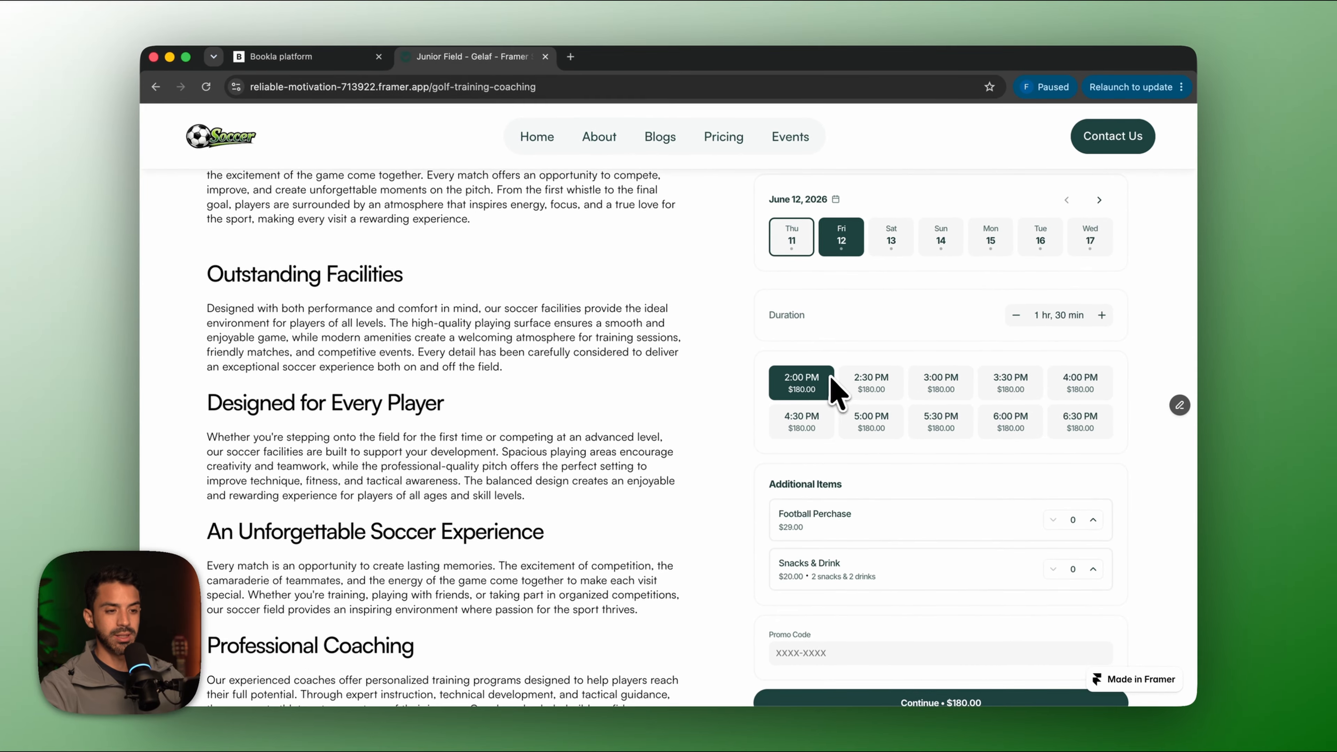
left_click(934, 242)
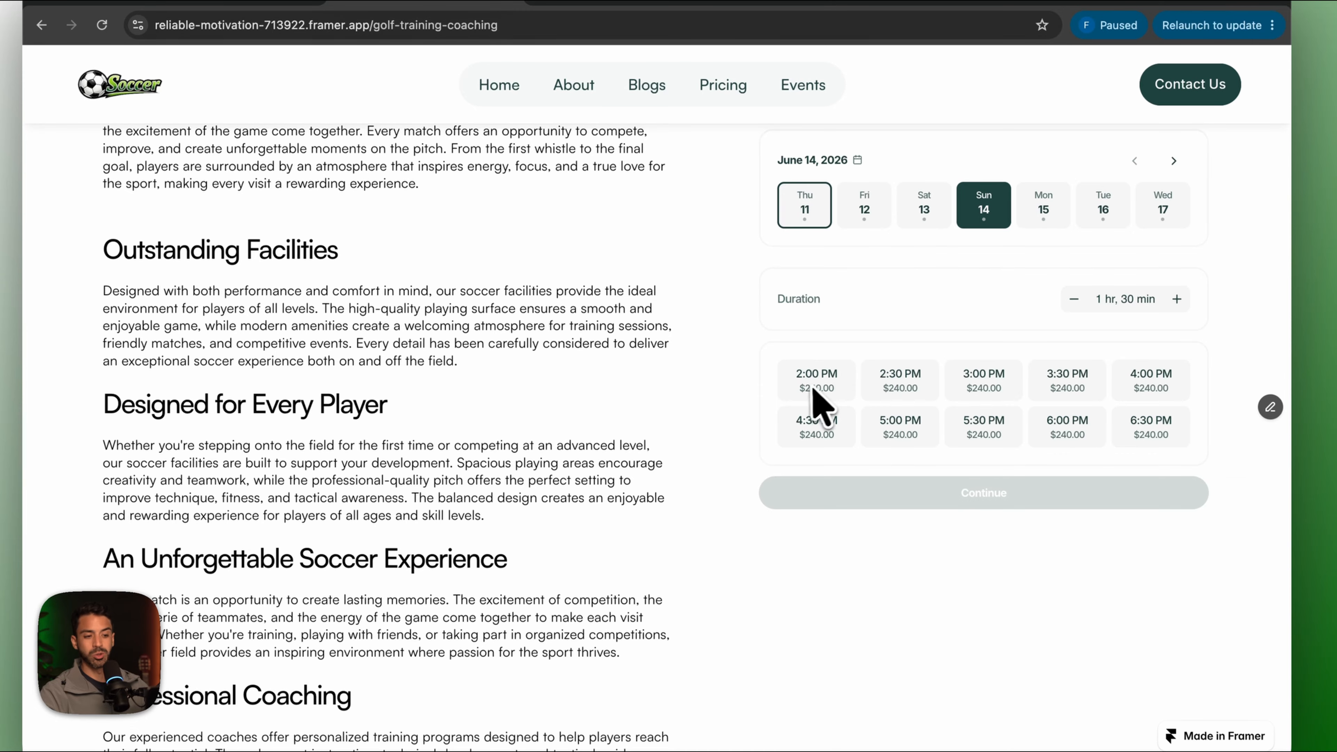
left_click(865, 216)
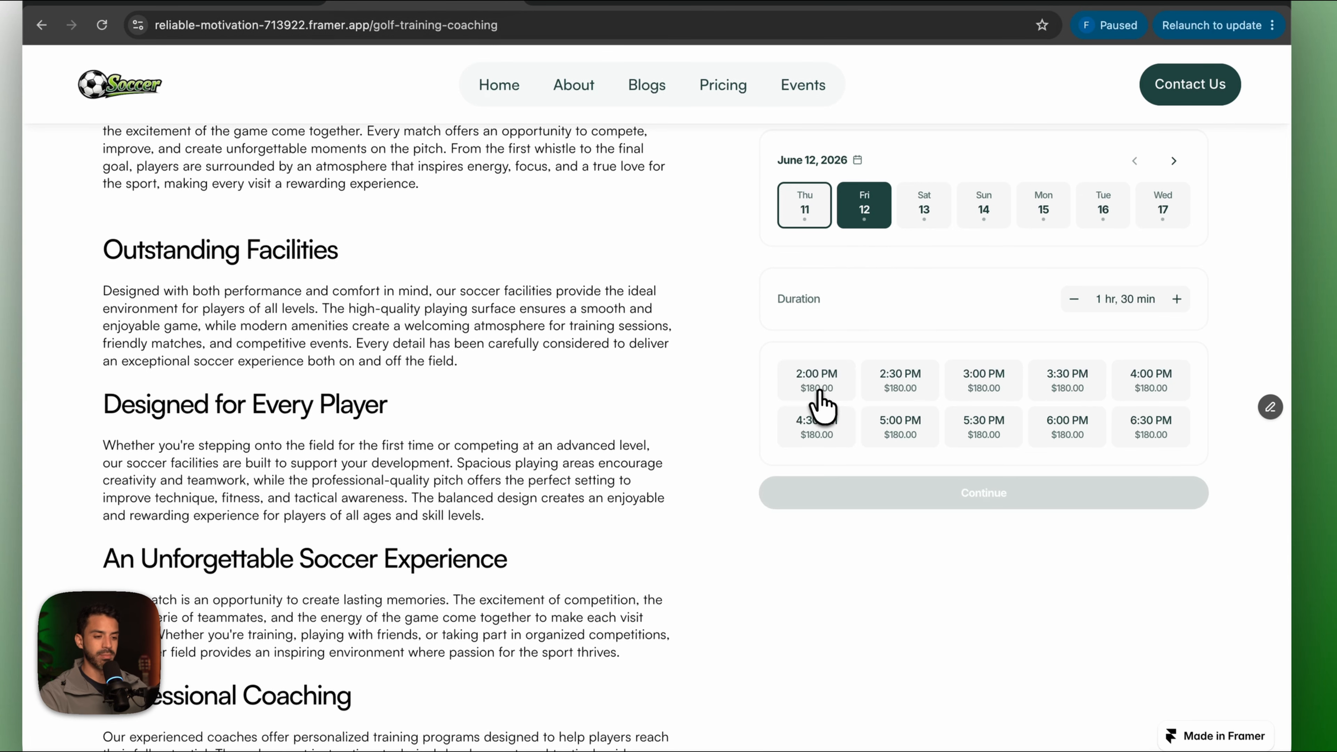
left_click(818, 392)
scroll(874, 469, "down", 3)
Add one Football Perchase and one Snacks & Drink extra, and enter a promo code.
left_click(1166, 434)
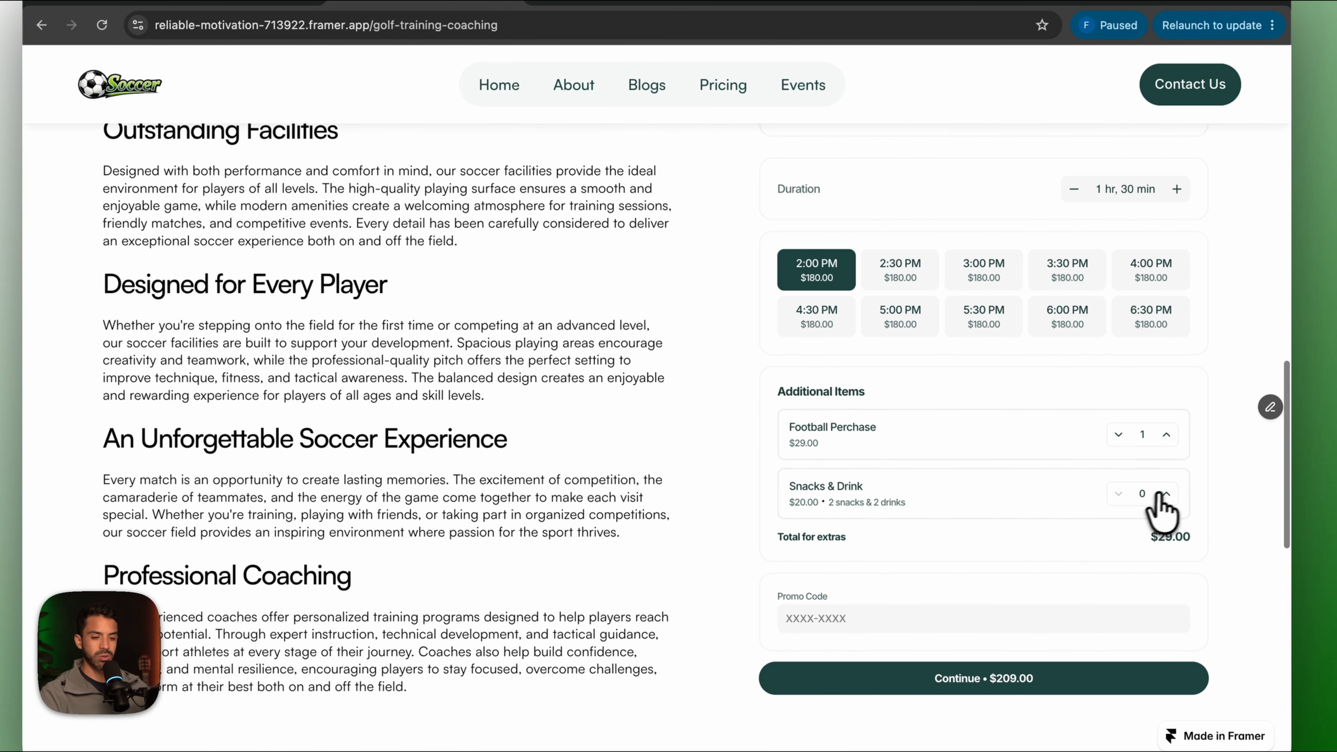
left_click(1164, 493)
left_click(874, 621)
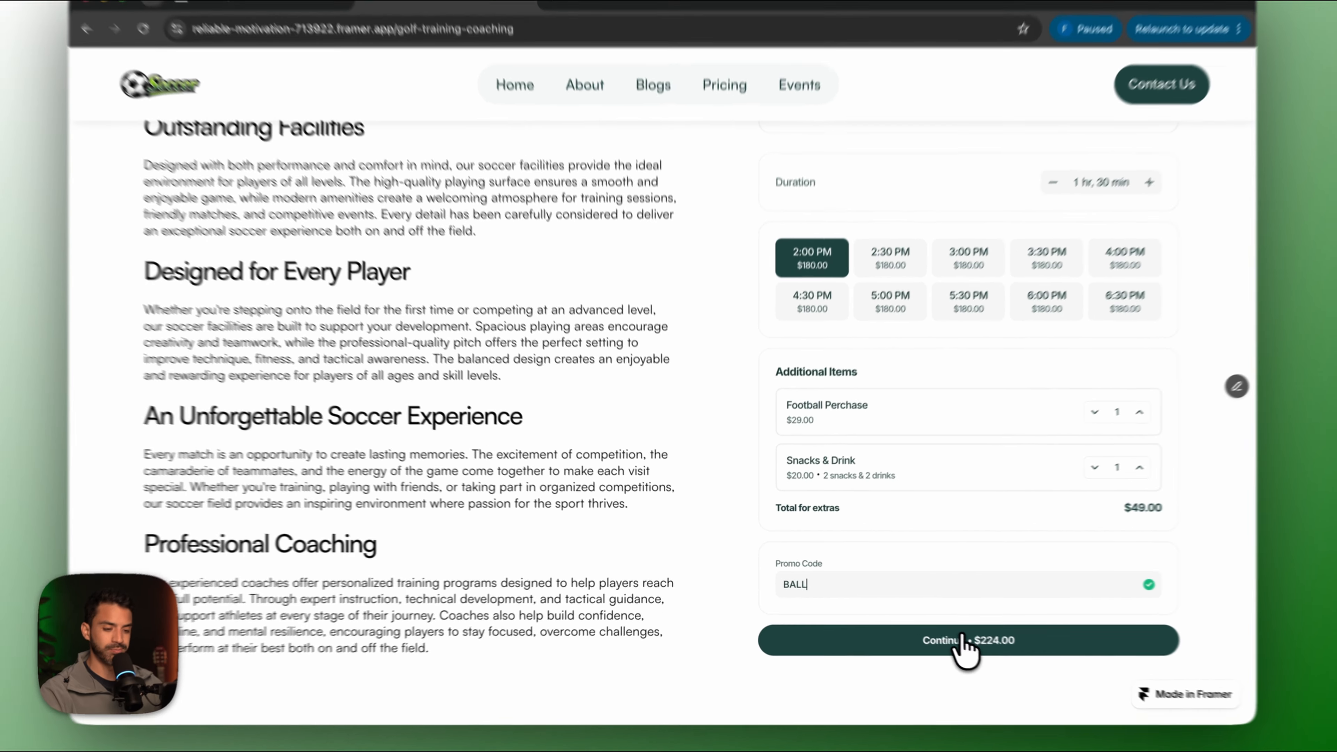
left_click(936, 632)
Fill in the client's first name, last name and saved e-mail, then submit the $224.00 booking.
left_click(842, 283)
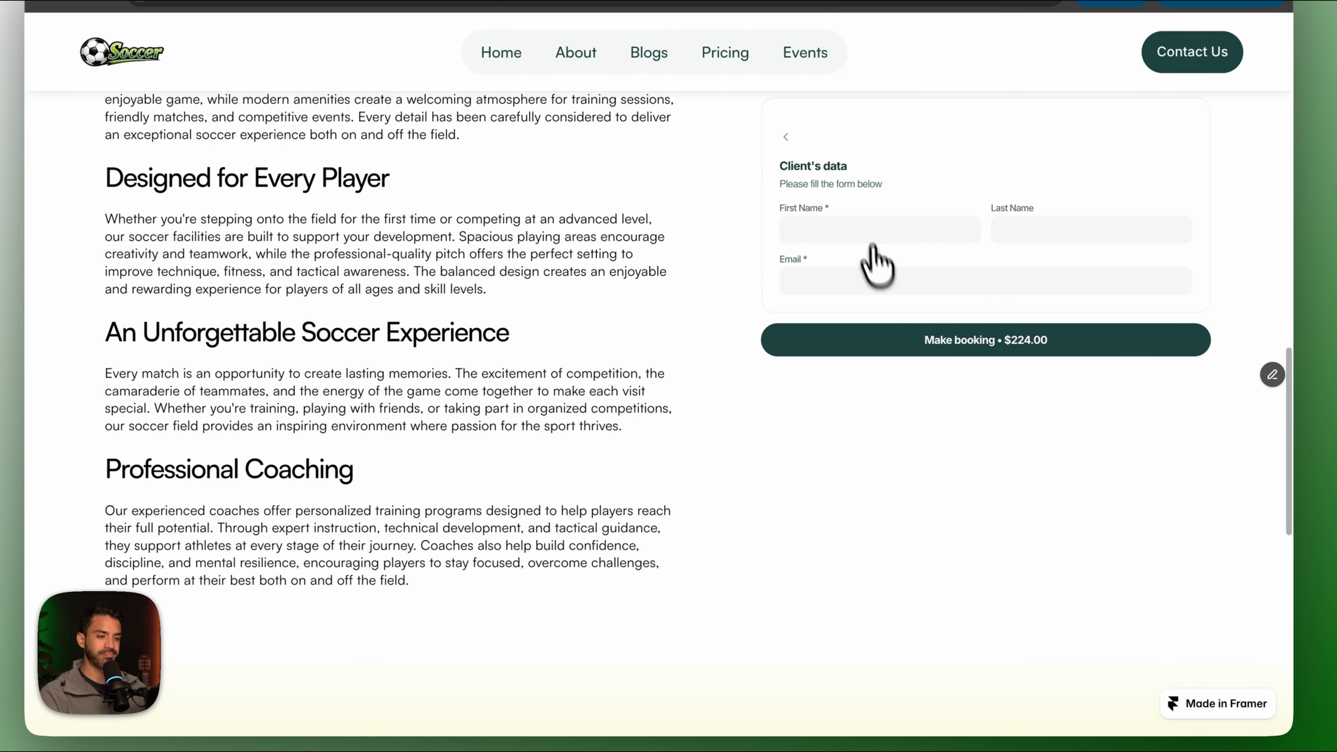
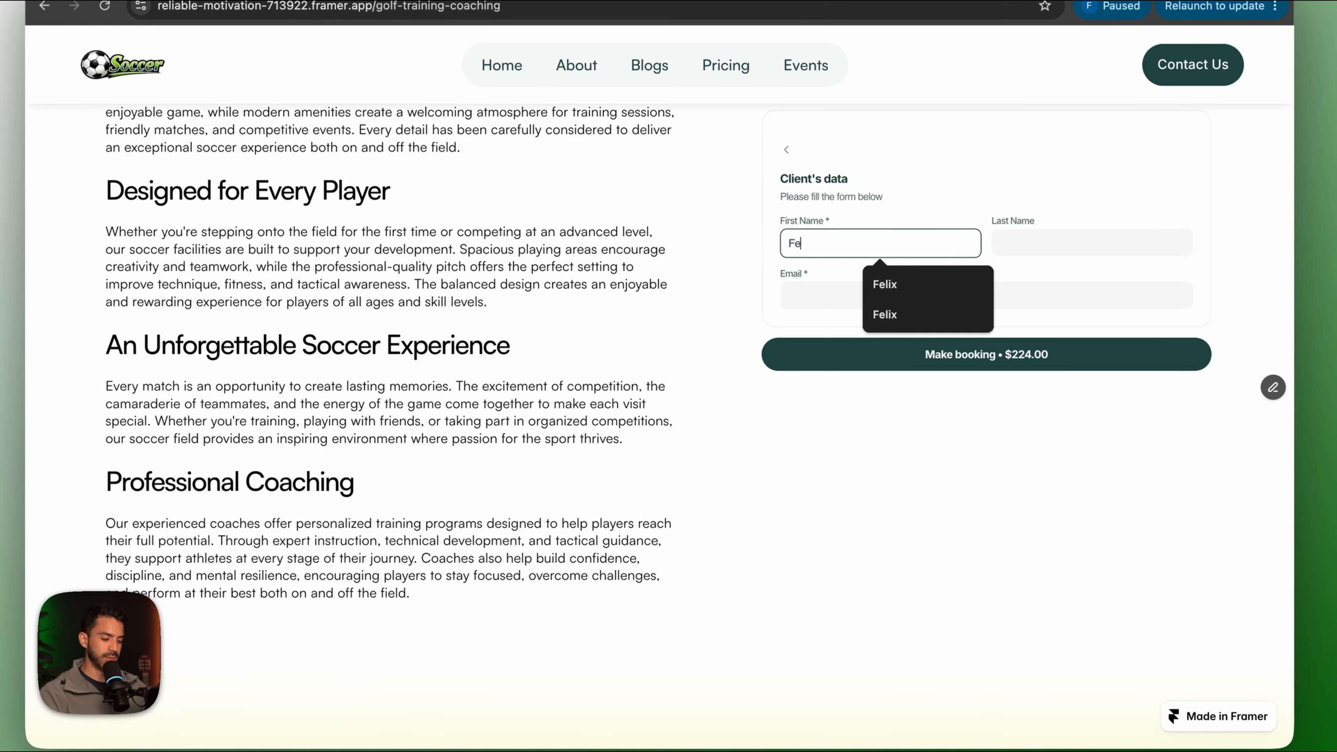
left_click(1101, 240)
left_click(929, 294)
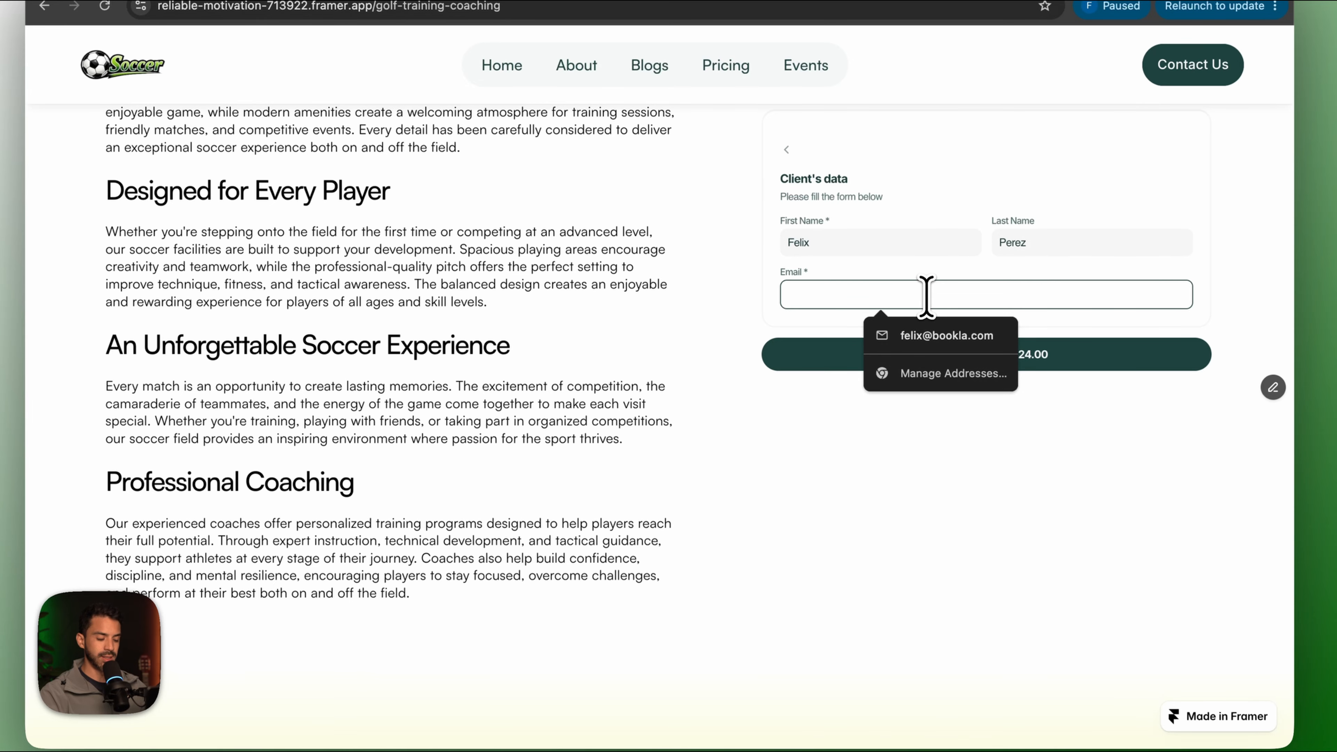
left_click(940, 343)
left_click(958, 359)
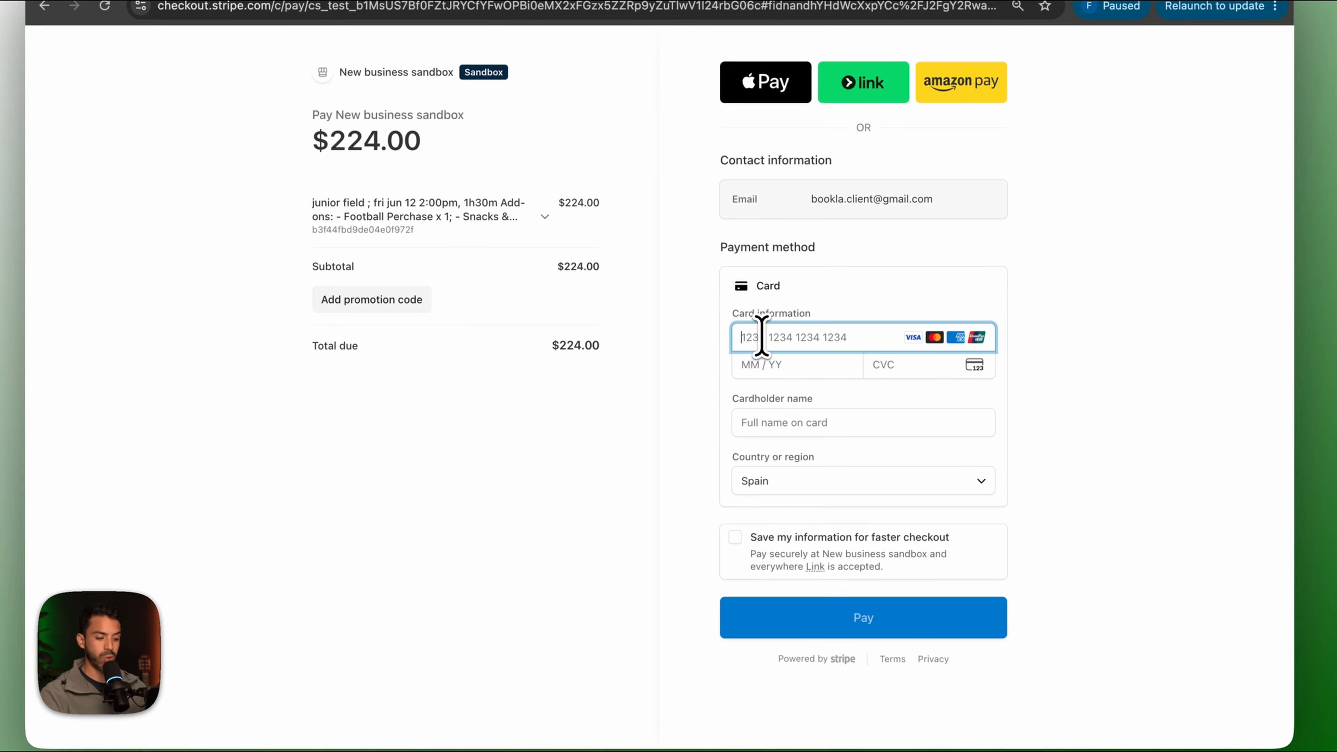
Pay $224.00 with the Stripe test card and cardholder name, reaching the Lets Play!! page.
type("4242 4242 4242 4242")
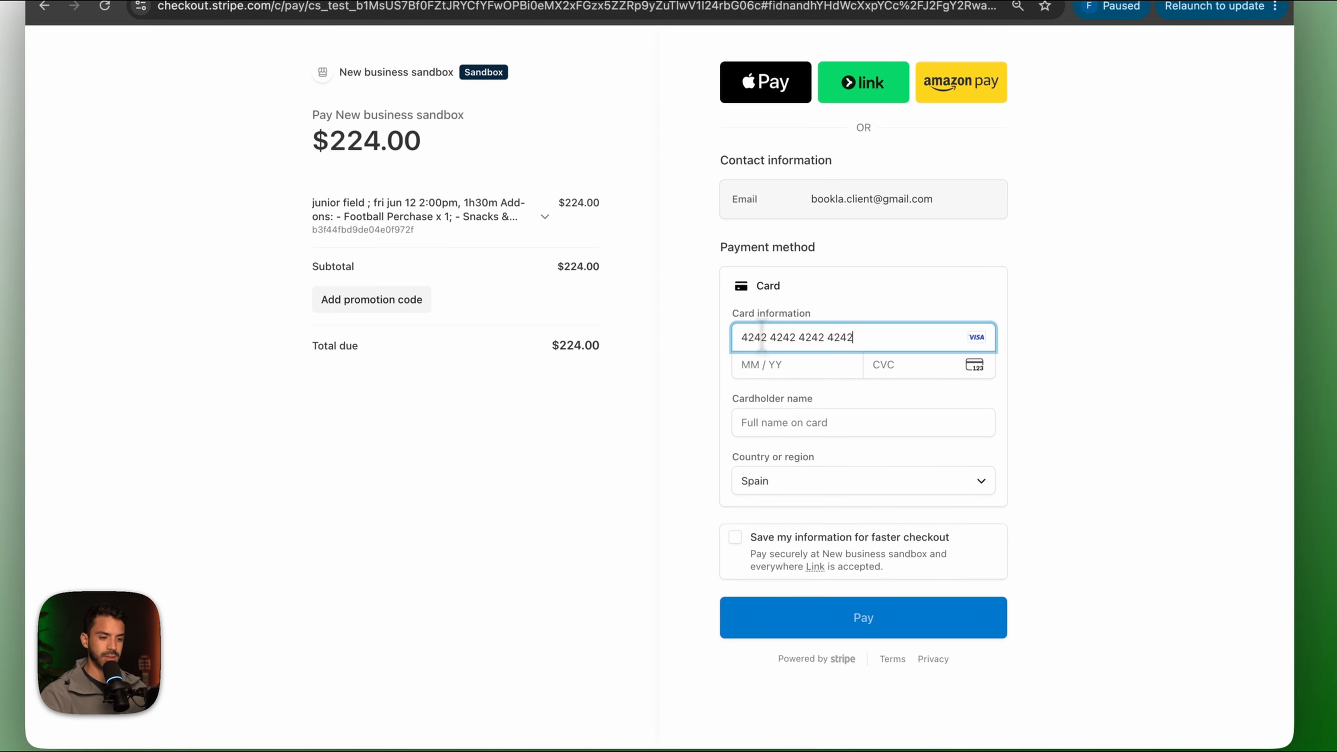
key("Tab")
type("felix")
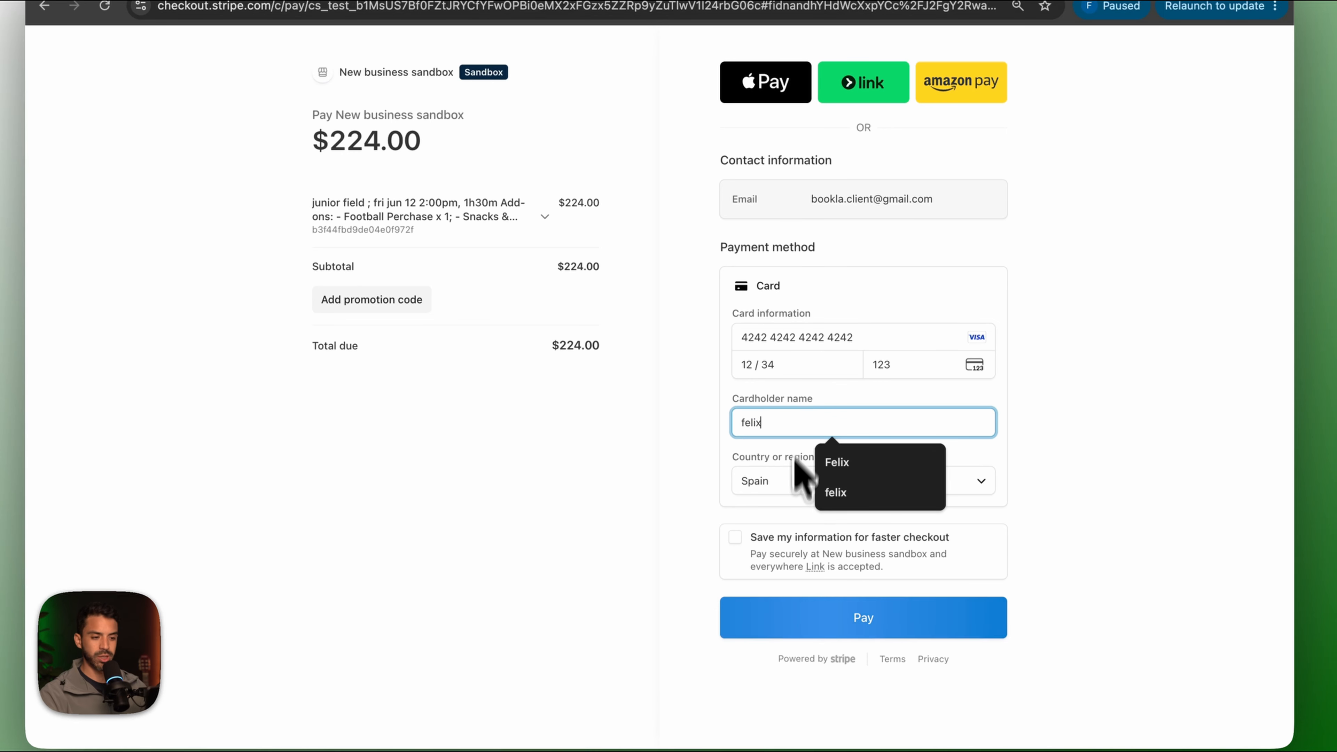
left_click(785, 621)
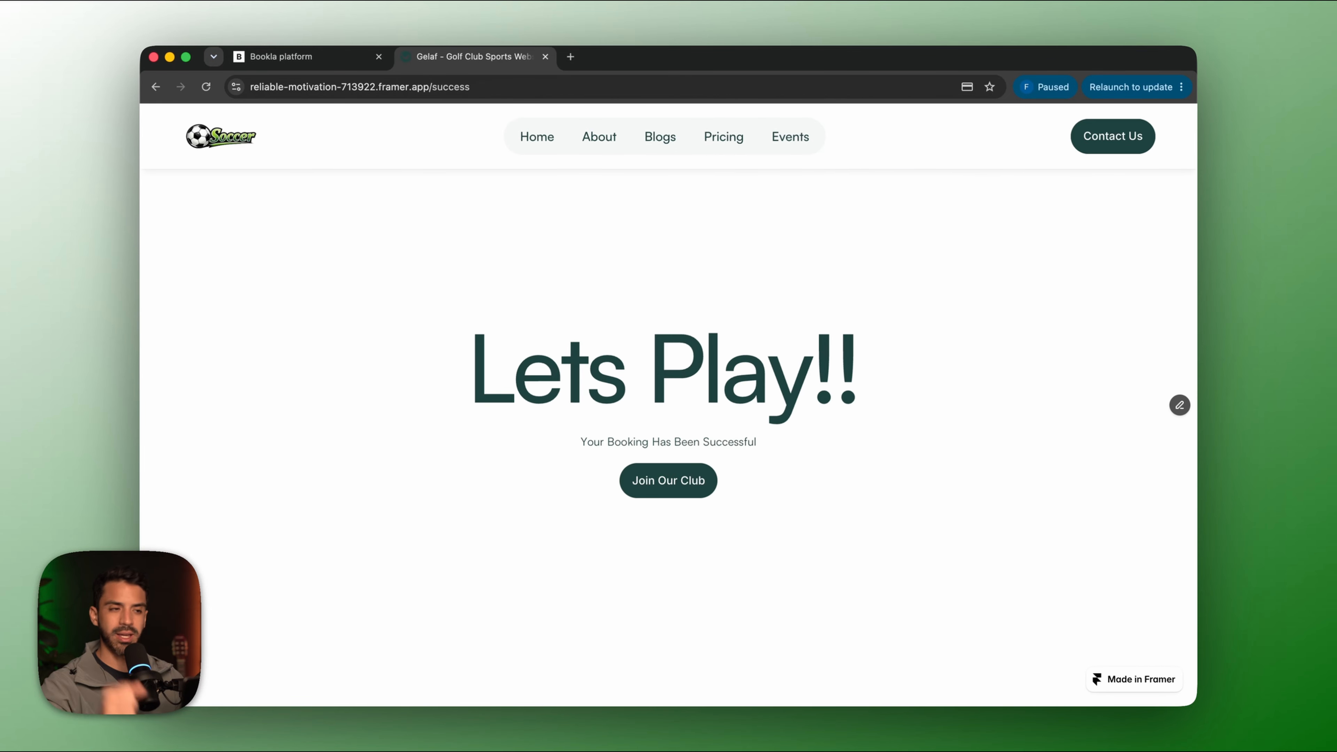
left_click(569, 56)
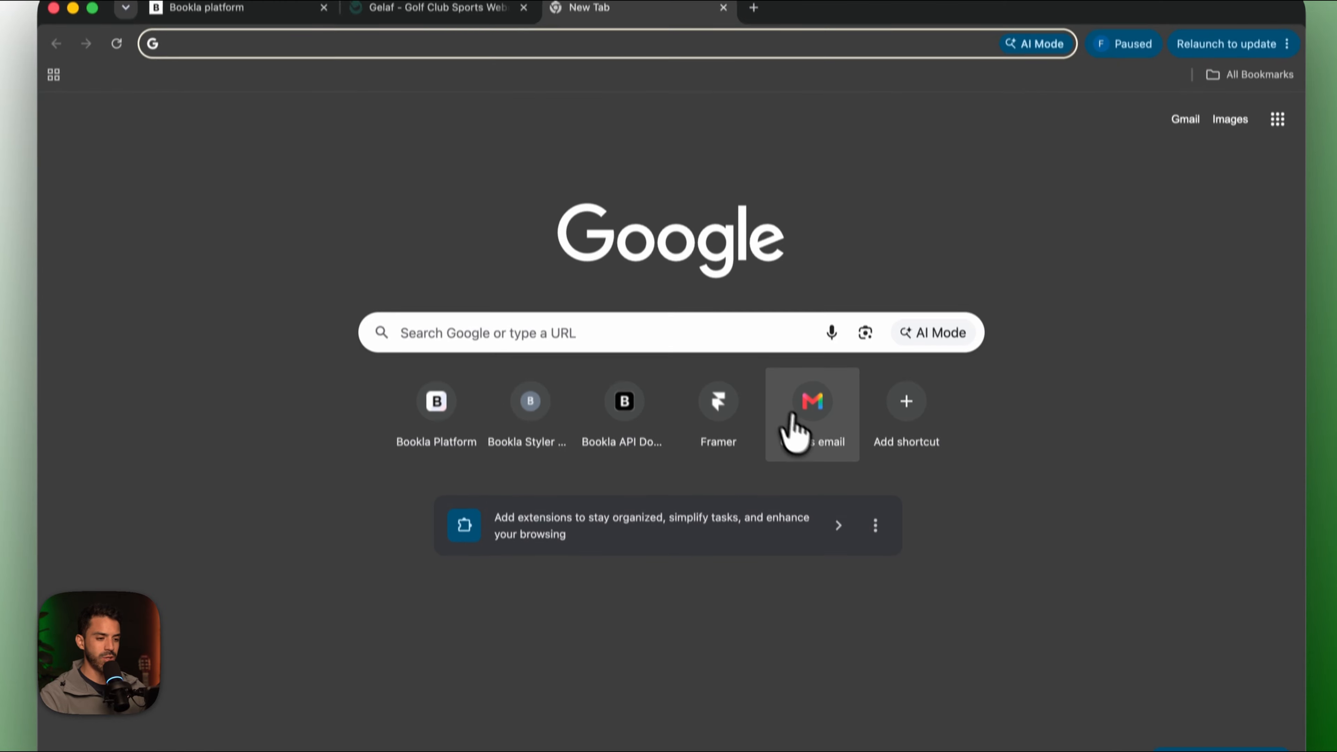
Open the Bookla confirmation email in Gmail and follow its venue link to Google Maps.
left_click(778, 417)
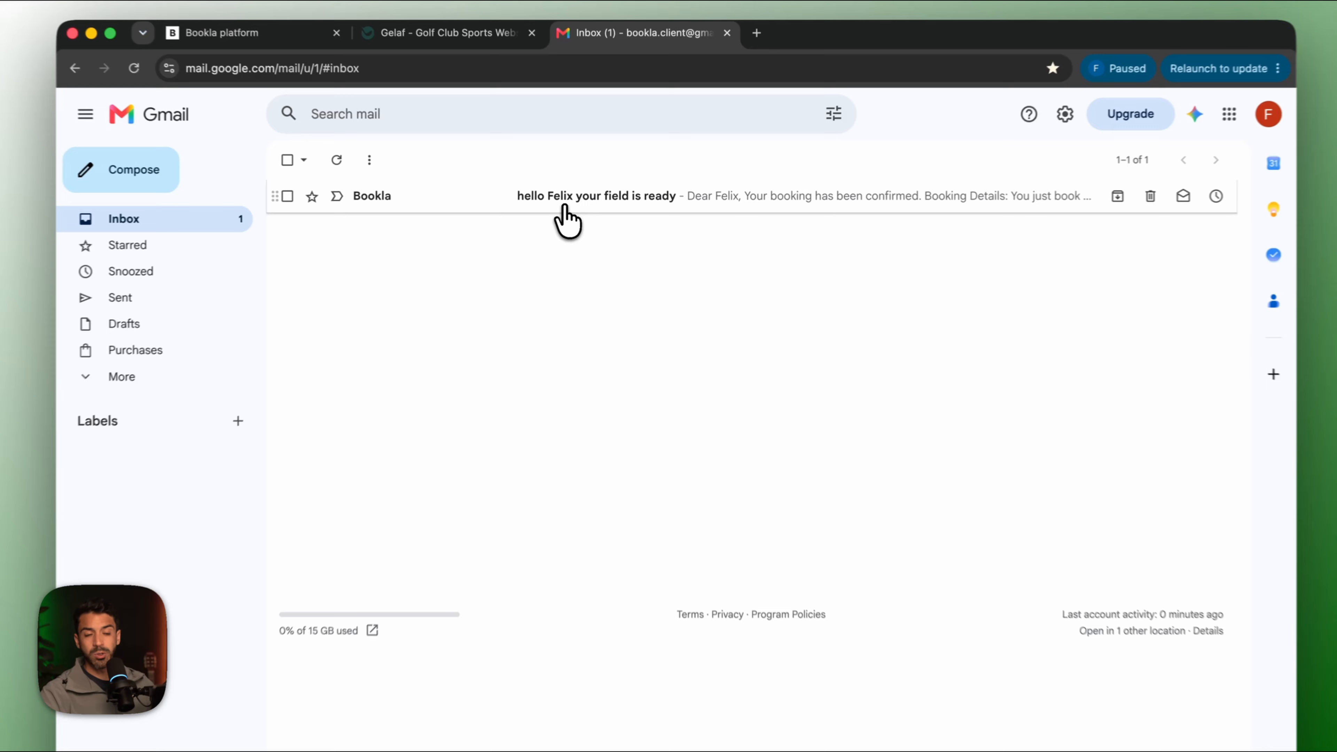
left_click(574, 207)
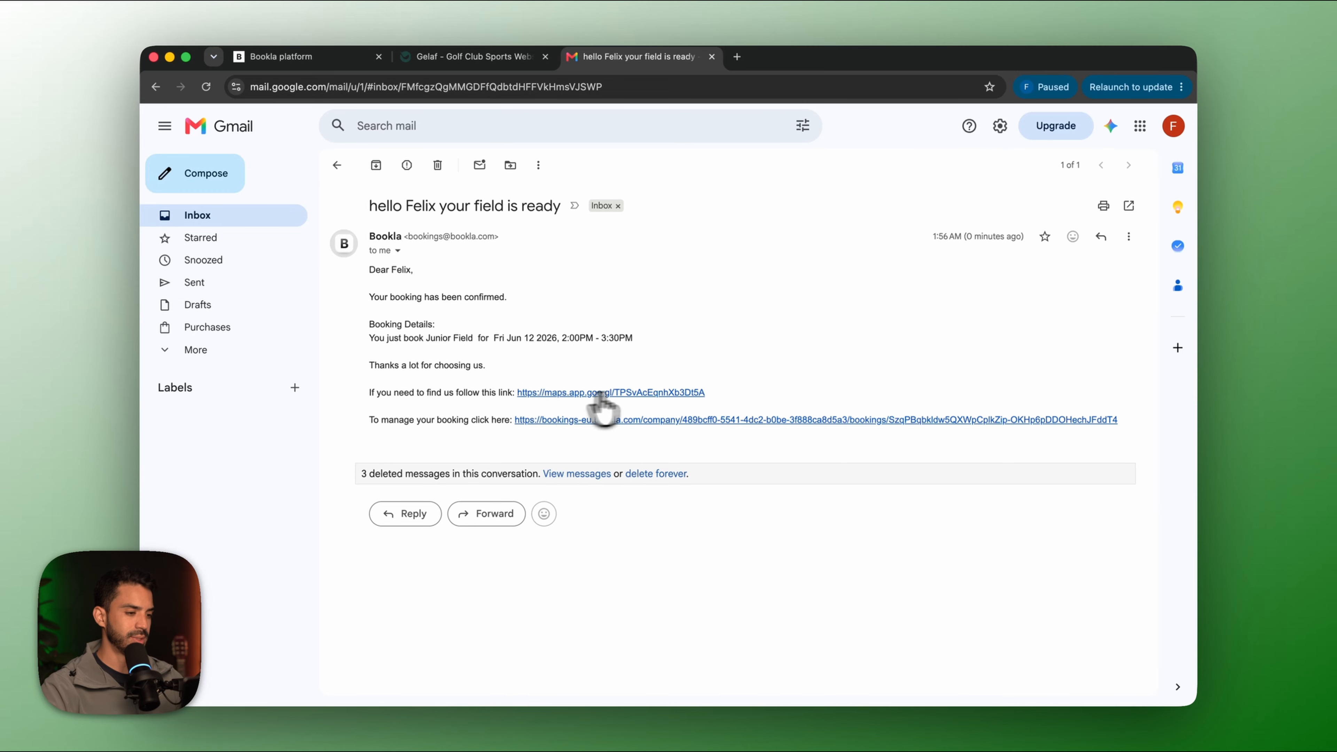
left_click(599, 393)
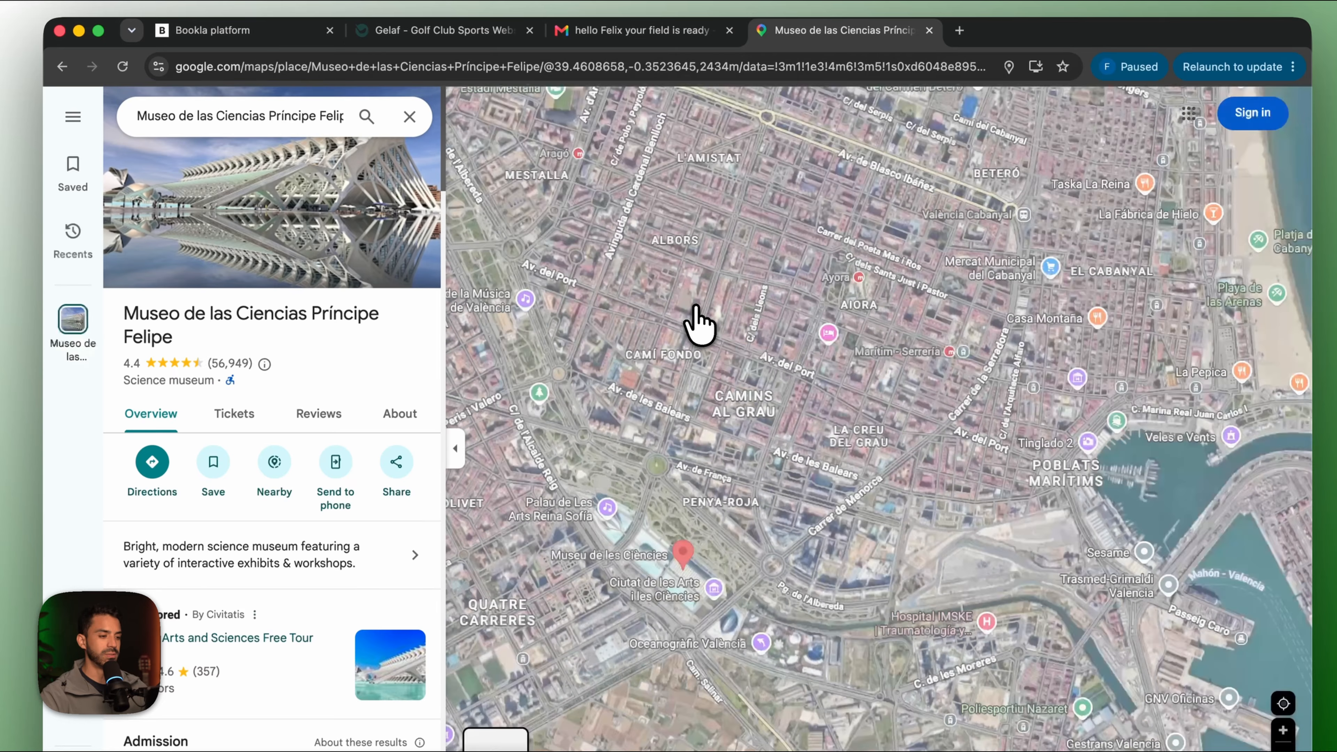
left_click(585, 30)
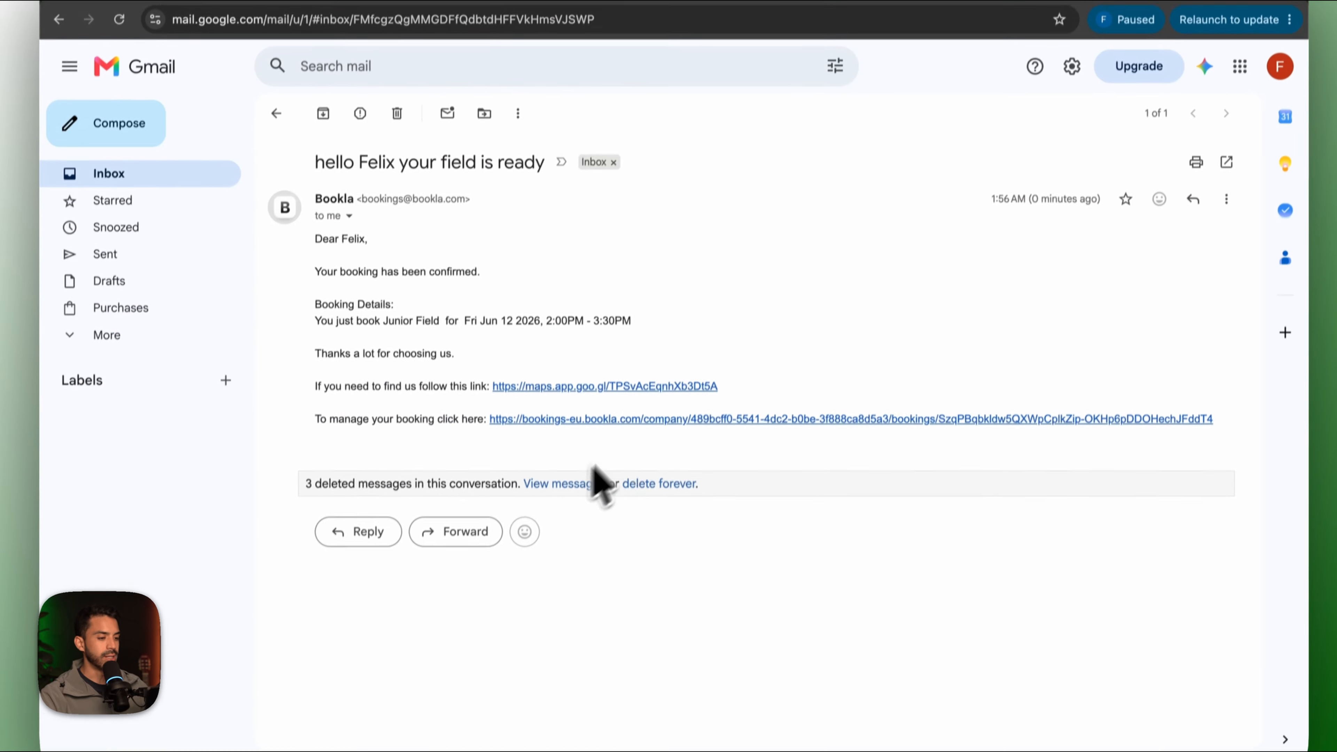
Open the email's booking management page to review the $224.00 Junior Field booking.
left_click(648, 418)
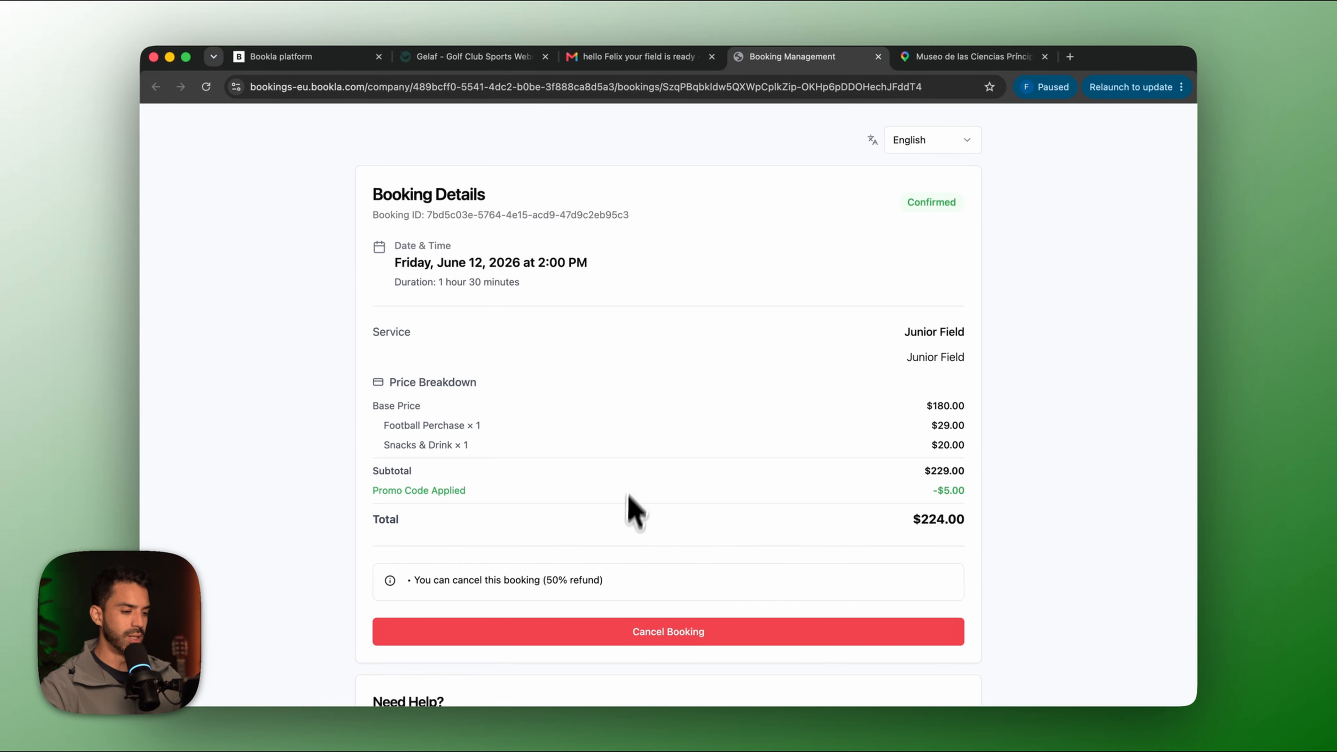
scroll(615, 563, "down", 2)
scroll(615, 563, "up", 2)
scroll(615, 563, "down", 1)
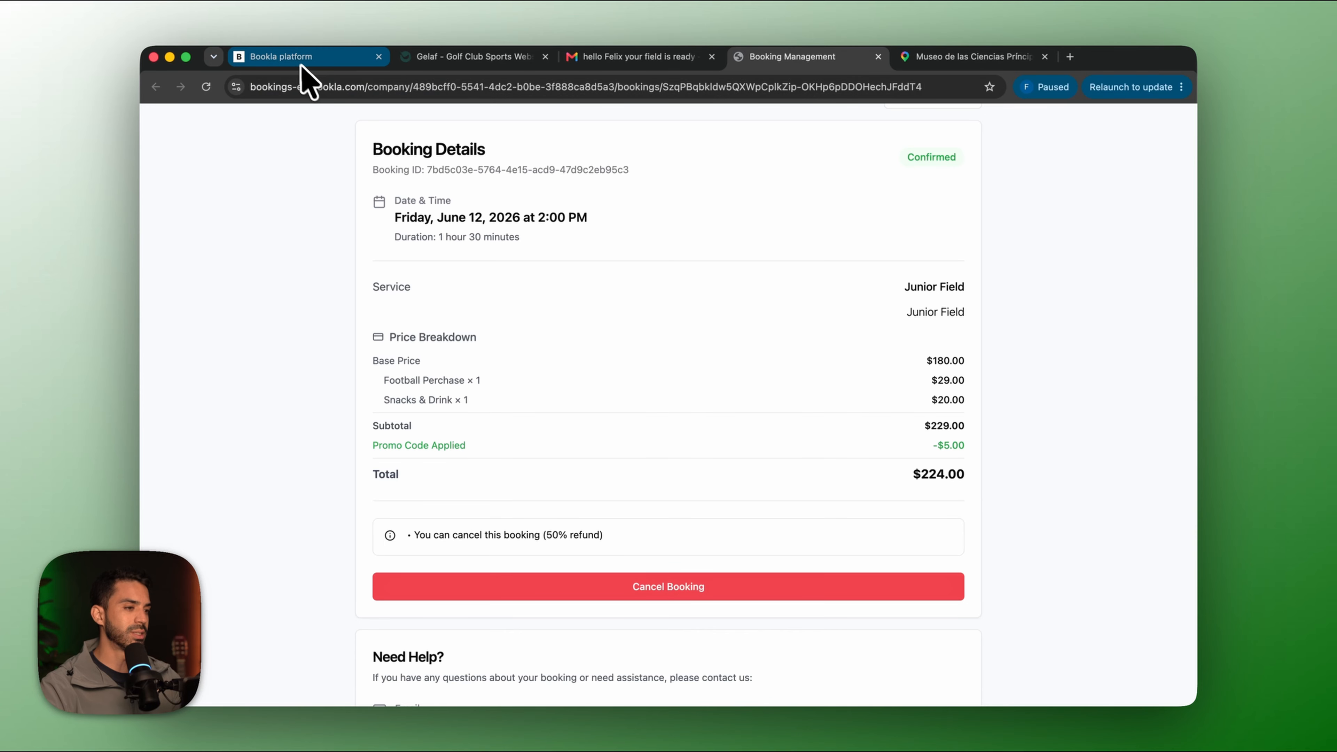
left_click(448, 56)
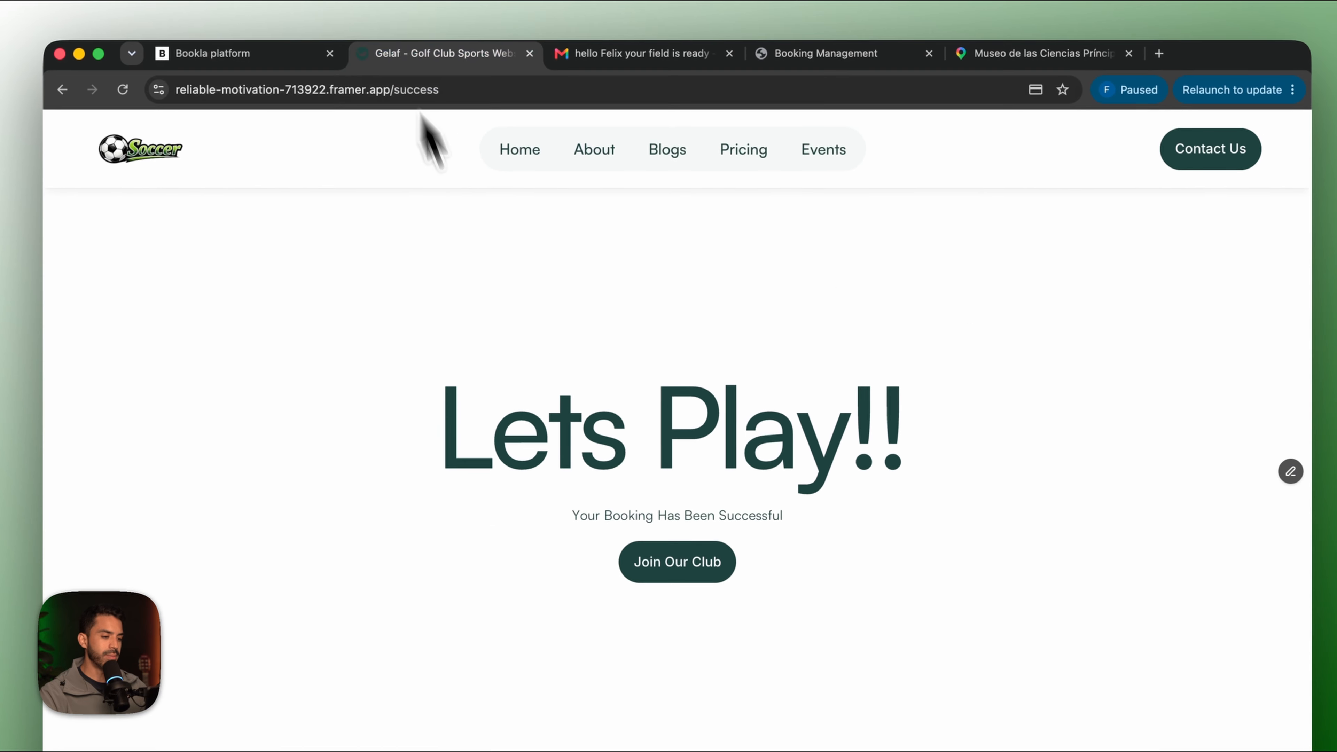
From the home page, book Professional Field for Wed June 17, 1 hr 30 min, at 10:00 AM.
left_click(170, 141)
scroll(718, 513, "down", 15)
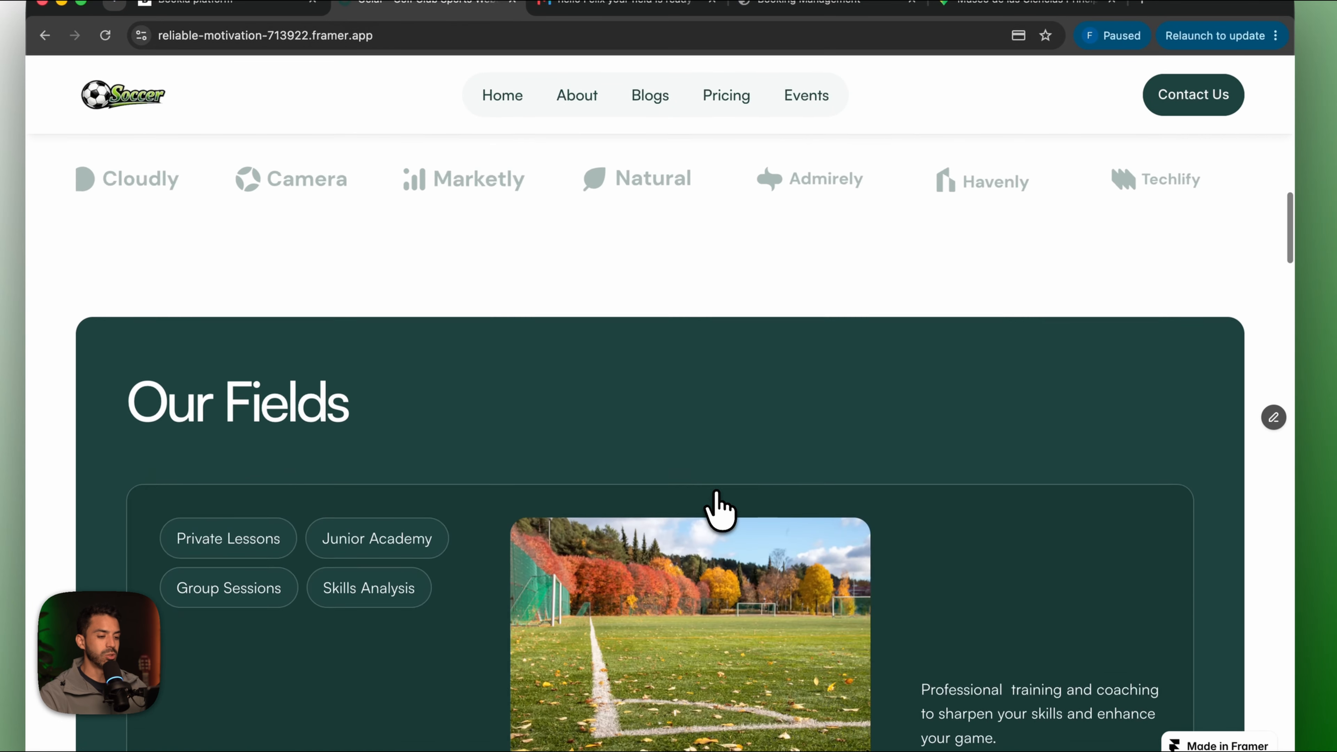
scroll(719, 510, "down", 15)
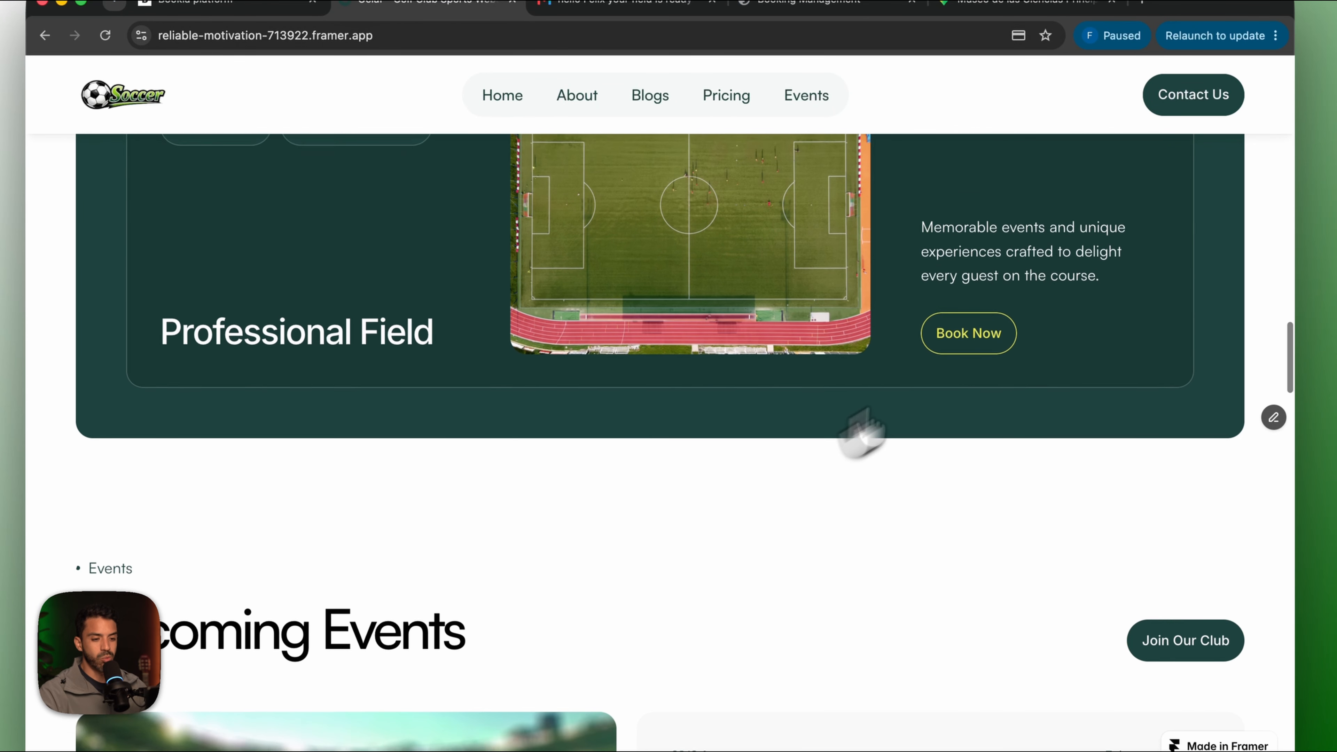
left_click(978, 303)
scroll(782, 553, "down", 10)
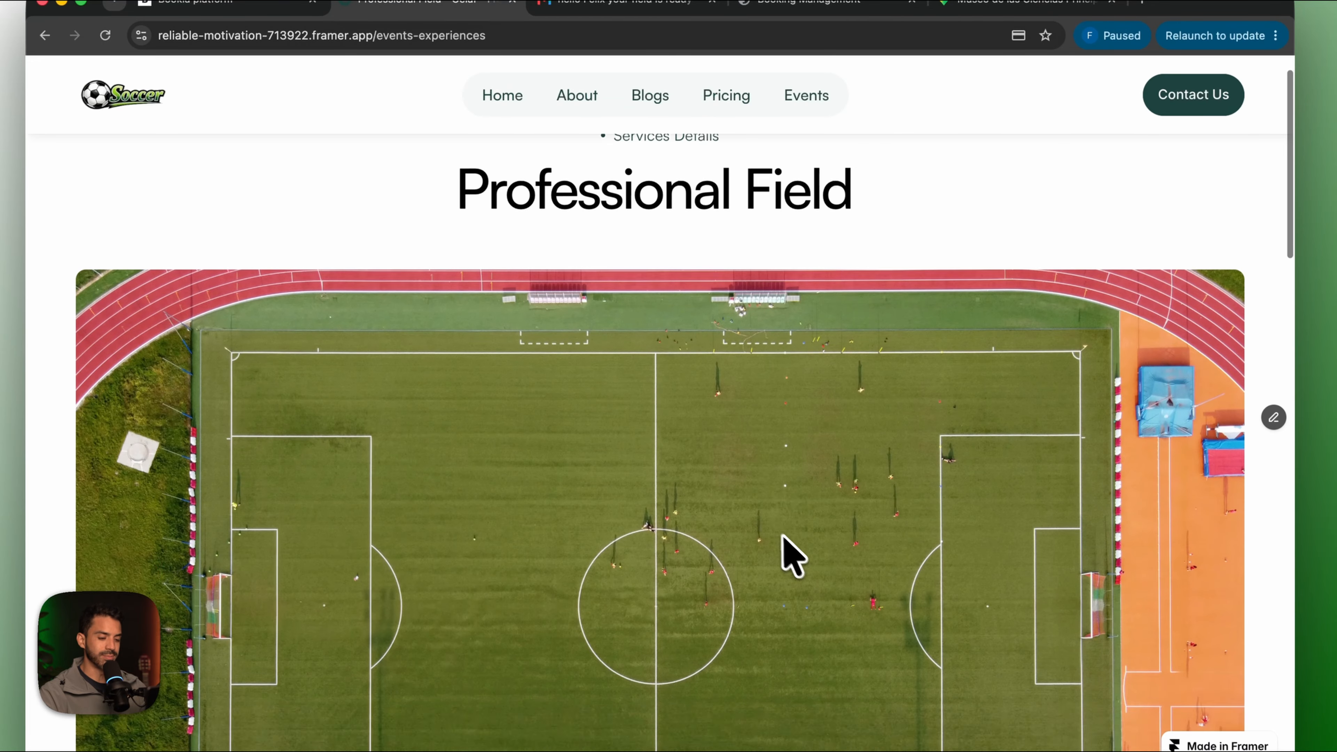
left_click(1158, 221)
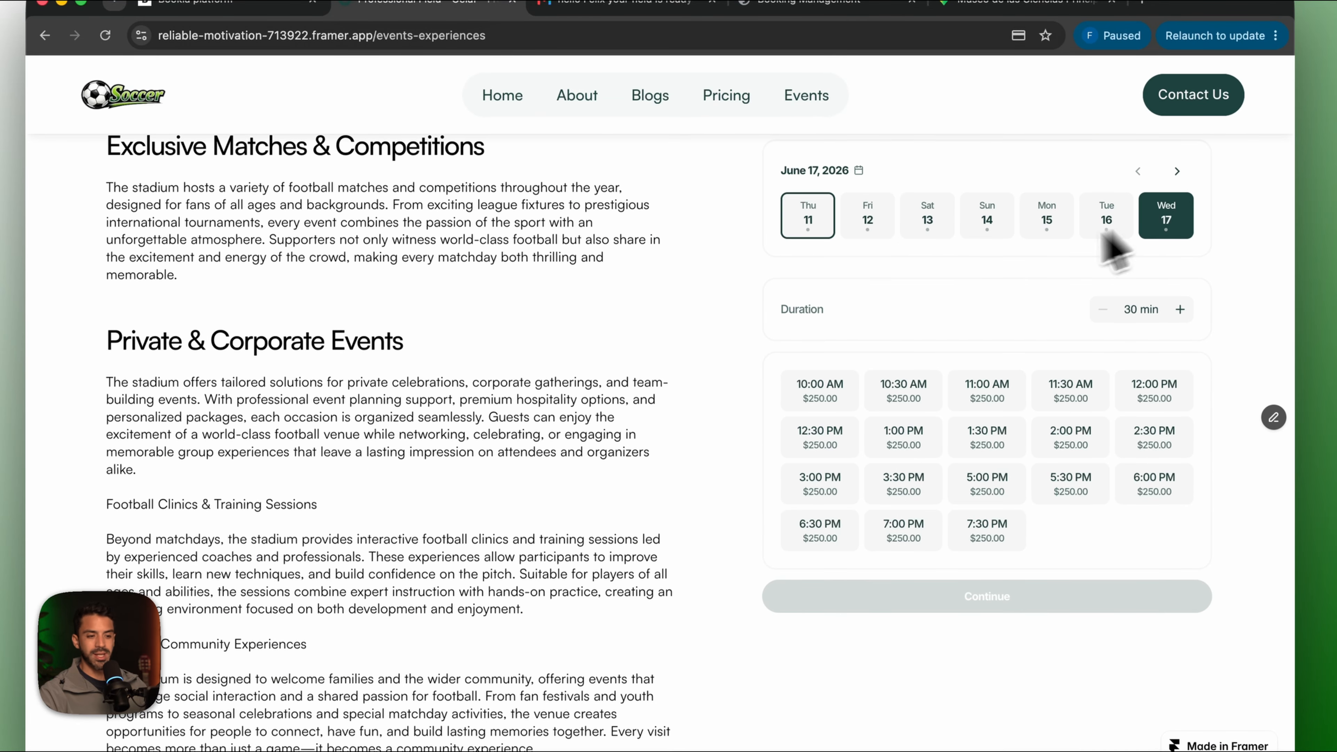
left_click(1178, 287)
left_click(1177, 287)
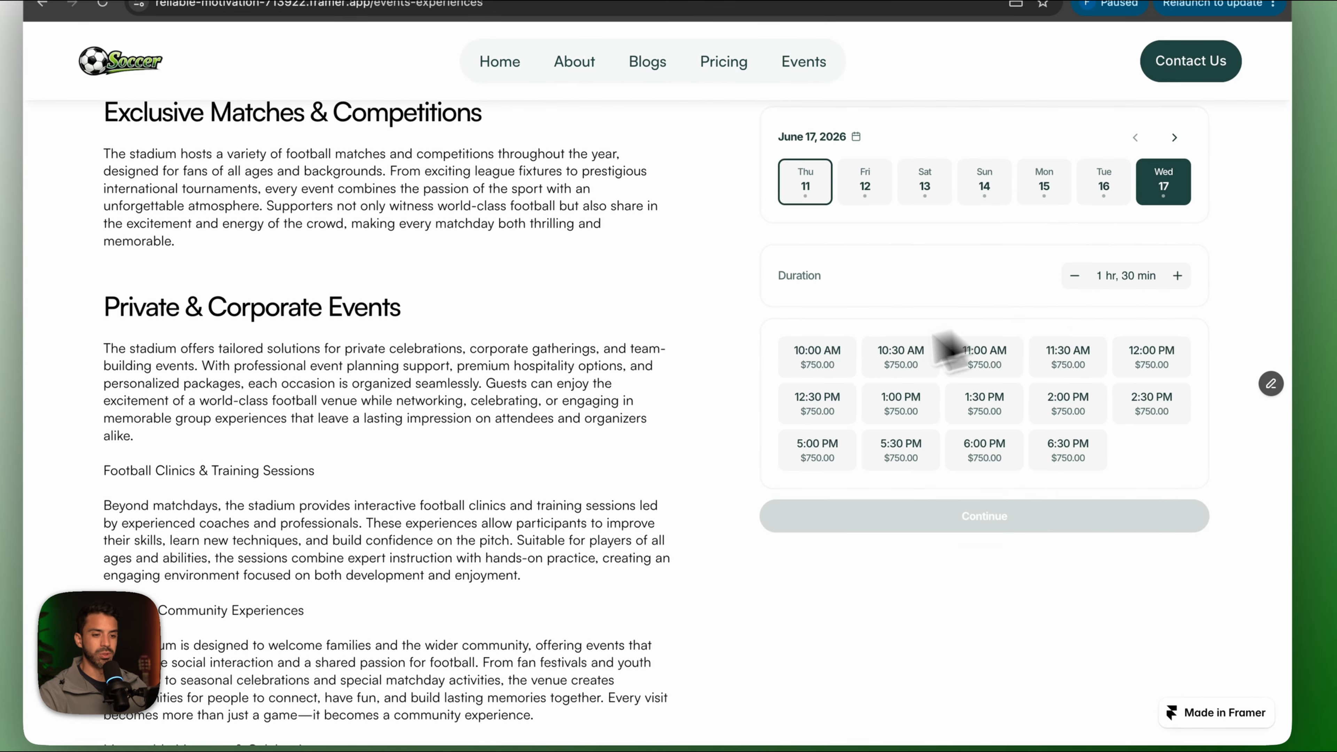
left_click(820, 372)
Add the Hydration Station extra and continue to the client details form.
scroll(883, 478, "down", 1)
scroll(885, 492, "down", 2)
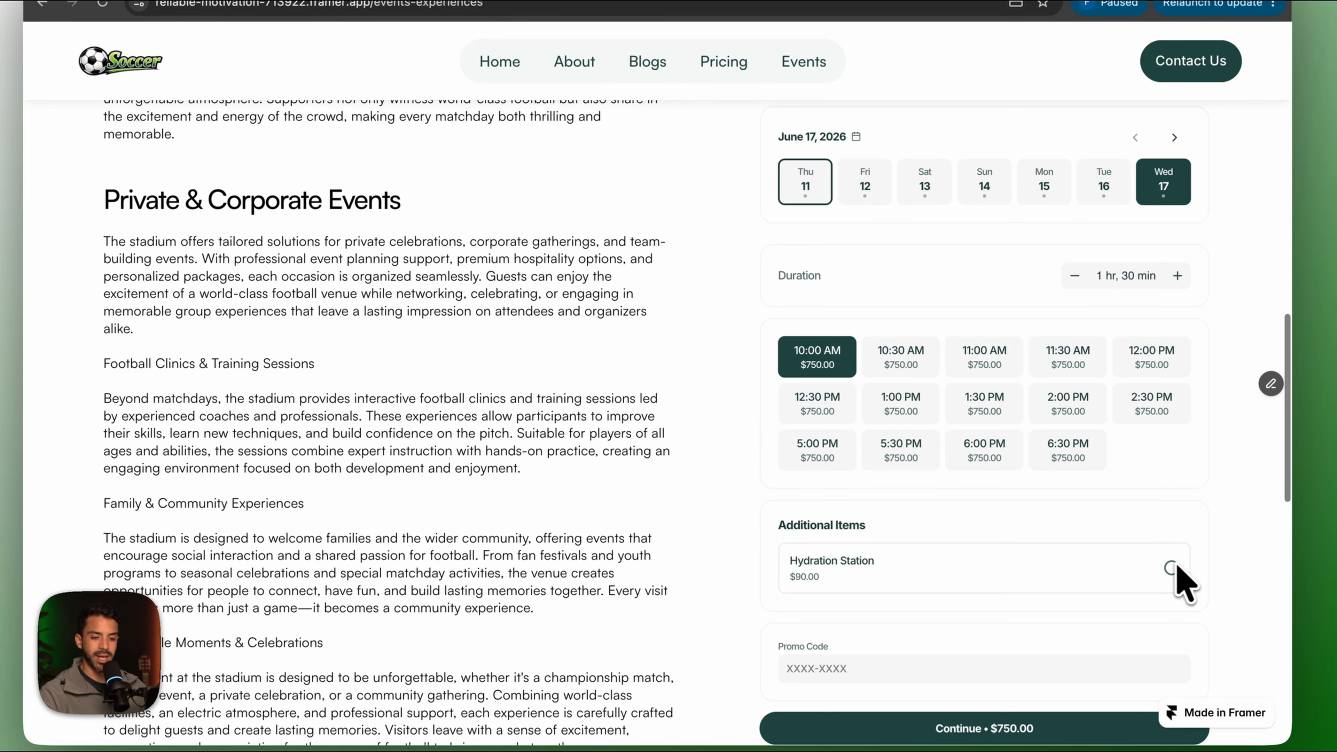
left_click(1171, 568)
scroll(934, 616, "down", 1)
scroll(934, 616, "down", 2)
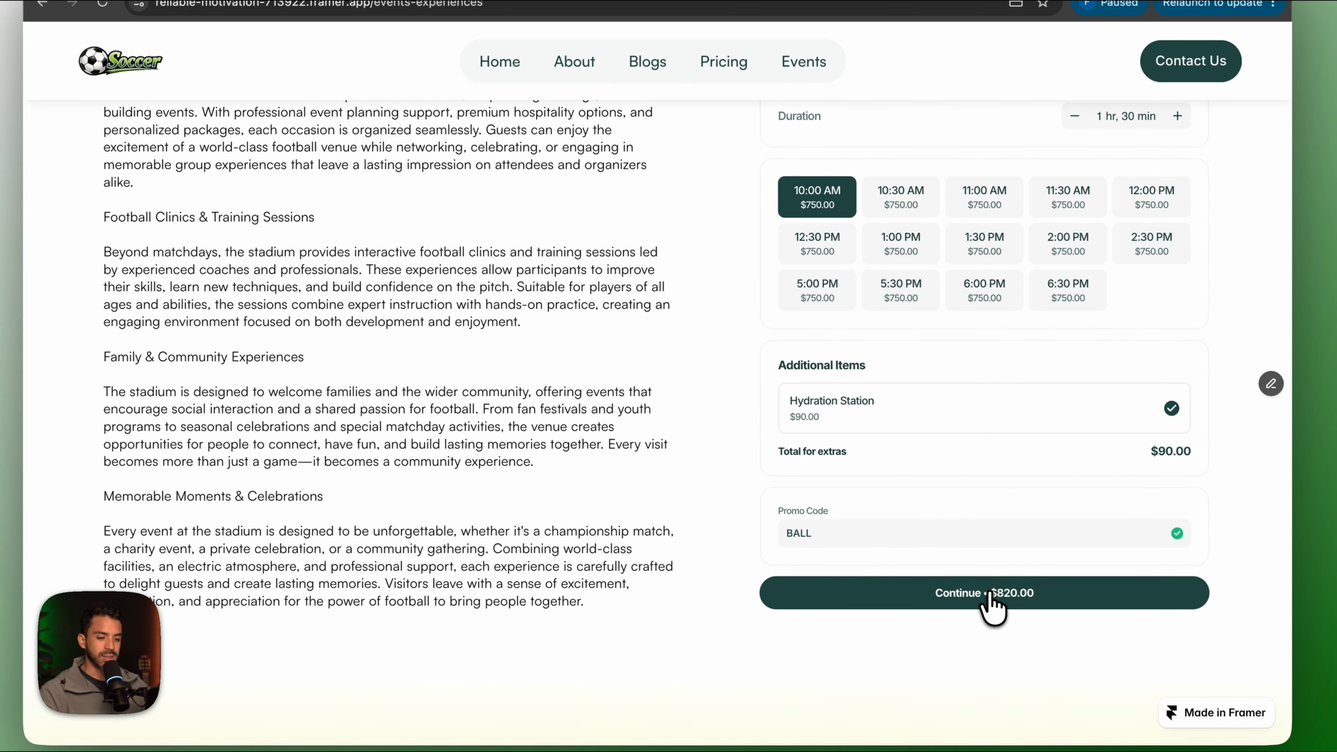
left_click(984, 600)
Fill the client's first name, last name and e-mail from saved entries, then submit for payment.
left_click(829, 243)
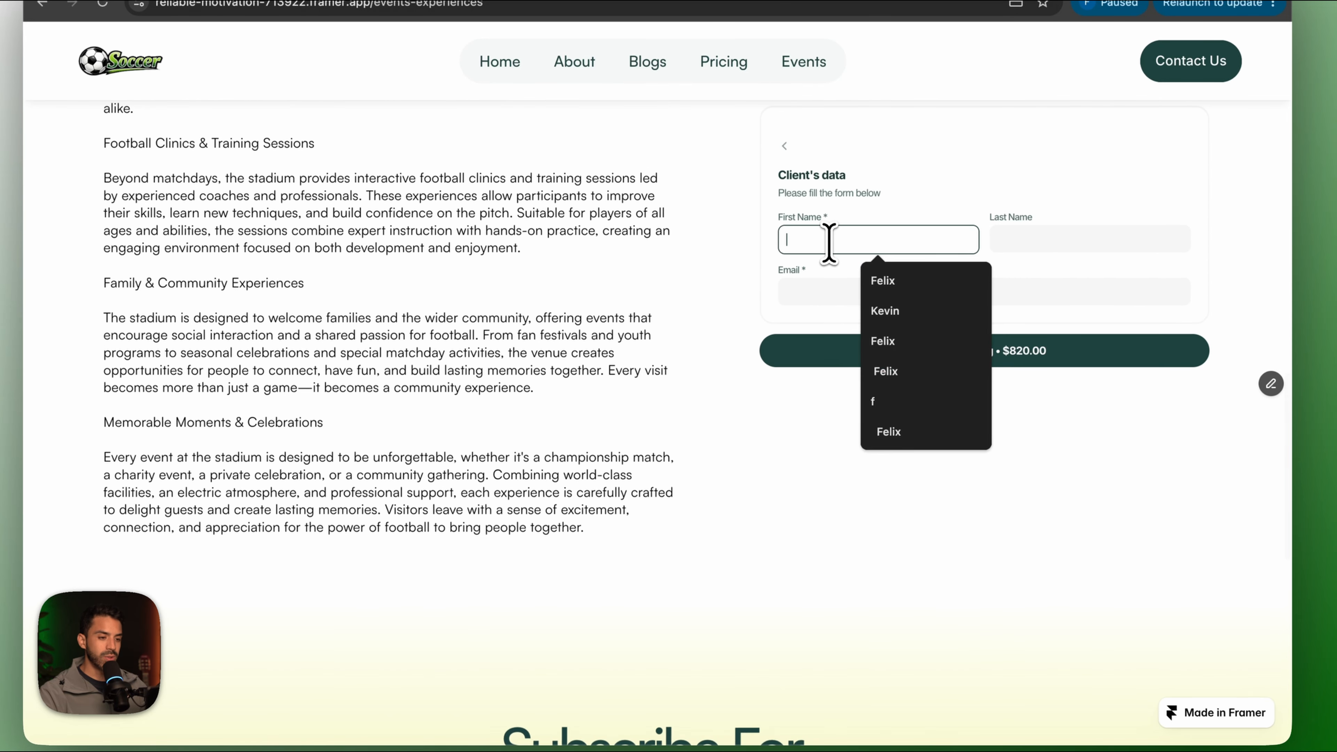
left_click(882, 278)
left_click(1012, 243)
type("Perez")
left_click(950, 296)
type("boo")
left_click(905, 332)
left_click(884, 343)
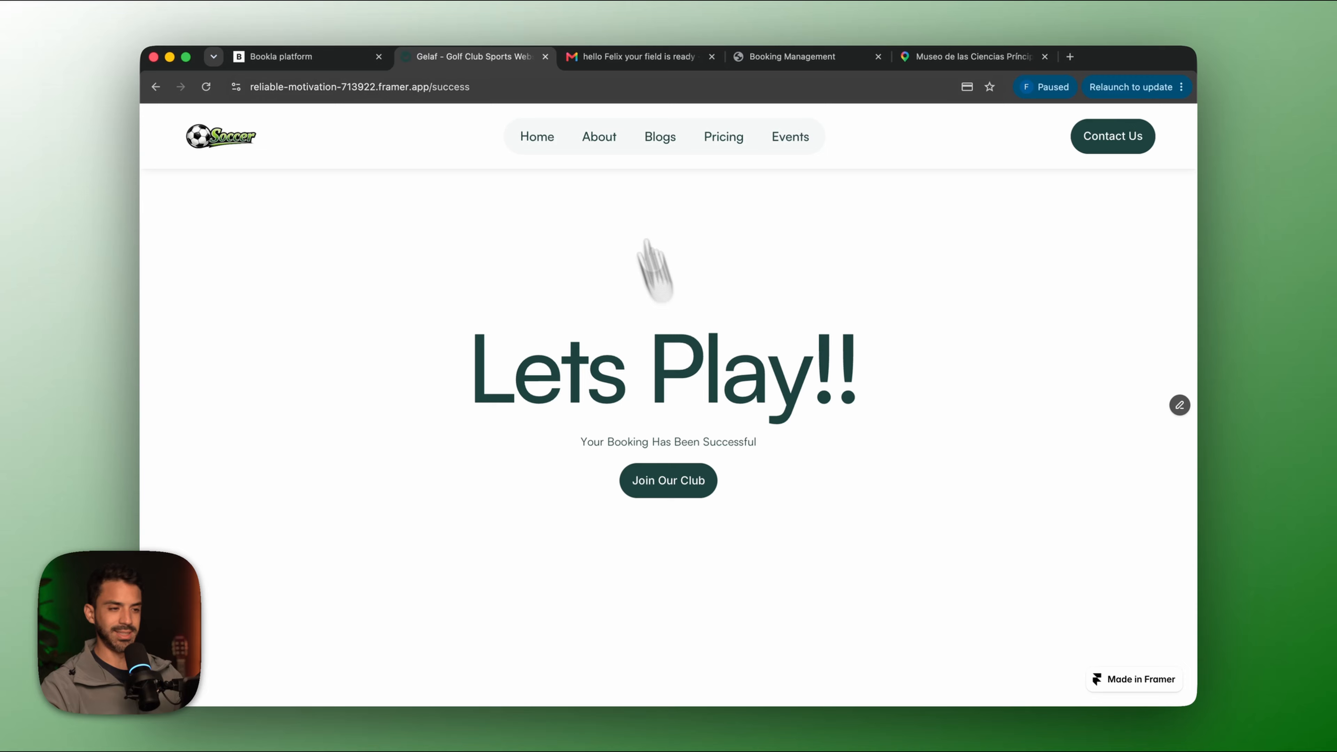
left_click(600, 58)
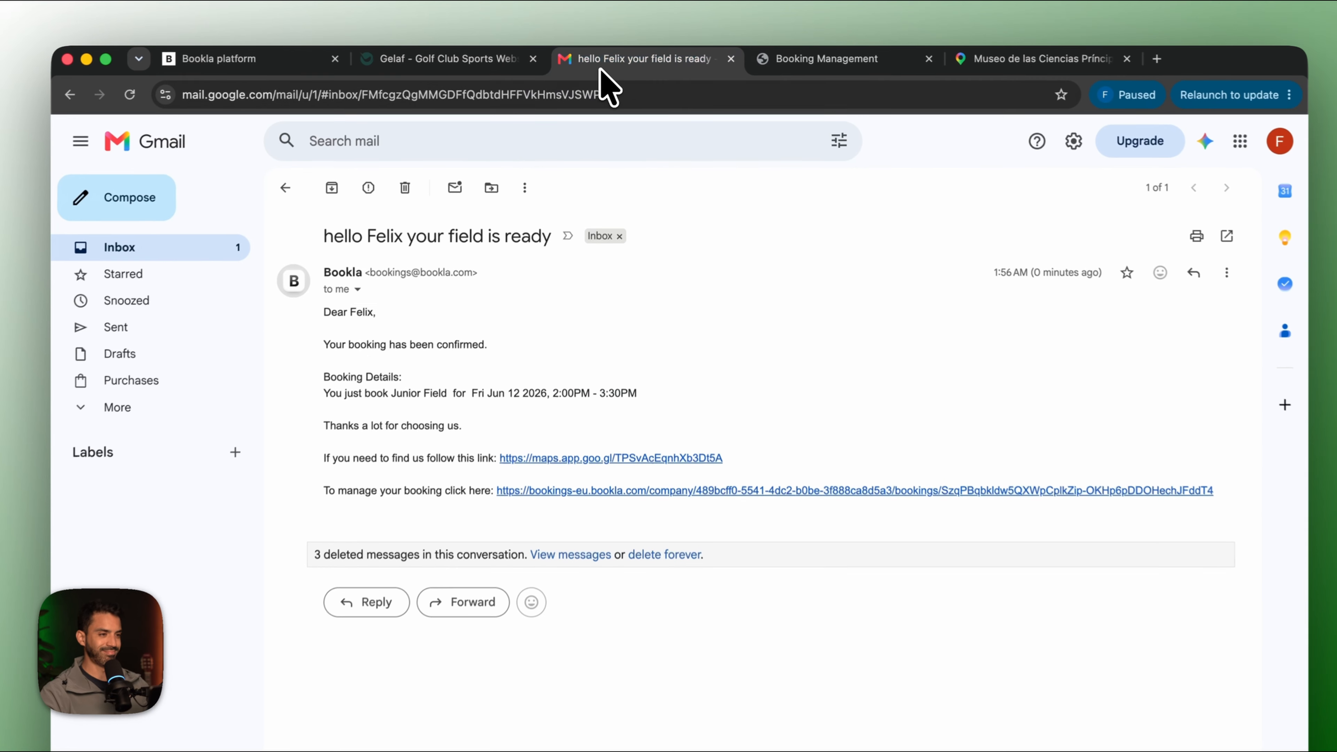
Open the newest Bookla email's management link for the $820.00 Professional Field booking on June 17.
left_click(175, 256)
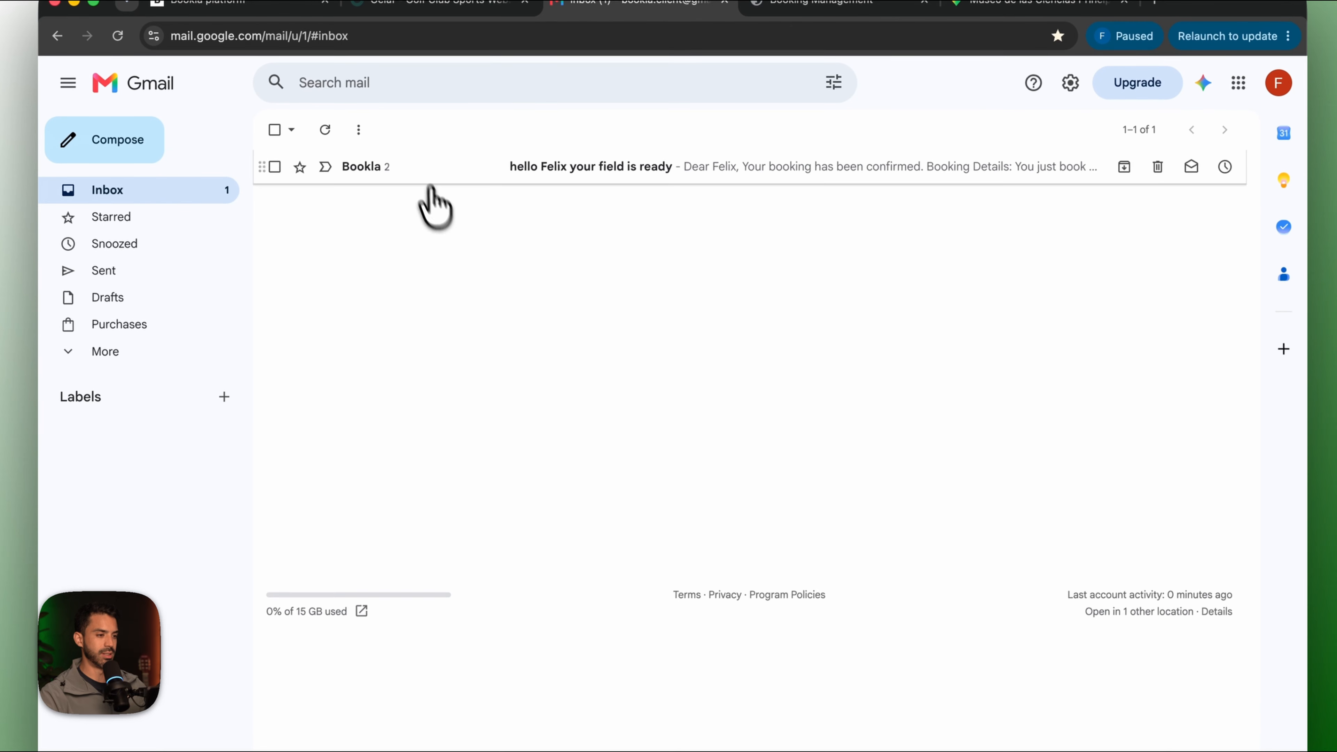
left_click(430, 178)
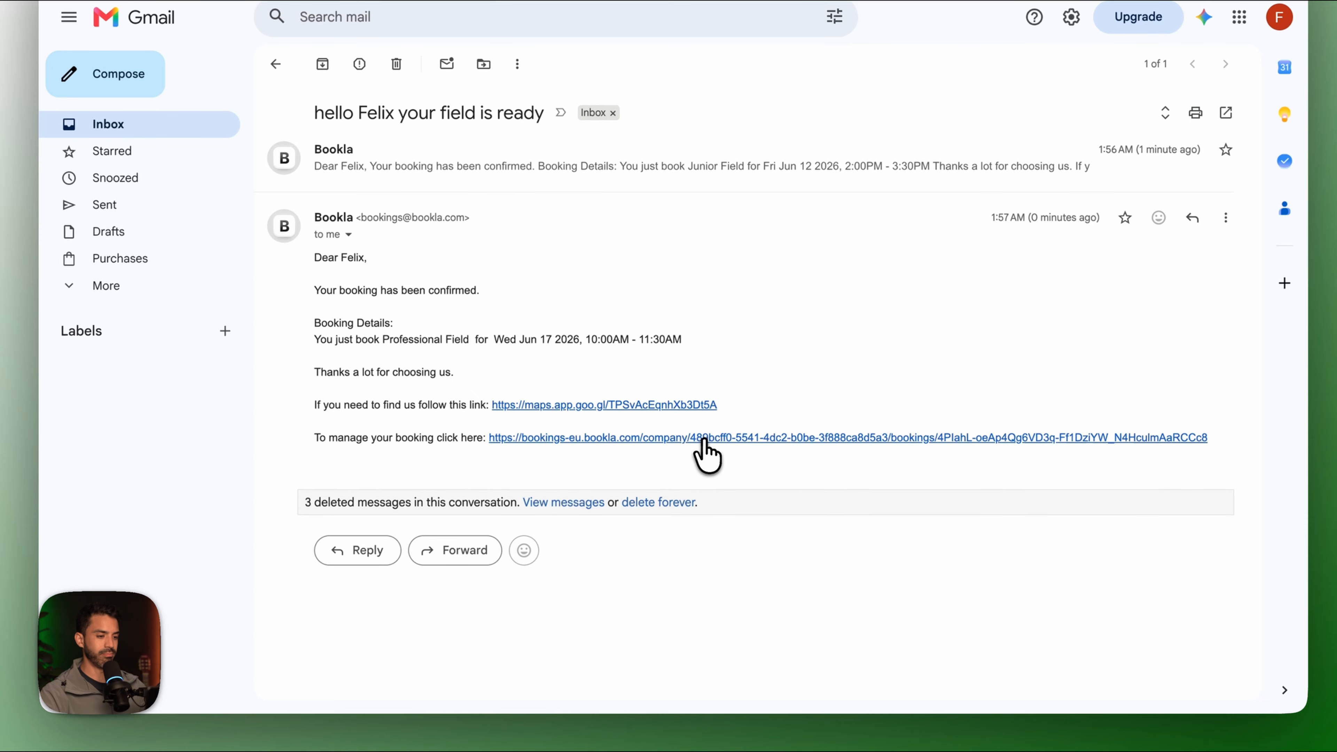
left_click(705, 439)
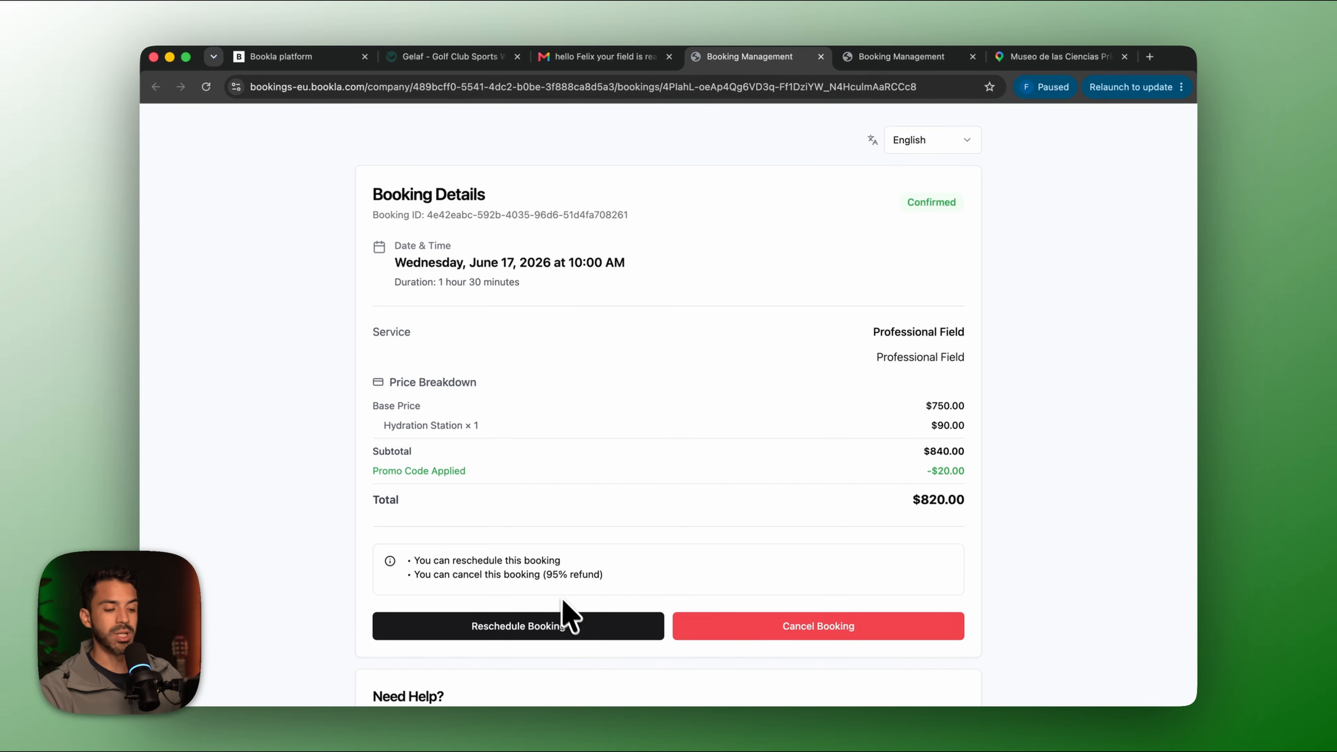
scroll(562, 599, "down", 4)
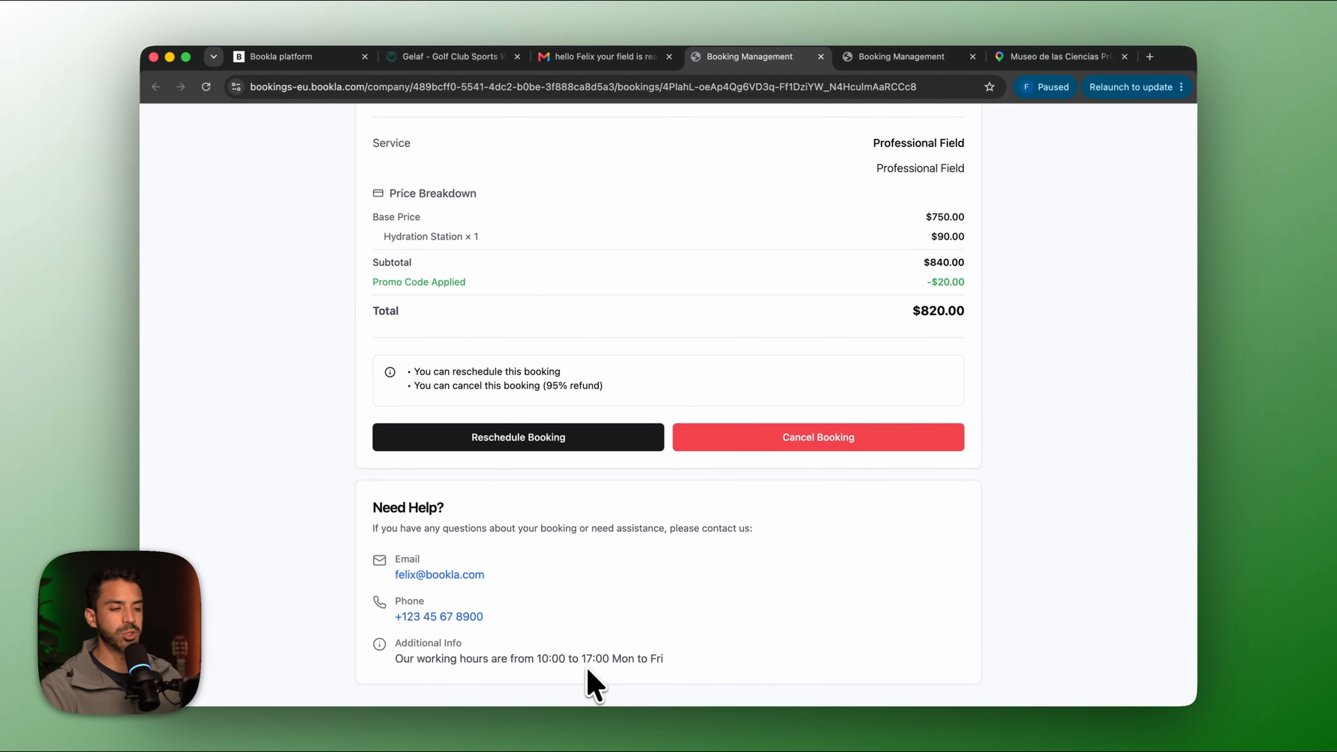
scroll(593, 684, "up", 1)
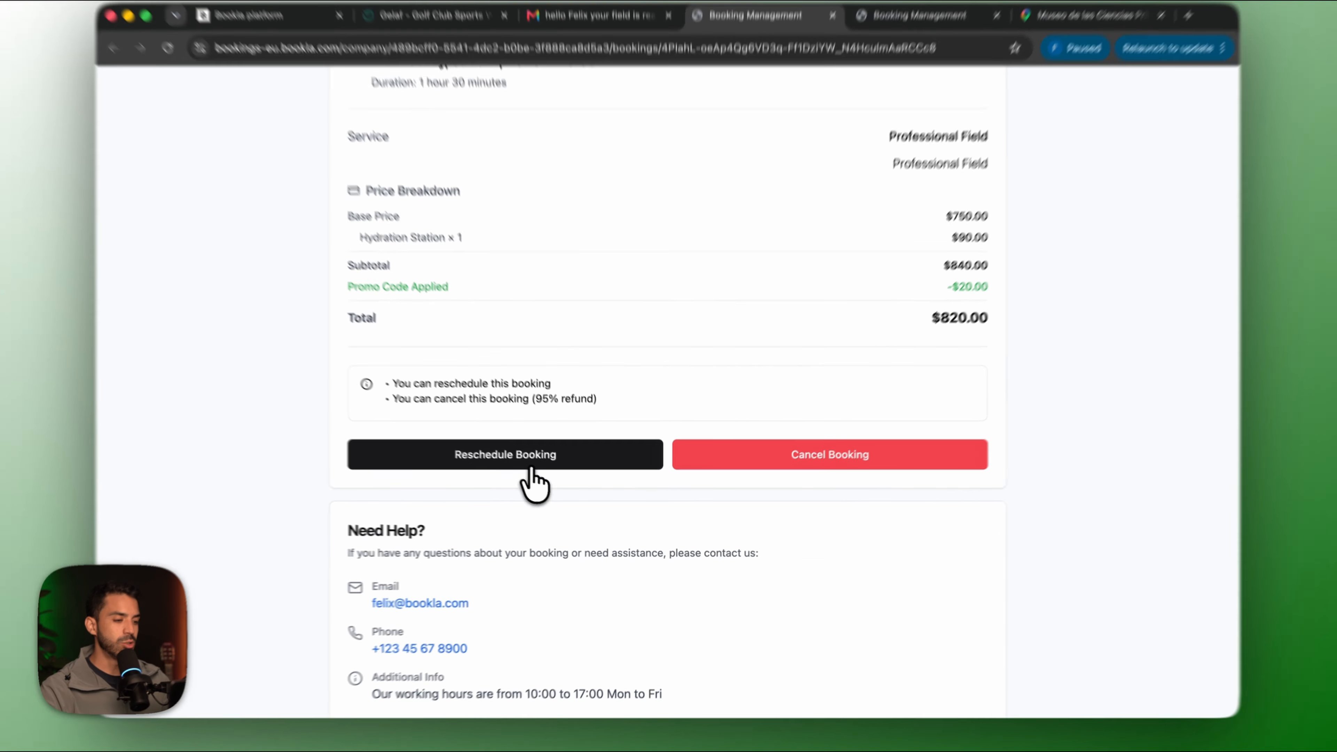
Try rescheduling the booking to June 27 at 1:00 PM, then close the rescheduling options.
left_click(534, 466)
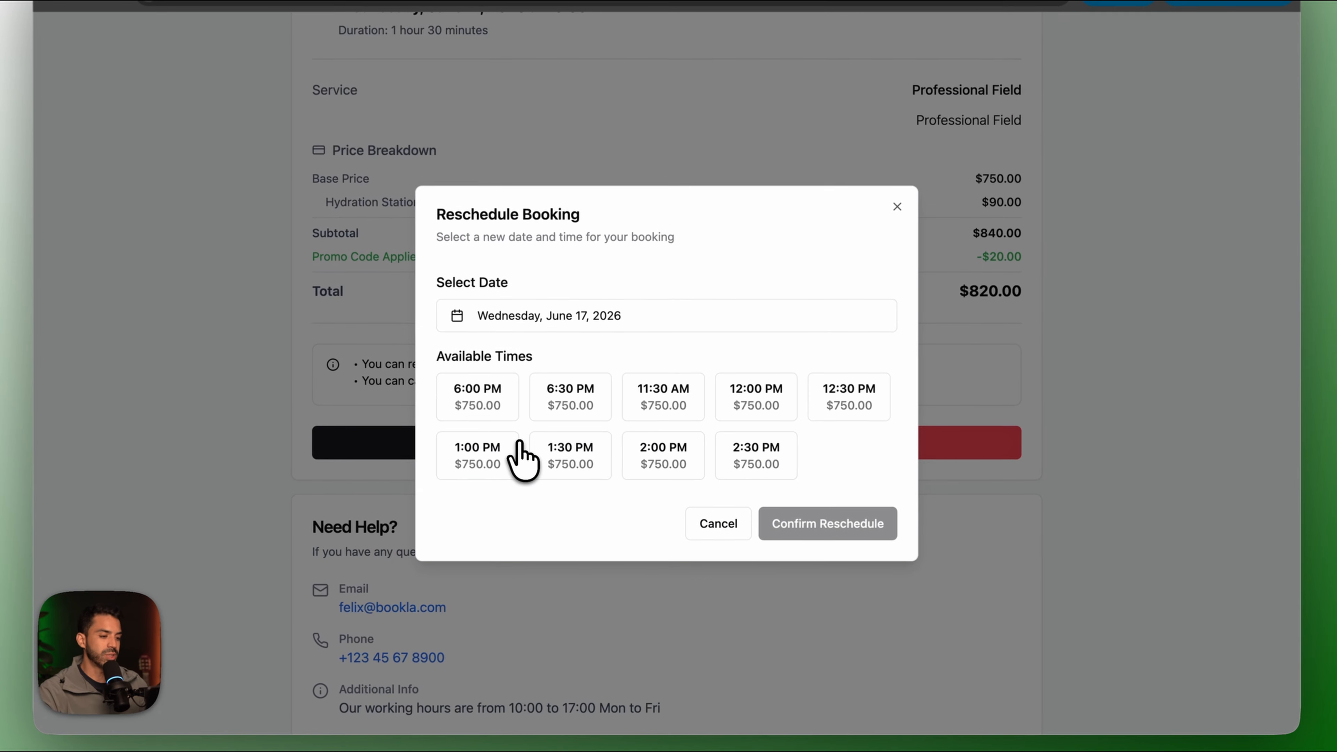
left_click(754, 451)
left_click(739, 318)
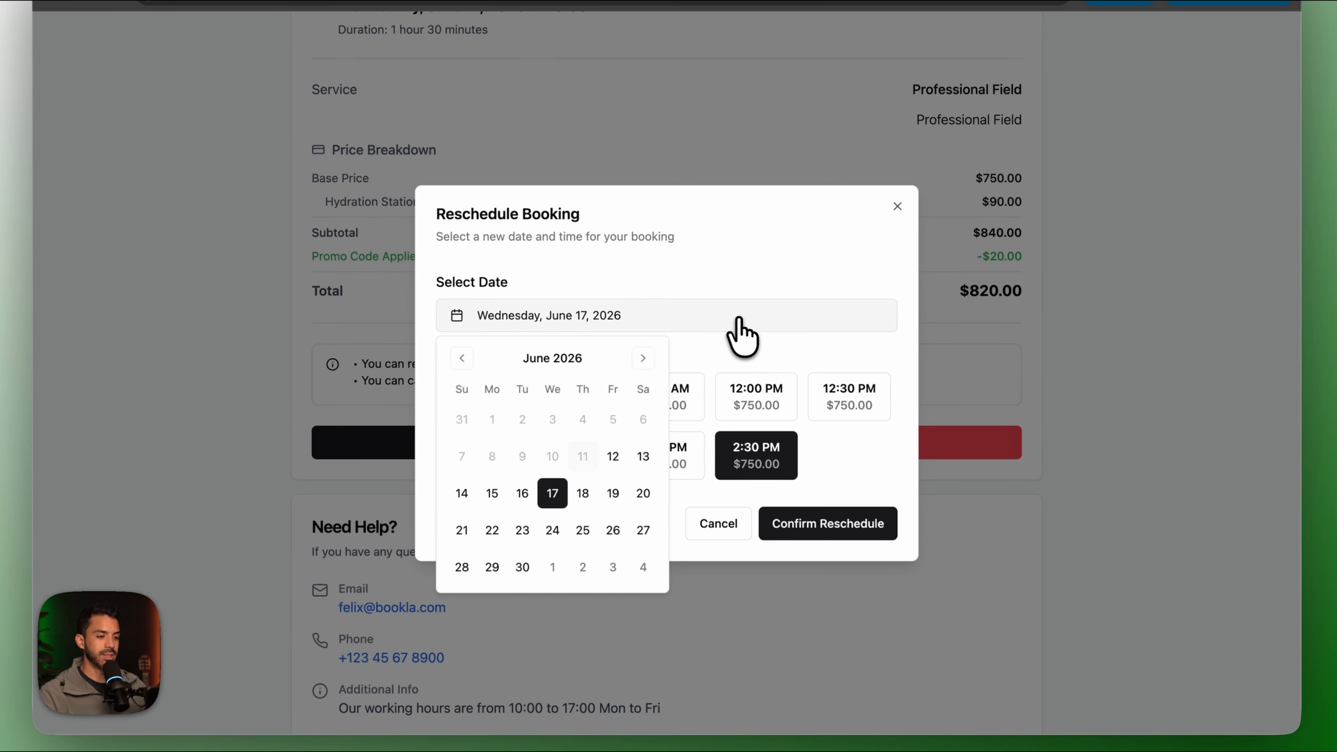
left_click(643, 530)
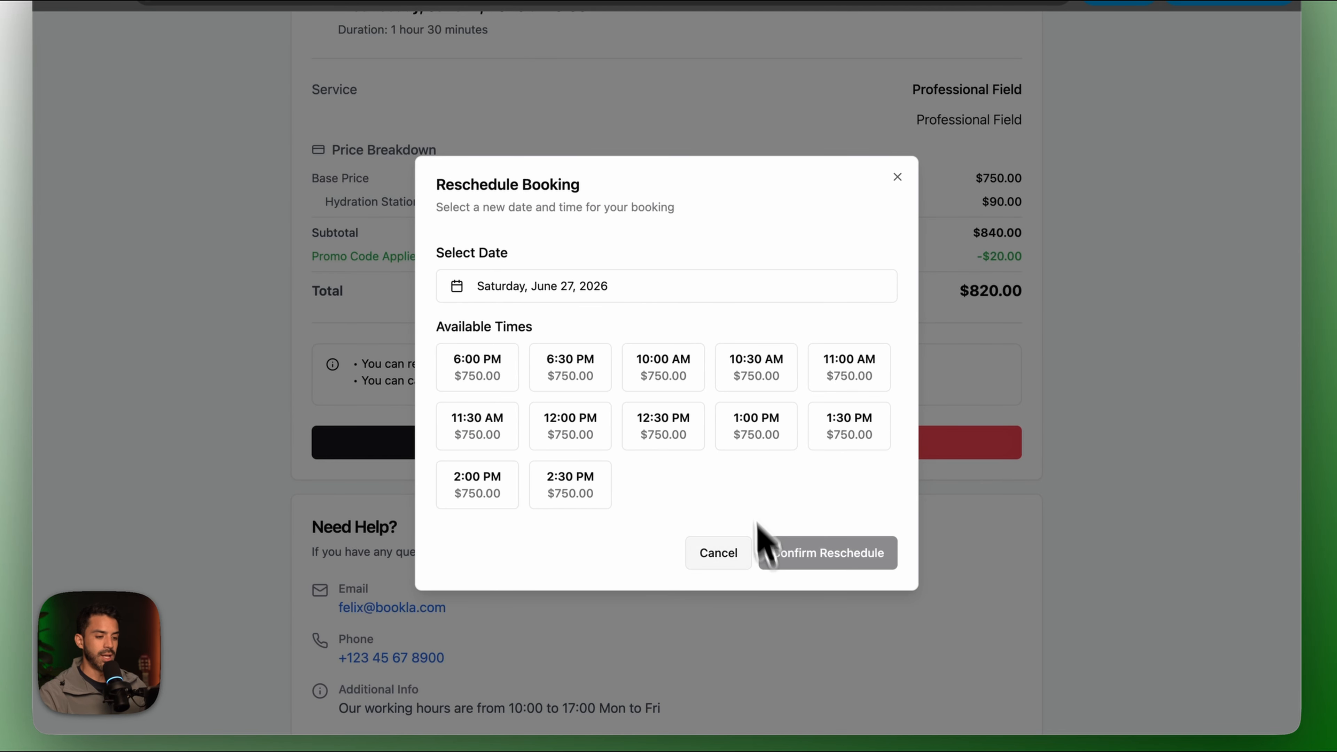
left_click(740, 427)
left_click(761, 551)
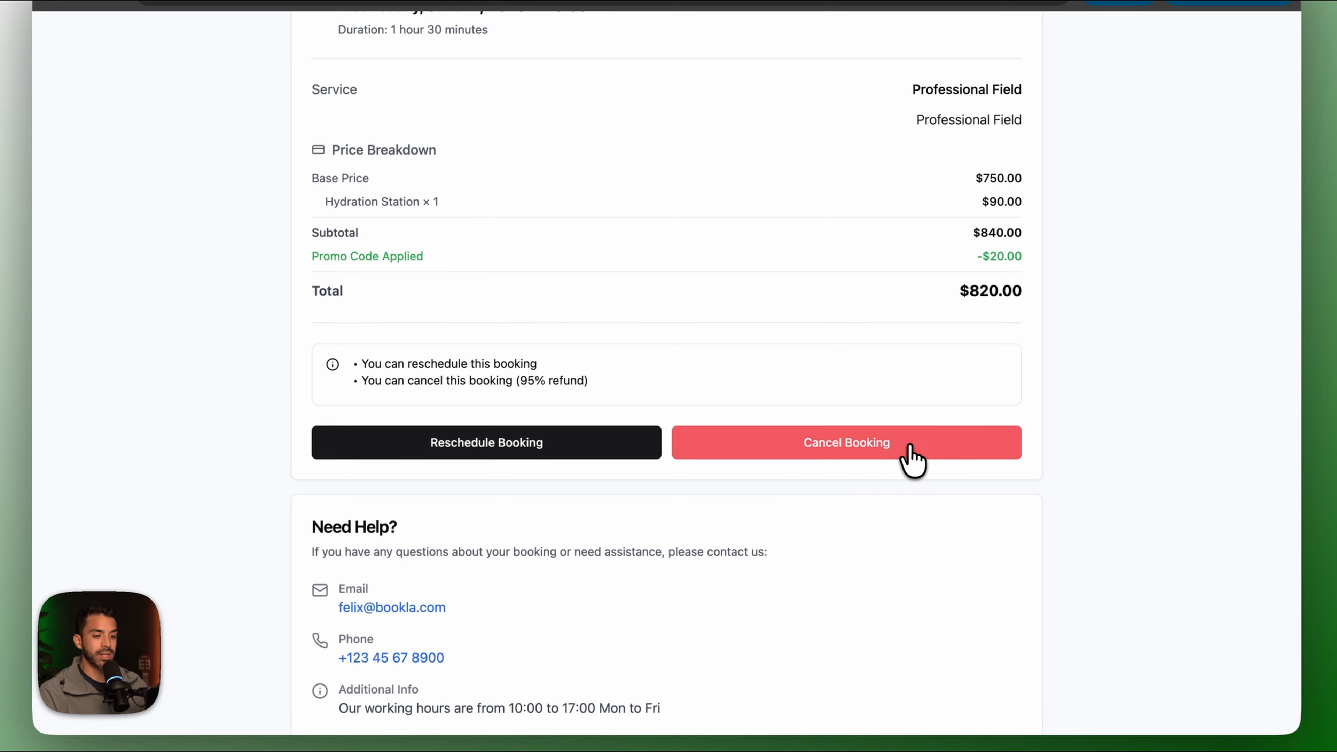
Cancel the booking with the reason "Sorry".
left_click(913, 461)
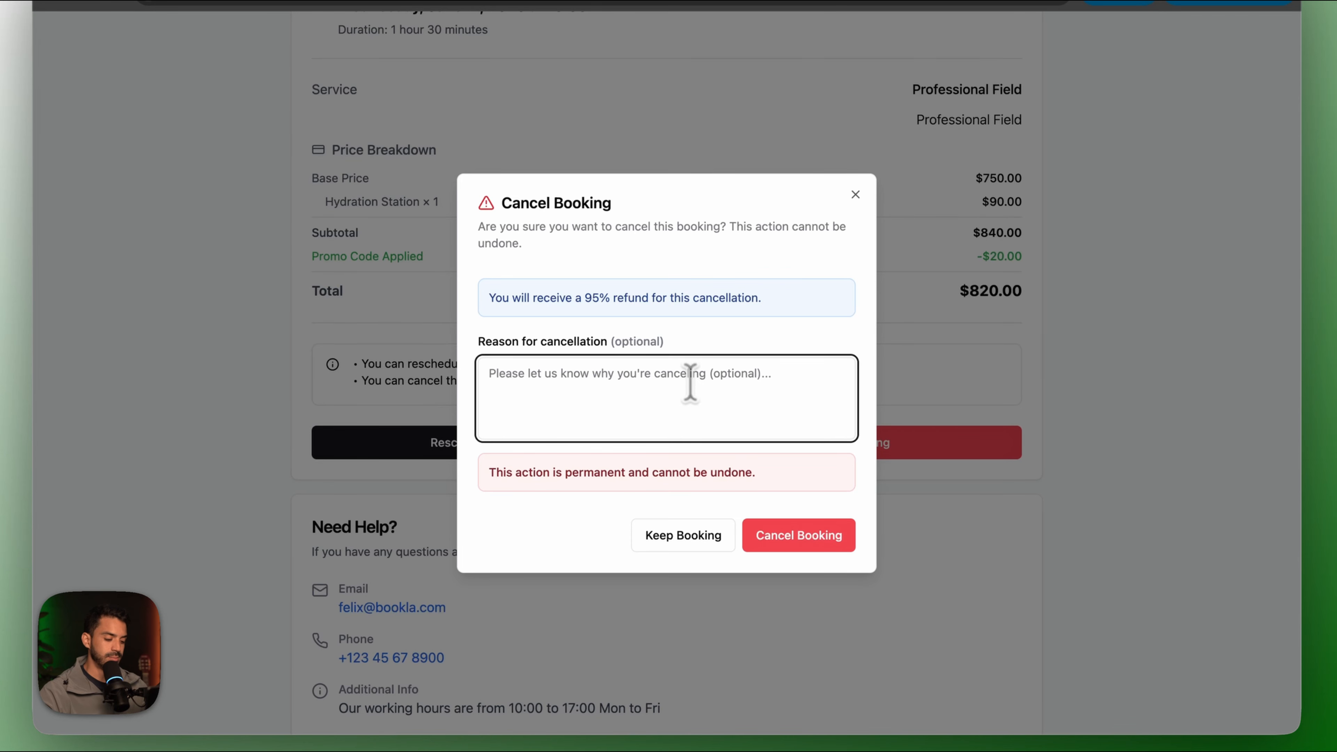
type("Sorry")
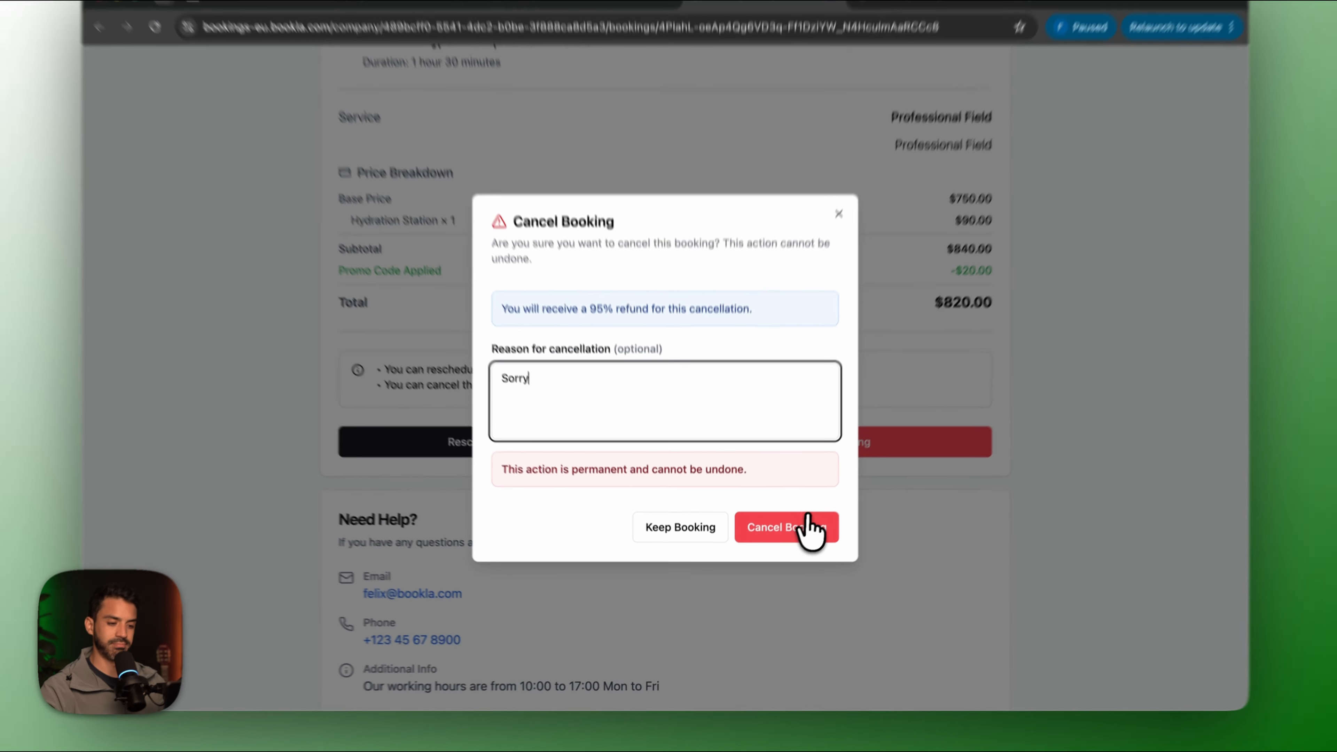
left_click(826, 525)
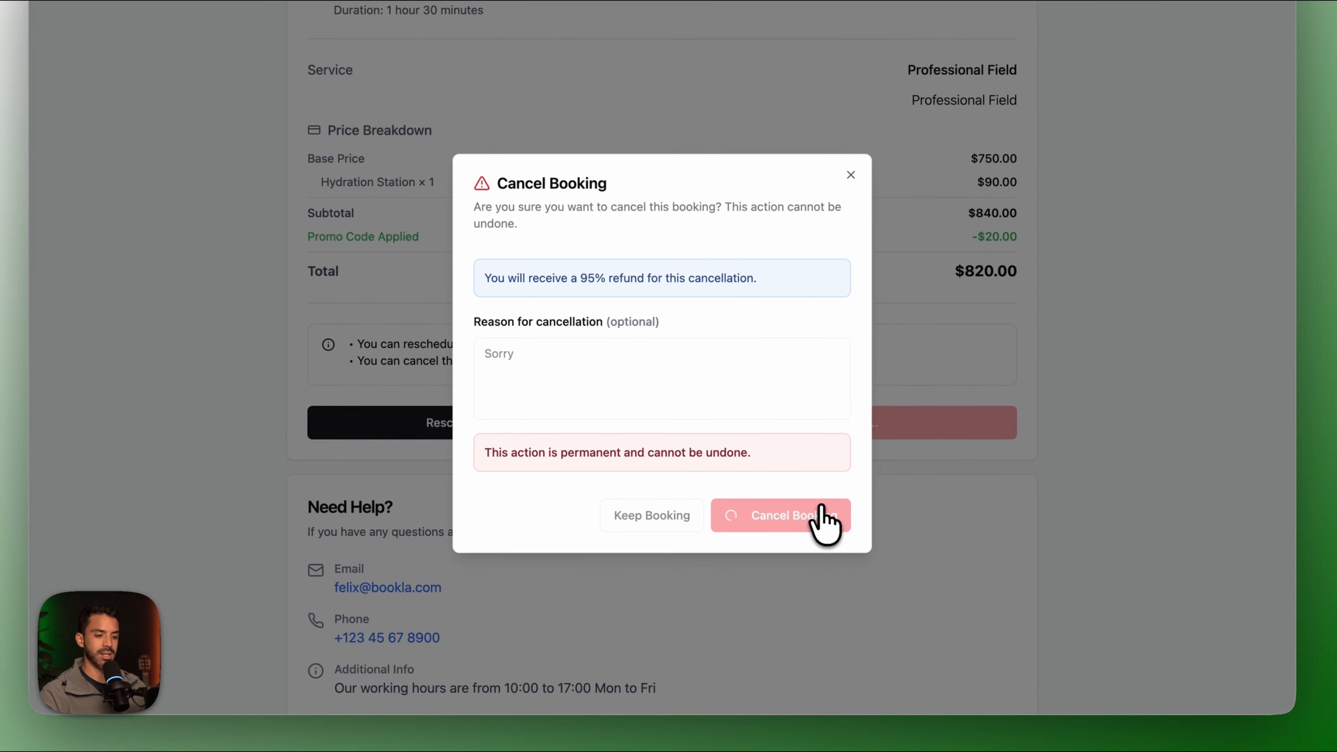